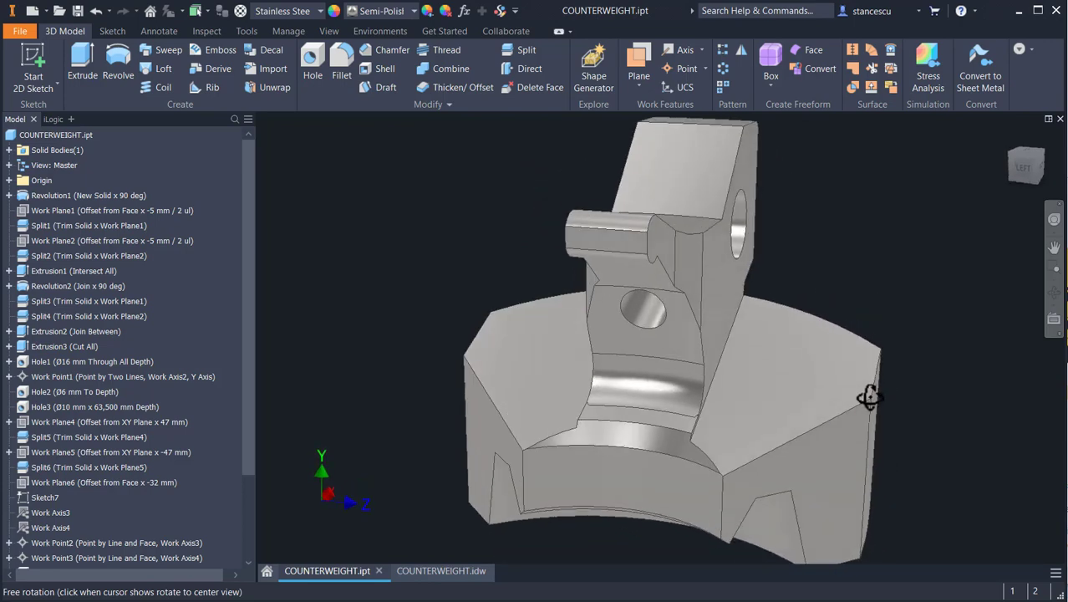
Examine the finished counterweight model from several sides, including its holes, hooked arm and curved underside.
key(Escape)
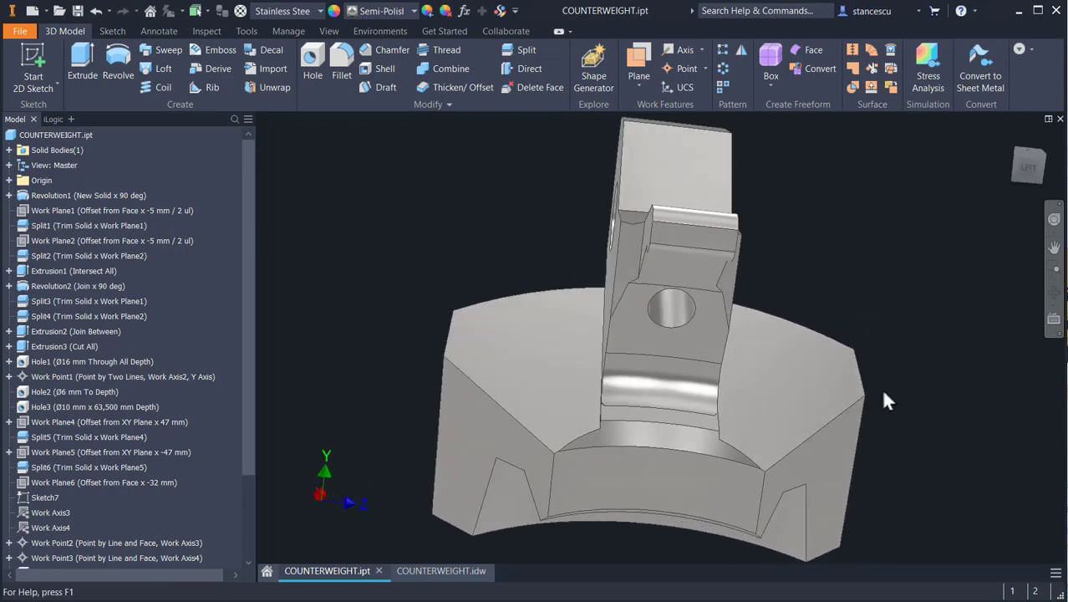
shift+middle_drag(869, 402, 760, 384)
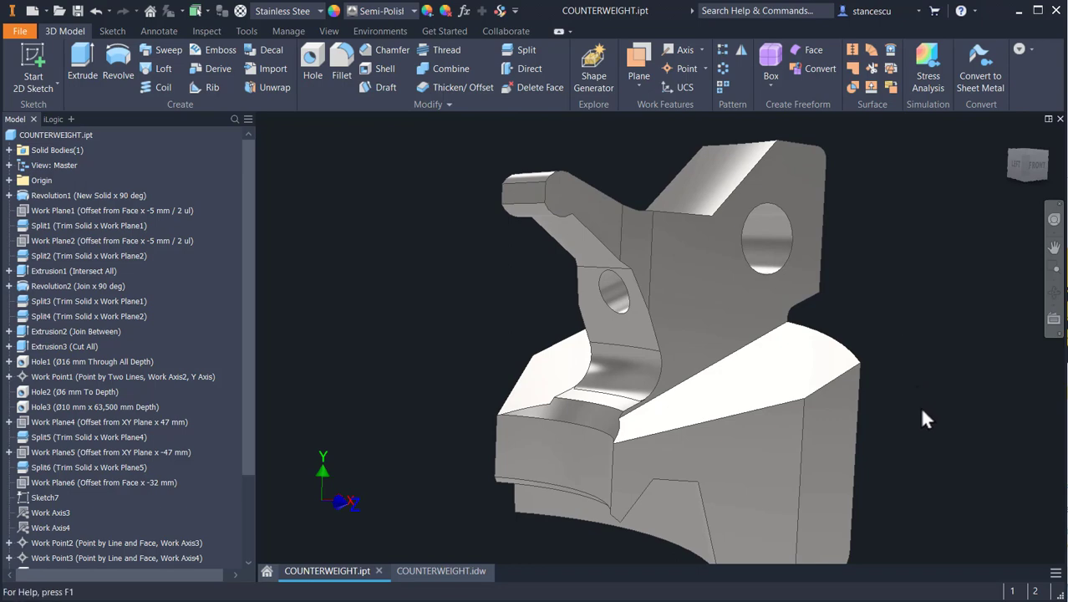
shift+middle_drag(922, 410, 936, 381)
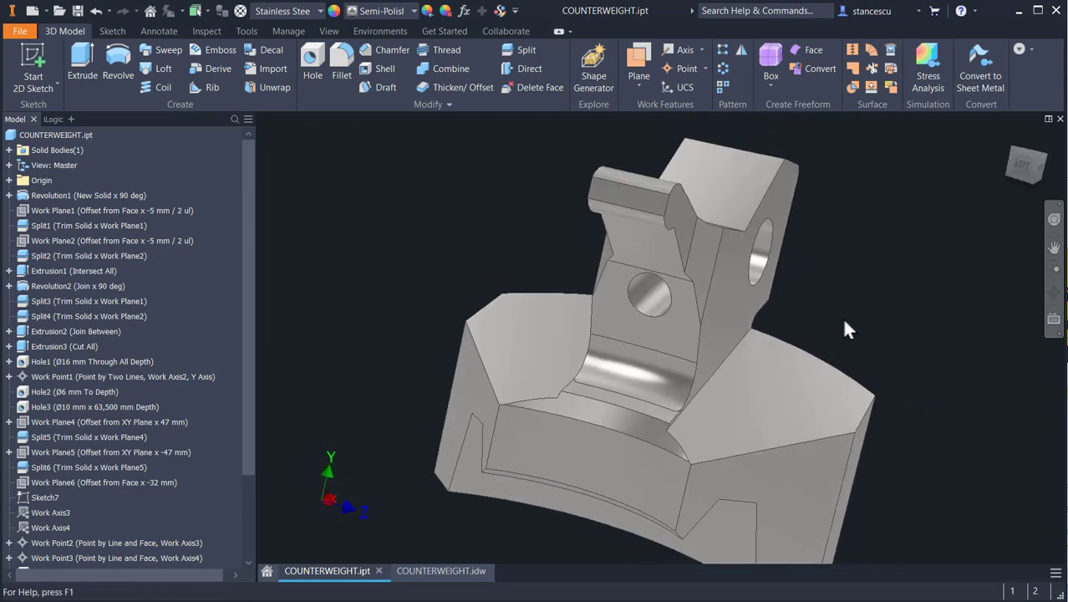
shift+middle_drag(846, 328, 817, 351)
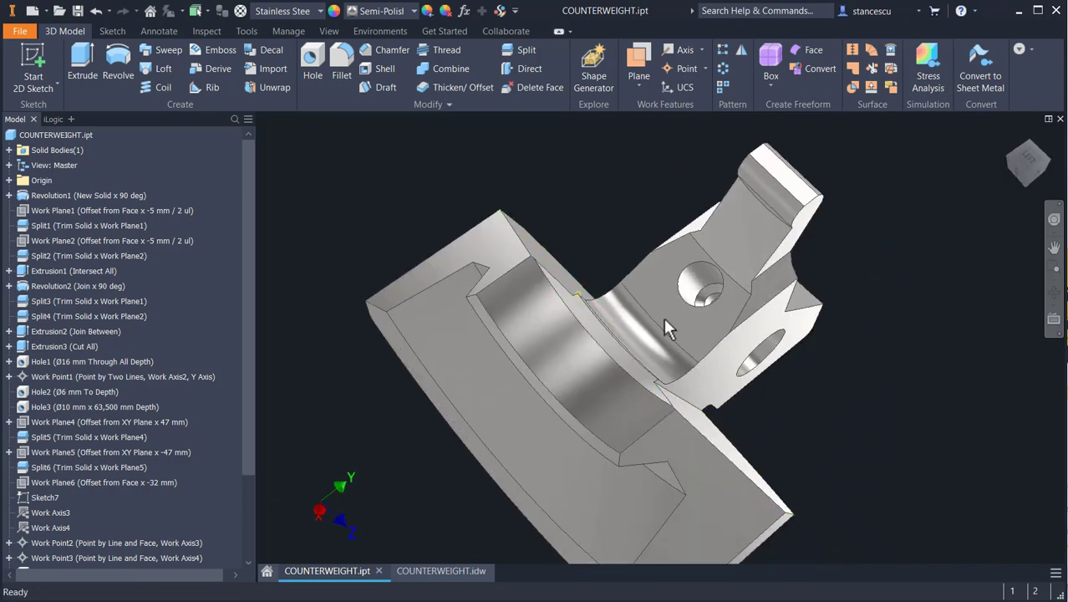
shift+middle_drag(779, 408, 668, 311)
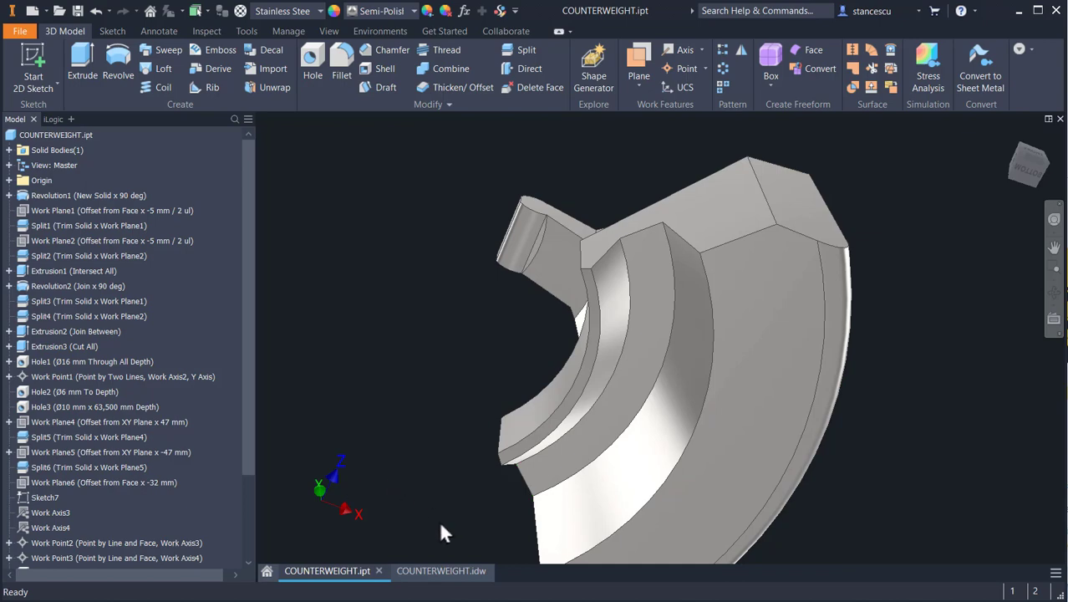
Open the COUNTERWEIGHT.idw drawing and examine the plan view with its two M10 holes, angles and cutting line B-B.
click(443, 572)
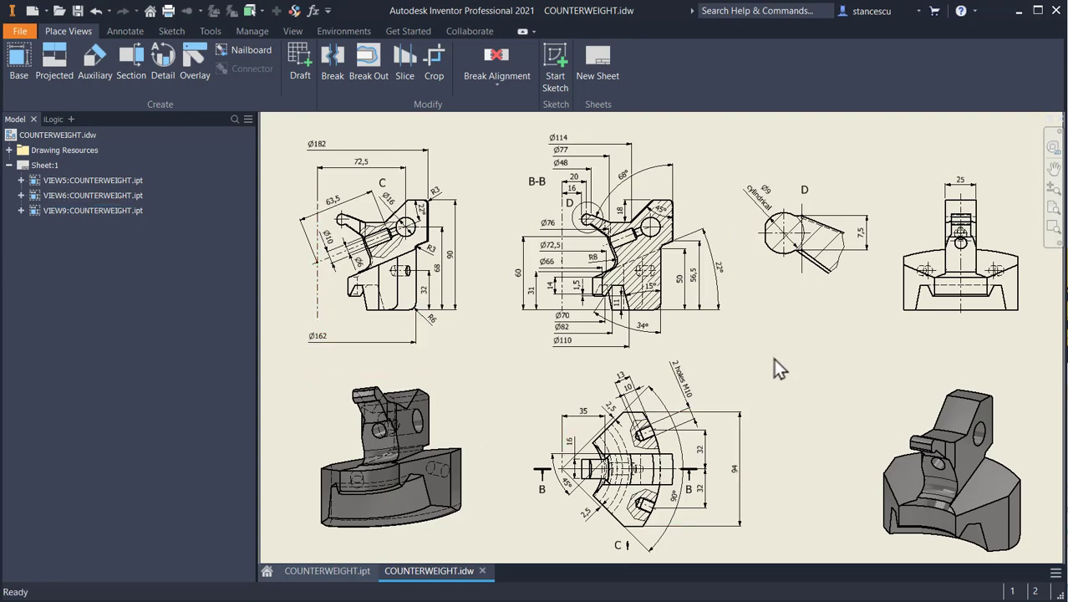
scroll(706, 266, up, 2)
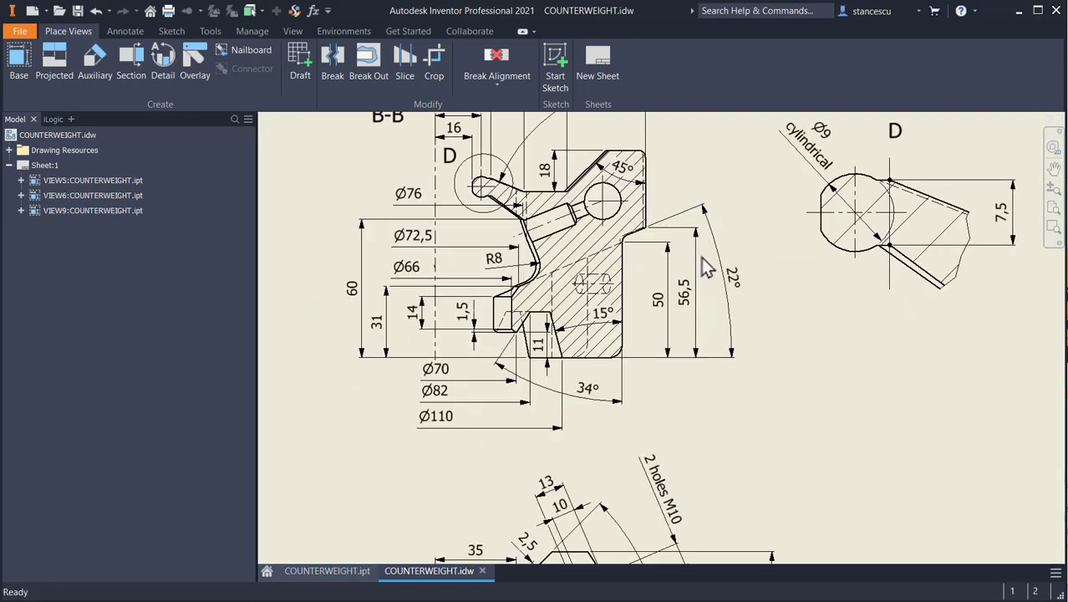
scroll(702, 258, up, 2)
scroll(749, 261, down, 2)
mouse_move(830, 293)
middle_down()
mouse_move(679, 352)
mouse_move(635, 330)
mouse_move(515, 320)
mouse_move(722, 219)
mouse_move(694, 232)
mouse_move(635, 228)
middle_up()
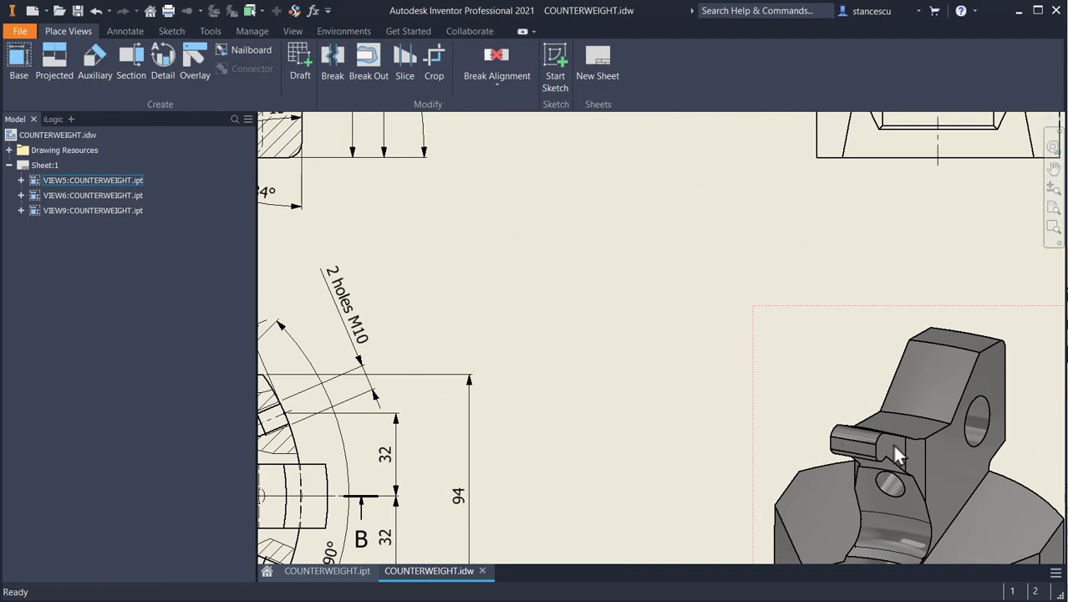
mouse_move(735, 392)
middle_down()
mouse_move(691, 313)
mouse_move(746, 313)
mouse_move(913, 365)
middle_up()
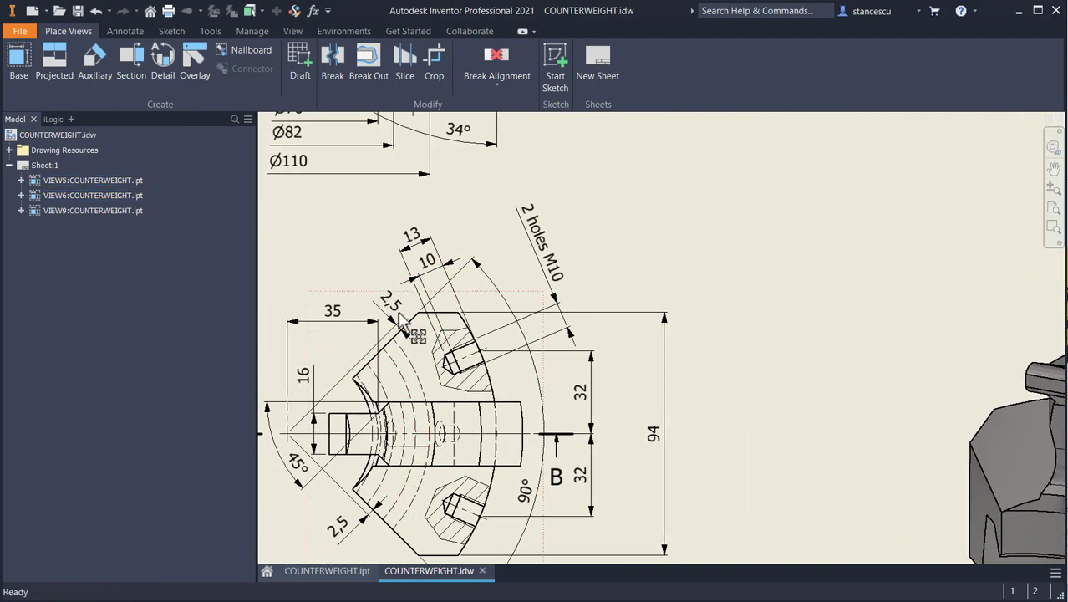
middle_drag(762, 319, 902, 302)
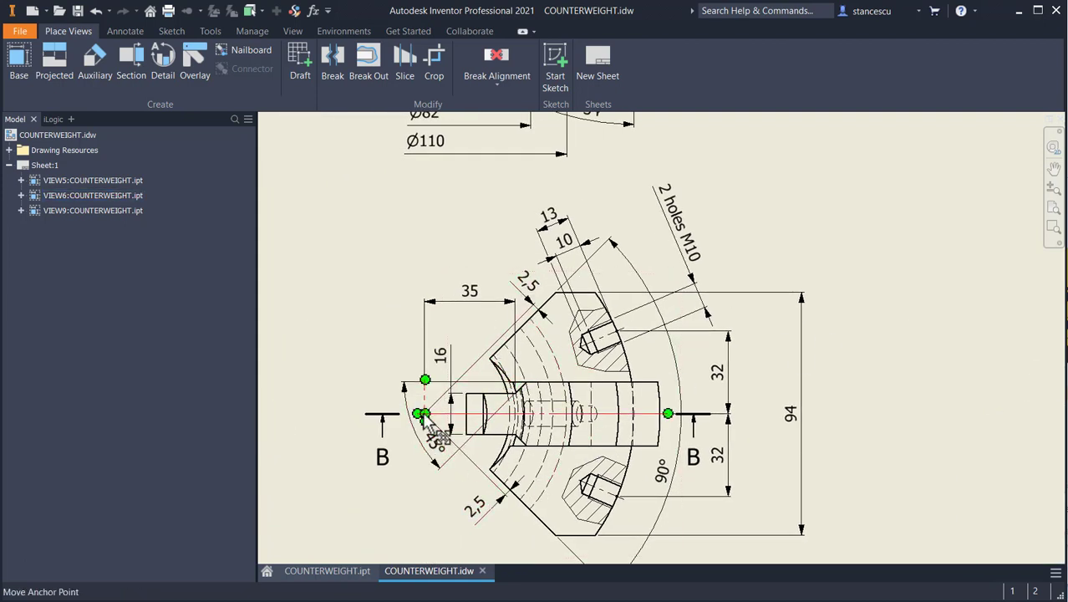
mouse_move(640, 173)
middle_down()
mouse_move(720, 375)
mouse_move(733, 552)
middle_up()
middle_drag(831, 475, 926, 470)
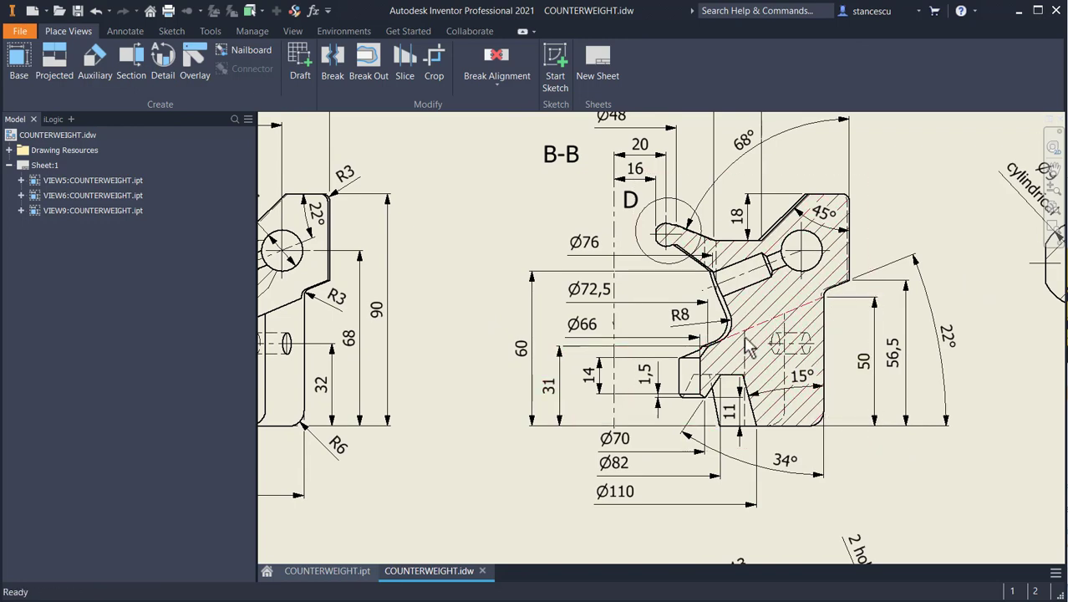
Examine section B-B, detail D and the undimensioned side view of the counterweight in close-up.
scroll(764, 347, up, 3)
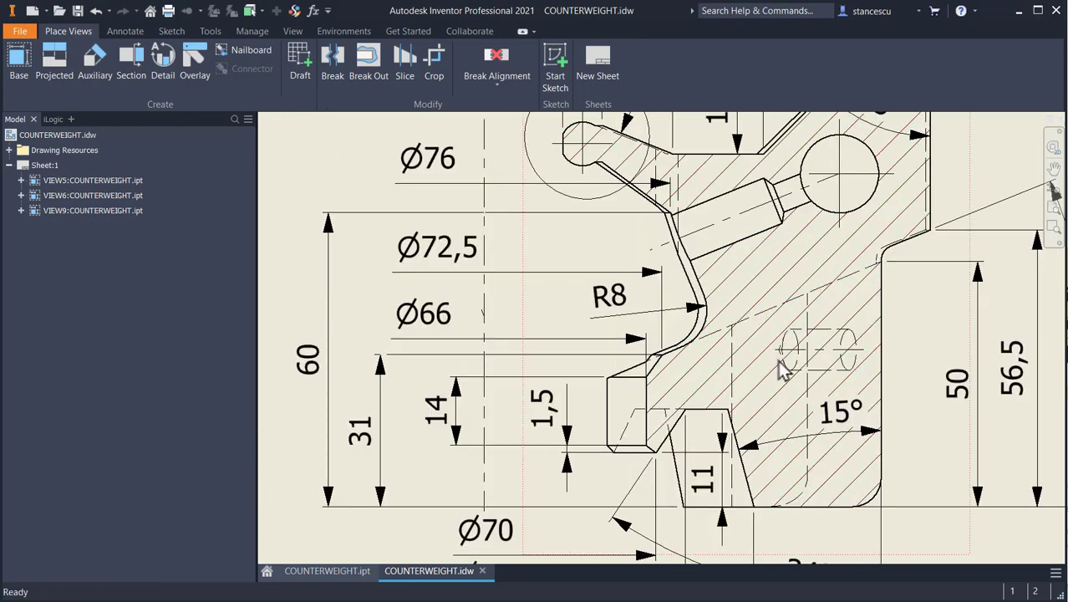
middle_drag(782, 372, 259, 370)
middle_drag(477, 358, 239, 387)
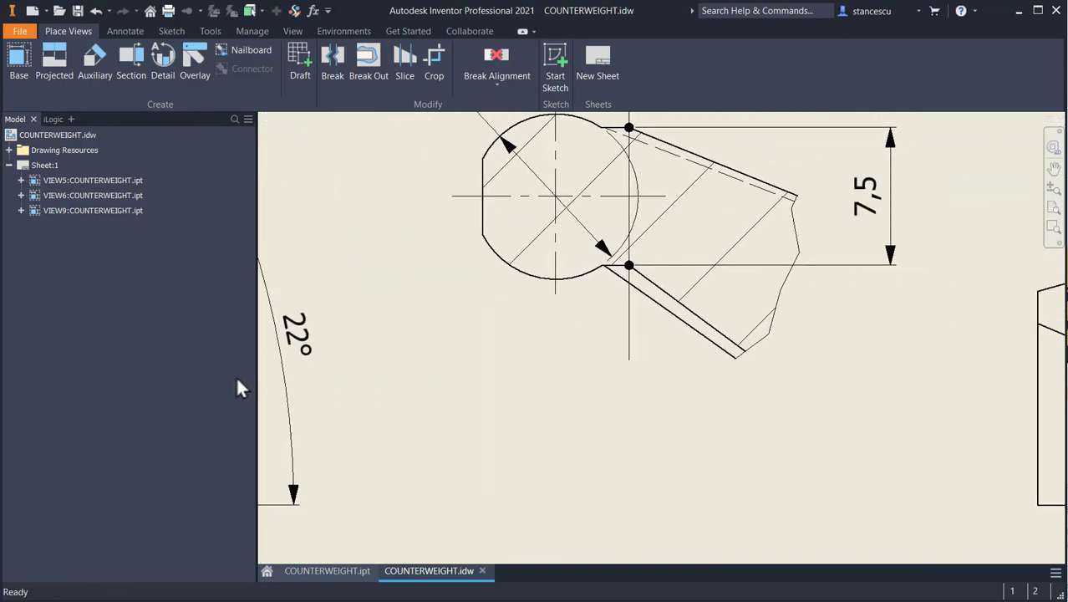
middle_drag(702, 401, 560, 369)
middle_drag(731, 342, 508, 341)
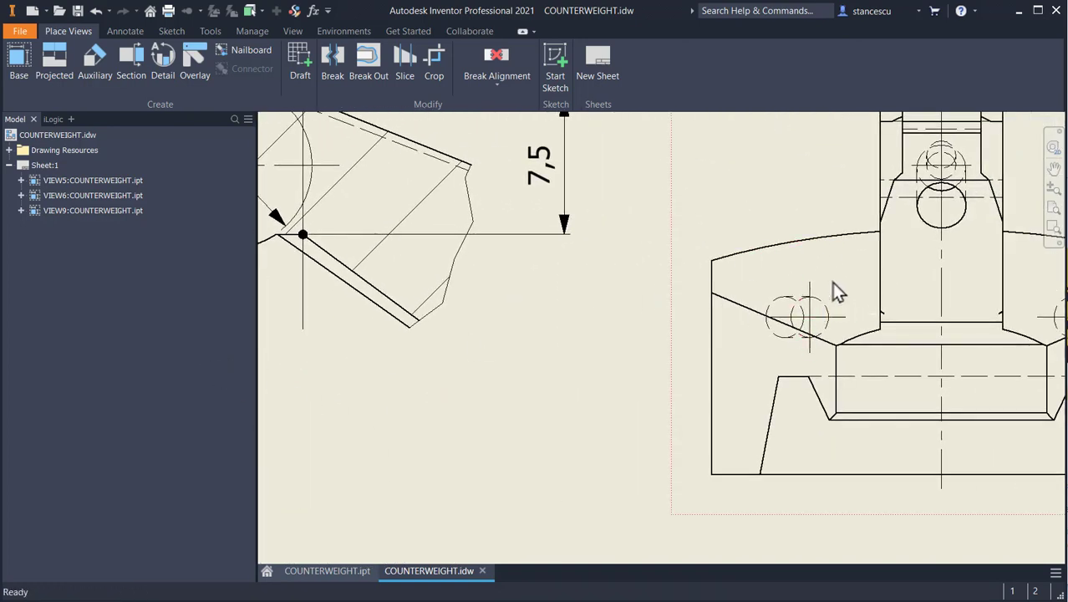
middle_drag(972, 325, 744, 324)
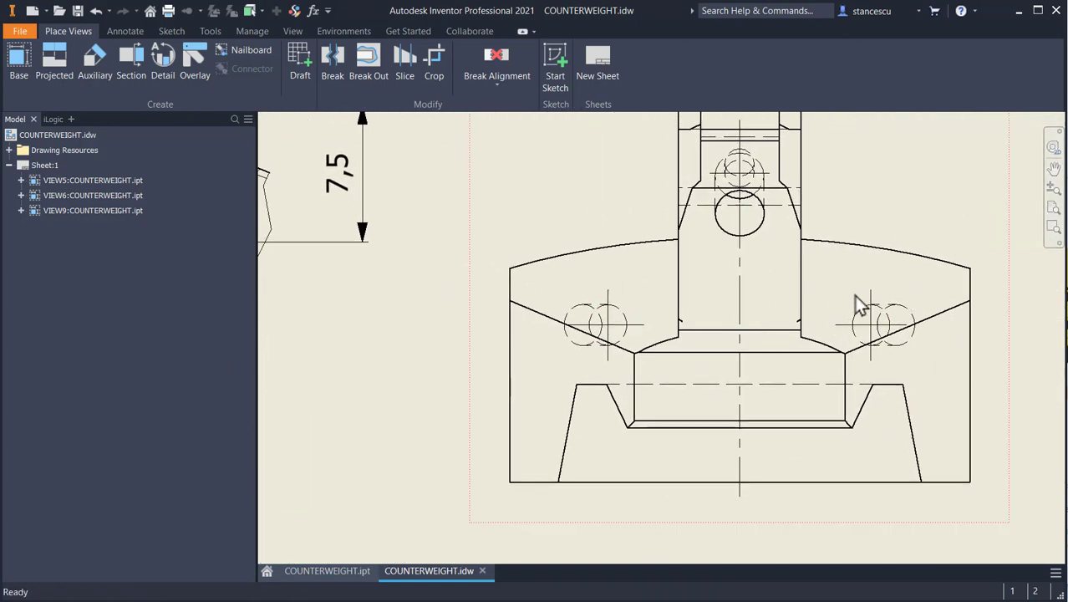
Examine the two shaded pictorial views of the counterweight and return to the overall sheet view.
scroll(743, 398, down, 2)
scroll(740, 460, down, 2)
middle_drag(737, 455, 754, 361)
middle_drag(742, 419, 796, 273)
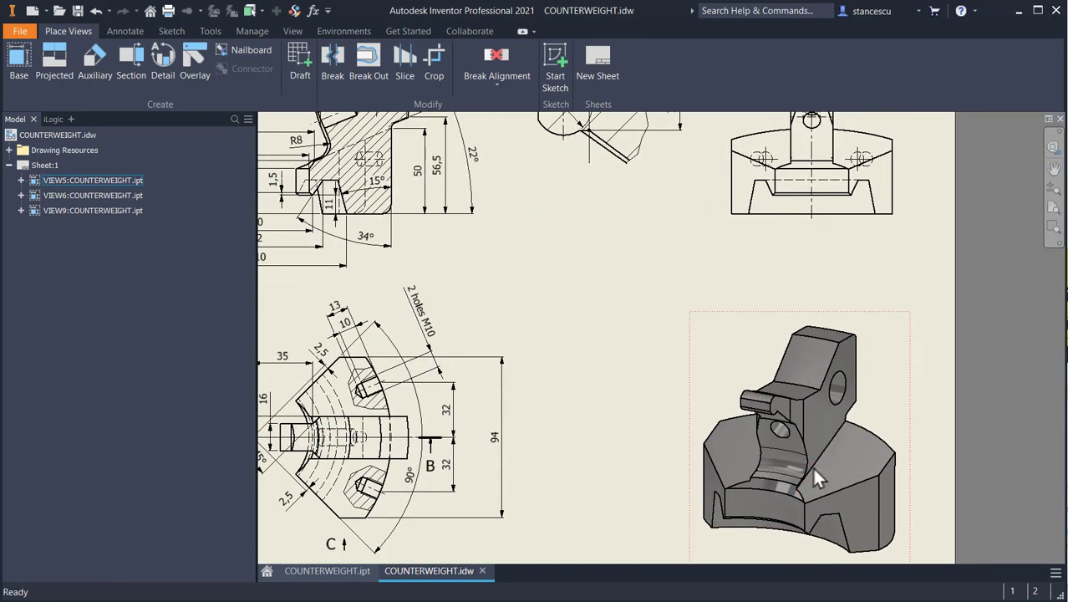
middle_drag(661, 462, 1011, 389)
middle_drag(656, 414, 716, 424)
scroll(418, 370, up, 3)
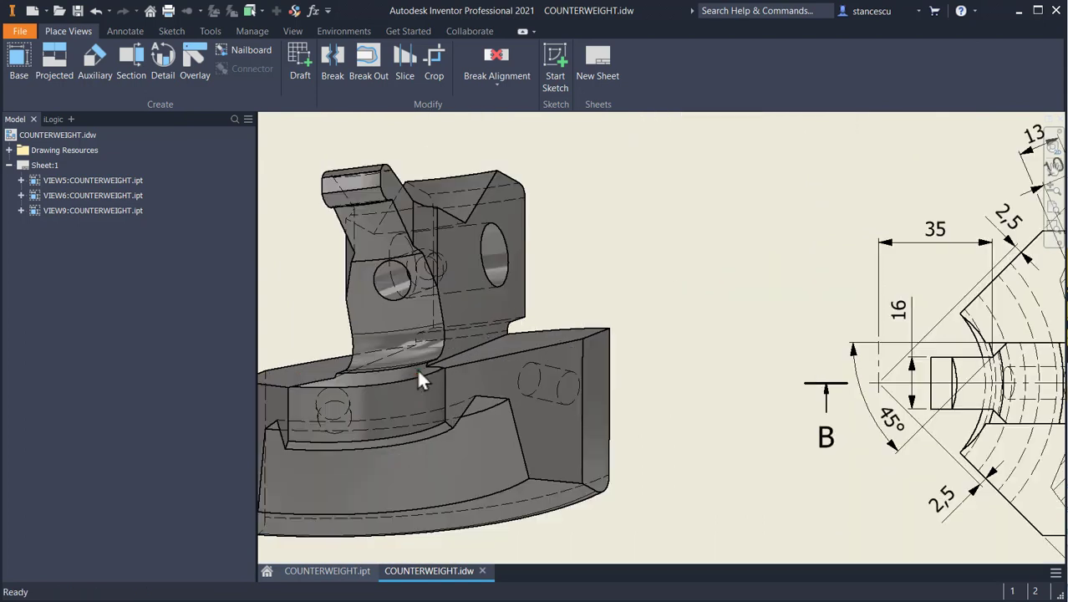
middle_drag(448, 388, 593, 409)
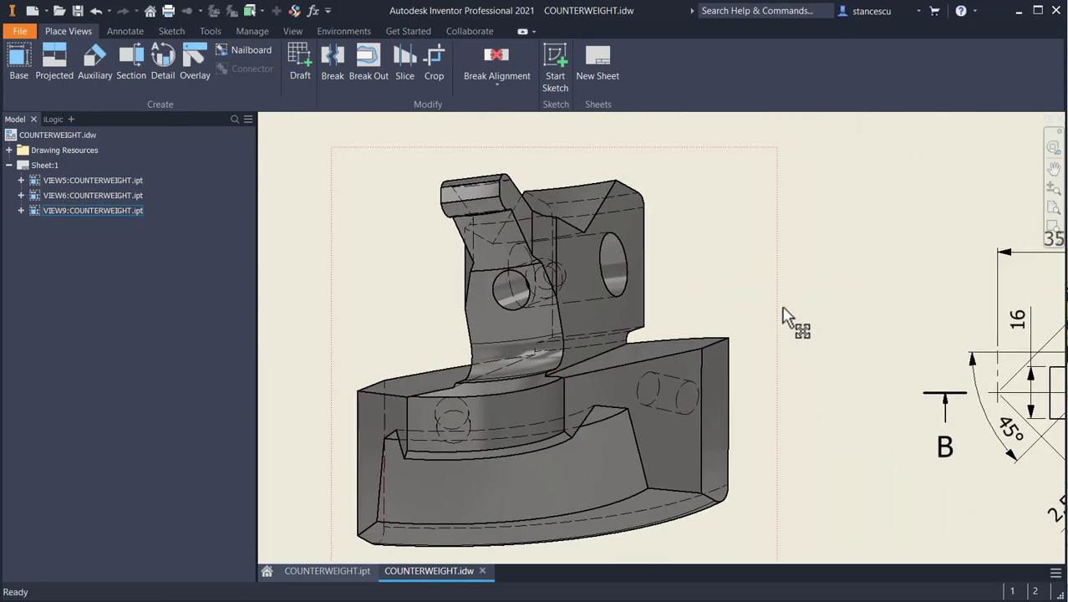
middle_drag(813, 308, 692, 318)
key(Home)
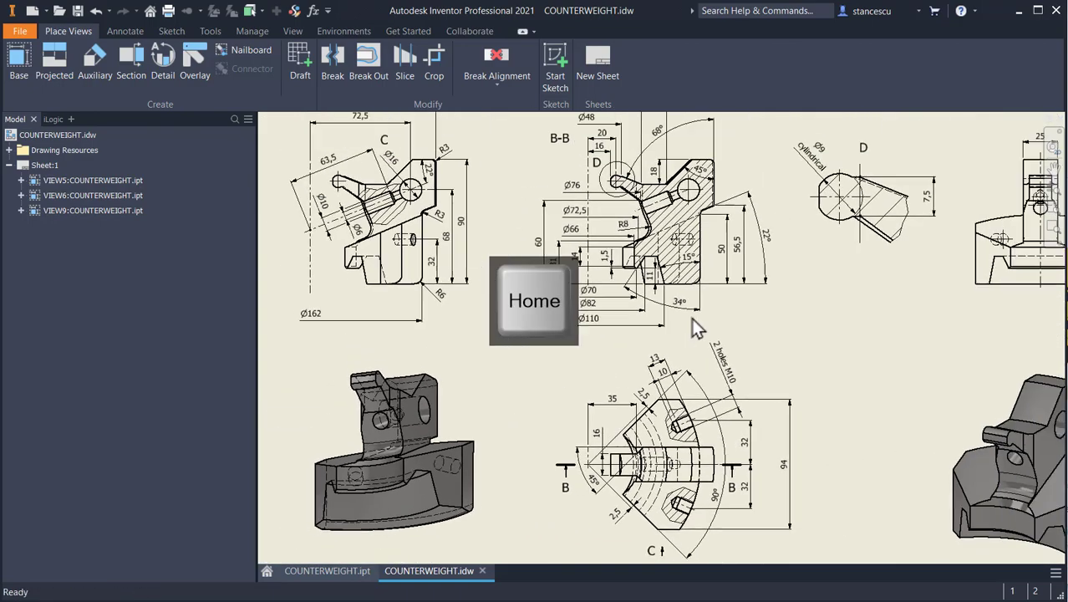
Create a new part from the metric Standard (mm).ipt template and start a 2D sketch on the front XY plane.
click(32, 11)
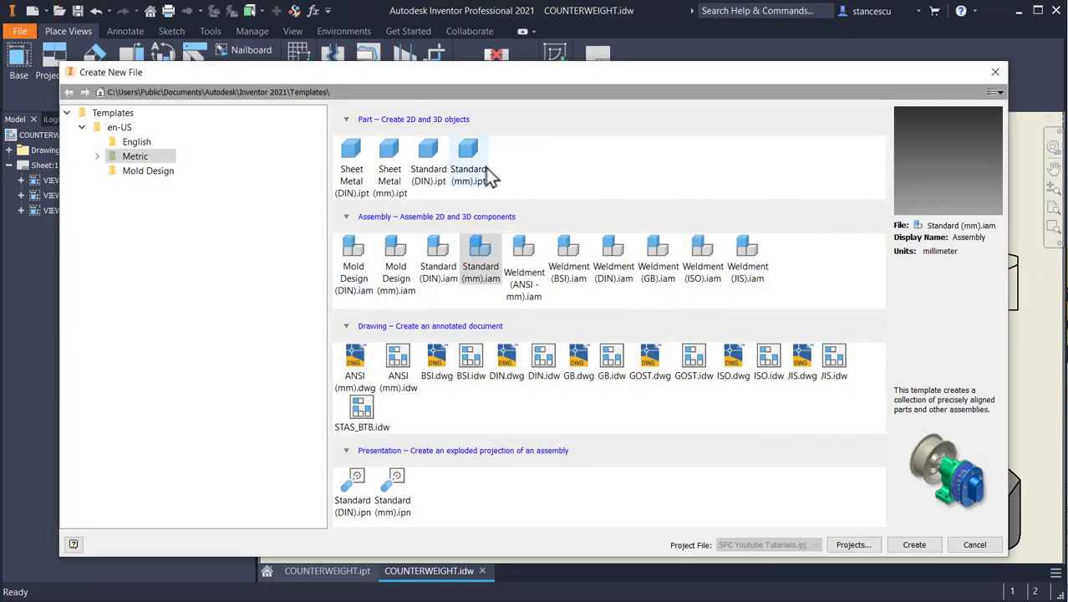
double_click(473, 166)
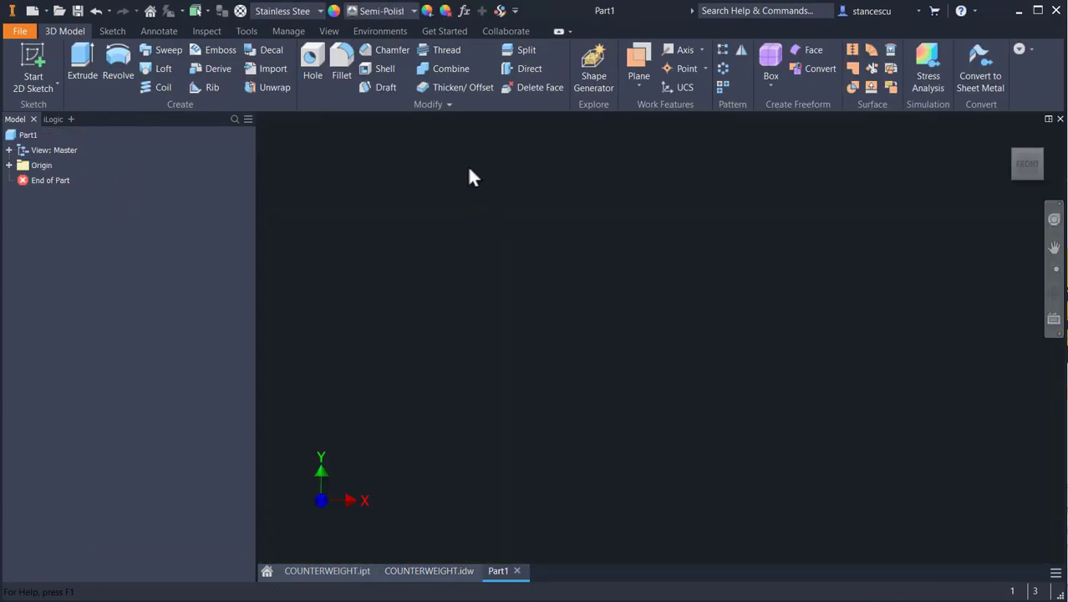
click(34, 66)
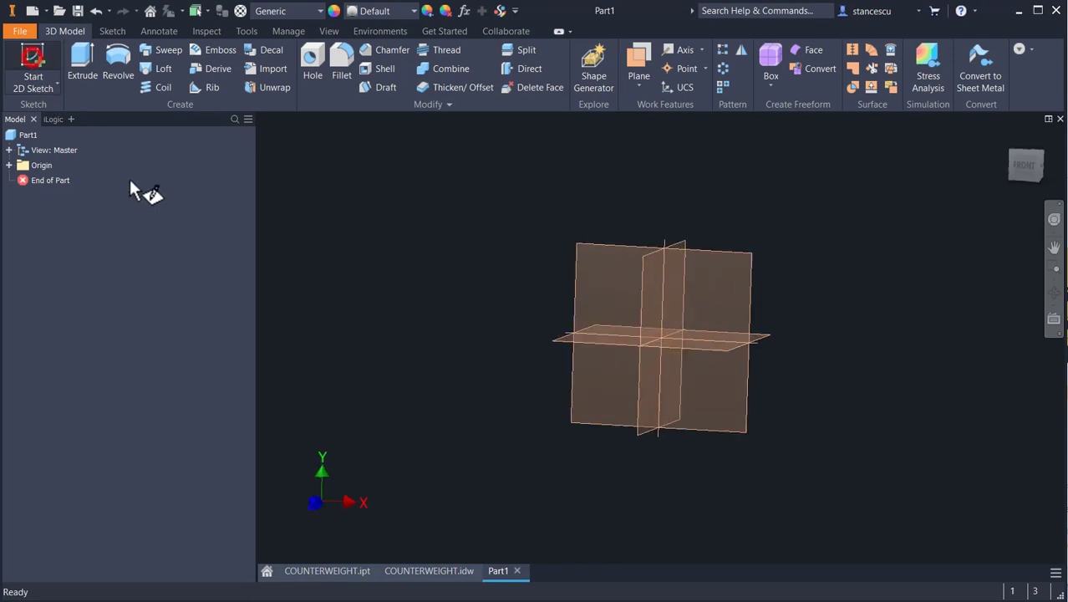
click(616, 210)
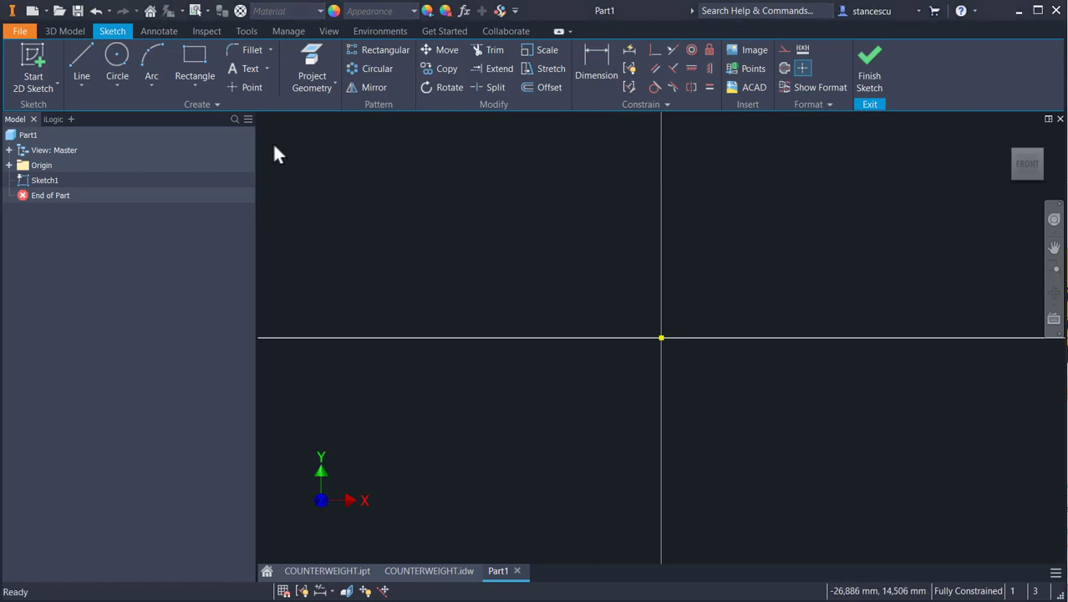
Draw a vertical line 90 mm long upward from the sketch origin.
click(80, 58)
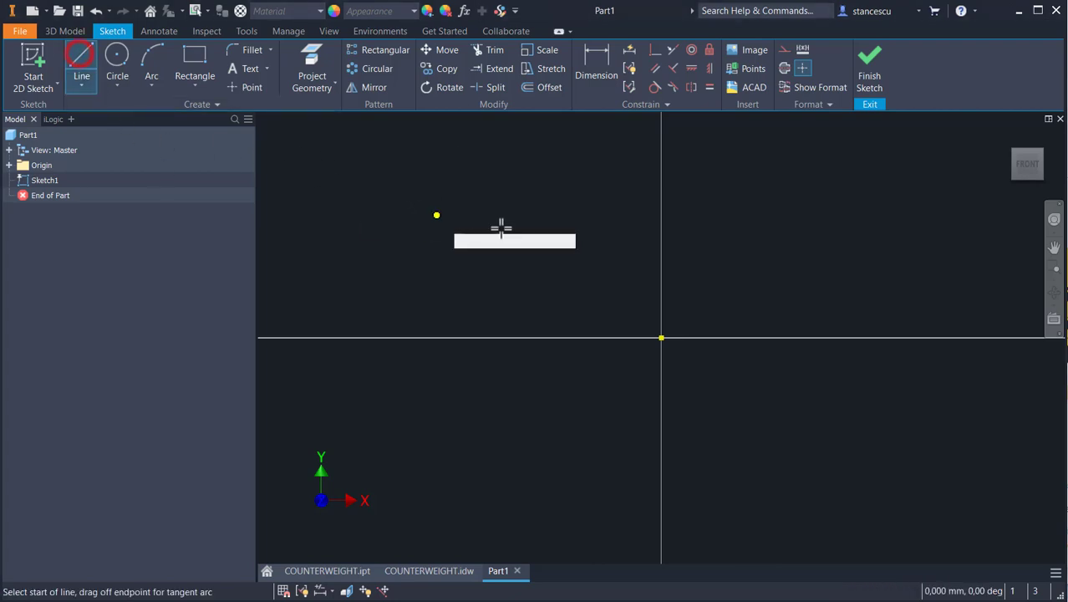
click(661, 337)
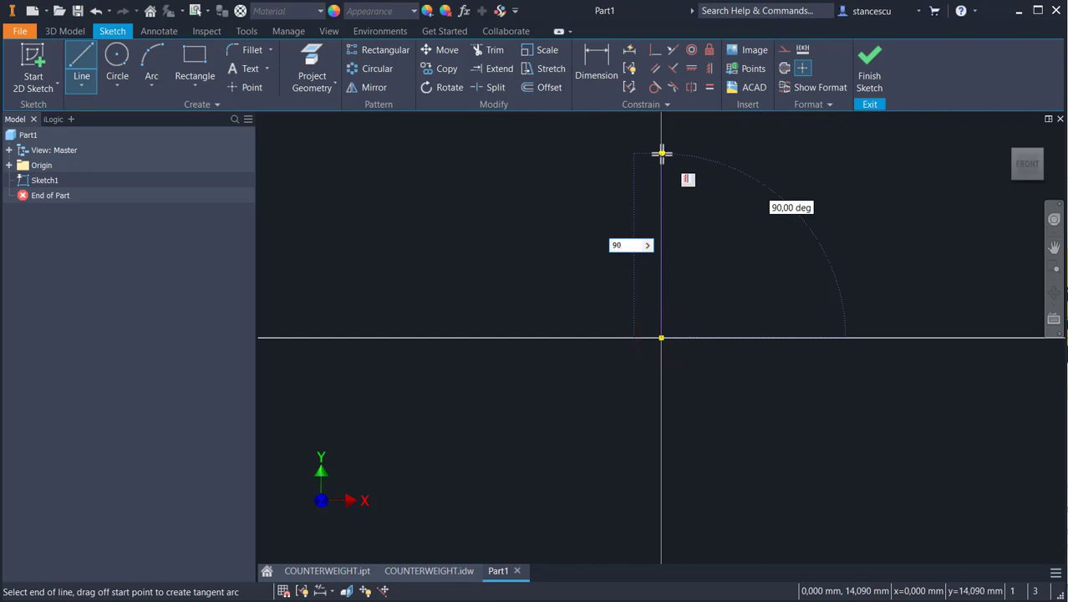
key(Return)
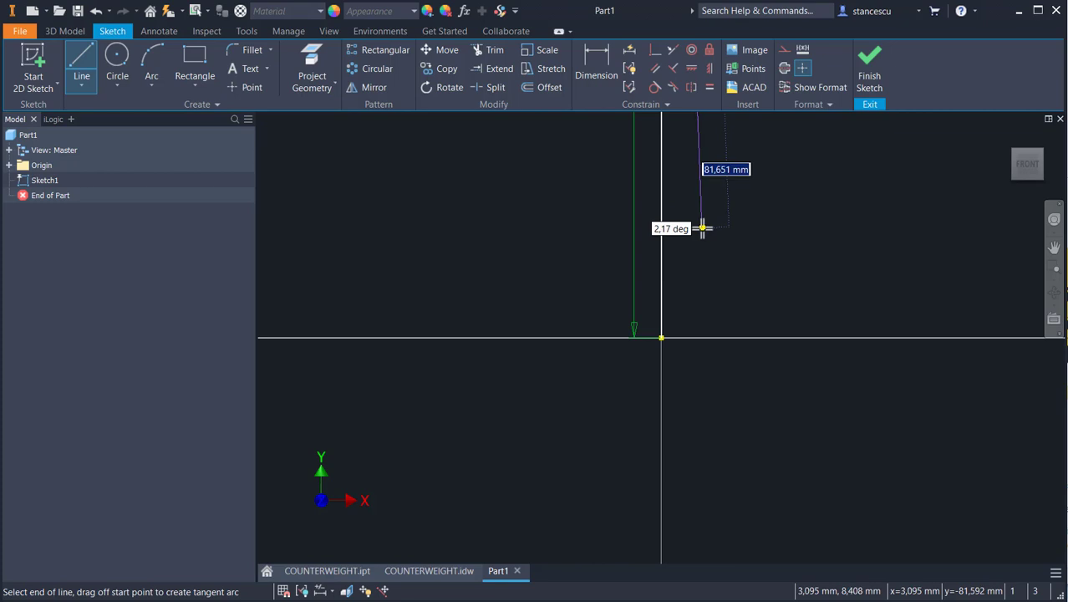
key(Escape)
Reposition the vertical line's length dimension farther out on the left side of the line.
scroll(700, 226, up, 1)
scroll(699, 226, up, 1)
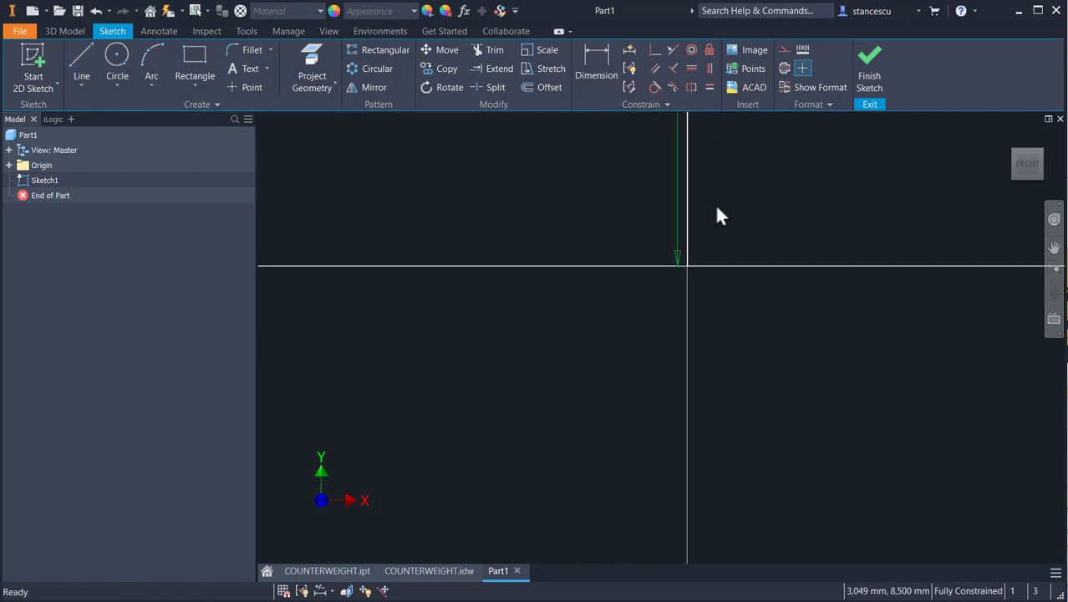
mouse_move(721, 216)
middle_down()
mouse_move(647, 398)
mouse_move(653, 429)
middle_up()
middle_drag(667, 317, 669, 386)
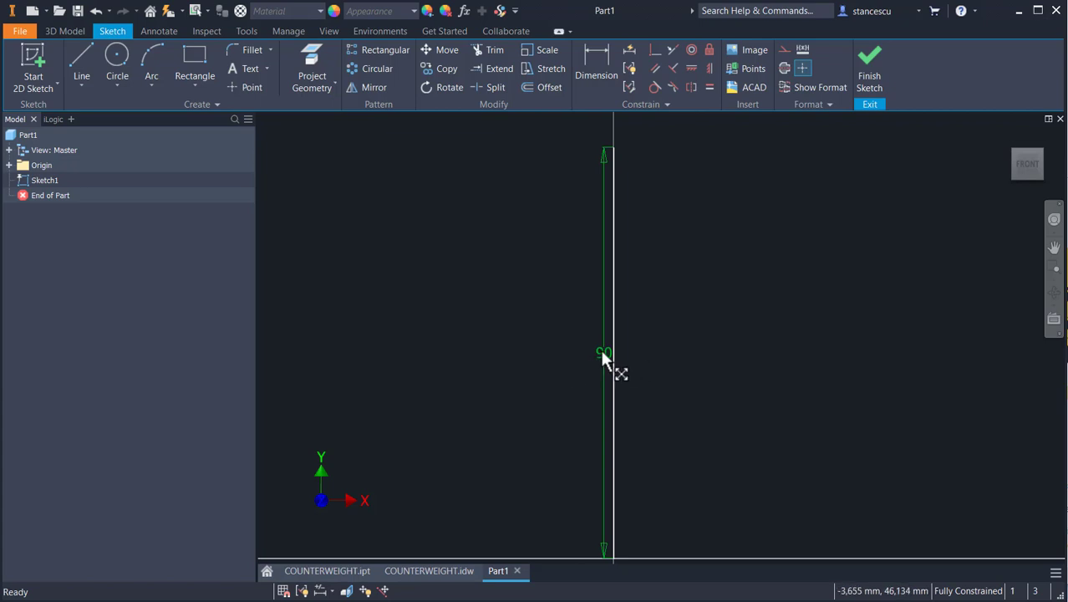
drag(600, 348, 538, 356)
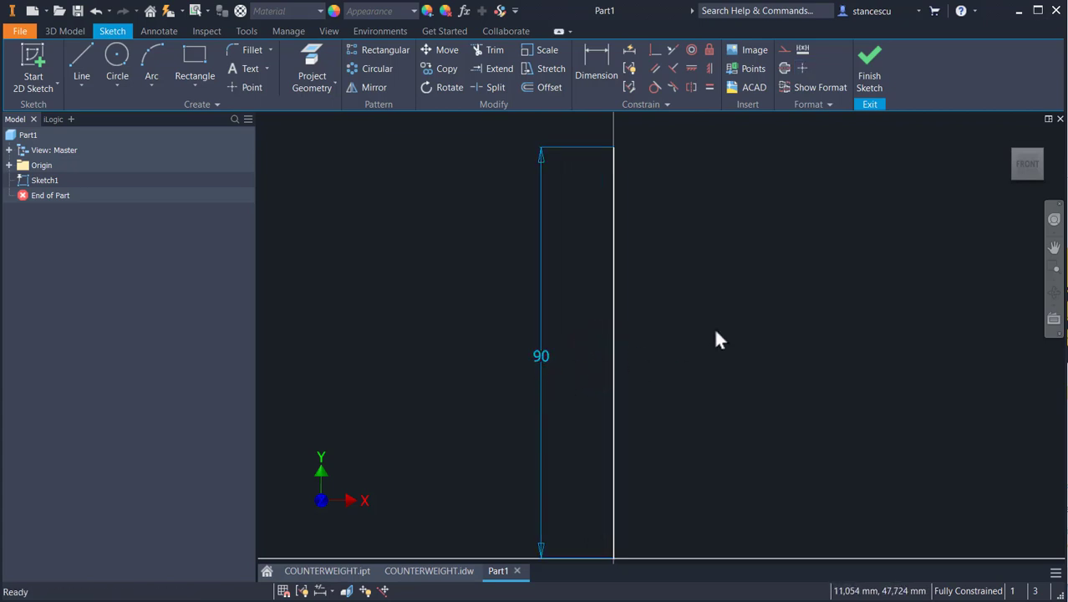
Convert the vertical line into a centerline.
drag(661, 264, 591, 290)
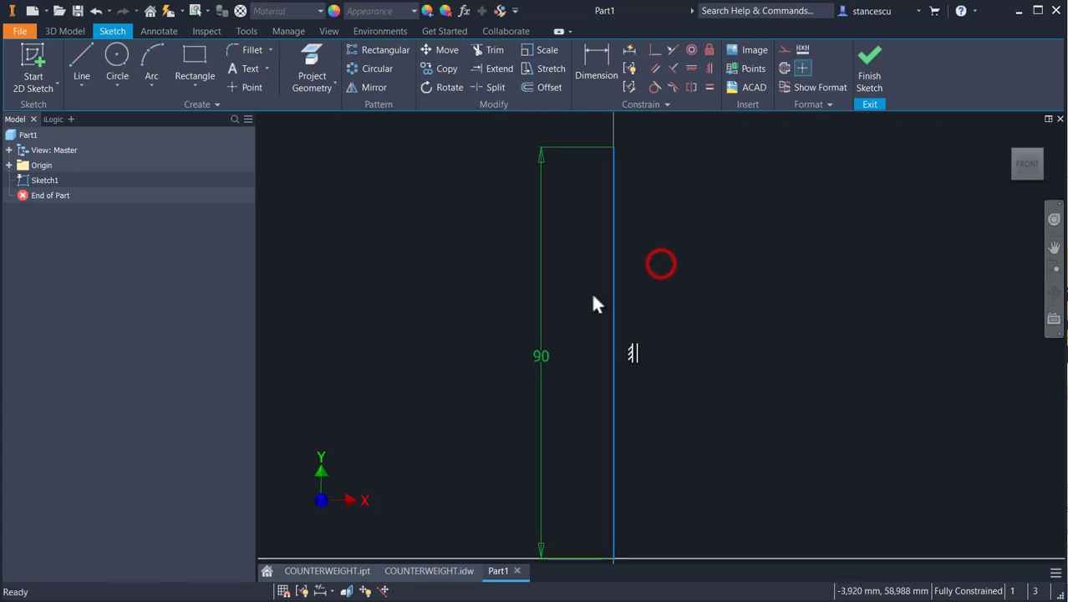
click(783, 69)
click(706, 241)
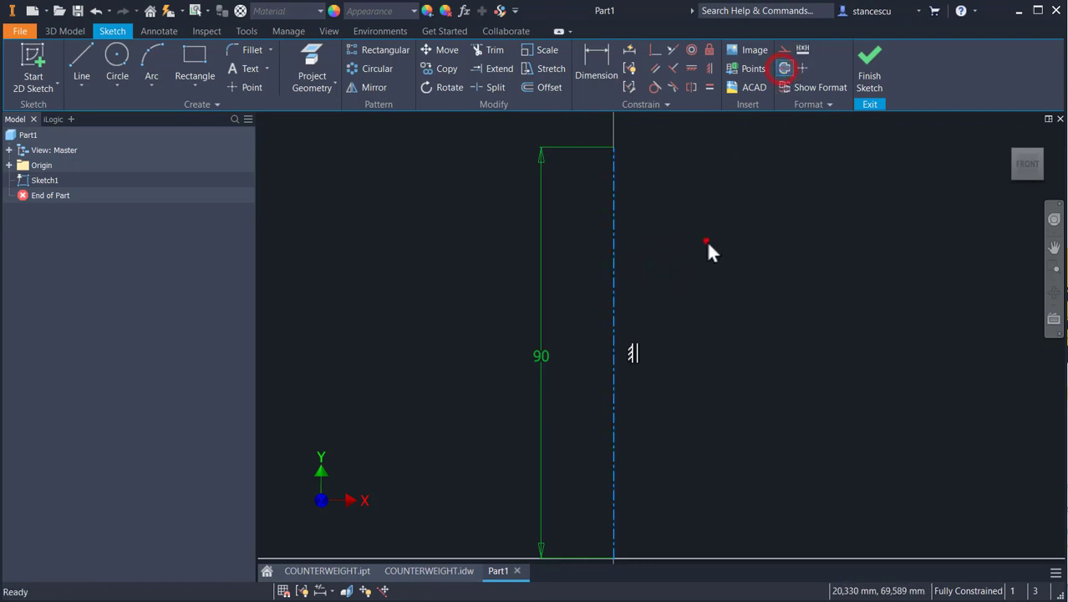
scroll(750, 327, down, 2)
middle_drag(733, 312, 631, 316)
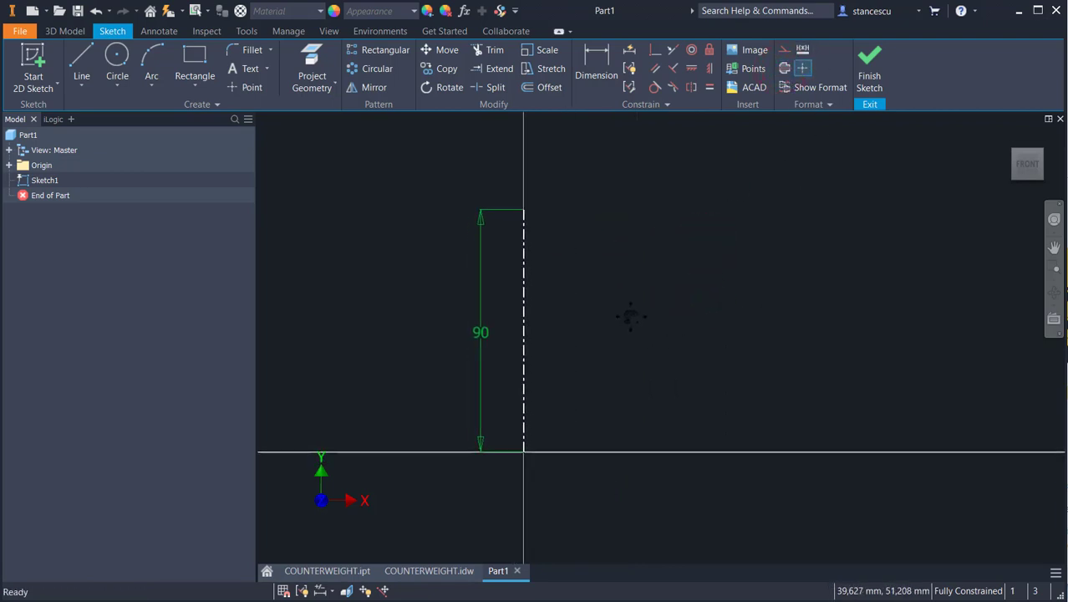
Return to the COUNTERWEIGHT.idw drawing and examine the profile dimensions in section B-B.
click(422, 572)
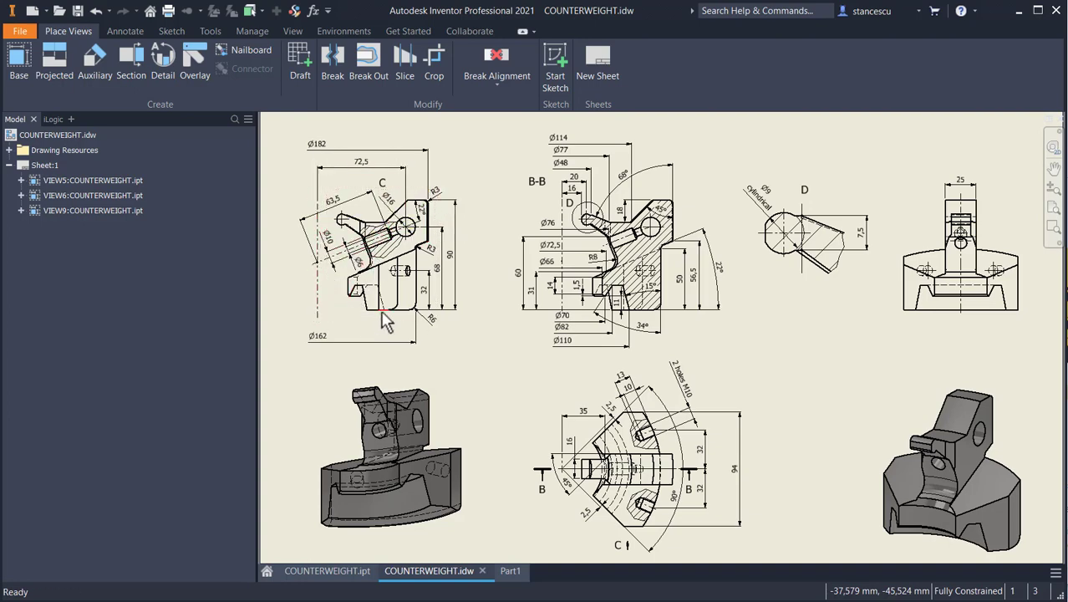
scroll(652, 224, up, 5)
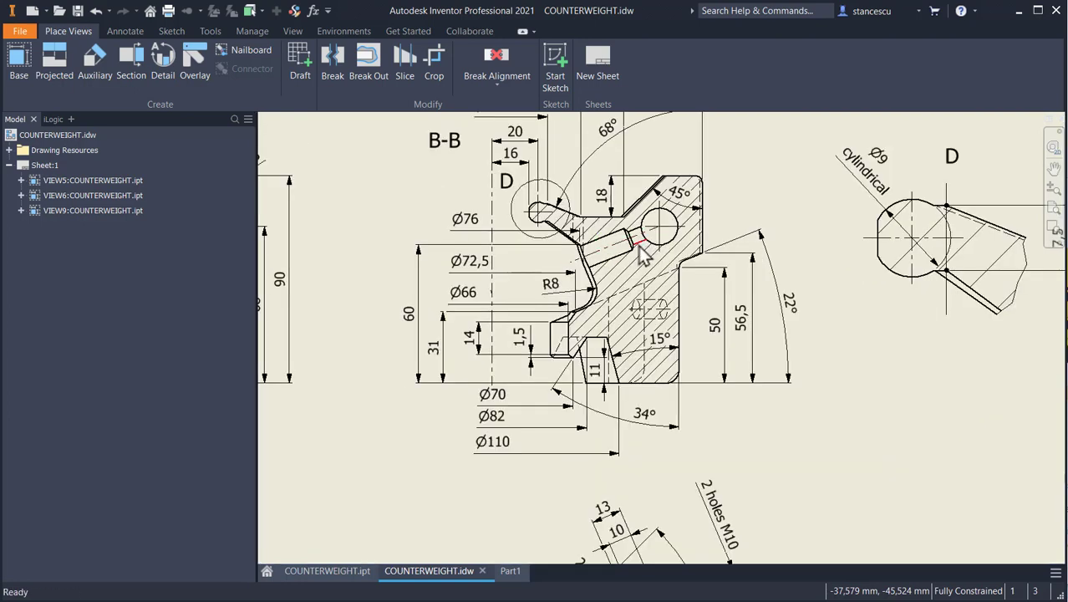
middle_drag(640, 298, 676, 356)
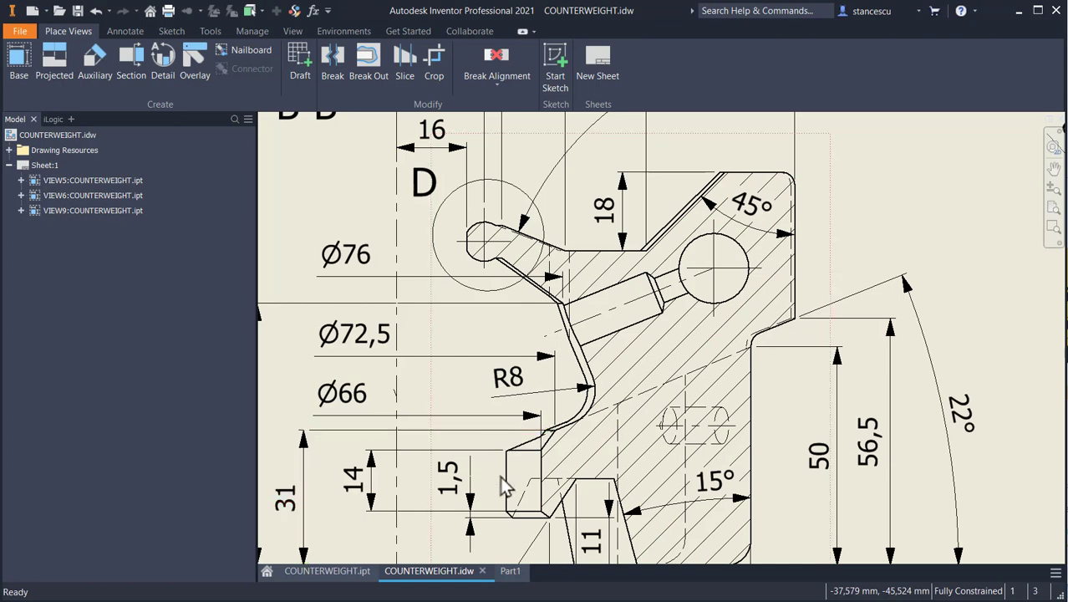
Examine the height, diameter, angle and corner radius dimensions of the outer profile in section B-B and view C.
middle_drag(619, 478, 605, 377)
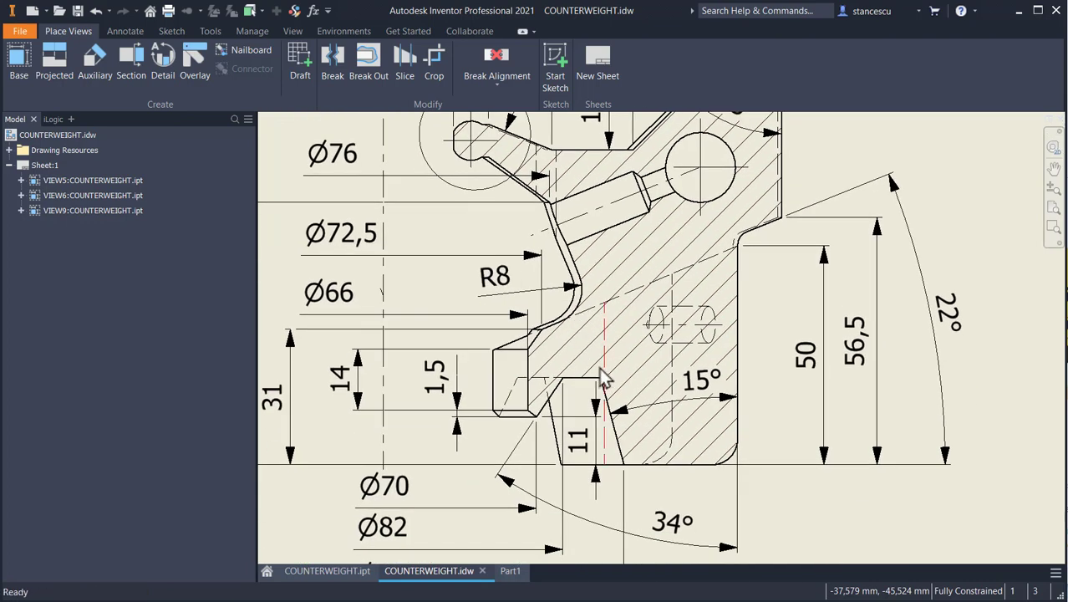
scroll(591, 334, down, 3)
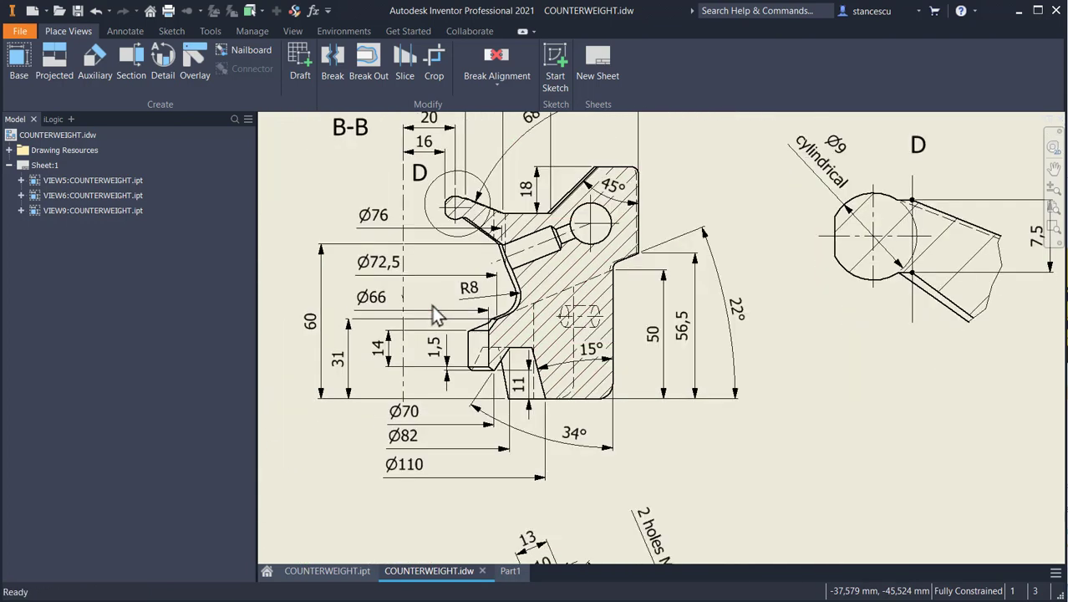
middle_drag(414, 365, 951, 379)
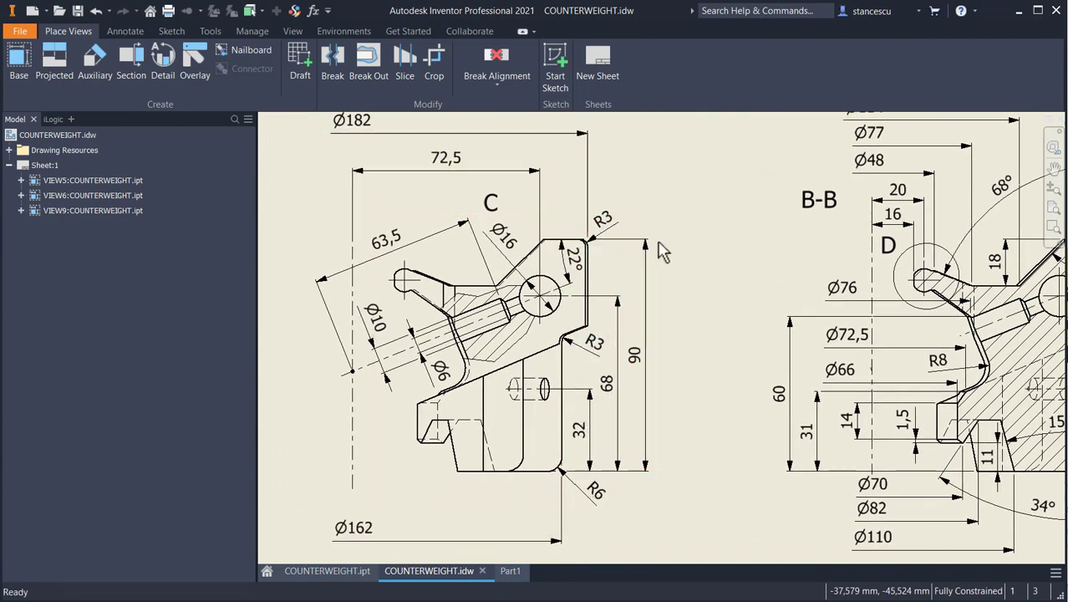
mouse_move(723, 292)
middle_down()
mouse_move(732, 312)
mouse_move(732, 296)
middle_up()
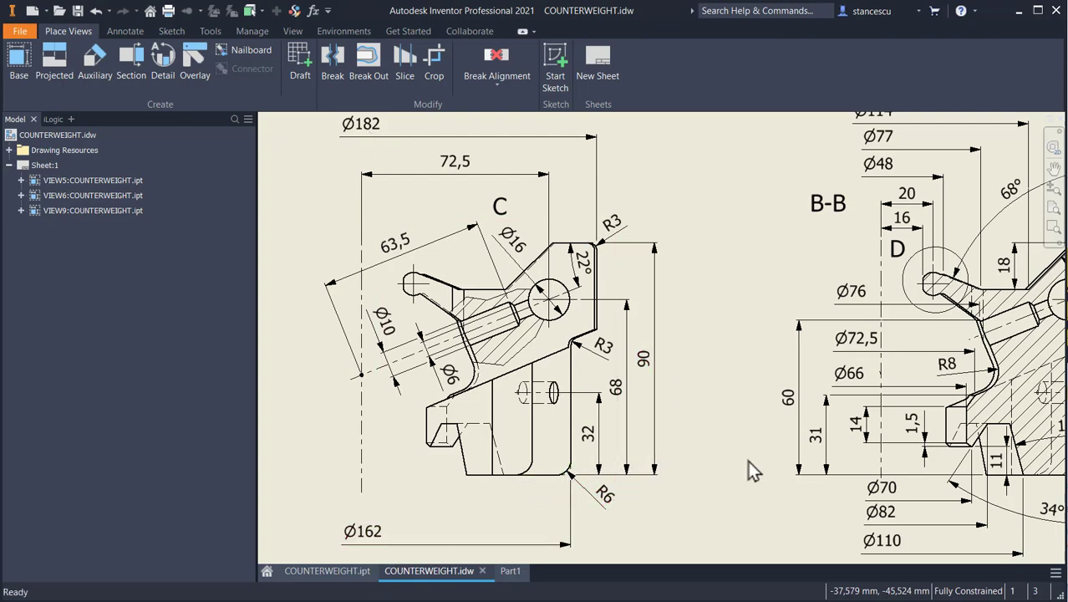
middle_drag(750, 471, 539, 458)
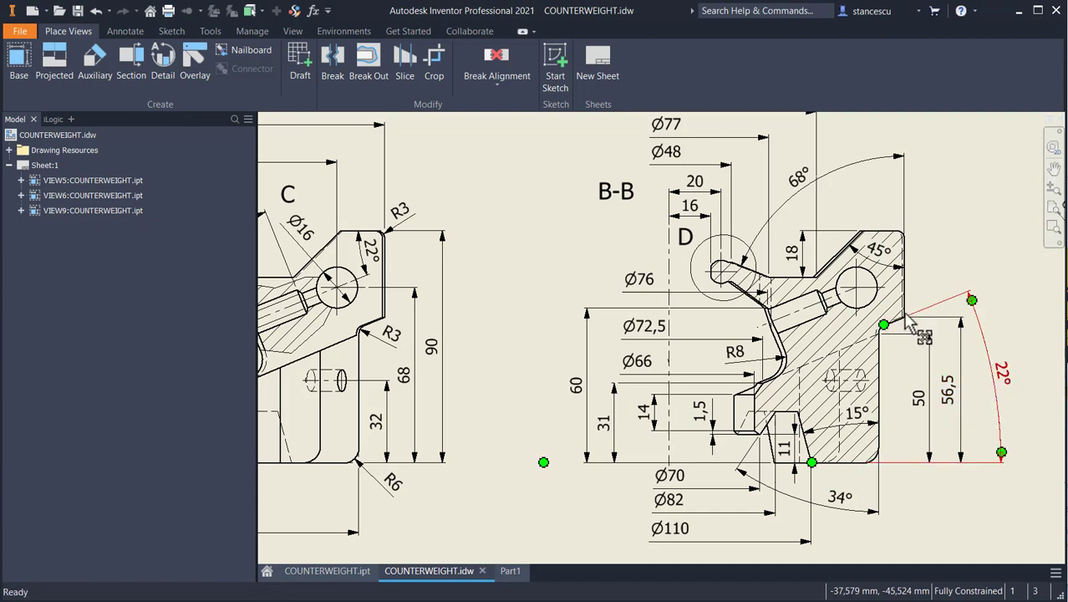
In the Part1 sketch, draw a bottom line along the horizontal axis, a tangent corner arc and a vertical line about 34 mm long.
click(512, 570)
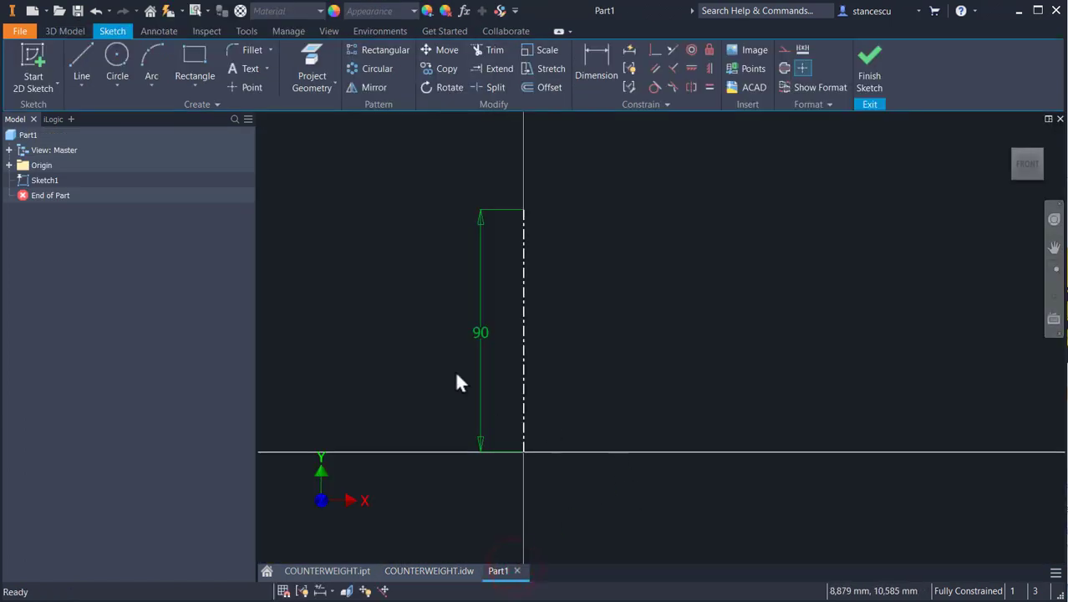
click(74, 61)
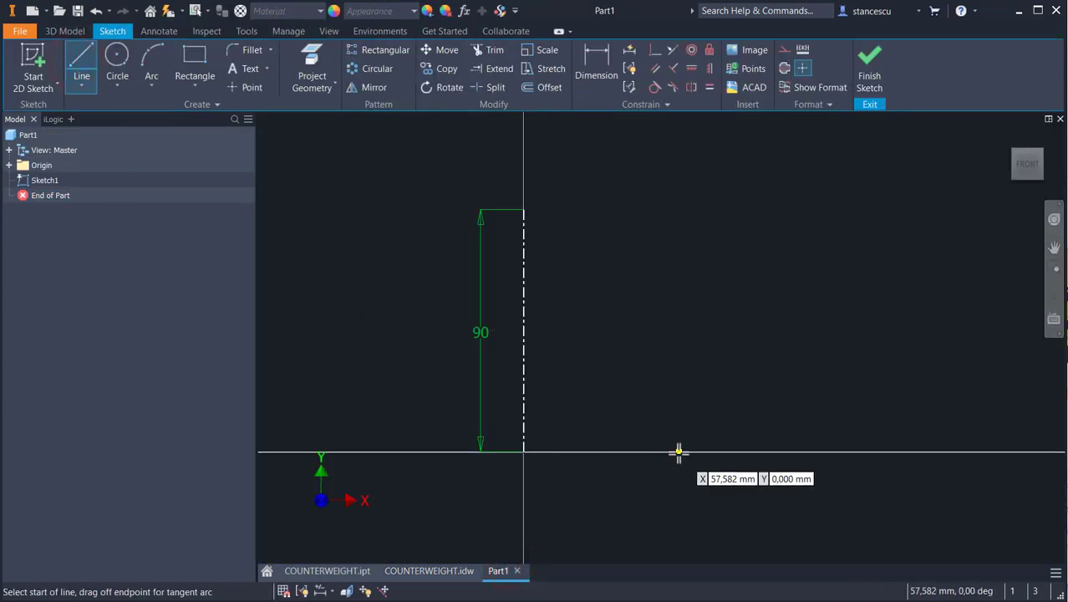
click(679, 452)
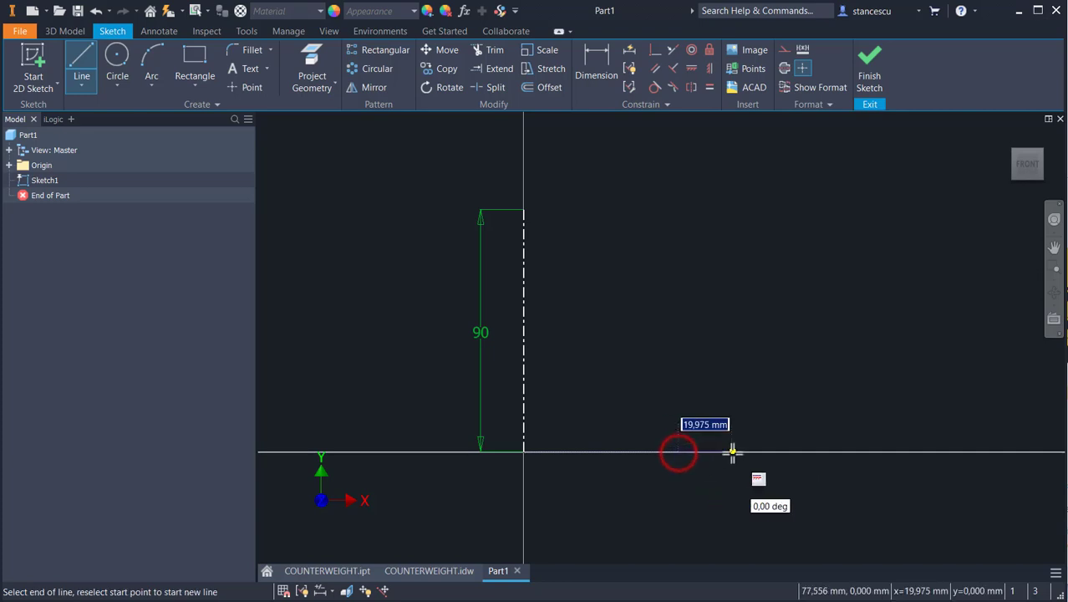
drag(749, 452, 765, 435)
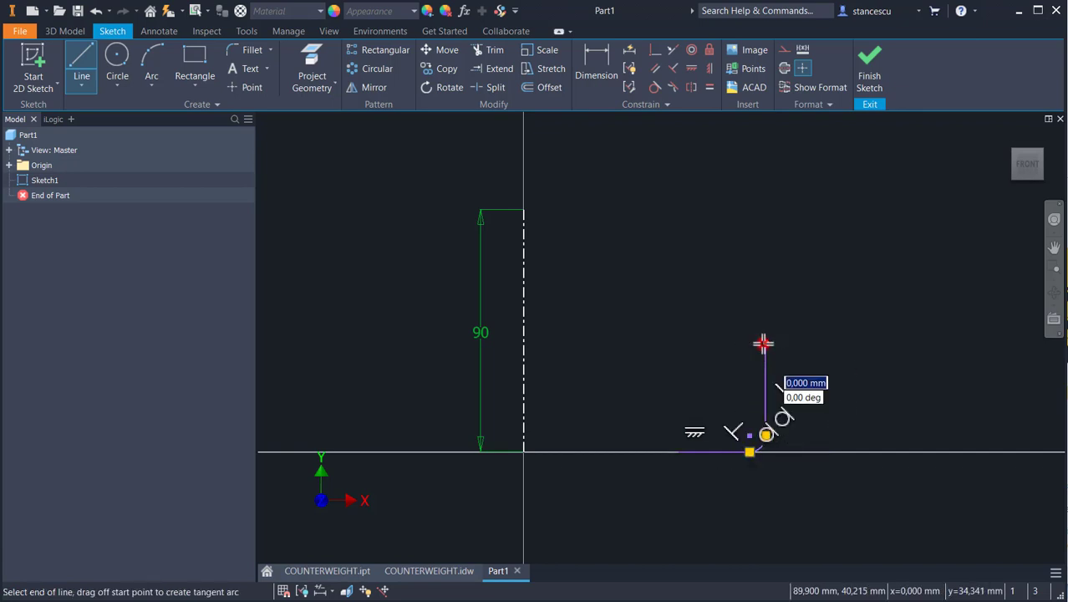
click(763, 342)
scroll(763, 342, up, 3)
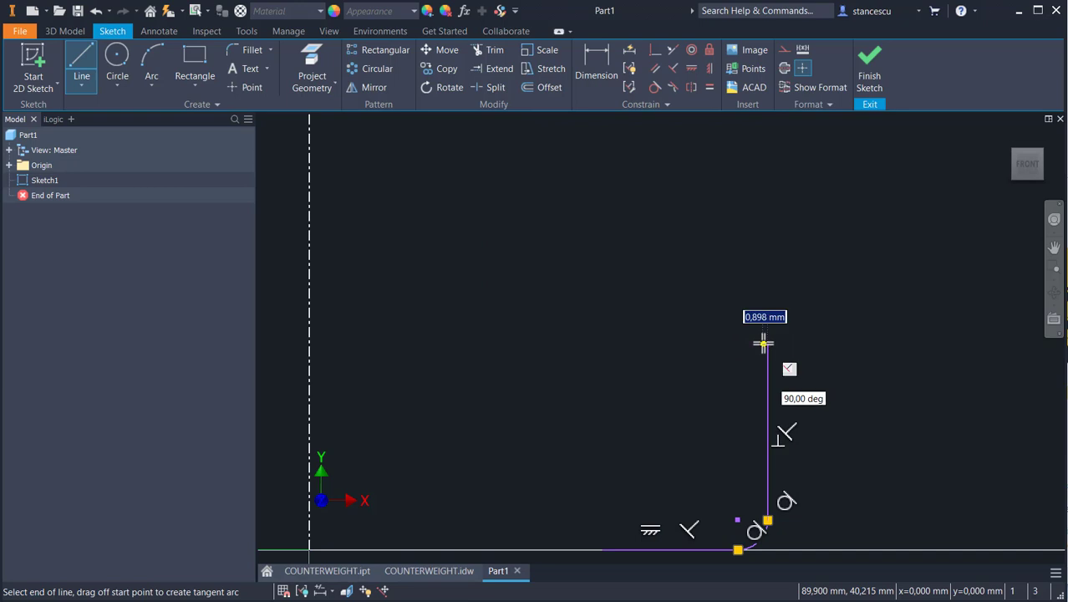
scroll(763, 342, up, 2)
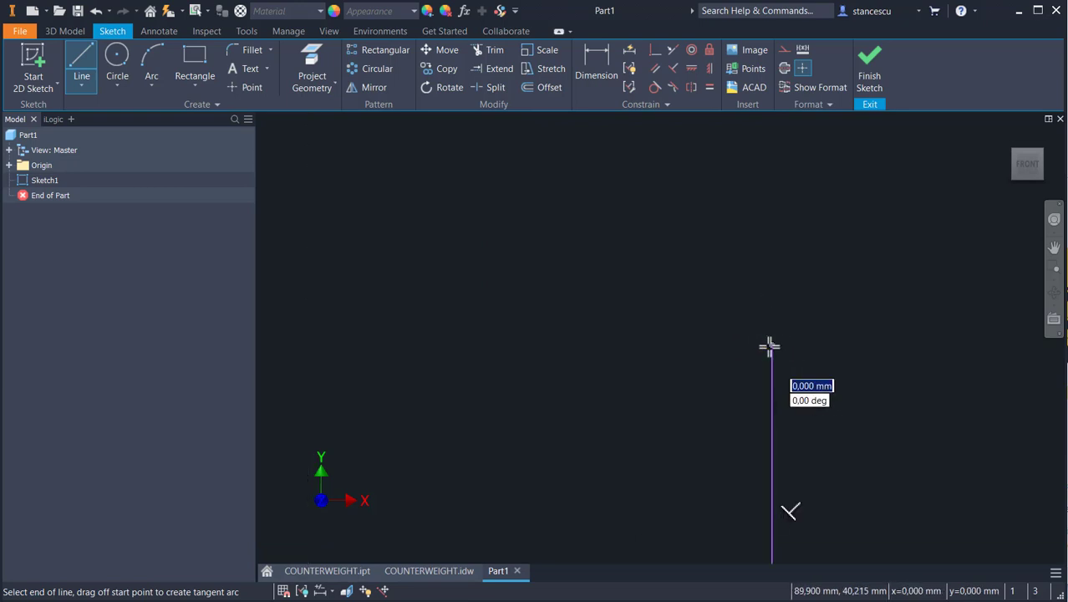
Continue the profile with a small tangent arc and an outward sloping line about 13 mm long at roughly 22°.
drag(772, 348, 787, 323)
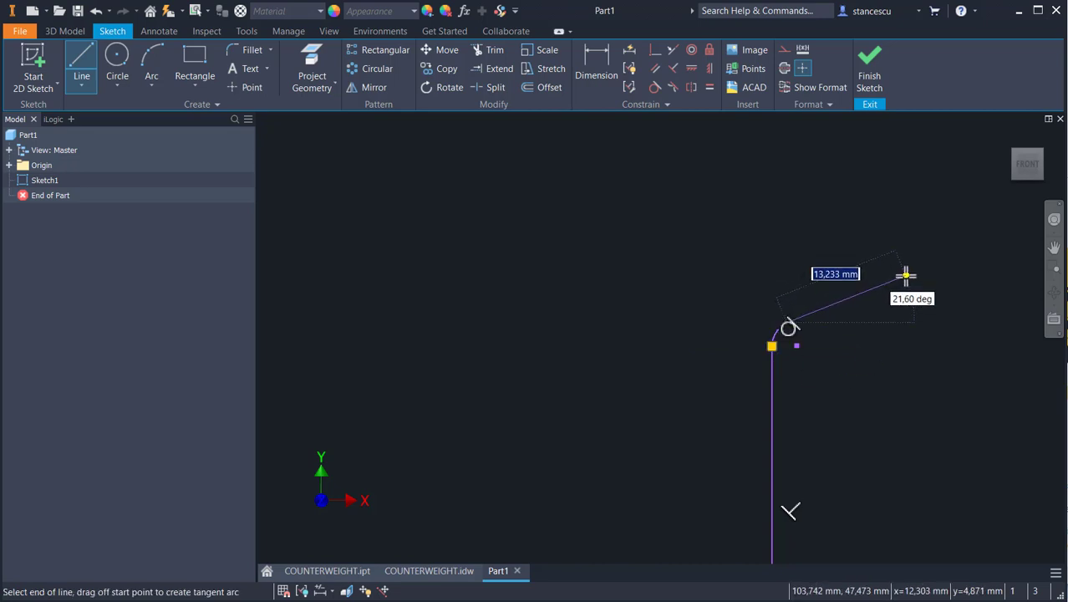
click(906, 275)
scroll(903, 275, down, 6)
scroll(903, 276, up, 5)
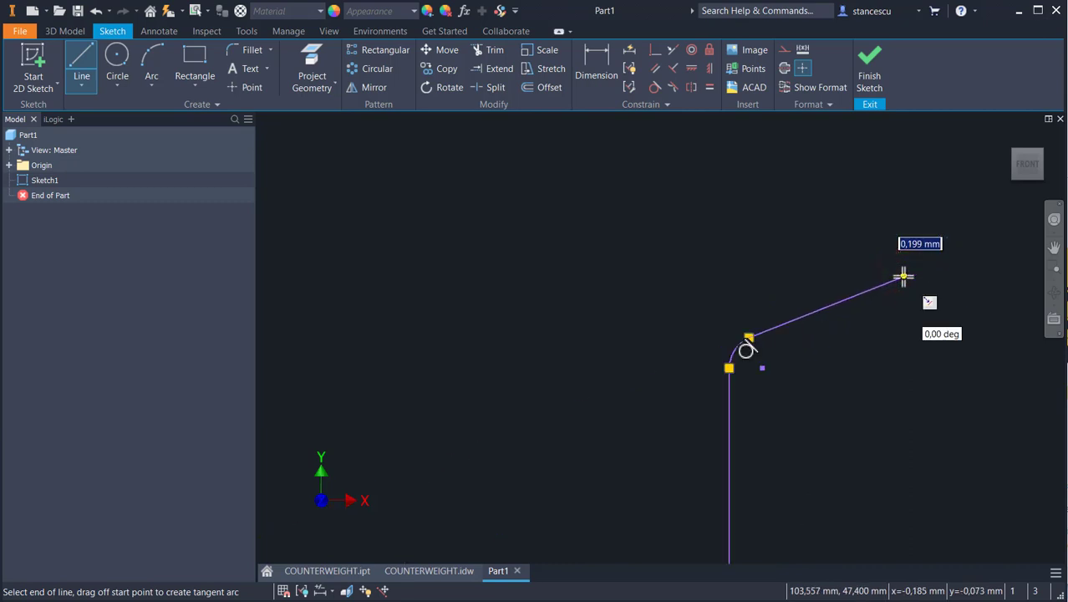
Add a vertical line about 32 mm long upward, a tangent corner arc and a horizontal top line toward the centerline.
scroll(903, 276, up, 5)
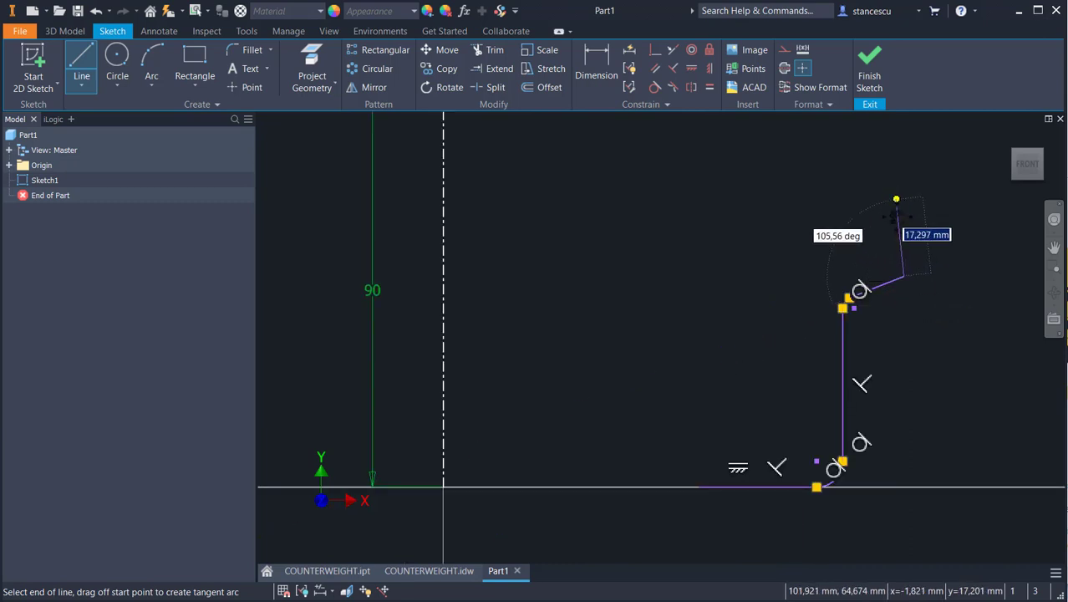
middle_drag(897, 216, 899, 317)
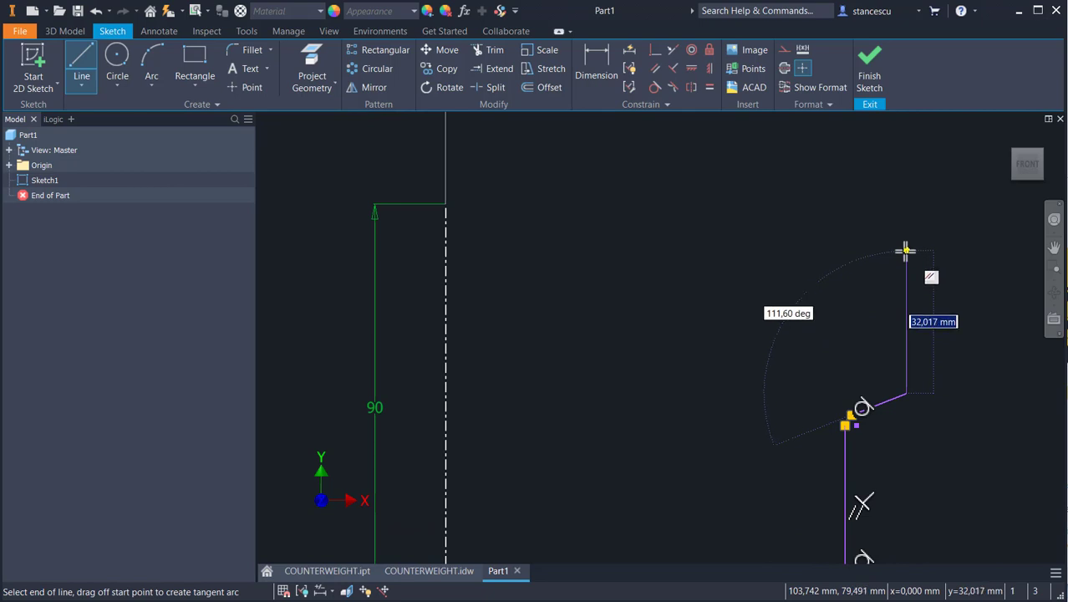
click(905, 250)
drag(906, 250, 879, 223)
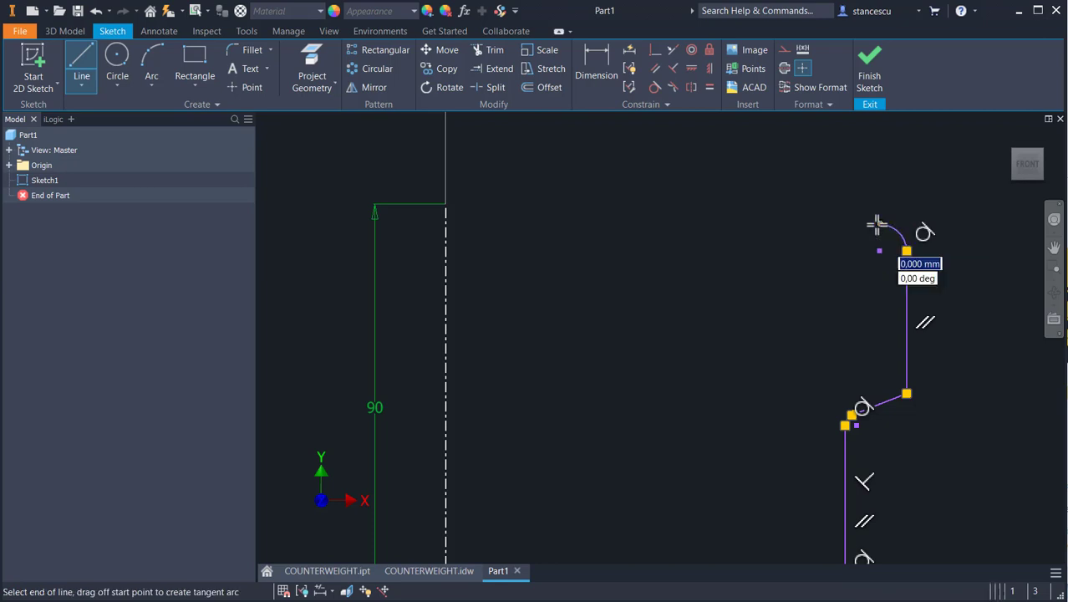
click(784, 224)
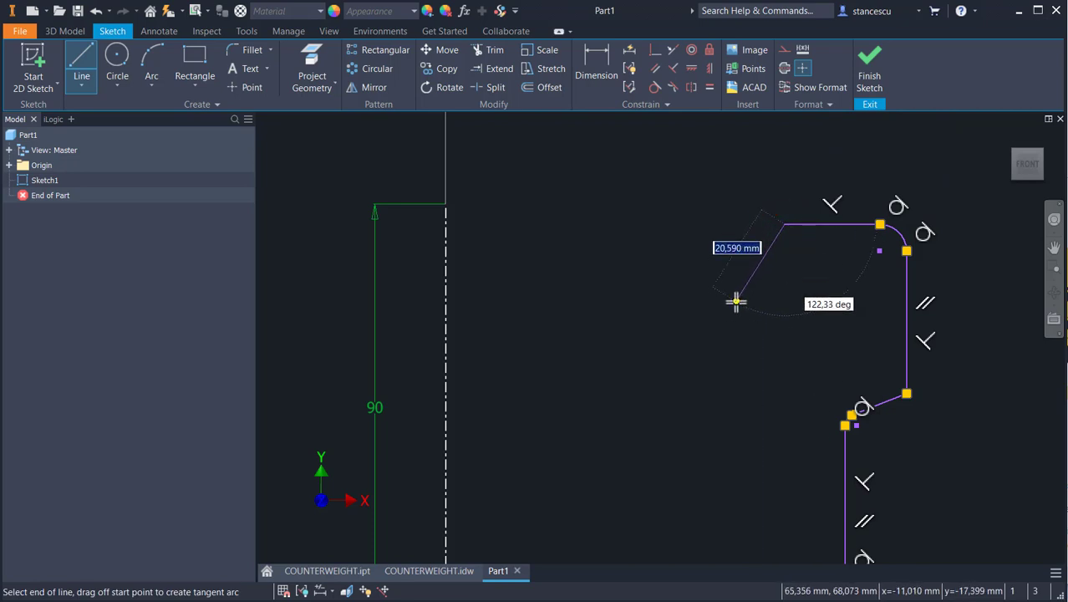
Draw a downward slanted line about 21 mm long, a horizontal line about 18 mm long and an upward slanted line, ending the open profile.
click(736, 302)
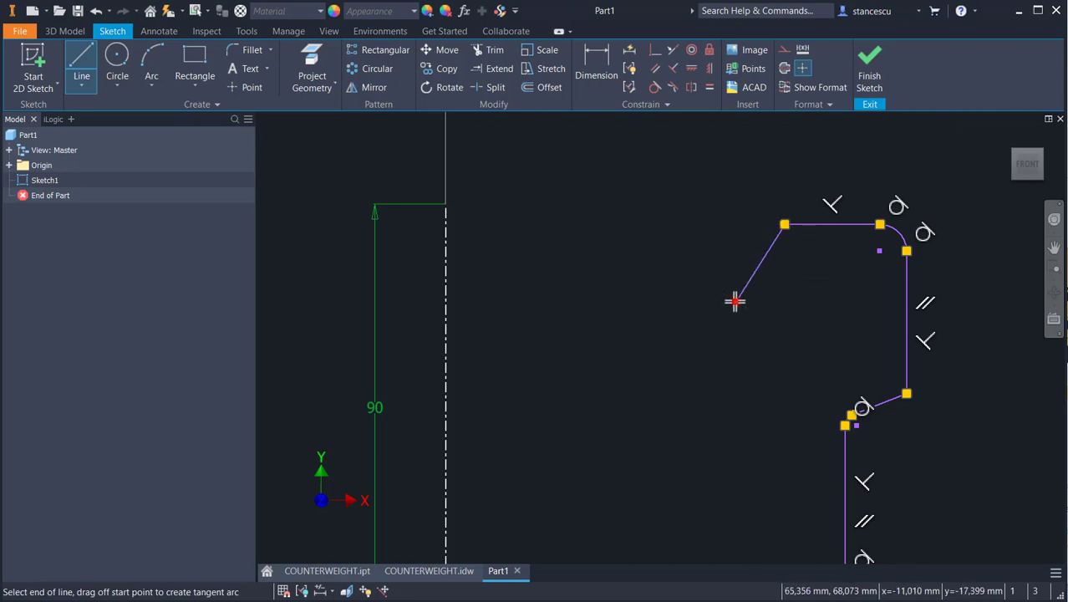
click(654, 302)
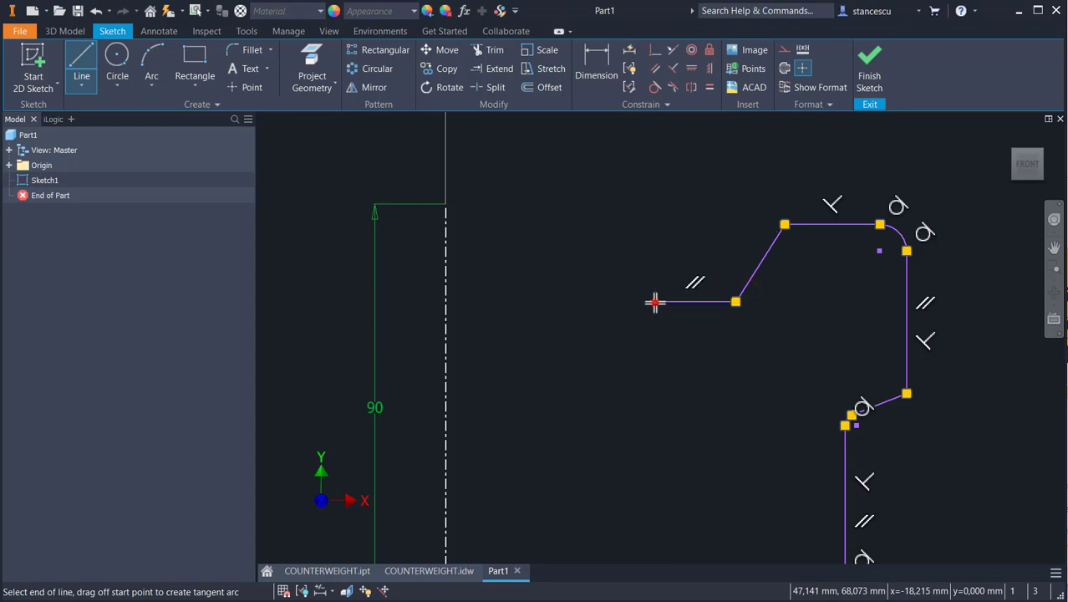
click(594, 252)
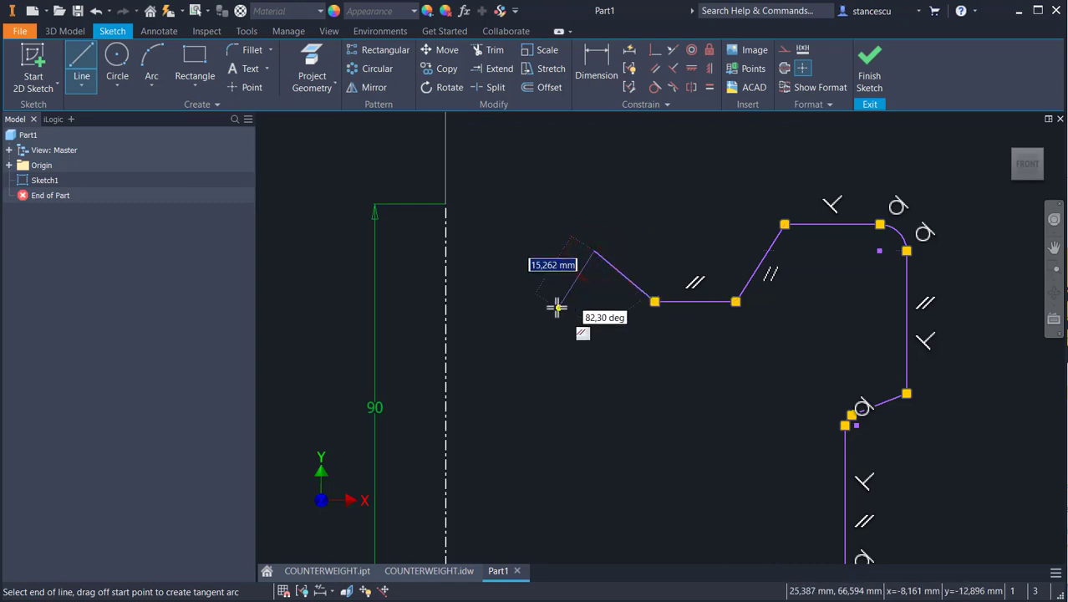
key(Escape)
Make the profile's bottom line coincident with the sketch origin and its top line coincident with the centerline's upper endpoint.
middle_drag(620, 371, 592, 252)
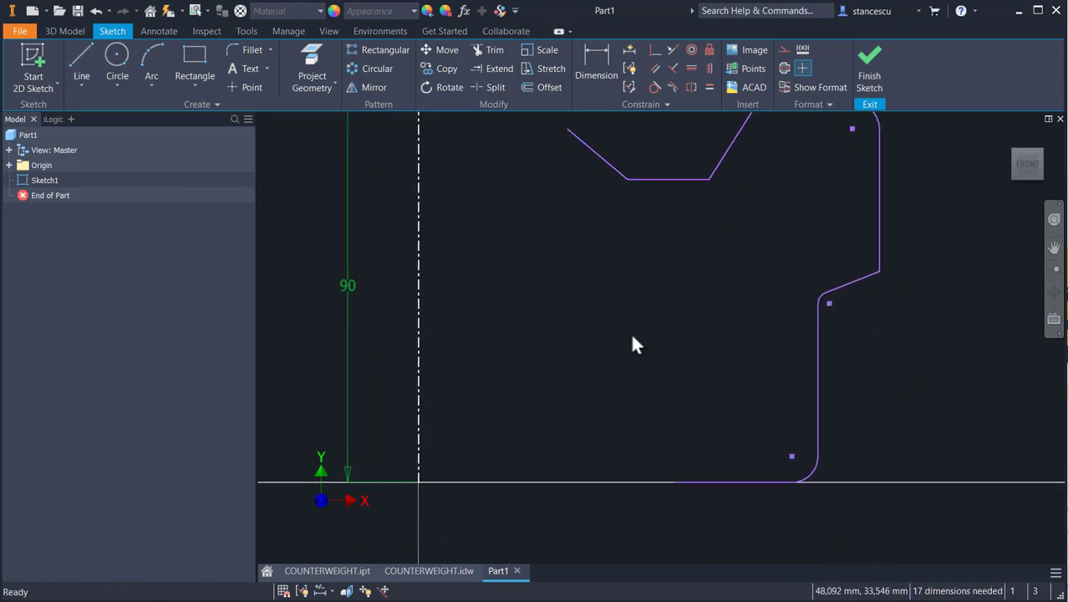
middle_drag(632, 340, 668, 378)
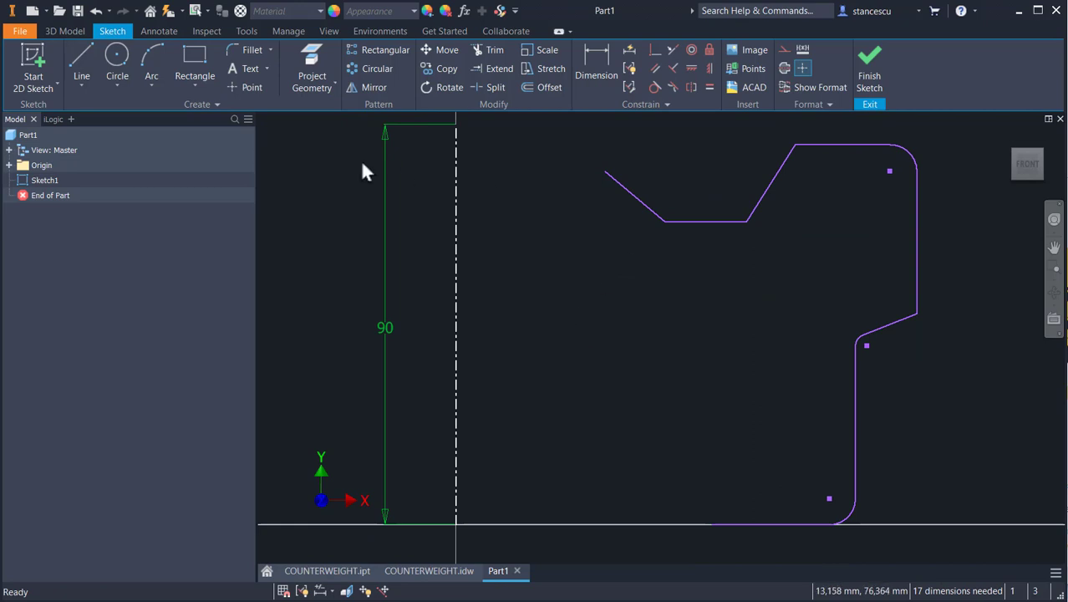
click(654, 51)
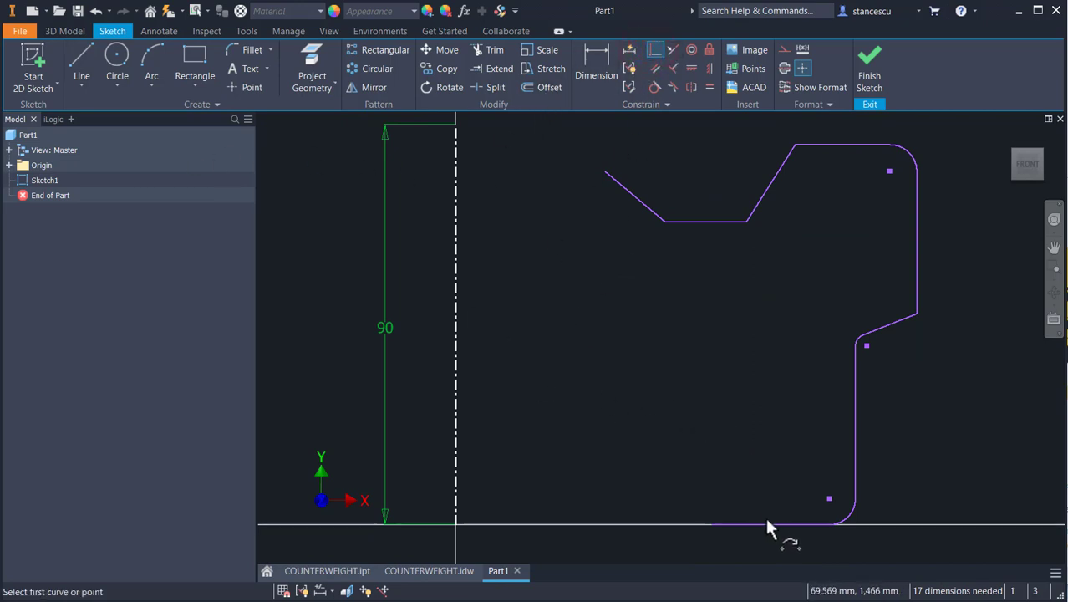
click(731, 524)
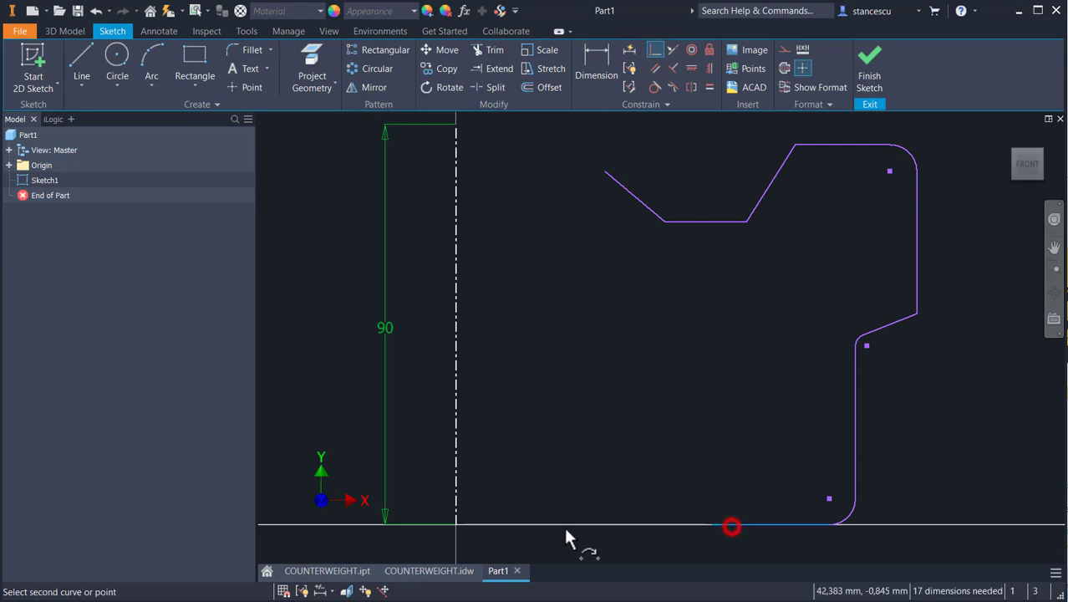
click(455, 523)
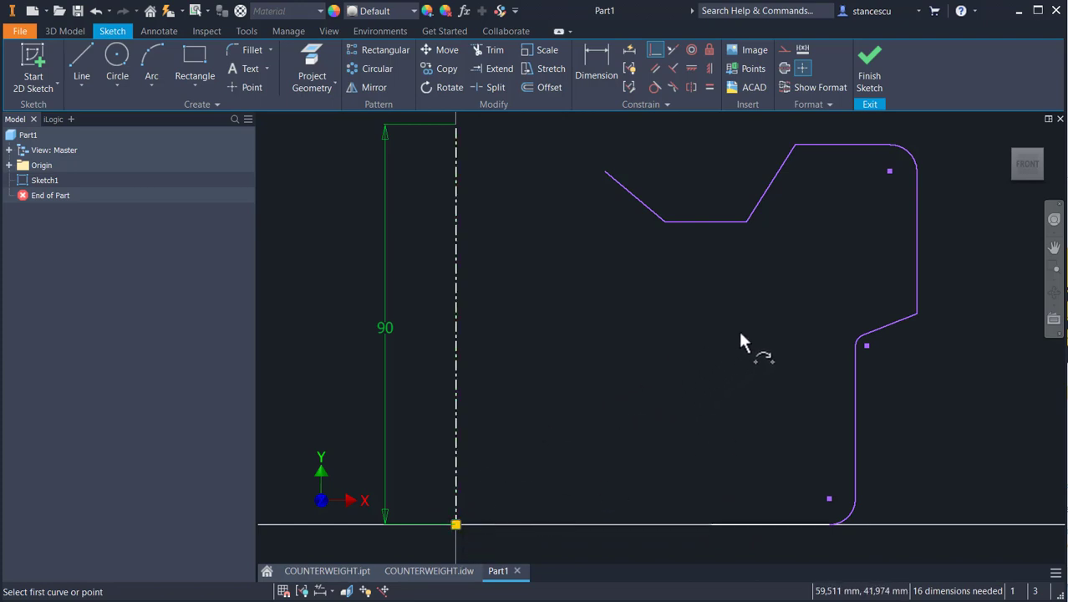
middle_drag(750, 321, 792, 410)
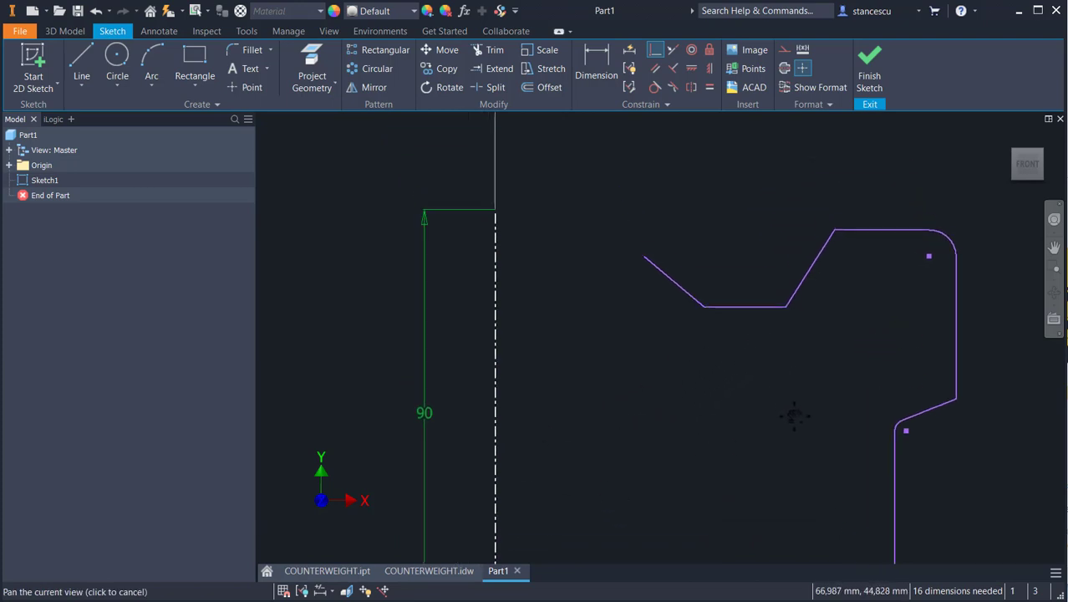
click(866, 234)
click(497, 214)
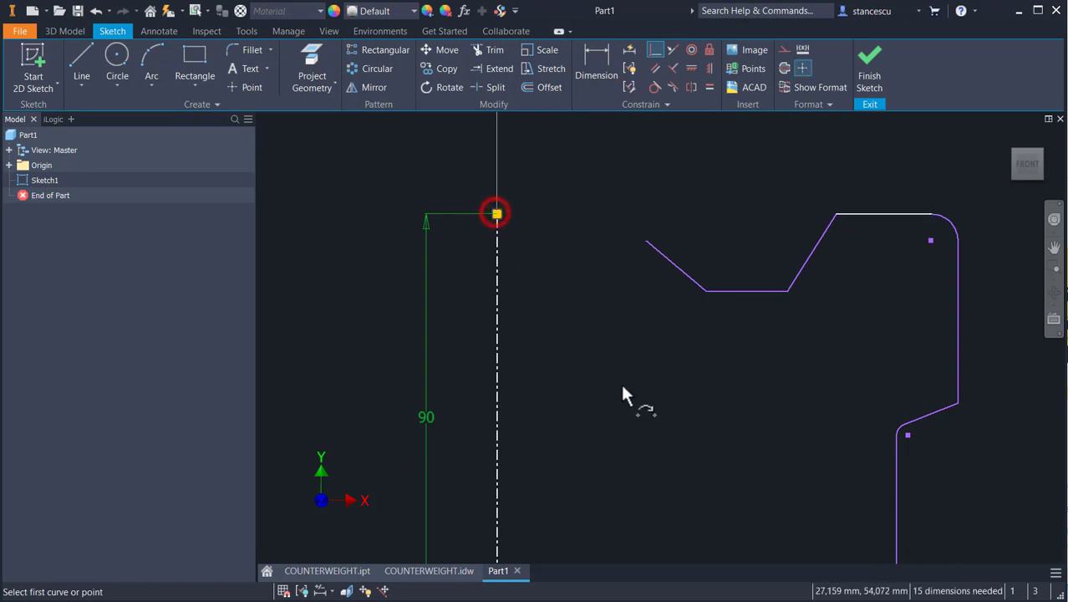
Dimension the angle between the short sloping line on the outer side and the bottom line as 22°.
mouse_move(716, 428)
middle_down()
mouse_move(615, 274)
mouse_move(583, 337)
mouse_move(634, 377)
mouse_move(572, 362)
middle_up()
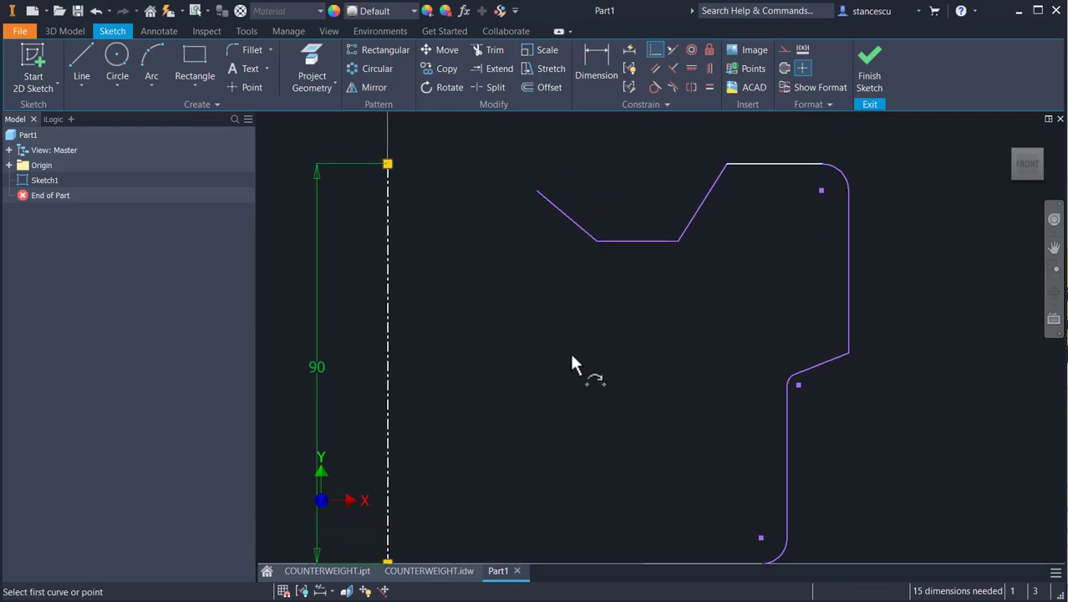
click(600, 60)
click(606, 68)
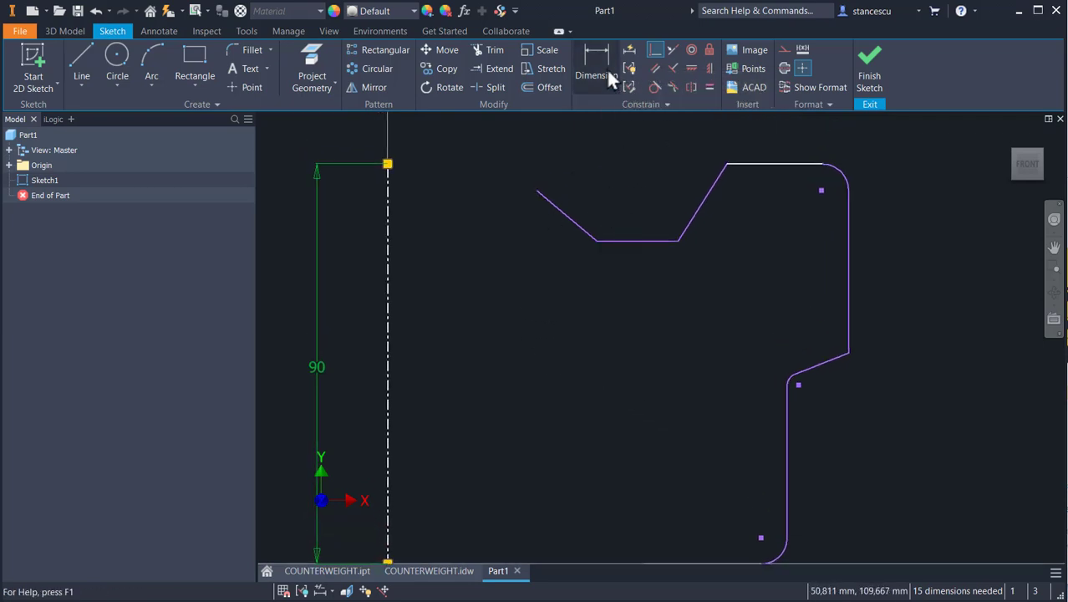
click(821, 366)
click(719, 562)
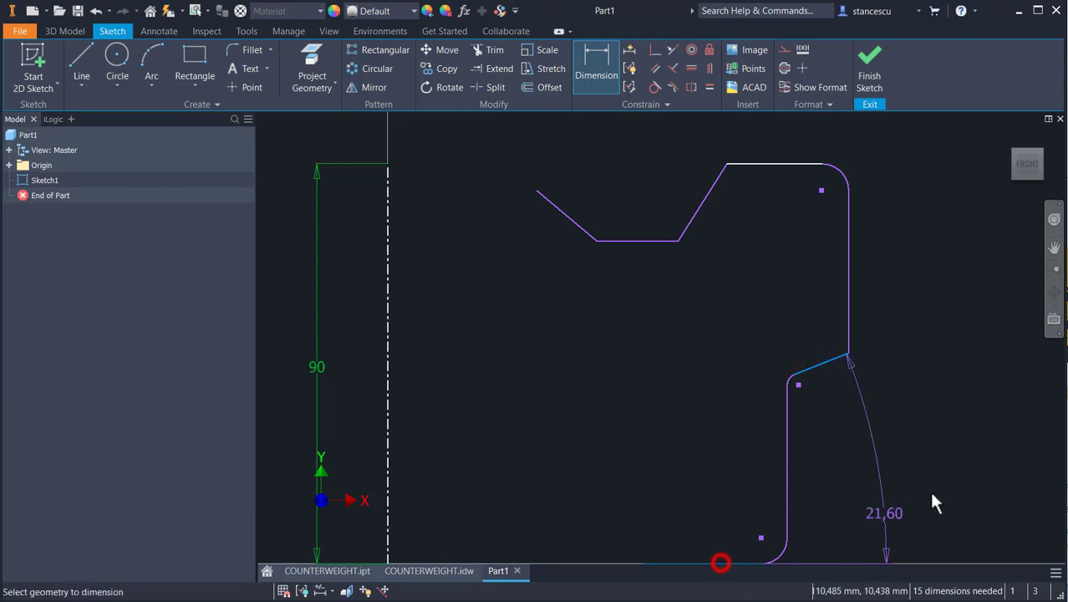
click(986, 467)
text(2)
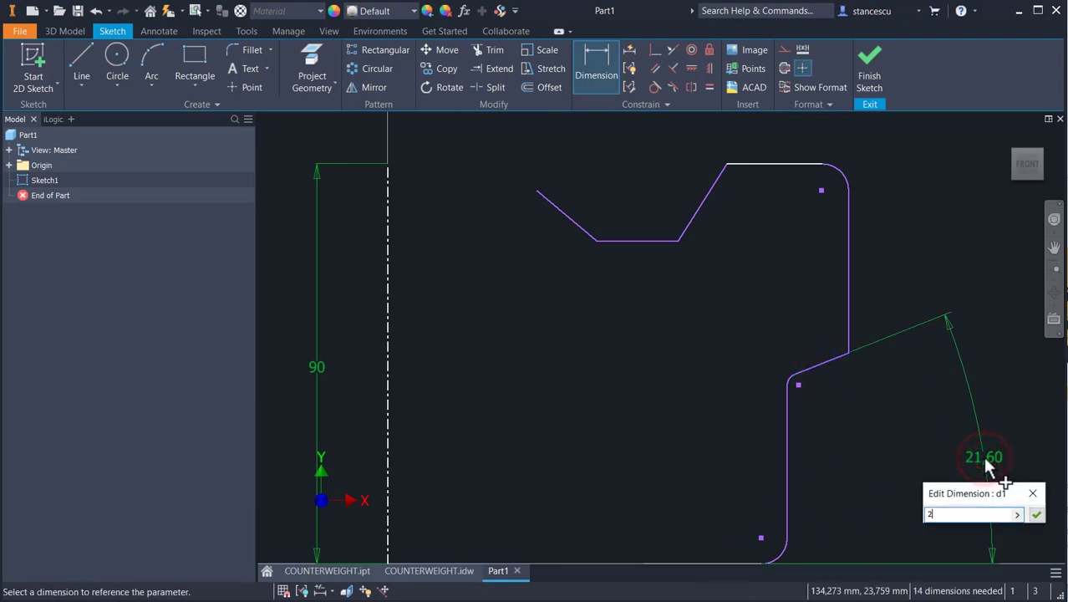
text(2)
key(Return)
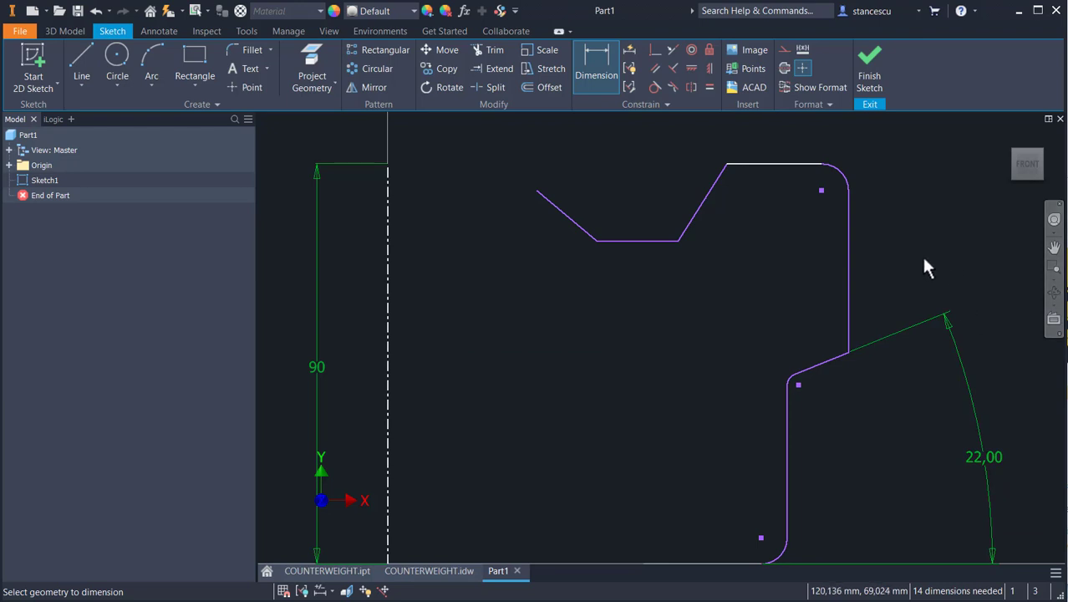
Dimension the angle between the recess's inner sloping line next to the top edge and the outer upper vertical line as 45°.
middle_drag(939, 260, 953, 324)
click(713, 280)
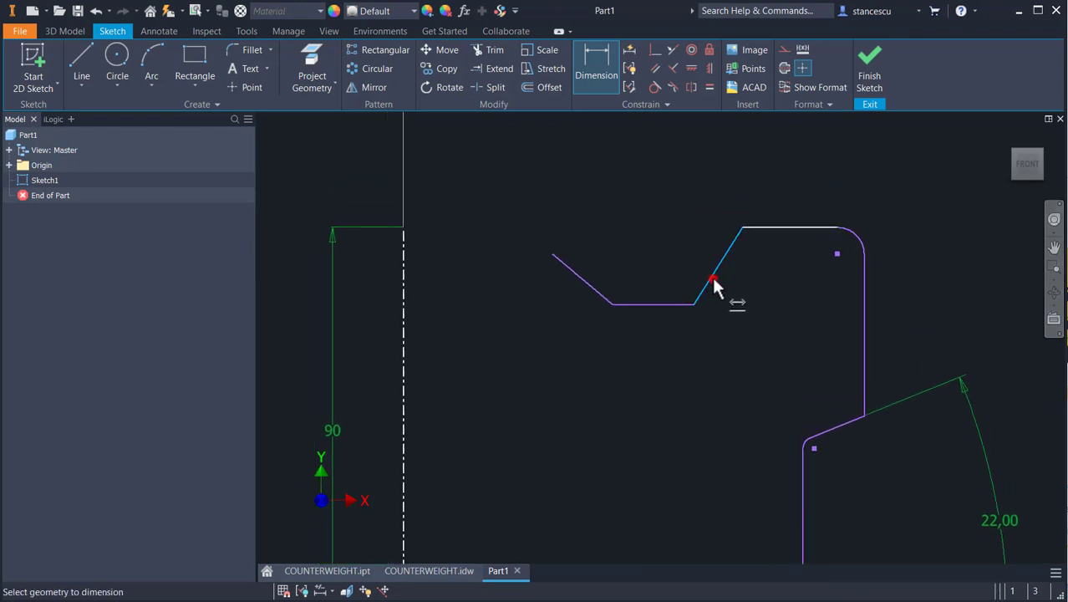
click(866, 322)
click(793, 323)
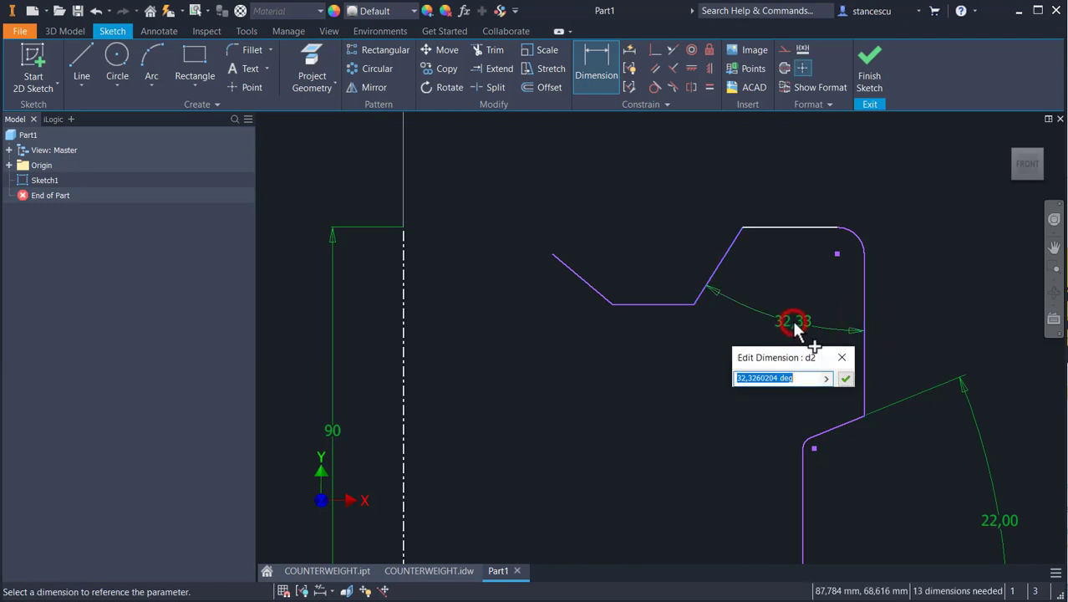
text(45)
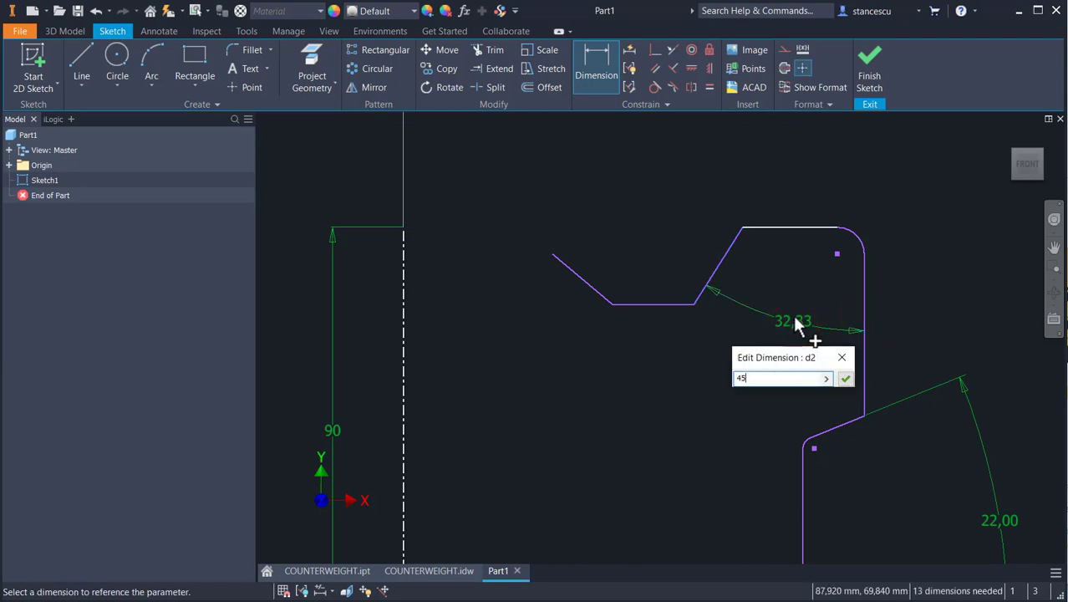
key(Return)
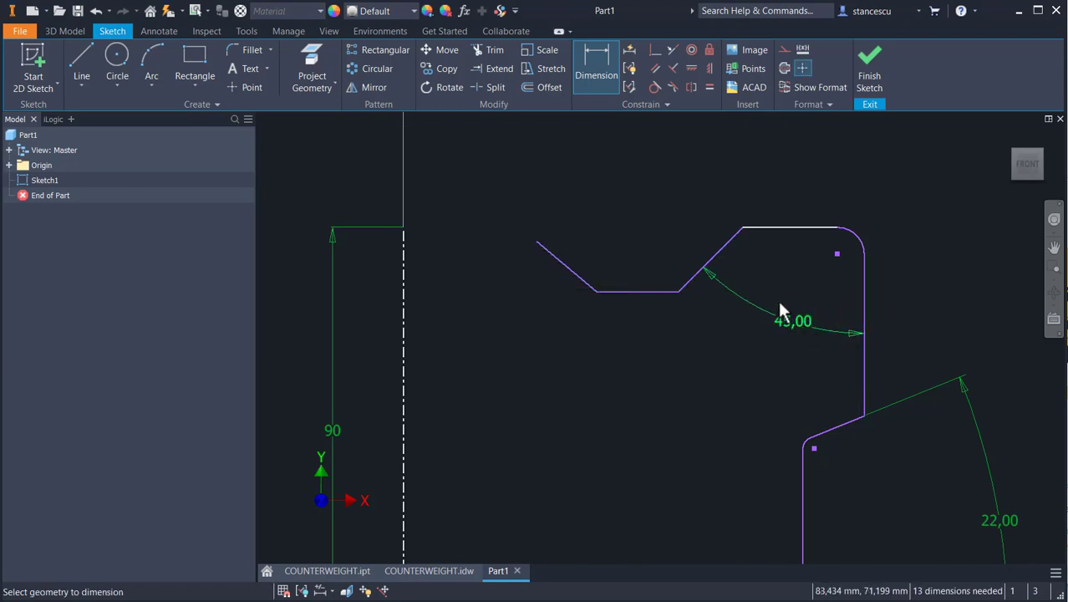
Dimension the angle between the profile's open-ended slanted line nearest the centerline and the outer upper vertical line as 68°.
click(862, 299)
click(556, 256)
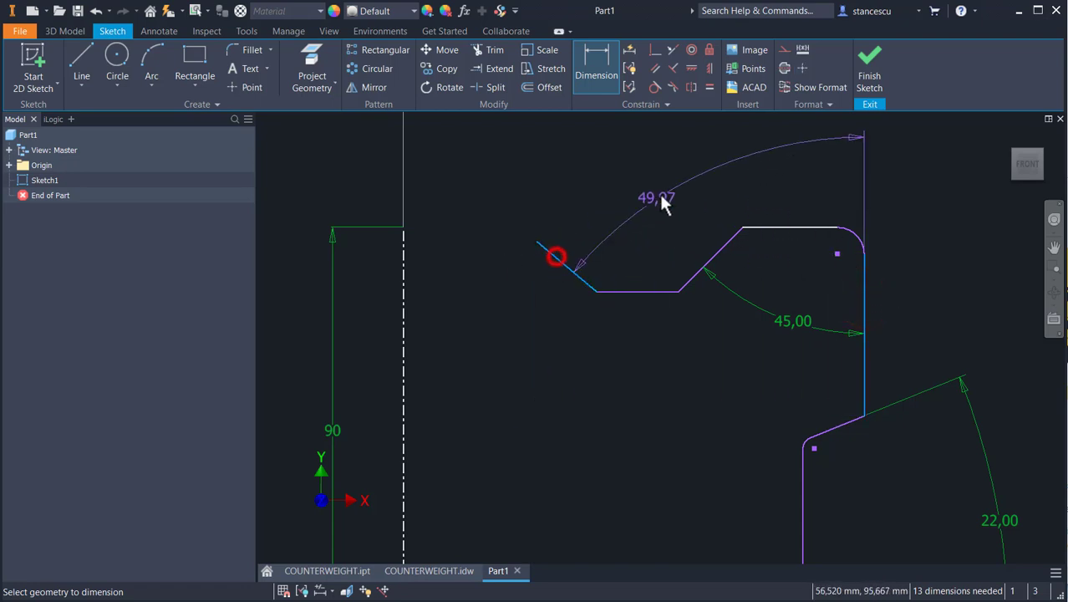
click(665, 192)
text(68)
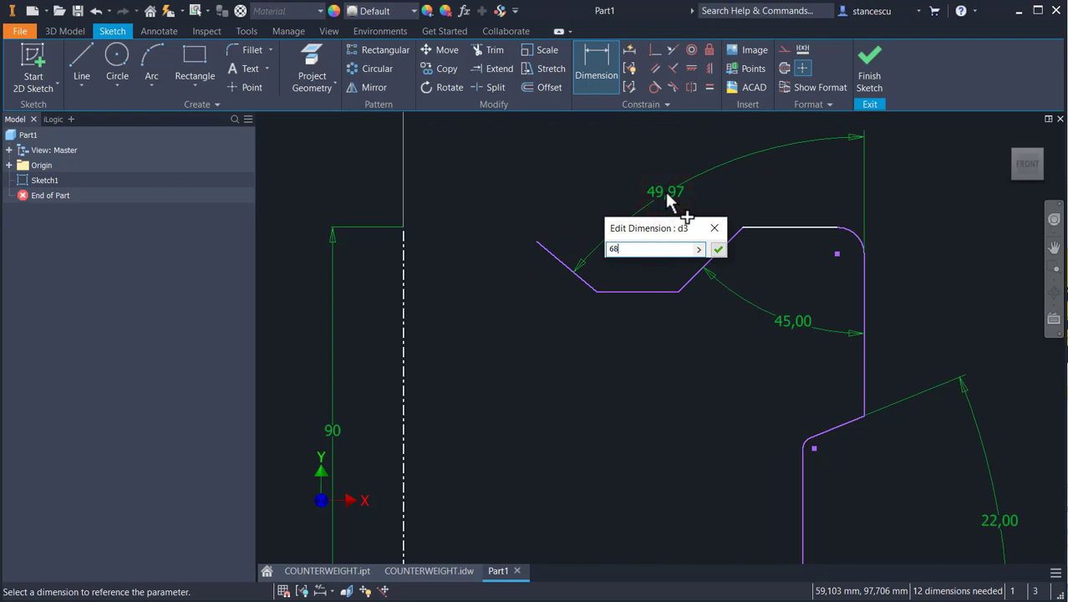
key(Return)
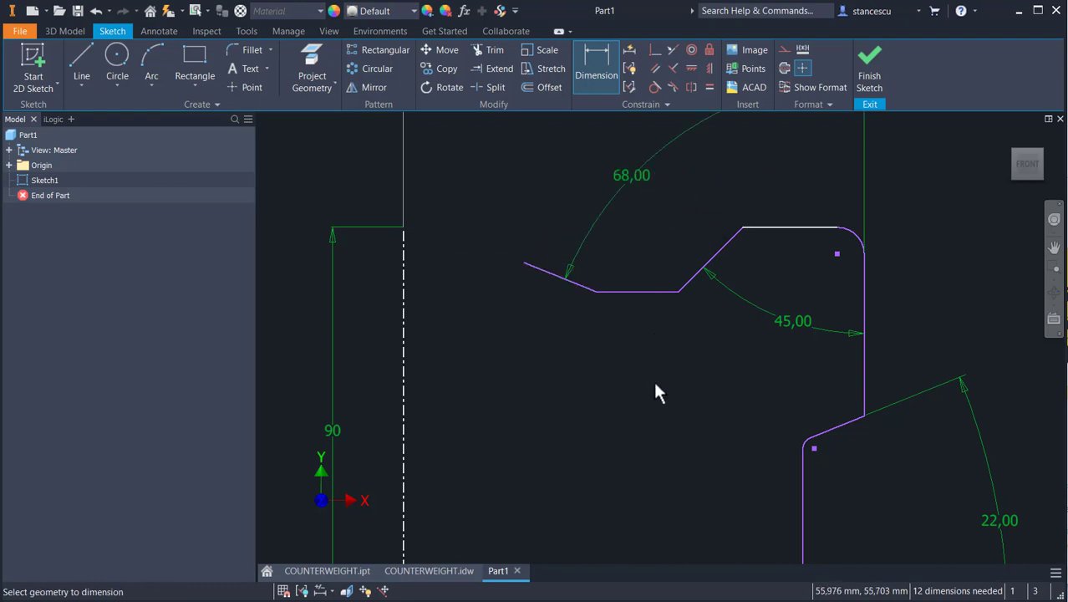
Dimension the radius of the profile's upper outer corner arc as 3 mm.
mouse_move(669, 385)
middle_down()
mouse_move(656, 280)
mouse_move(644, 334)
mouse_move(663, 381)
mouse_move(657, 427)
middle_up()
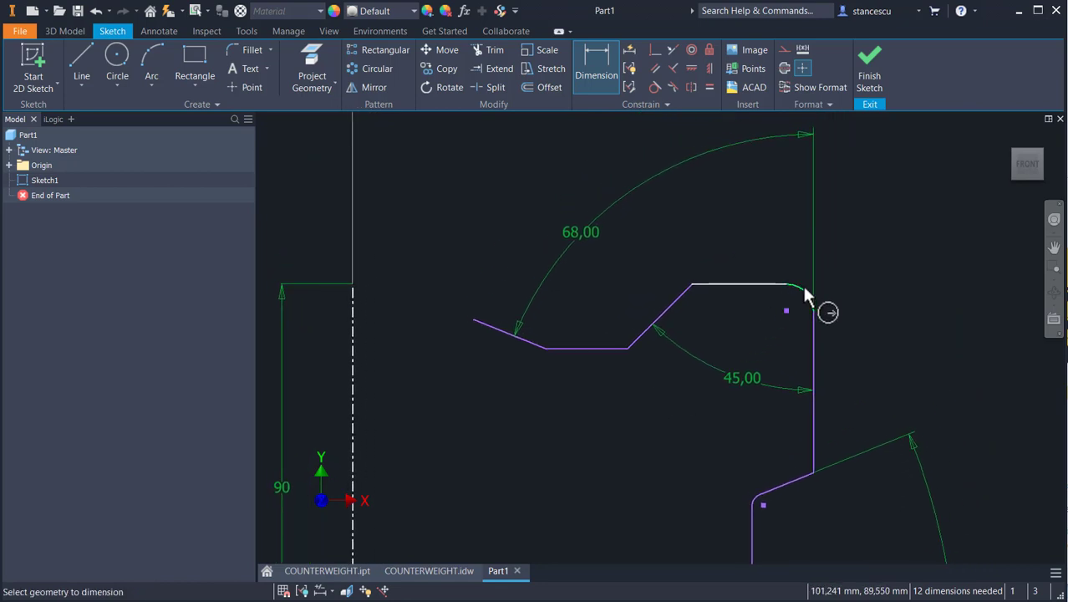
click(802, 286)
click(851, 275)
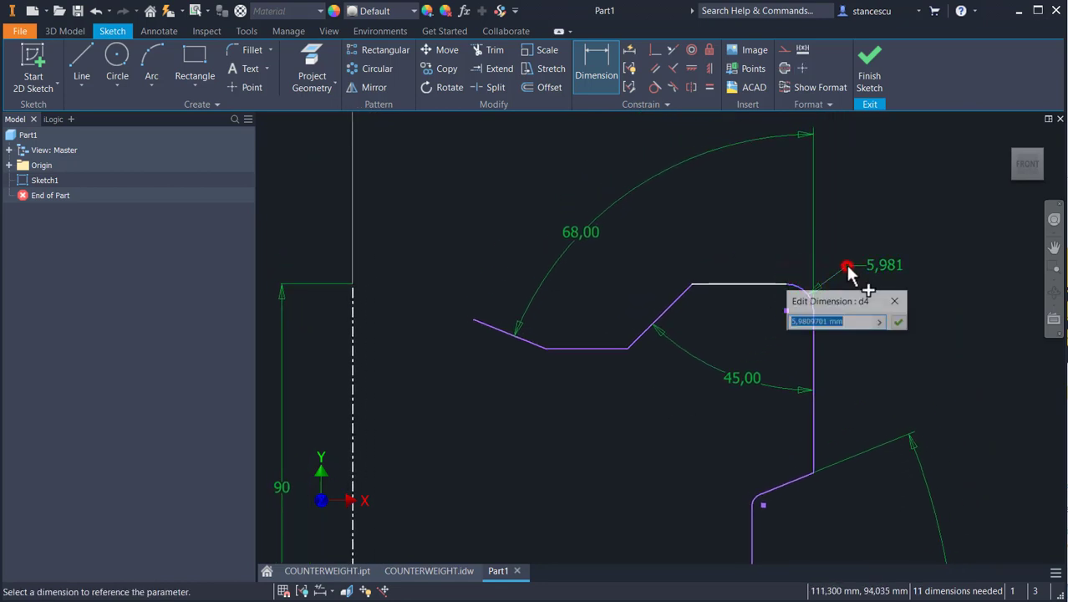
text(3)
key(Return)
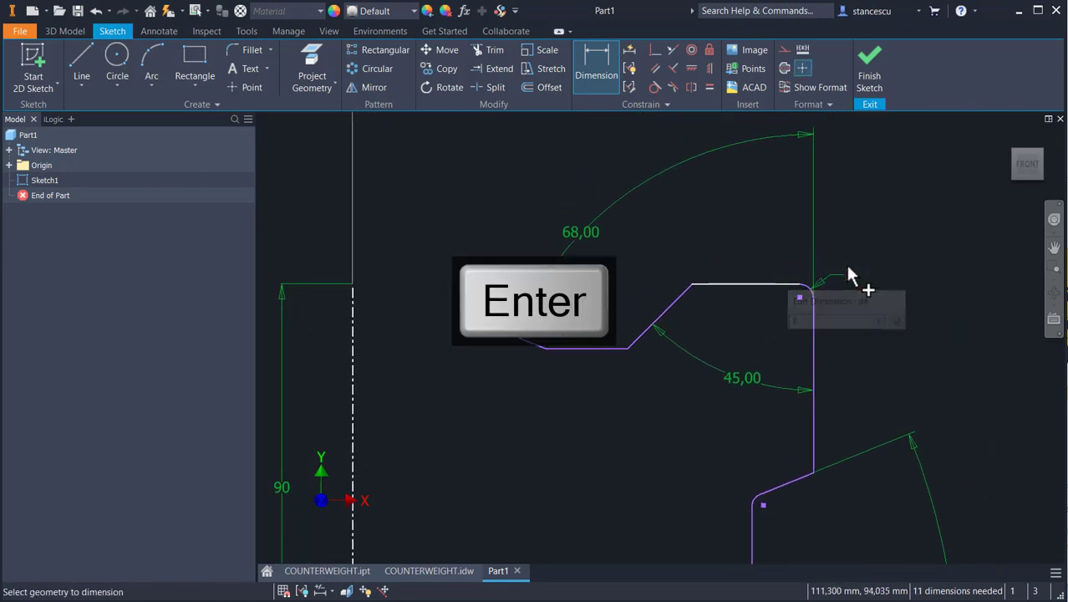
Dimension the radius of the arc between the short sloping line and the lower vertical line as 3 mm.
mouse_move(852, 503)
middle_down()
mouse_move(859, 448)
mouse_move(778, 451)
middle_up()
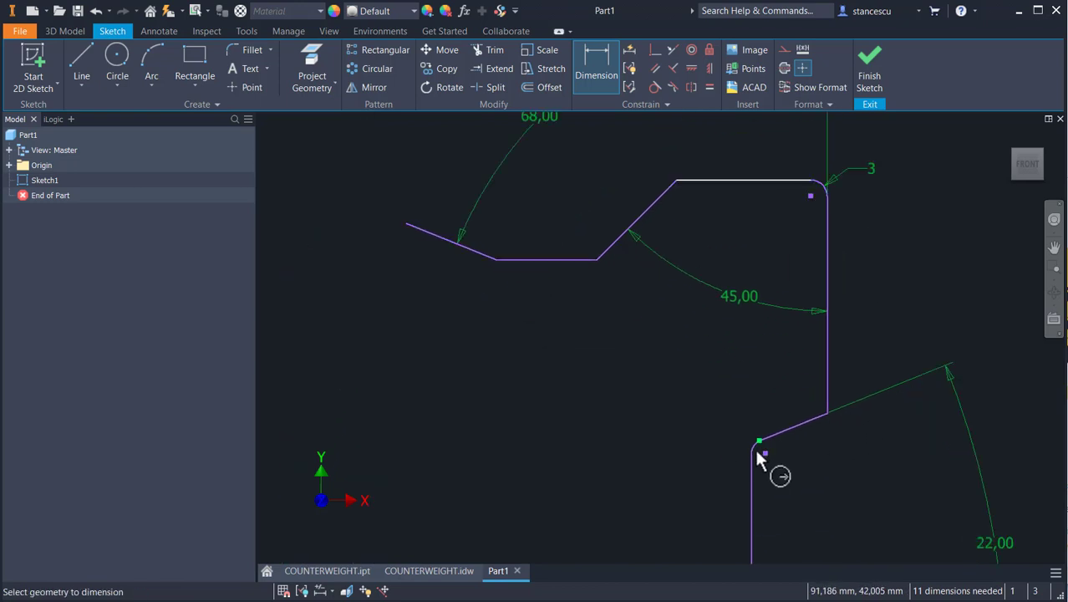
click(755, 448)
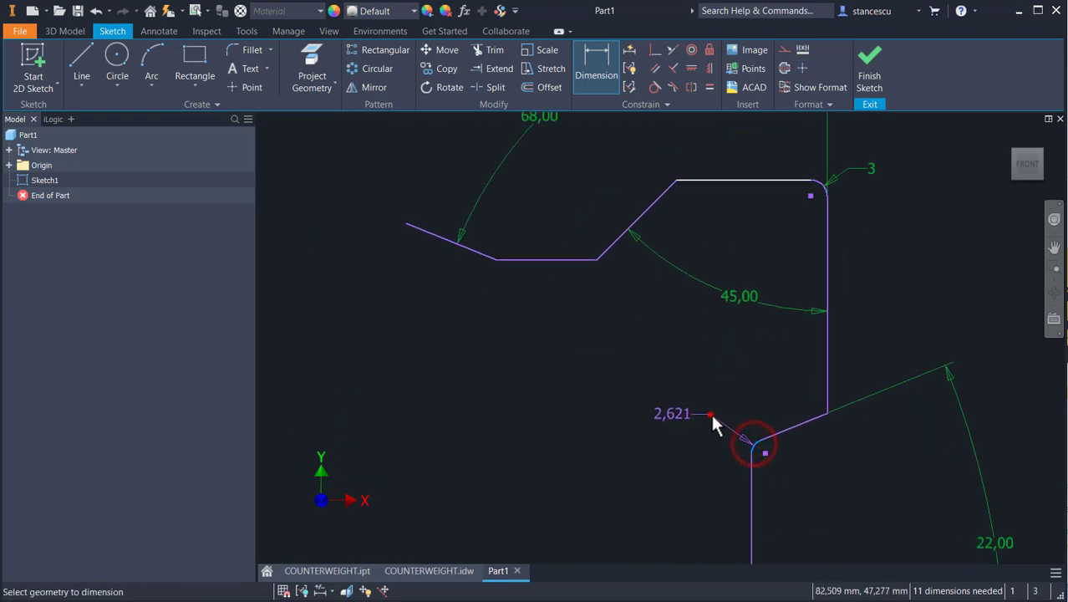
click(712, 420)
text(3)
key(Return)
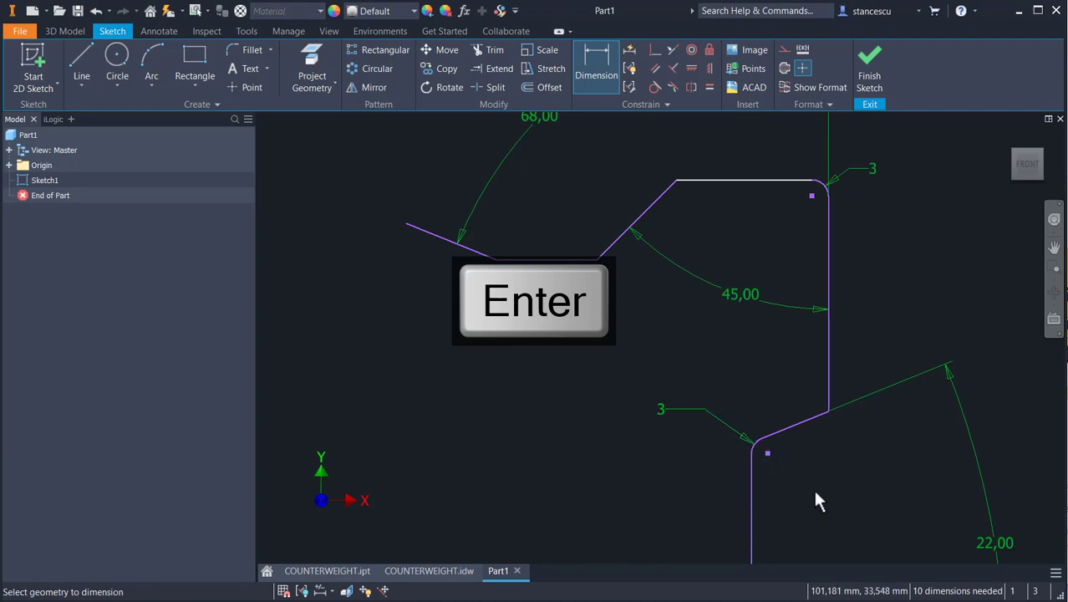
Dimension the radius of the bottom outer corner arc as 6 mm.
middle_drag(818, 500, 830, 296)
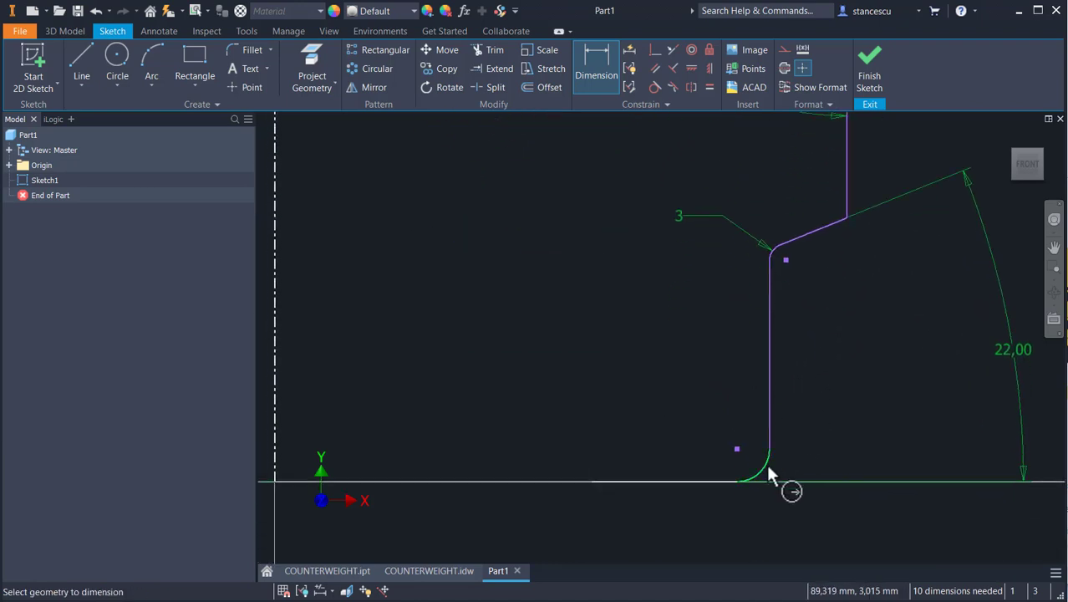
click(771, 475)
click(825, 508)
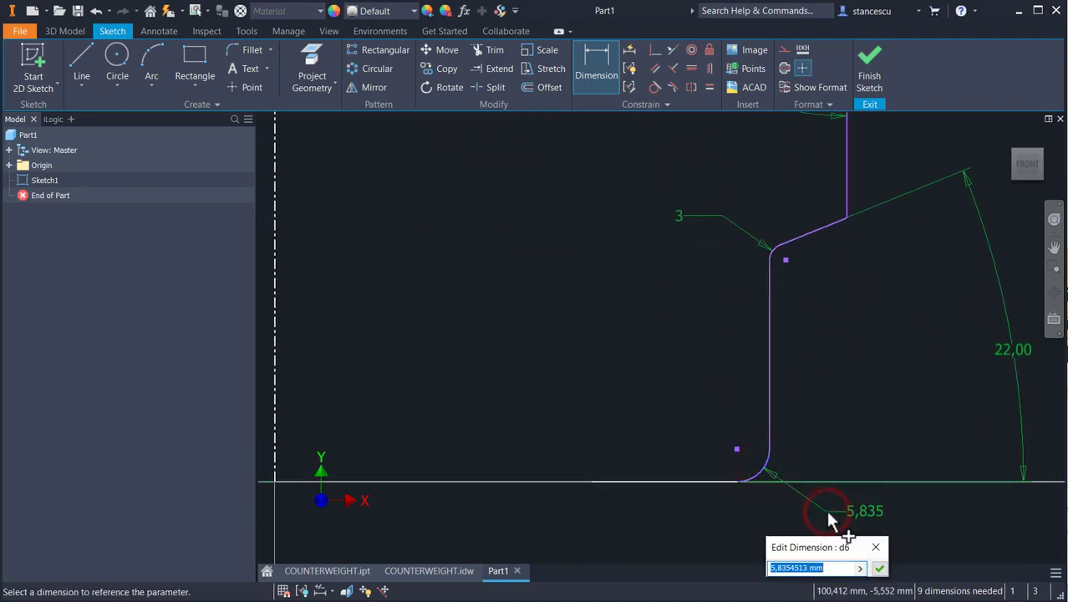
text(6)
key(Return)
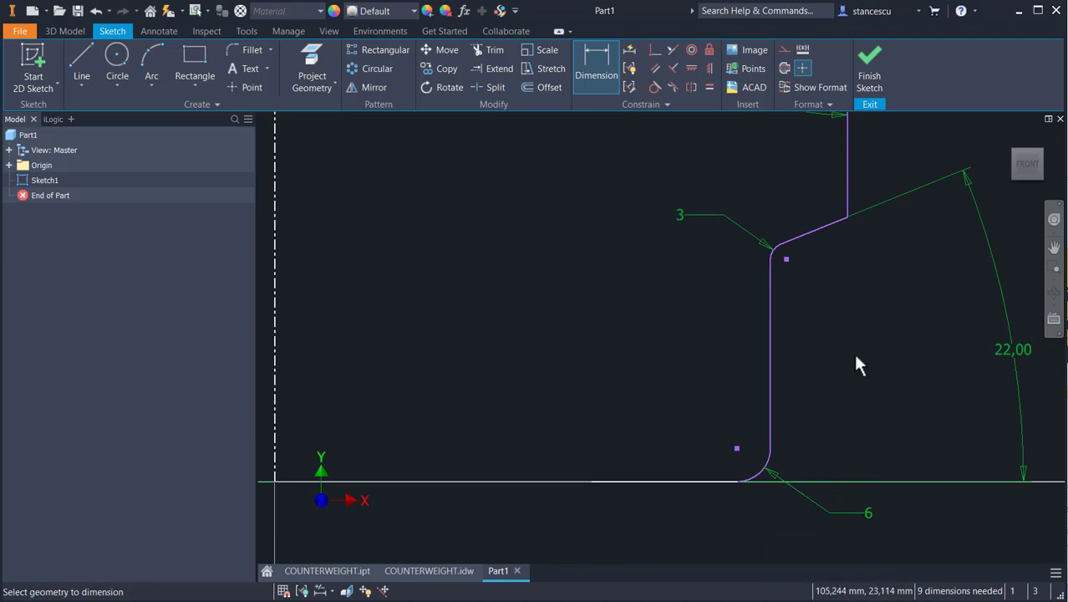
Dimension the outer upper vertical line from the centerline as a 182 mm diameter, placed above the profile.
middle_drag(856, 348, 861, 469)
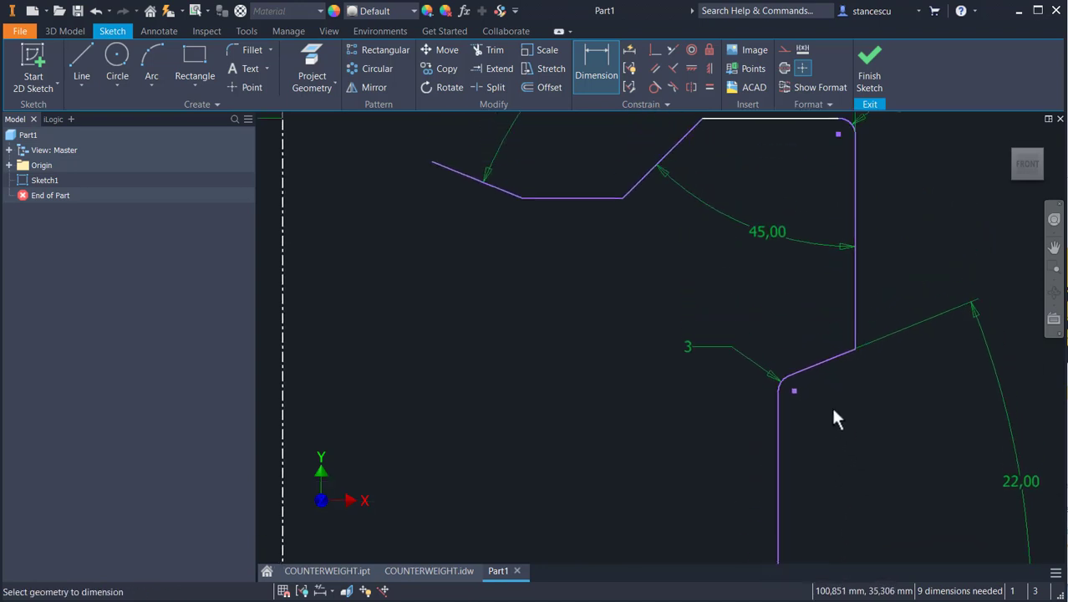
mouse_move(834, 417)
middle_down()
mouse_move(874, 468)
mouse_move(884, 453)
middle_up()
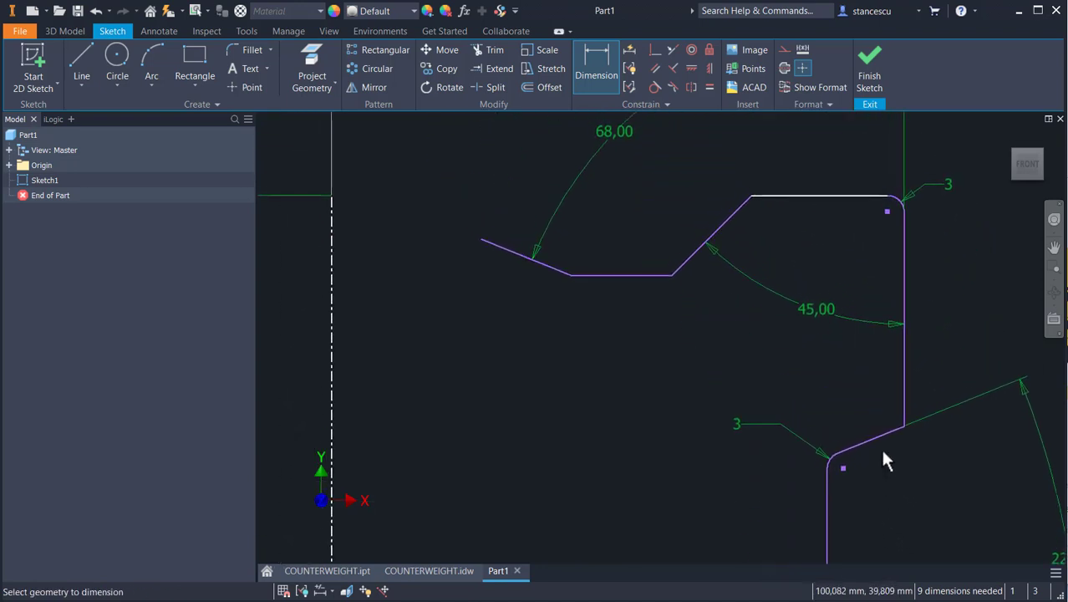
click(904, 299)
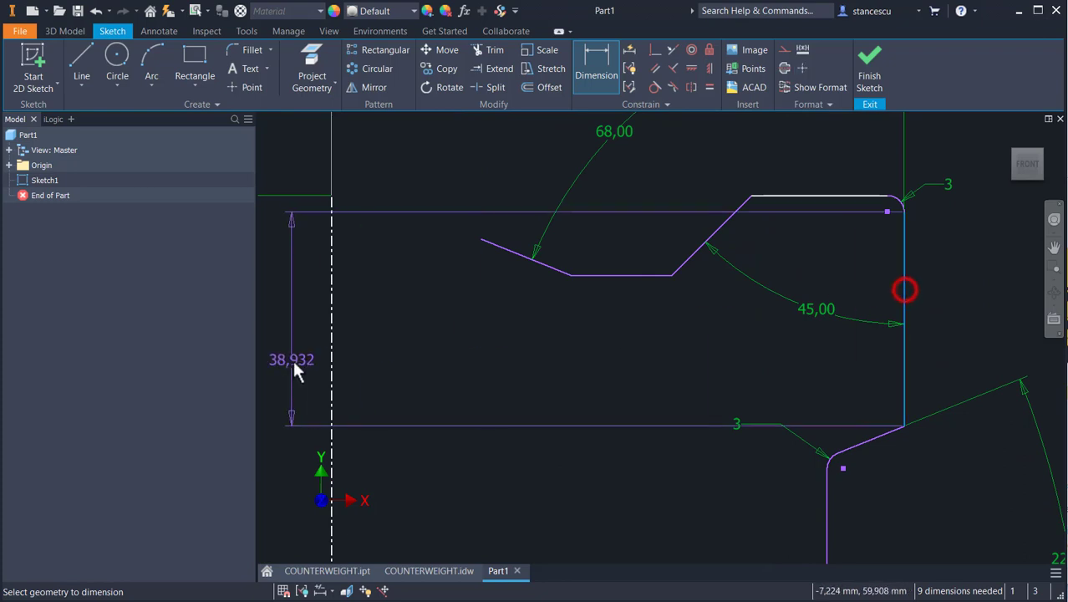
click(336, 351)
middle_drag(559, 341, 576, 466)
middle_drag(529, 244, 534, 360)
click(539, 180)
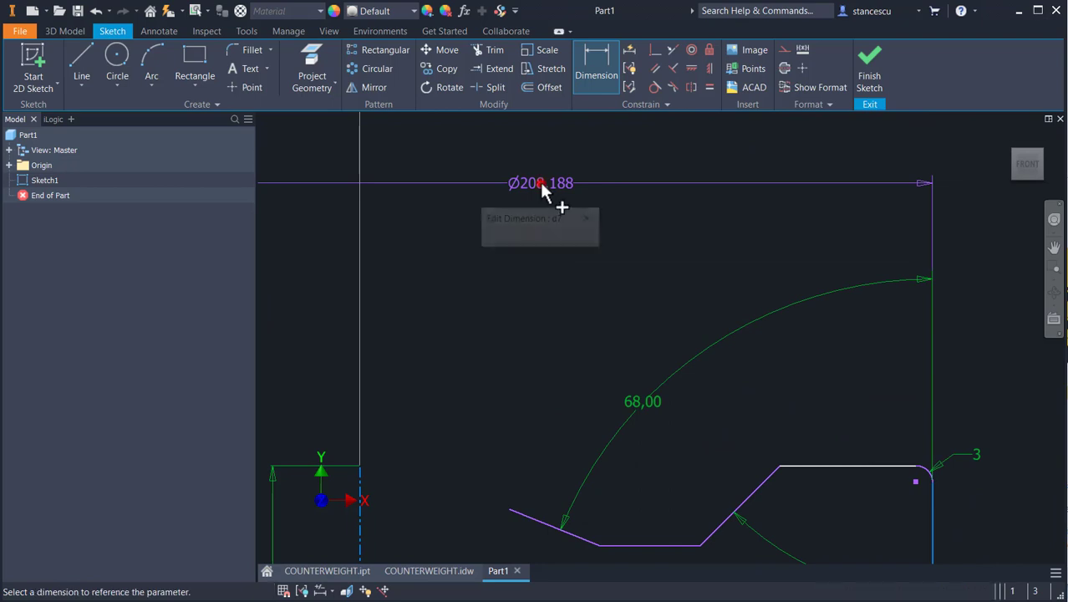
text(18)
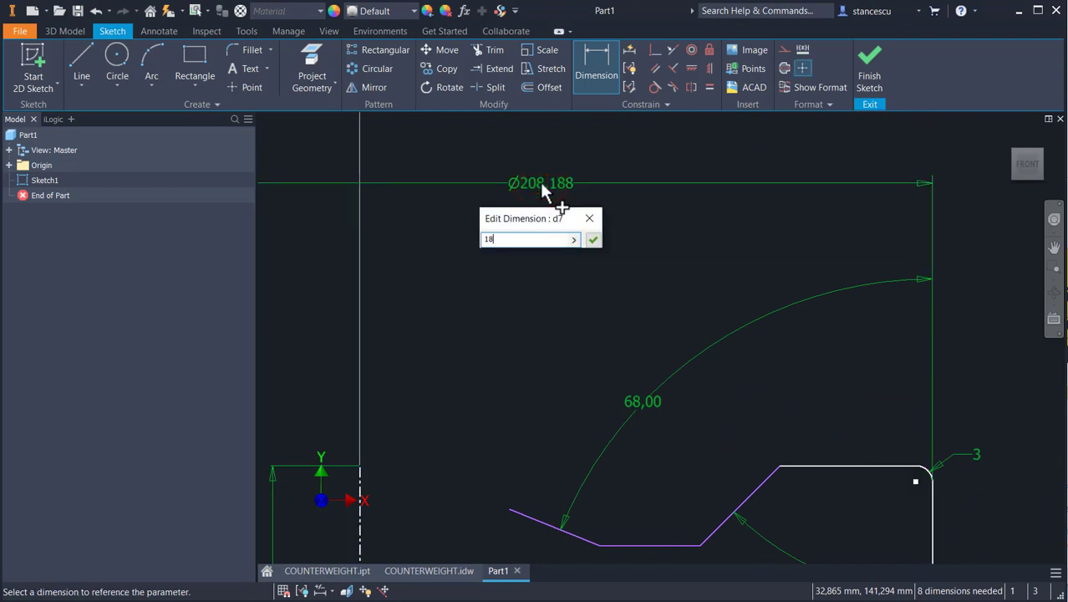
text(2)
key(Return)
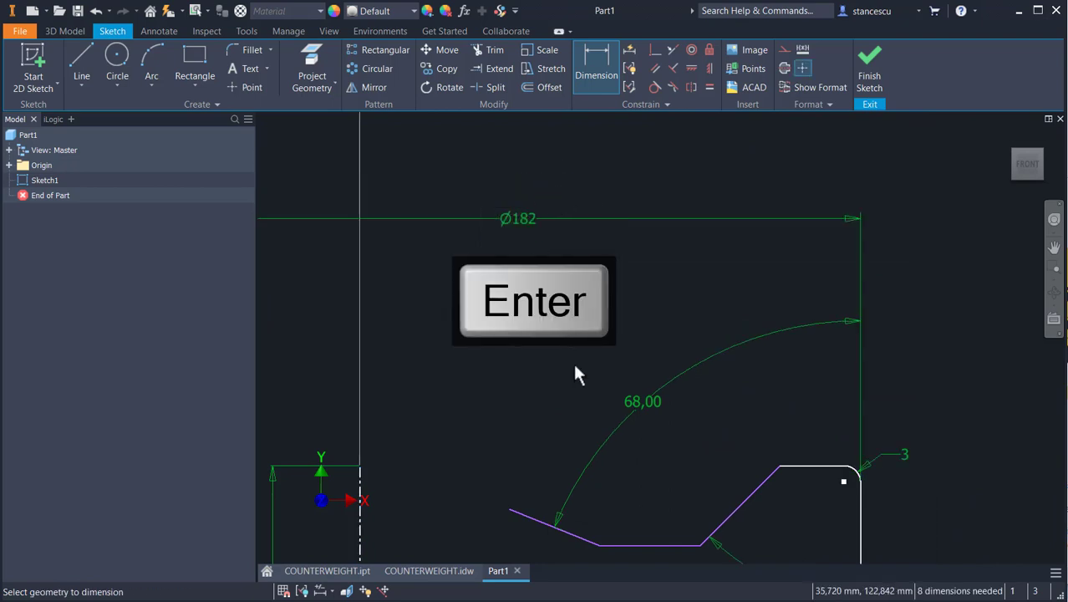
Dimension the lower vertical line from the centerline as a 162 mm diameter, placed below the profile.
mouse_move(572, 360)
middle_down()
mouse_move(642, 385)
mouse_move(676, 181)
middle_up()
middle_drag(757, 393, 783, 171)
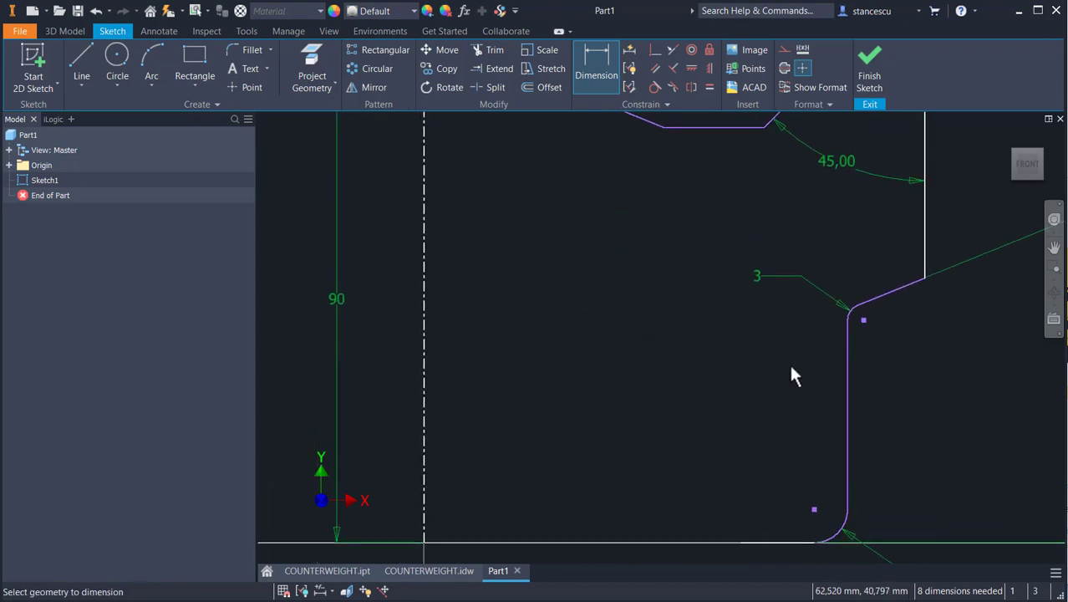
click(847, 445)
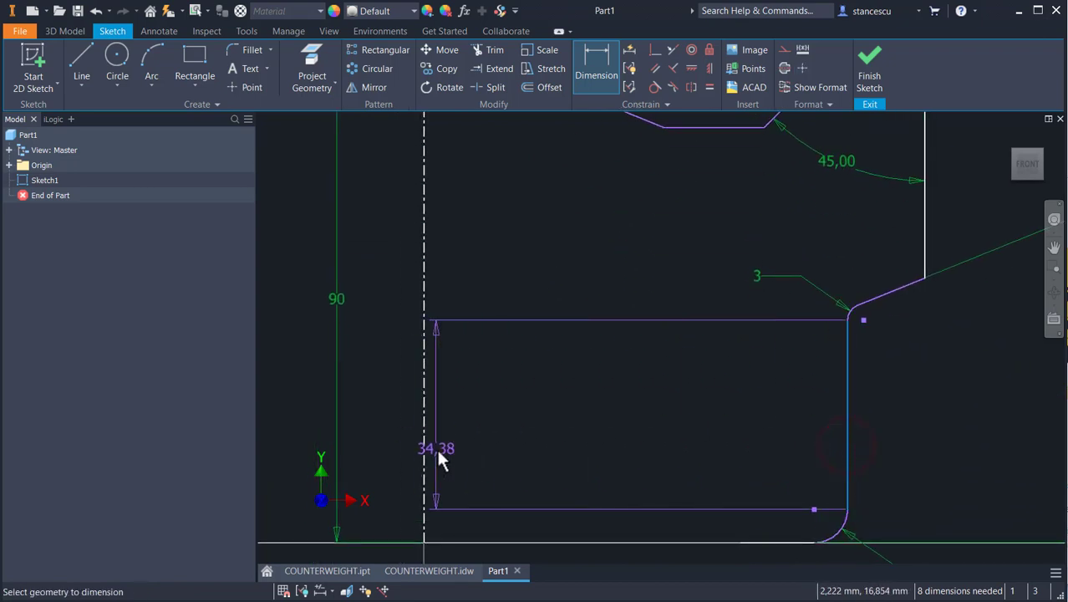
click(428, 447)
middle_drag(632, 453, 643, 347)
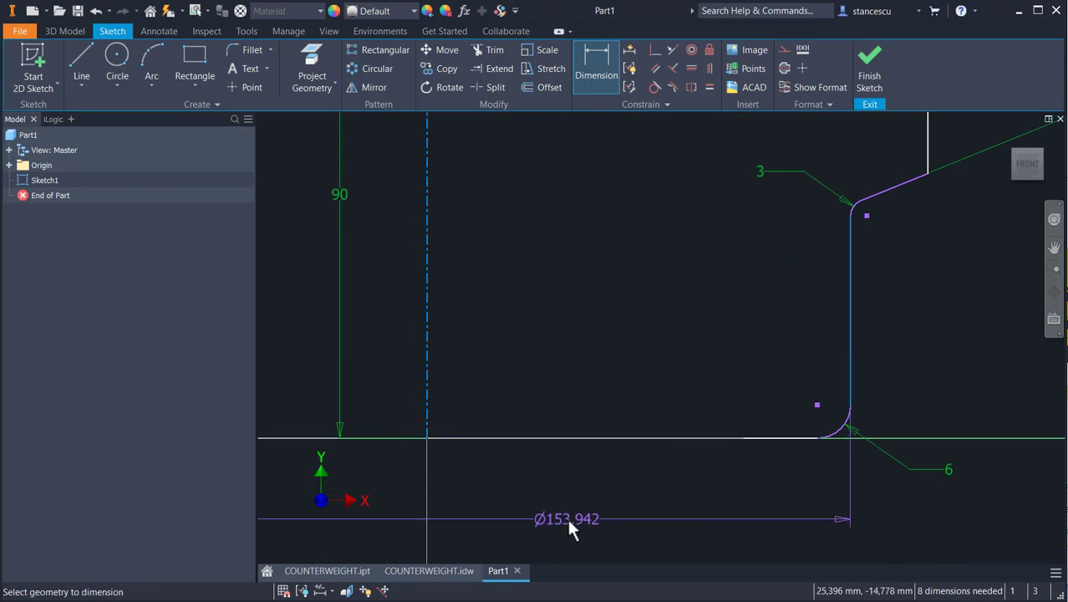
click(569, 522)
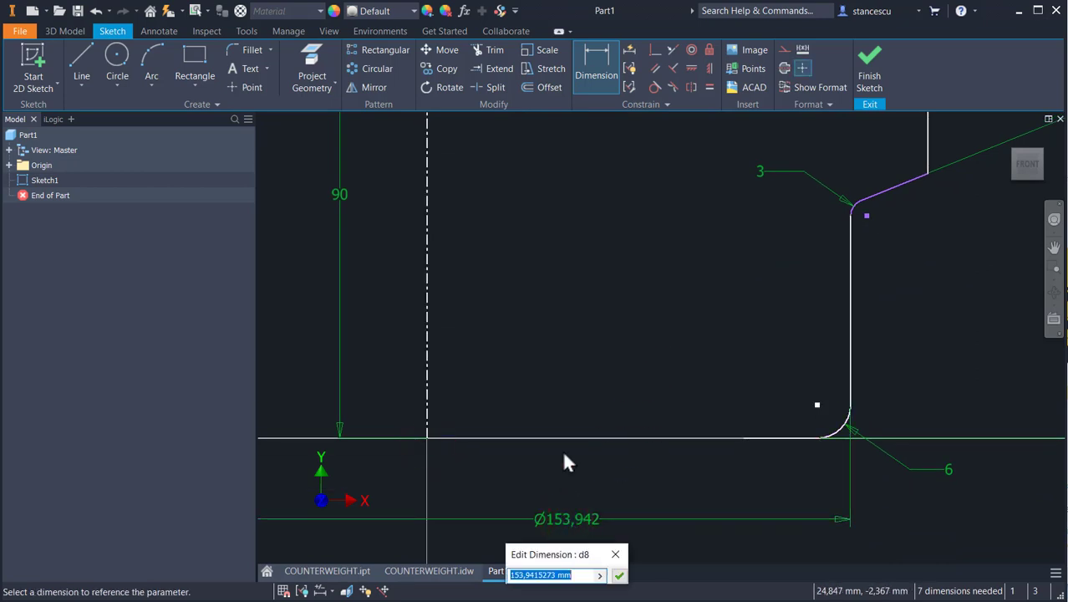
text(162)
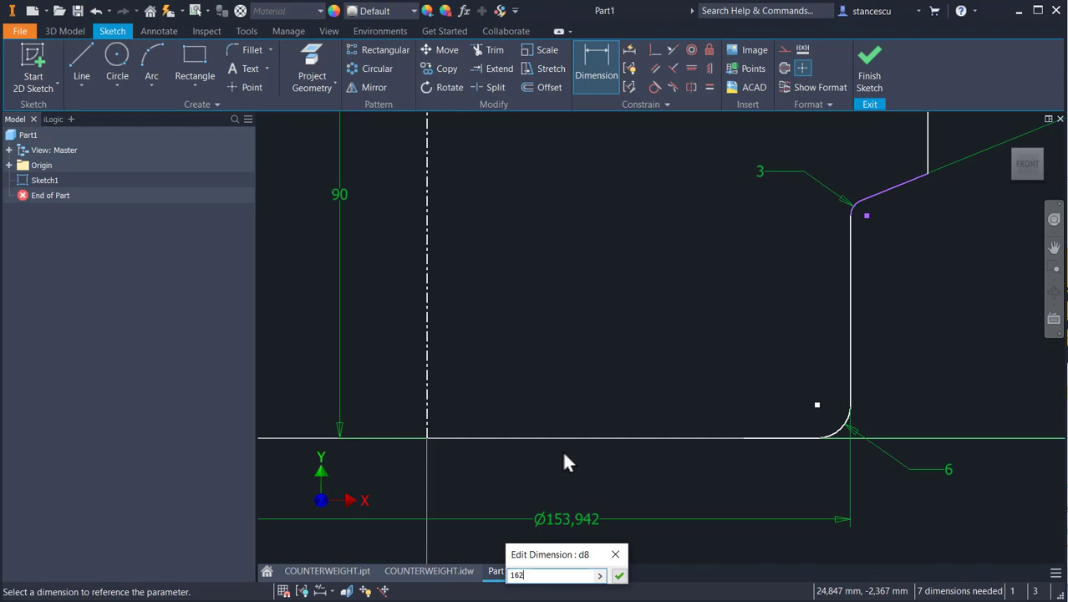
key(Return)
Dimension the height from the bottom line to the outer end of the short sloping line as 56.5 mm.
mouse_move(691, 353)
middle_down()
mouse_move(603, 449)
mouse_move(551, 458)
middle_up()
click(788, 280)
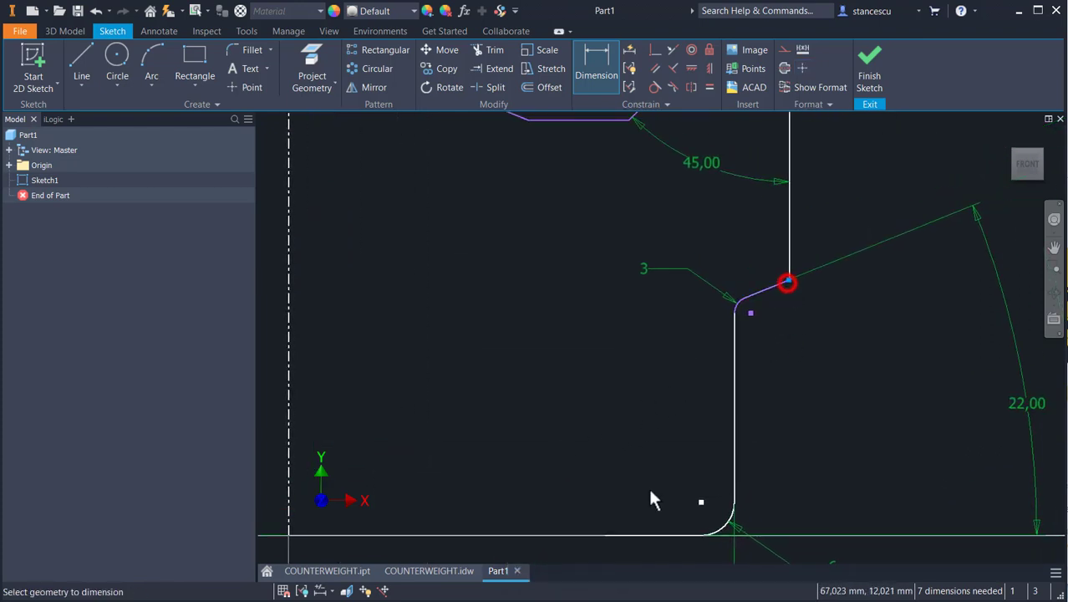
click(648, 535)
click(874, 407)
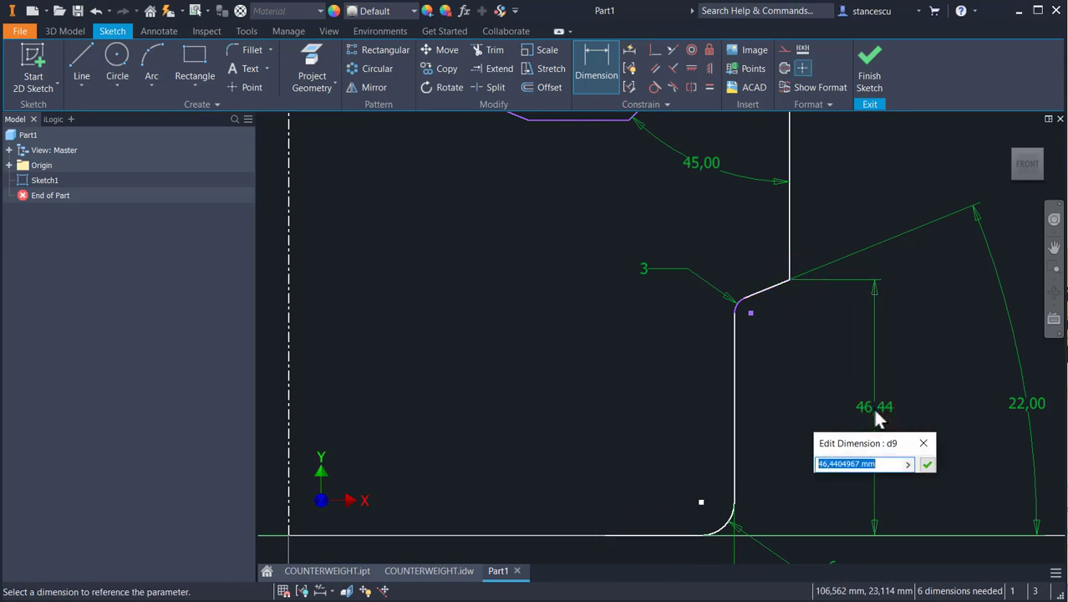
text(56.5)
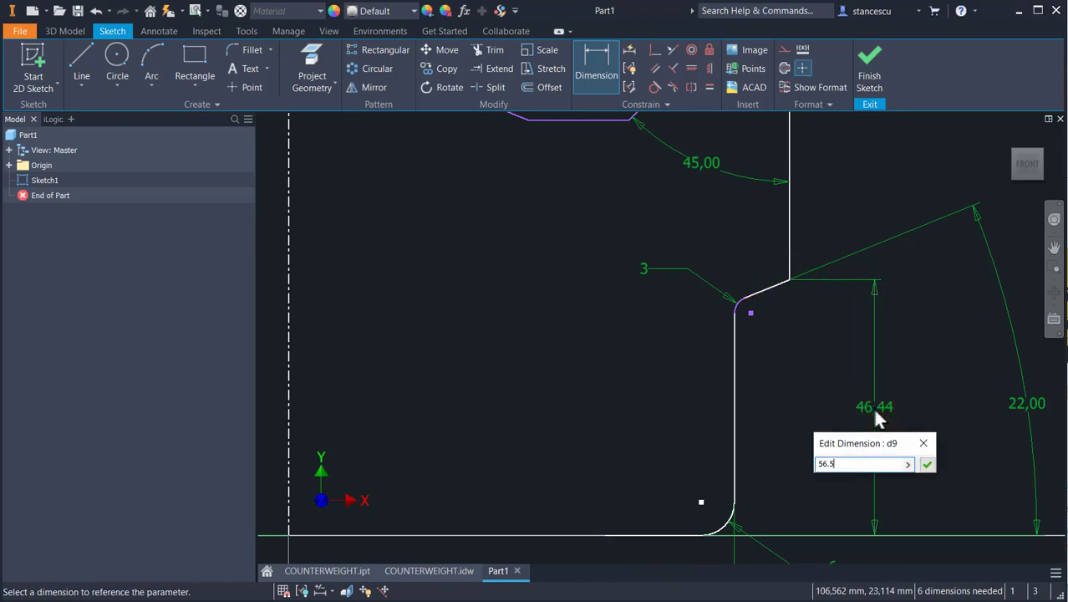
key(Return)
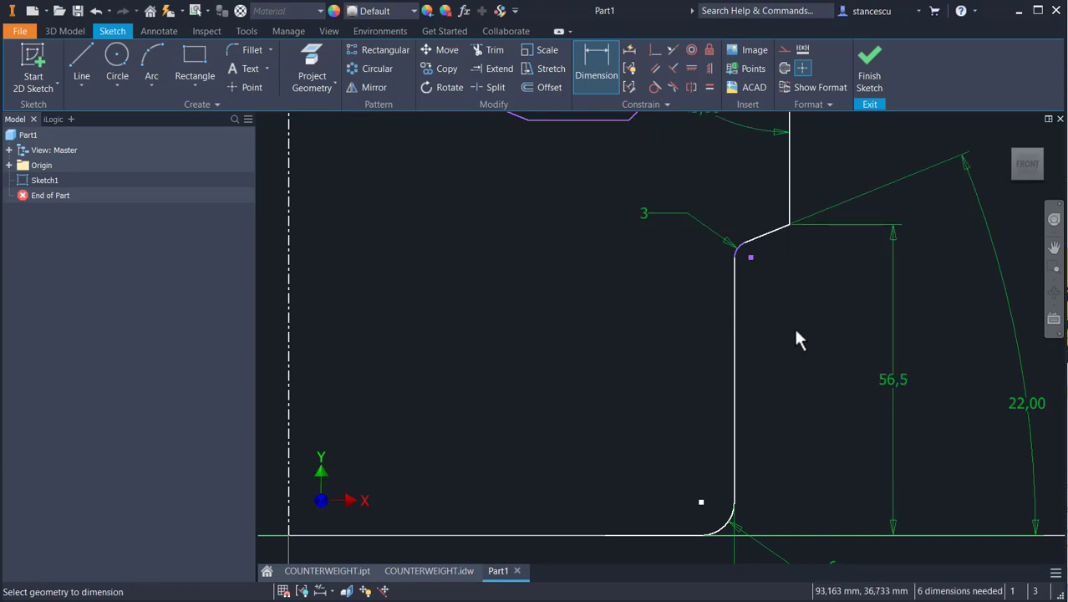
Make the 3 mm arc above the lower vertical line tangent to the short sloping line.
scroll(748, 255, up, 2)
scroll(744, 251, up, 2)
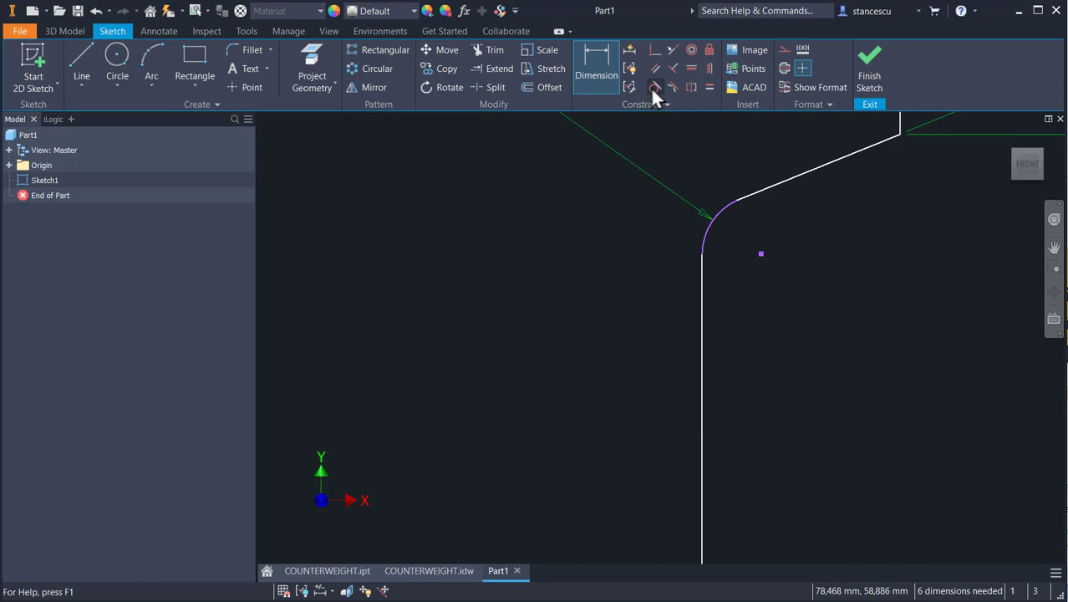
click(655, 87)
click(720, 211)
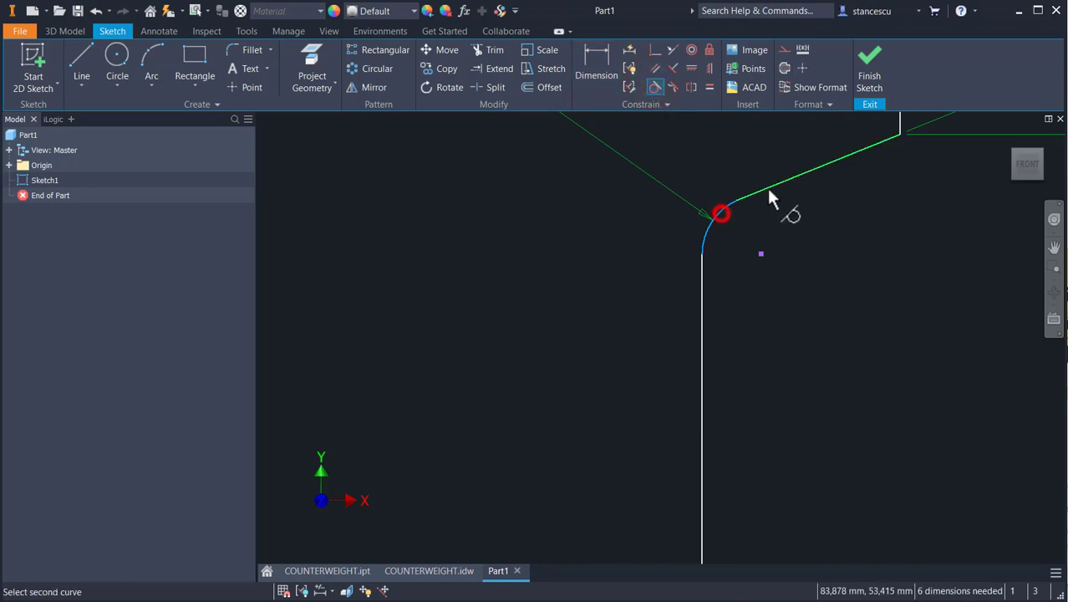
click(768, 188)
scroll(829, 288, down, 1)
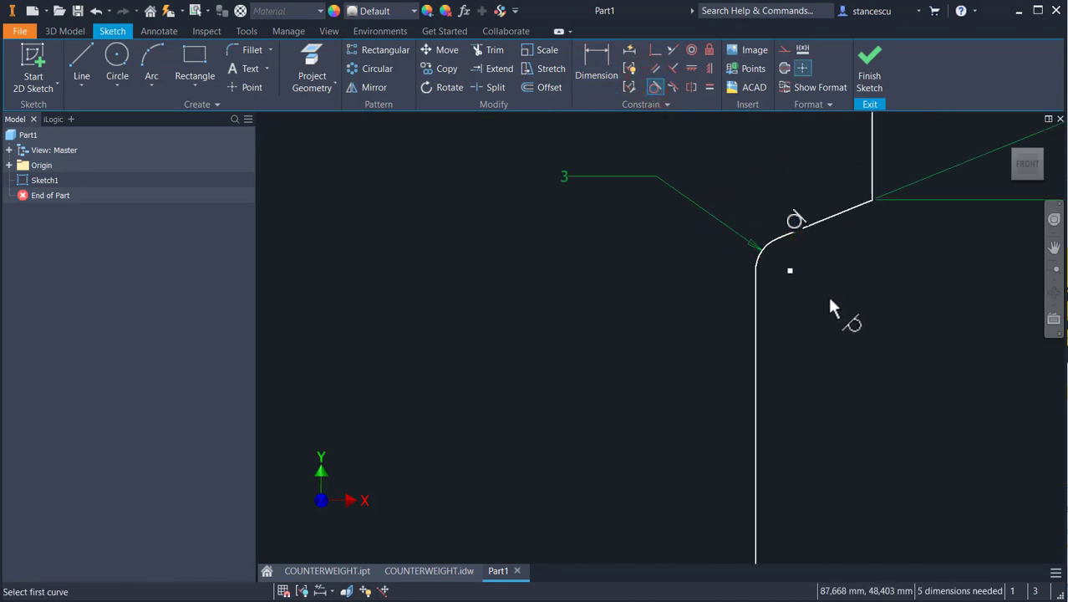
mouse_move(830, 307)
middle_down()
mouse_move(832, 351)
mouse_move(840, 240)
mouse_move(791, 506)
middle_up()
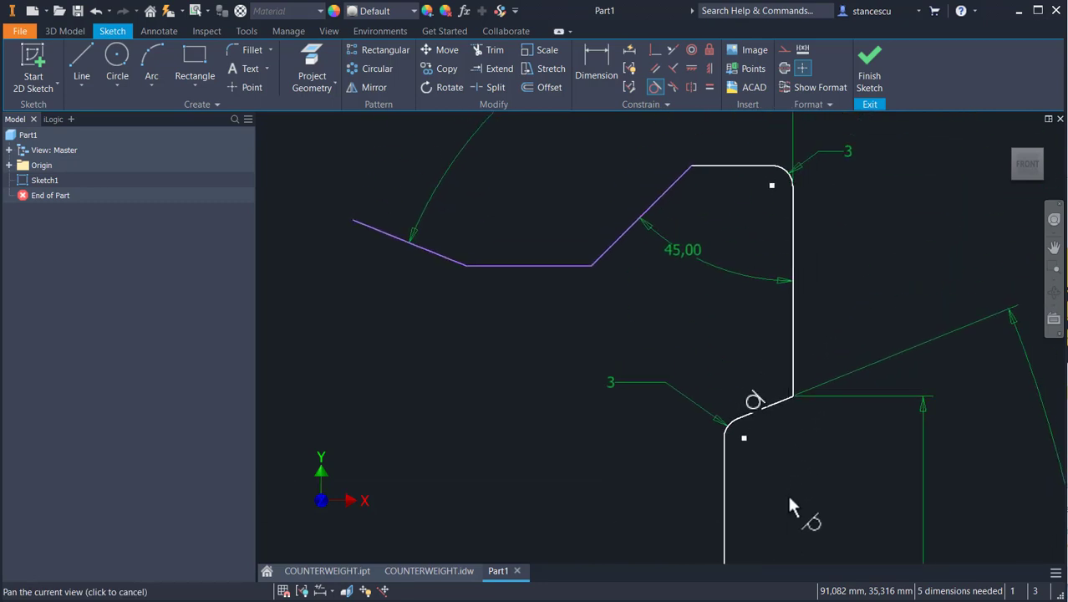
Dimension the lower end of the 45-degree sloping line from the centerline as a 114 mm diameter, placed below the 182 mm dimension.
mouse_move(626, 318)
middle_down()
mouse_move(704, 375)
mouse_move(702, 422)
middle_up()
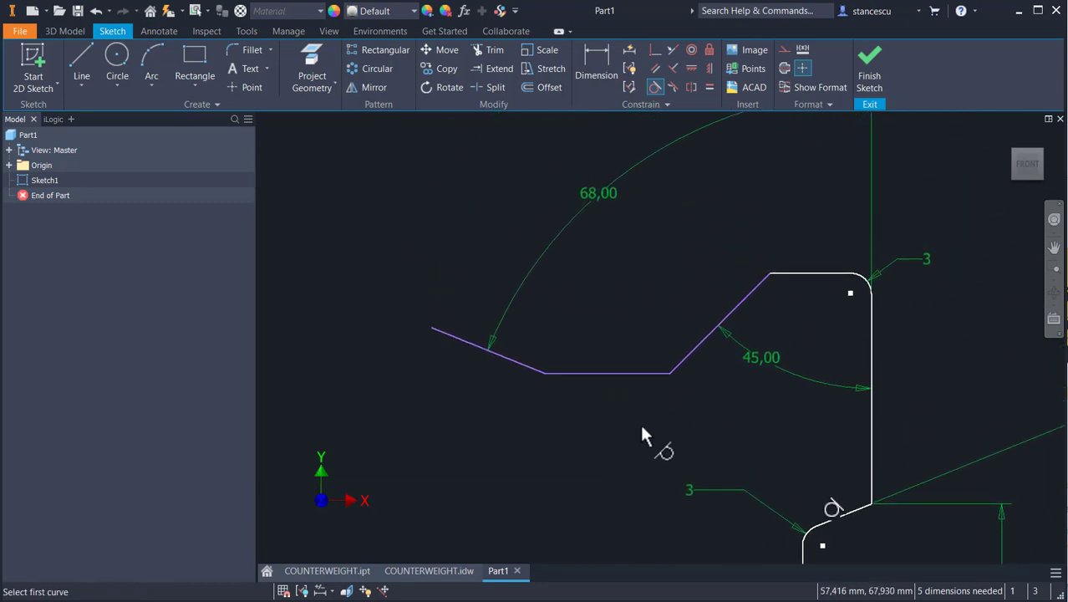
scroll(584, 346, down, 3)
middle_drag(589, 329, 648, 381)
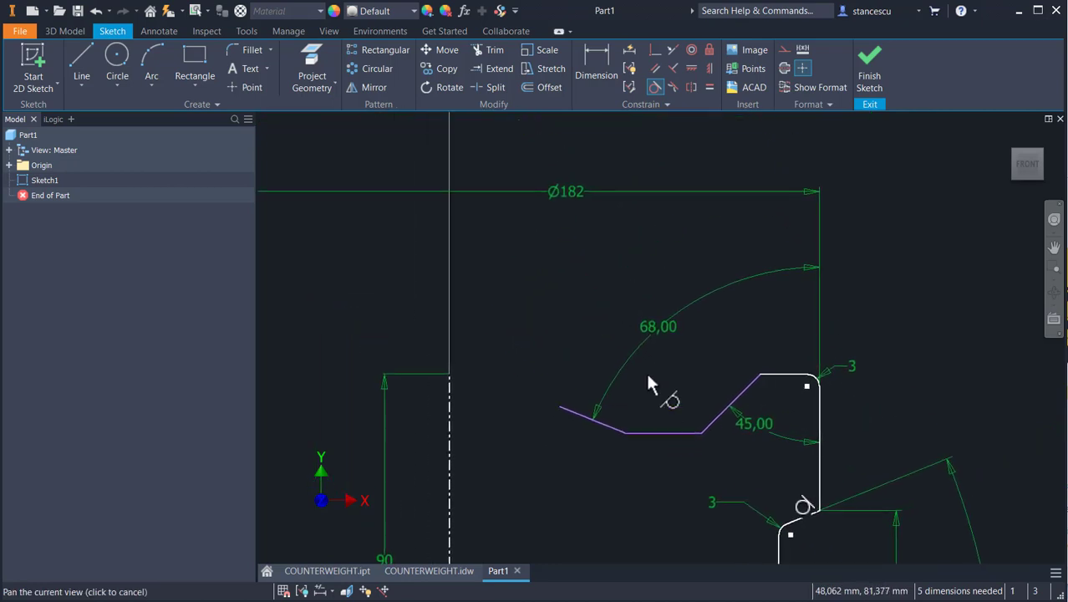
click(601, 81)
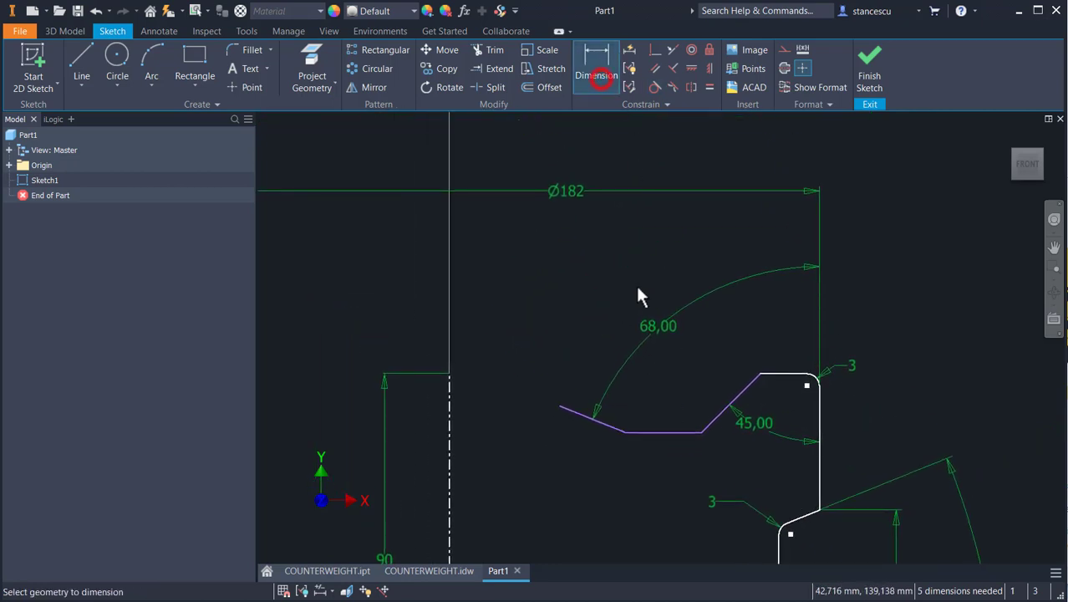
click(700, 431)
click(451, 437)
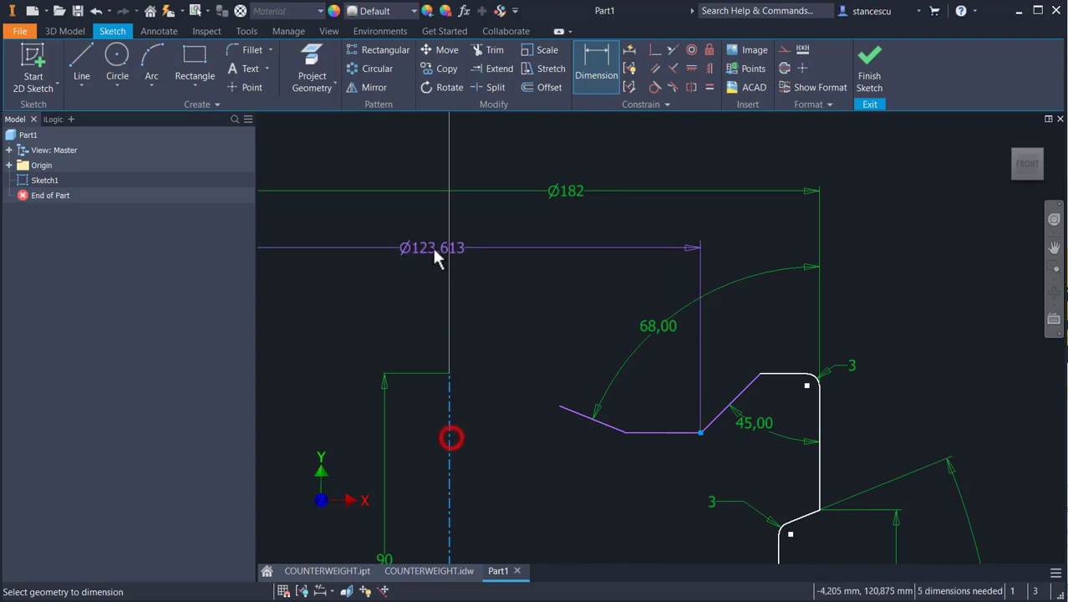
click(491, 244)
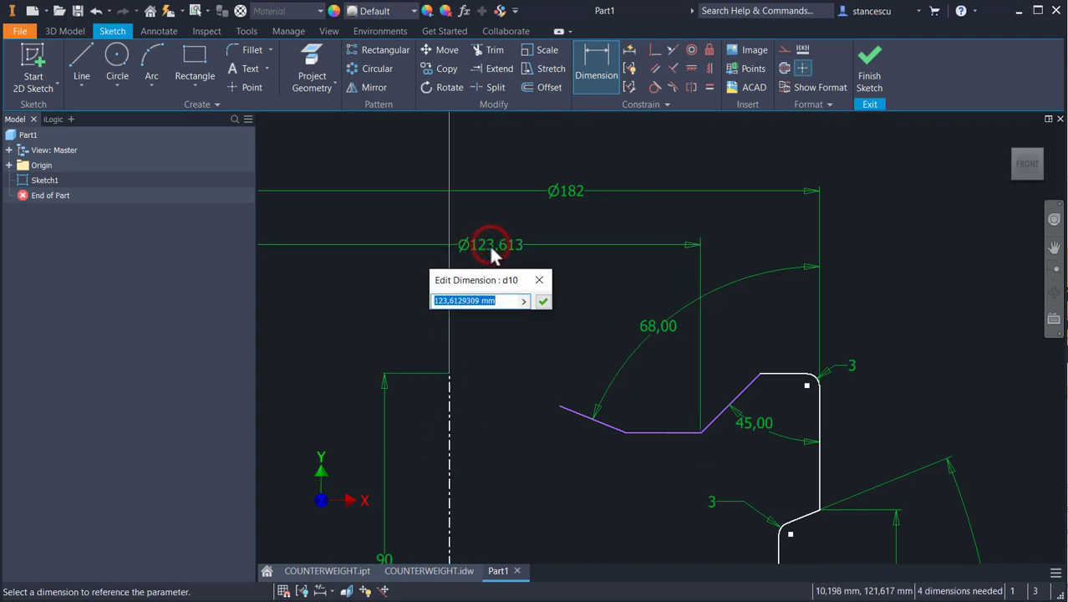
text(114)
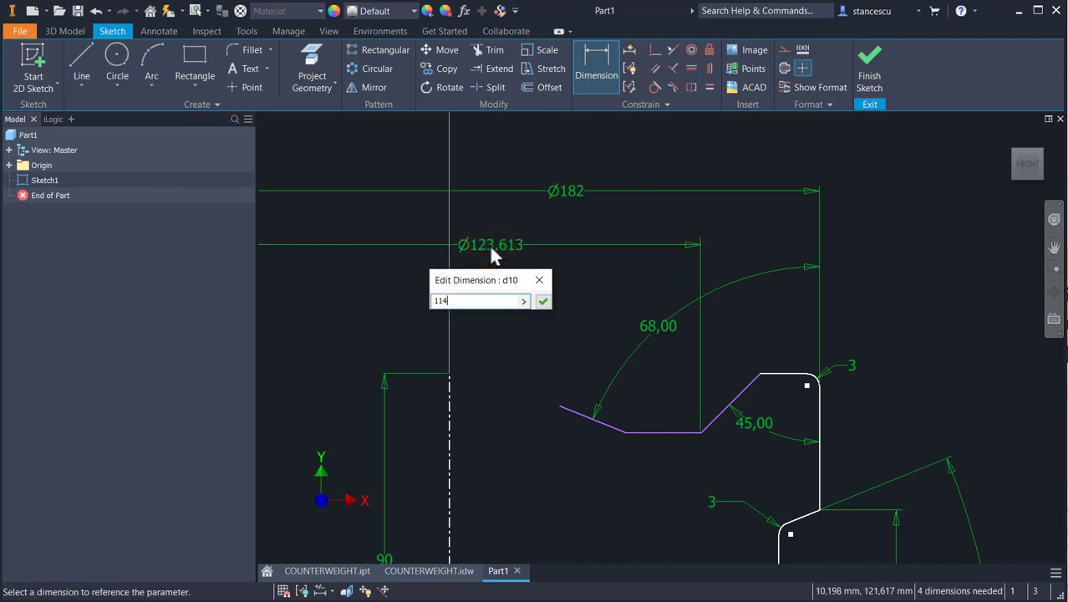
key(Return)
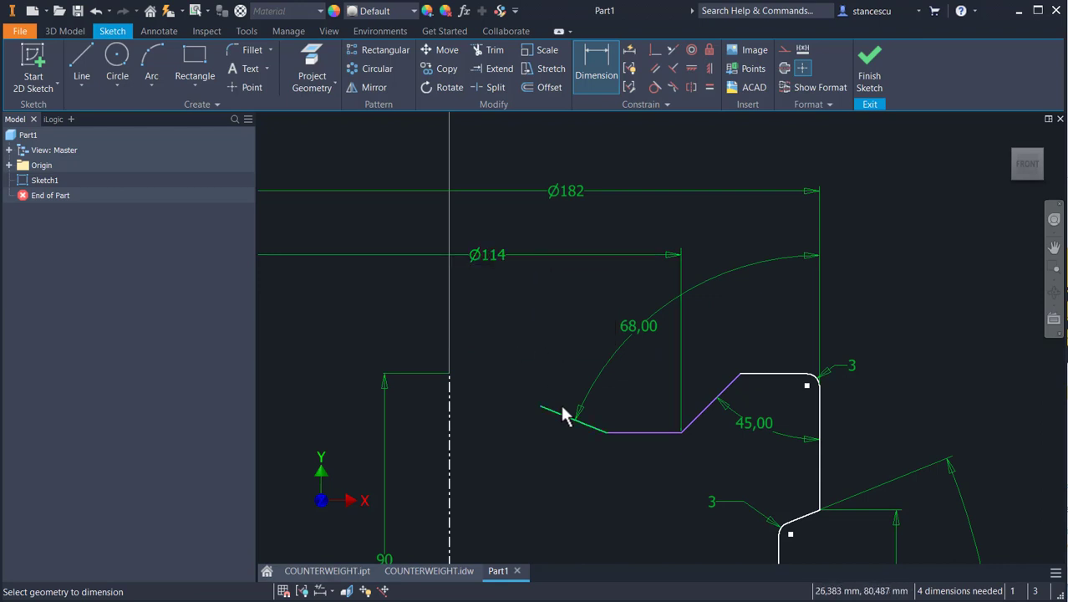
Dimension the inner end of the recessed horizontal line from the centerline as a 77 mm diameter, placed below the 114 mm dimension.
click(606, 431)
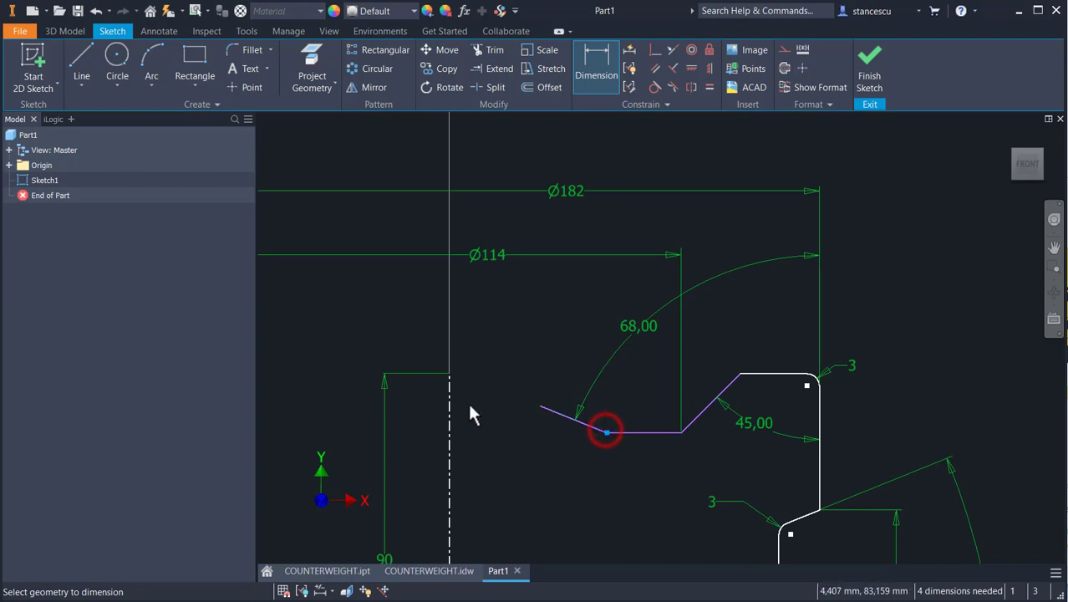
click(448, 425)
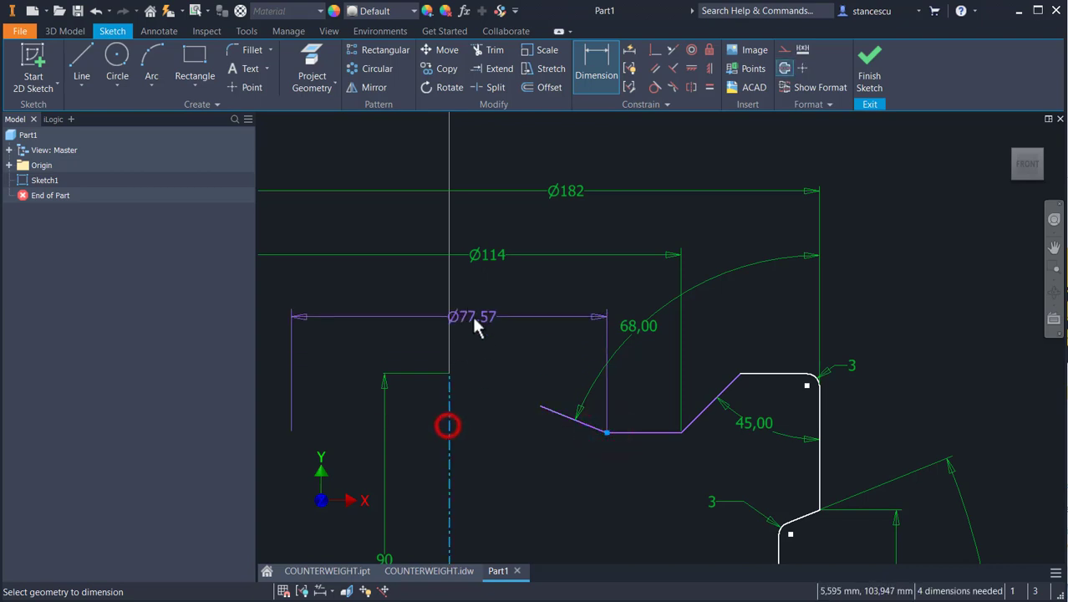
click(452, 305)
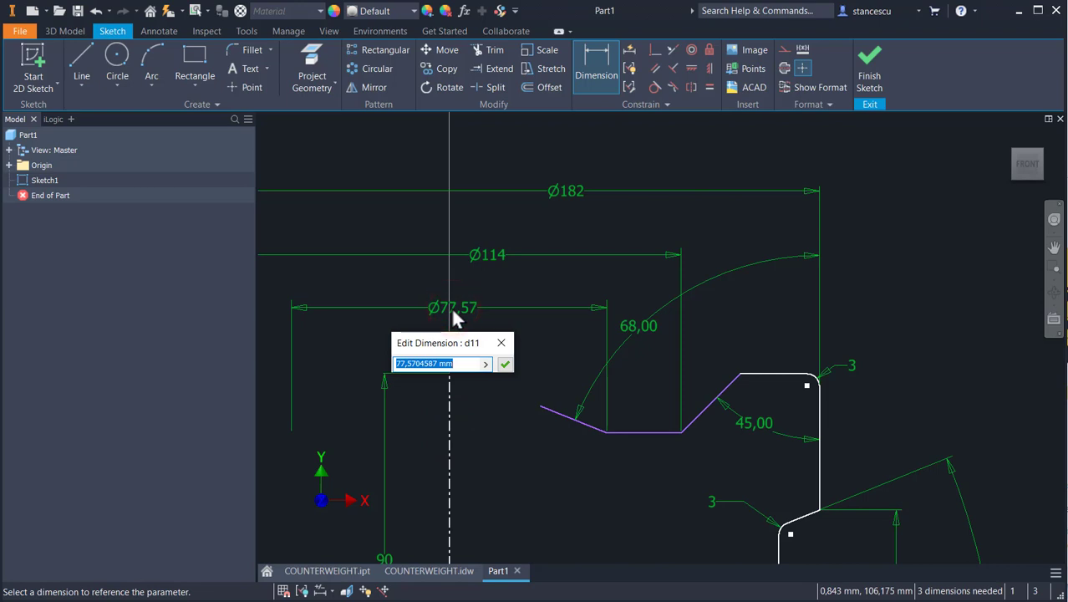
text(77)
key(Return)
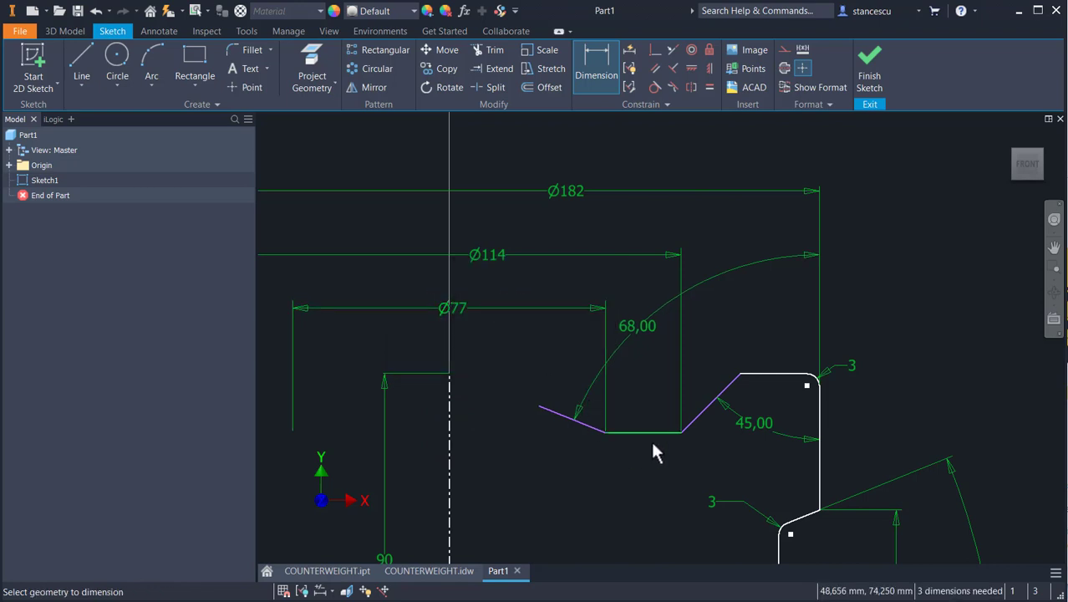
Dimension the vertical distance between the recessed horizontal line and the top line as 18 mm.
click(644, 428)
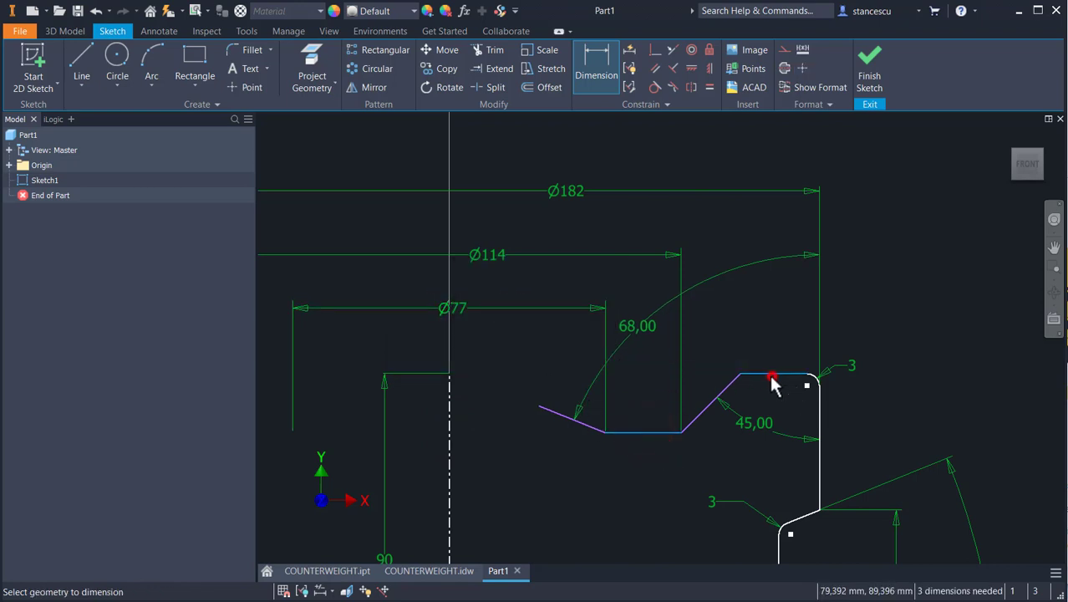
click(771, 375)
click(649, 400)
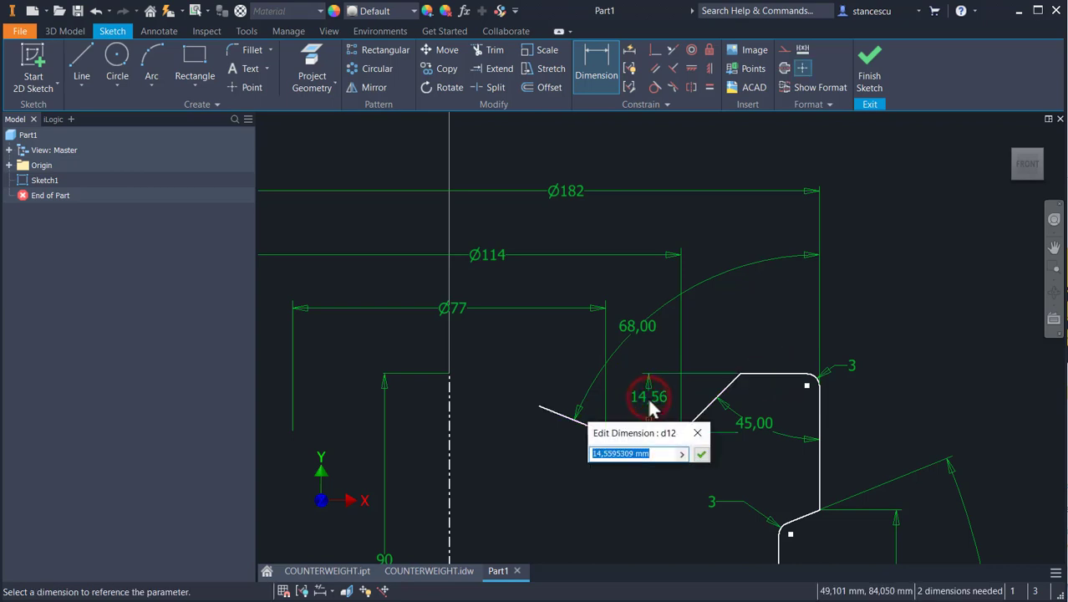
text(18)
key(Return)
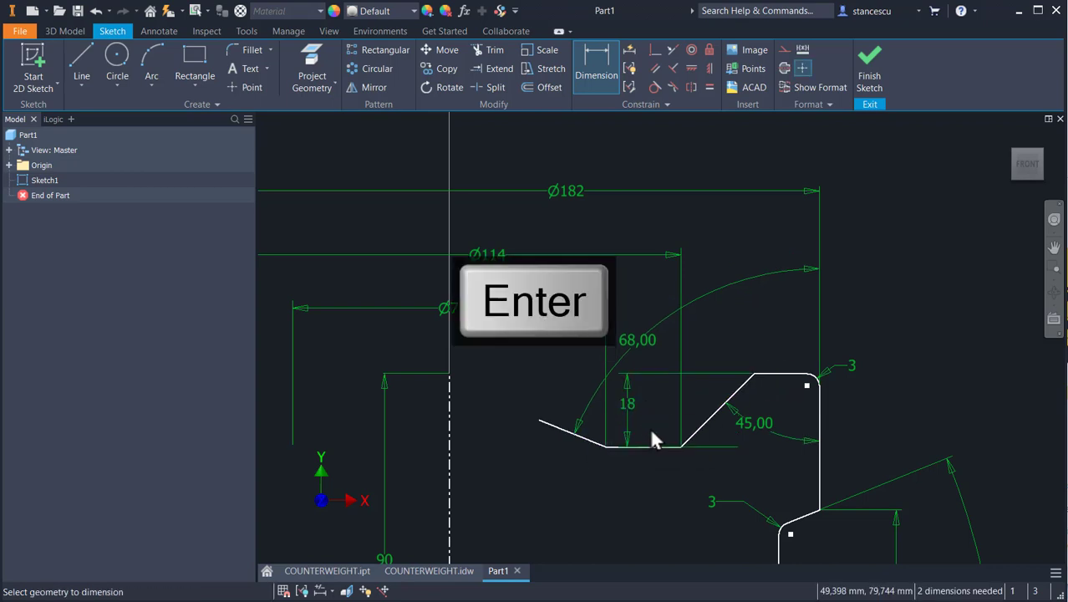
Examine section B-B and detail D in COUNTERWEIGHT.idw for the dimensions of the rounded inner tip and the bottom groove.
middle_drag(672, 543, 674, 371)
scroll(671, 395, down, 3)
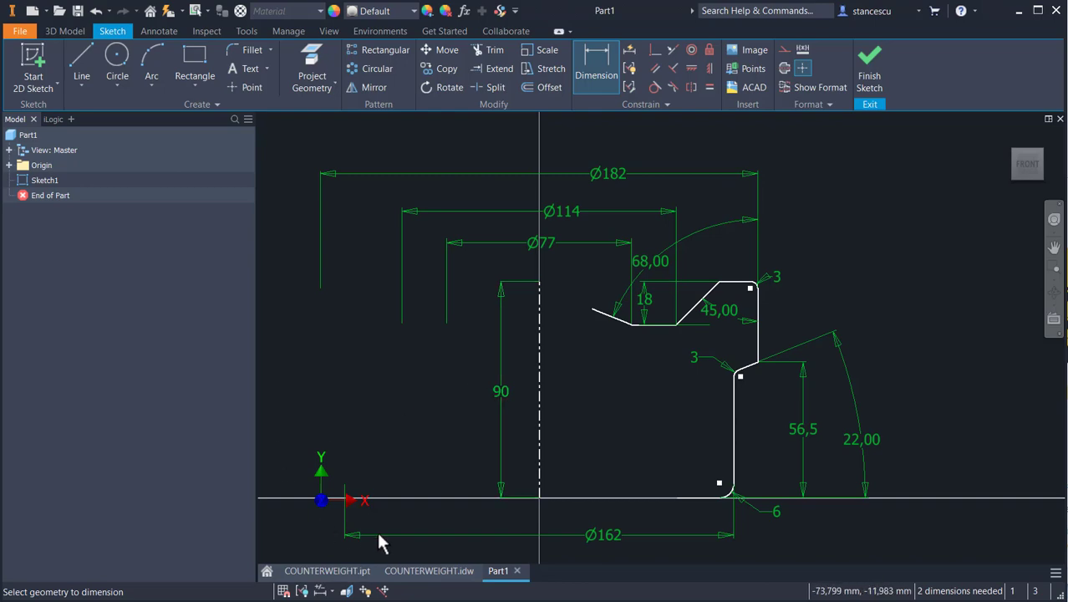
click(438, 570)
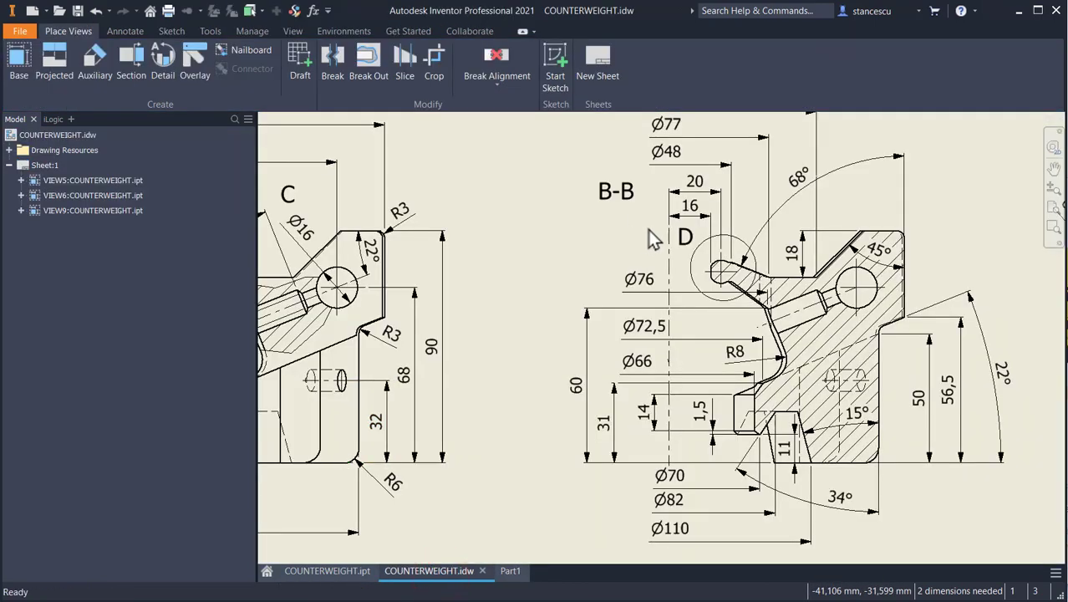
click(721, 270)
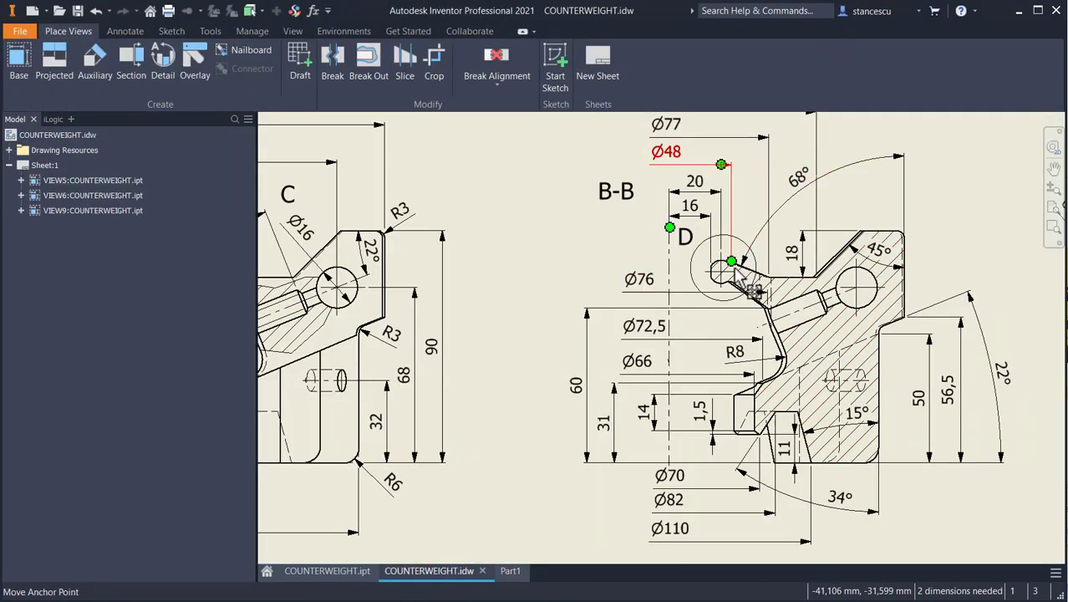
scroll(726, 259, down, 3)
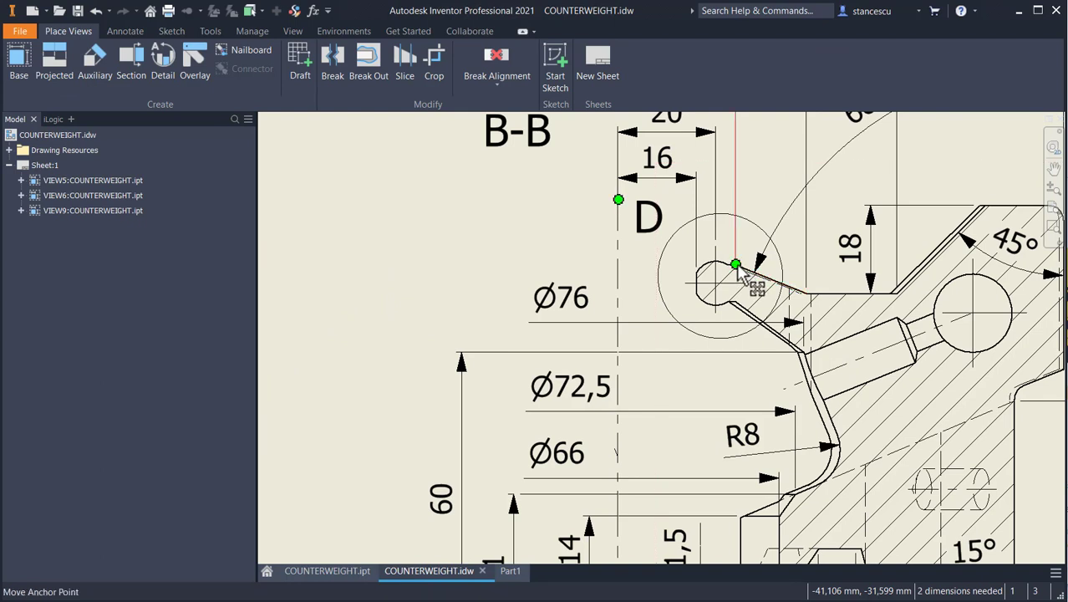
click(736, 263)
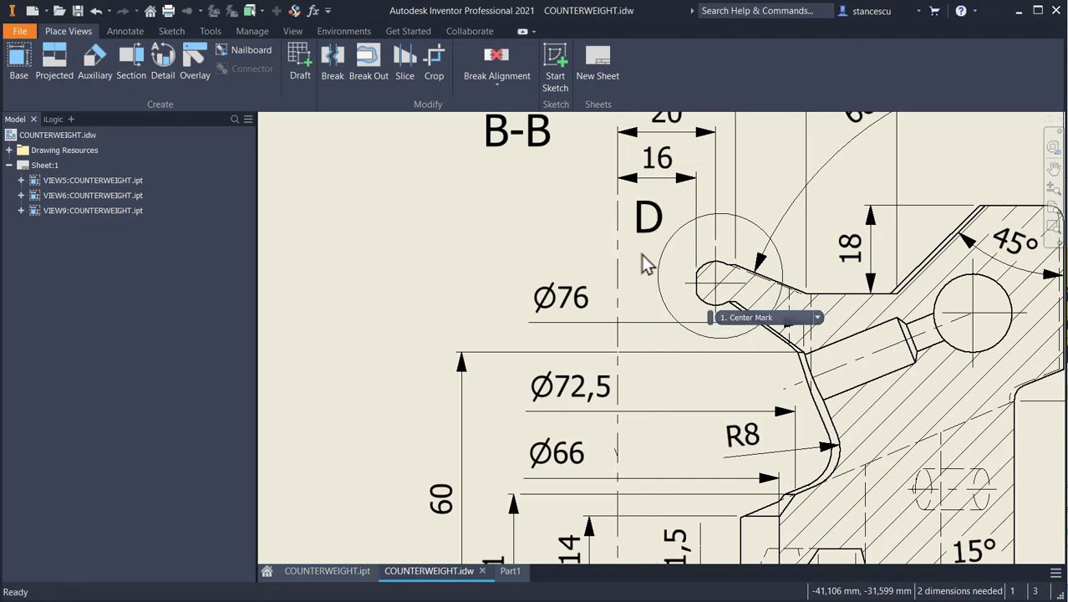
middle_drag(692, 188, 702, 238)
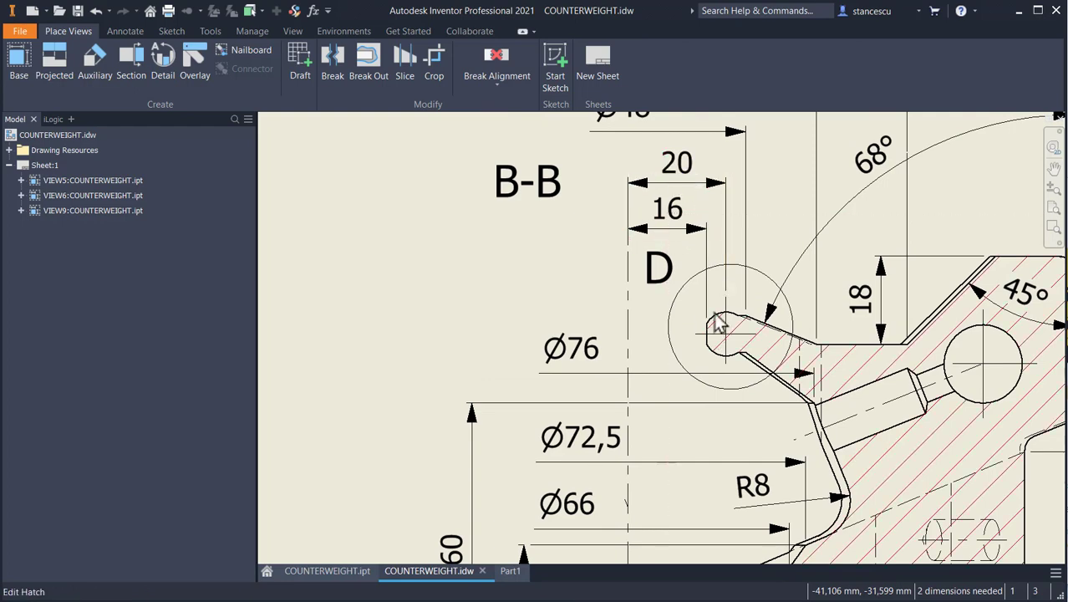
scroll(752, 346, down, 2)
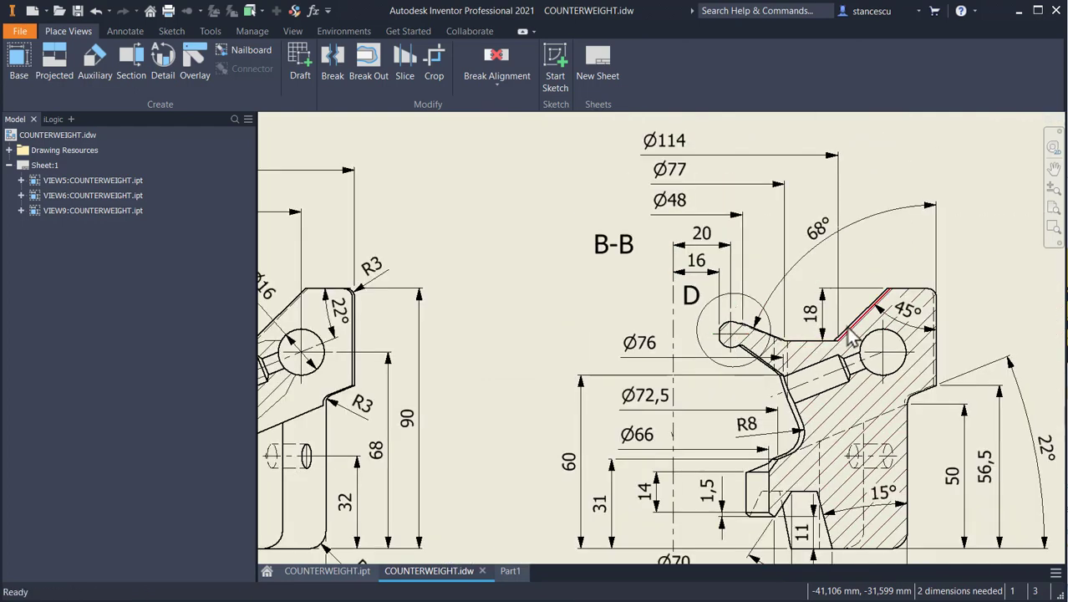
middle_drag(1042, 310, 687, 281)
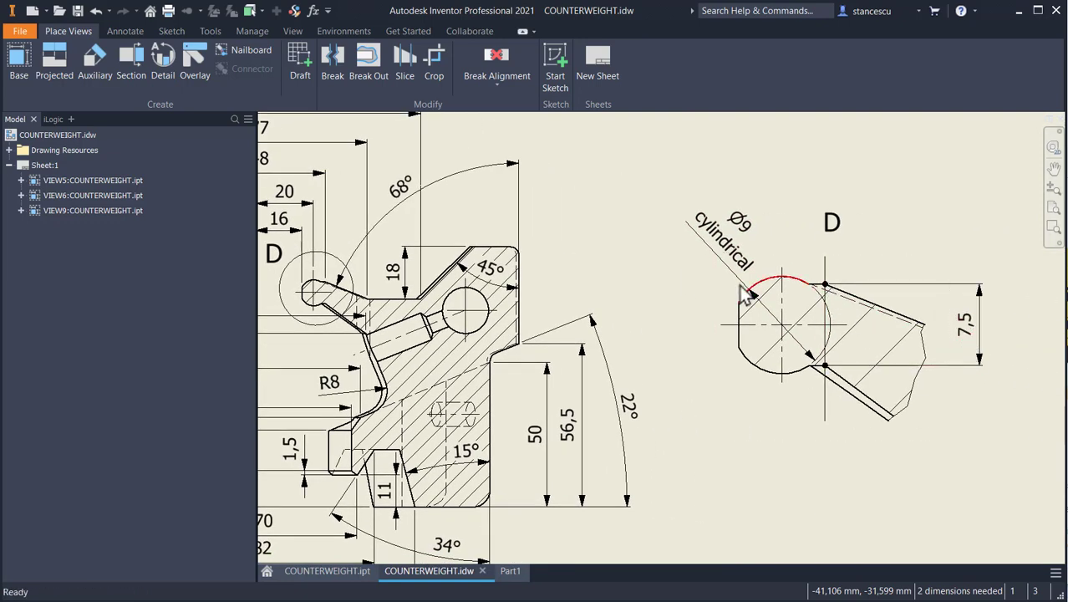
middle_drag(704, 374, 772, 338)
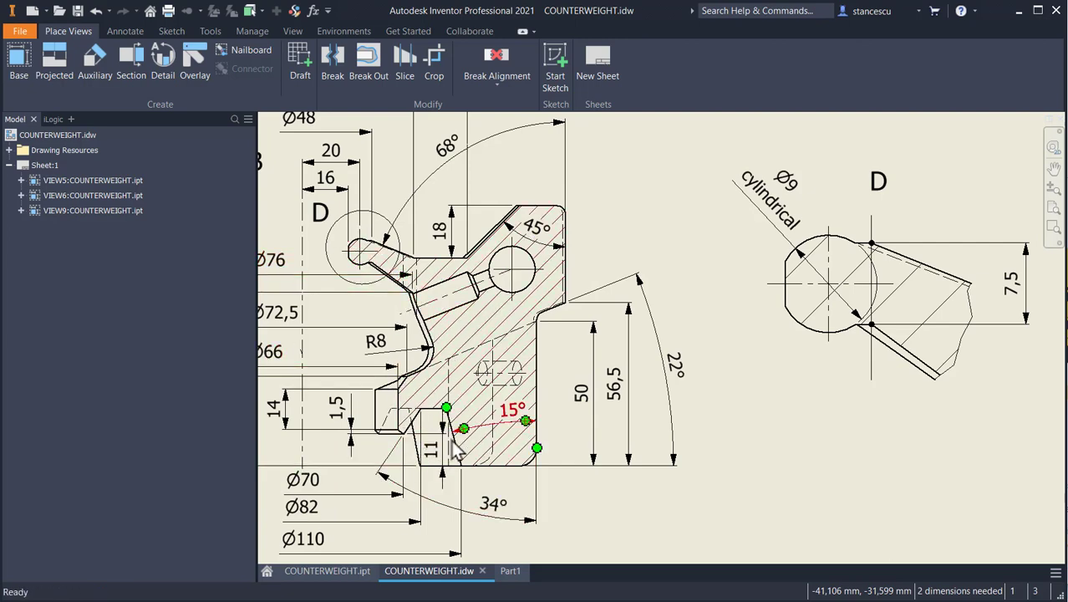
middle_drag(736, 395, 809, 341)
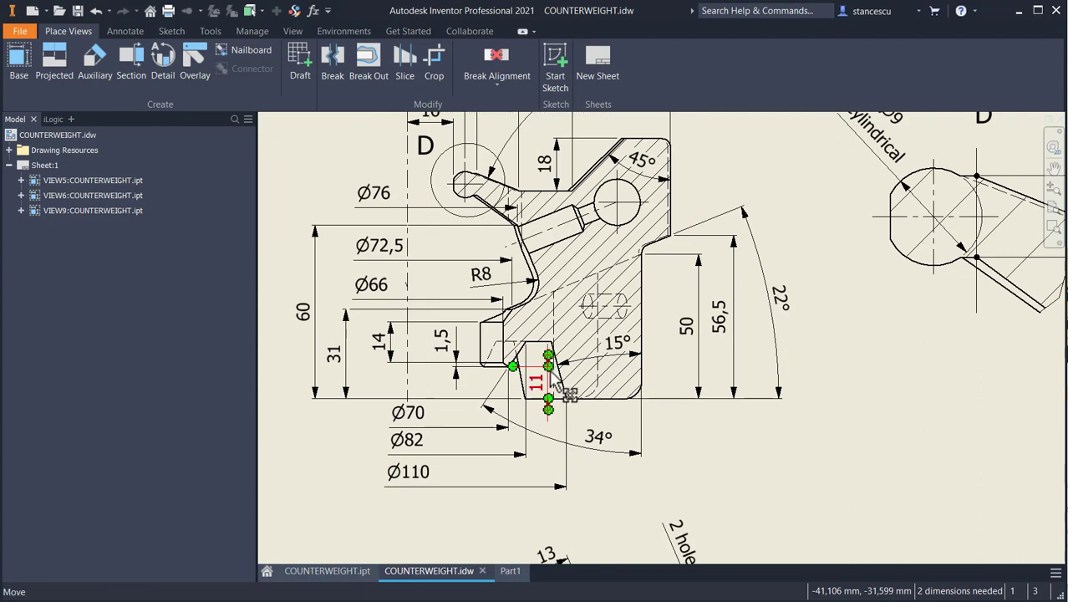
In Part1, draw connected lines from the bottom line's inner end: an inward upward slope, a horizontal about 14 mm, and a downward slope about 8 mm.
click(506, 573)
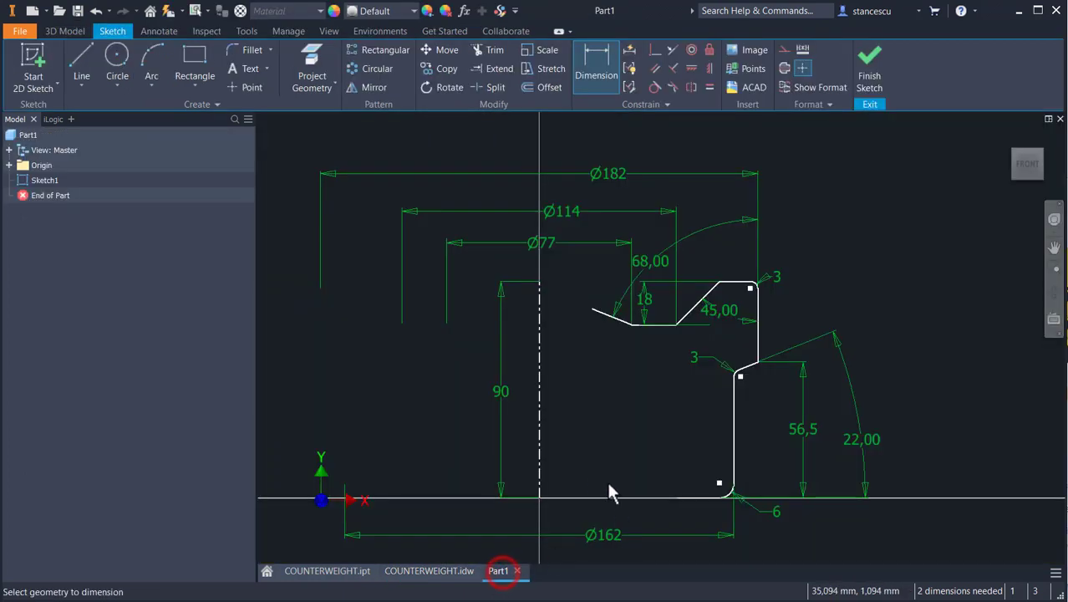
click(77, 60)
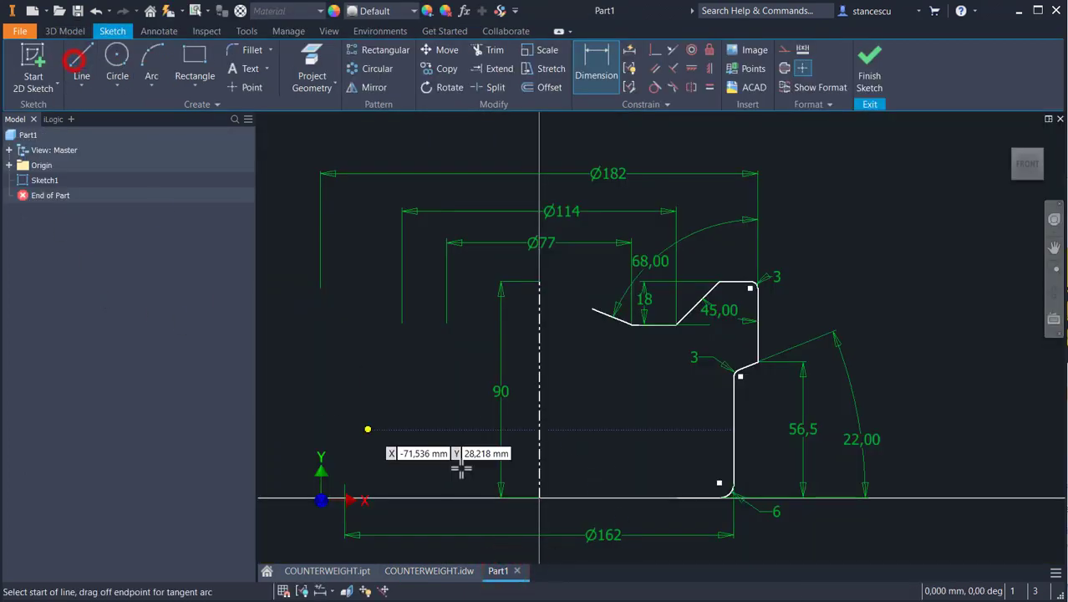
click(678, 499)
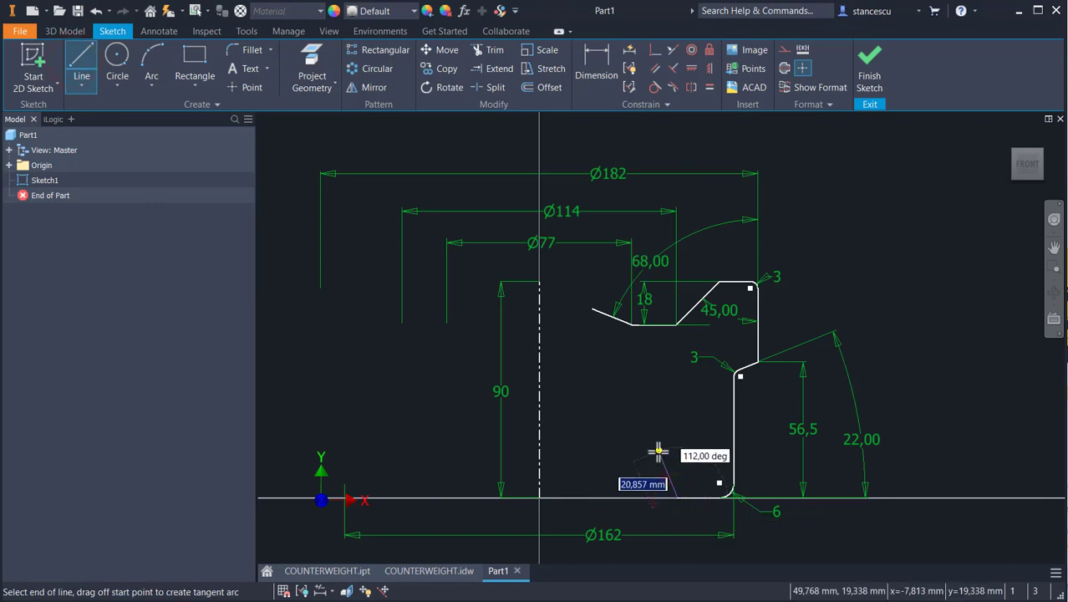
click(659, 457)
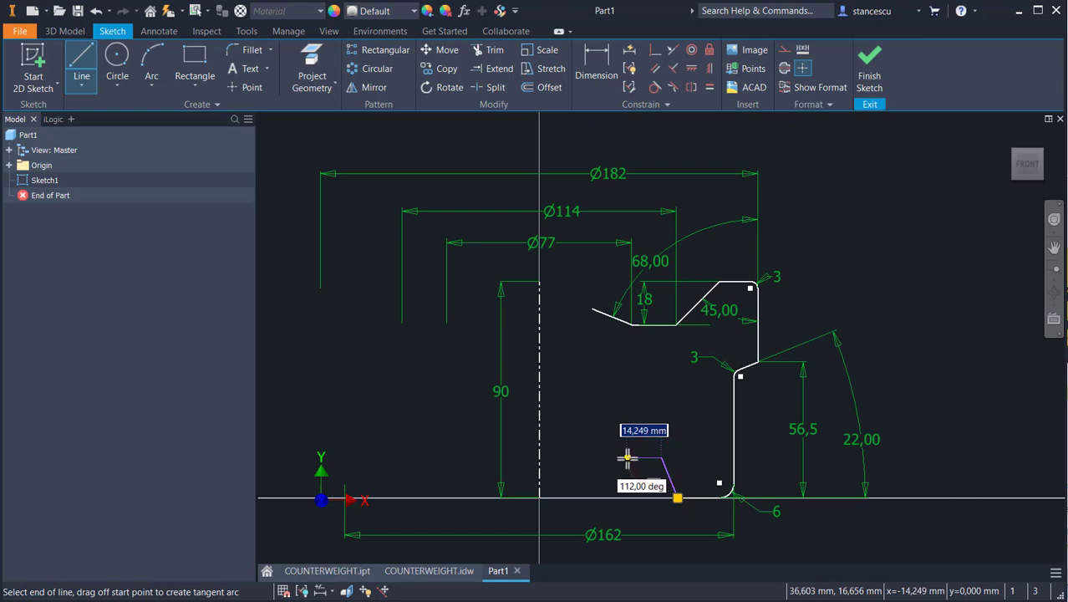
click(628, 458)
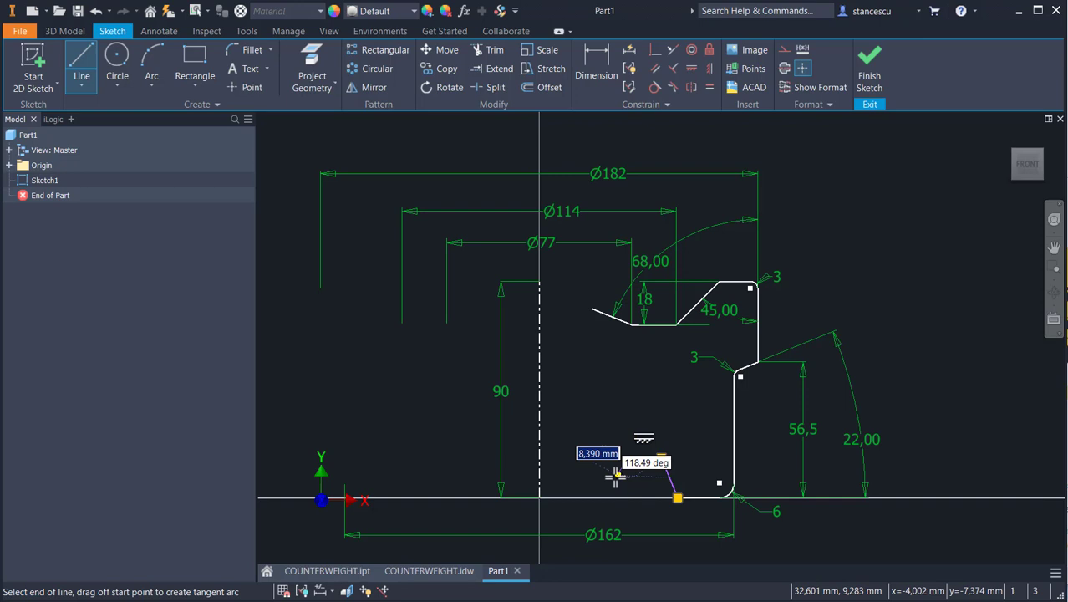
click(618, 475)
key(Escape)
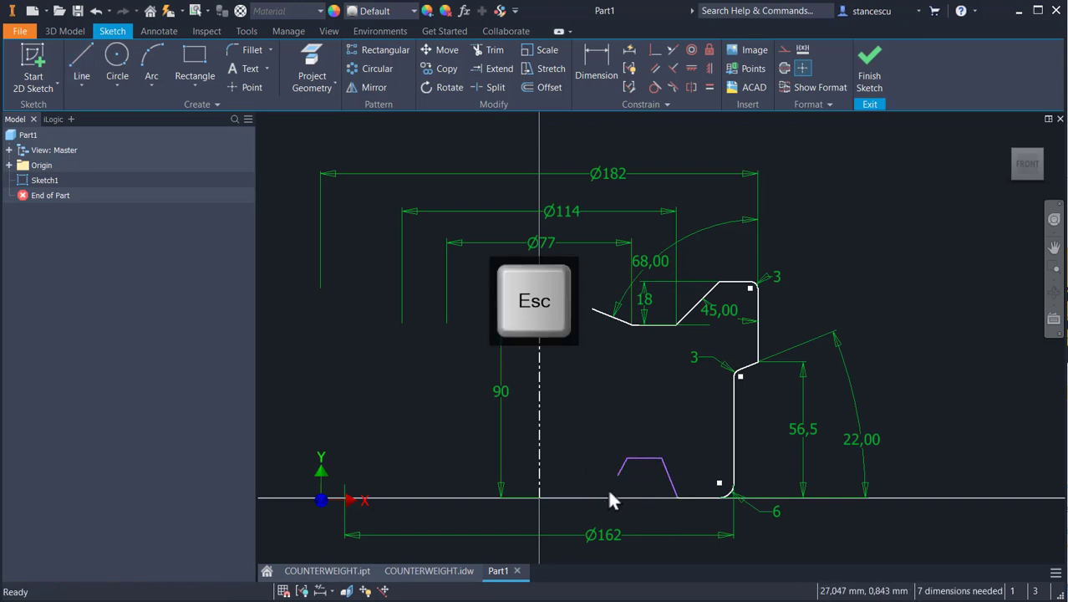
Dimension the angle between the groove's outer sloping line and the lower vertical line as 15 degrees.
scroll(635, 467, down, 4)
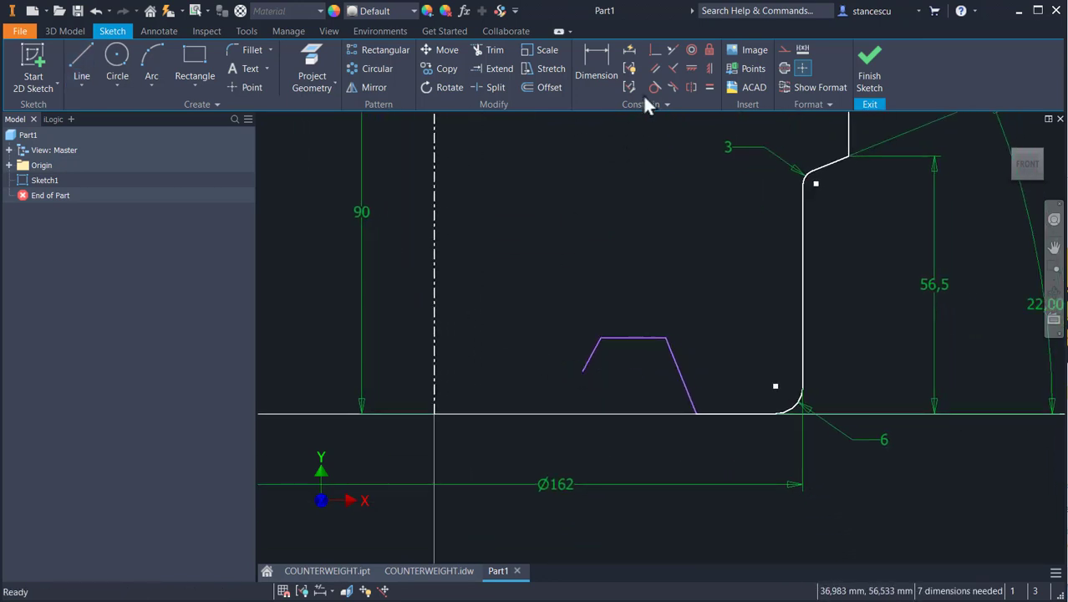
click(606, 55)
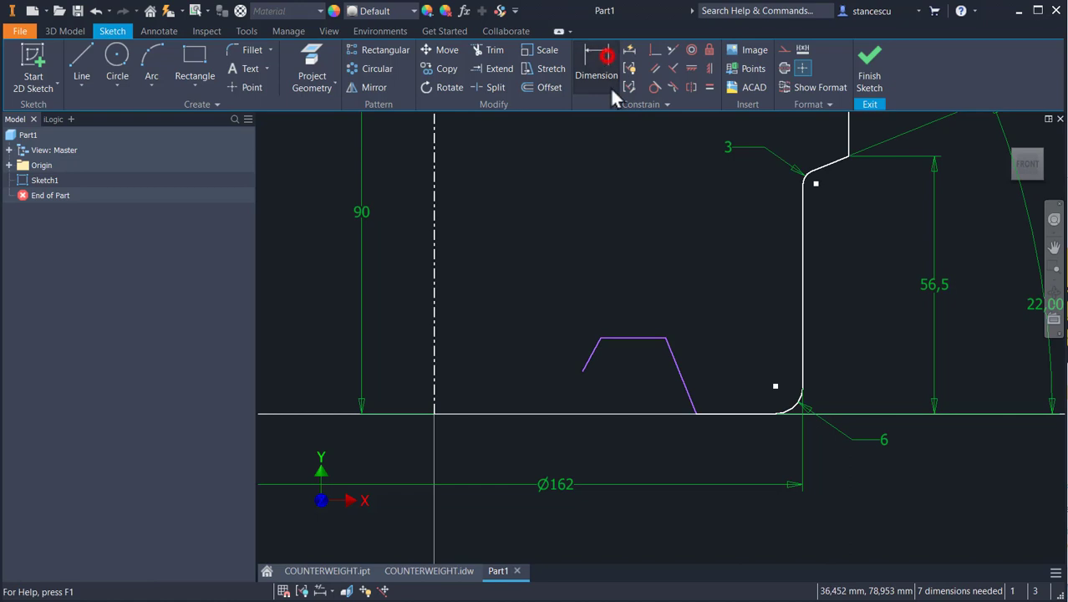
click(675, 370)
click(799, 351)
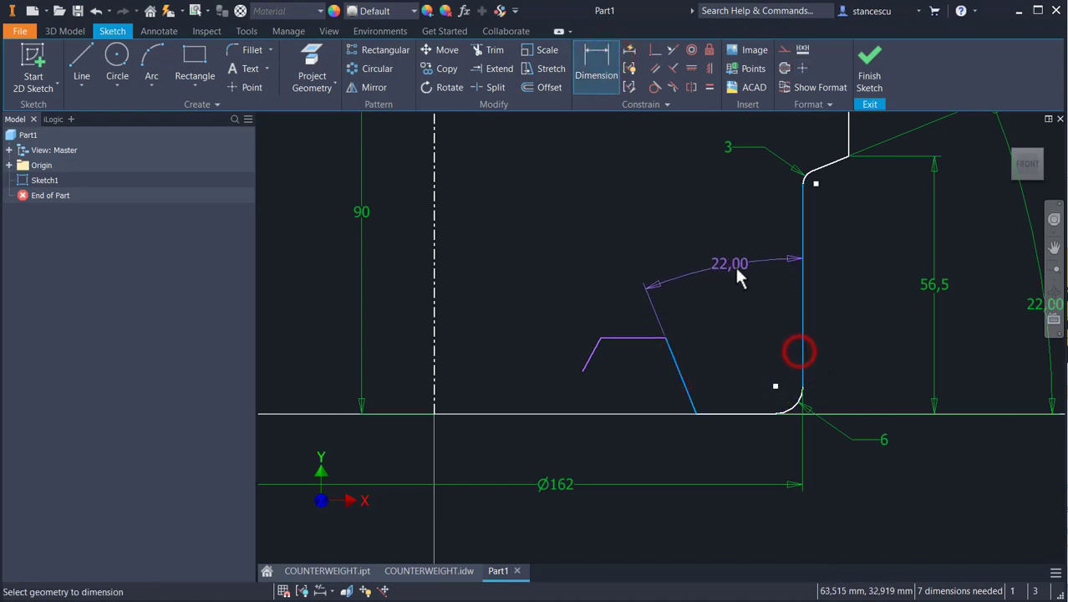
click(728, 269)
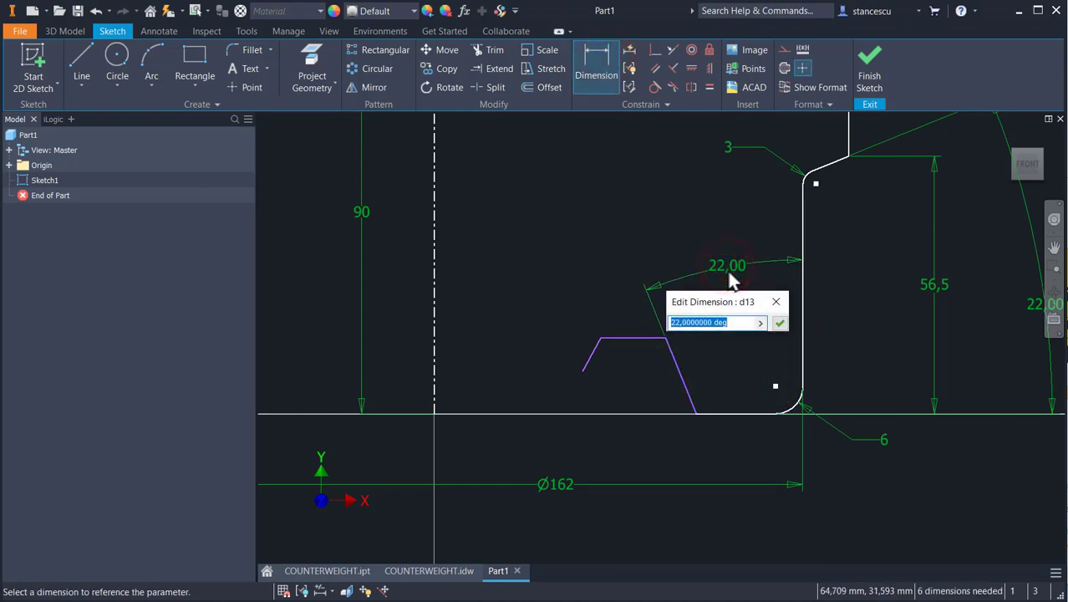
text(15)
key(Return)
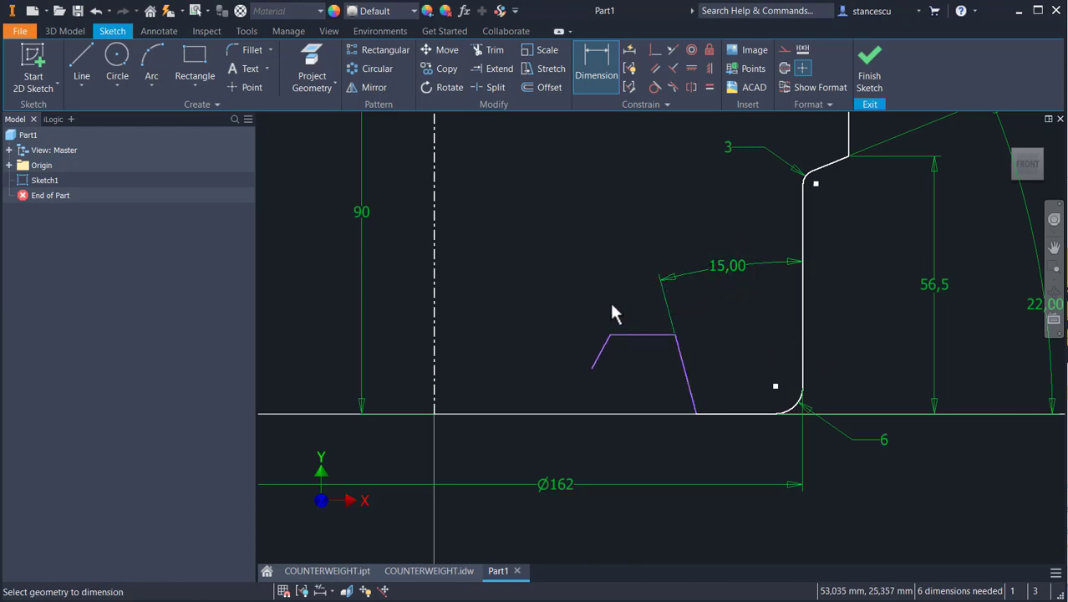
Dimension the lower end of the groove's outer sloping line from the centerline as a 110 mm diameter.
middle_drag(592, 339, 630, 262)
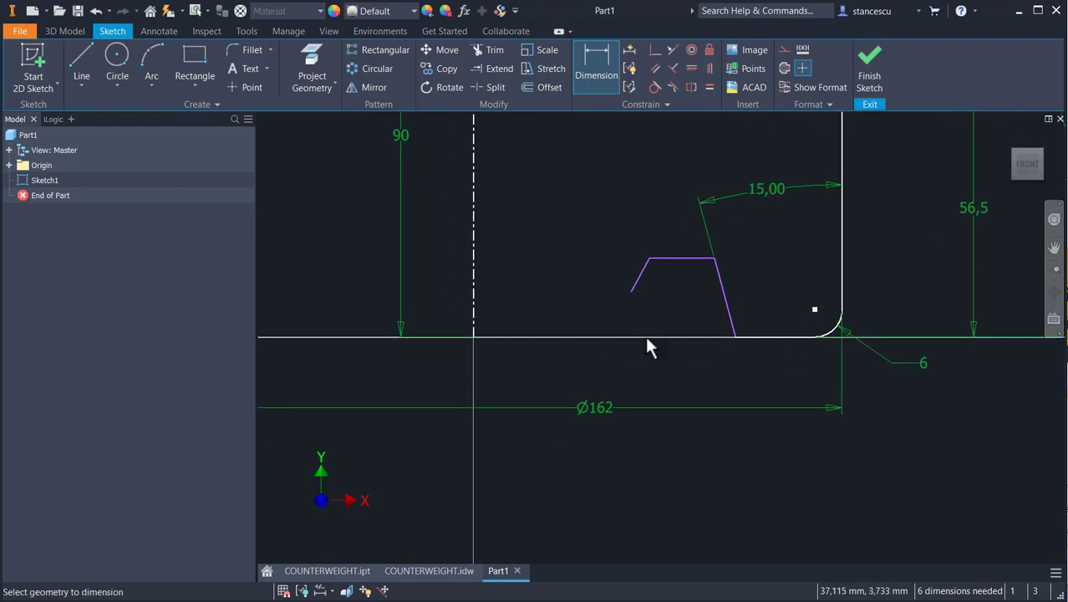
click(473, 323)
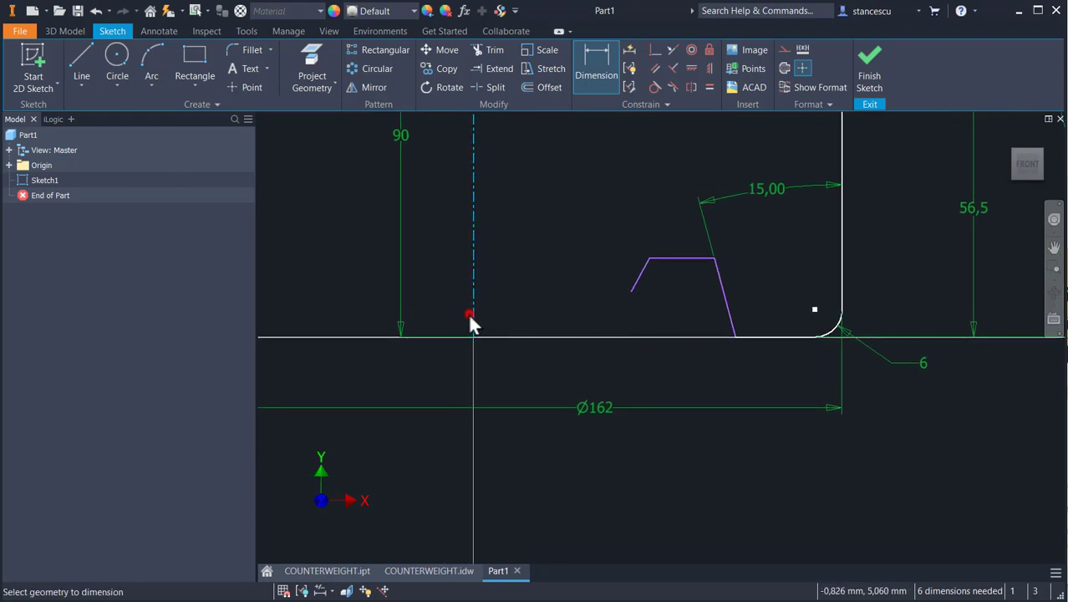
click(735, 336)
click(564, 375)
text(1)
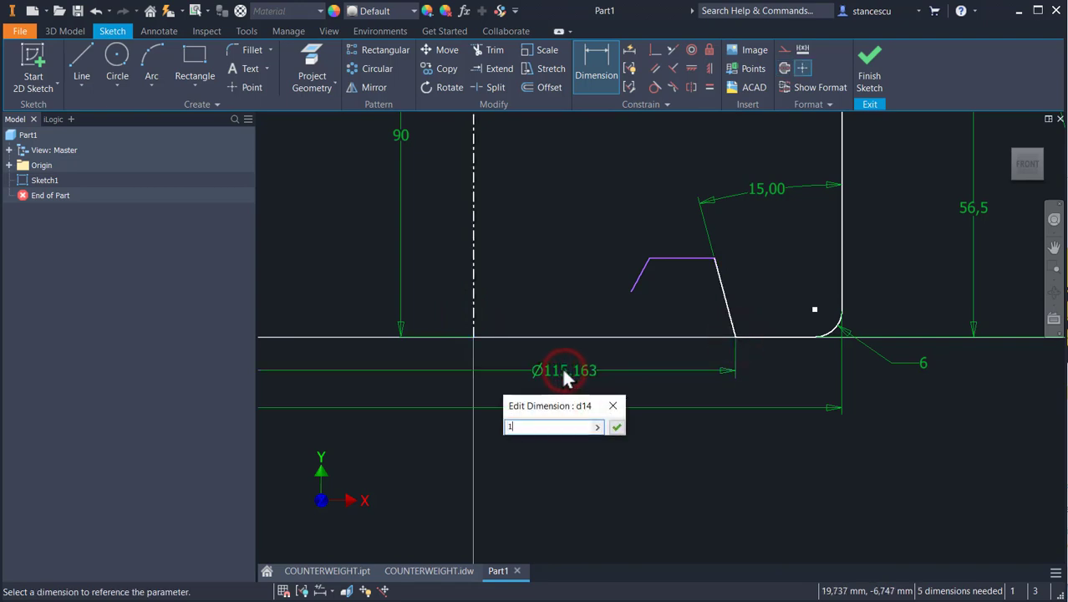
text(10)
key(Return)
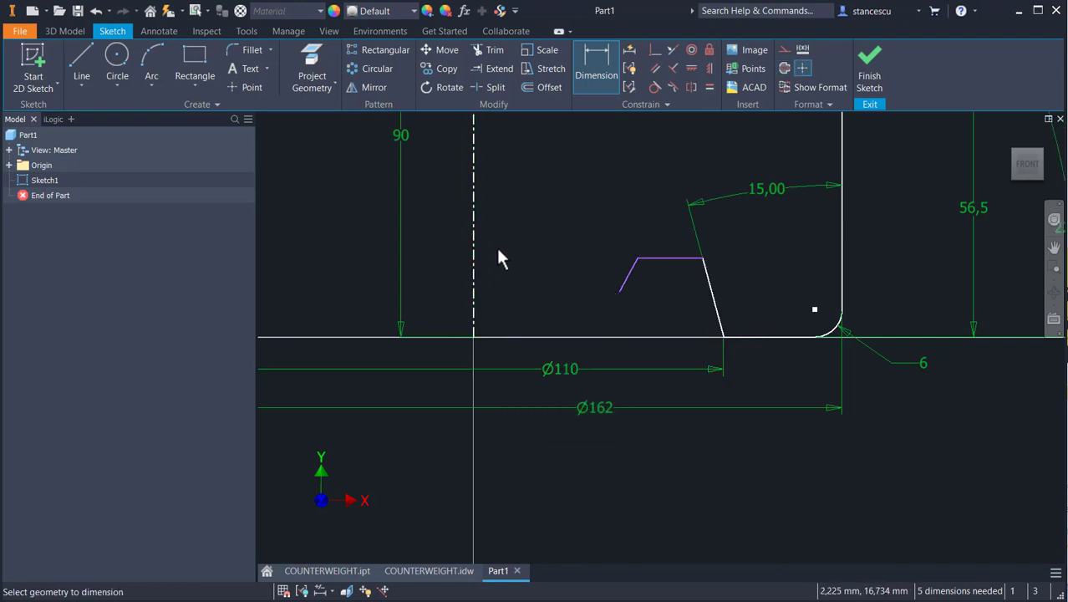
Dimension the inner end of the groove's horizontal top line from the centerline as an 82 mm diameter.
click(640, 281)
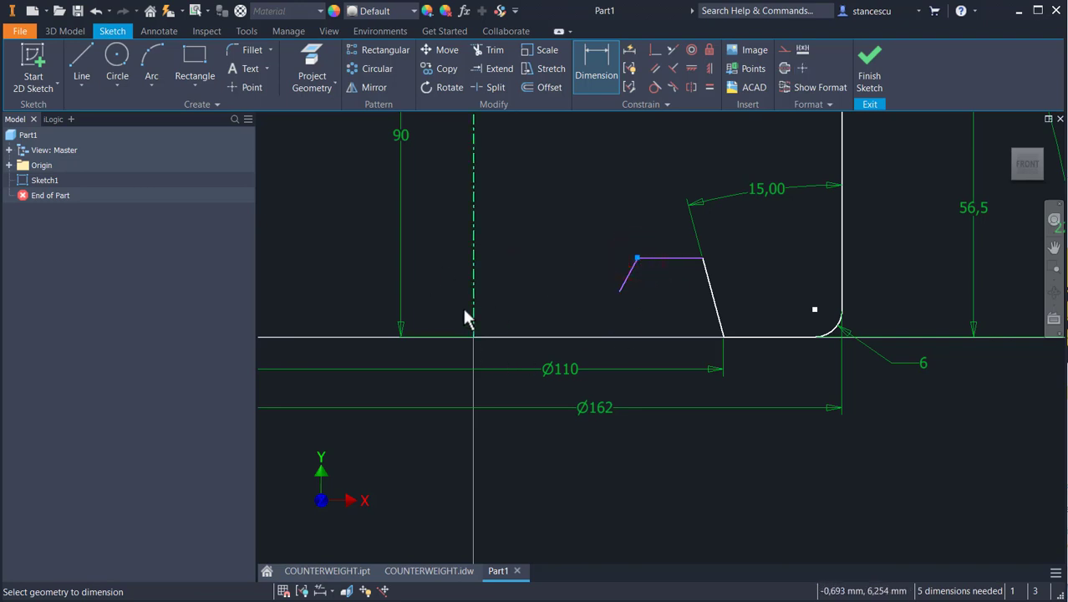
click(472, 311)
click(486, 351)
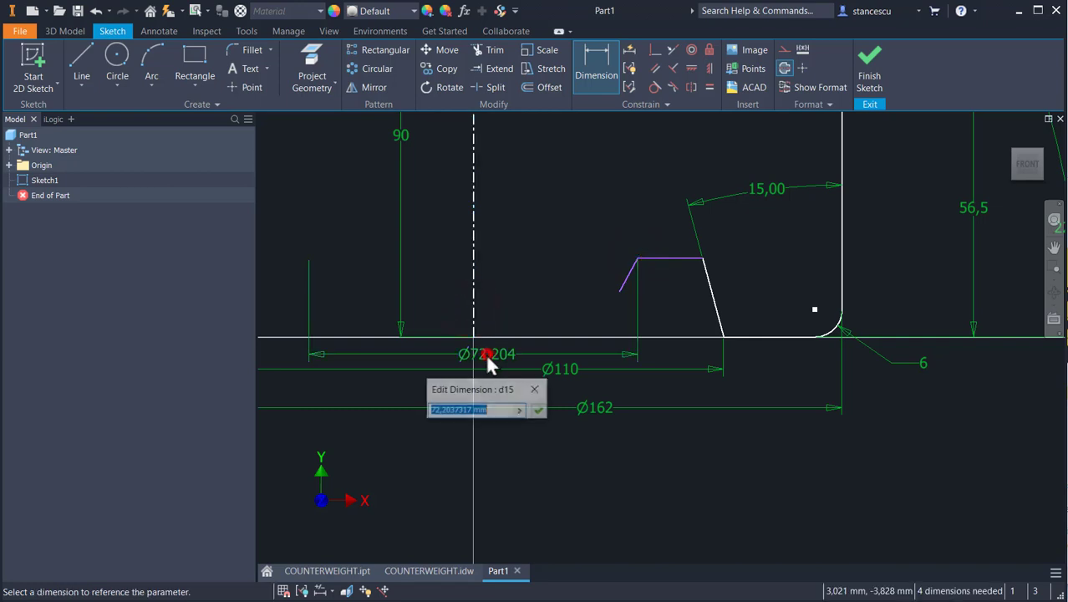
text(82)
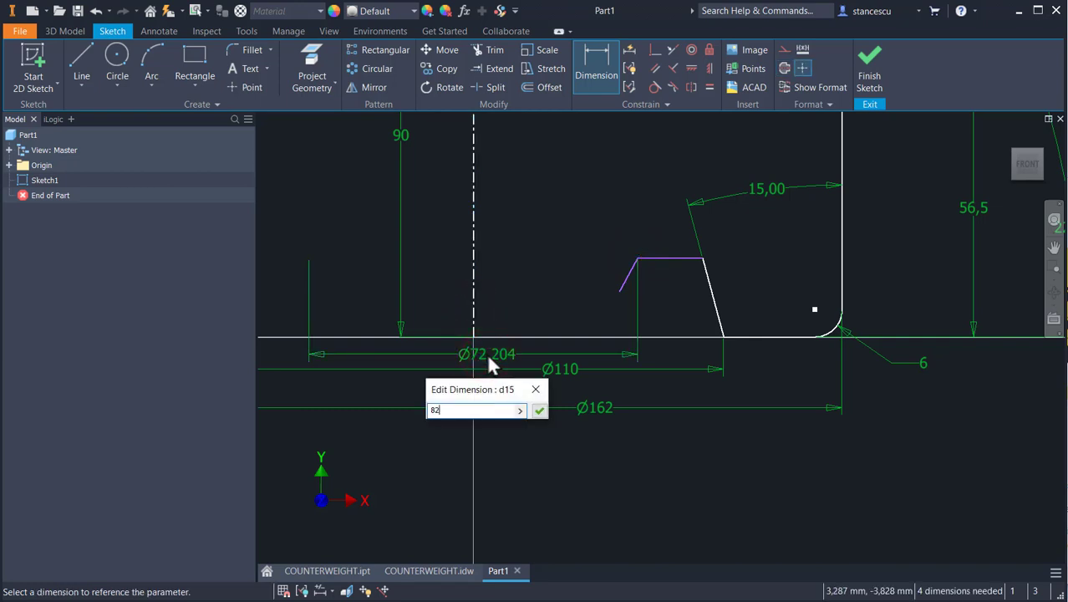
key(Return)
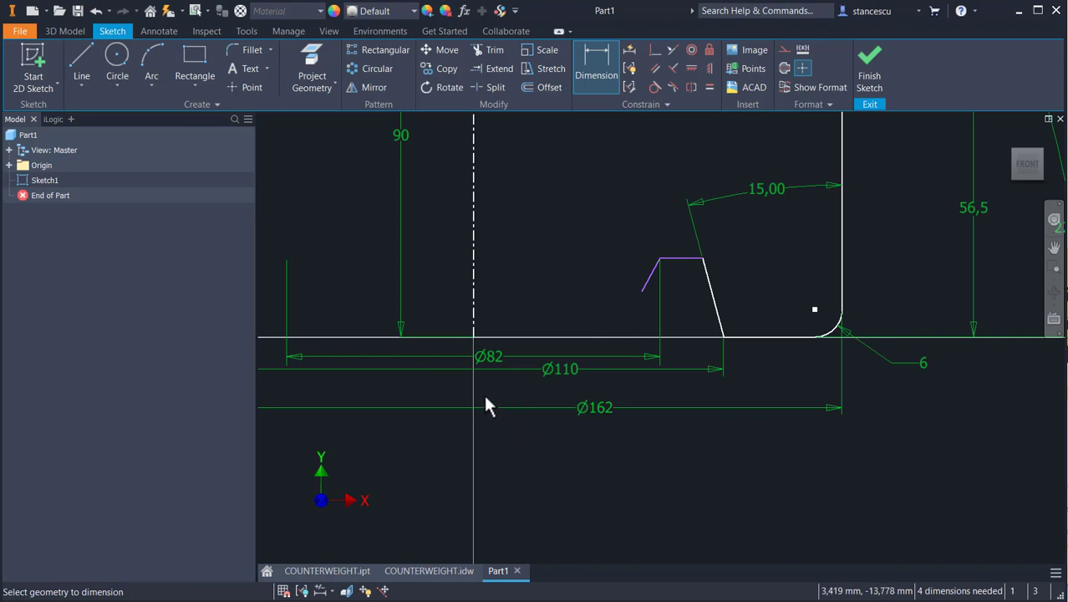
Dimension the angle between the groove's inner sloping line and the profile's lower vertical line as 34 degrees.
click(649, 283)
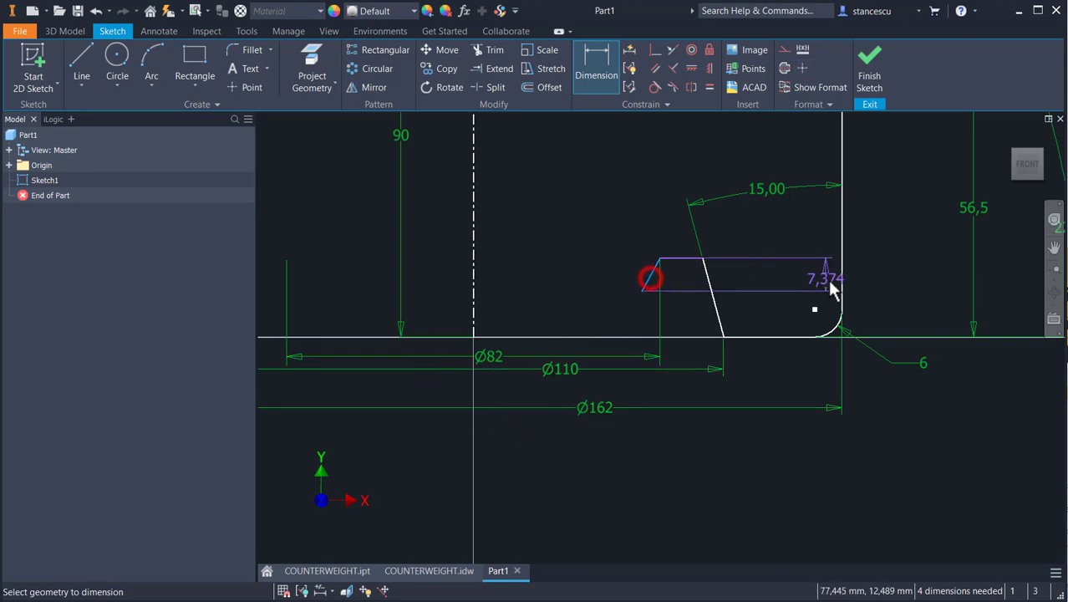
click(841, 286)
click(654, 484)
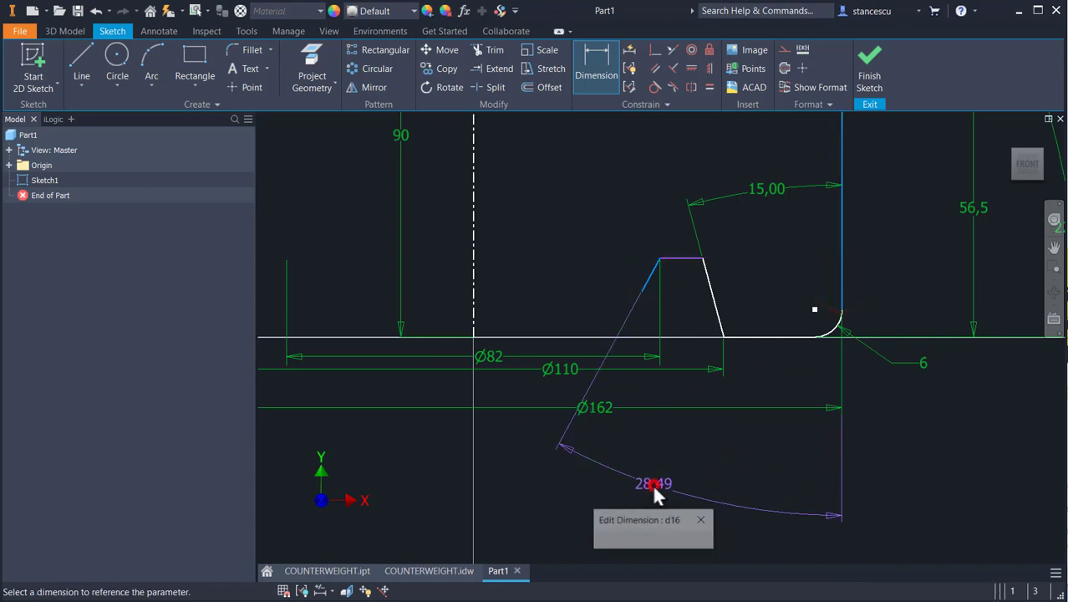
text(34)
key(Return)
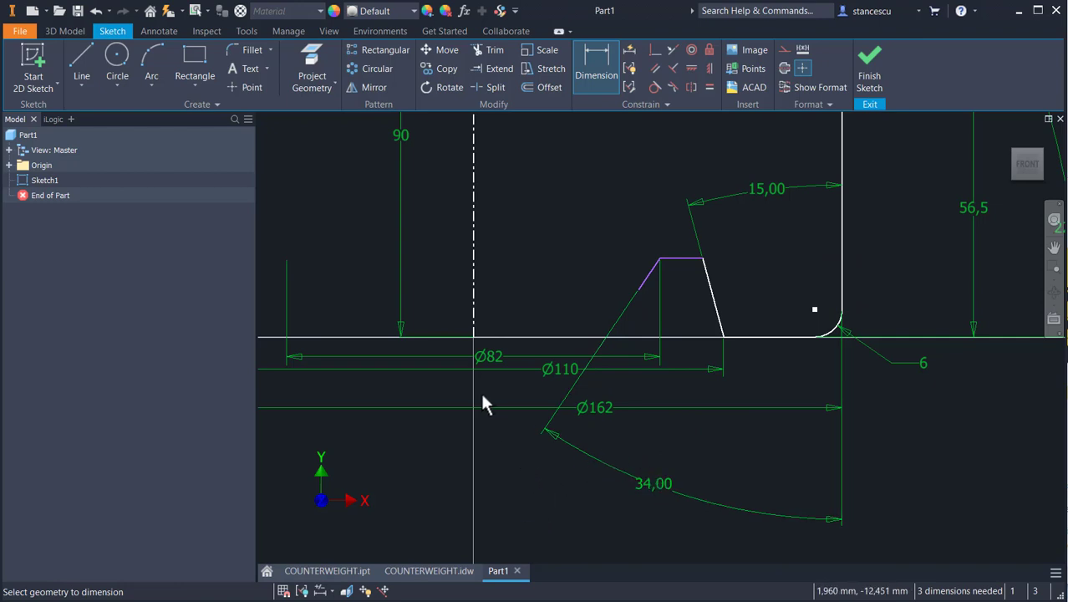
Dimension the height of the groove's inner sloping line's free end above the bottom line as 11 mm.
click(637, 289)
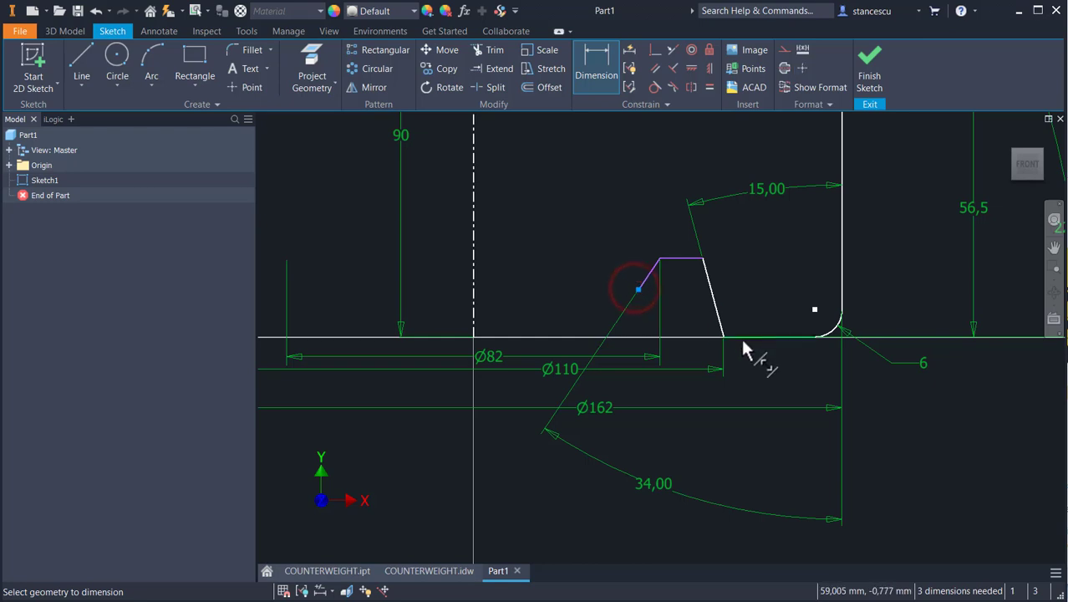
click(742, 339)
click(760, 315)
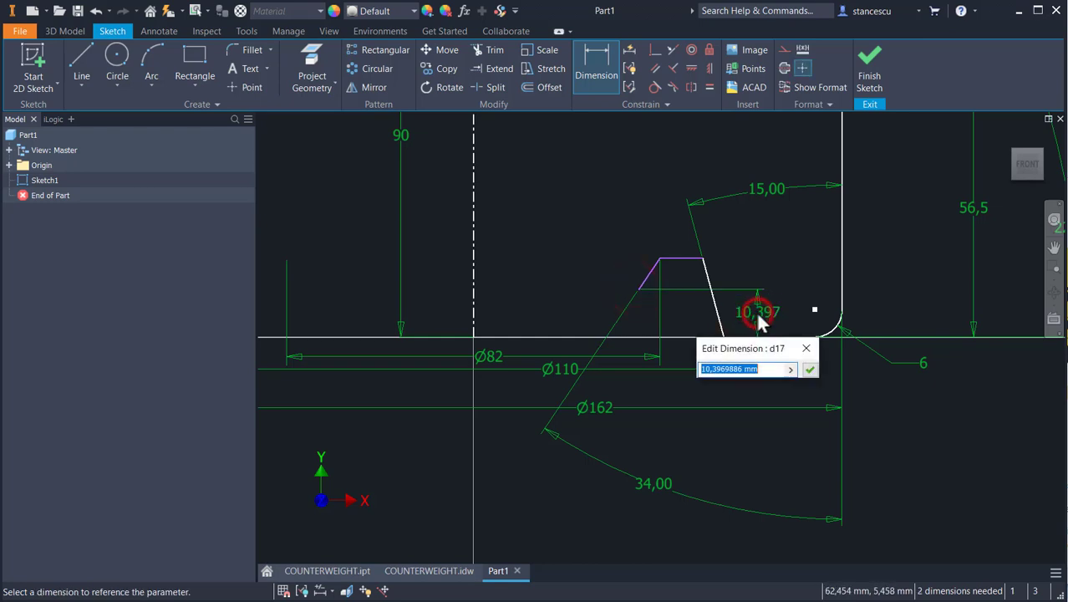
text(11)
key(Return)
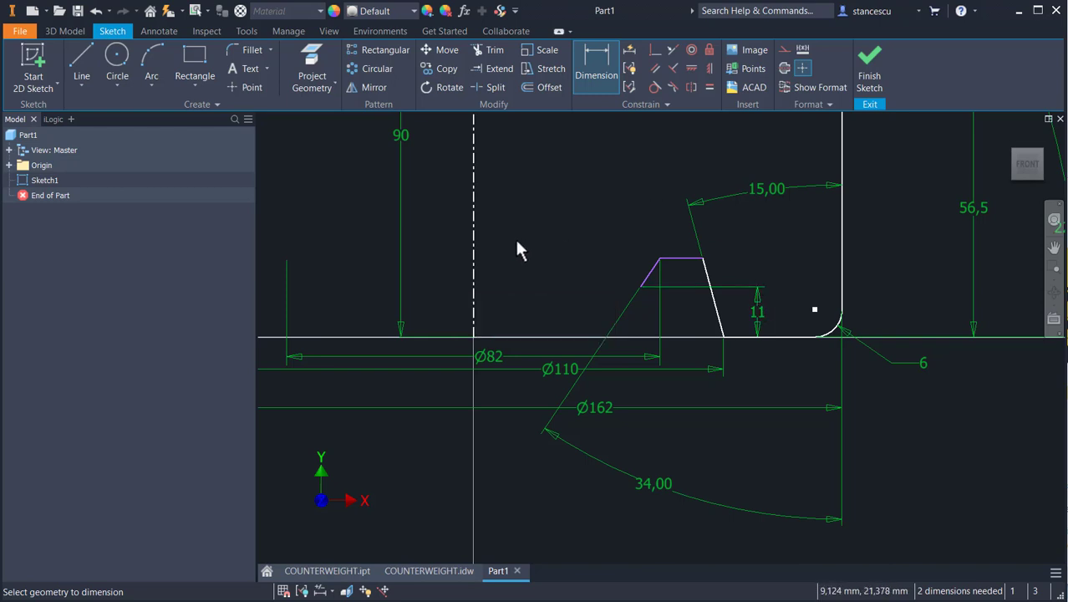
mouse_move(519, 246)
middle_down()
mouse_move(650, 234)
mouse_move(585, 375)
mouse_move(671, 334)
mouse_move(723, 325)
middle_up()
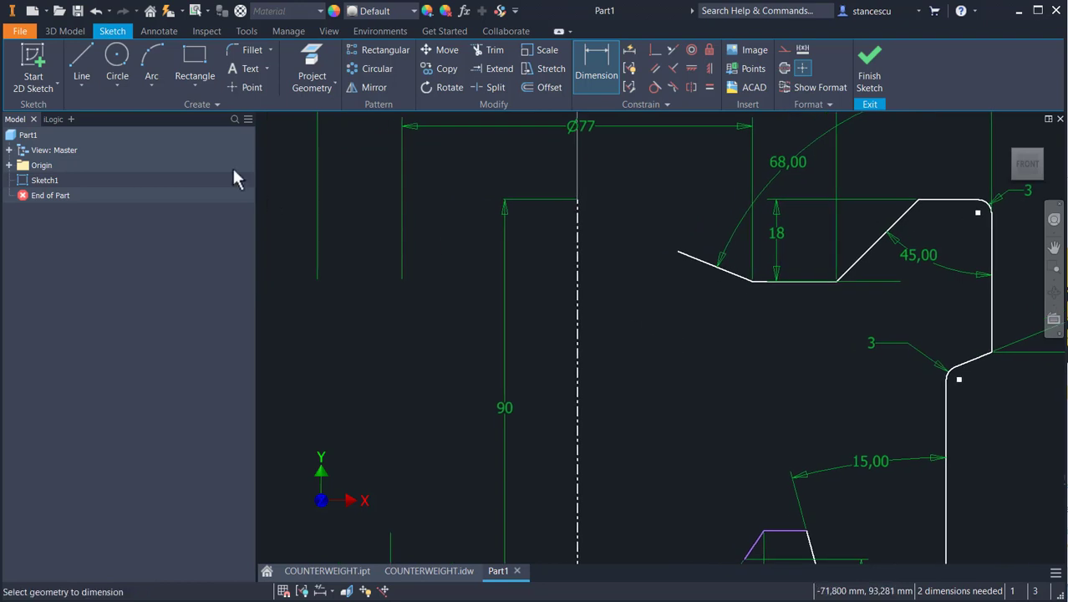
click(80, 62)
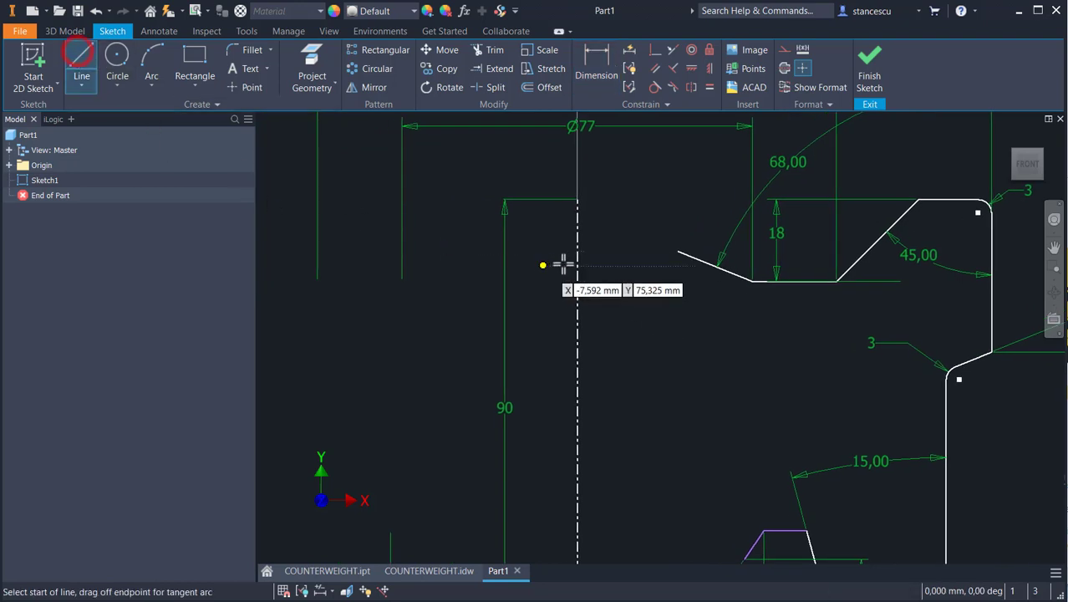
click(678, 250)
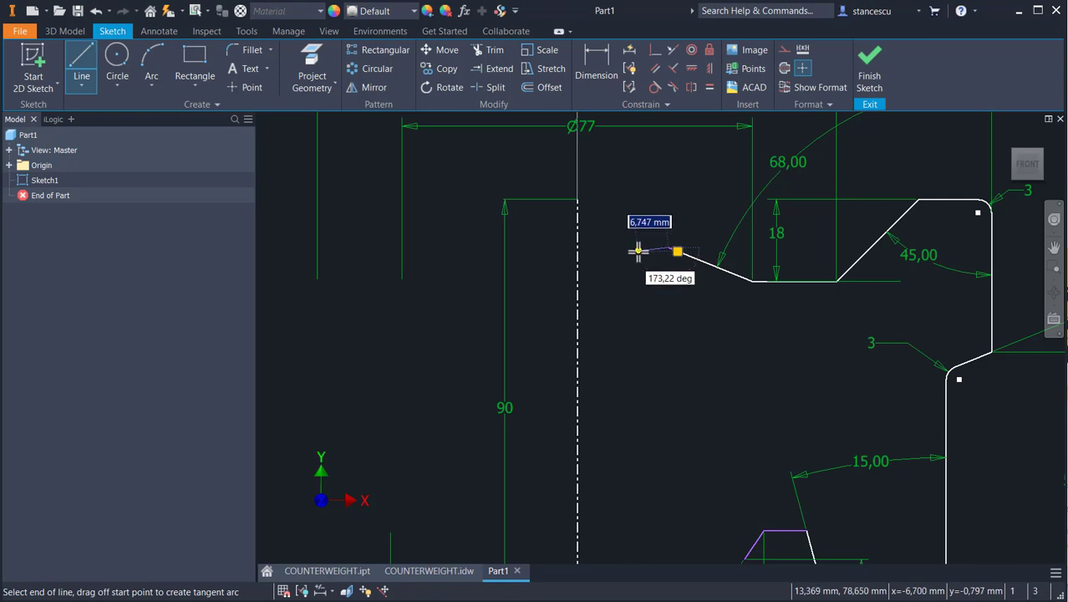
key(Escape)
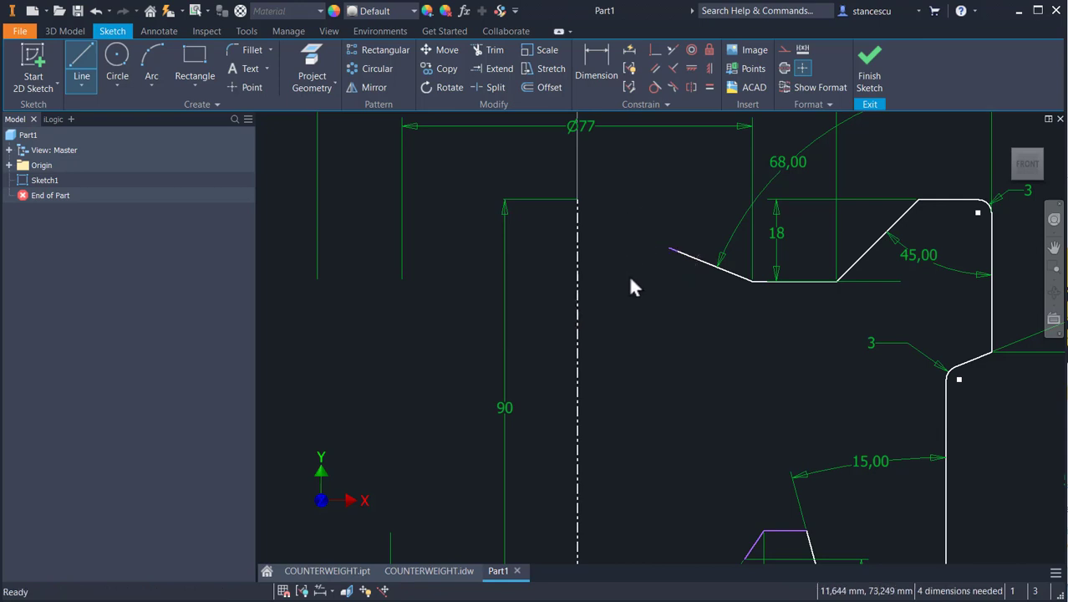
key(ctrl+z)
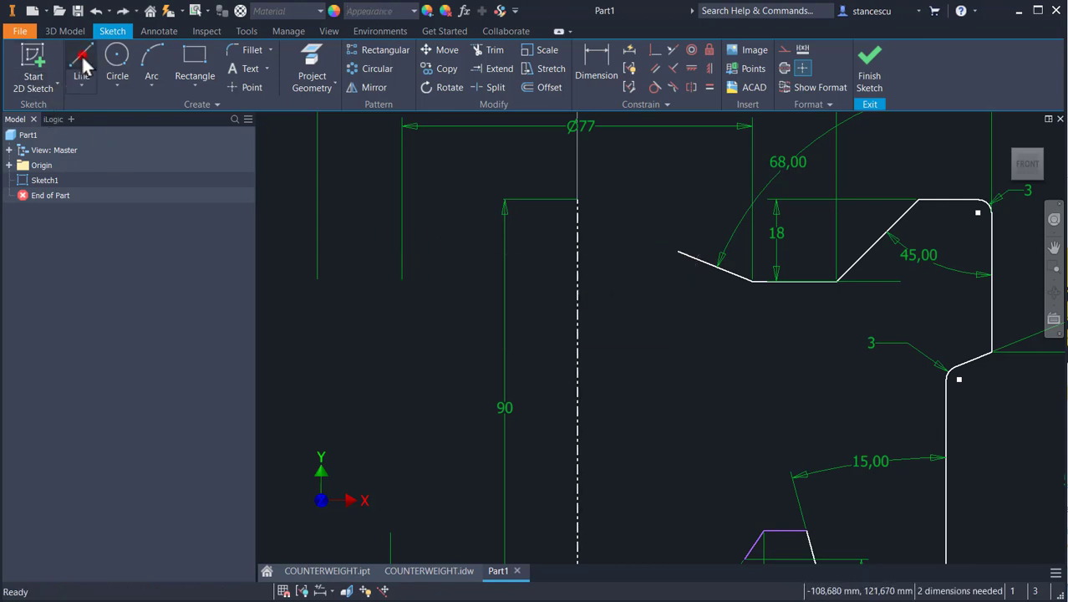
From the upper slope's free end, draw connected lines: horizontal inward about 7.2 mm, vertical down about 6.7 mm, and horizontal outward about 7.2 mm.
click(81, 63)
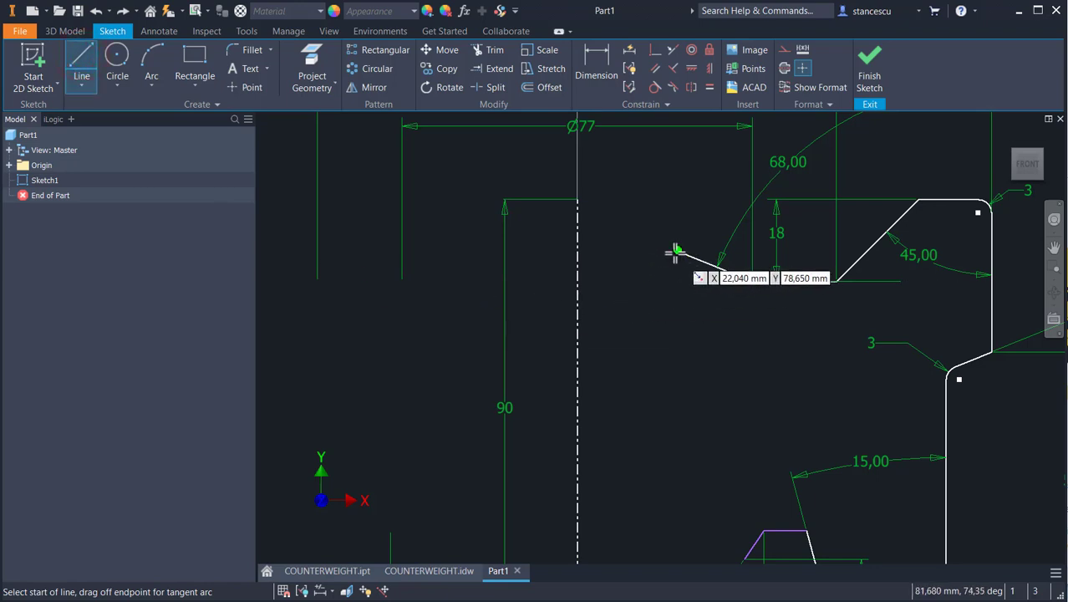
click(677, 252)
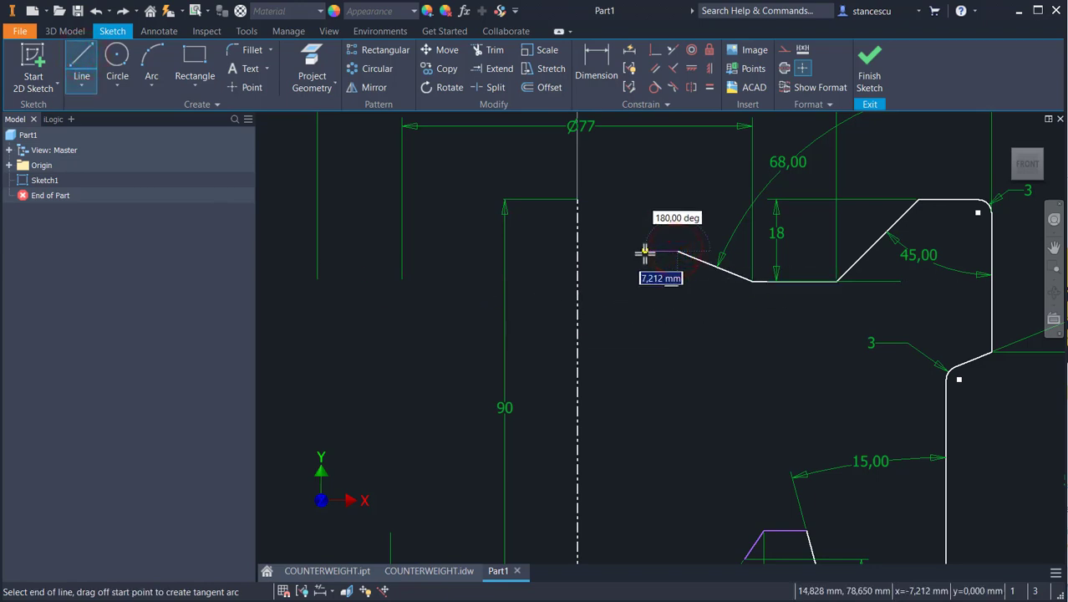
click(645, 251)
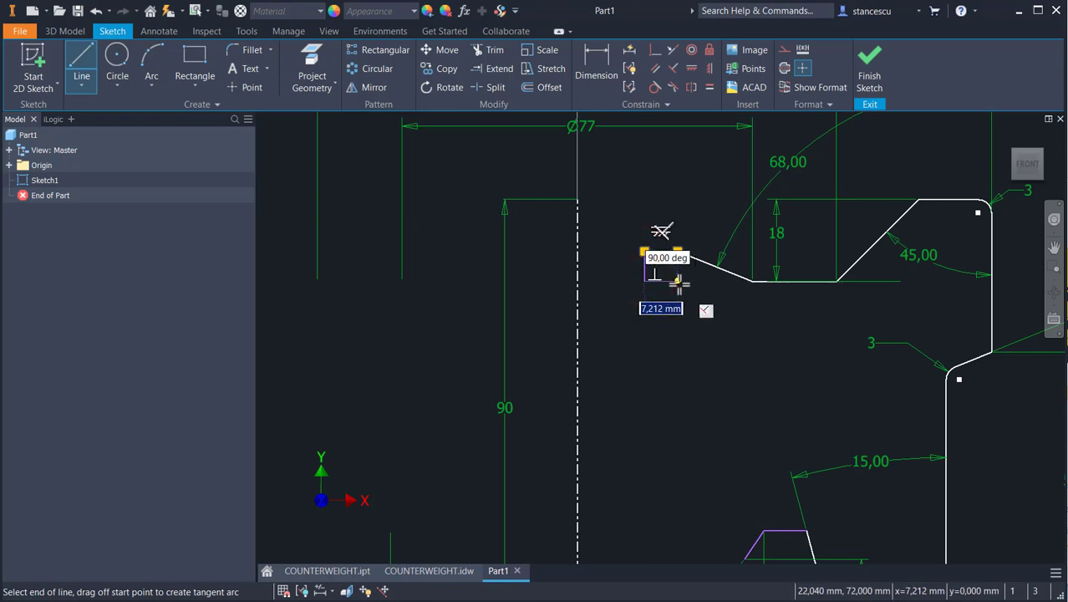
click(677, 283)
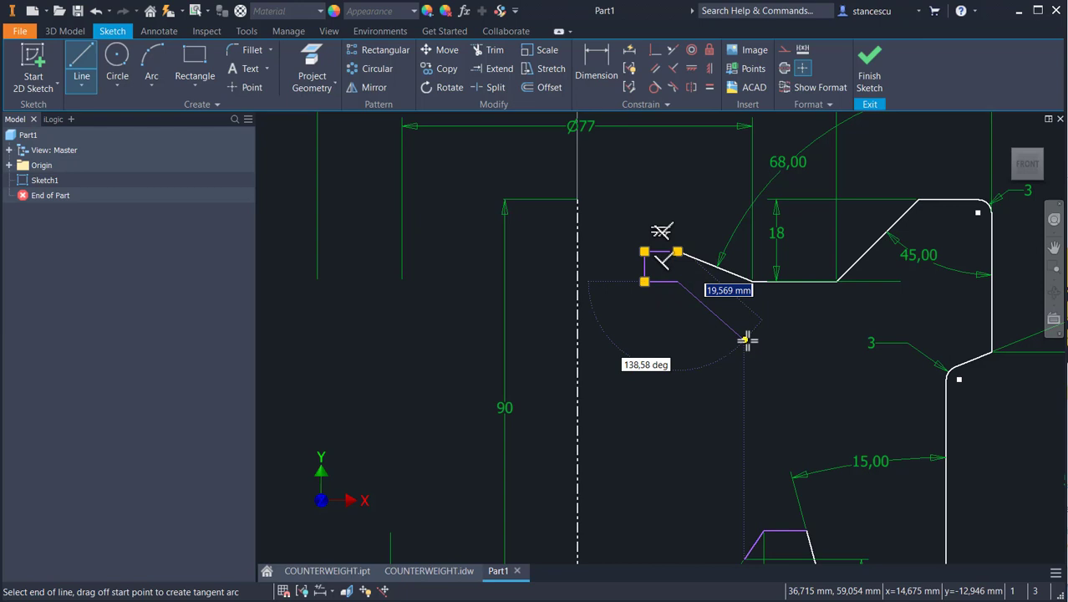
Continue the profile with an outward slope about 19.6 mm, a steeper slope, tangent arc, inward slope, short slope about 7.2 mm, and vertical about 7.4 mm.
click(746, 340)
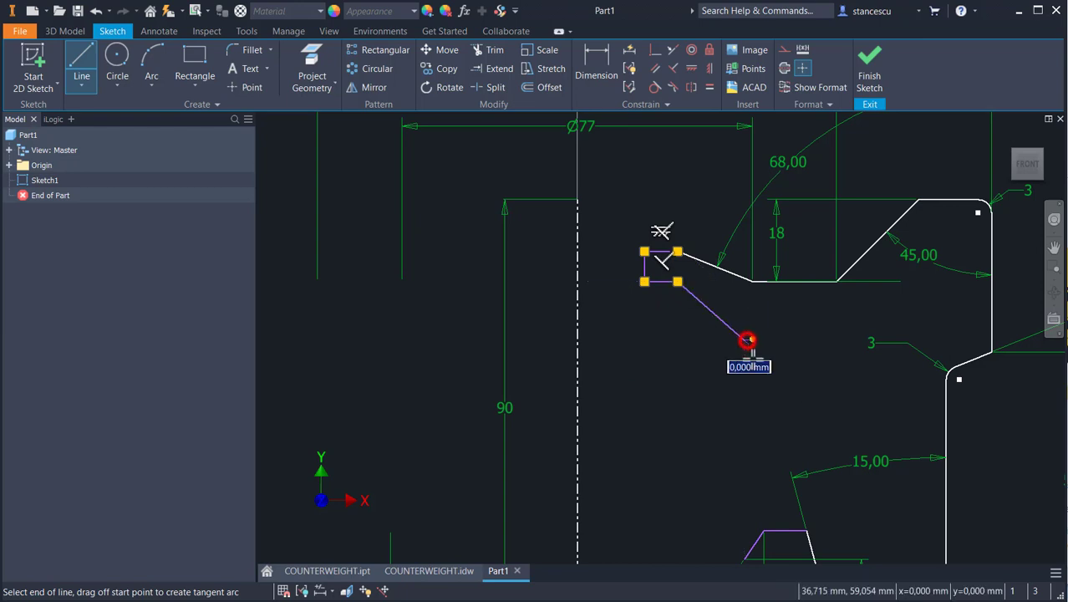
click(771, 406)
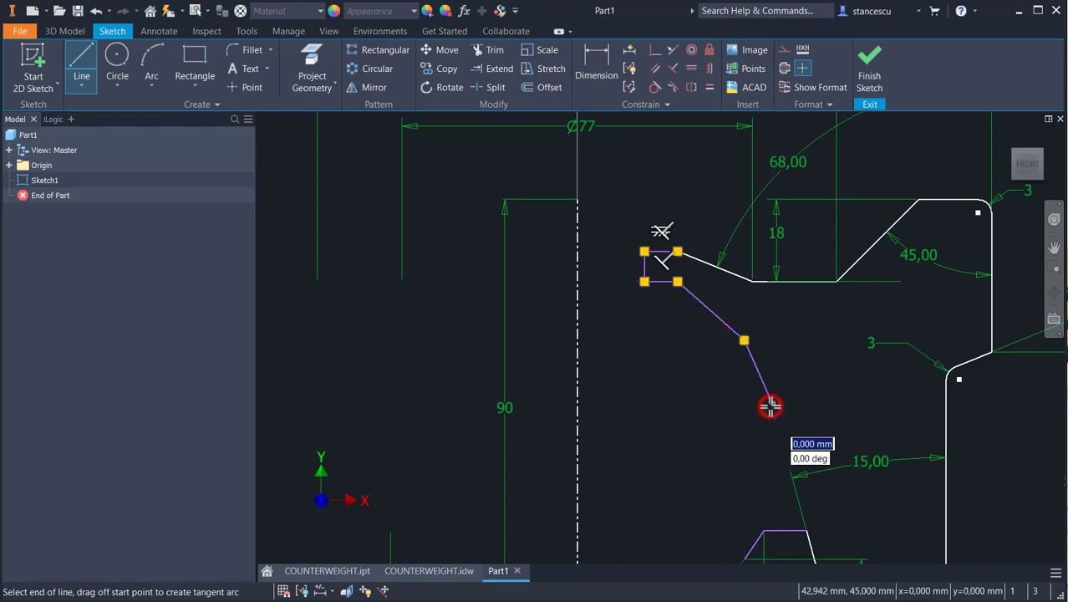
drag(772, 403, 754, 458)
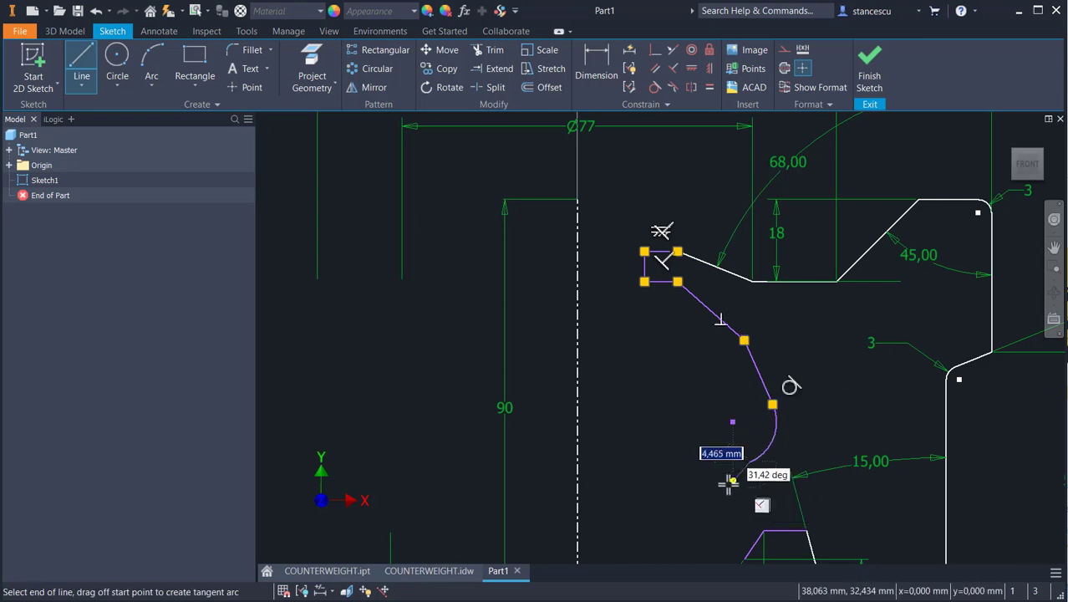
click(671, 499)
middle_drag(672, 496, 652, 299)
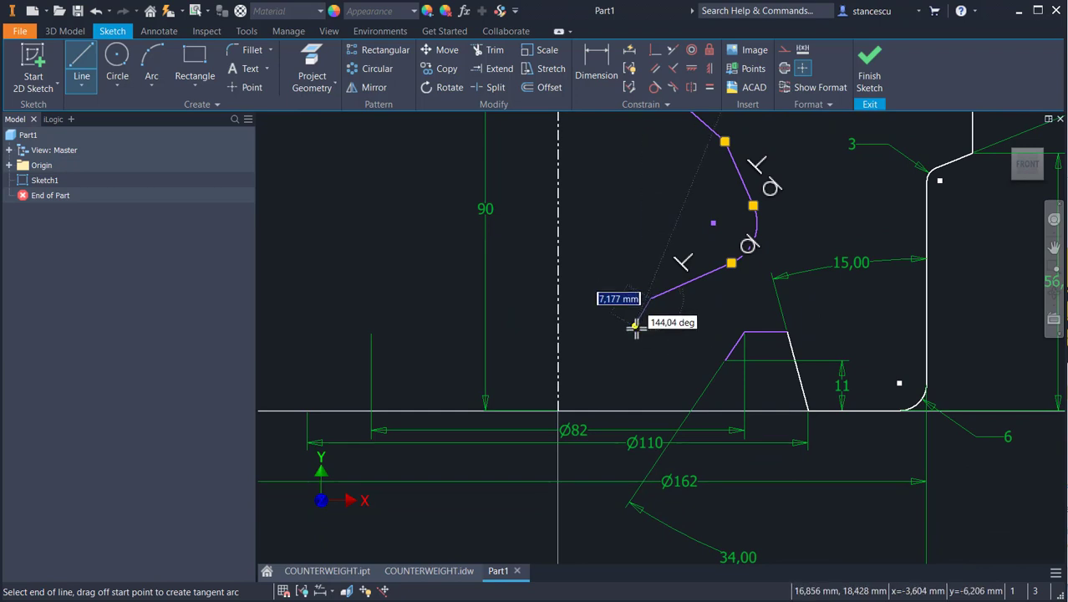
click(635, 326)
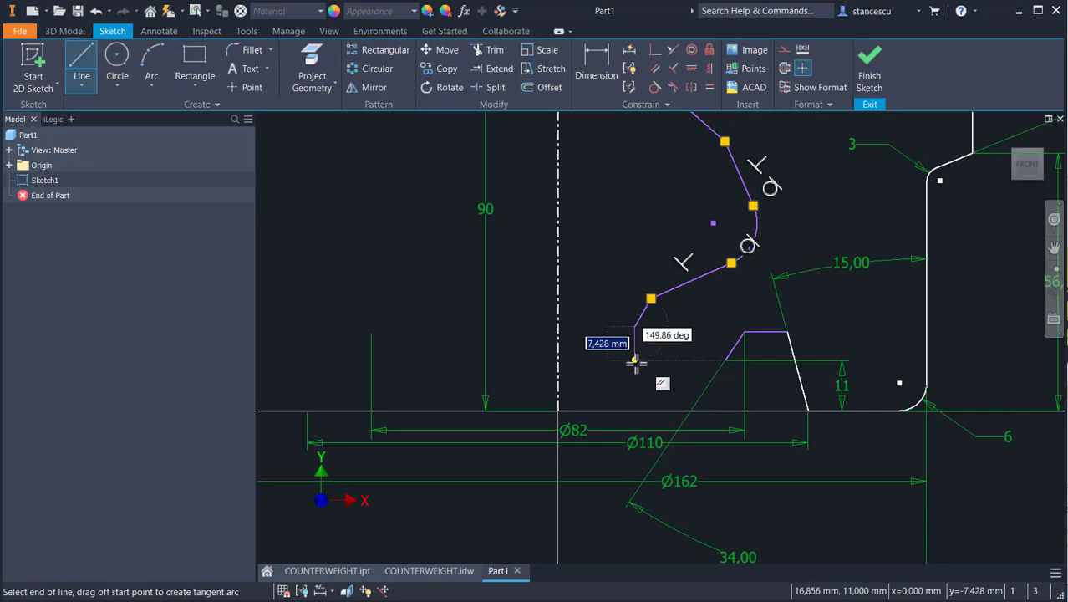
click(635, 359)
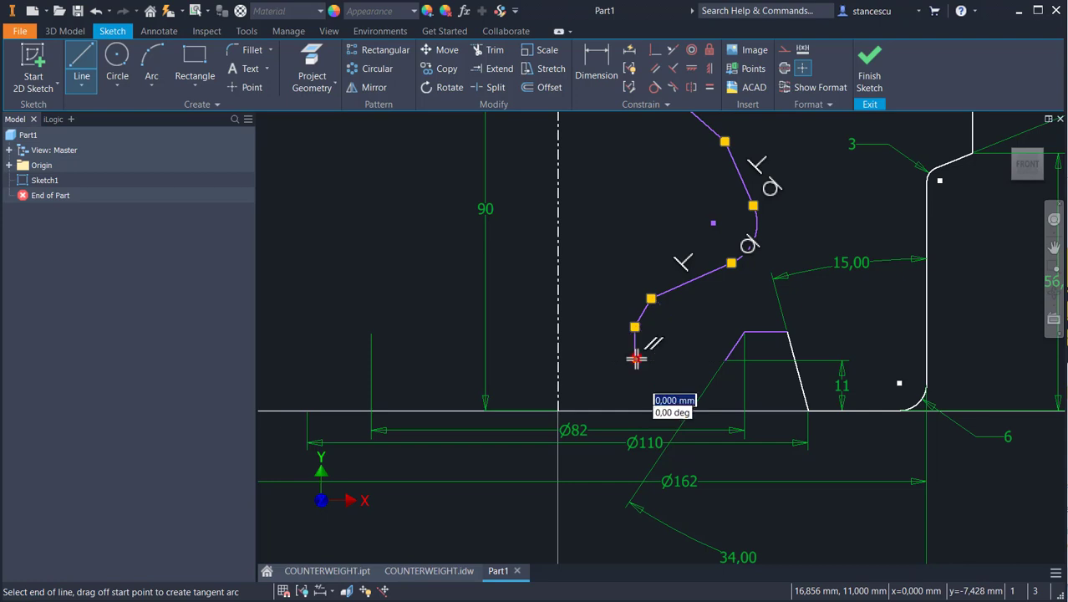
key(Escape)
Check detail D and section B-B in COUNTERWEIGHT.idw, and vertically align the outer ends of the inner tip's two horizontal lines in Part1.
middle_drag(631, 286, 669, 429)
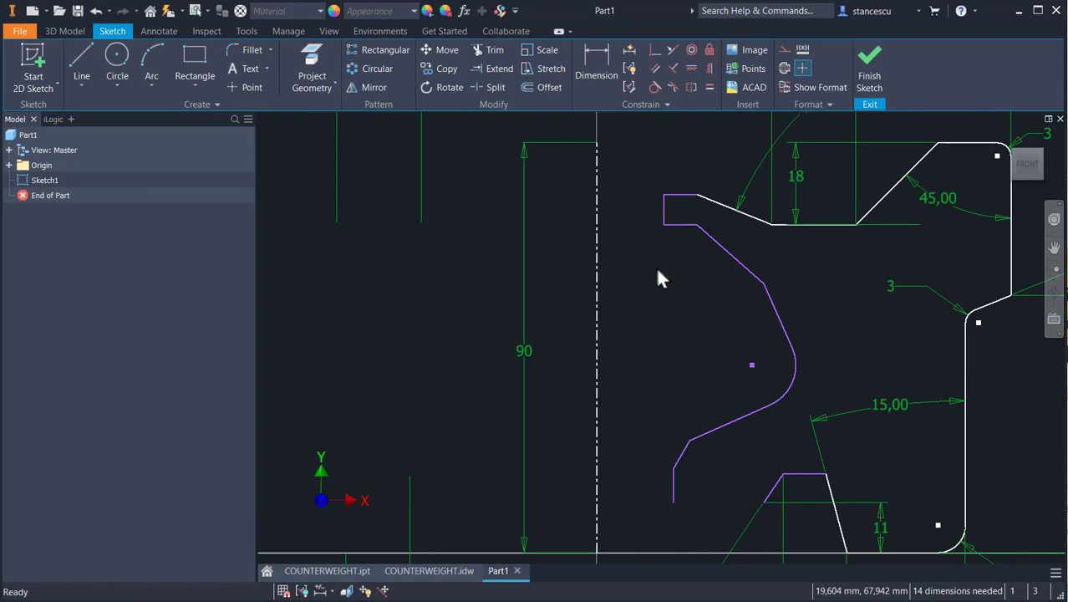
click(410, 572)
middle_drag(827, 356, 738, 405)
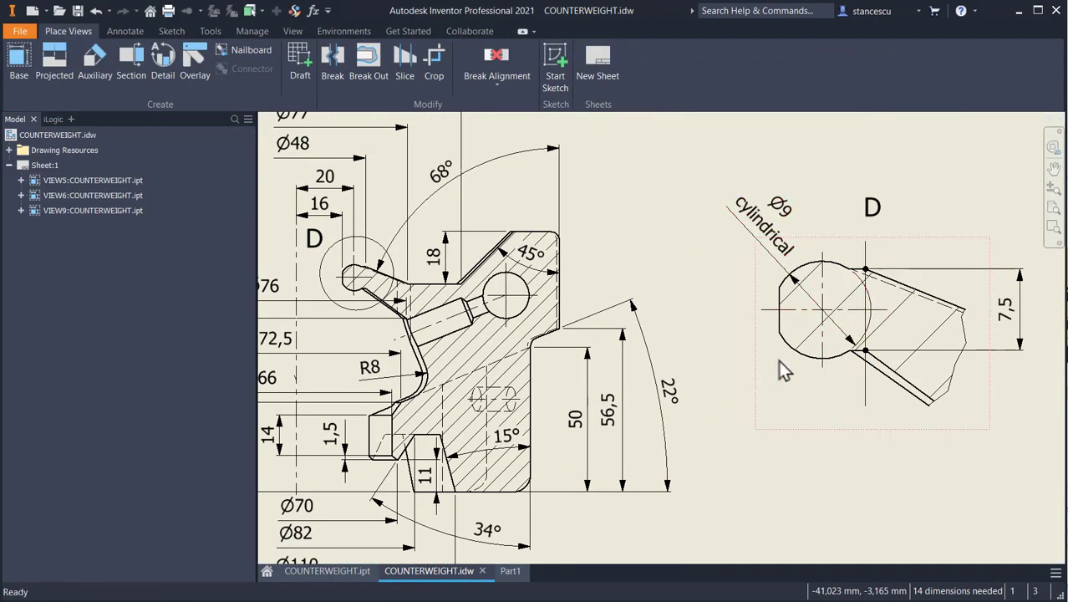
mouse_move(783, 372)
middle_down()
mouse_move(782, 227)
mouse_move(833, 193)
middle_up()
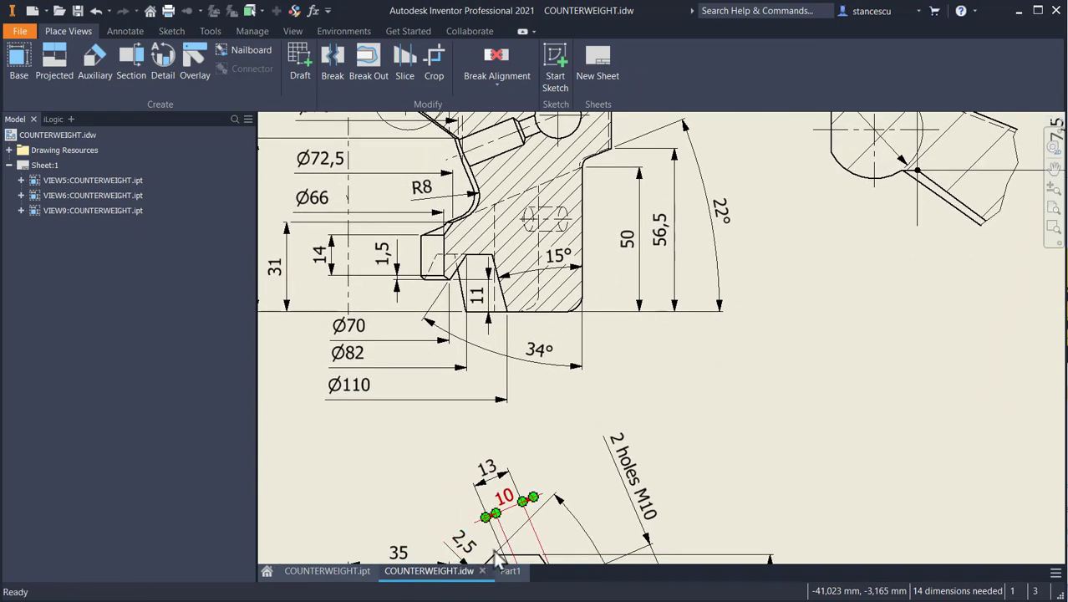
click(509, 570)
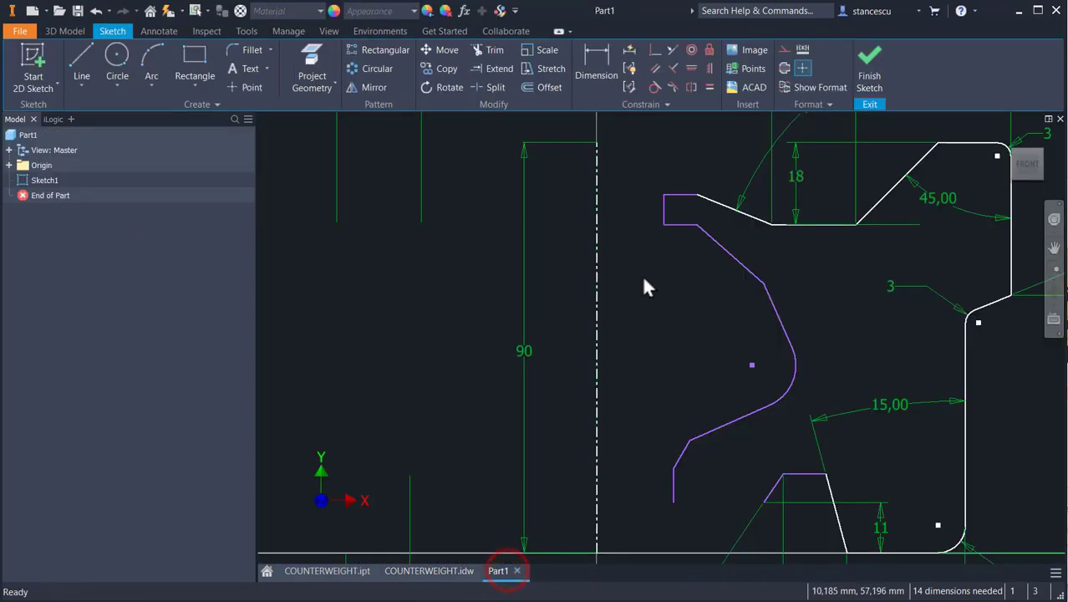
click(710, 67)
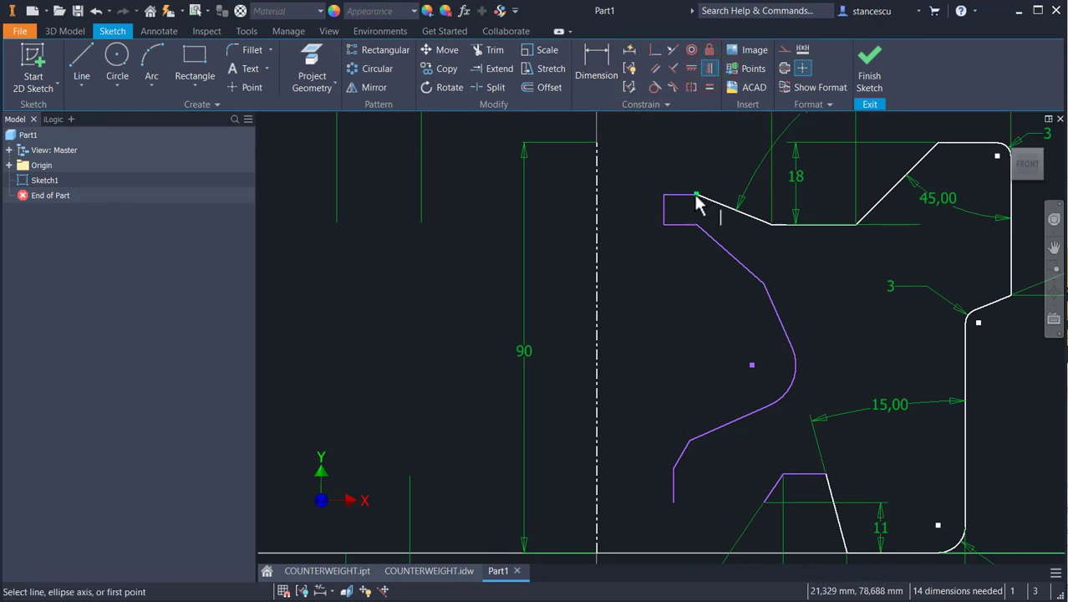
click(694, 194)
click(696, 225)
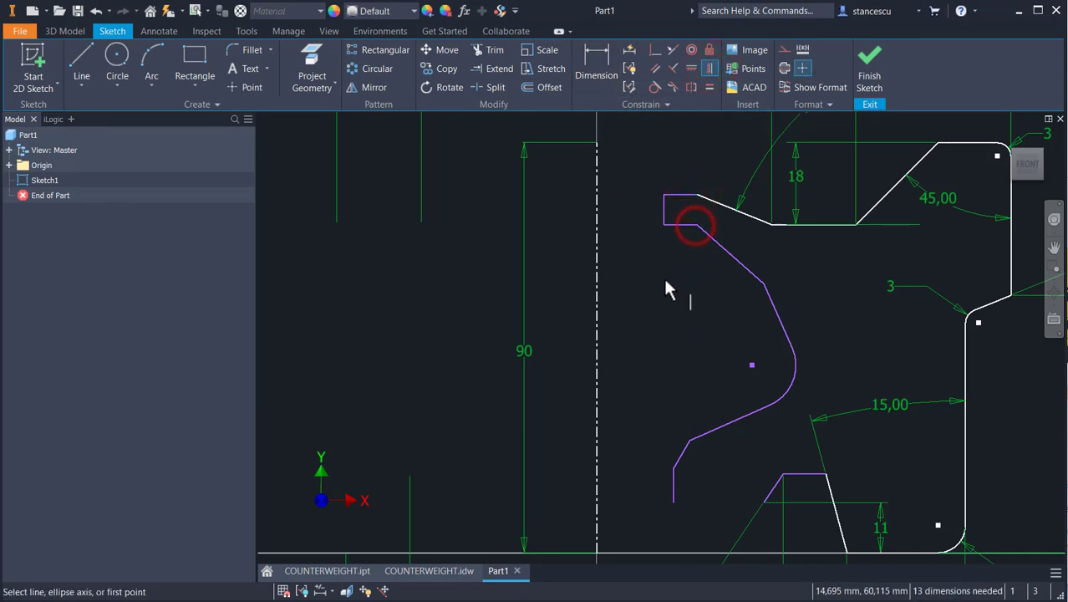
Dimension the inner tip's vertical line 20 mm from the centerline as a plain linear distance instead of a diameter.
click(589, 59)
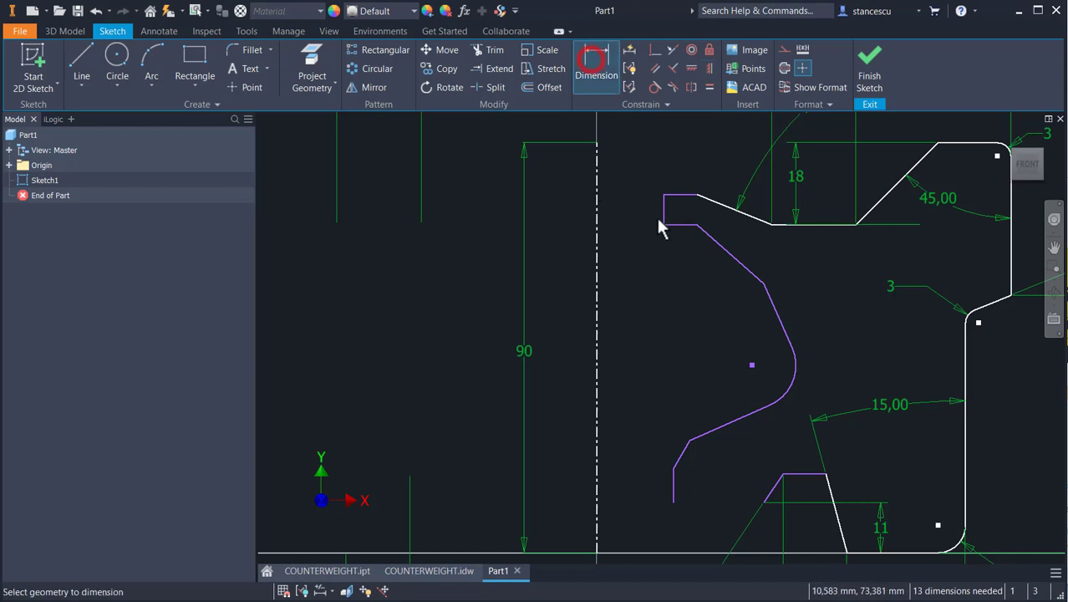
click(660, 215)
click(596, 208)
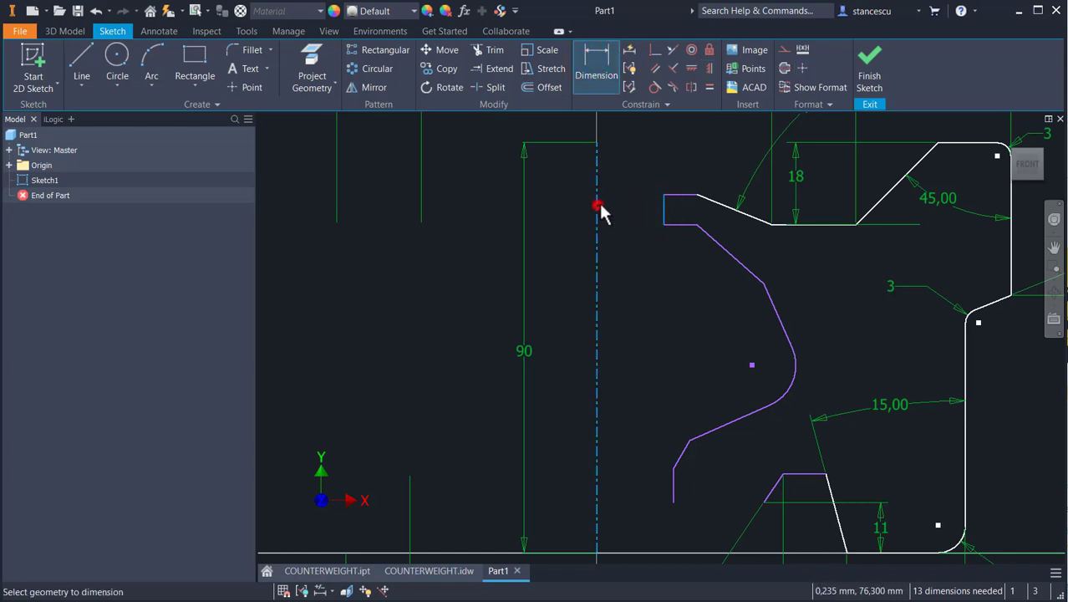
right_click(624, 173)
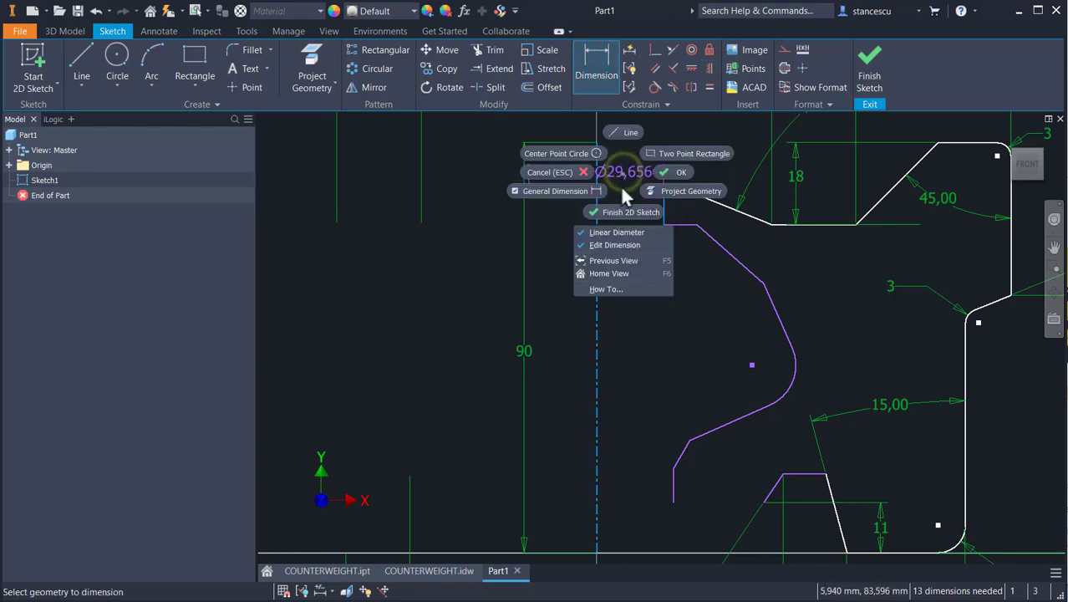
click(617, 232)
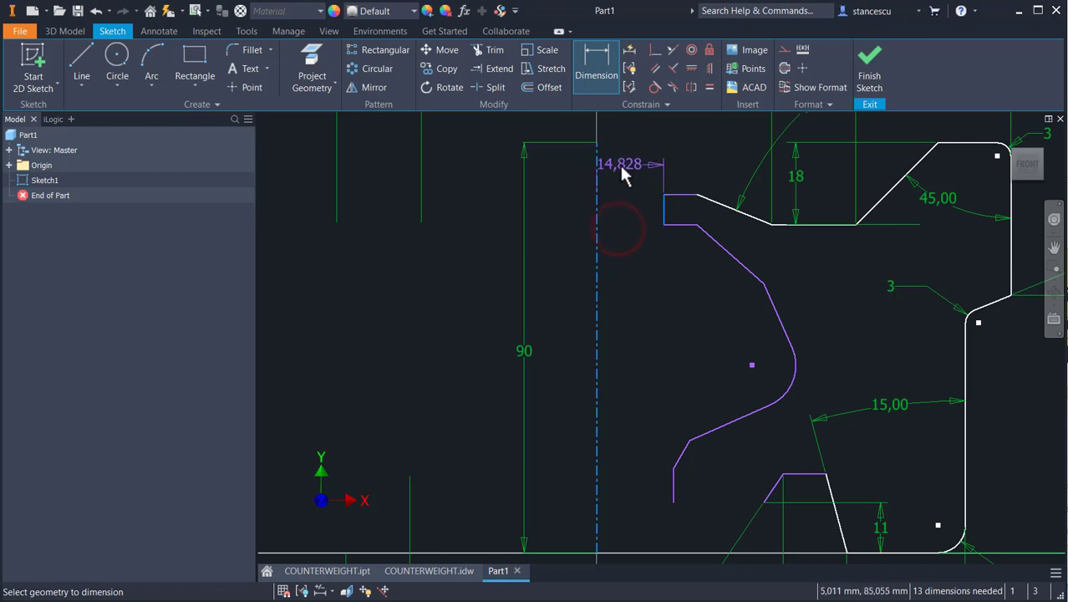
click(622, 167)
text(20)
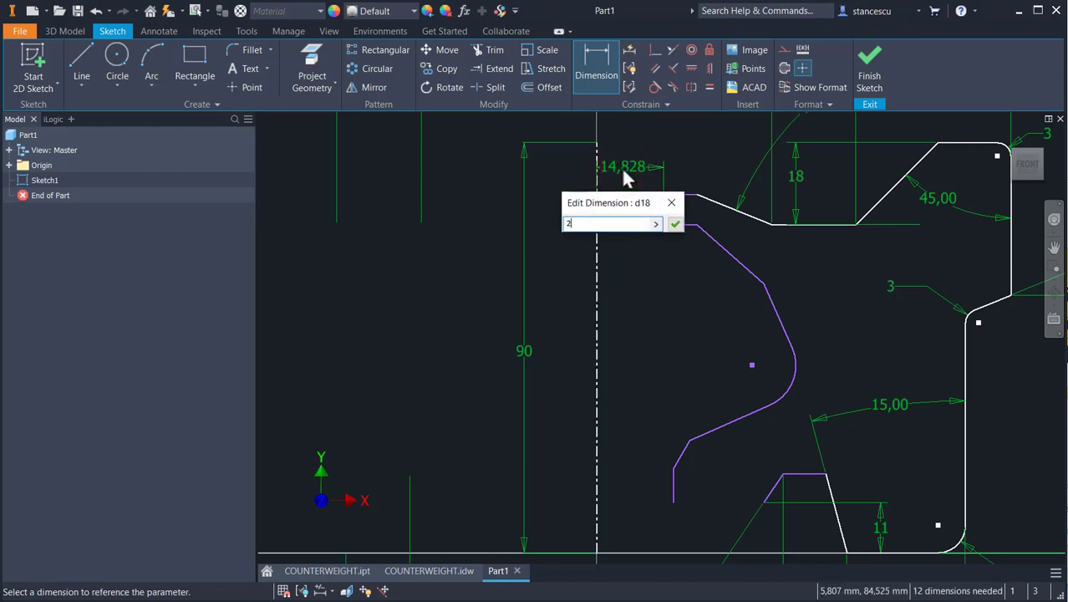
key(Return)
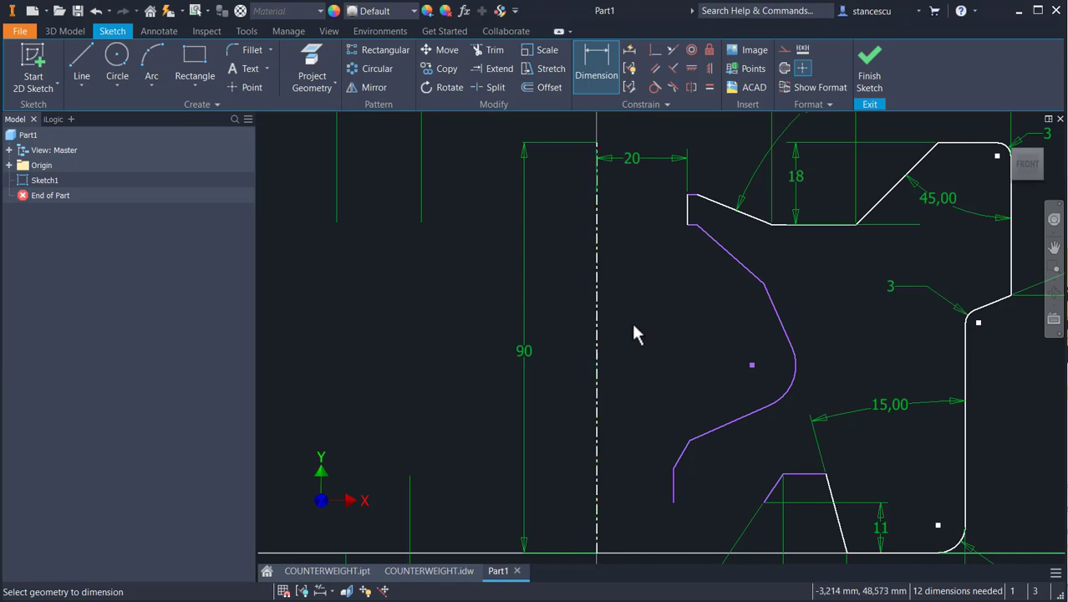
Dimension the corner between the inner profile's two upper slopes to the centerline as a 76 mm diameter.
click(762, 282)
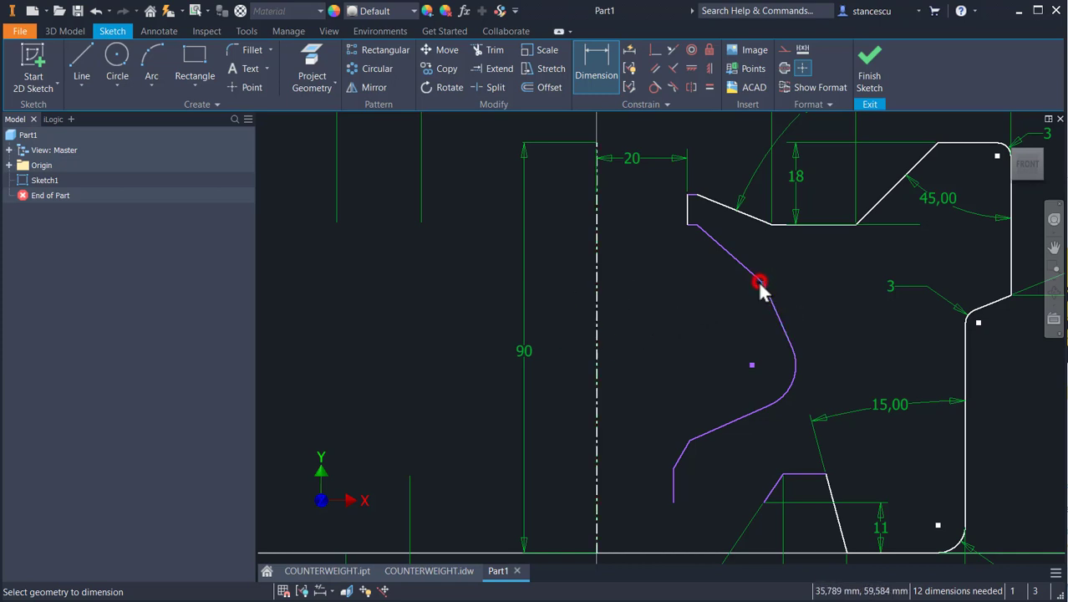
click(597, 298)
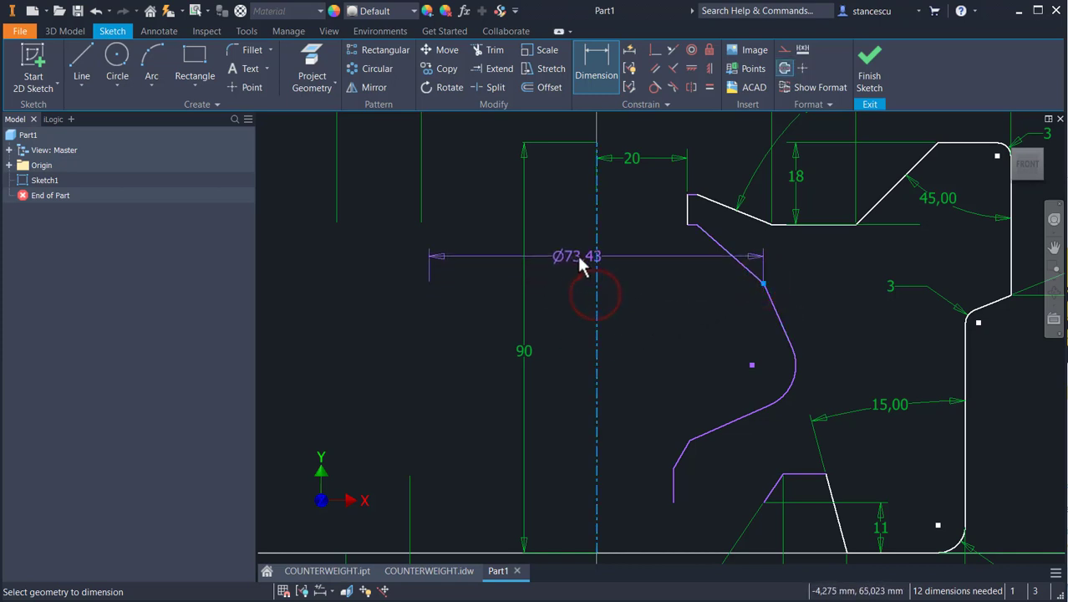
click(580, 260)
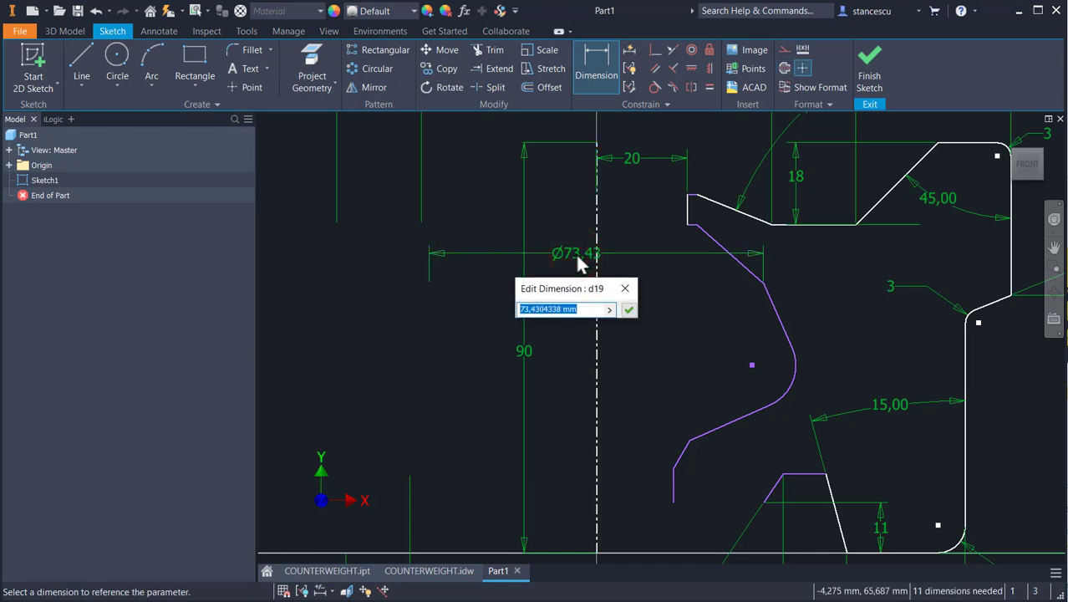
text(76)
key(Return)
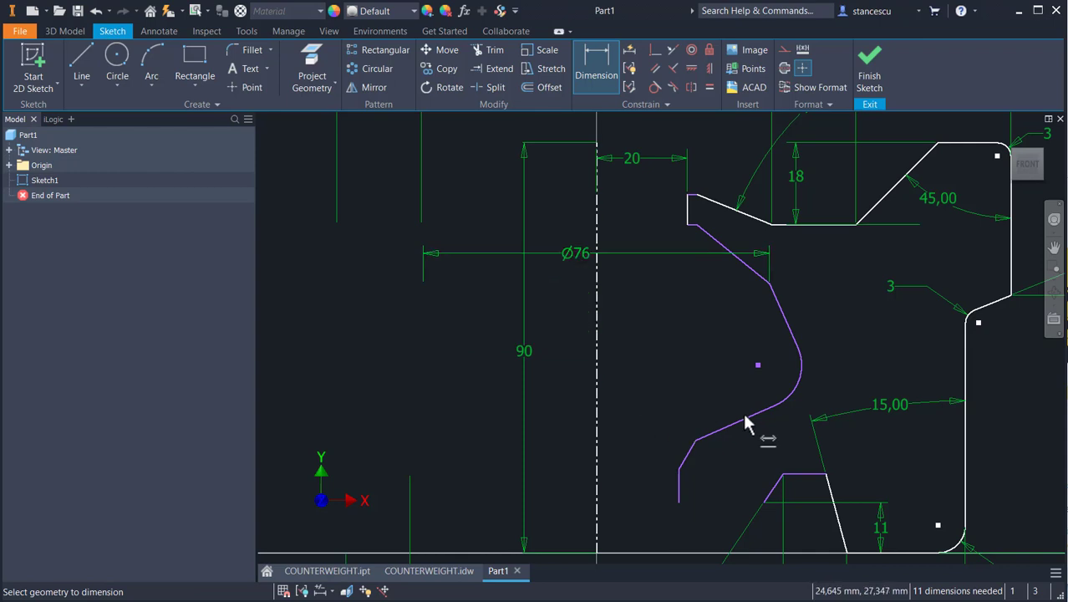
Dimension the height of the corner between the two upper inner slopes above the bottom line as 60 mm.
click(769, 285)
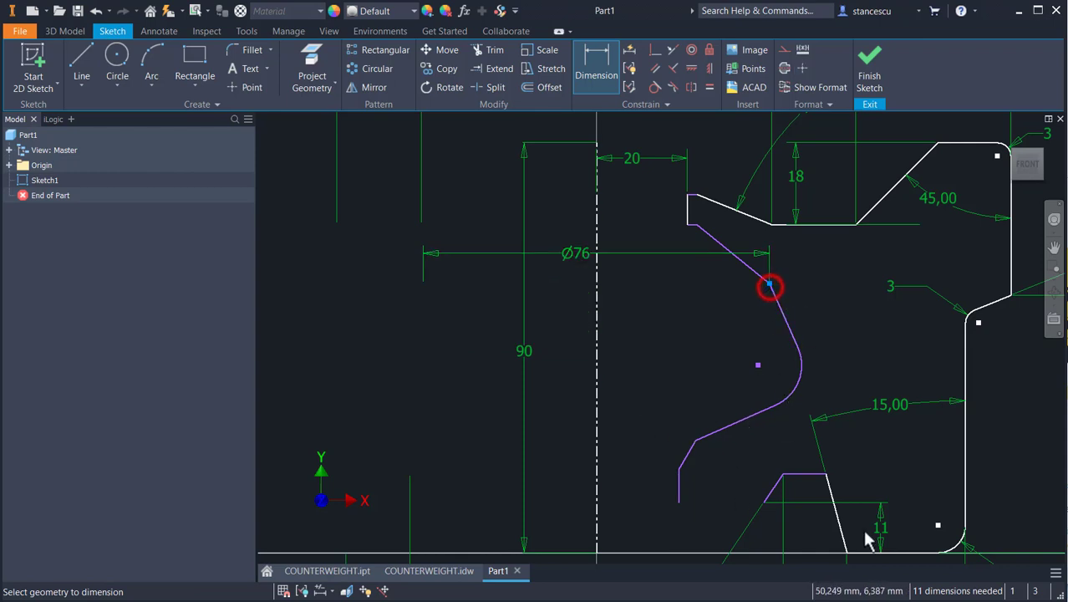
click(866, 553)
click(463, 445)
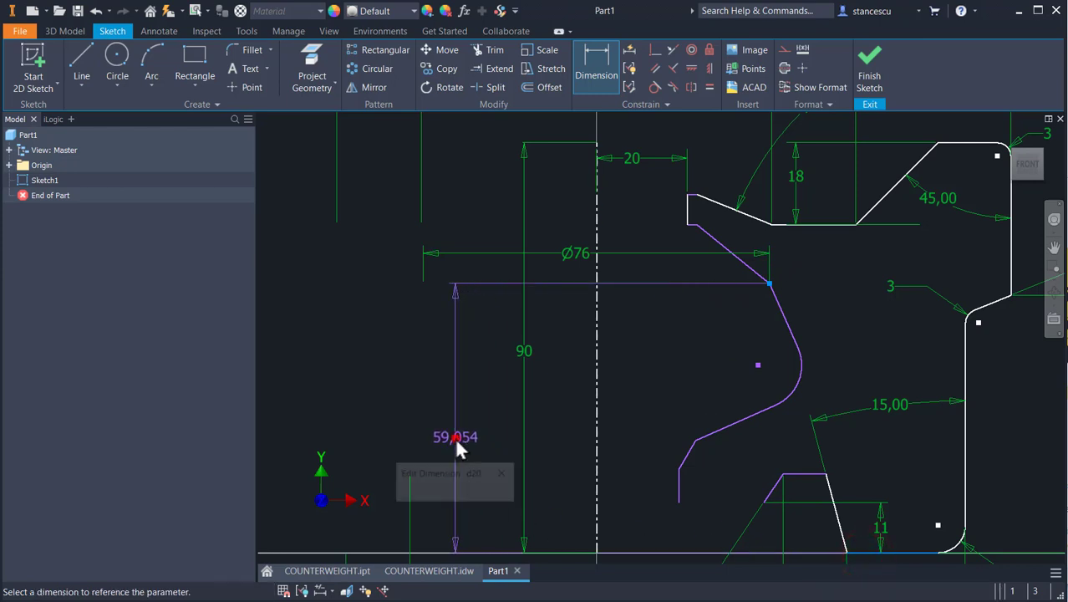
text(60)
key(Return)
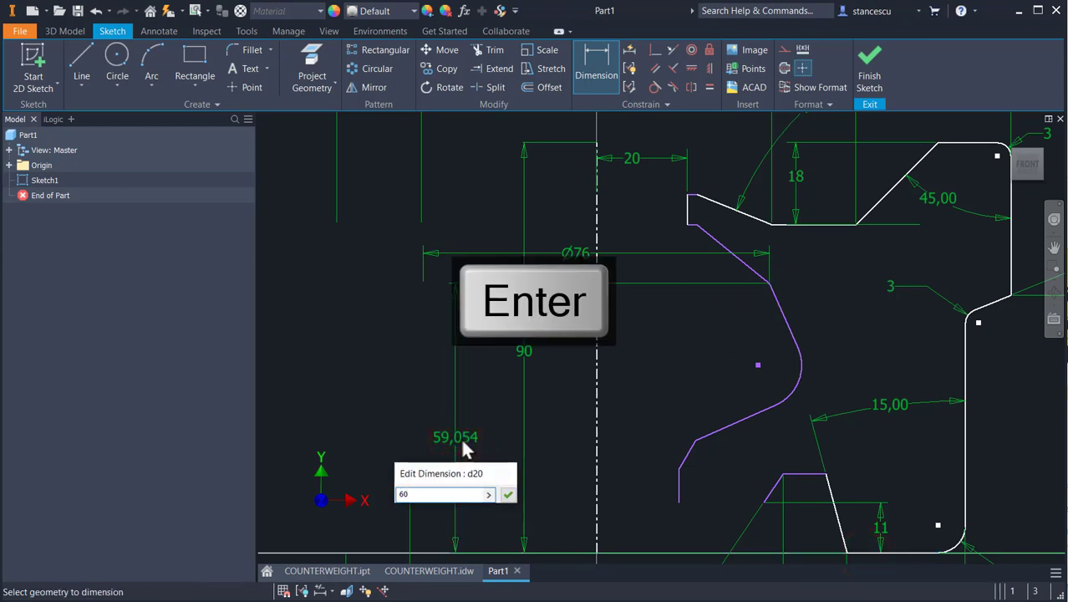
Dimension the radius of the inner profile's tangent arc as 8 mm.
click(800, 386)
click(779, 378)
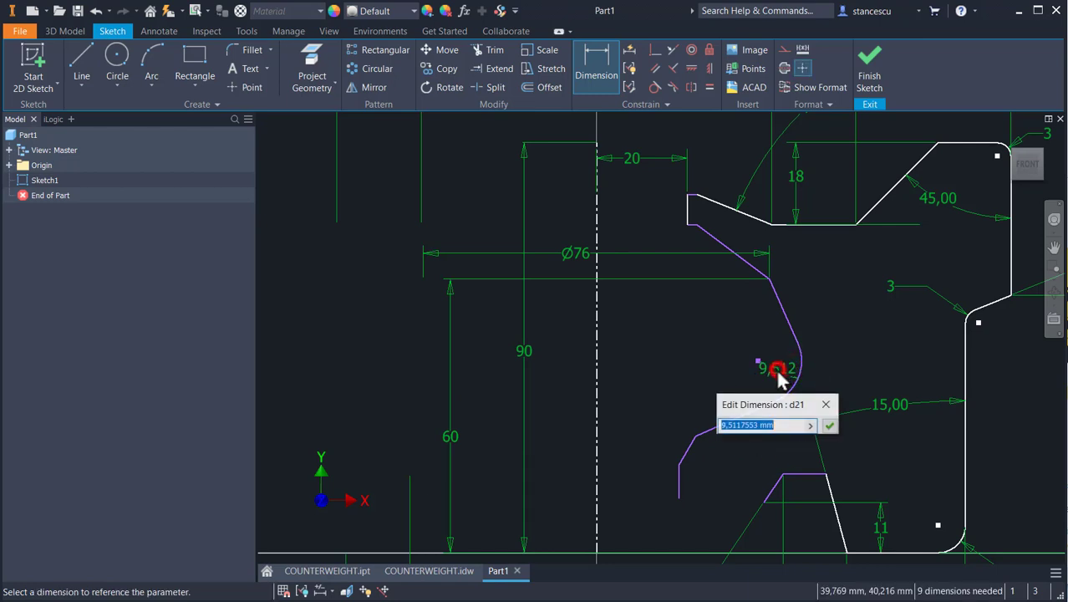
text(8)
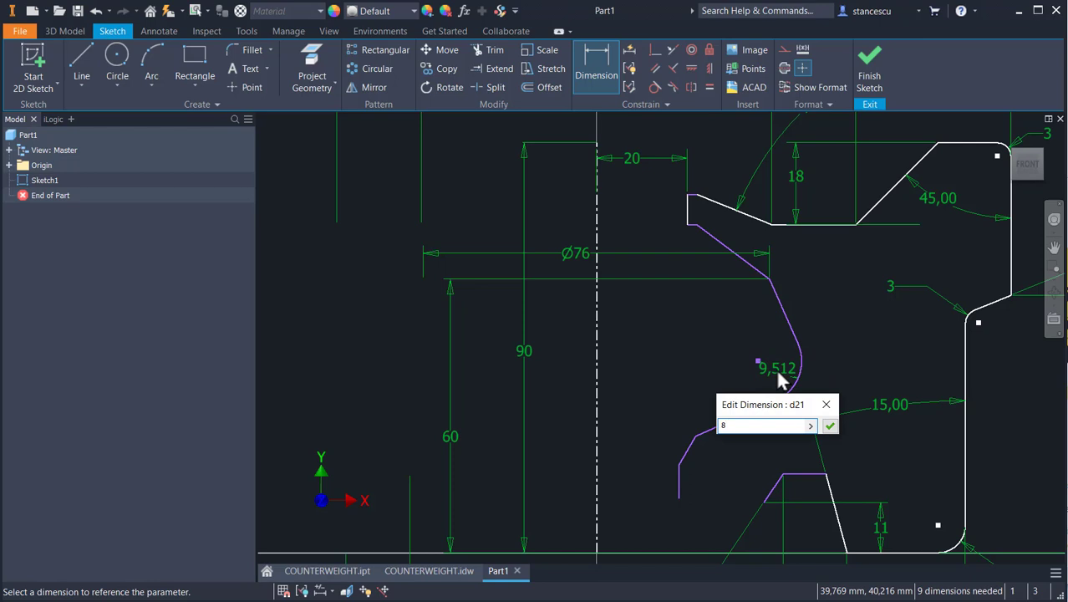
key(Return)
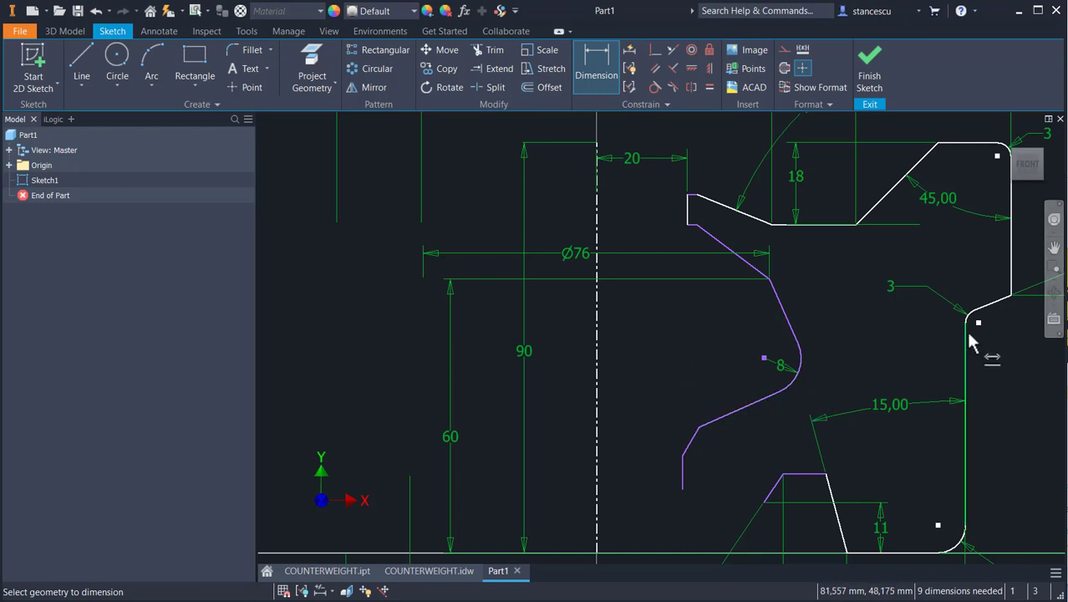
Check the section in COUNTERWEIGHT.idw, and in Part1 draw a line about 42 mm long from the arc's lower end to the outer vertical edge.
click(456, 573)
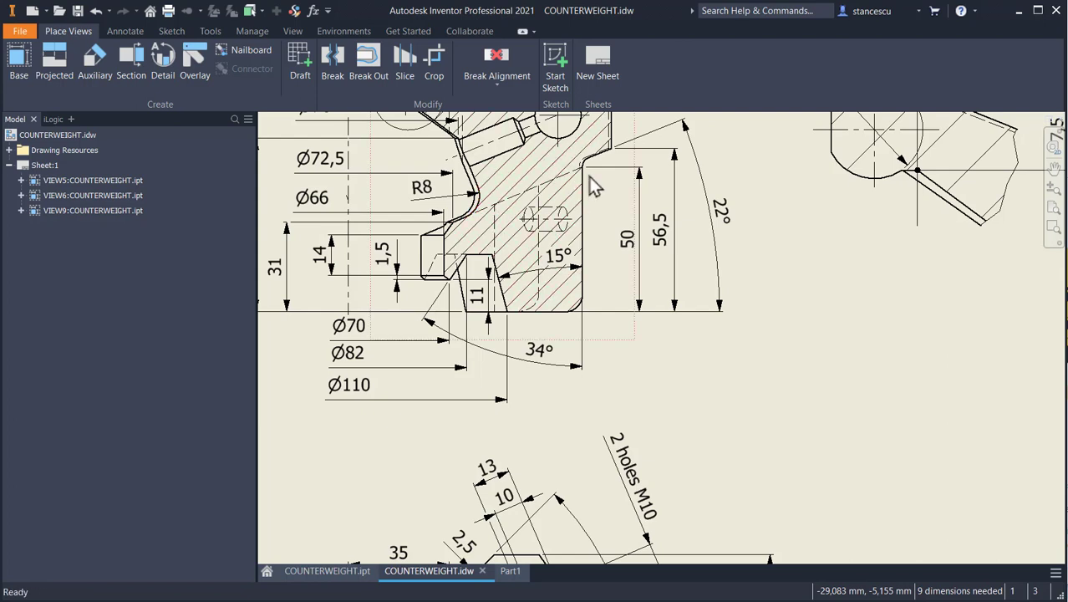
click(509, 570)
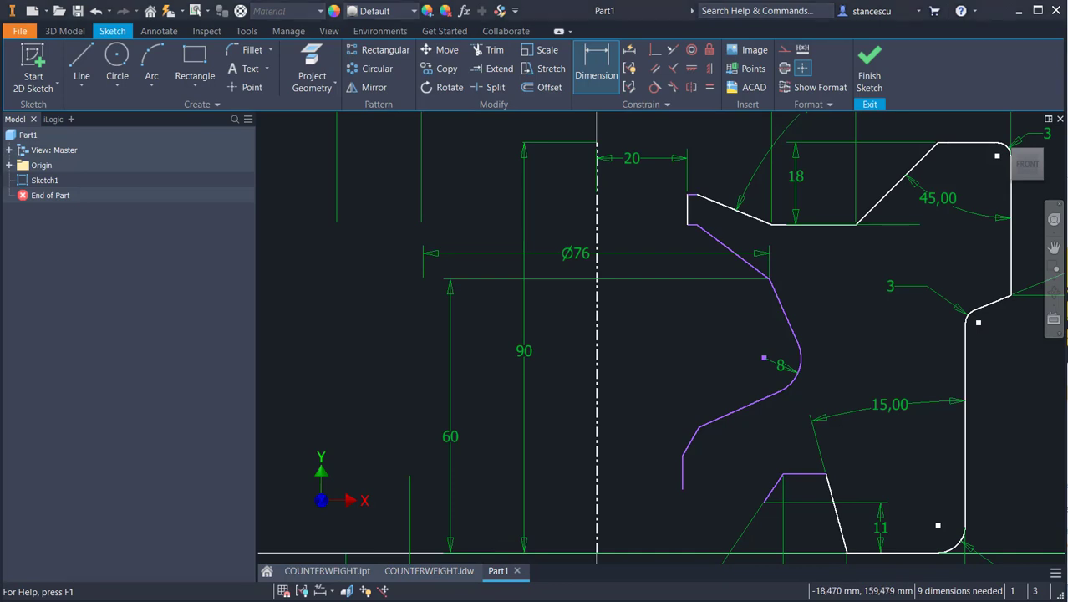
click(81, 63)
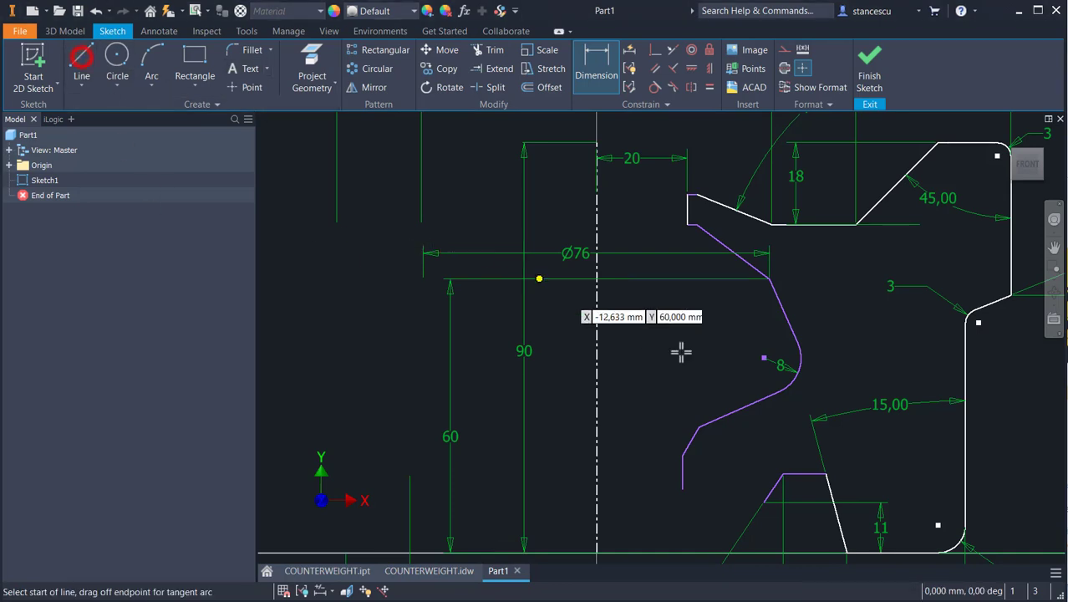
click(782, 391)
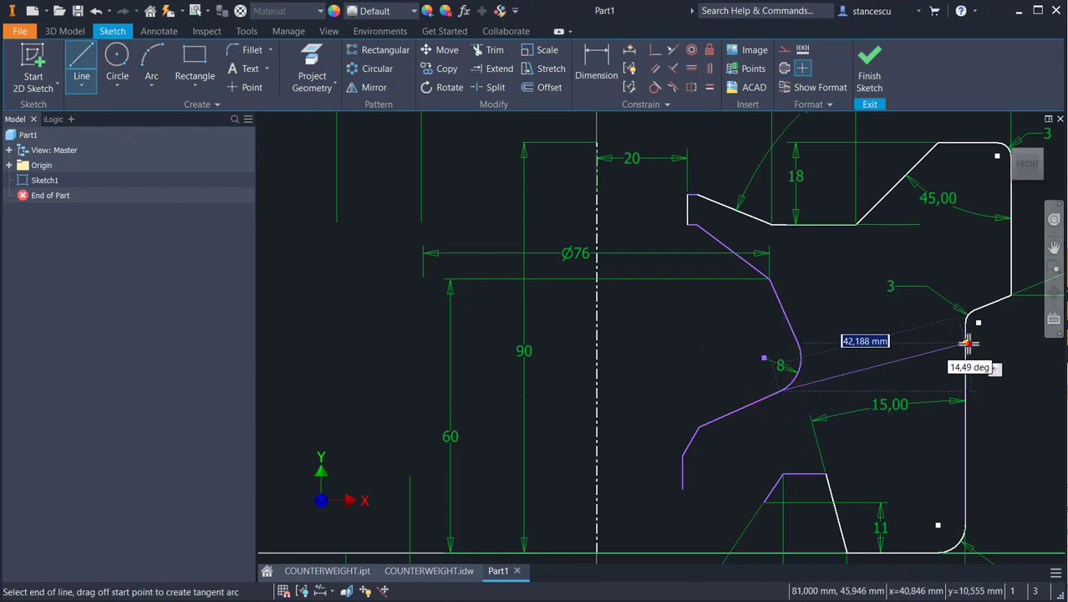
click(965, 343)
key(Escape)
middle_drag(944, 376, 829, 305)
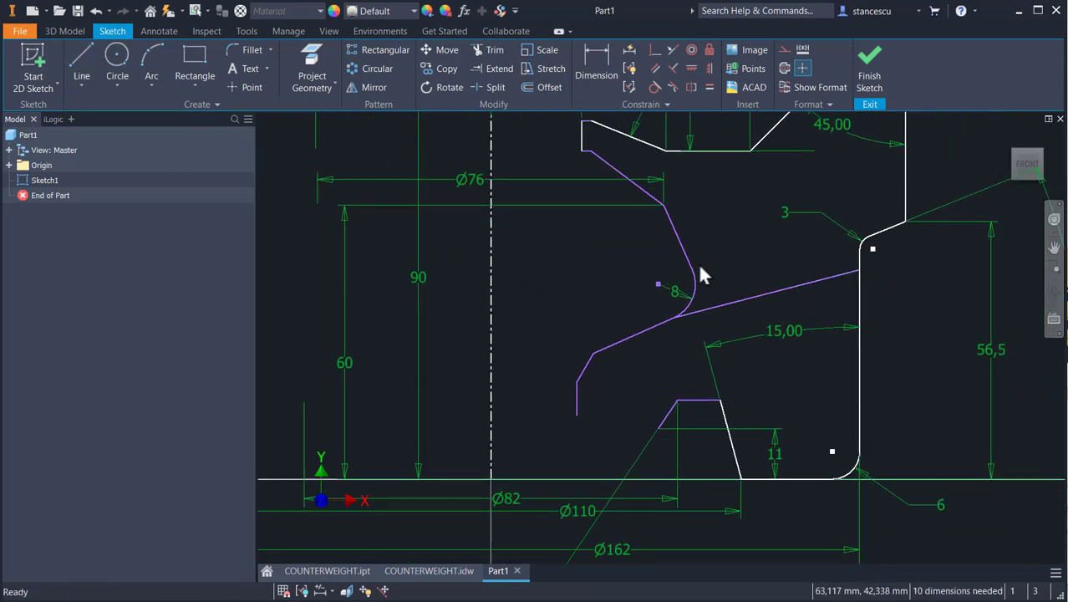
Dimension the height of the new sloping line's outer end above the bottom line as 50 mm.
click(596, 67)
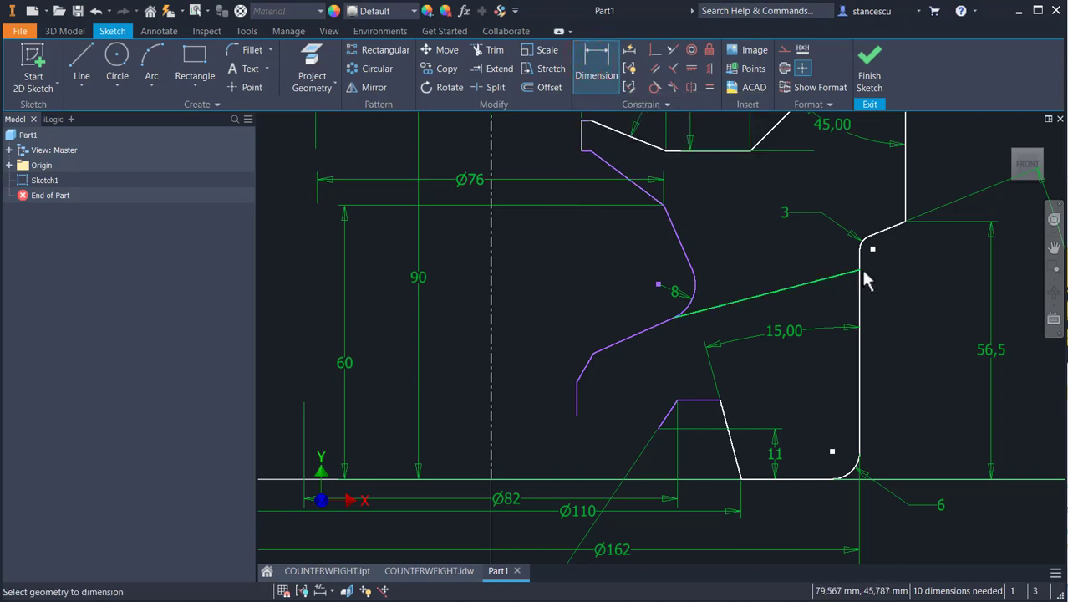
click(860, 271)
click(808, 480)
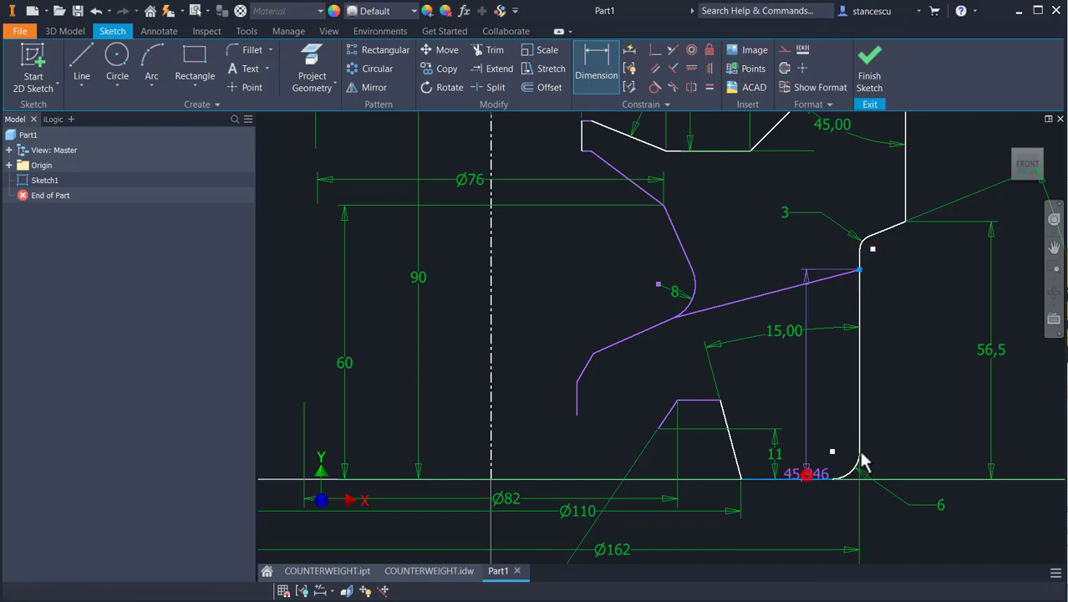
click(934, 388)
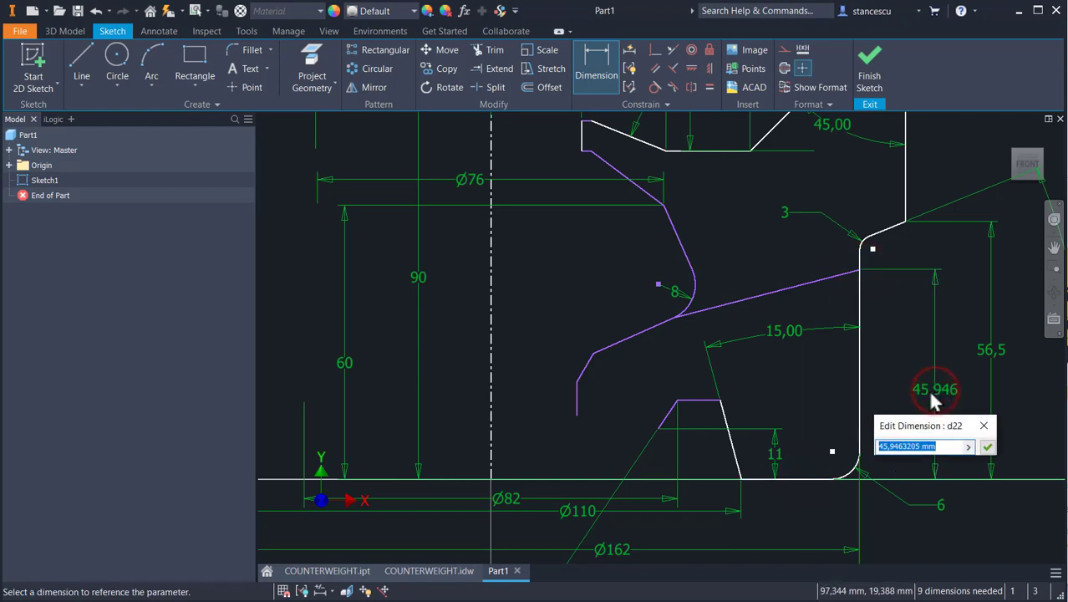
text(50)
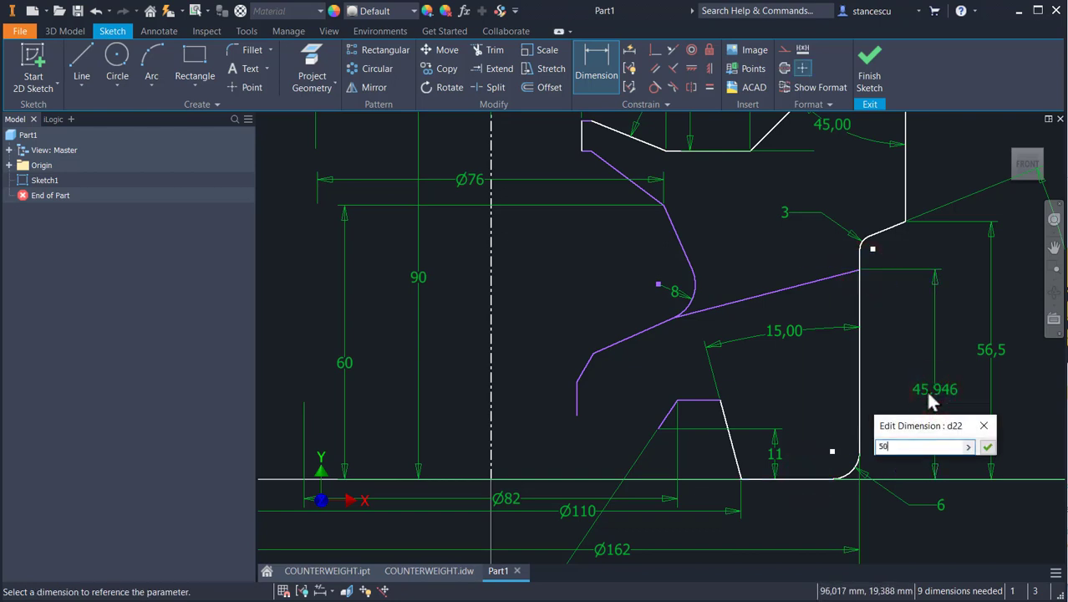
key(Return)
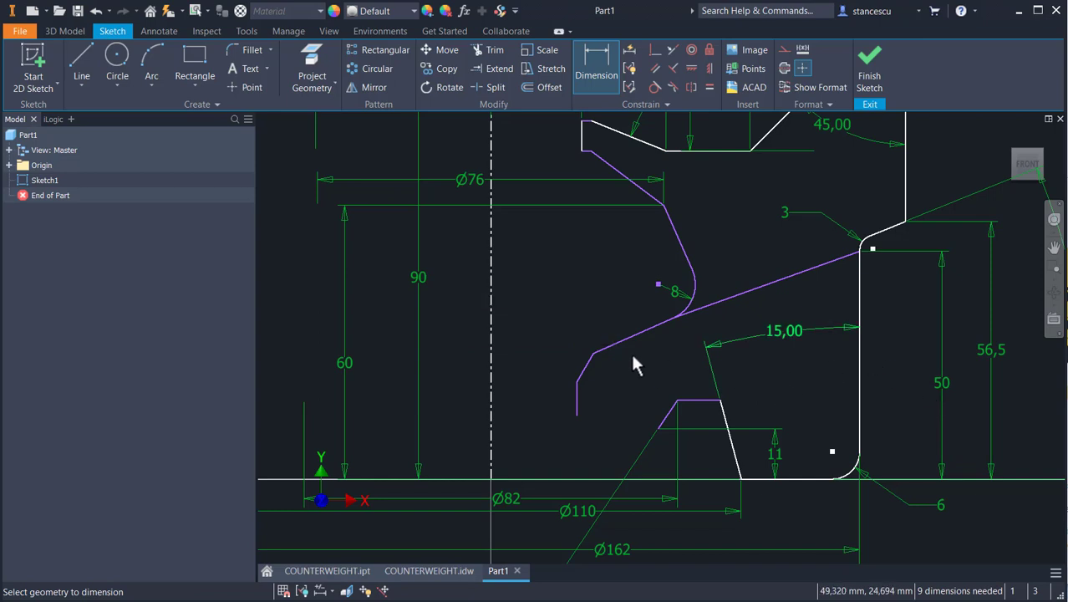
Make the new sloping line collinear with the inward slope below the R8 arc.
click(671, 50)
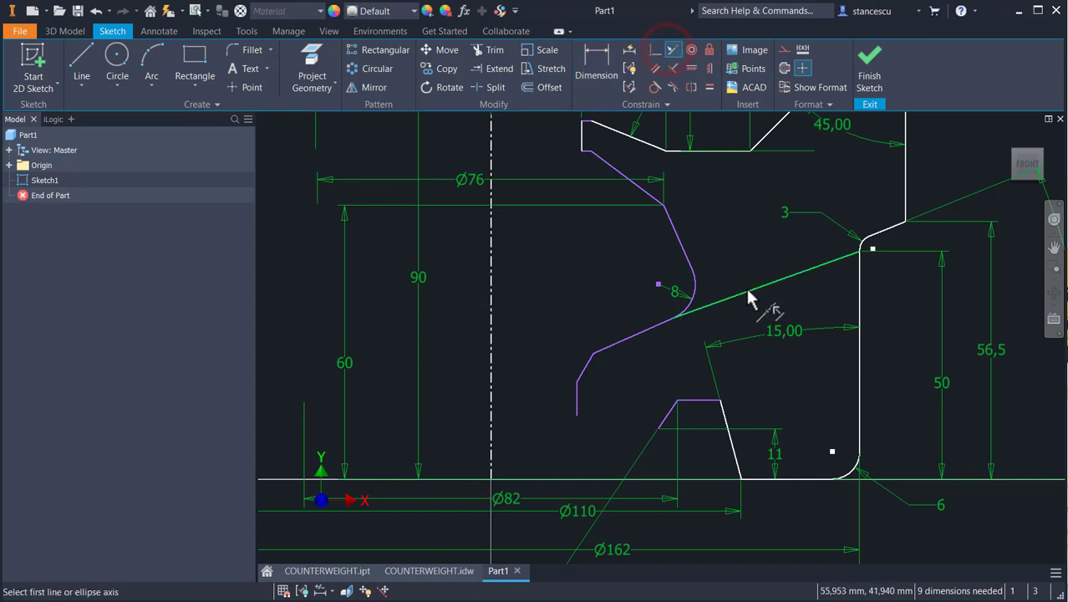
click(745, 289)
click(656, 318)
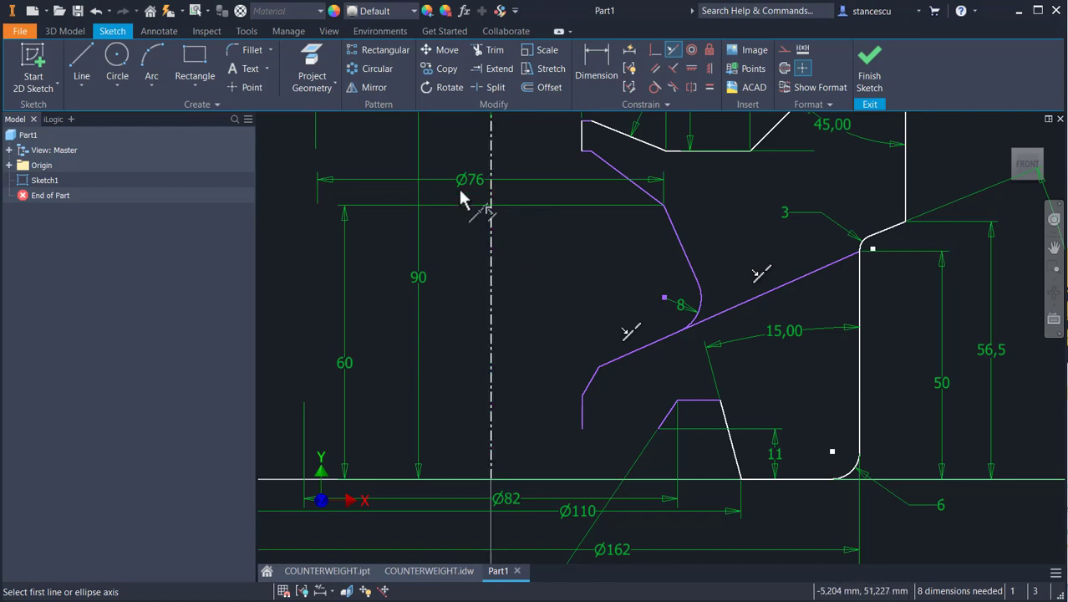
Dimension the corner between the inward slope and the short lower slope to the centerline as a 72.5 mm diameter.
click(602, 56)
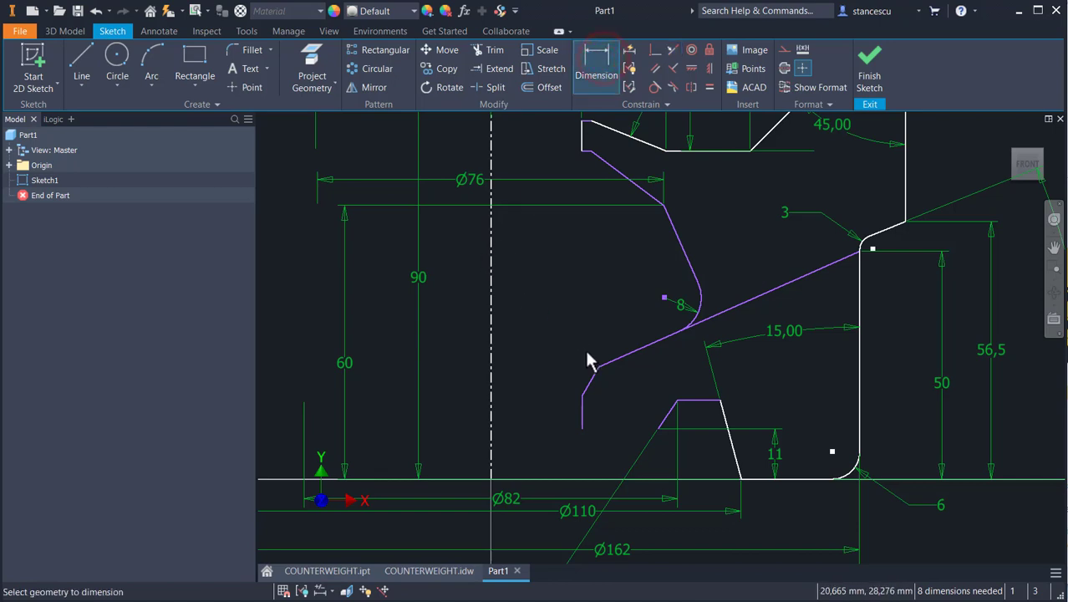
click(600, 367)
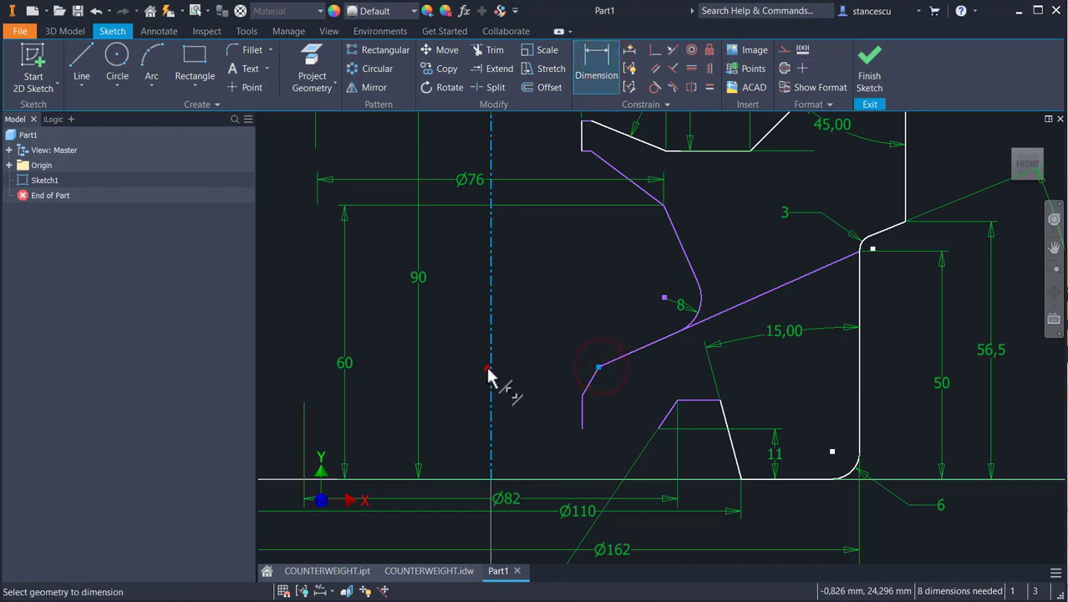
click(490, 368)
click(535, 300)
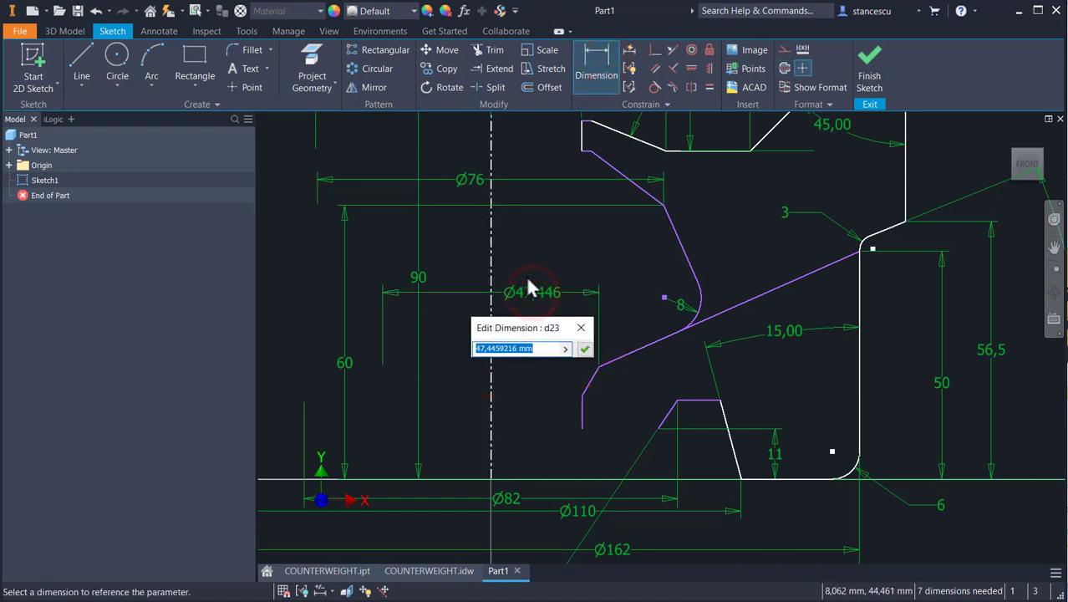
text(72.)
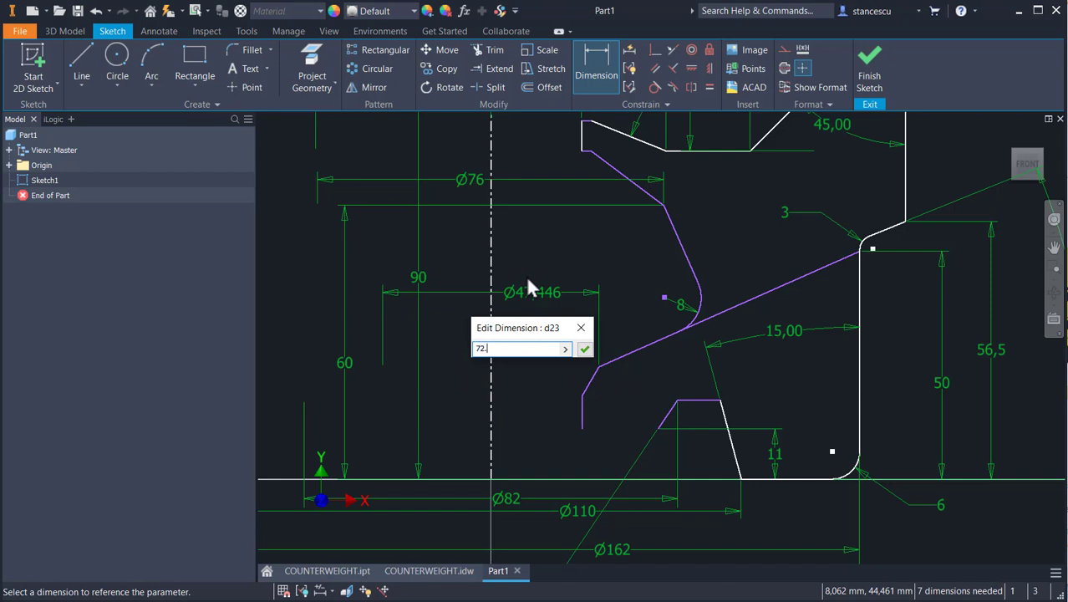
text(5)
key(Return)
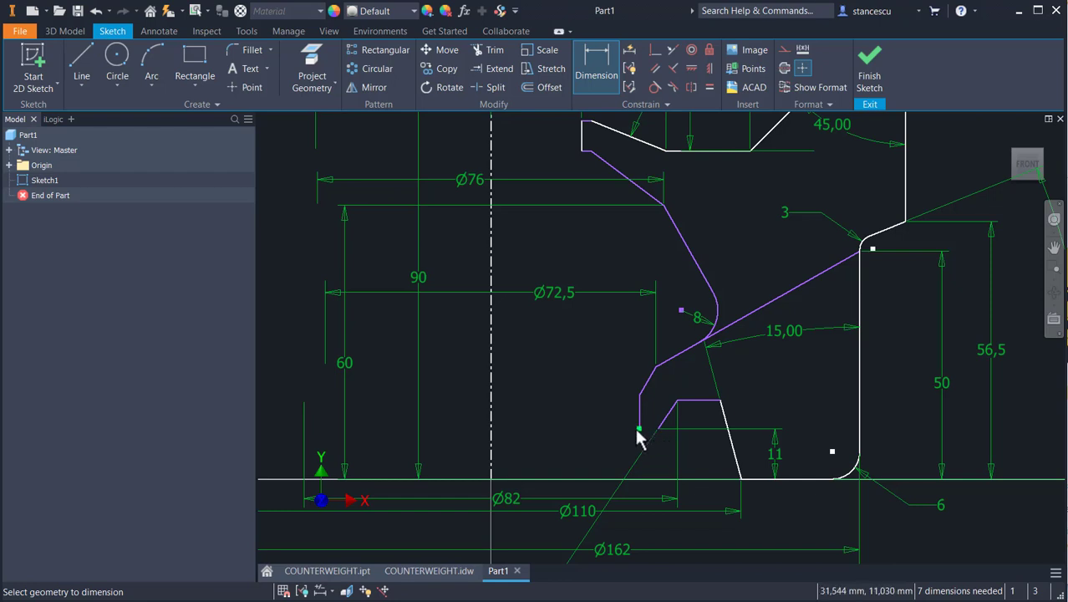
key(Escape)
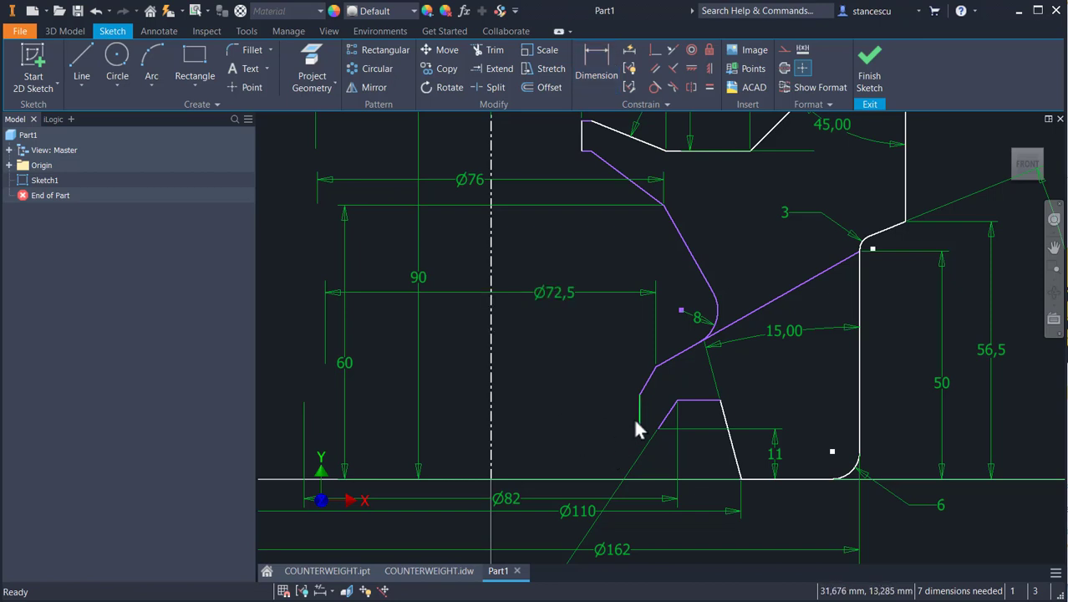
drag(640, 428, 635, 402)
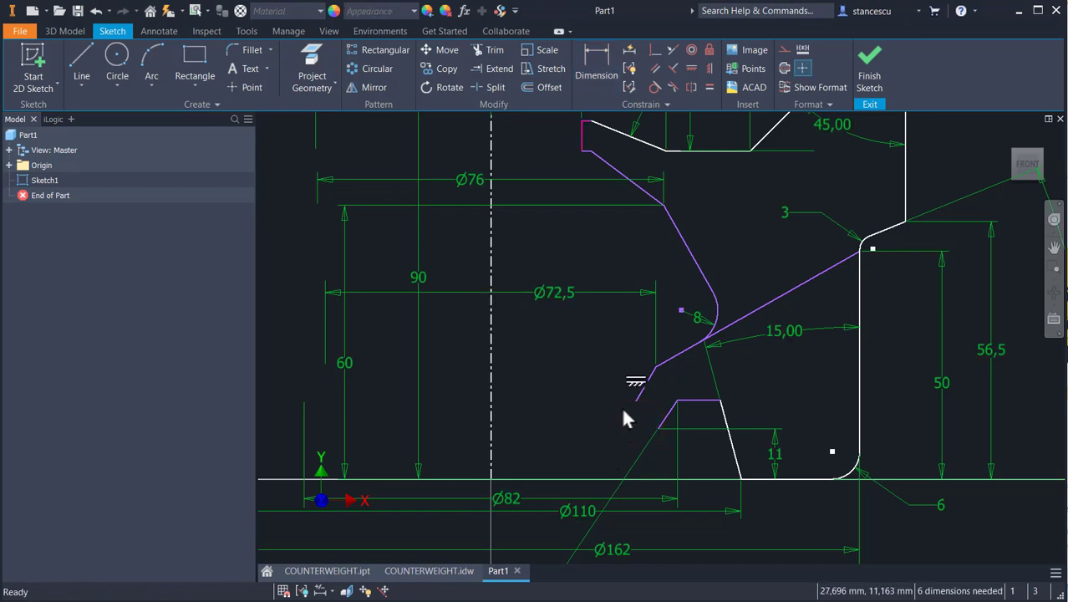
key(ctrl+z)
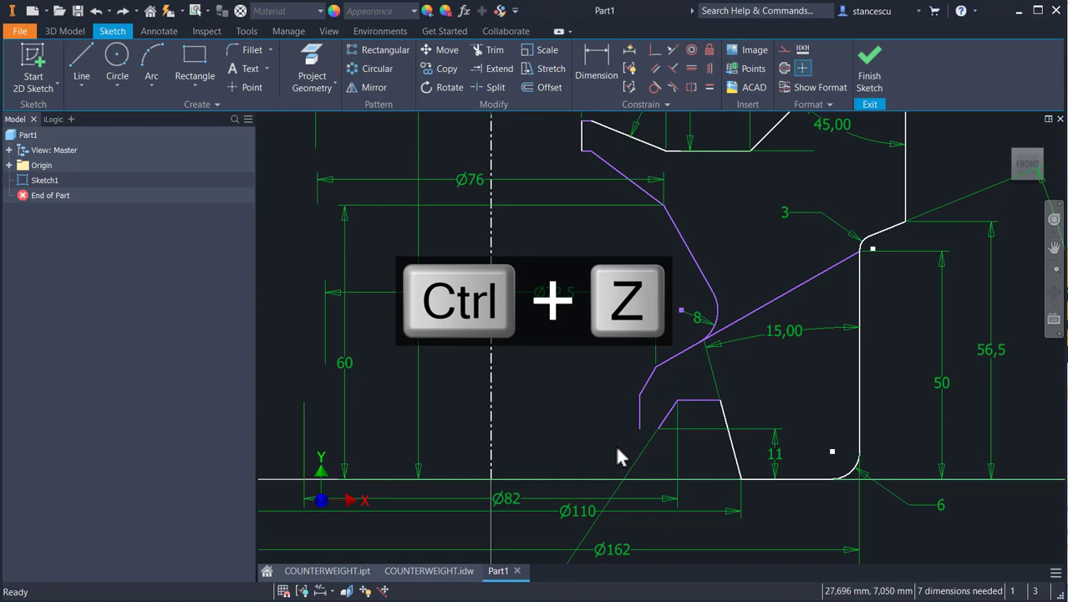
Shorten the short vertical line from its lower end and draw a sloping line about 4.4 mm long toward the groove's open corner.
scroll(634, 436, up, 2)
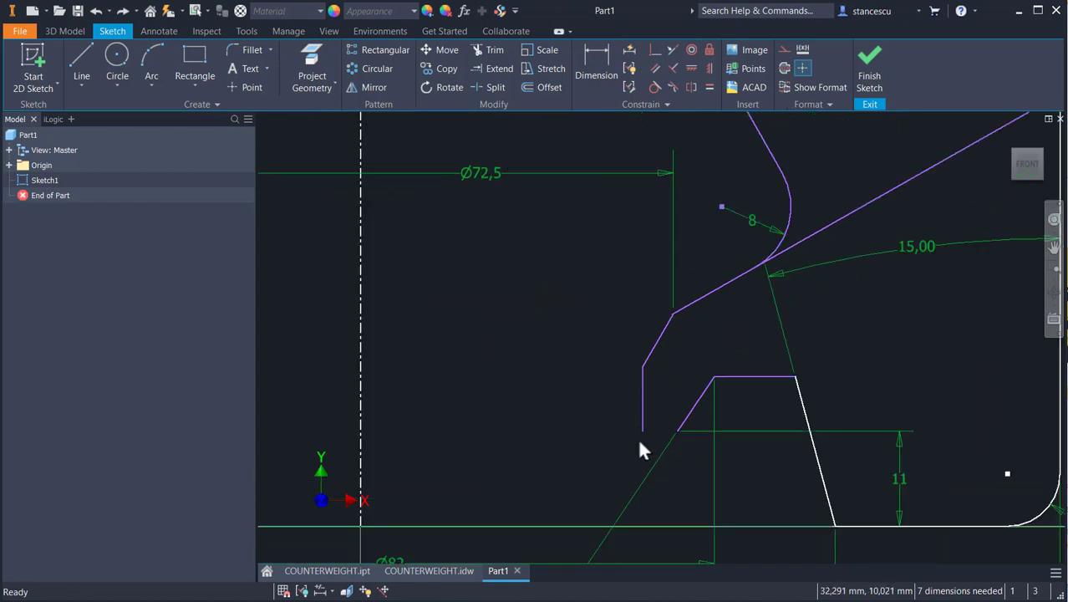
drag(641, 430, 643, 407)
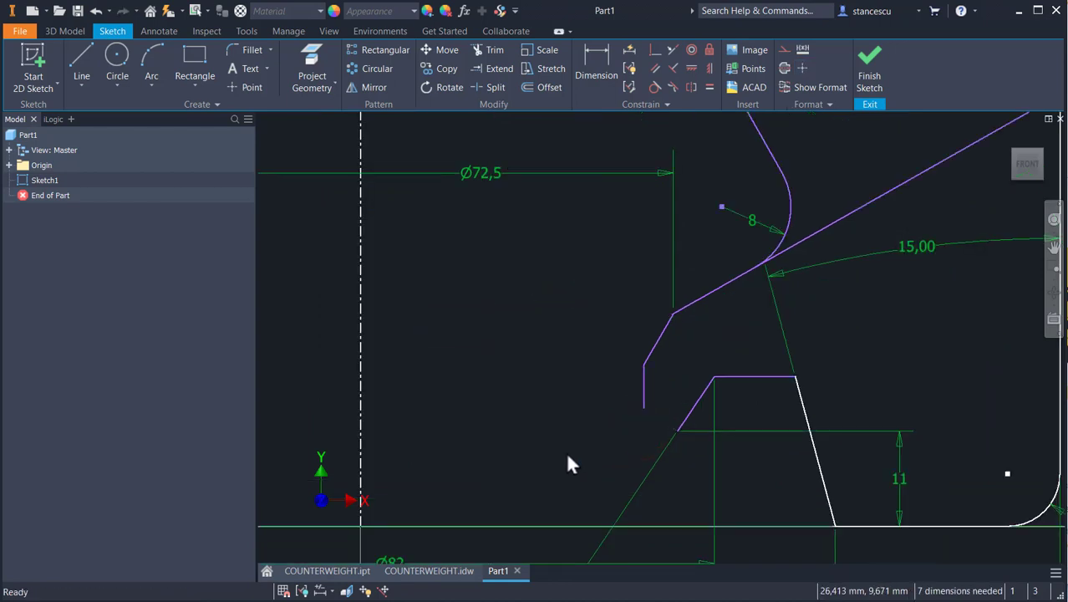
click(84, 65)
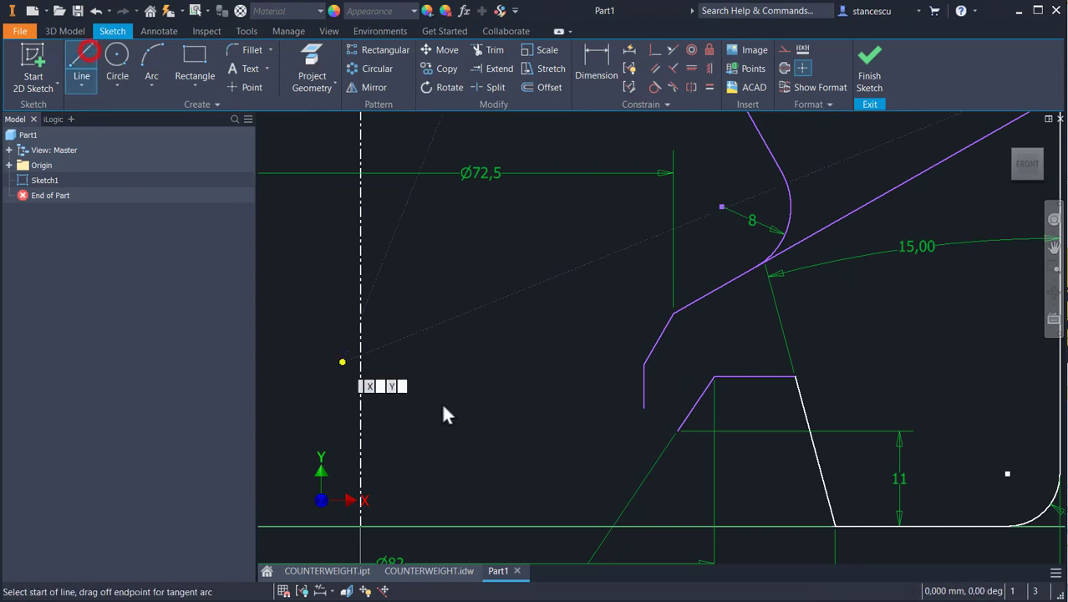
click(643, 408)
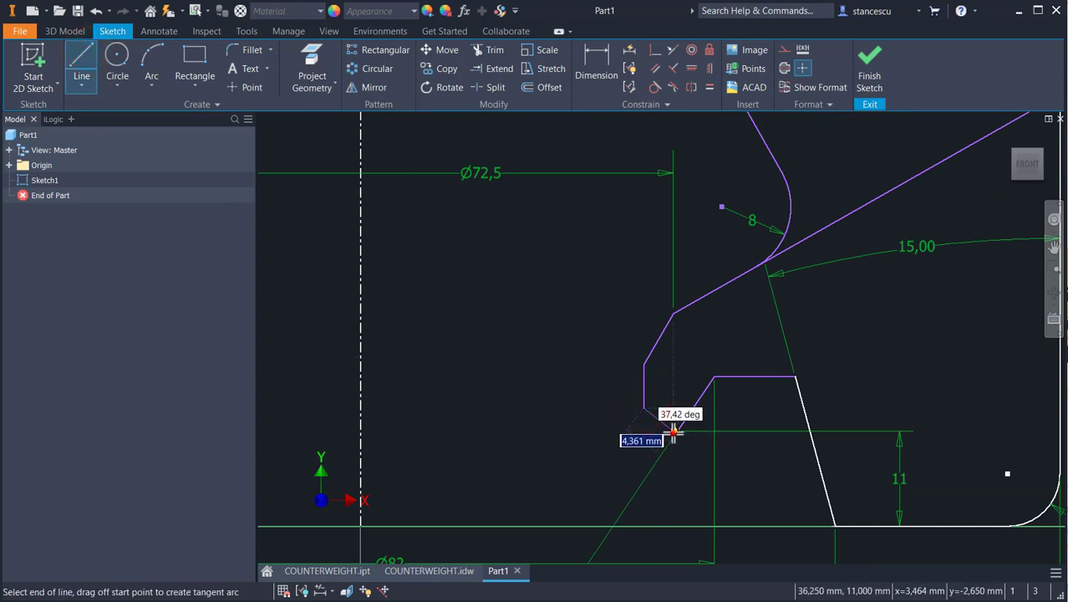
click(675, 431)
key(Escape)
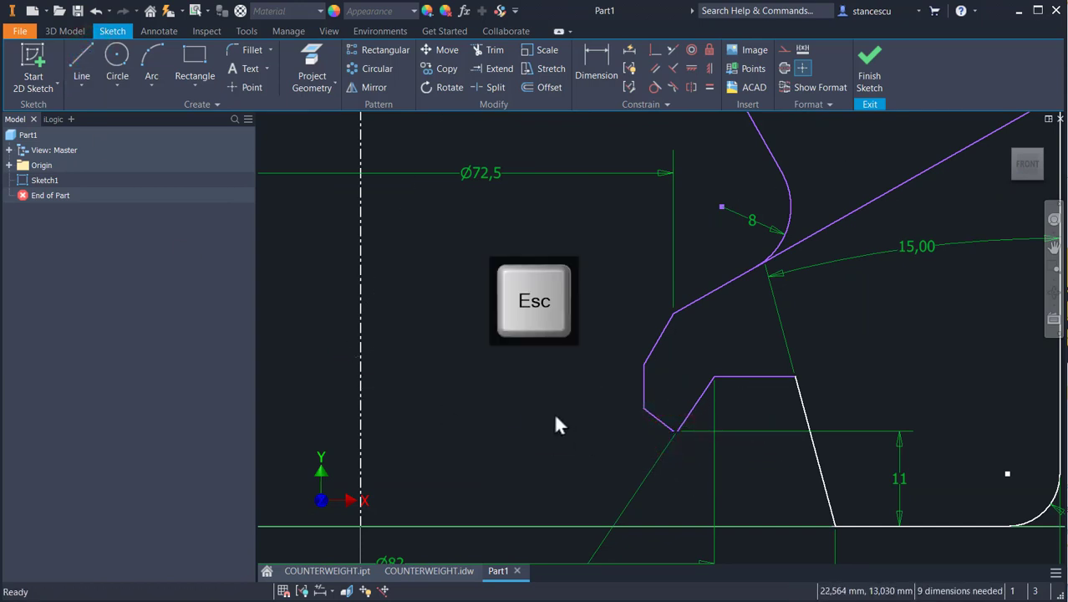
Make the new sloping line's lower end coincident with the open end of the groove's slanted side.
scroll(643, 428, up, 4)
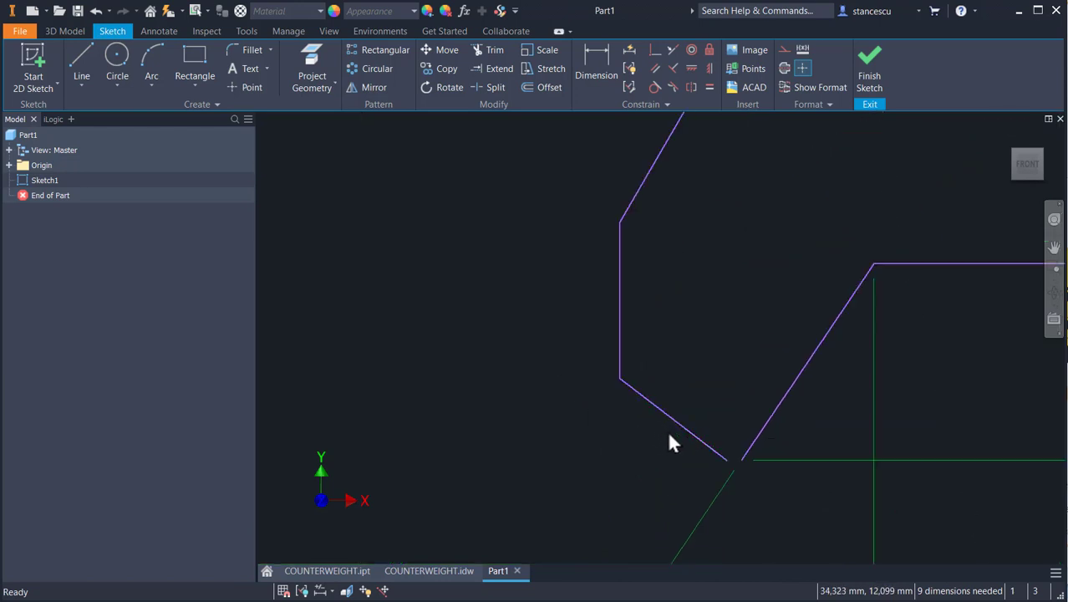
click(656, 49)
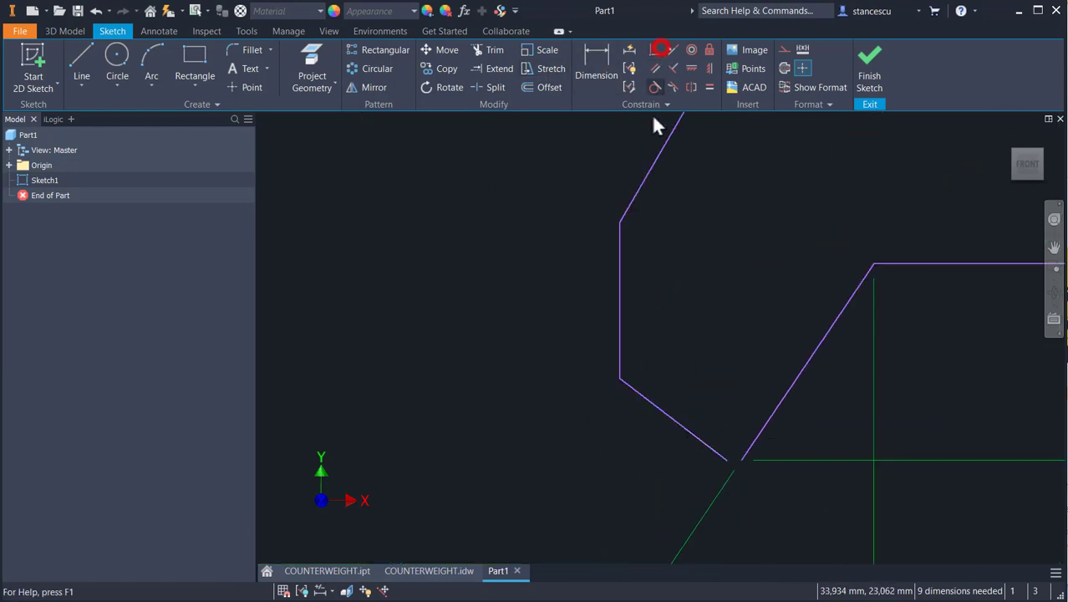
click(726, 452)
click(739, 456)
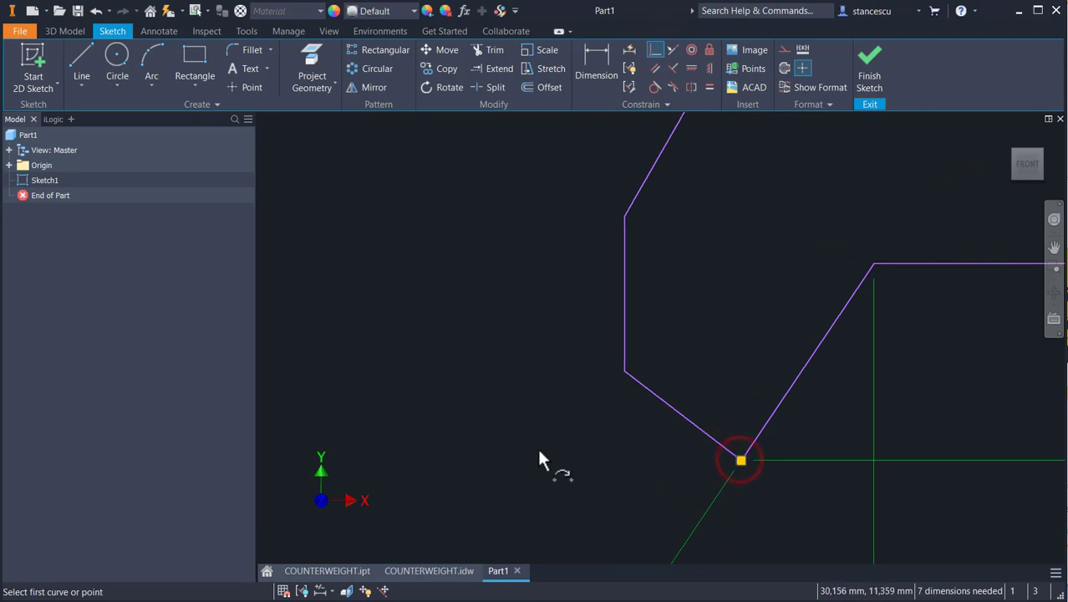
Dimension the short vertical line to the centerline as a 66 mm diameter.
scroll(538, 451, up, 2)
middle_drag(536, 450, 583, 453)
scroll(582, 452, up, 2)
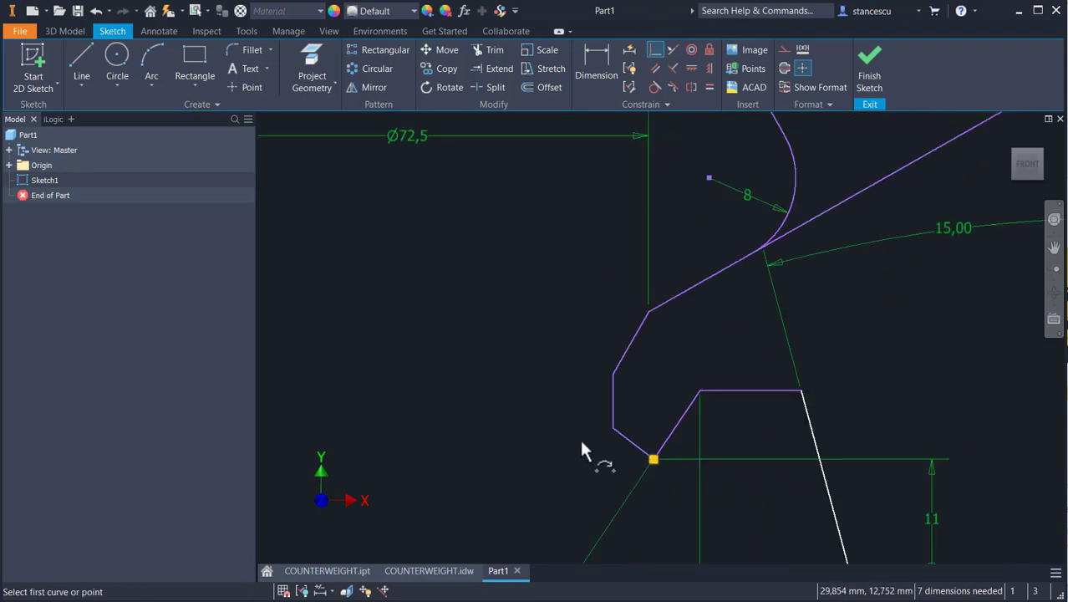
scroll(581, 442, up, 2)
middle_drag(552, 419, 644, 410)
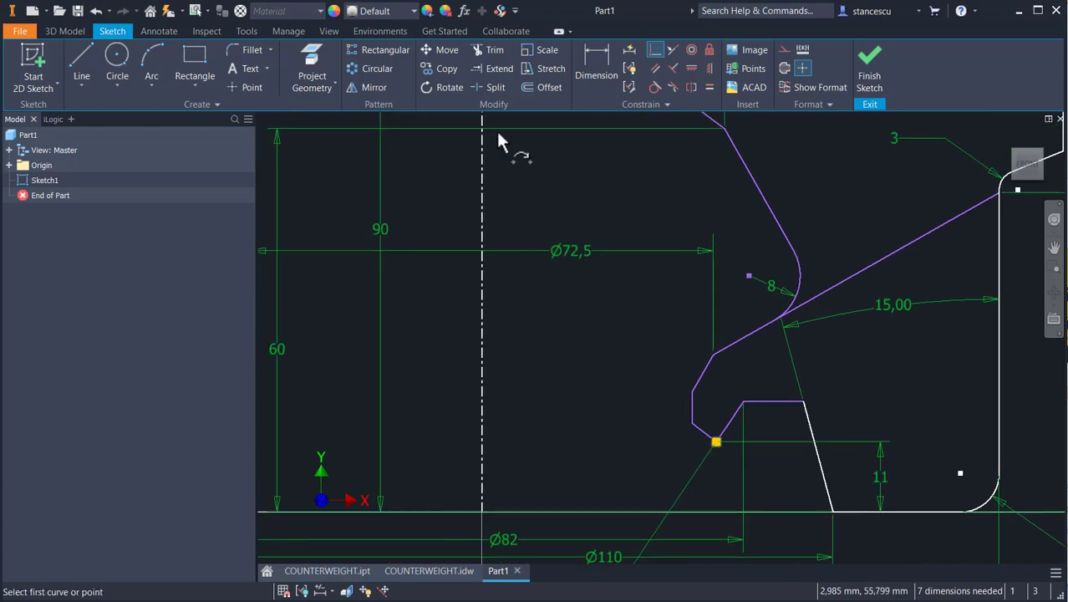
click(593, 54)
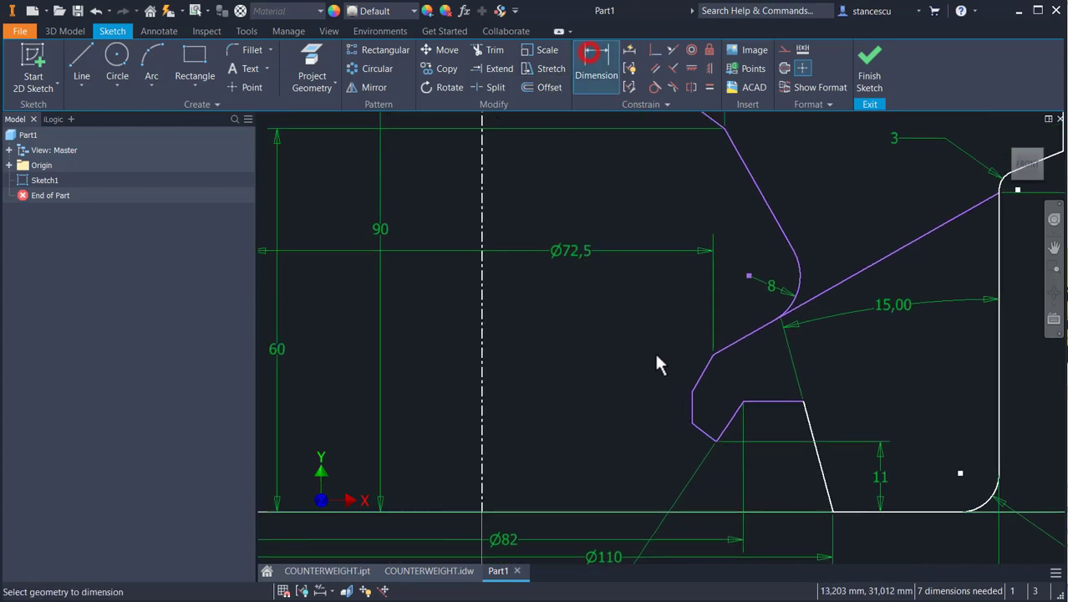
click(692, 410)
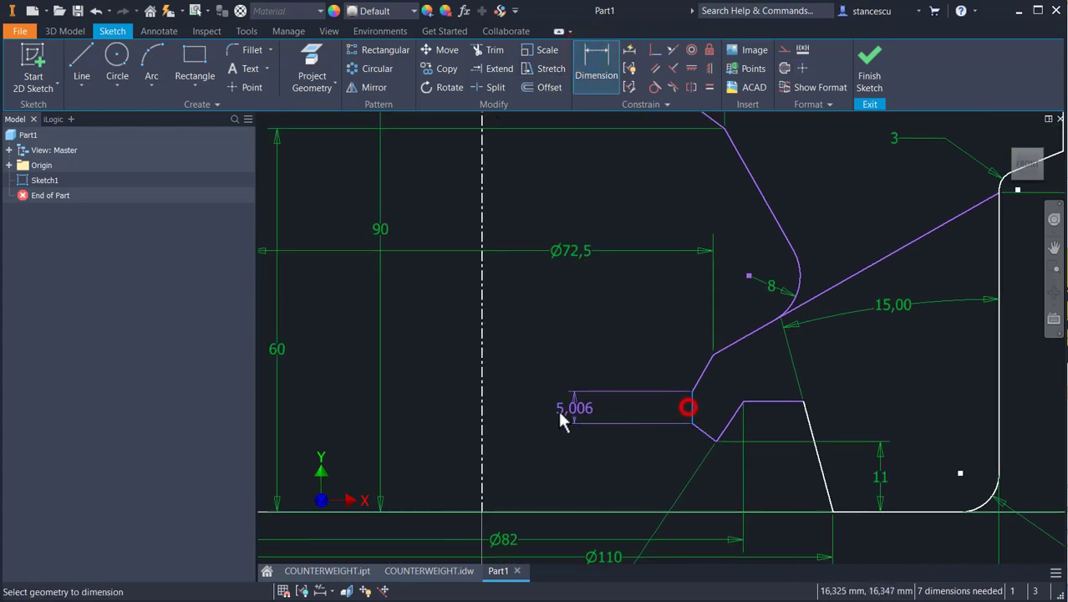
click(483, 410)
click(534, 299)
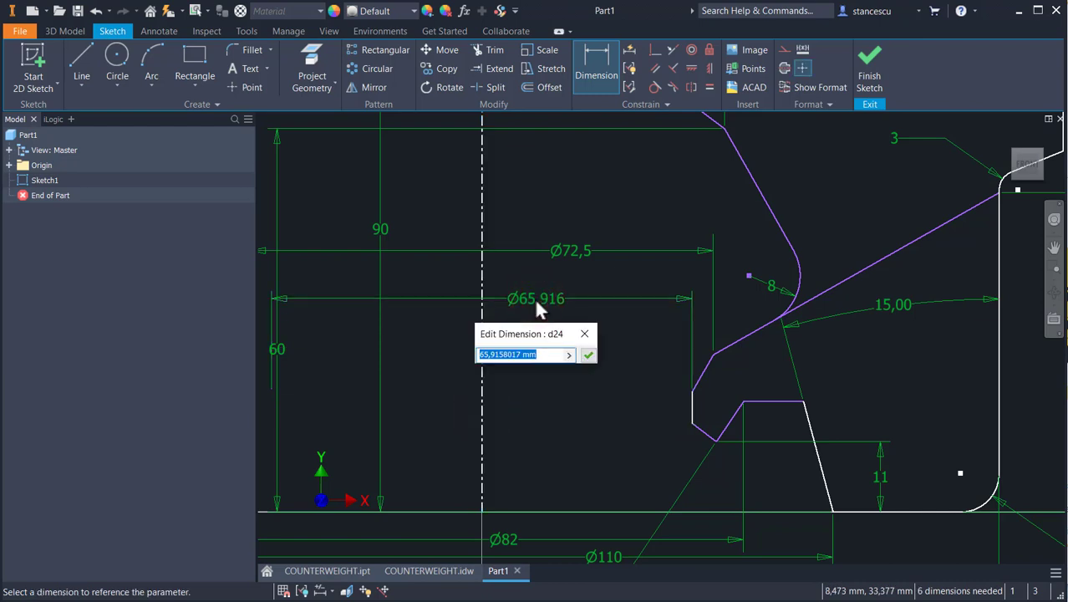
text(66)
key(Return)
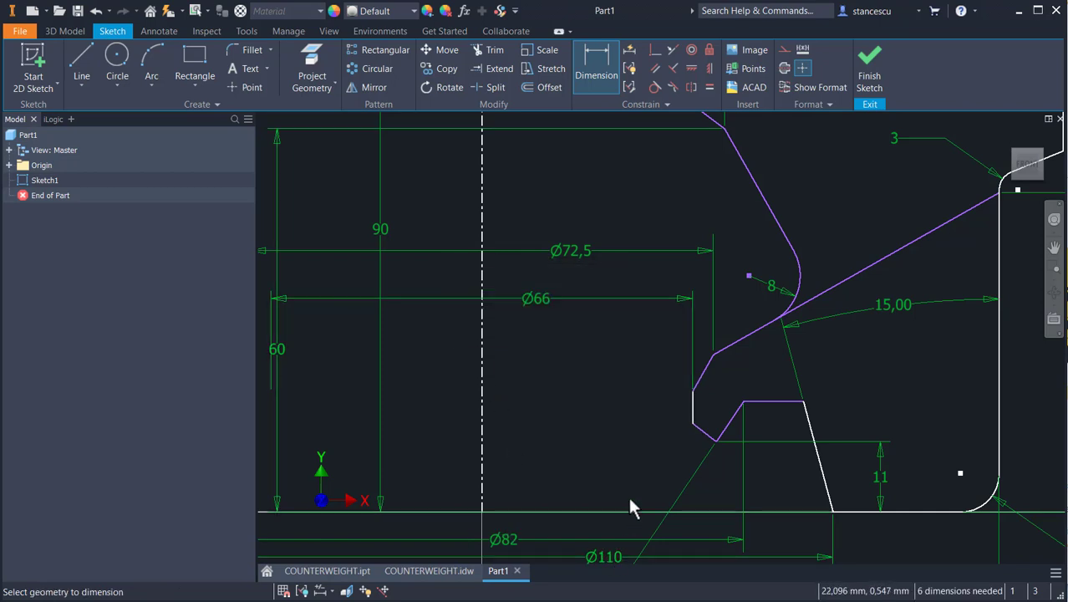
Dimension the vertical height of the small sloping line below the short vertical line as 1.5 mm.
click(704, 441)
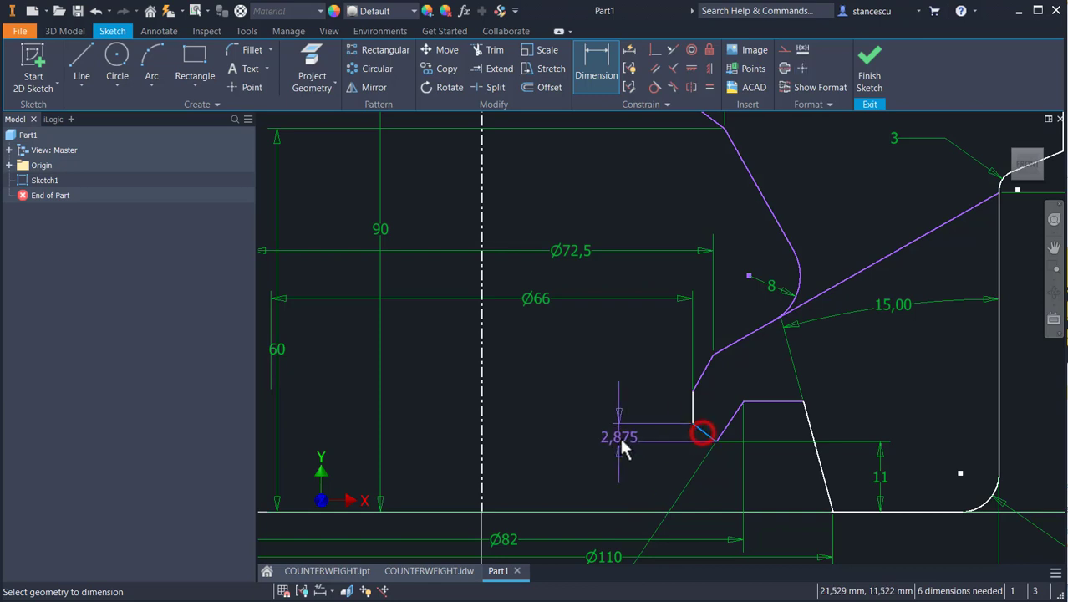
click(619, 435)
text(1.5)
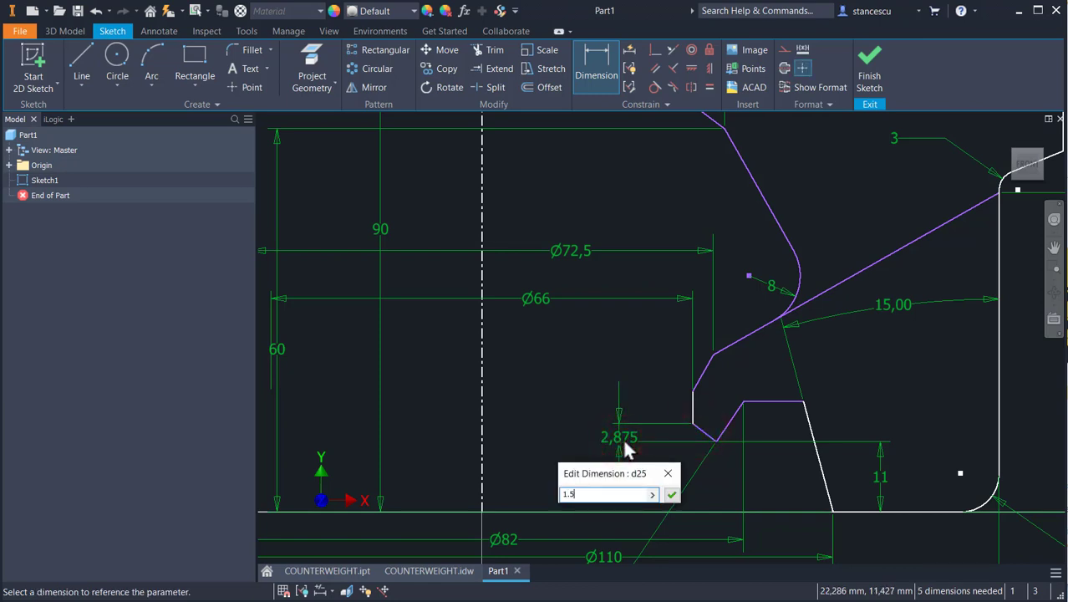
key(Return)
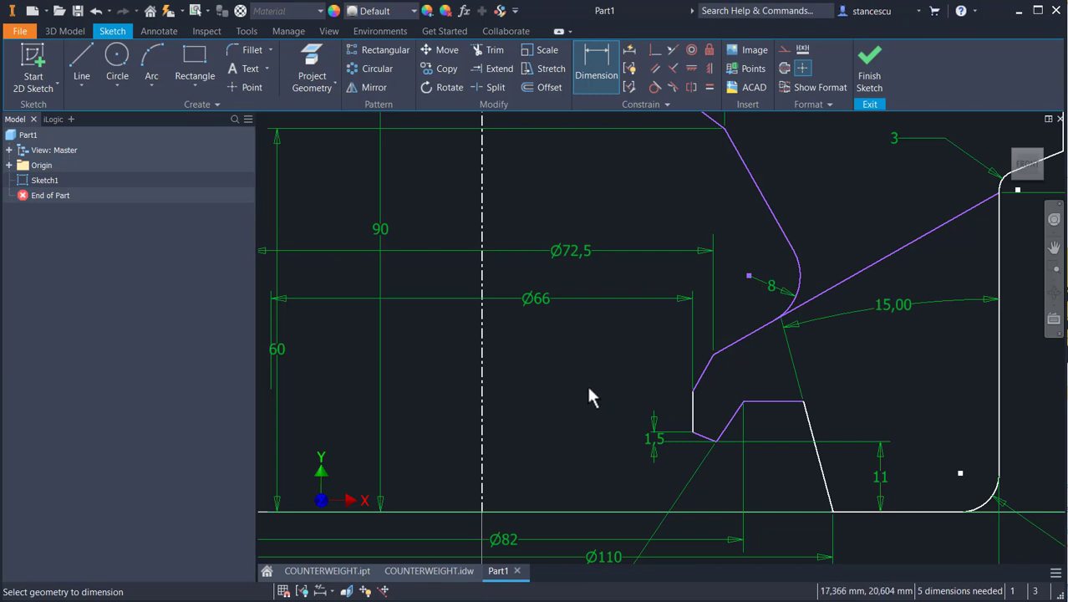
Dimension the lowest corner of the small sloping line to the centerline as a 70 mm diameter.
click(715, 440)
click(484, 470)
middle_drag(600, 429, 600, 394)
click(565, 456)
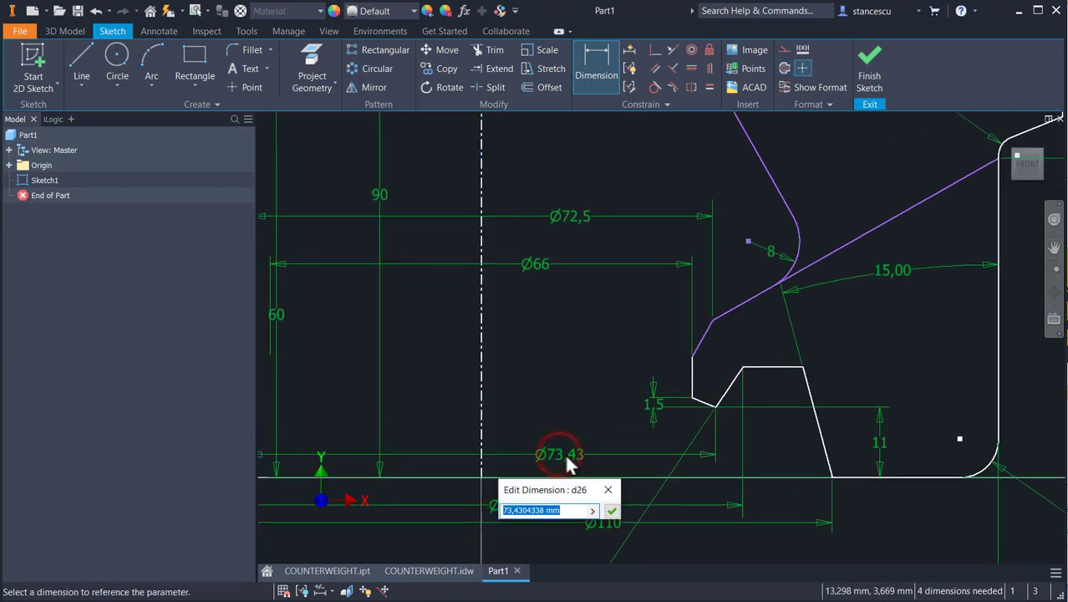
text(70)
key(Return)
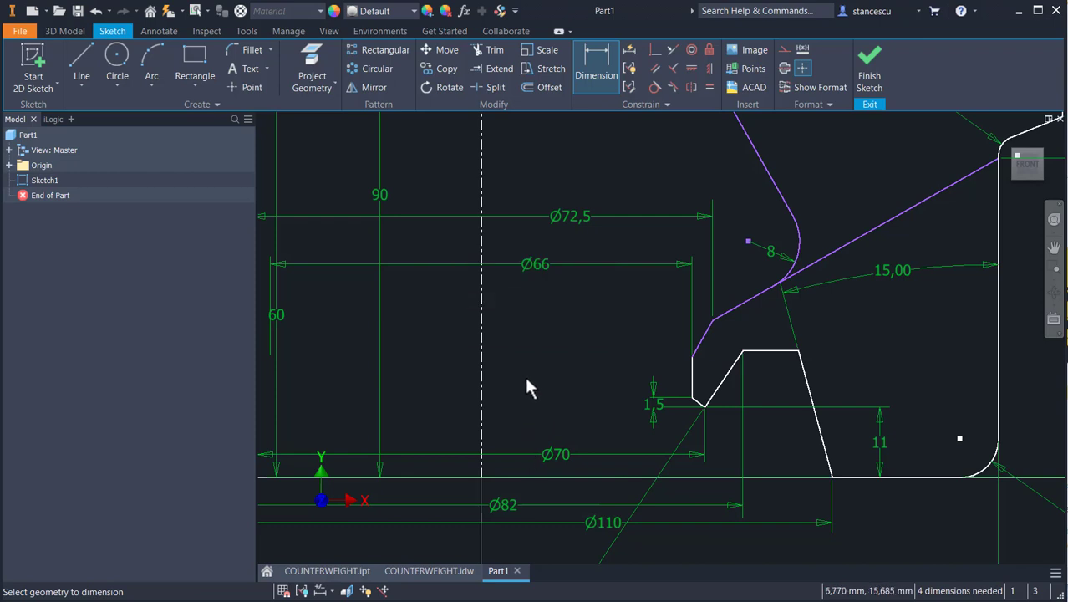
Dimension the length of the short vertical line as 14 mm.
click(694, 377)
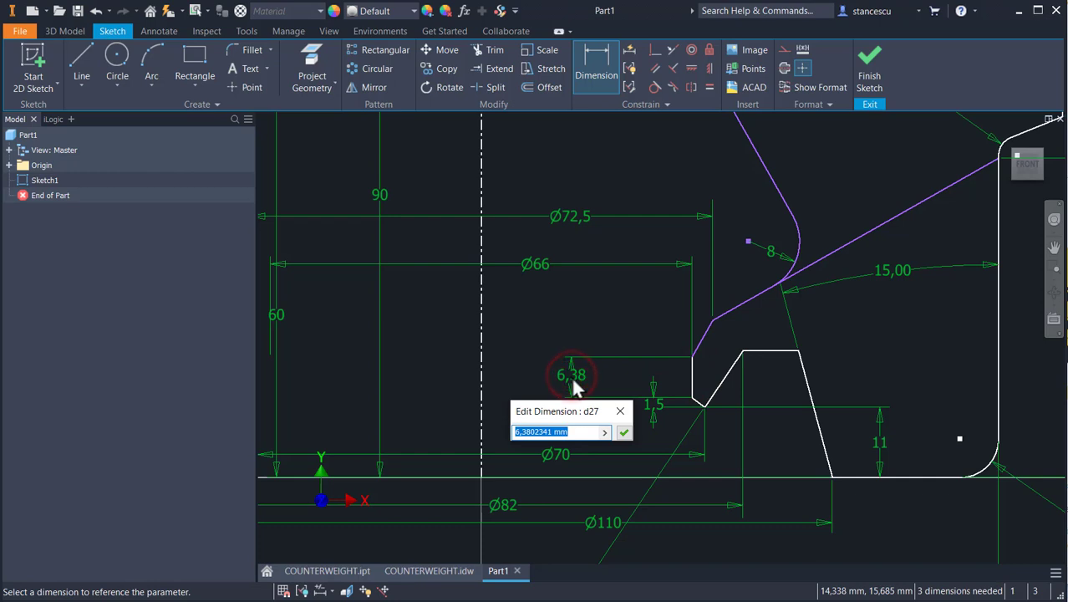
text(14)
key(Return)
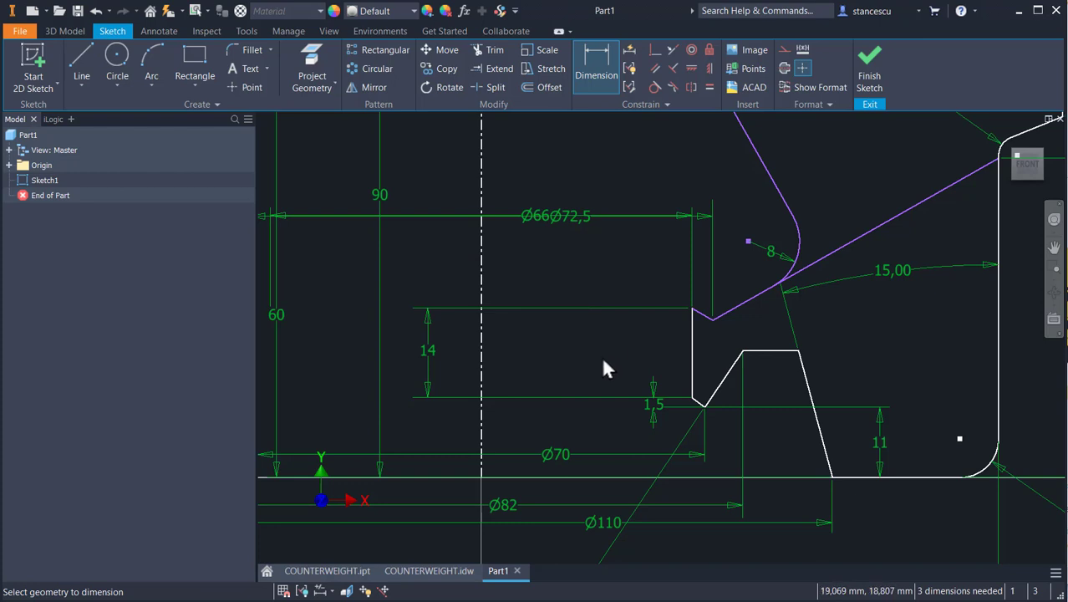
Dimension the height of the 72.5 mm diameter corner above the bottom line as 31 mm.
click(712, 320)
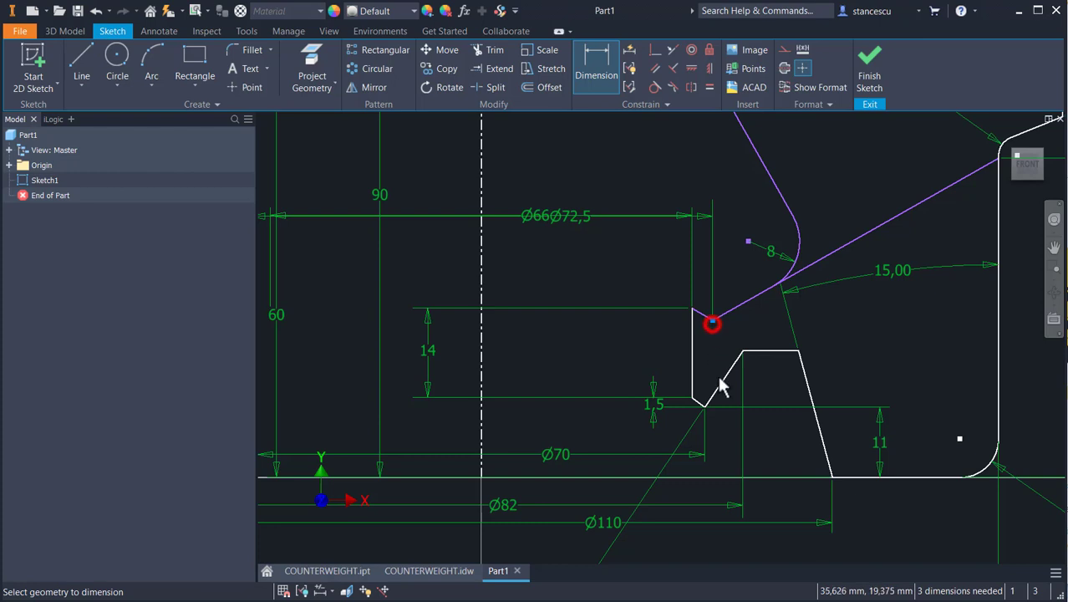
click(857, 477)
click(314, 372)
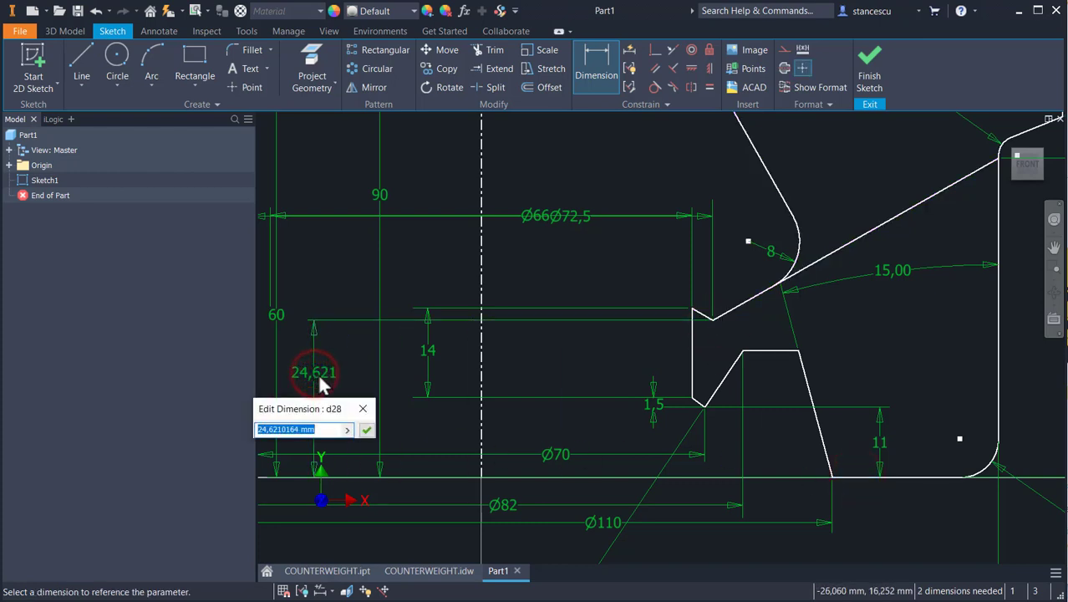
text(30)
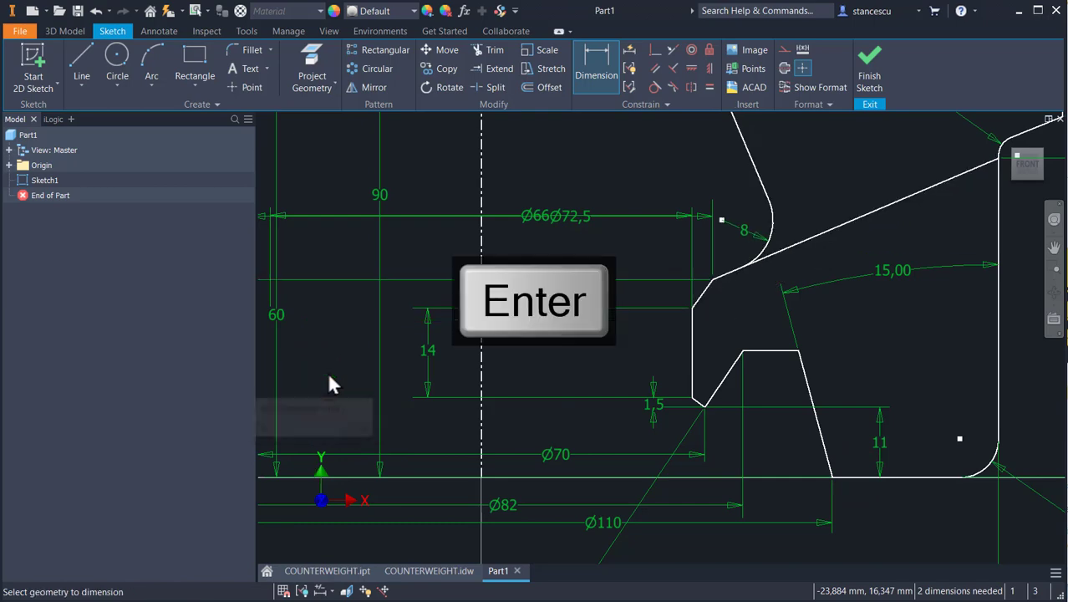
key(Return)
Dimension the vertical edge at the upper lip's inner end as 7.5 mm.
scroll(649, 393, up, 5)
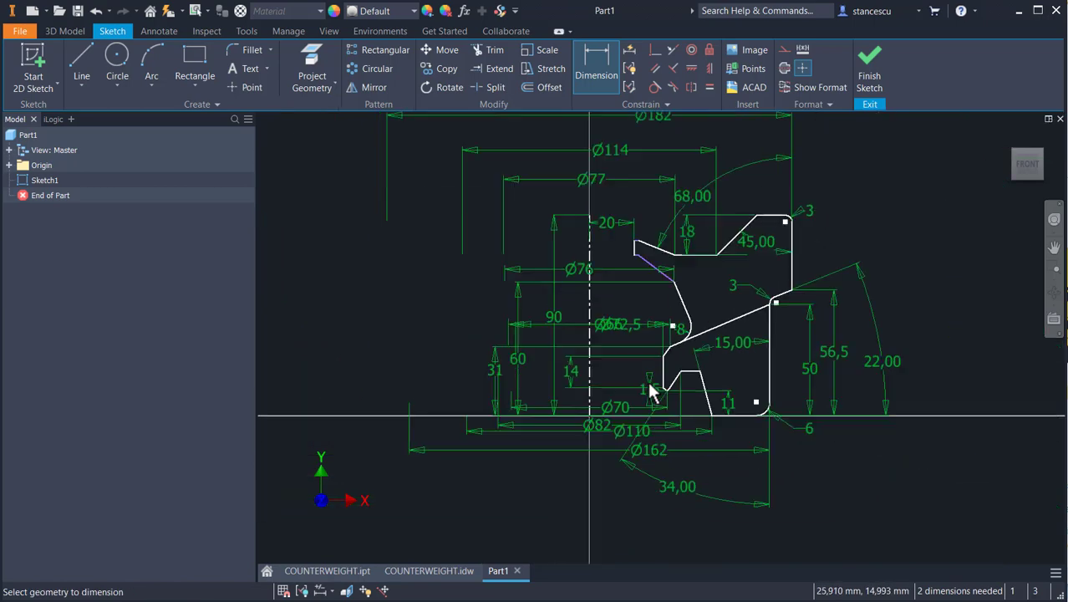
scroll(640, 326, down, 2)
scroll(677, 367, down, 3)
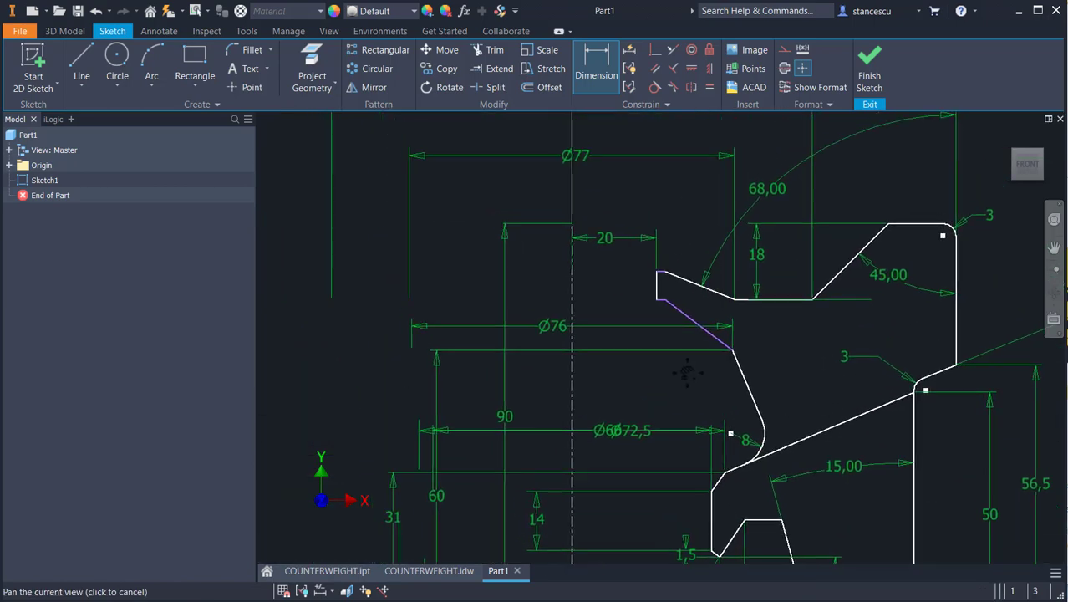
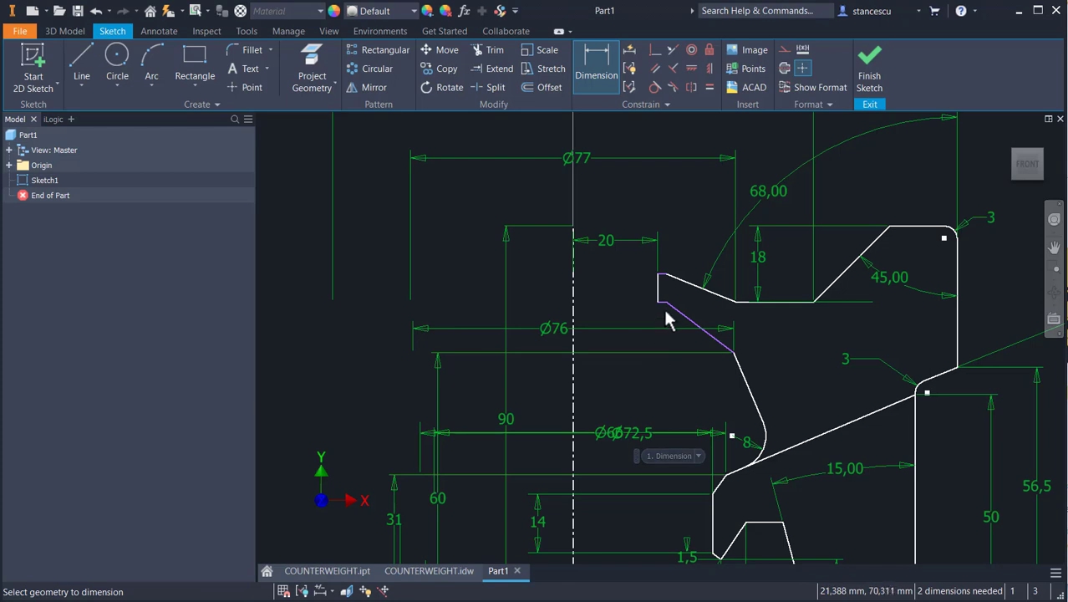
scroll(633, 267, up, 3)
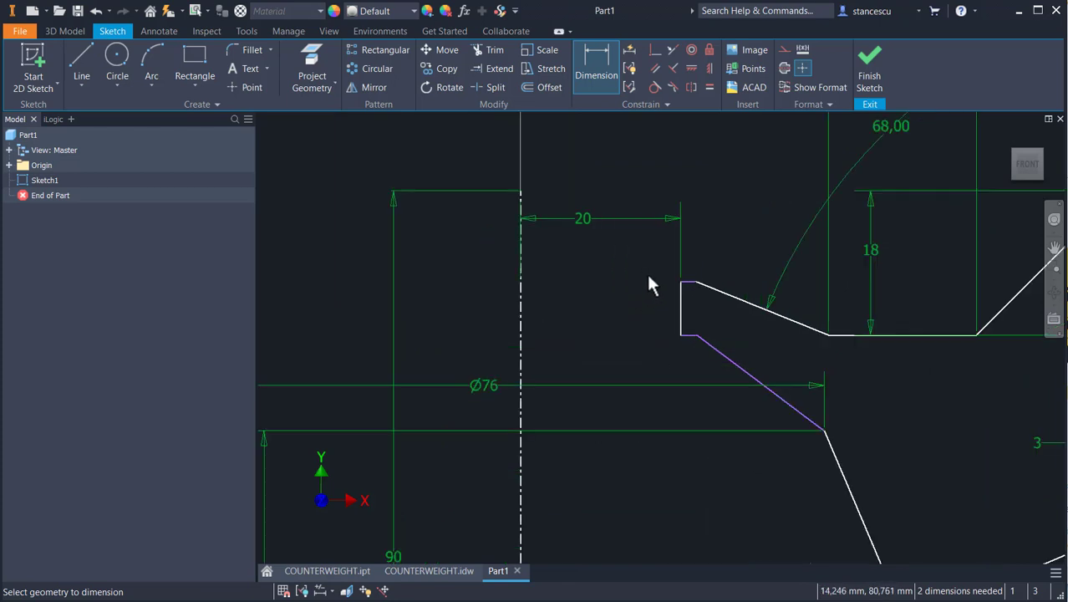
click(681, 306)
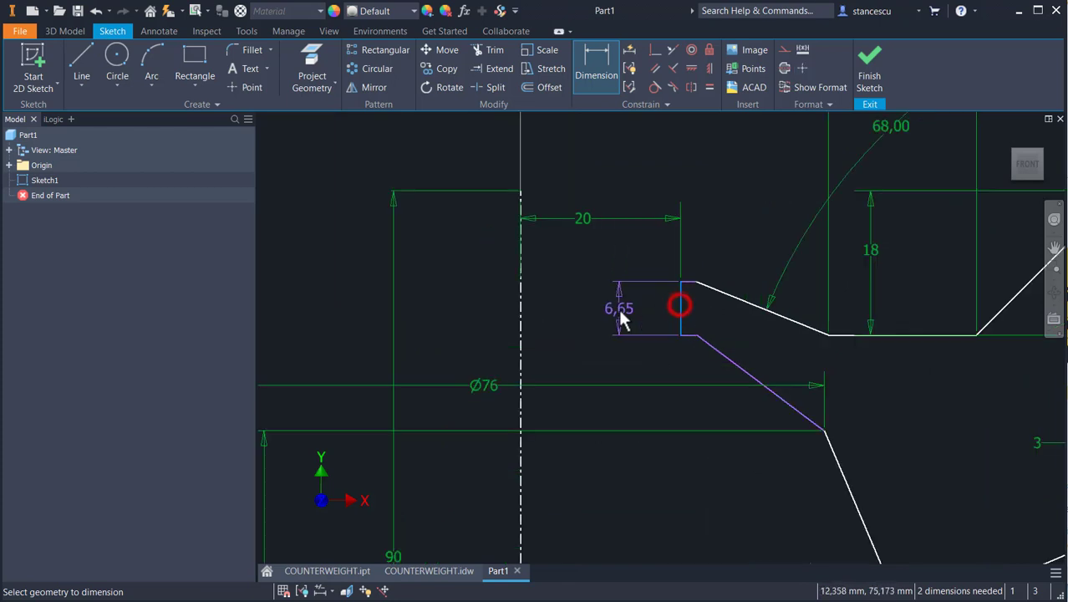
click(619, 311)
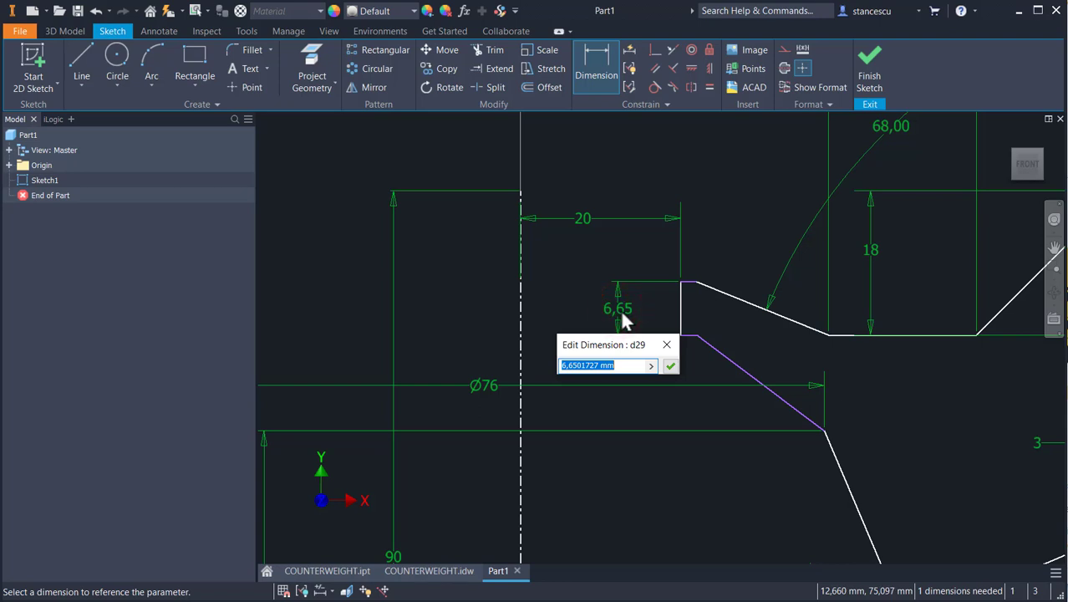
text(7.5)
key(Return)
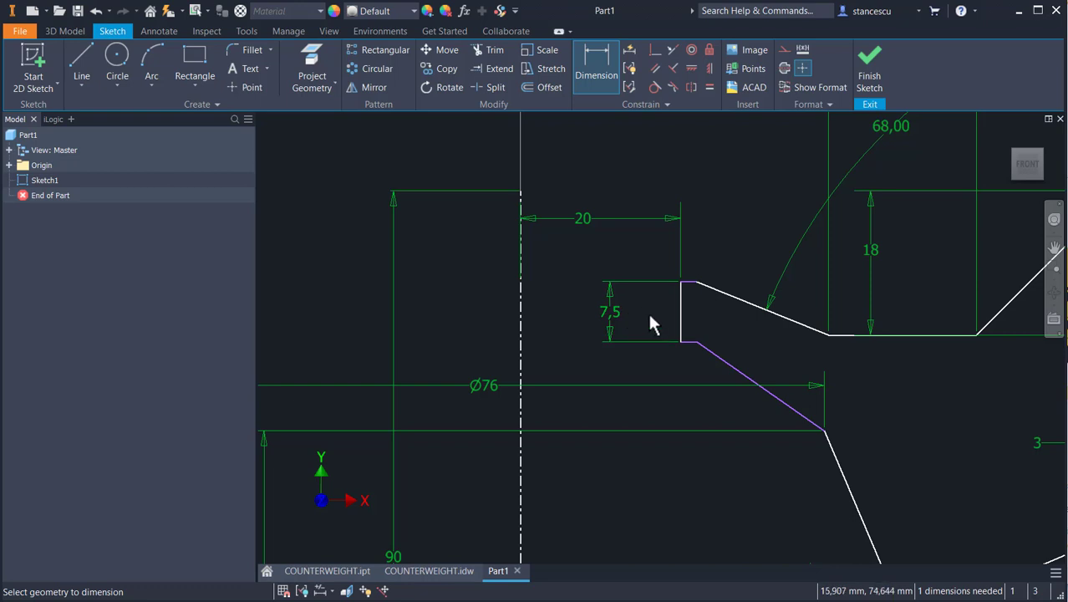
Dimension the outer end of the upper lip's short horizontal line to the centerline as a 48 mm diameter, and finish the sketch.
click(697, 283)
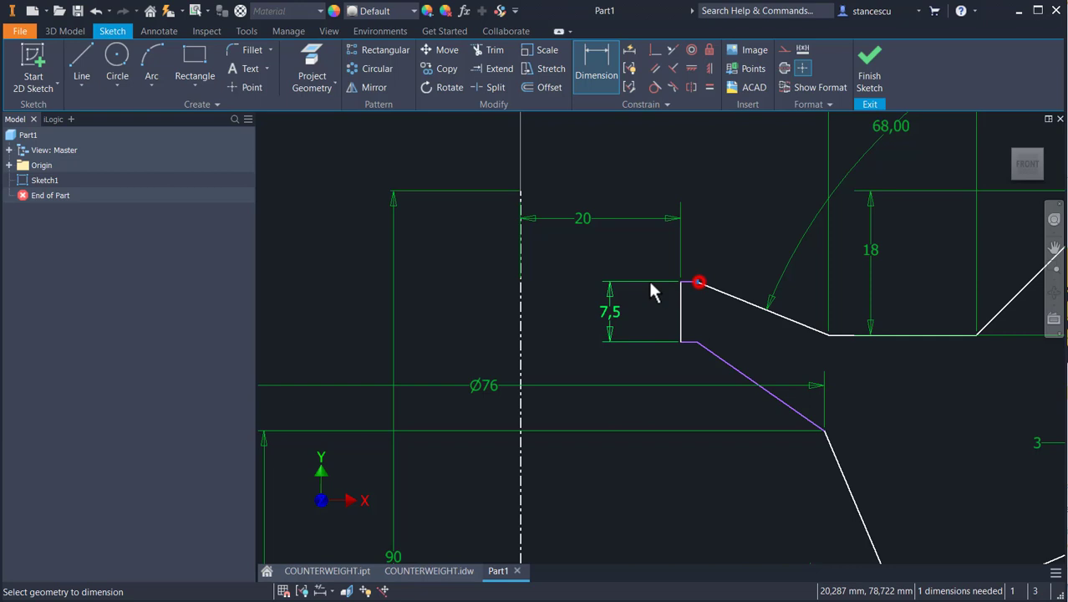
click(522, 285)
click(597, 142)
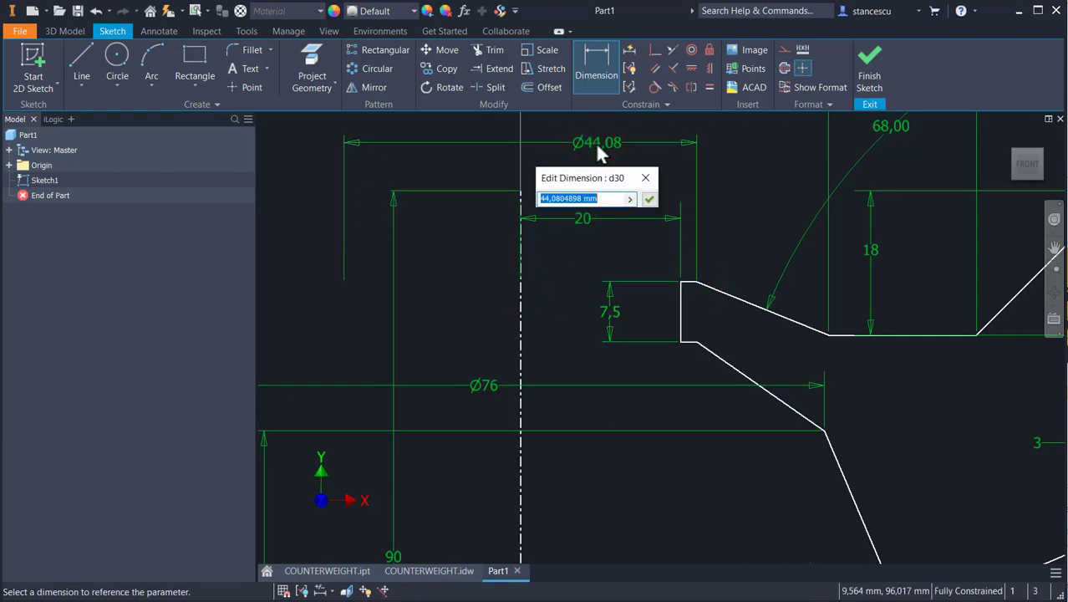
text(48)
key(Return)
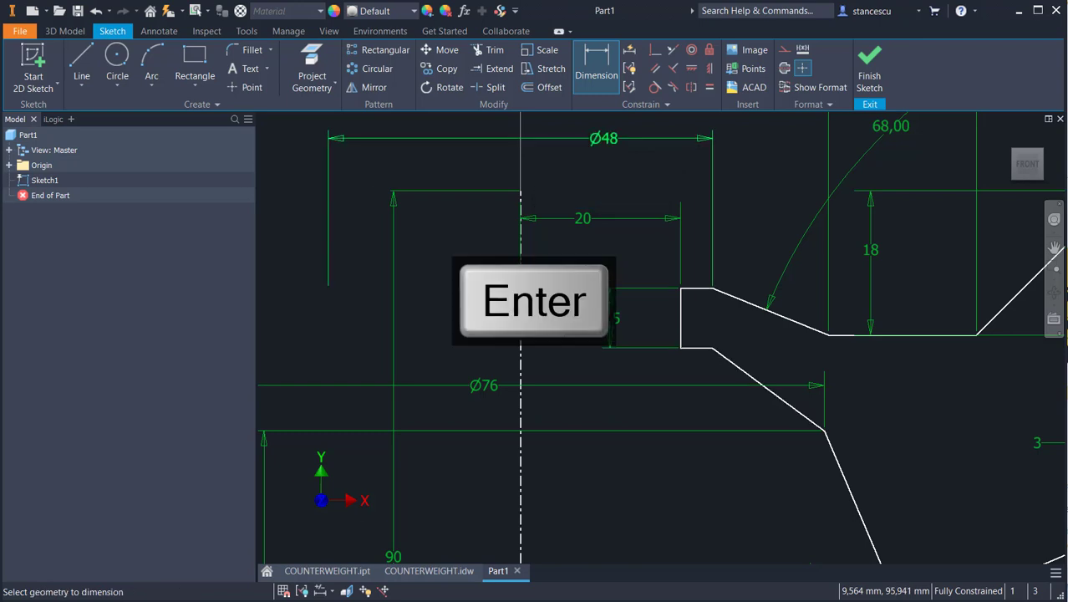
scroll(631, 327, down, 4)
middle_drag(616, 297, 611, 277)
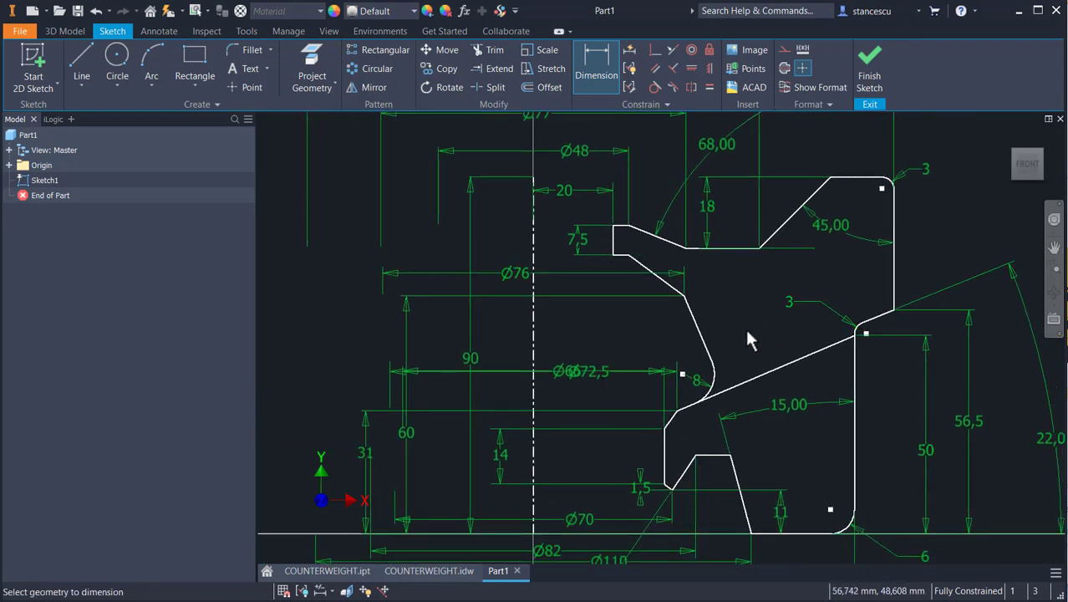
click(869, 69)
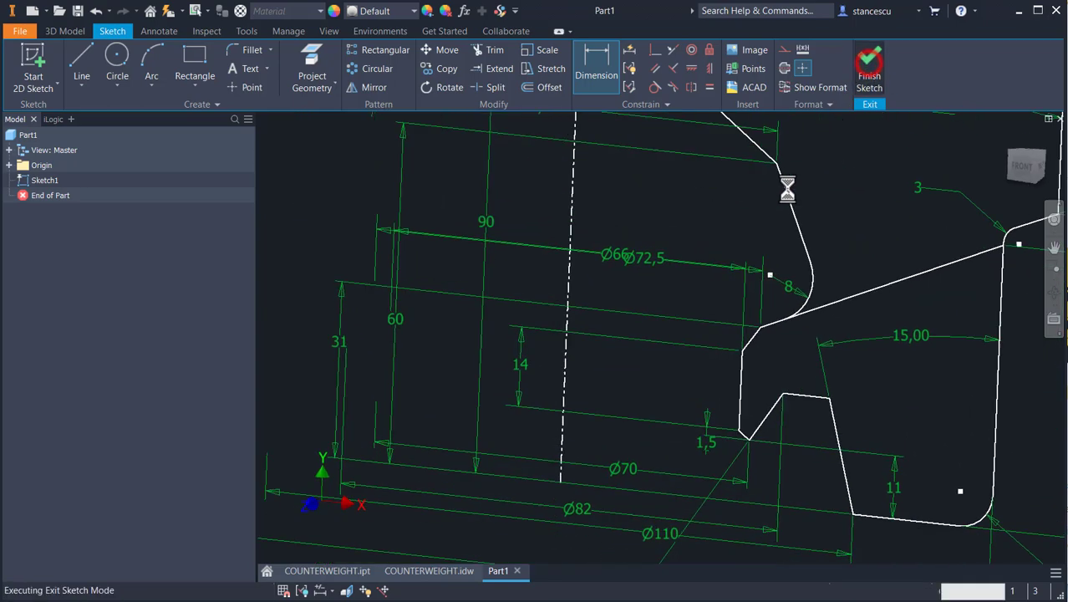
Revolve both closed profile regions symmetrically through 90 degrees about the vertical centerline.
click(111, 68)
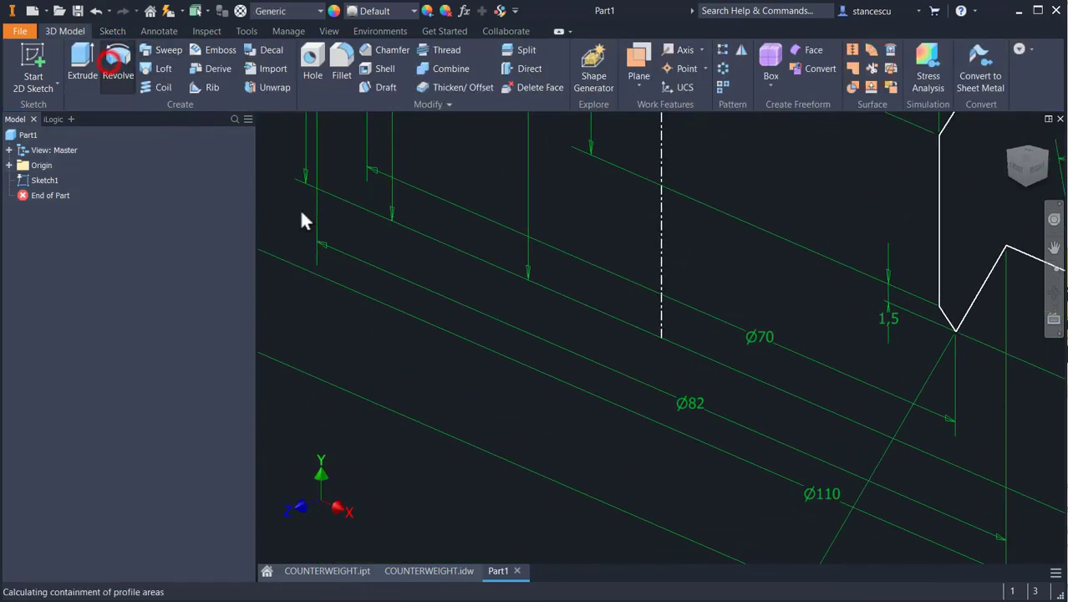
scroll(577, 261, down, 5)
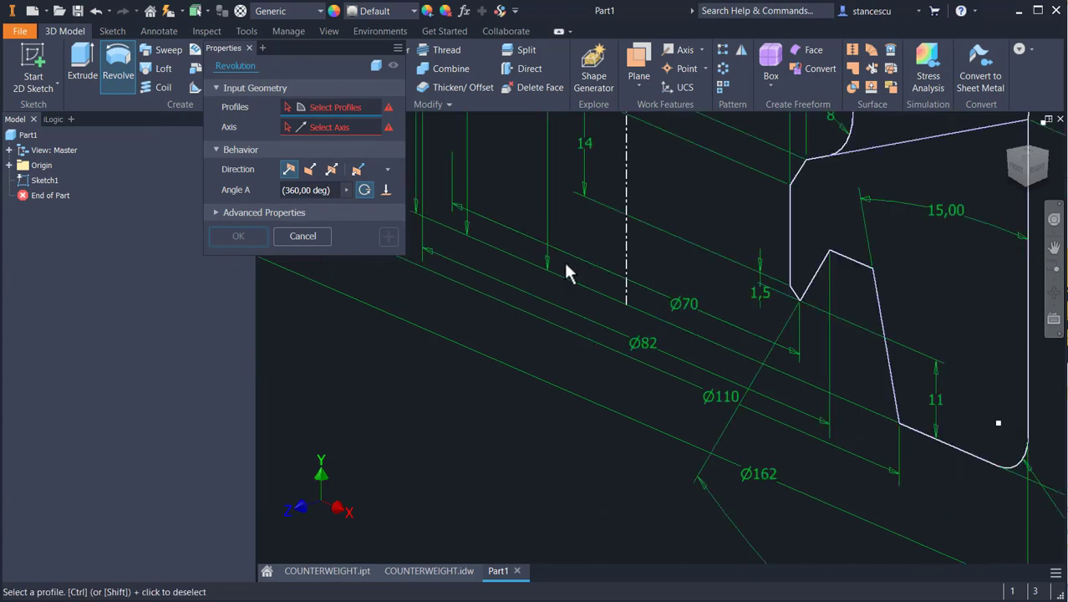
middle_drag(702, 300, 690, 403)
click(752, 324)
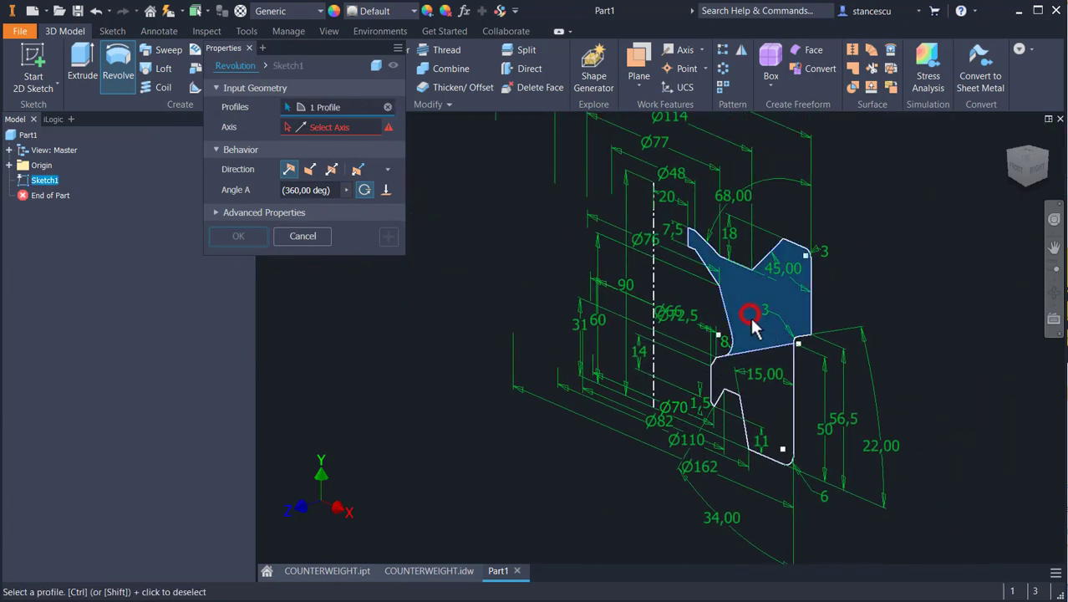
click(763, 388)
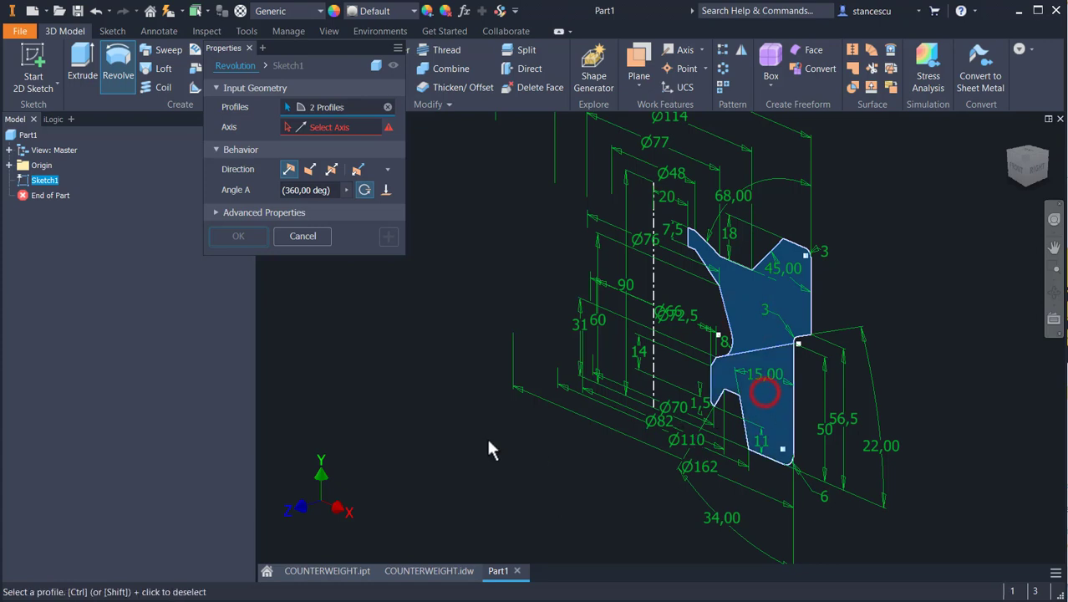
click(349, 127)
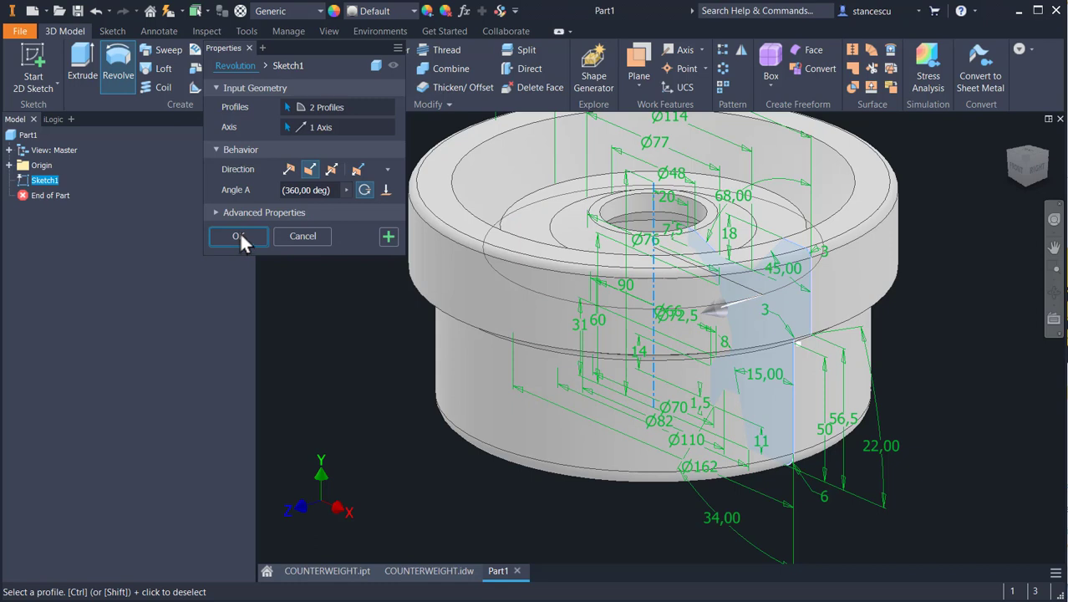
scroll(664, 330, down, 4)
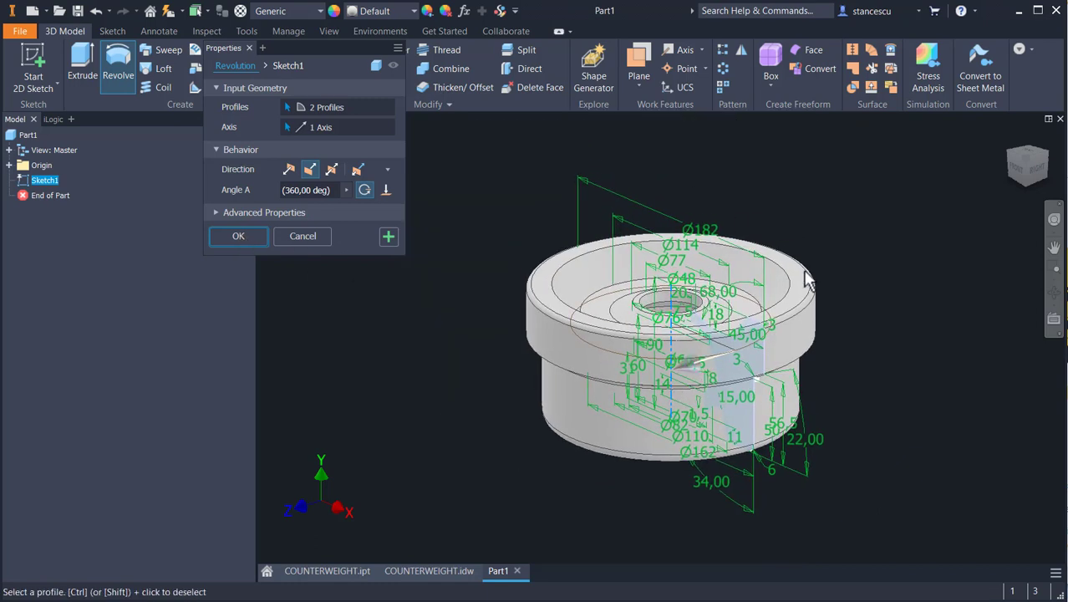
click(331, 169)
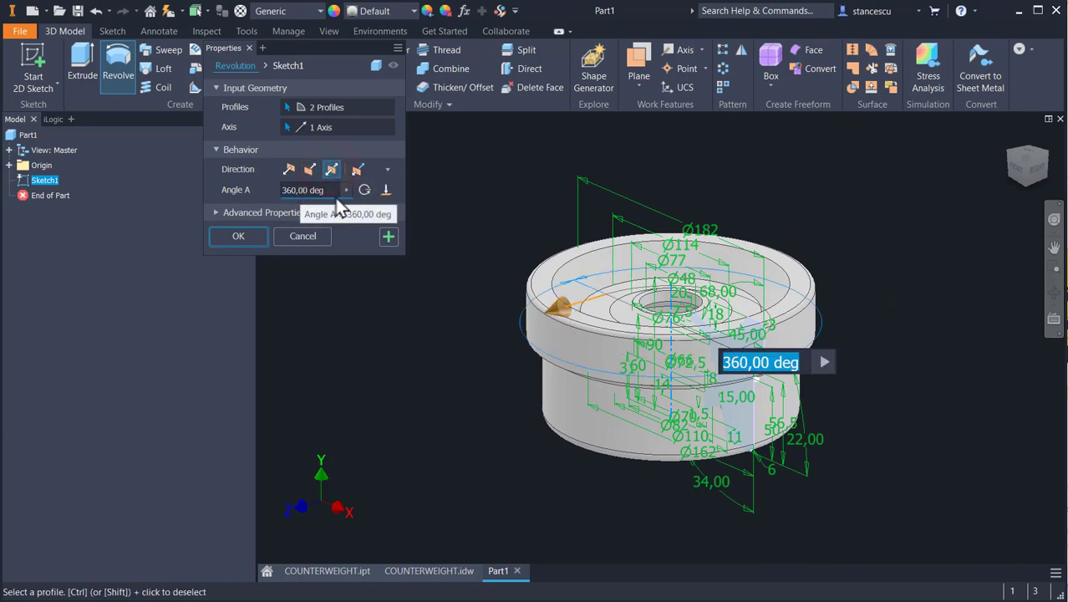
click(328, 192)
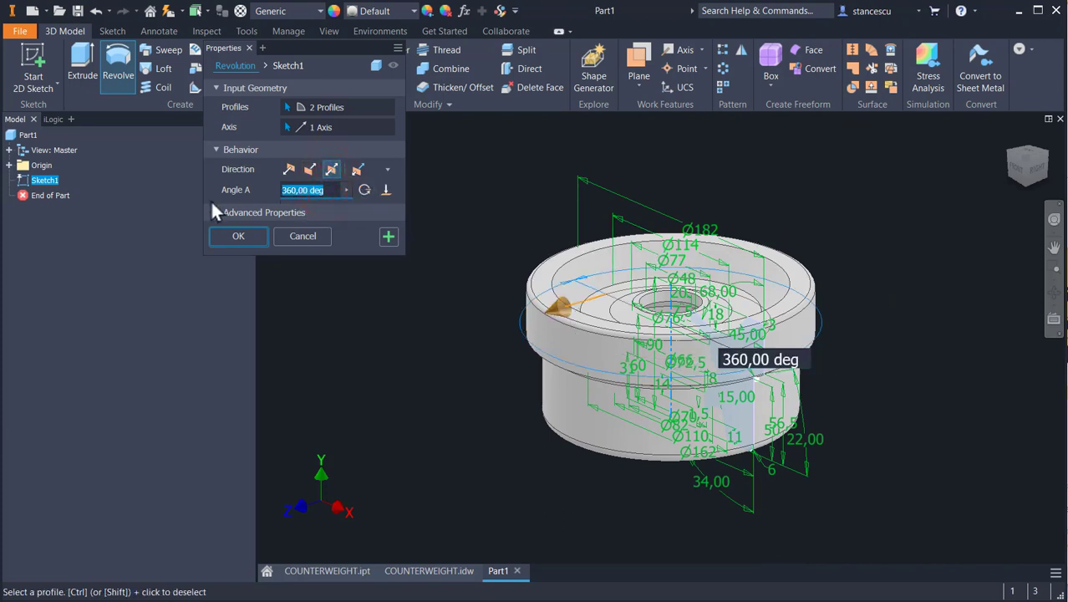
text(90)
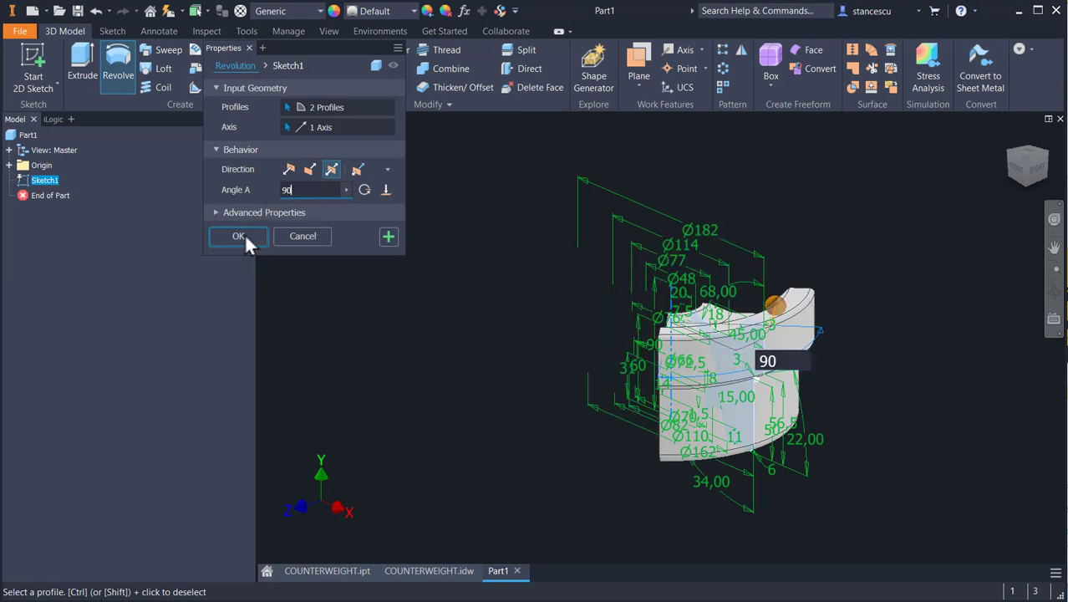
click(239, 236)
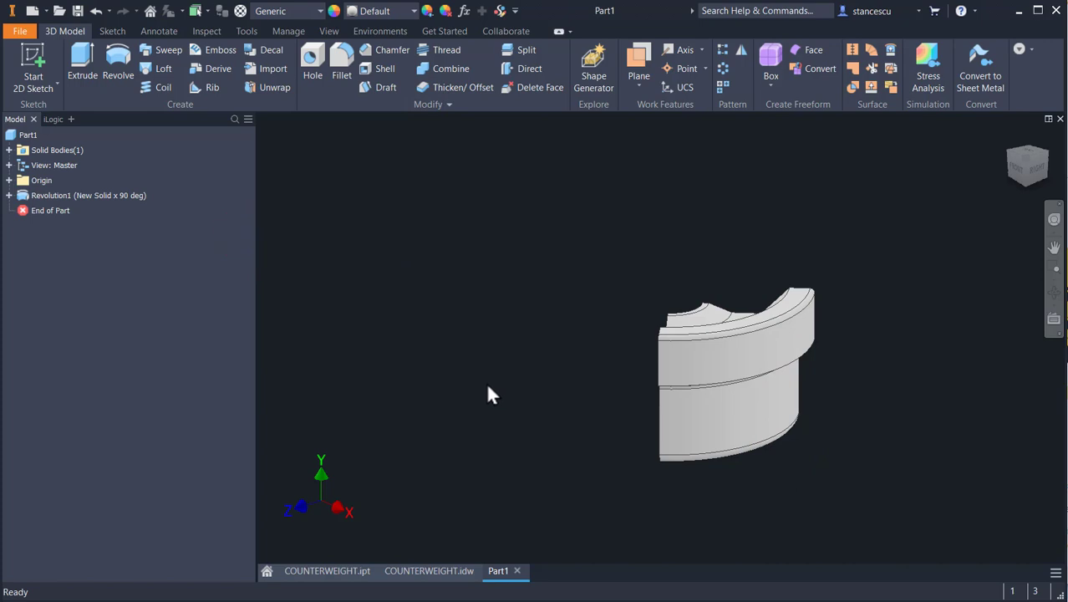
Orient the part to show its cut face from above and assign the material Stainless Steel, Austenitic.
shift+middle_drag(489, 389, 803, 246)
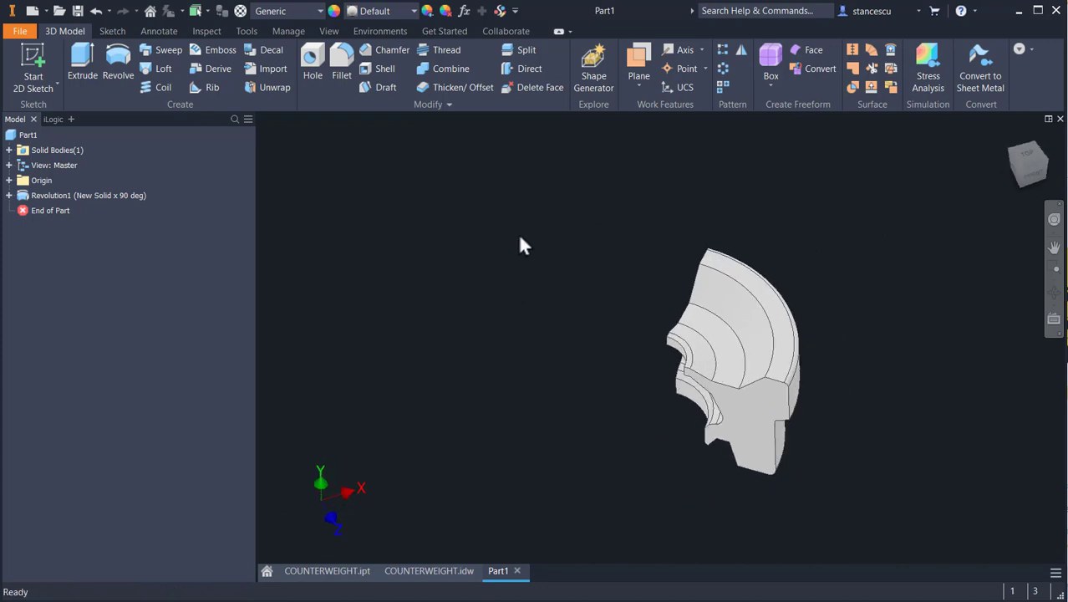
click(1017, 171)
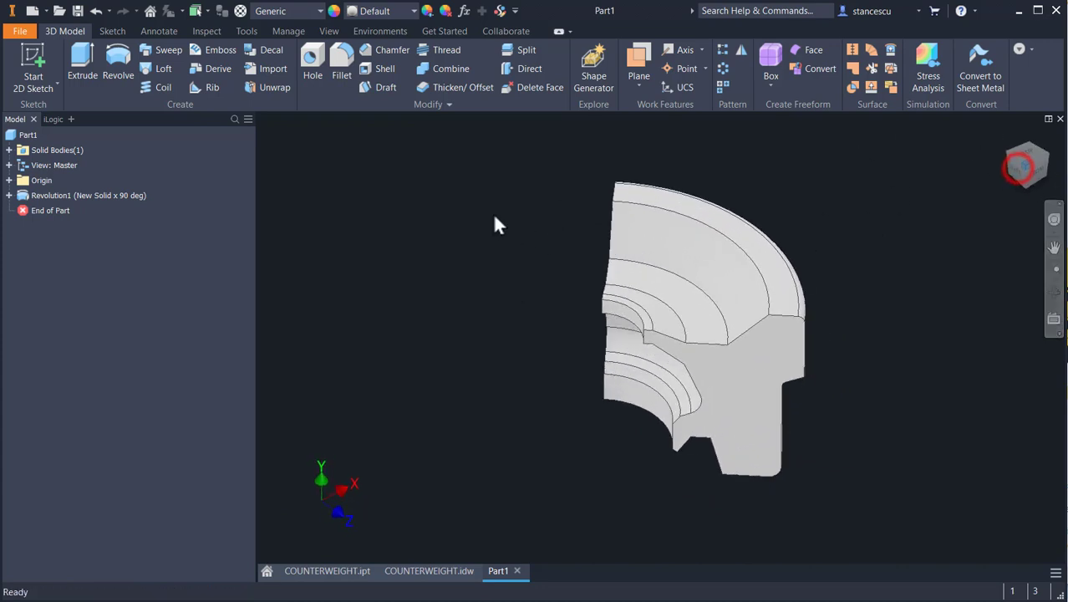
click(314, 15)
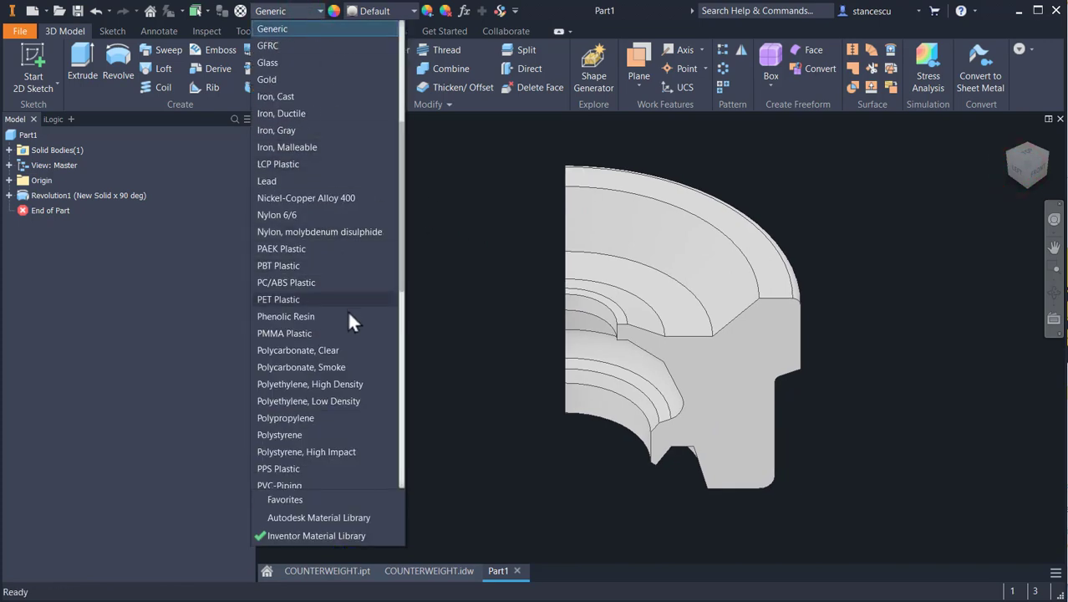
scroll(347, 310, down, 3)
scroll(346, 309, down, 3)
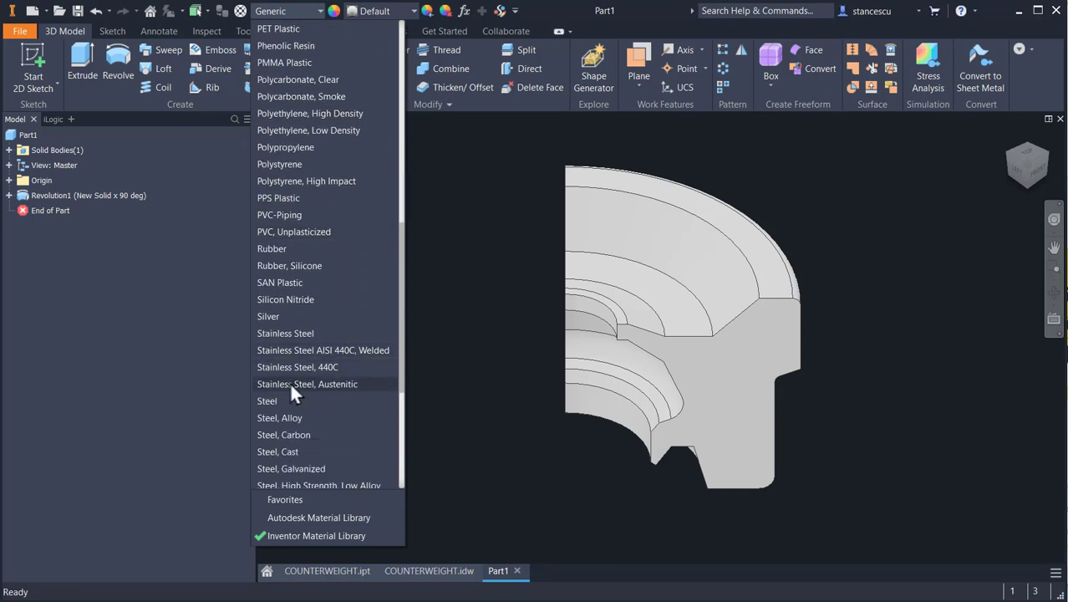
click(291, 386)
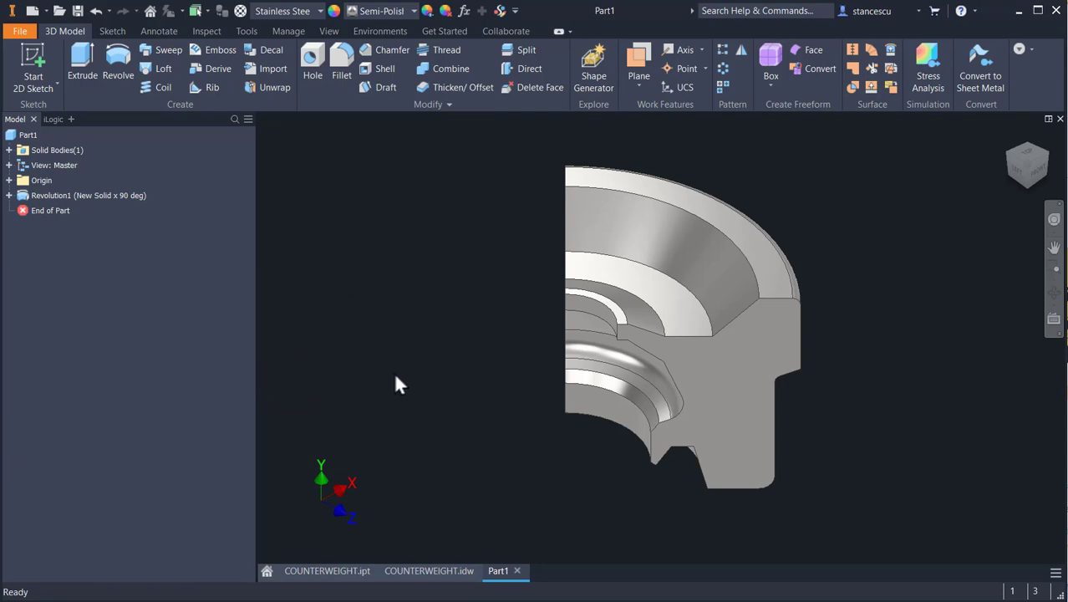
Examine the plan view in COUNTERWEIGHT.idw for the side offsets, overall width, central rib and hole dimensions, comparing it with the shaded views.
click(417, 571)
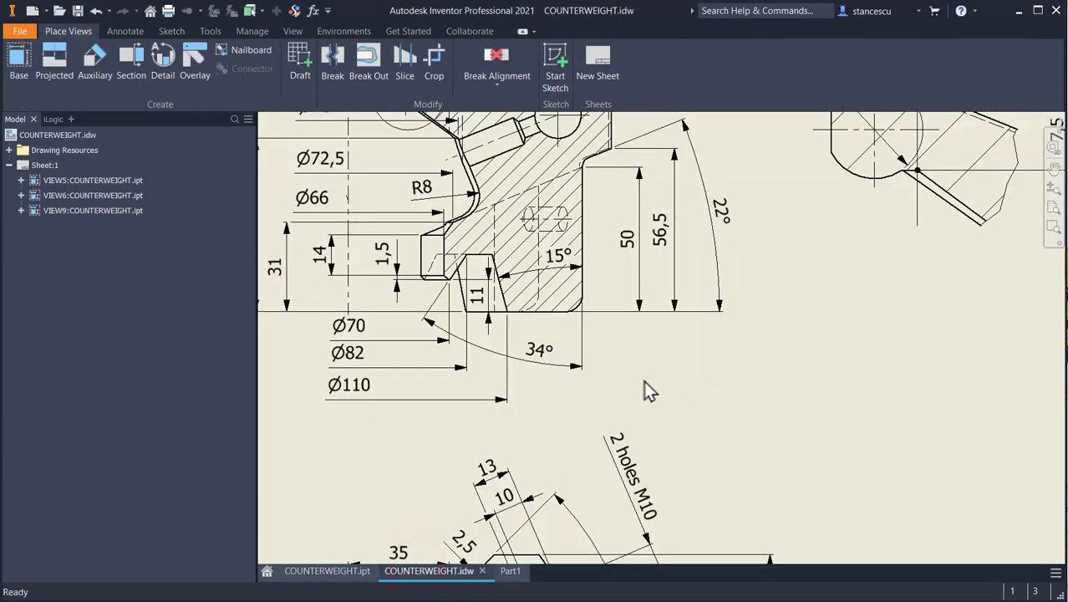
scroll(644, 386, down, 2)
middle_drag(675, 464, 677, 297)
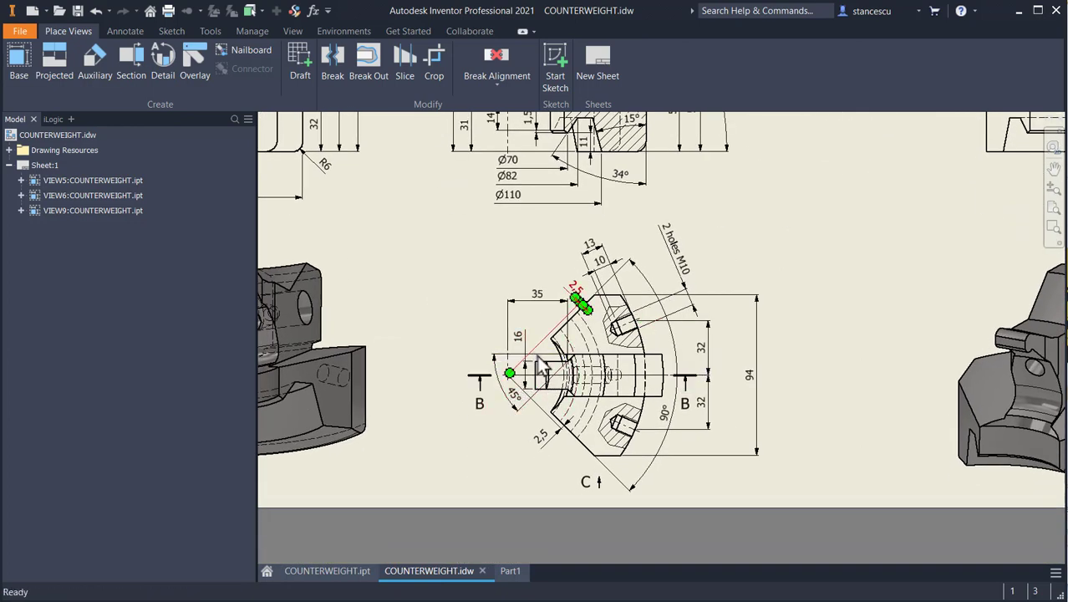
scroll(543, 384, up, 2)
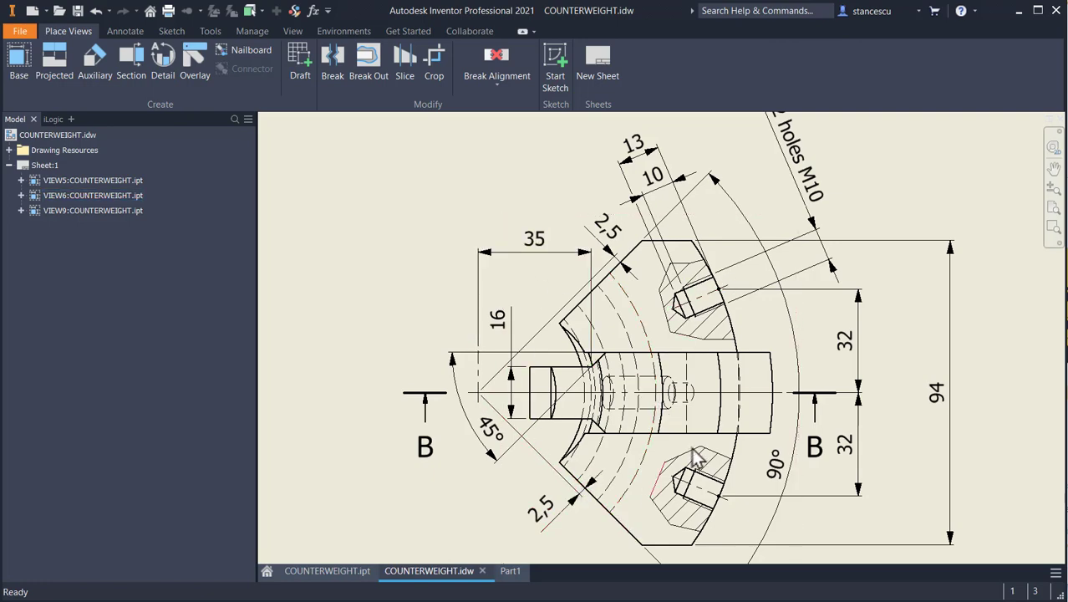
scroll(527, 329, up, 3)
mouse_move(597, 334)
middle_down()
mouse_move(758, 410)
mouse_move(815, 407)
middle_up()
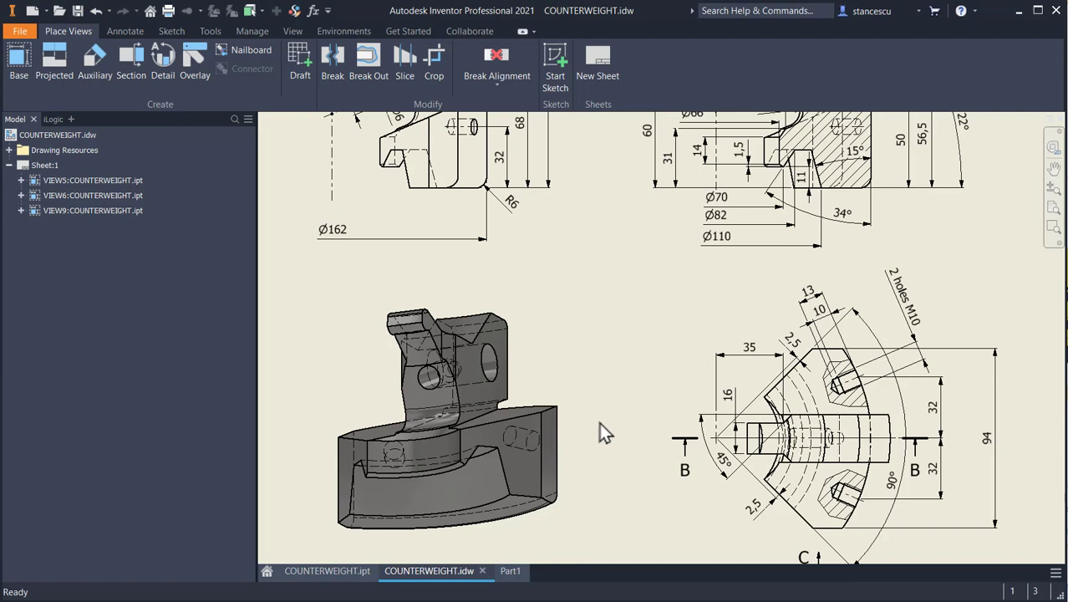
scroll(599, 422, down, 3)
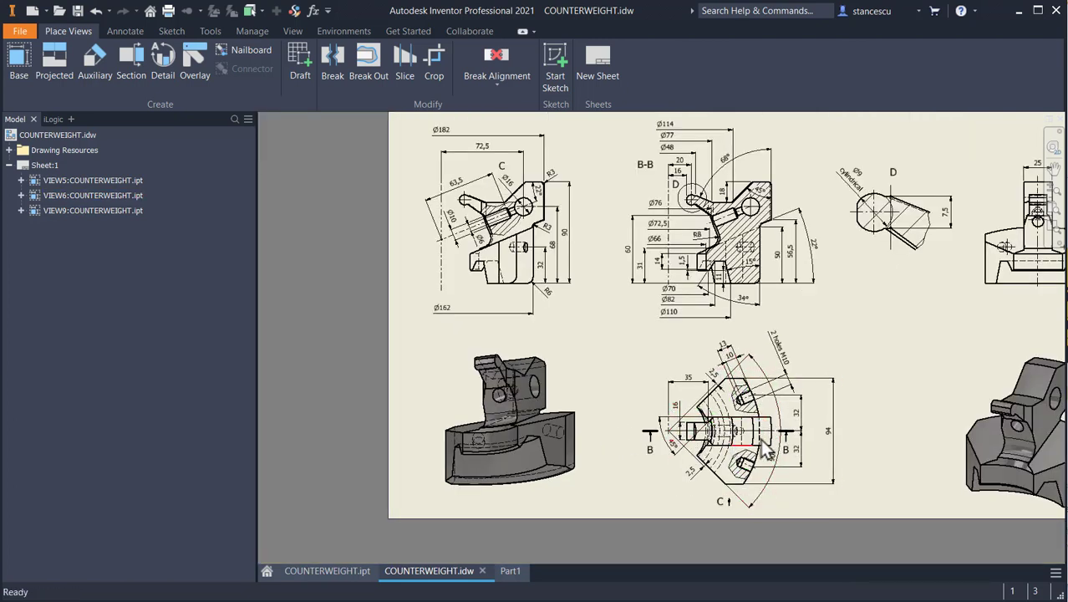
middle_drag(760, 437, 691, 399)
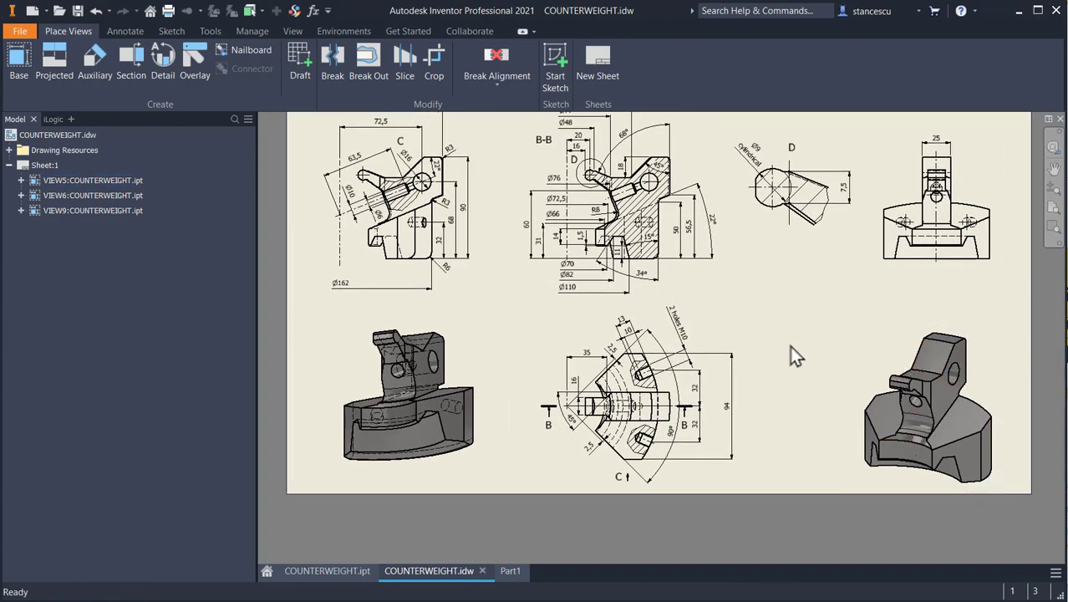
scroll(687, 408, up, 3)
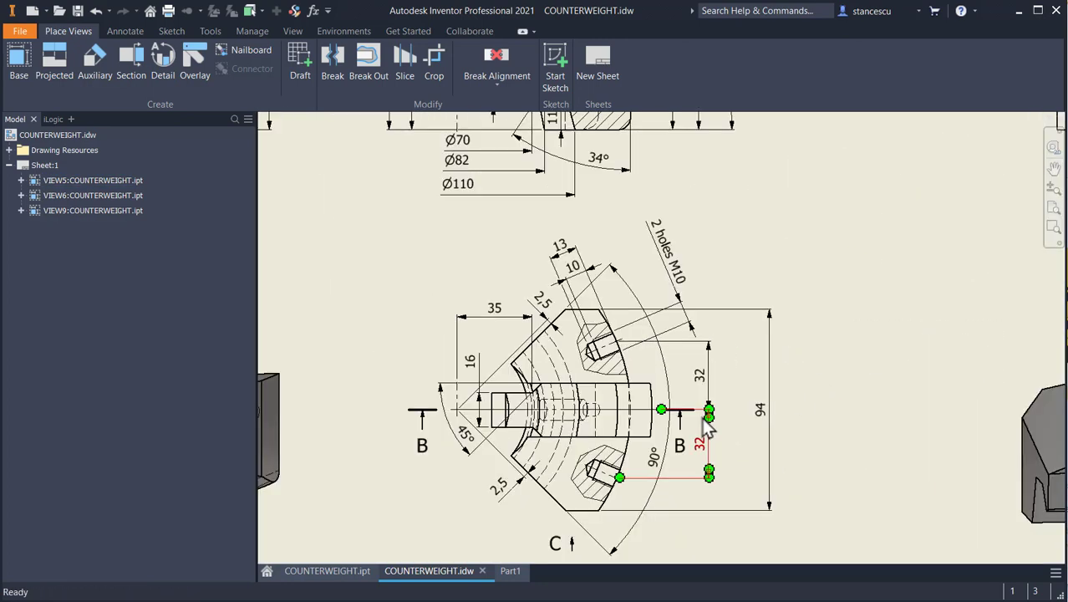
mouse_move(746, 383)
middle_down()
mouse_move(661, 411)
mouse_move(578, 500)
middle_up()
middle_drag(779, 313, 884, 243)
middle_drag(672, 375, 802, 275)
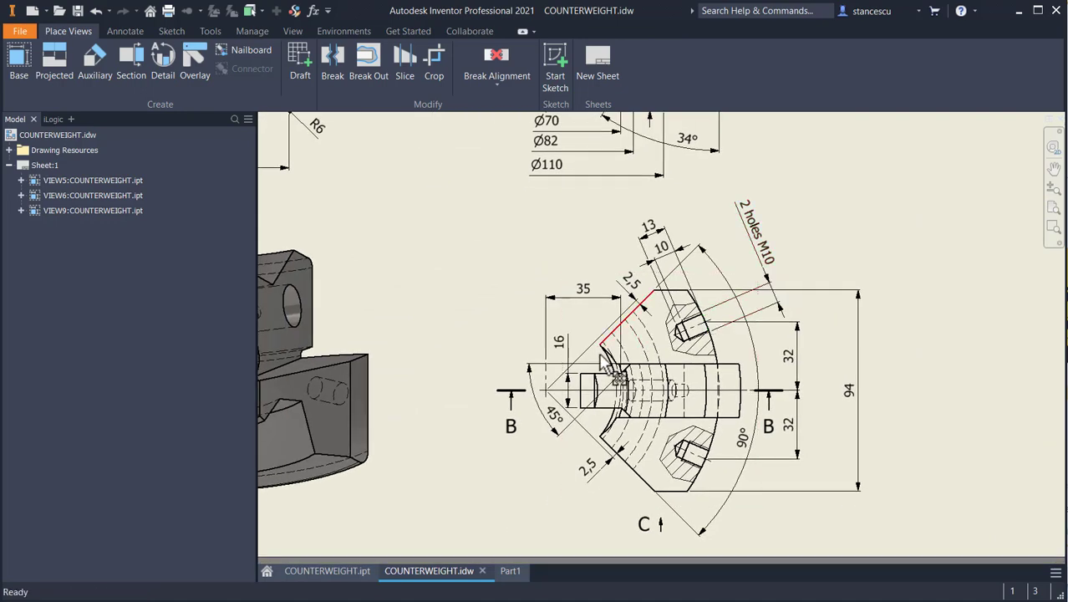
scroll(600, 355, up, 3)
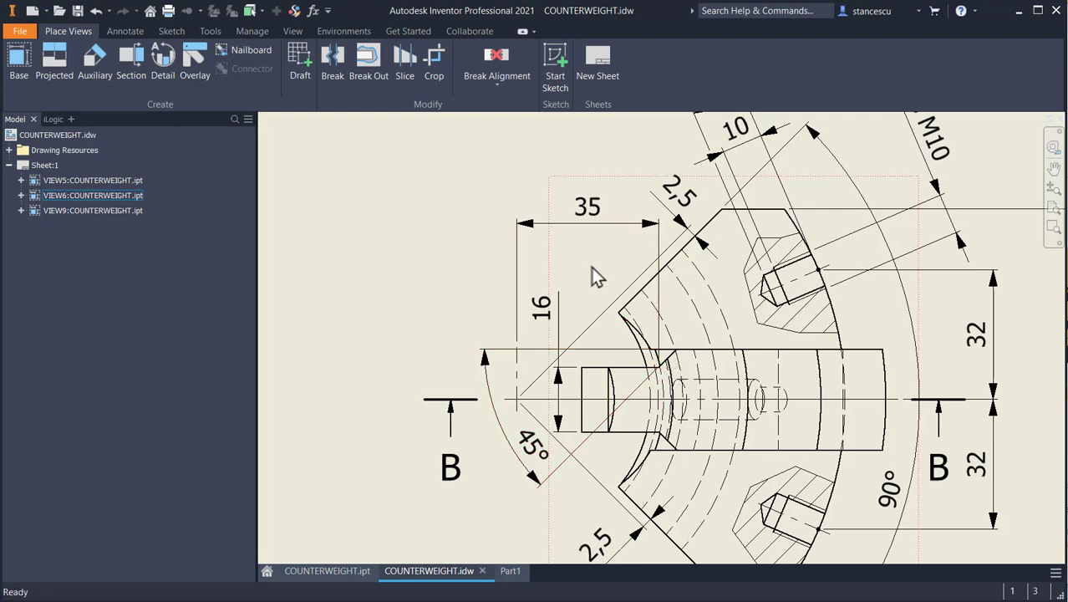
Return to Part1 and create a new sketch on the flat bottom face of the revolved body.
click(516, 573)
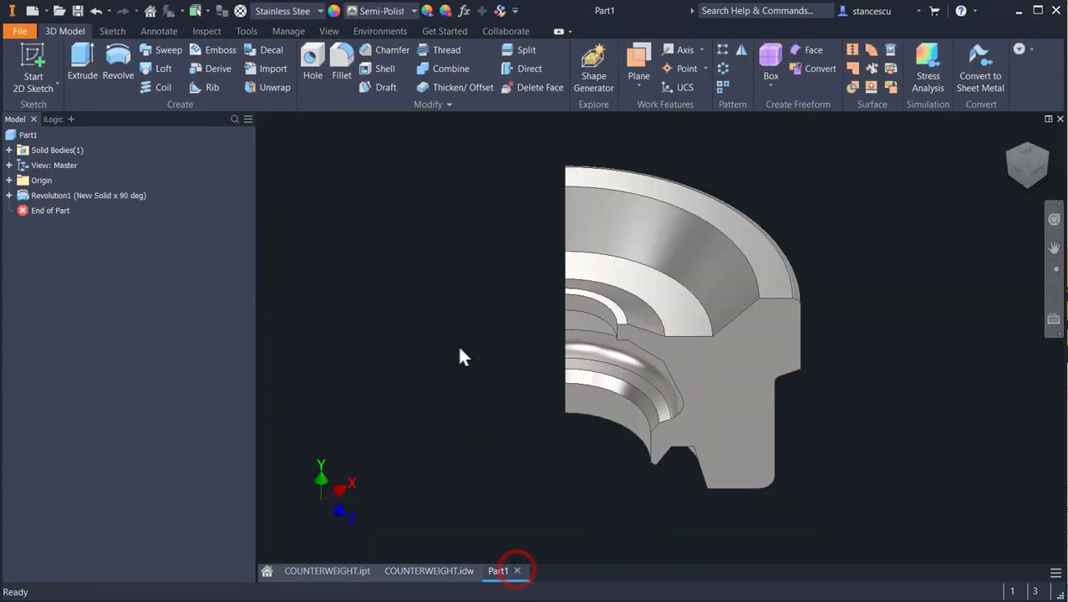
click(9, 181)
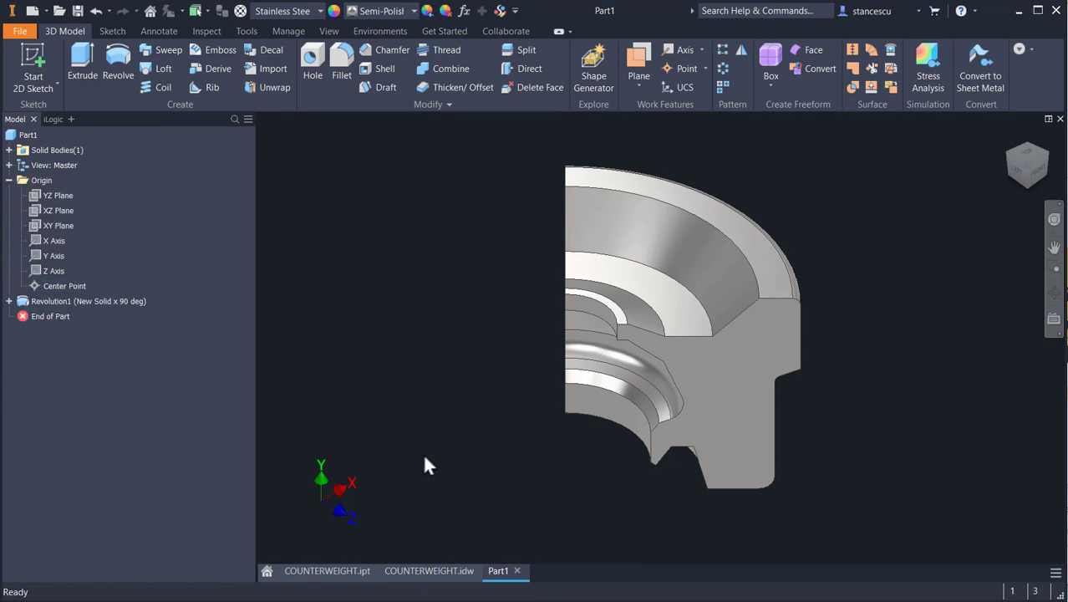
shift+middle_drag(489, 491, 484, 431)
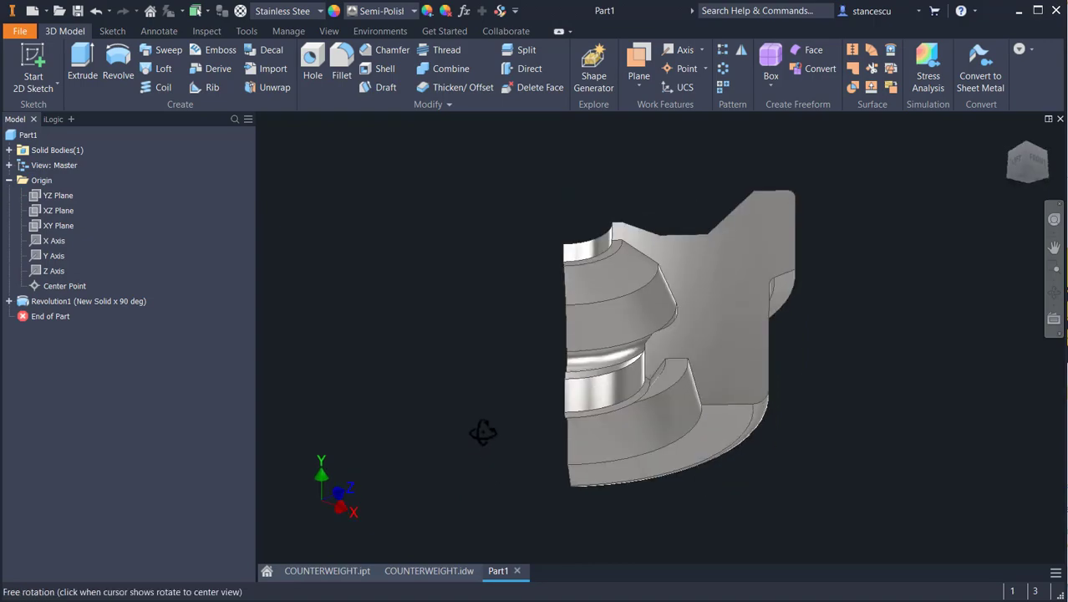
click(680, 464)
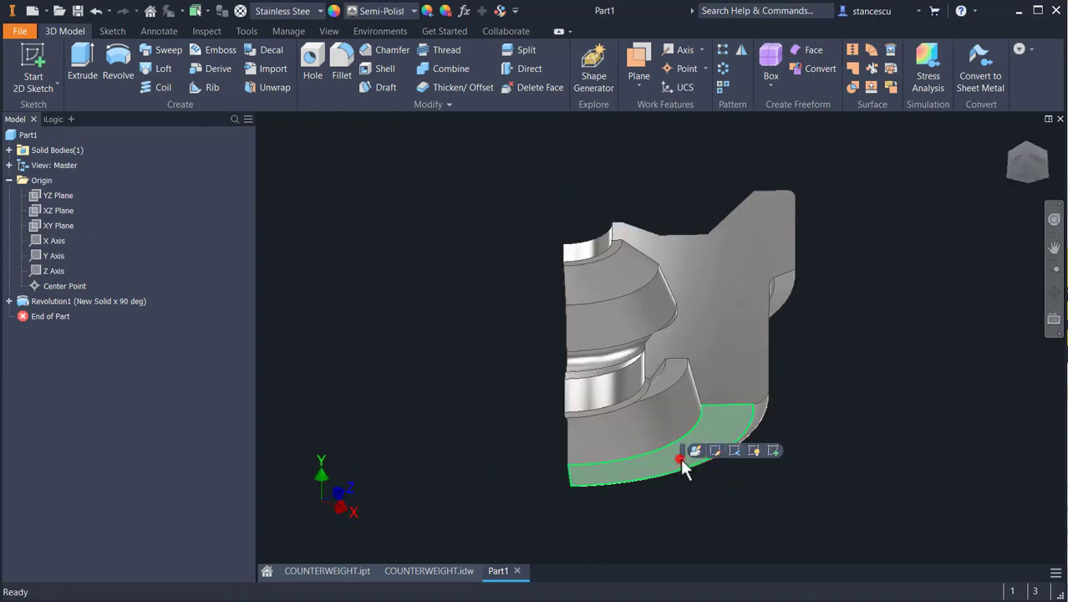
click(773, 450)
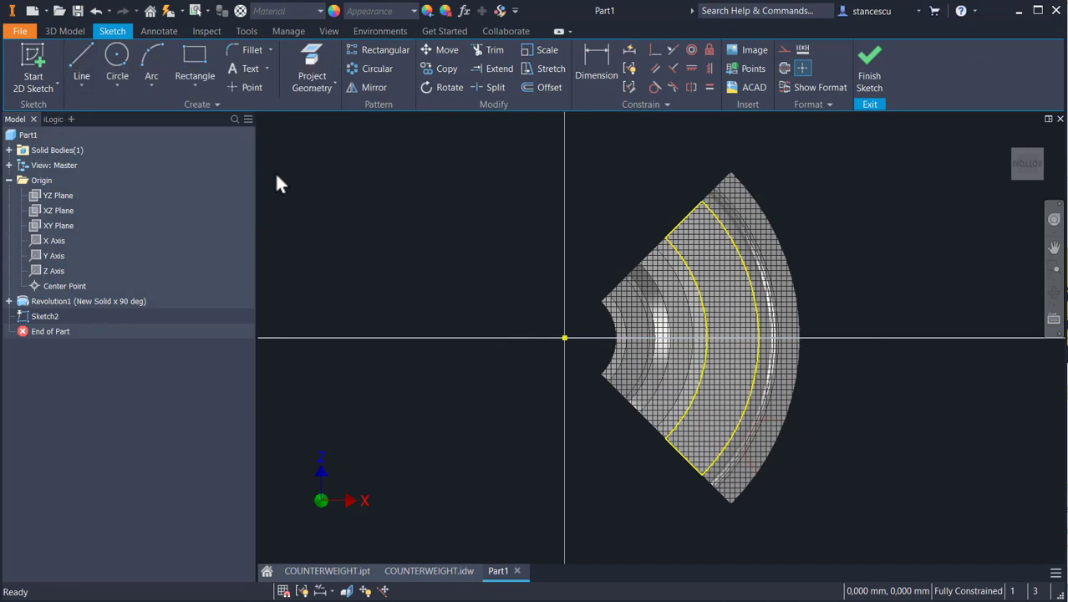
Project the body's outermost and innermost arc edges into the bottom-face sketch.
click(312, 73)
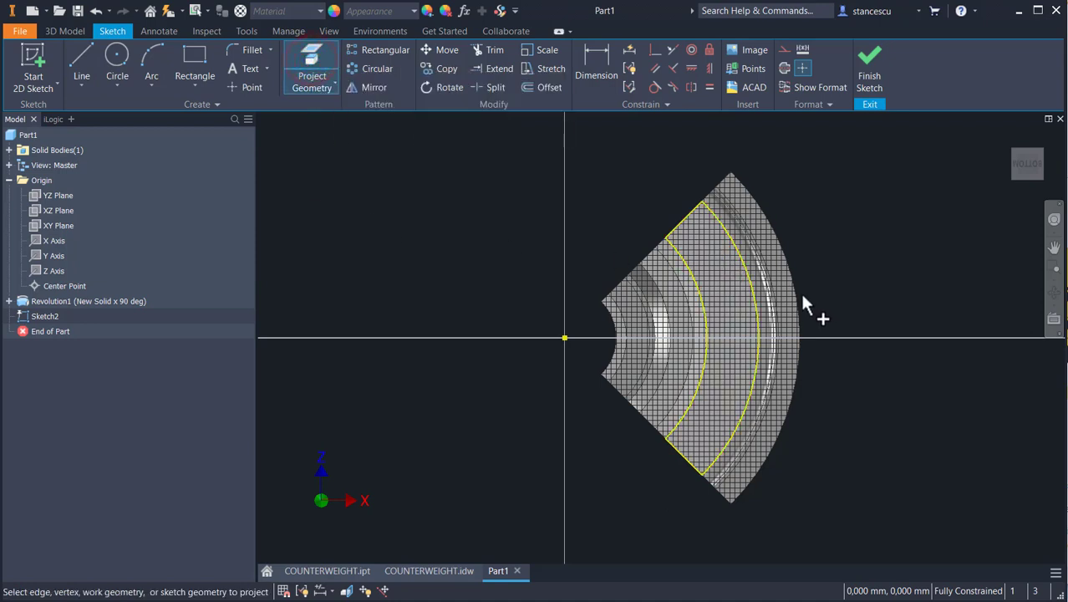
click(798, 298)
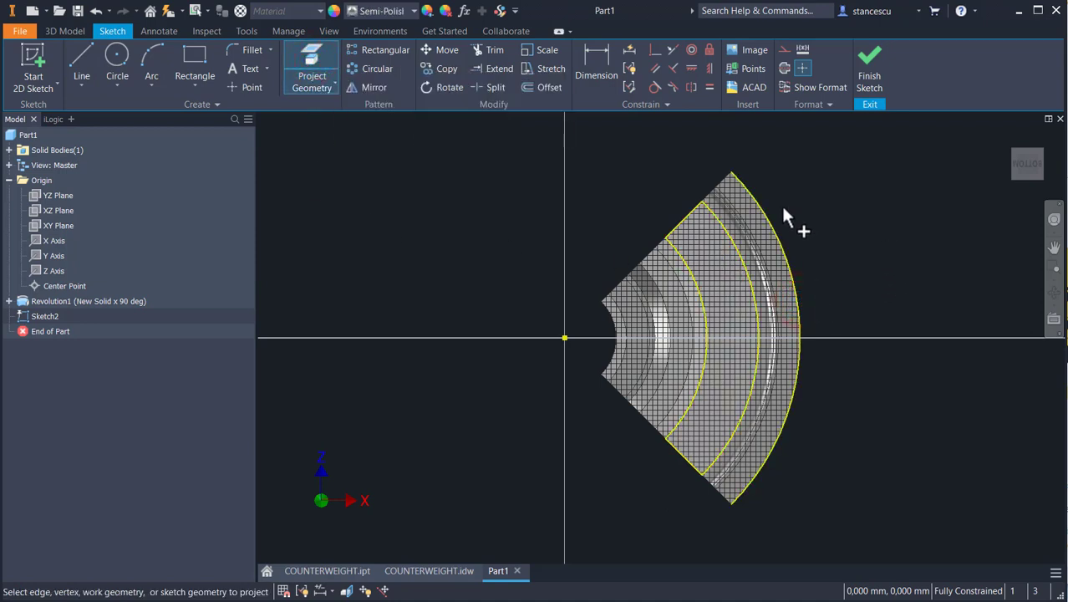
click(616, 330)
key(Escape)
Convert all the projected sketch geometry to construction lines.
mouse_move(798, 284)
mouse_down()
mouse_move(463, 351)
mouse_move(422, 481)
mouse_up()
mouse_move(879, 201)
mouse_down()
mouse_move(433, 543)
mouse_move(477, 483)
mouse_up()
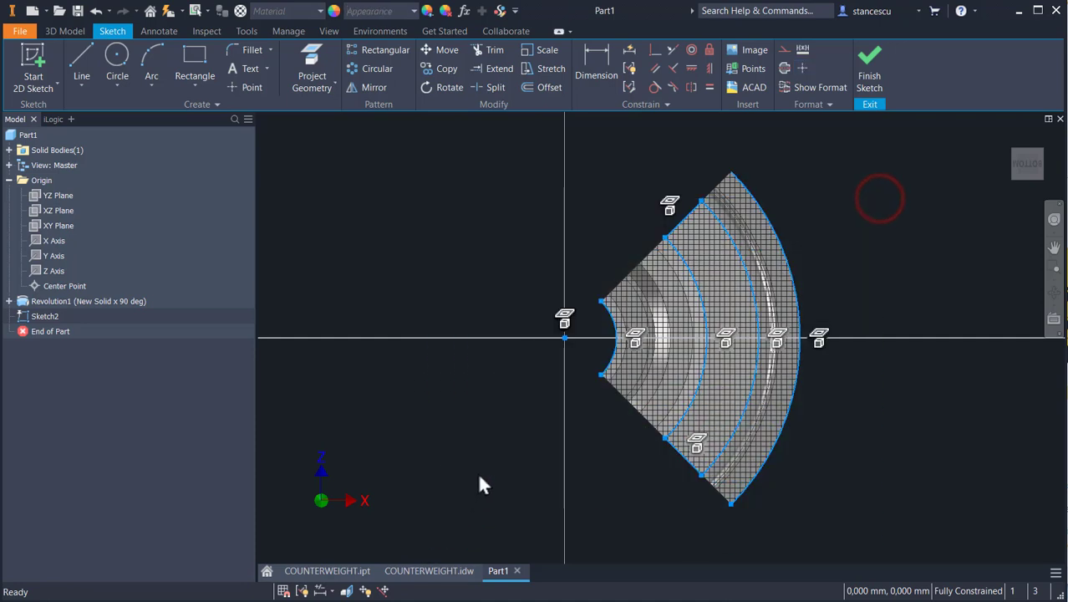
click(783, 48)
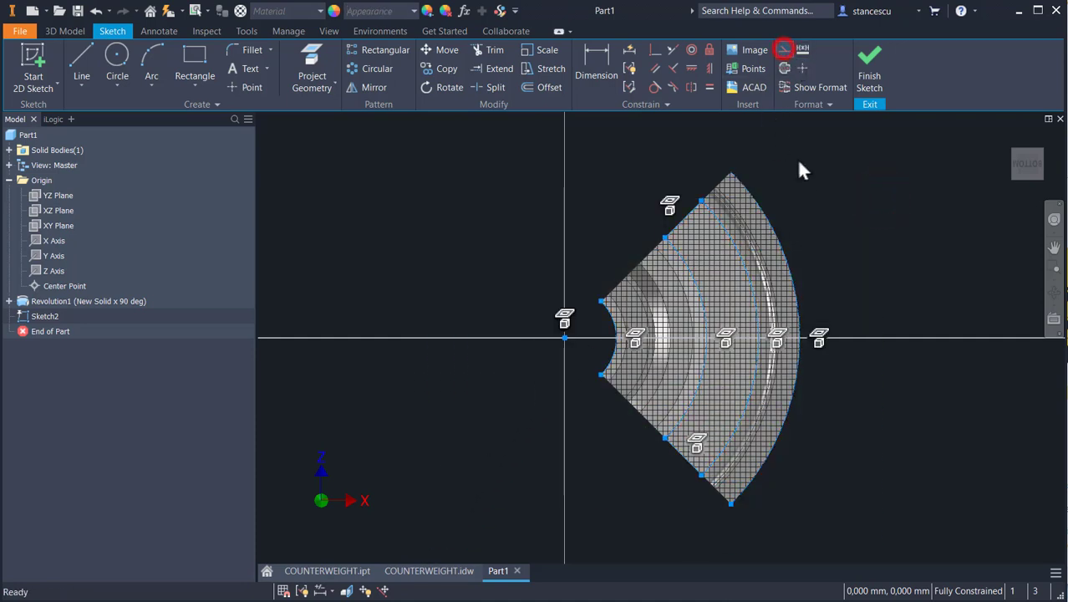
click(844, 197)
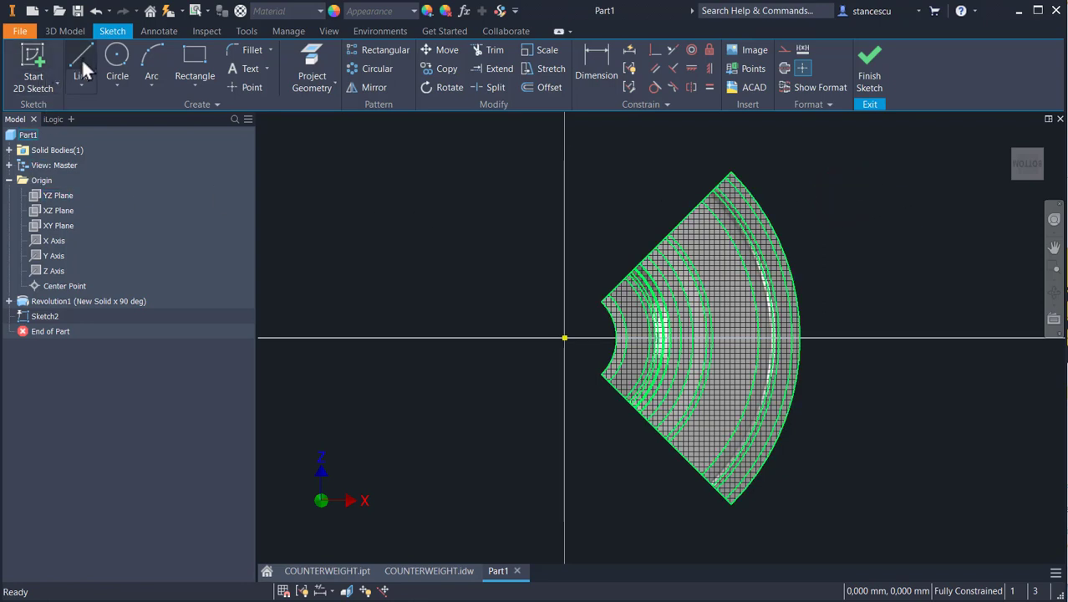
Sketch a rectangle about 55 mm by 22 mm across the horizontal axis, extending past the body's outer arc.
click(191, 52)
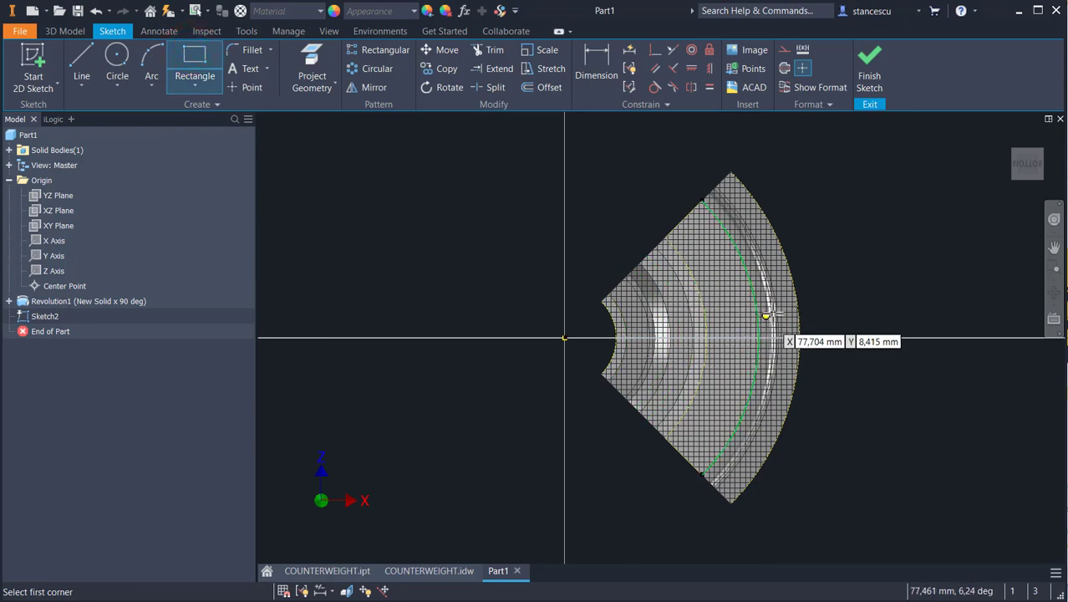
click(827, 301)
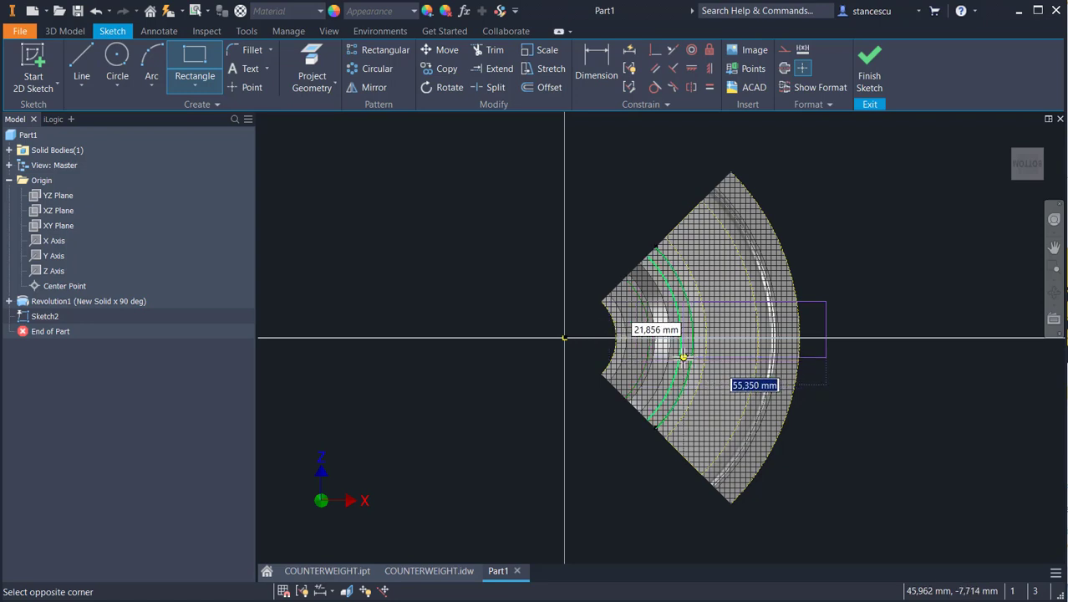
click(684, 357)
scroll(652, 355, up, 3)
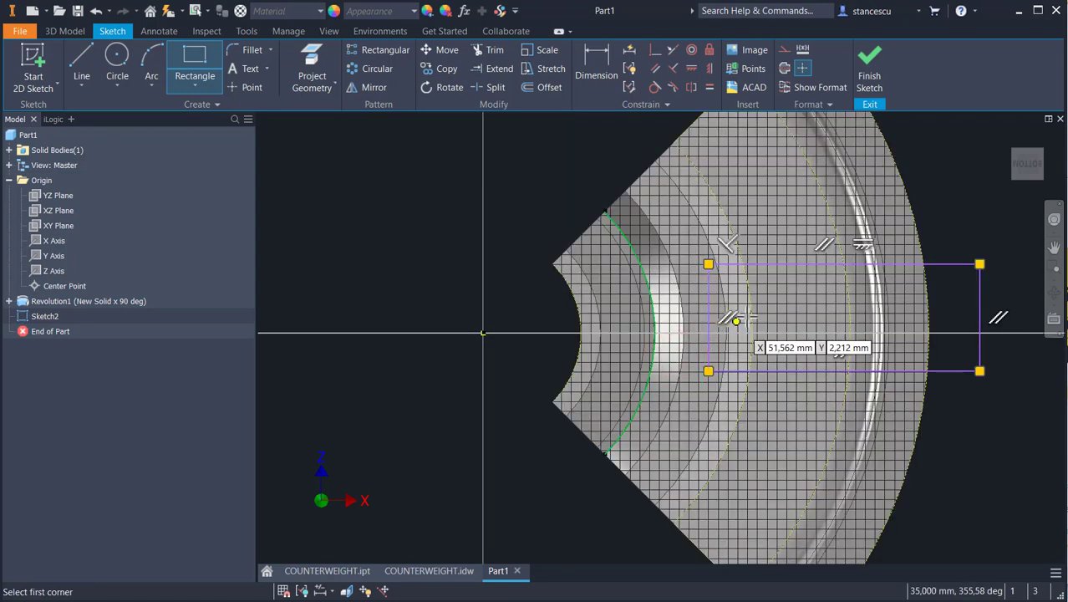
Make the rectangle's outer side tangent to the projected outer arc and align its midpoint horizontally with the origin.
click(653, 88)
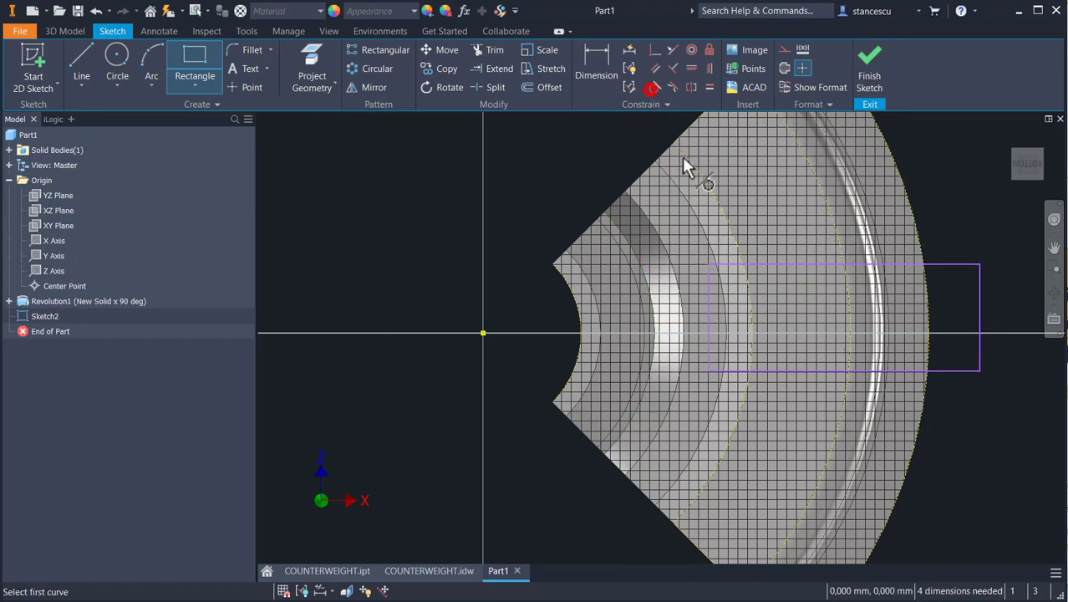
click(981, 319)
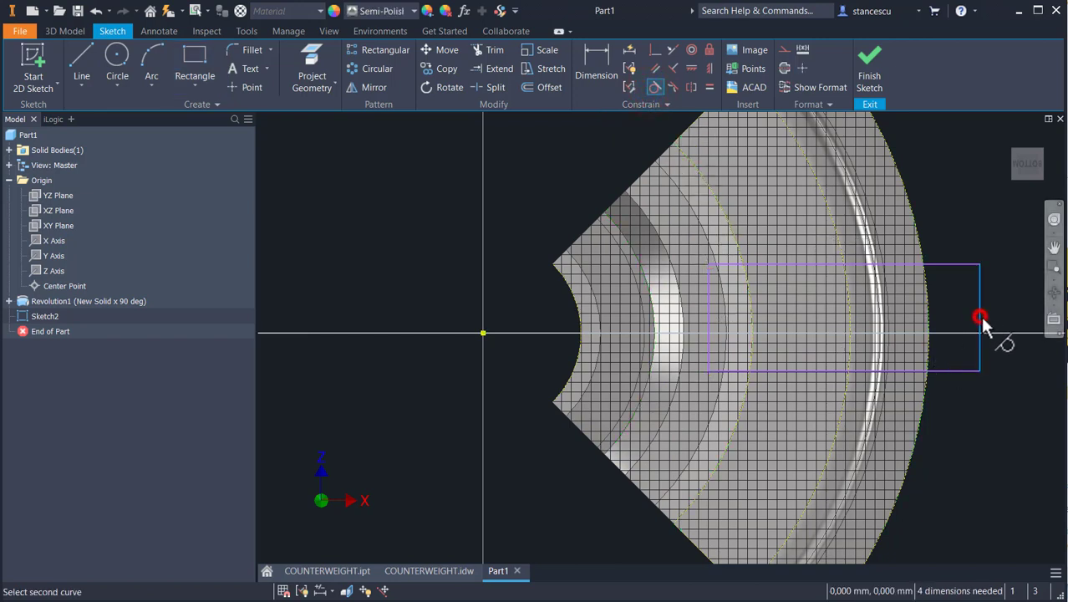
click(928, 342)
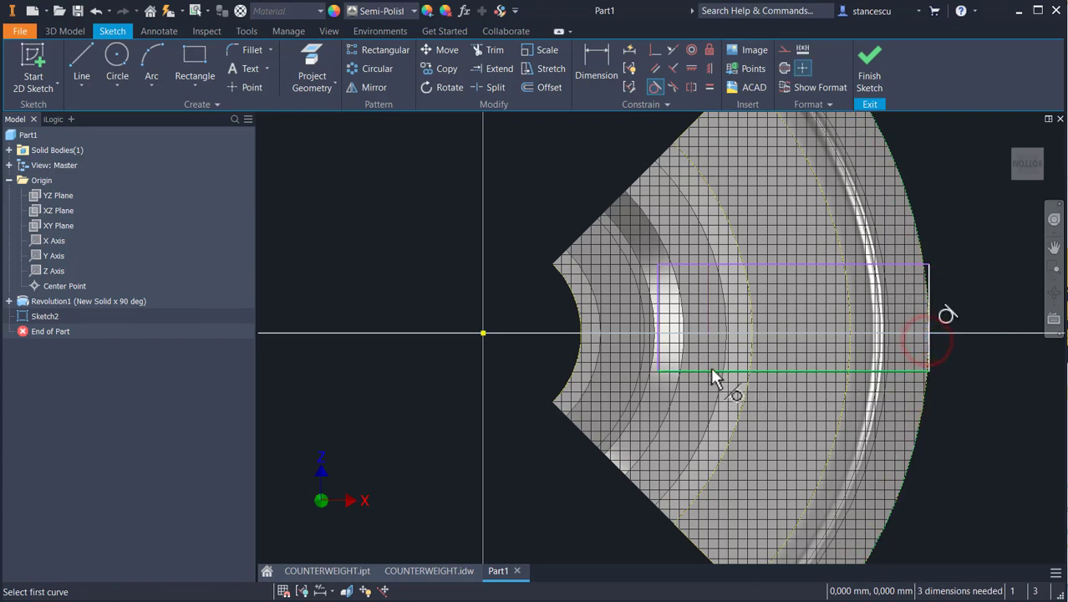
click(694, 67)
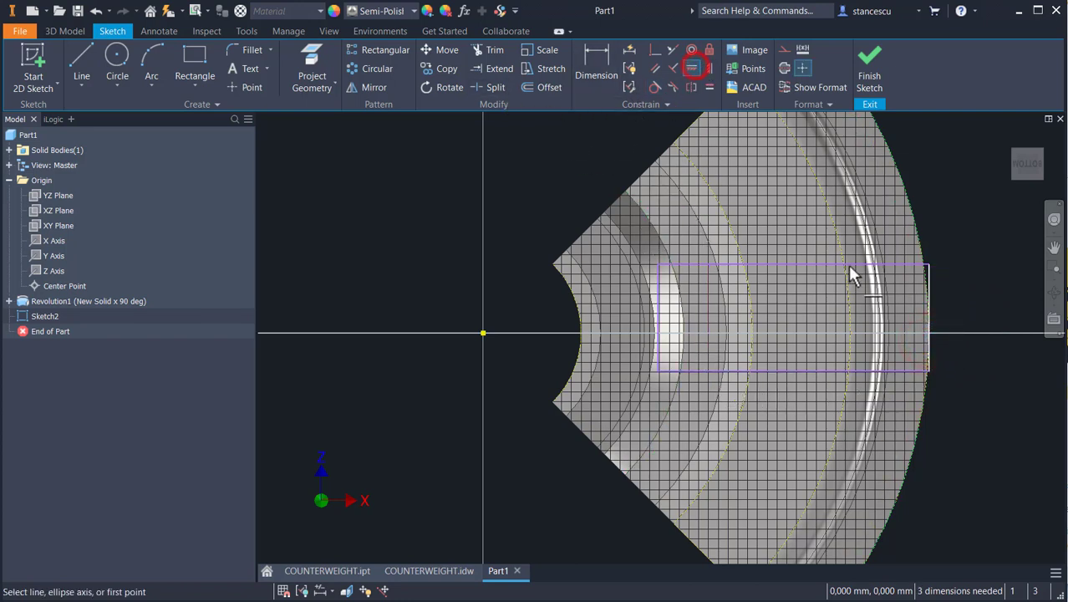
click(930, 316)
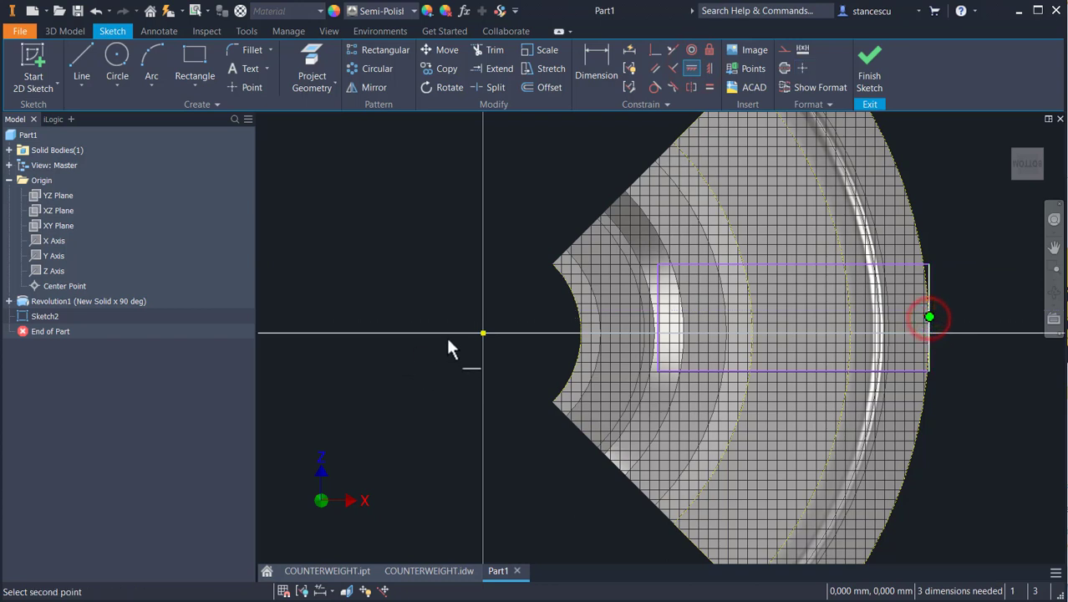
click(483, 333)
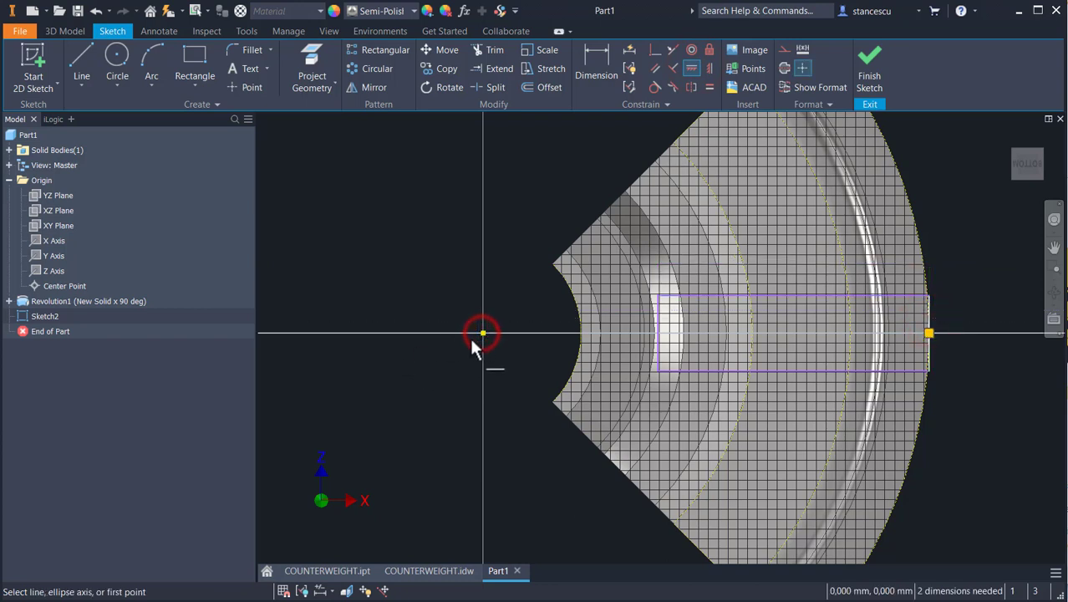
Dimension the distance between the rectangle's two long sides as 25 mm.
click(597, 54)
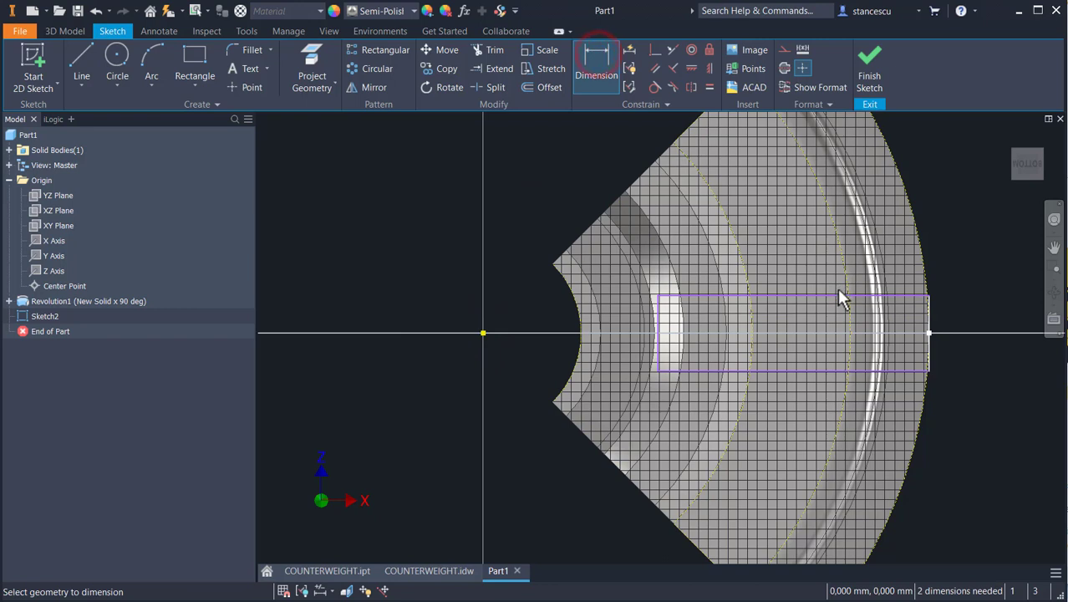
click(834, 294)
click(828, 370)
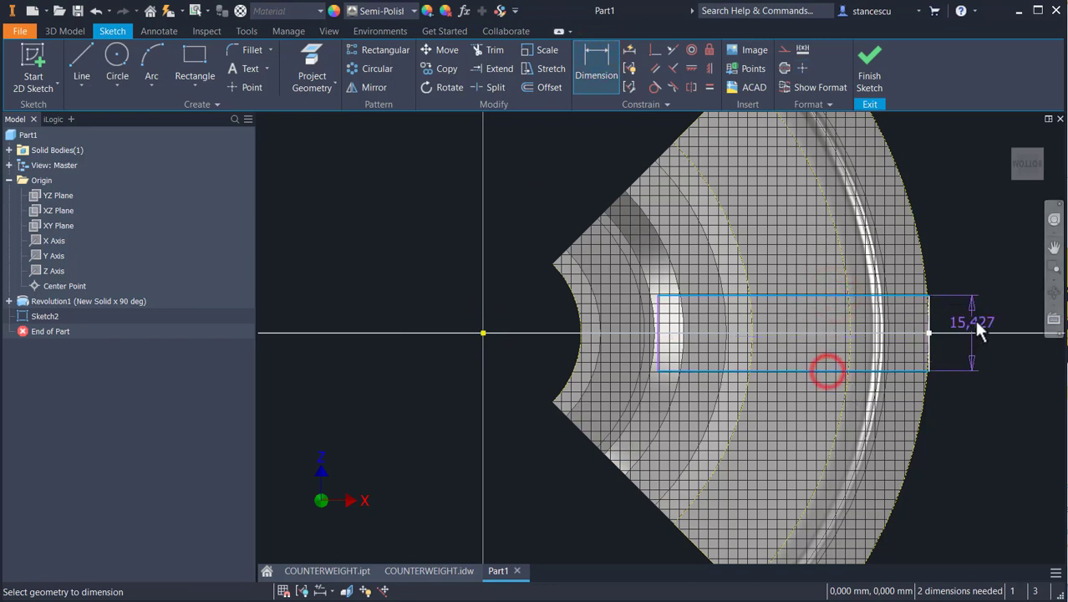
click(989, 248)
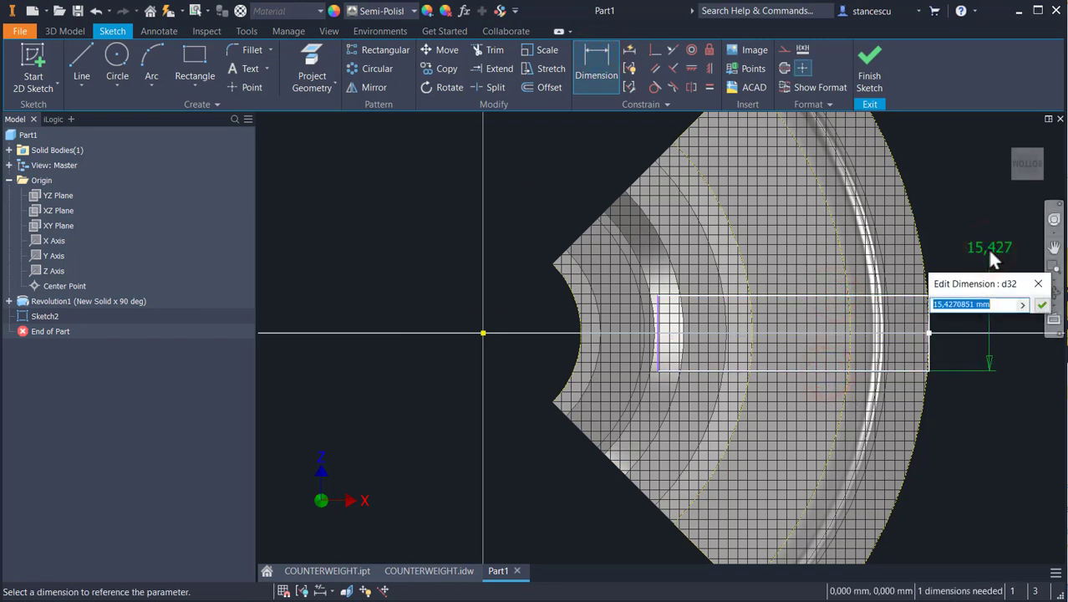
text(25)
key(Return)
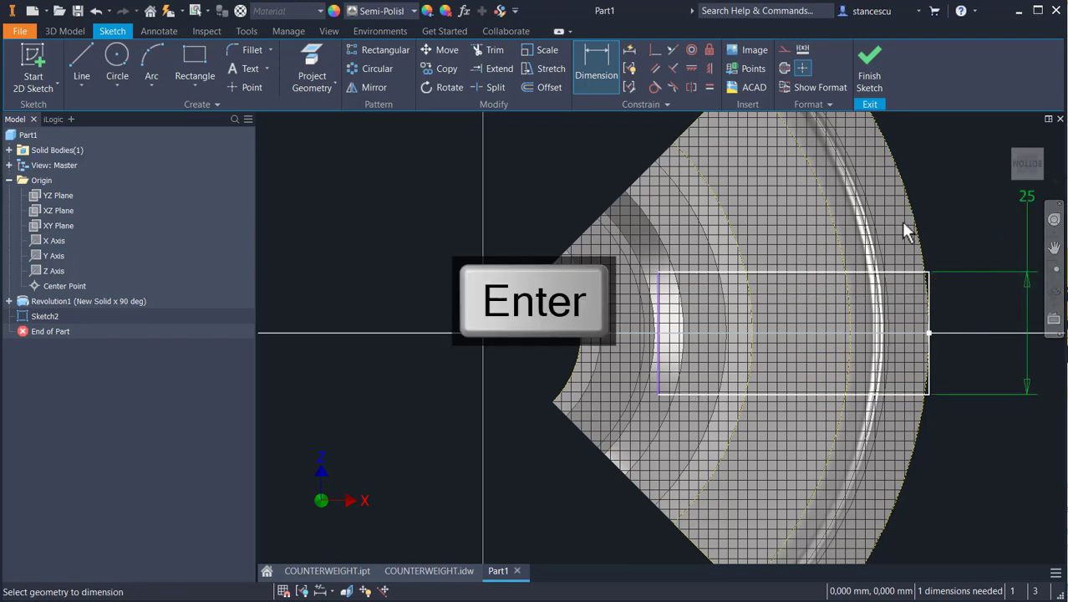
Sketch a tapering neck about 14 mm wide from the rectangle's two inner corners to just past the body's inner arc.
click(82, 55)
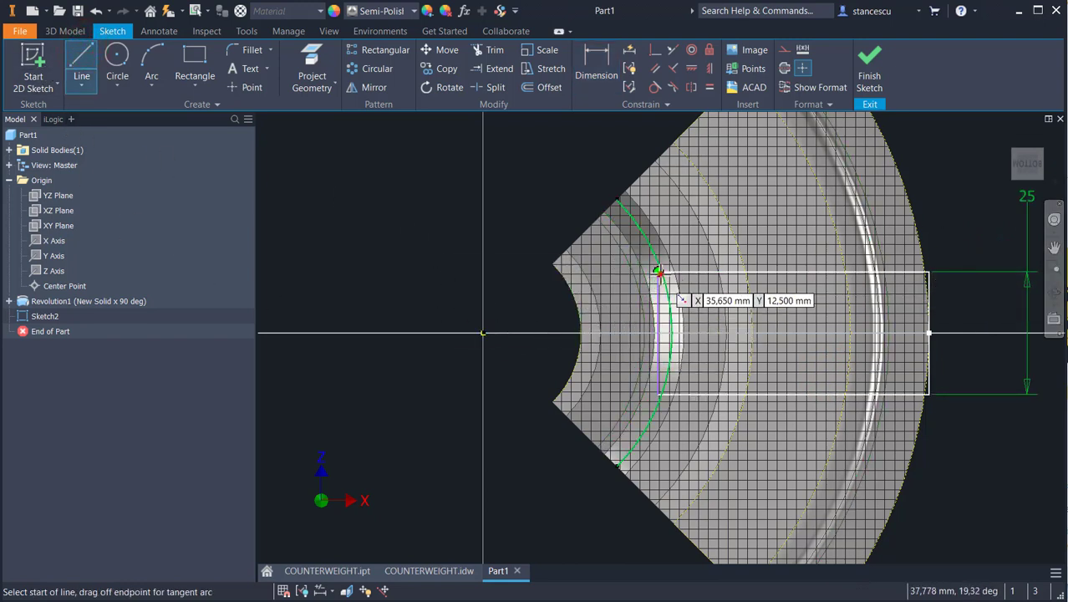
click(660, 273)
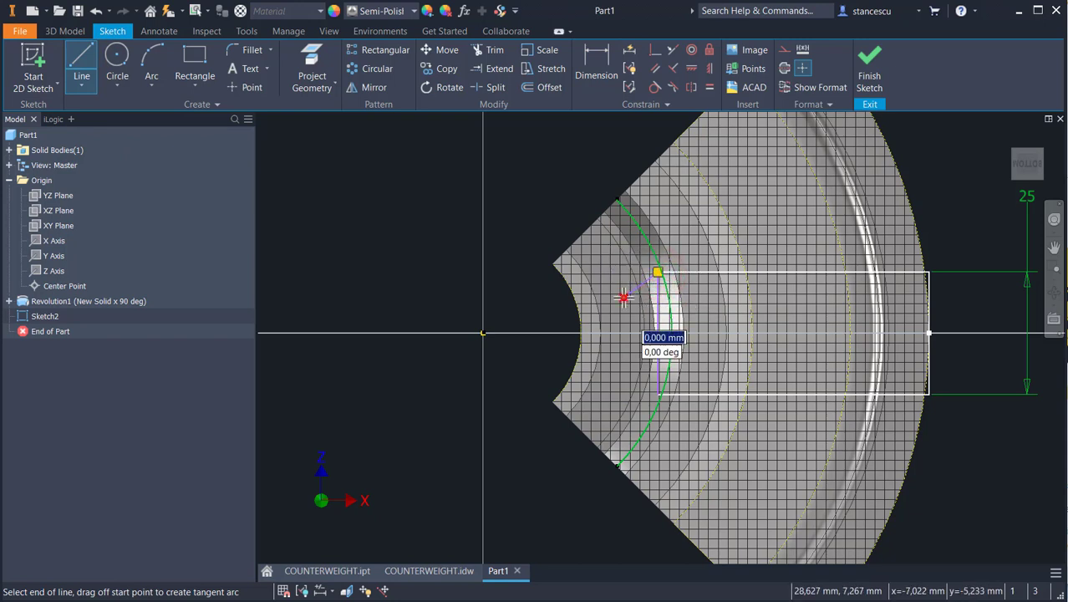
click(553, 296)
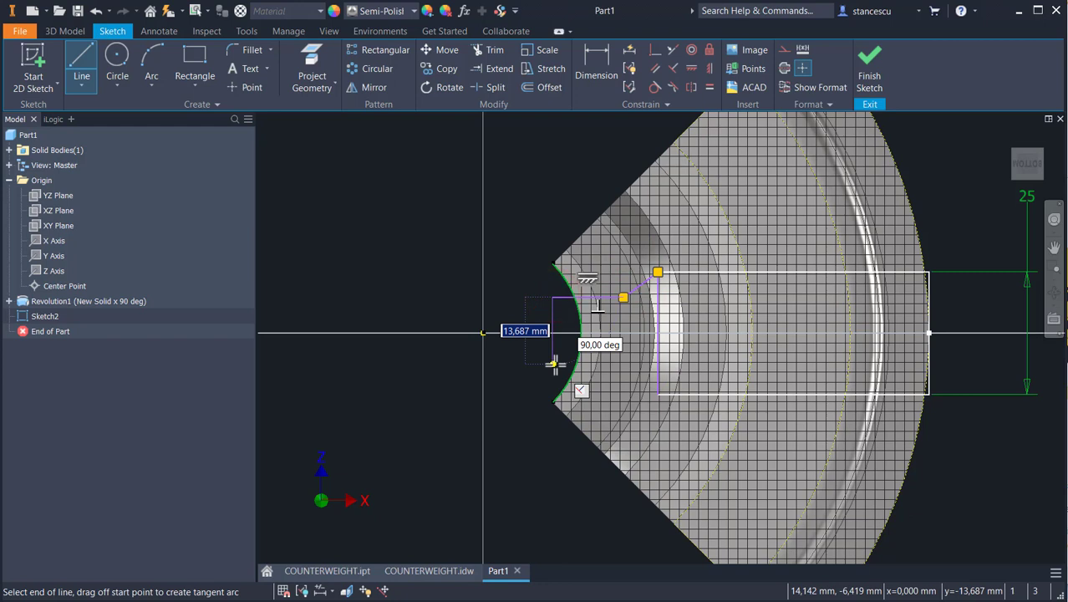
click(554, 363)
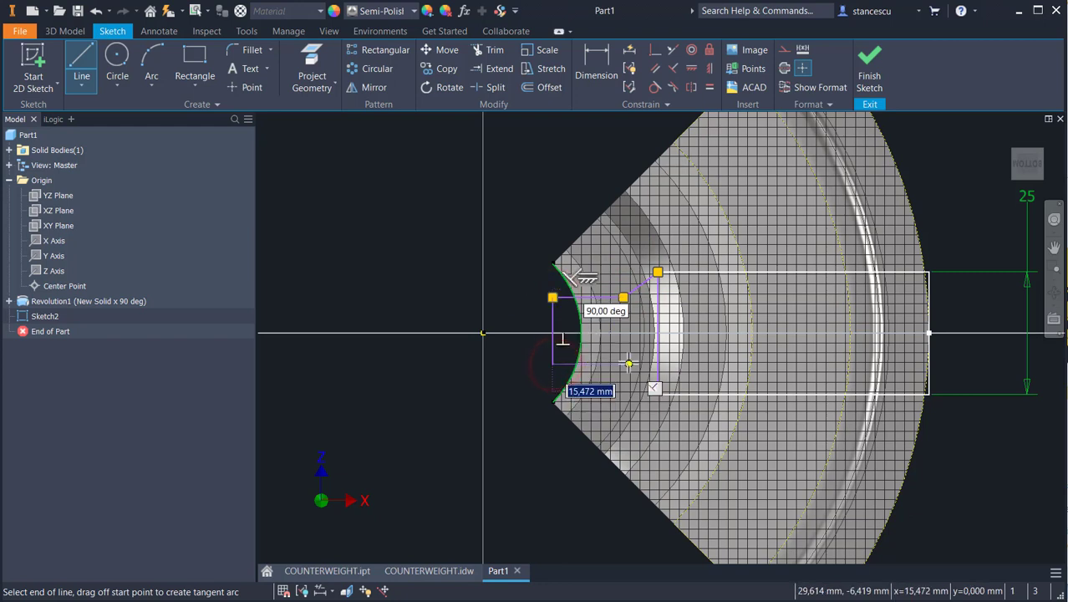
click(625, 364)
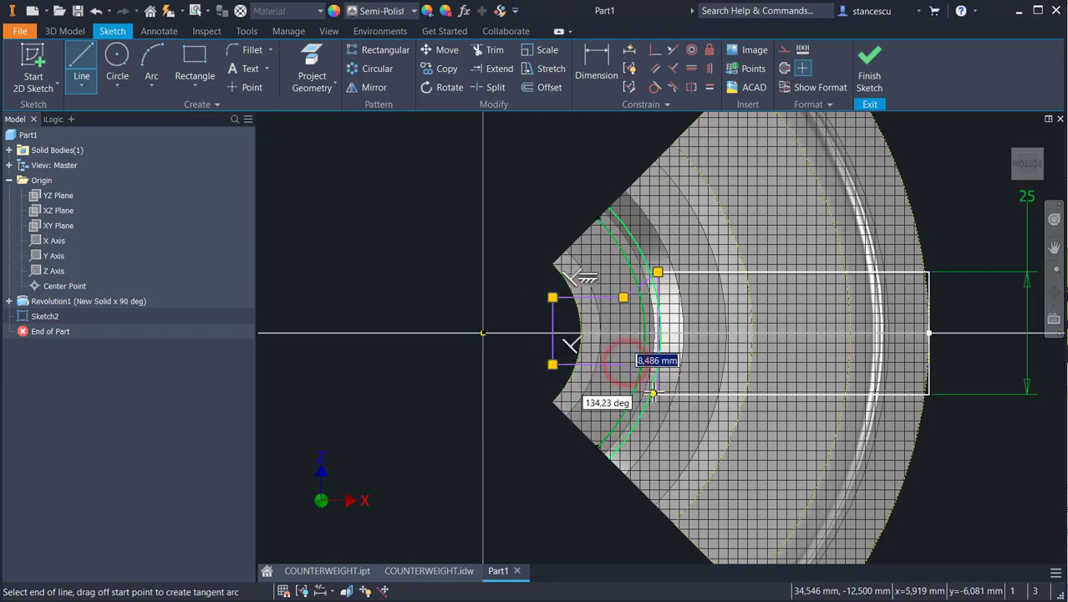
click(657, 395)
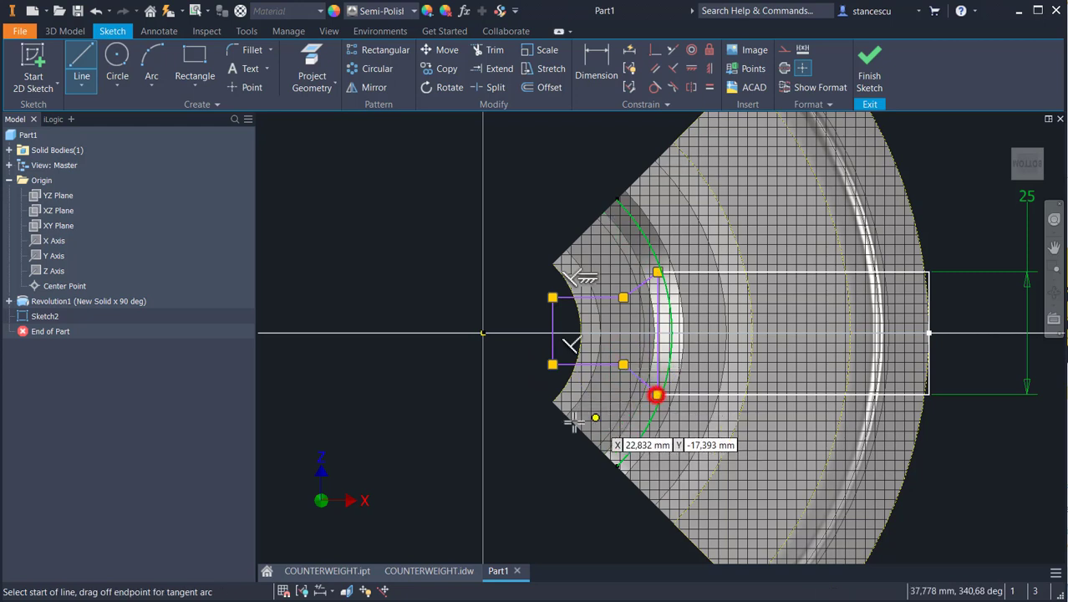
key(Escape)
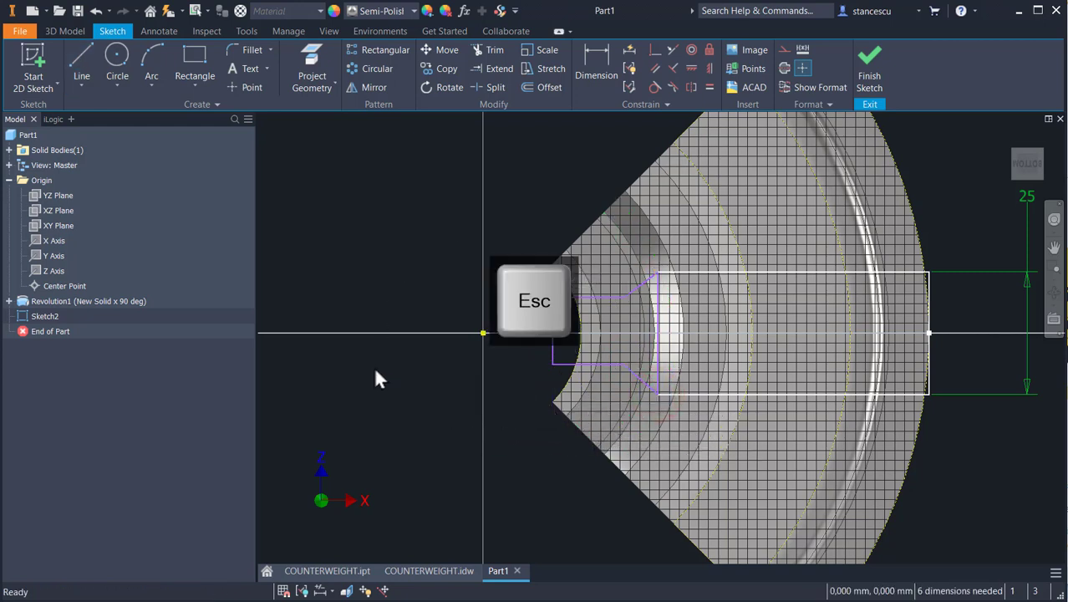
Make the neck's end line tangent to the projected inner arc and align its midpoint horizontally with the origin.
click(654, 88)
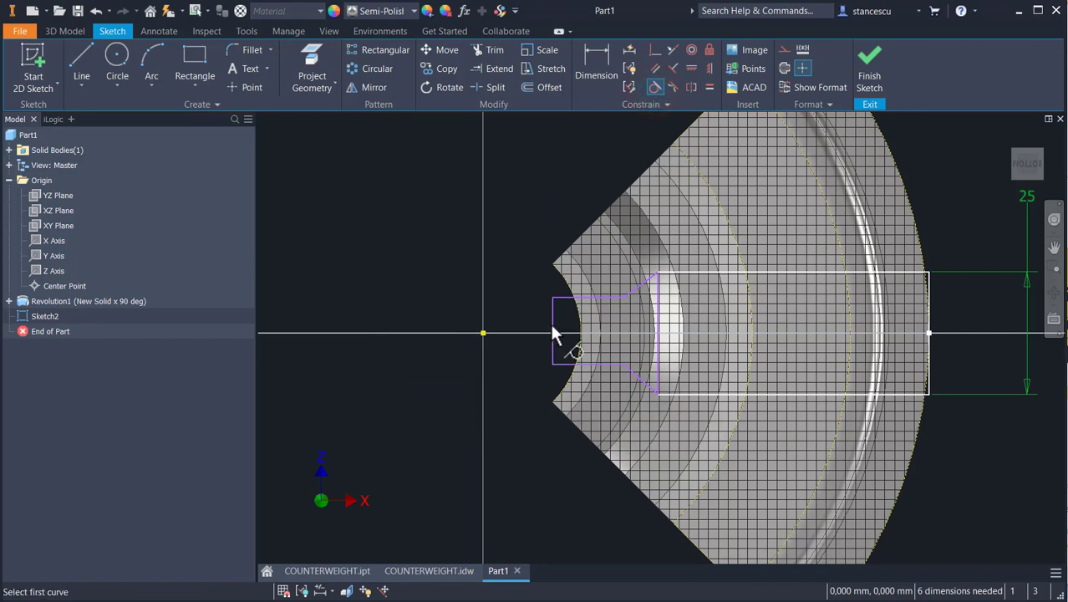
click(553, 331)
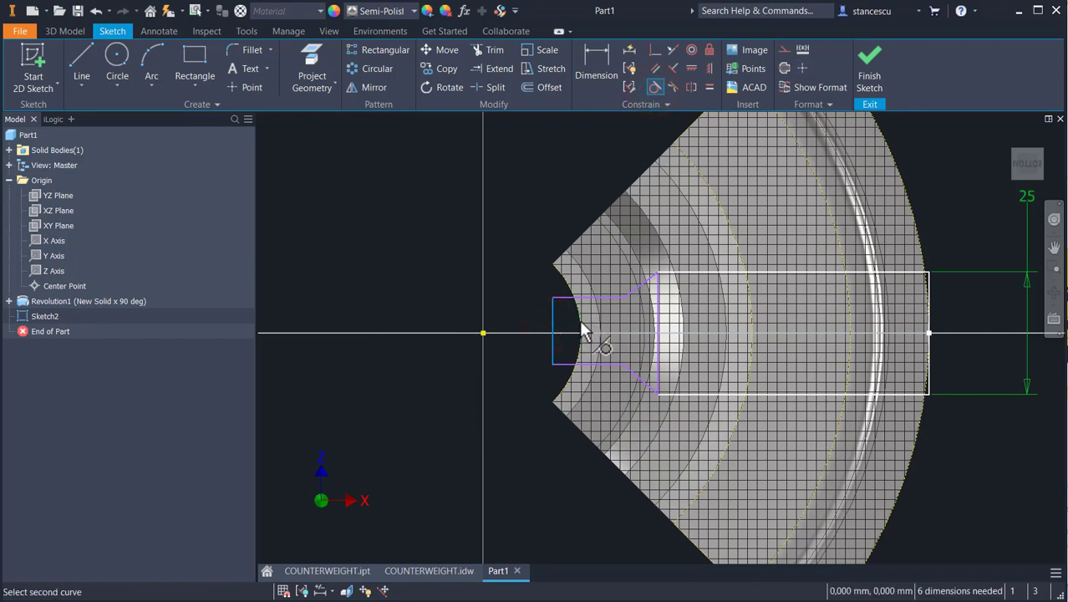
click(580, 336)
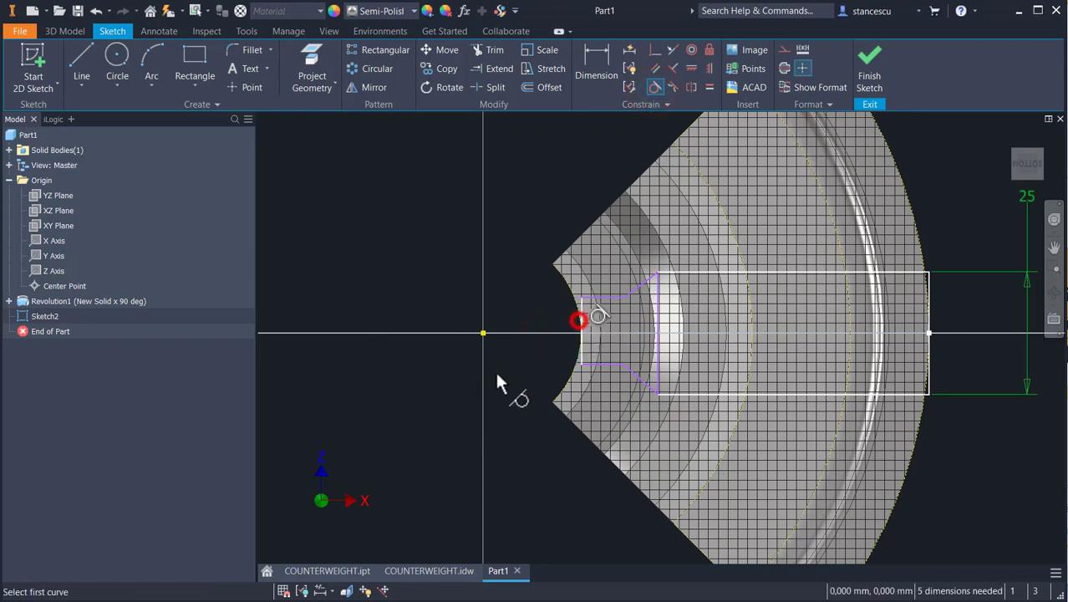
click(689, 70)
click(581, 332)
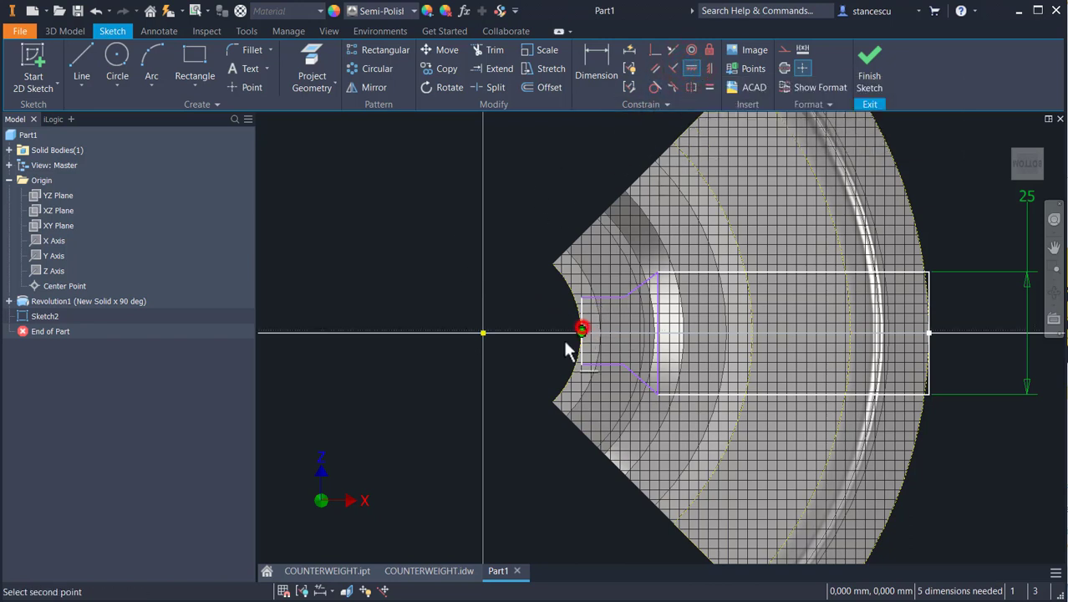
click(483, 333)
Dimension the angle between the neck's upper slanted line and the rectangle's upper side as 45 degrees.
middle_drag(443, 400, 354, 384)
click(590, 57)
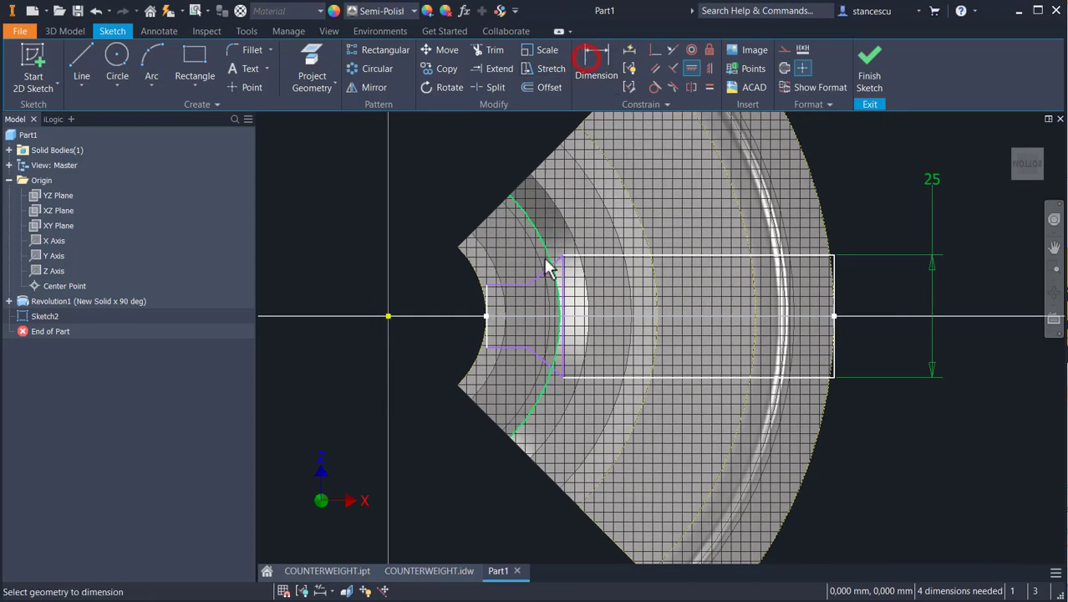
click(544, 266)
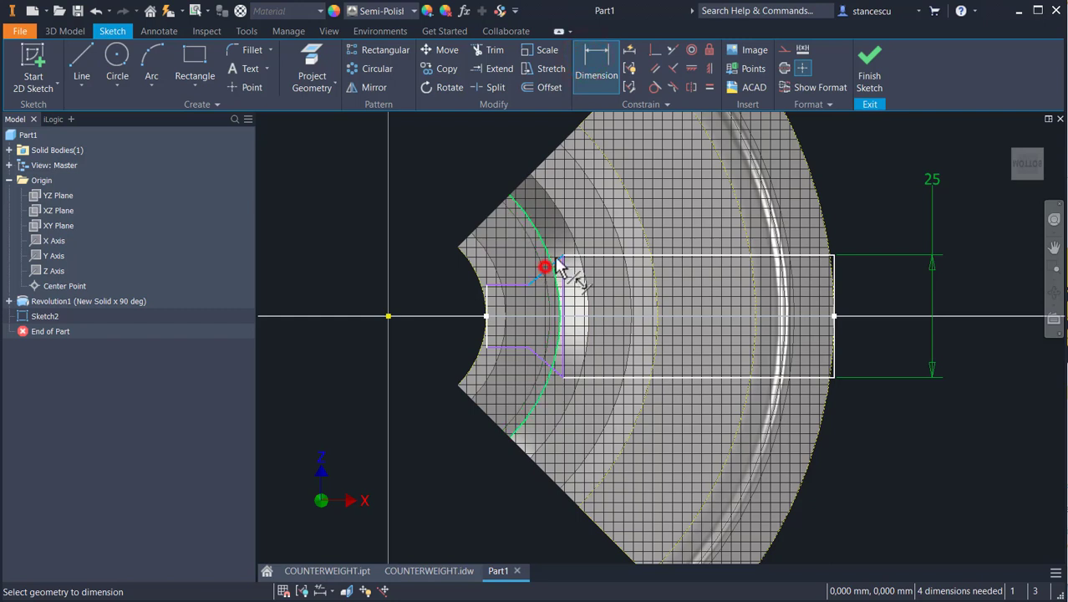
click(632, 257)
click(677, 199)
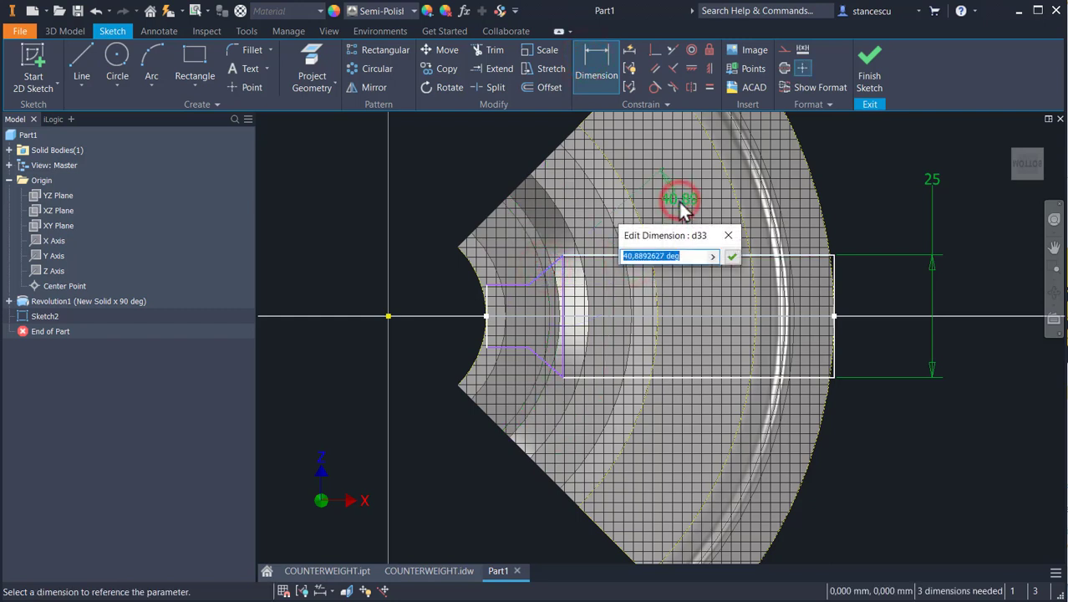
text(45)
key(Return)
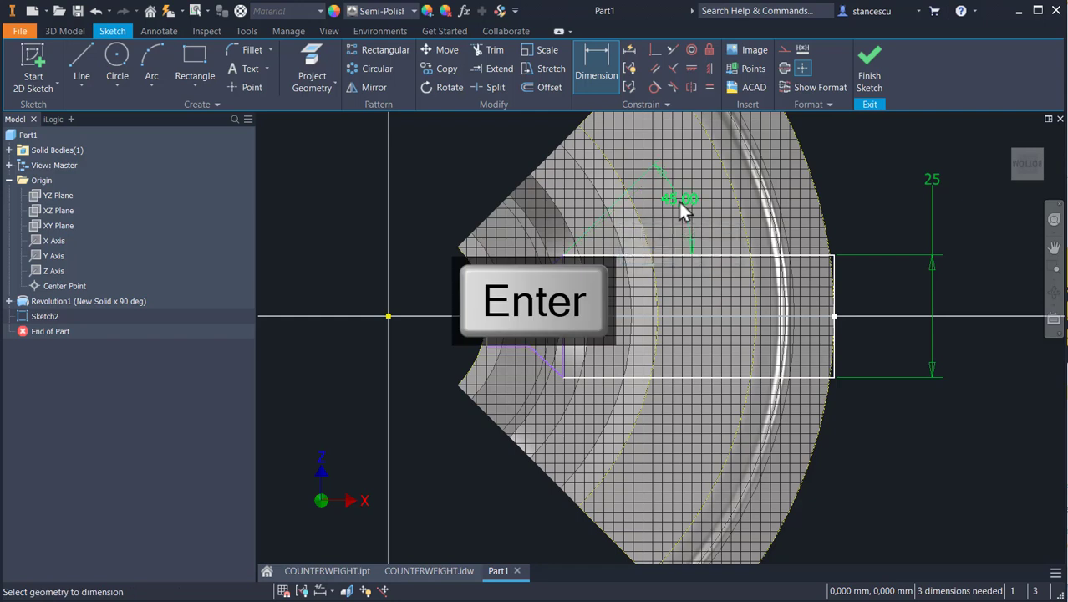
Dimension the angle between the neck's lower slanted line and the rectangle's lower side, linking it to the upper 45-degree dimension.
click(544, 361)
click(630, 381)
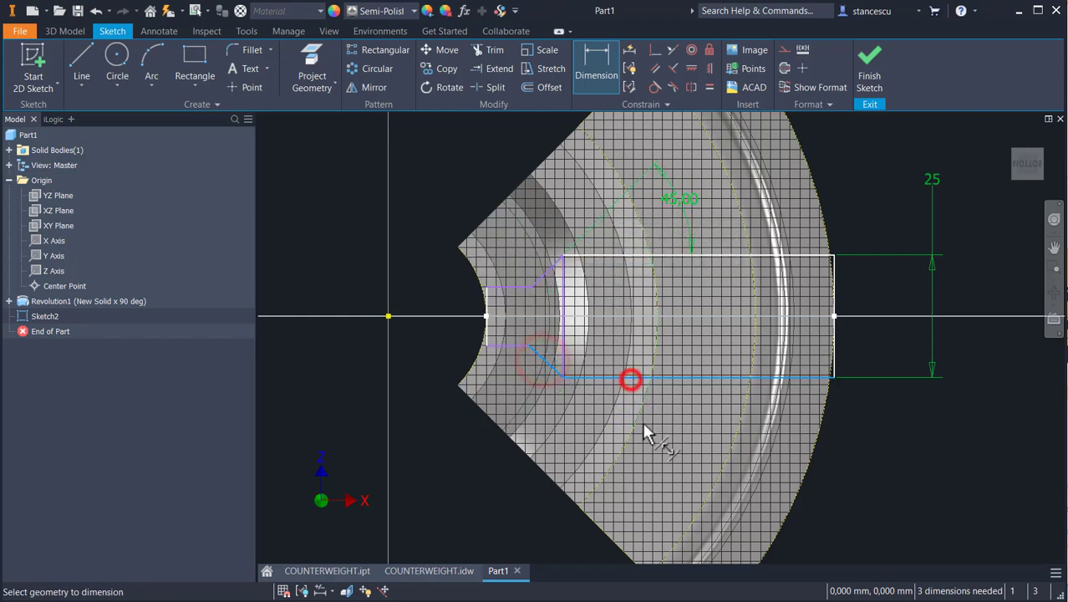
click(684, 444)
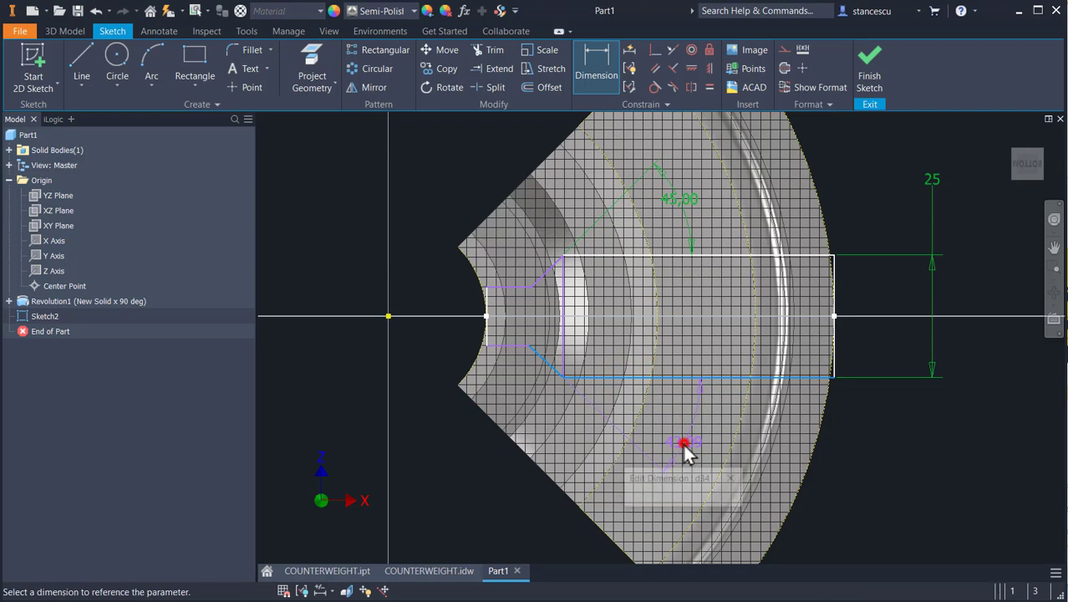
click(675, 201)
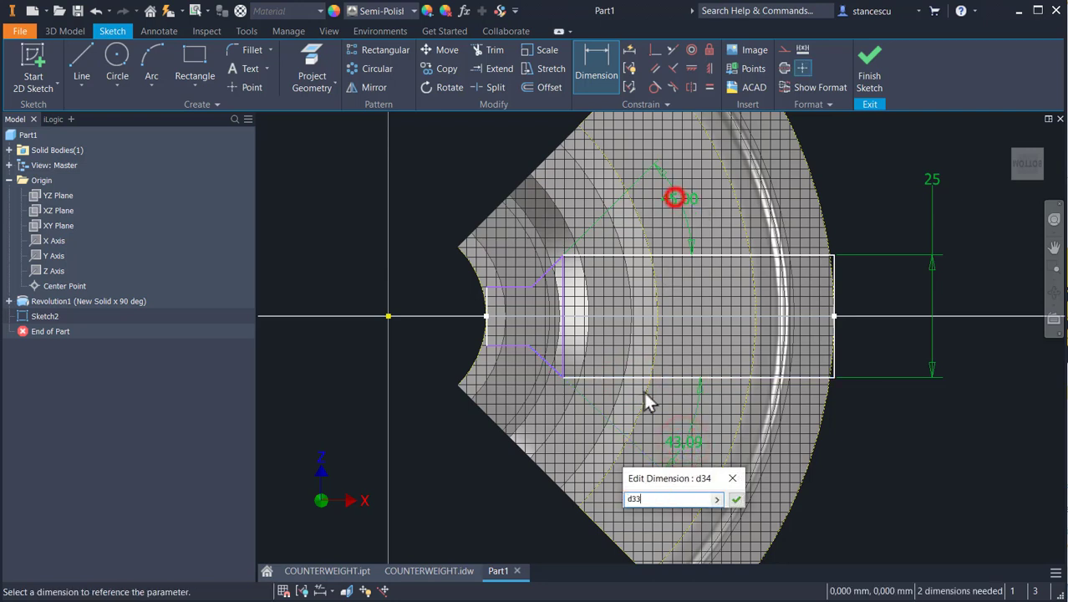
click(738, 499)
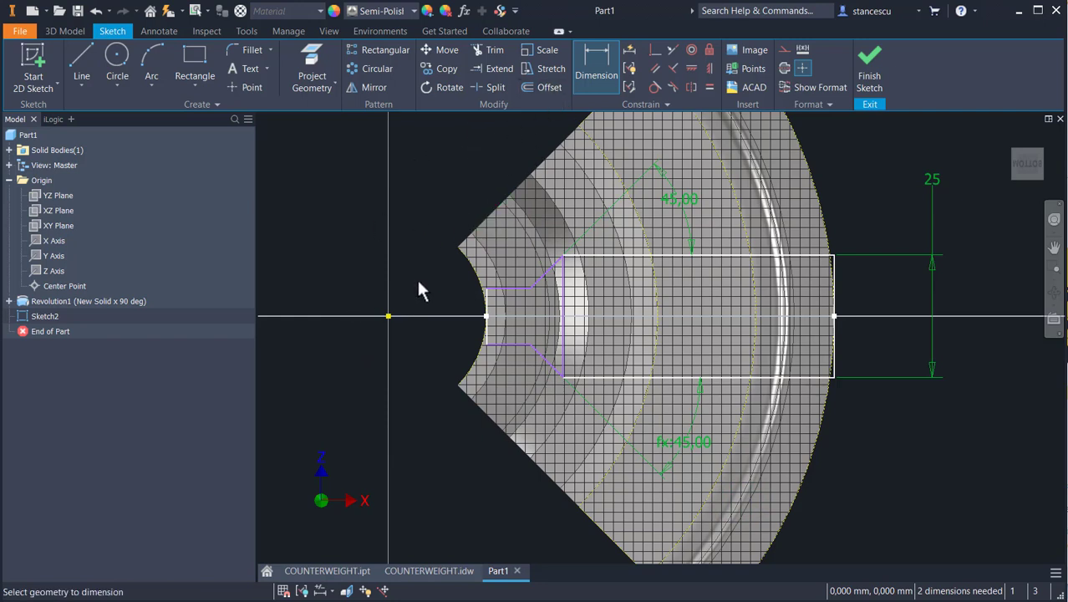
Dimension the horizontal distance from the origin to the neck's upper corner, where the slanted line starts, as 35 mm.
click(530, 288)
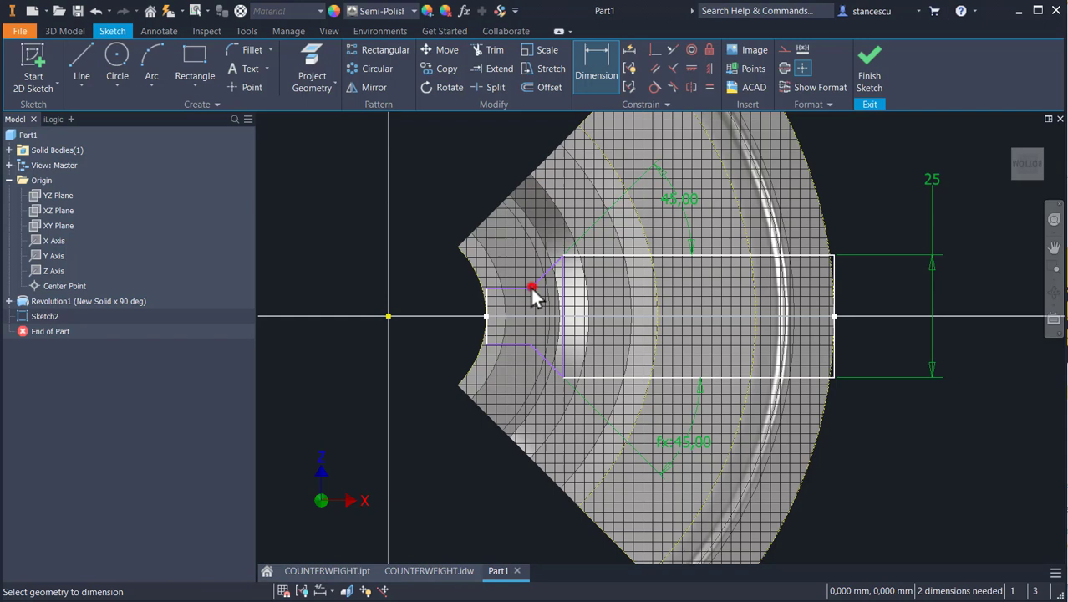
click(387, 315)
click(390, 316)
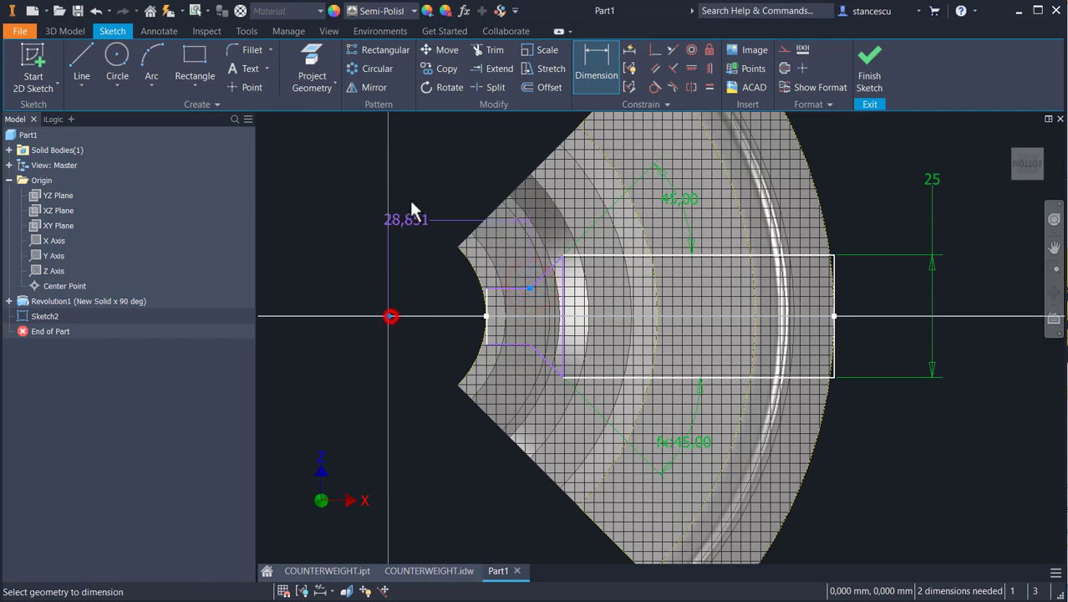
click(456, 162)
text(35)
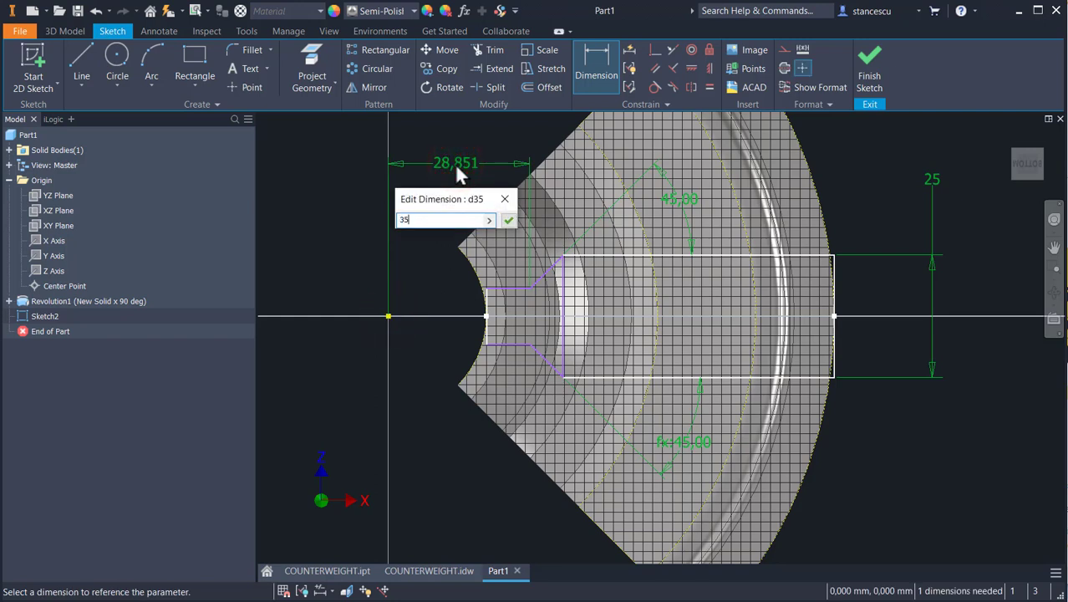
key(Return)
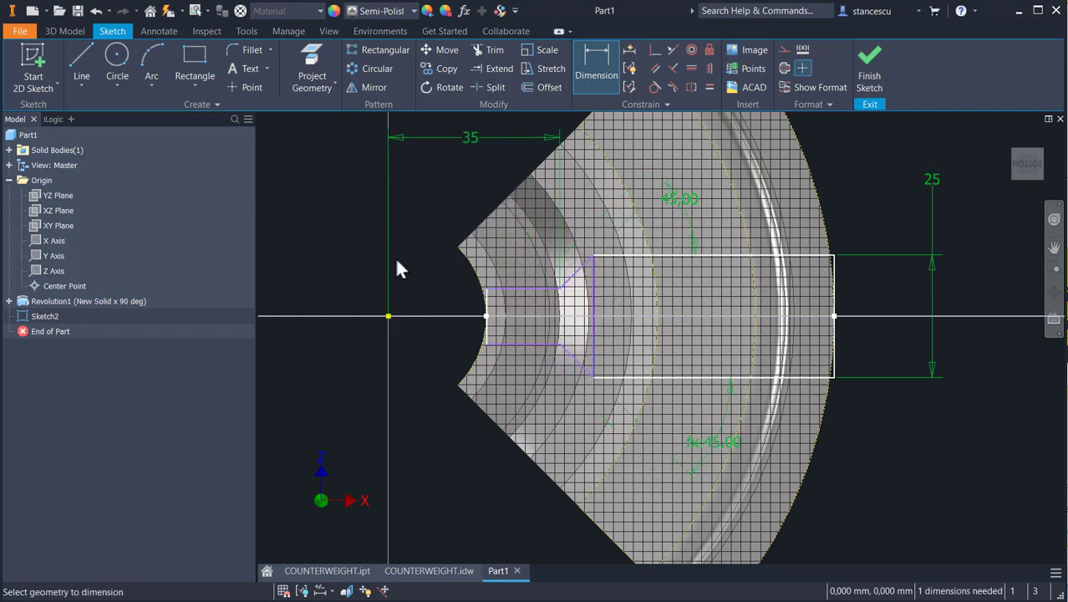
Dimension the distance between the neck's two parallel sides as 16 mm.
click(505, 288)
click(515, 342)
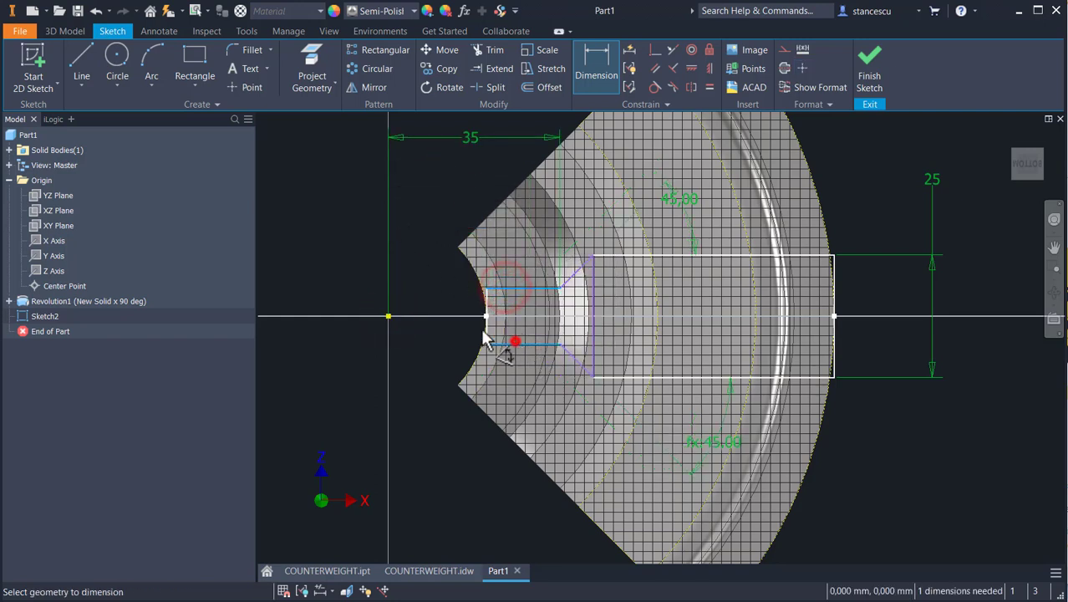
click(416, 298)
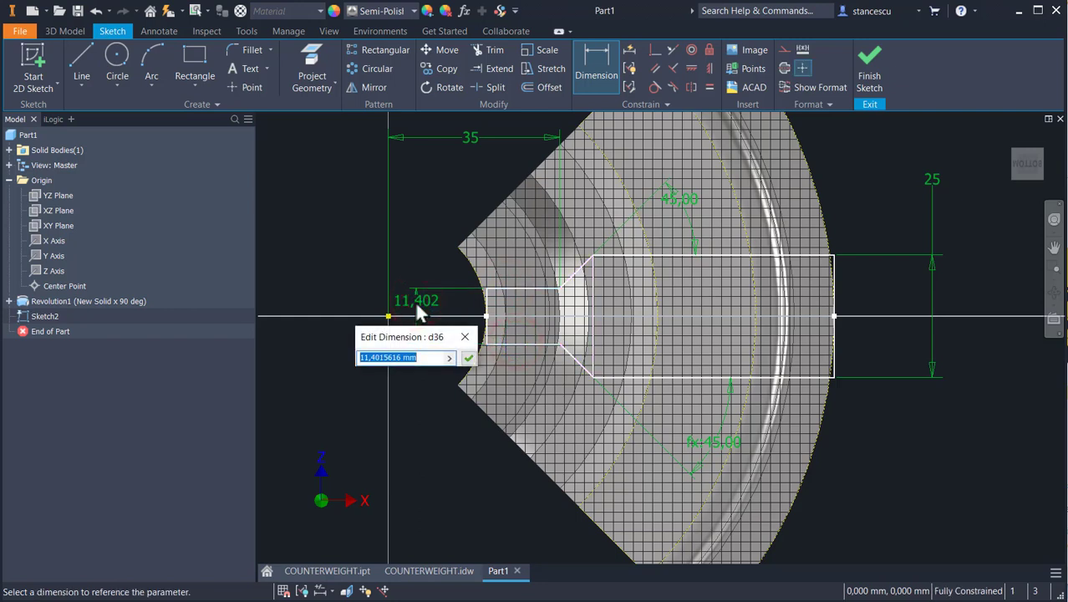
text(16)
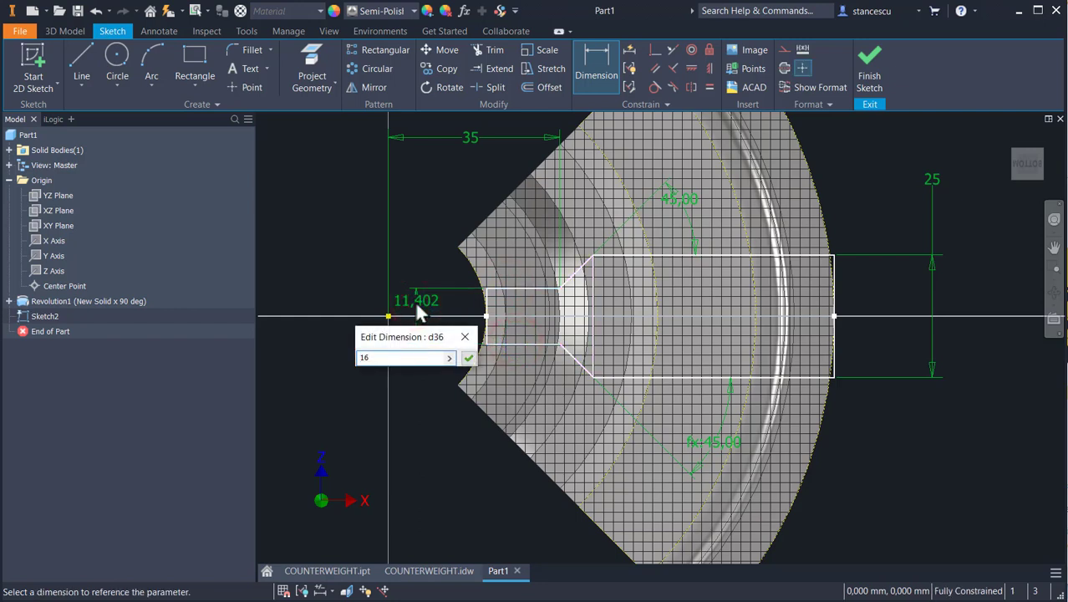
key(Return)
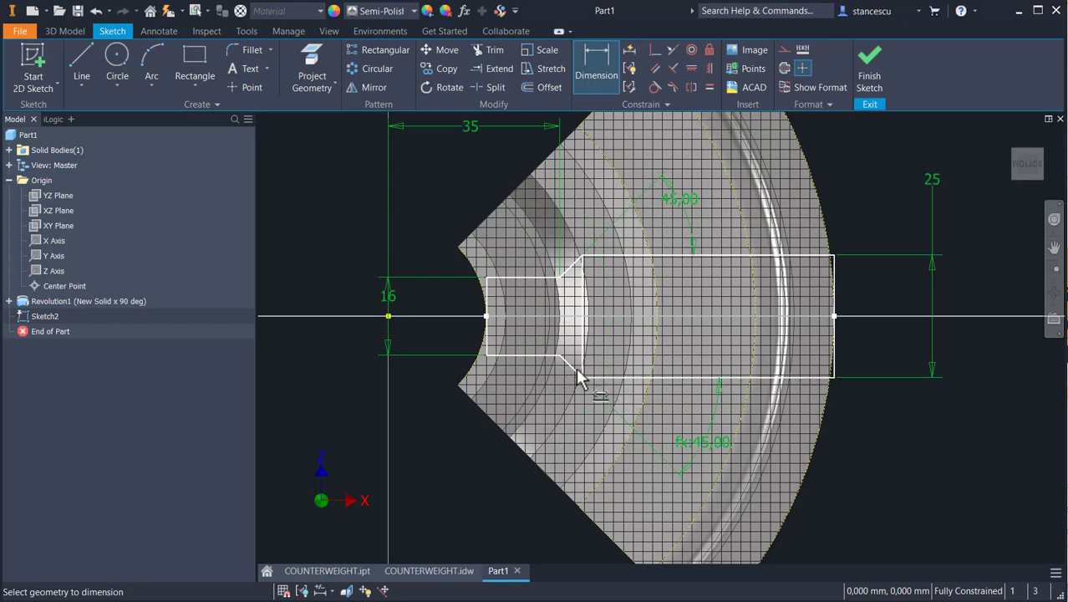
key(Escape)
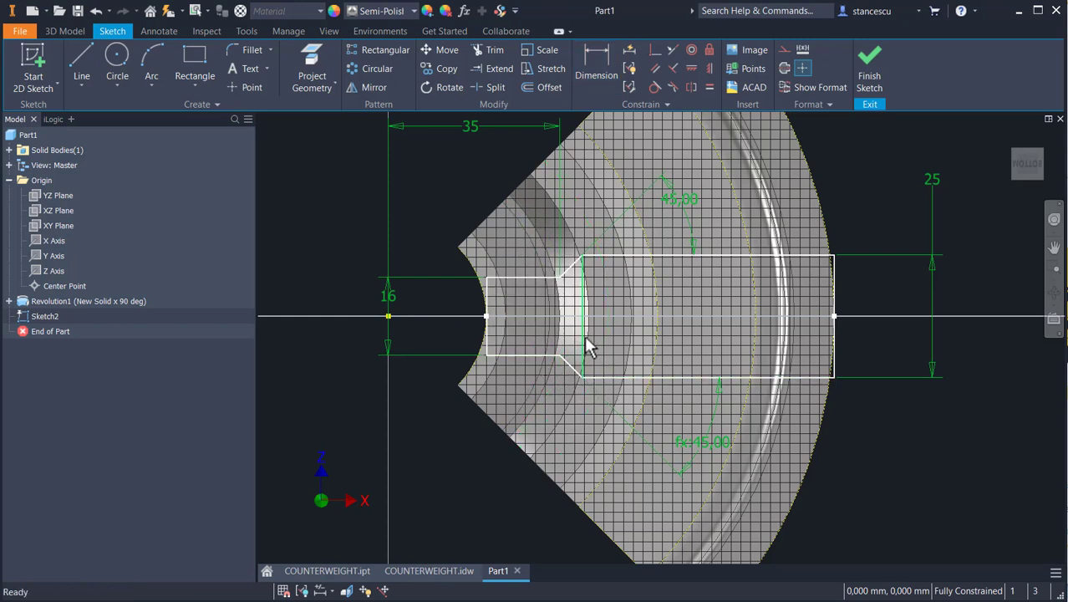
Convert the rectangle's inner vertical line to construction geometry and finish the sketch.
click(584, 339)
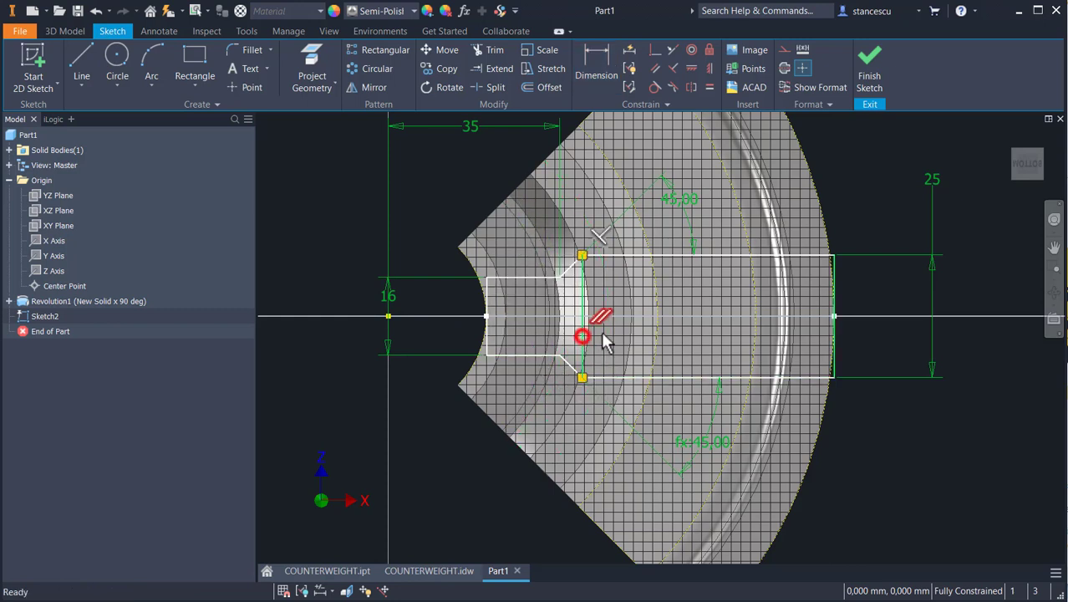
click(783, 50)
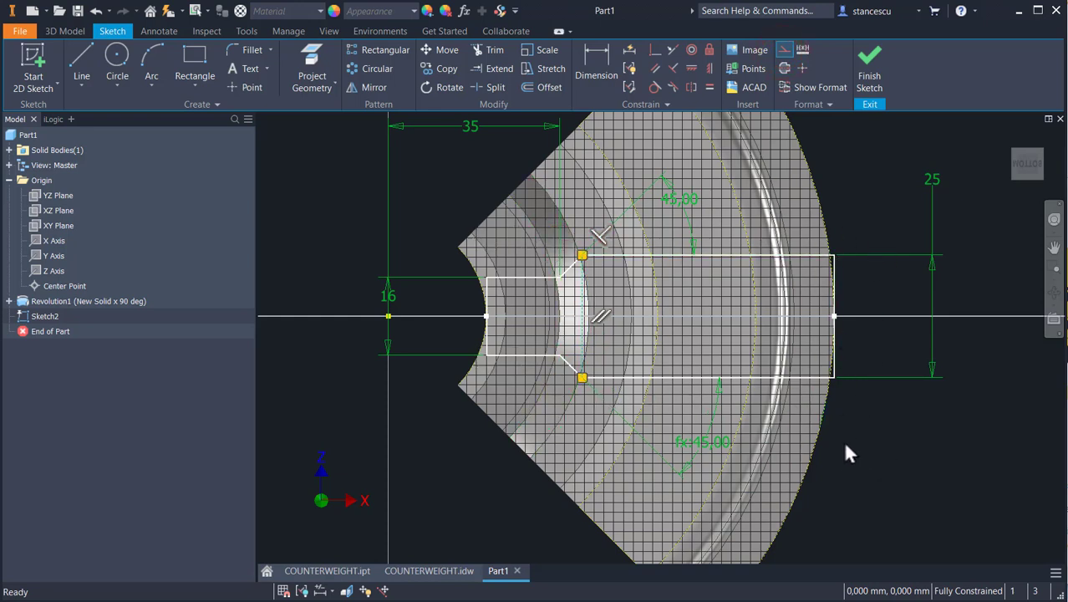
click(865, 73)
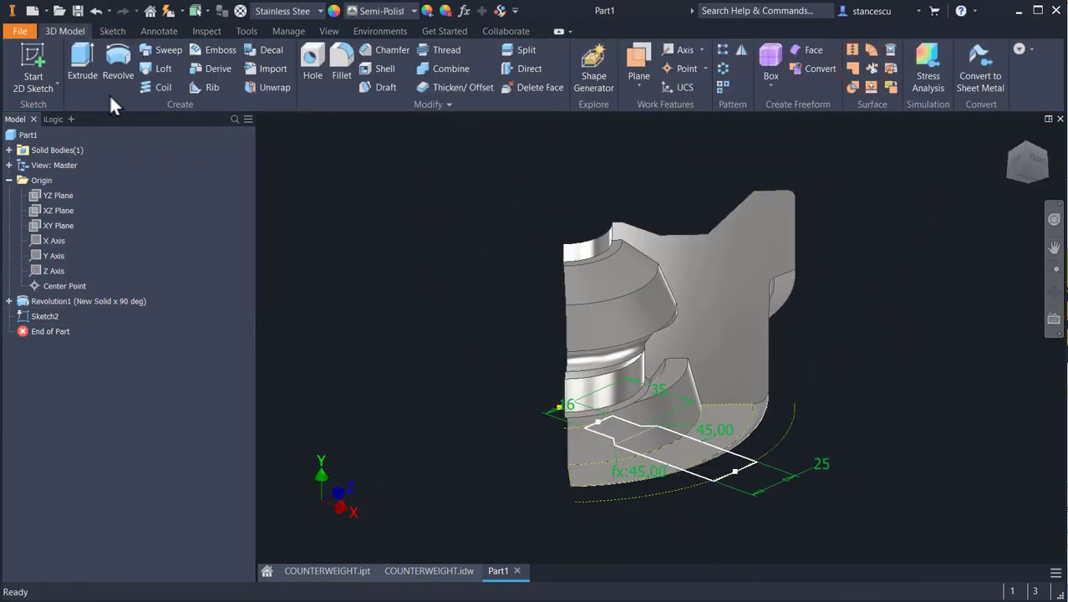
Extrude the rib profile through all of the revolved body as an intersect, keeping only the shared volume.
click(81, 63)
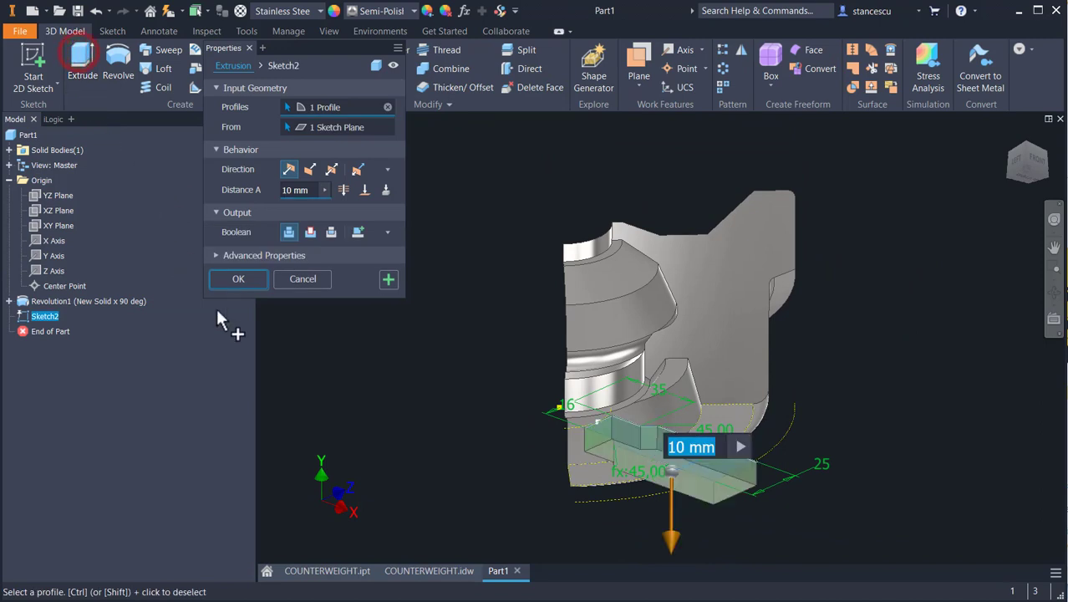
click(331, 233)
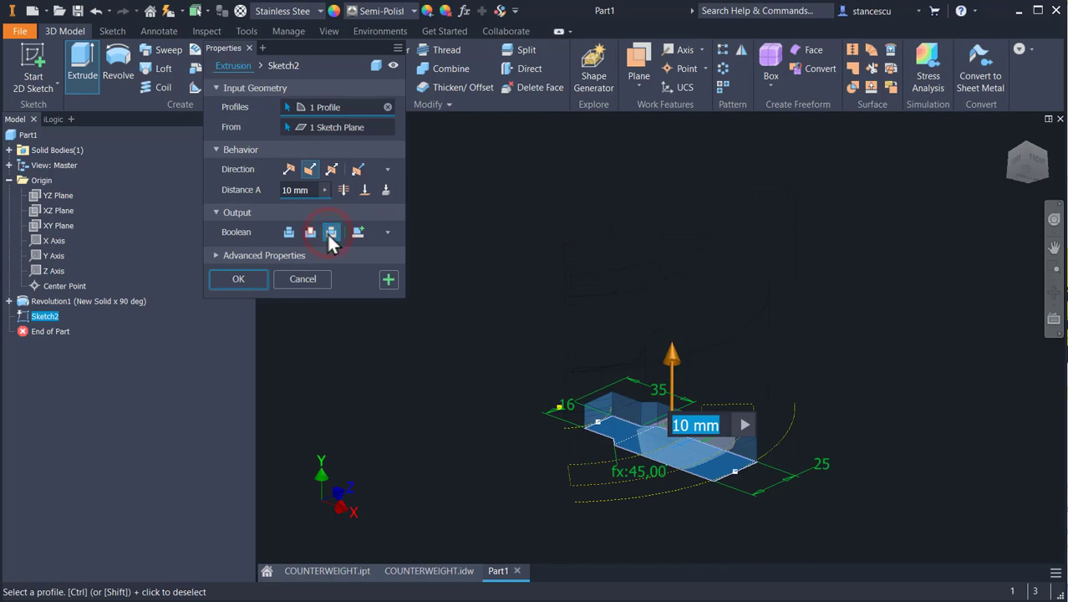
click(343, 191)
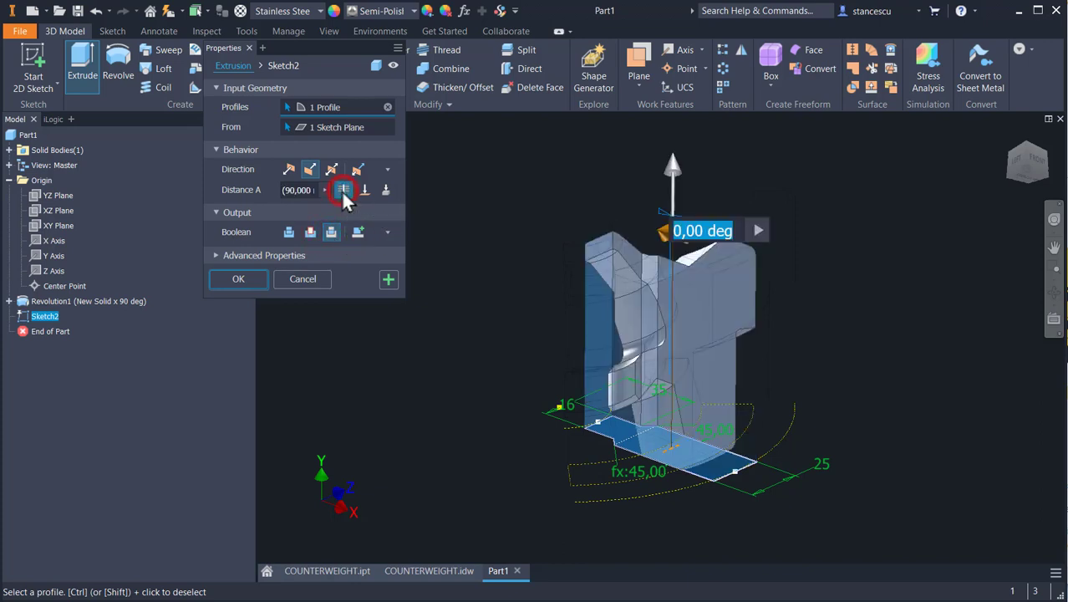
click(237, 279)
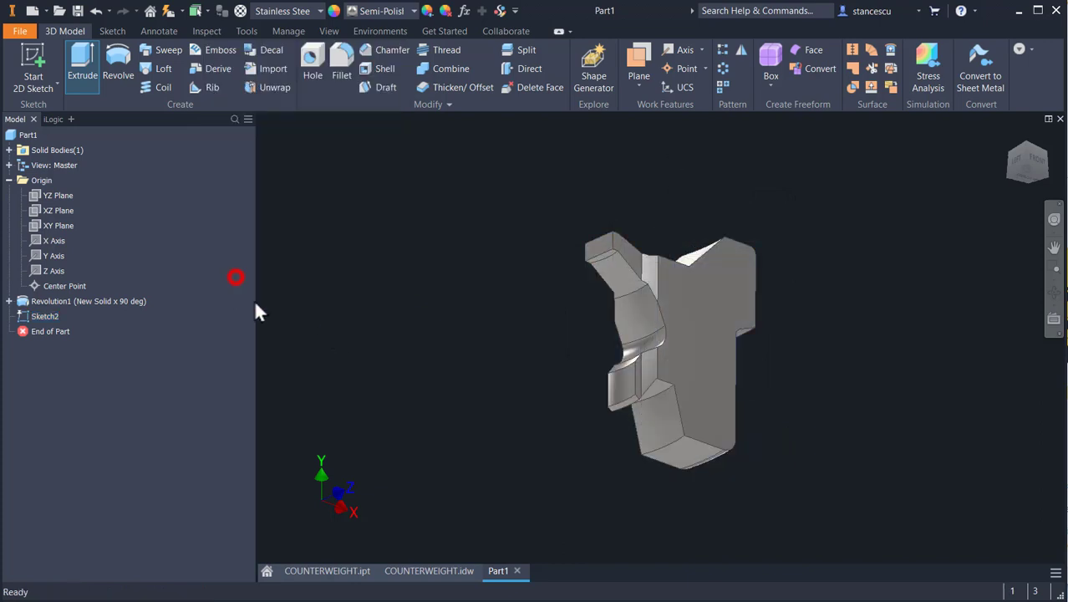
Share Sketch1 from the first revolution so its profiles can be reused.
mouse_move(834, 360)
shift+middle_down()
mouse_move(858, 430)
mouse_move(877, 369)
mouse_move(825, 353)
mouse_move(753, 372)
mouse_move(772, 340)
mouse_move(800, 390)
mouse_move(794, 370)
mouse_move(823, 368)
shift+middle_up()
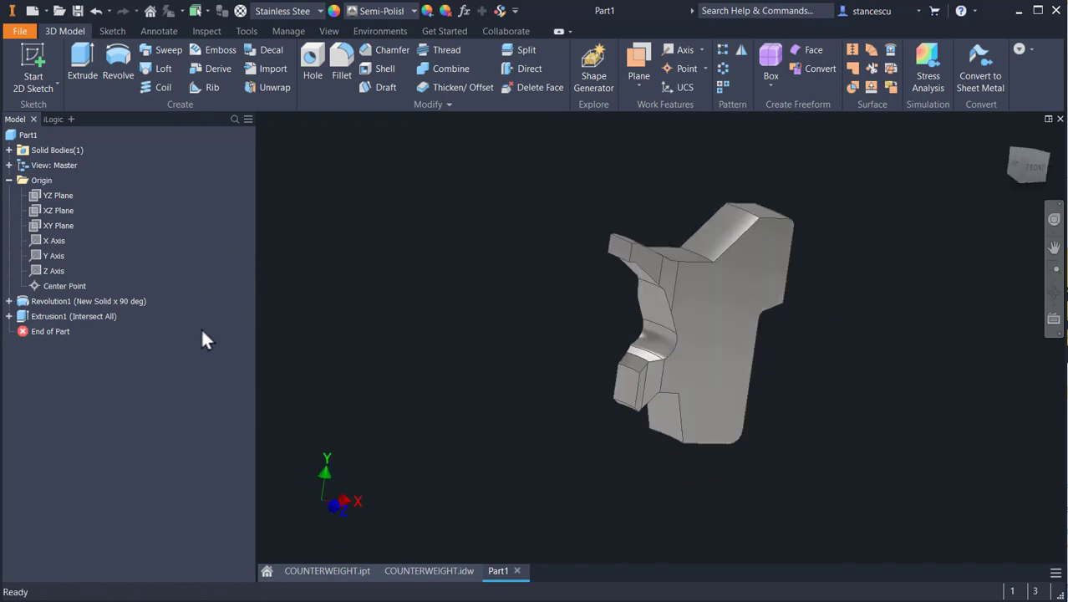
key(Escape)
click(8, 300)
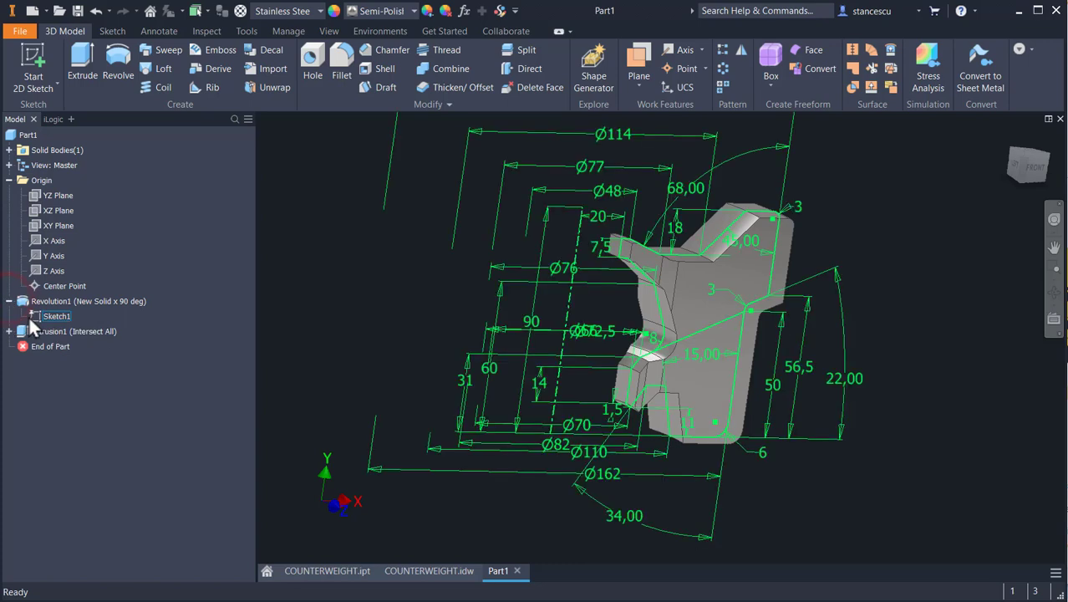
click(37, 317)
right_click(35, 318)
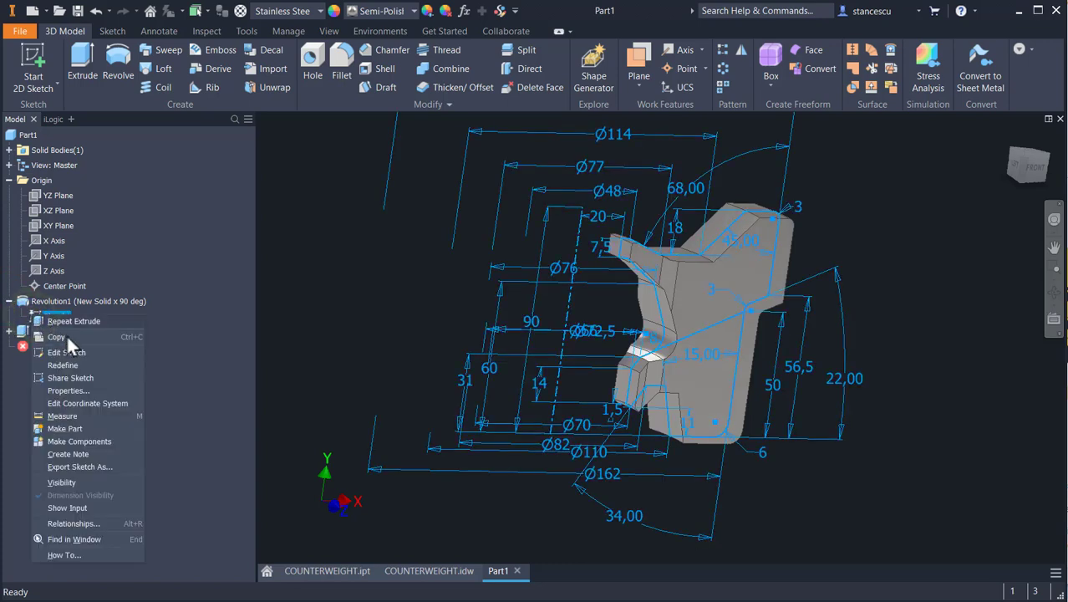
click(87, 381)
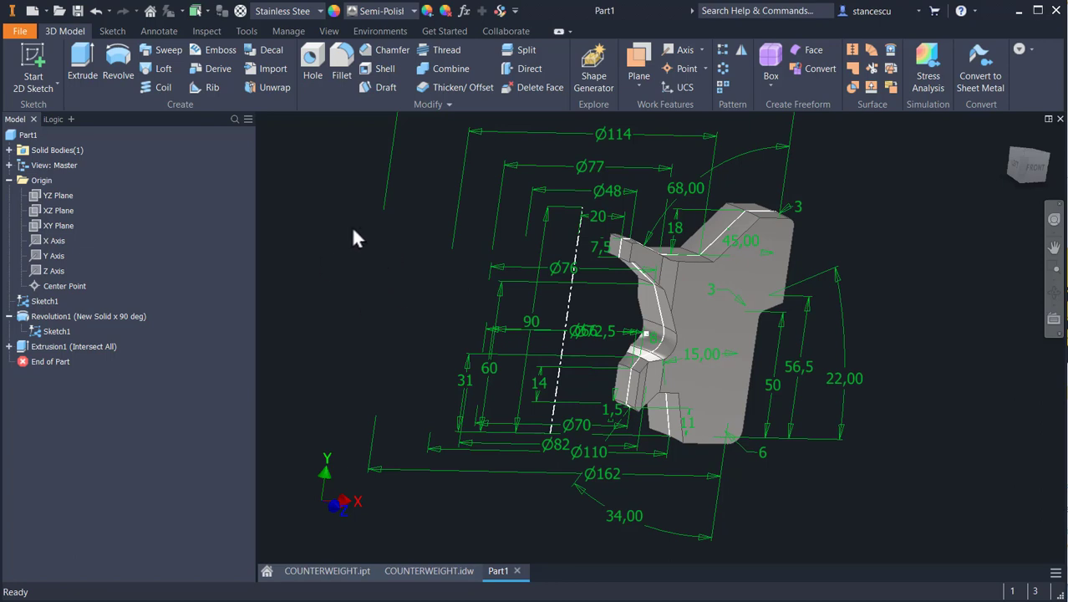
Set up a full 360-degree joined revolve of the shared sketch's lower region, under the 22-degree line, around the sketch's centerline.
click(118, 67)
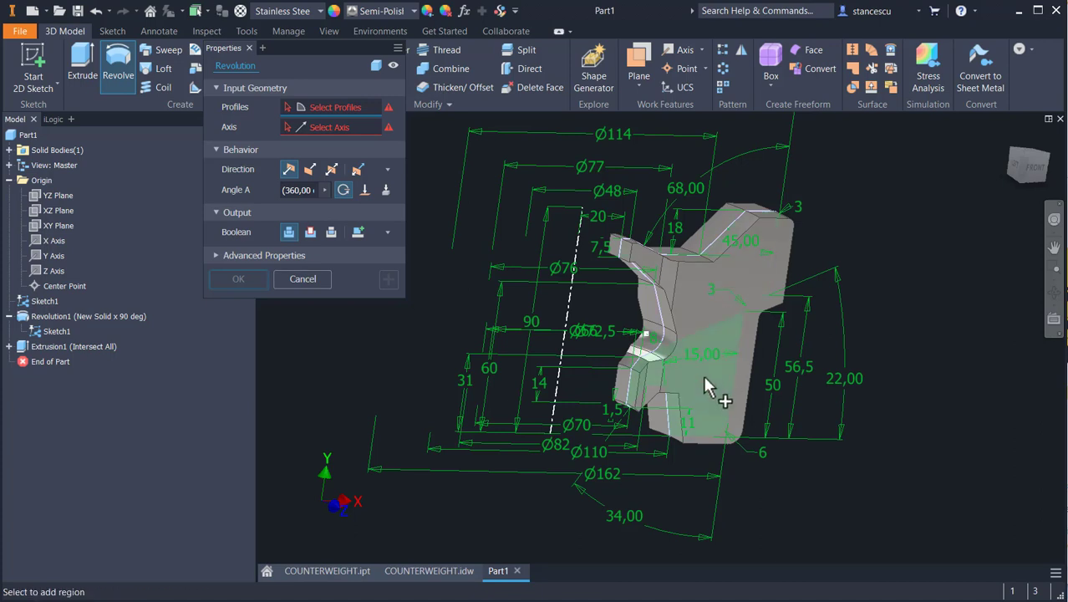
scroll(703, 376, down, 3)
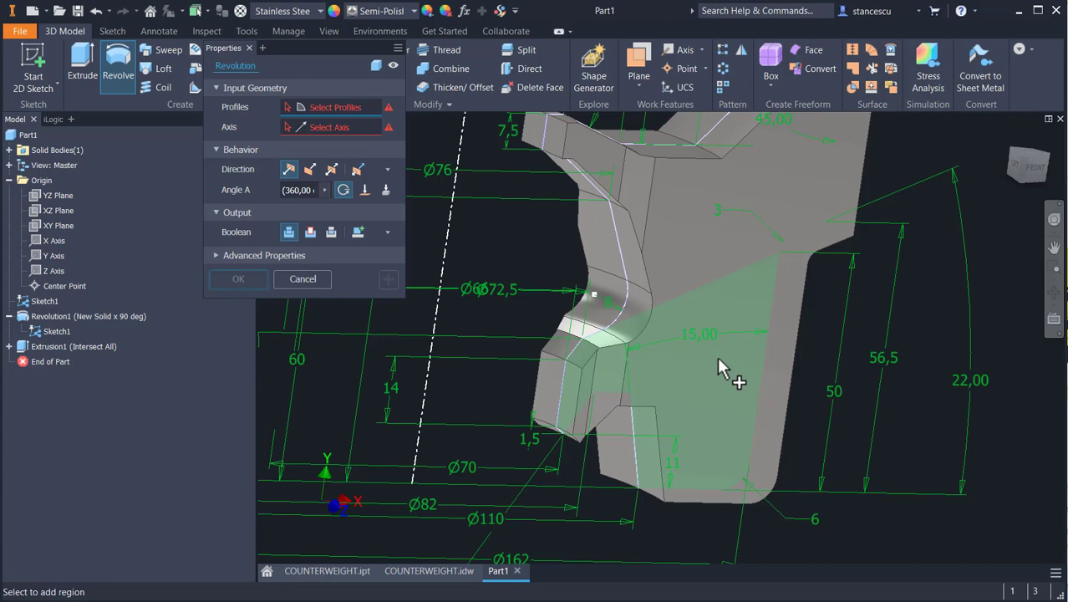
click(717, 364)
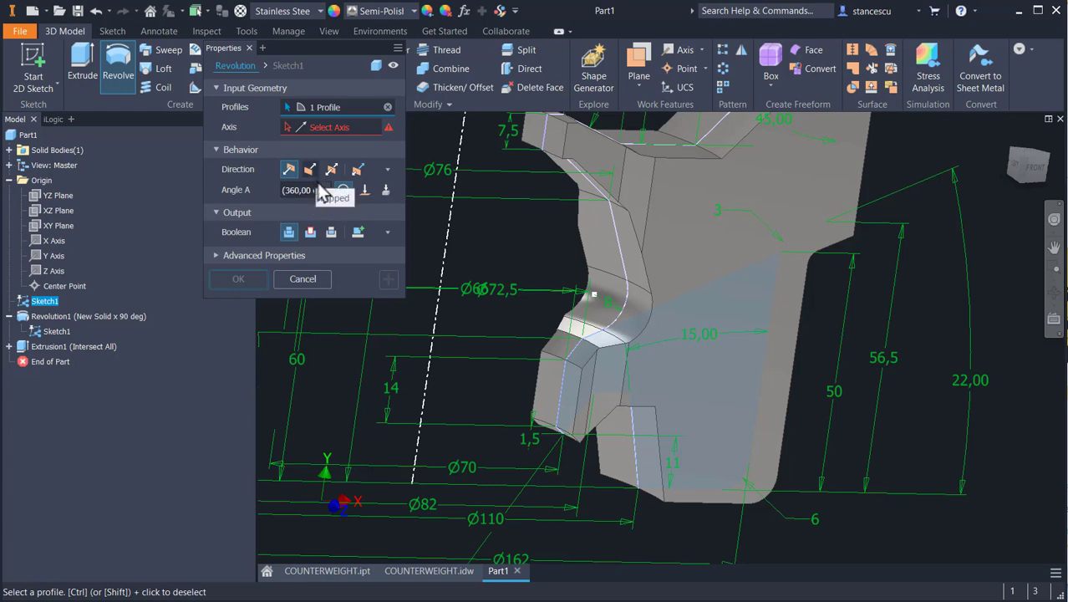
click(349, 128)
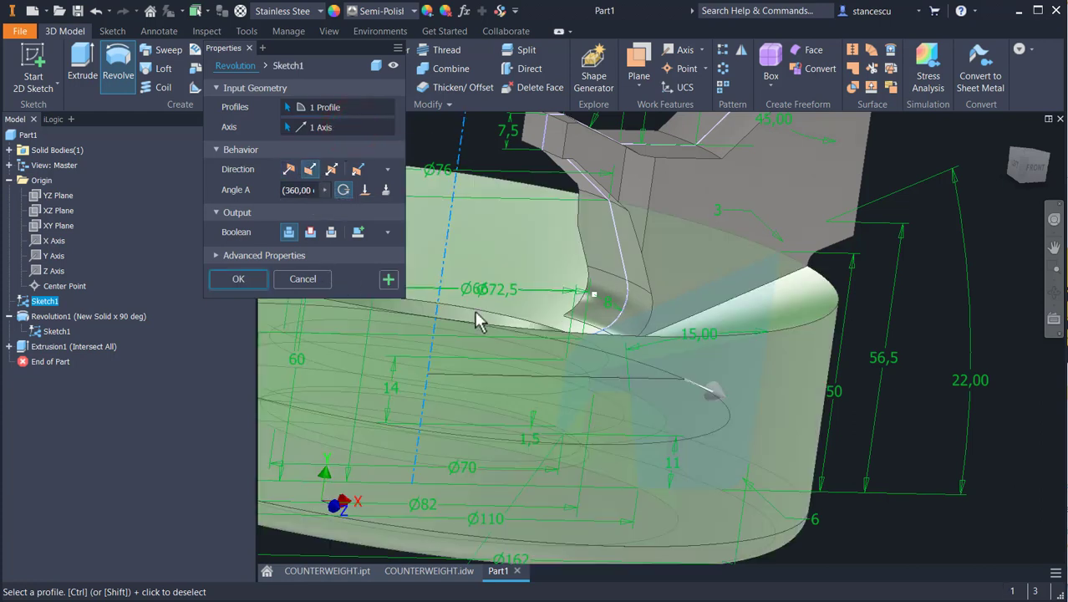
Revolve the profile symmetrically through 90 degrees, joined to the existing solid, and hide the shared Sketch1.
mouse_move(561, 351)
shift+middle_down()
mouse_move(540, 374)
mouse_move(504, 362)
mouse_move(549, 357)
shift+middle_up()
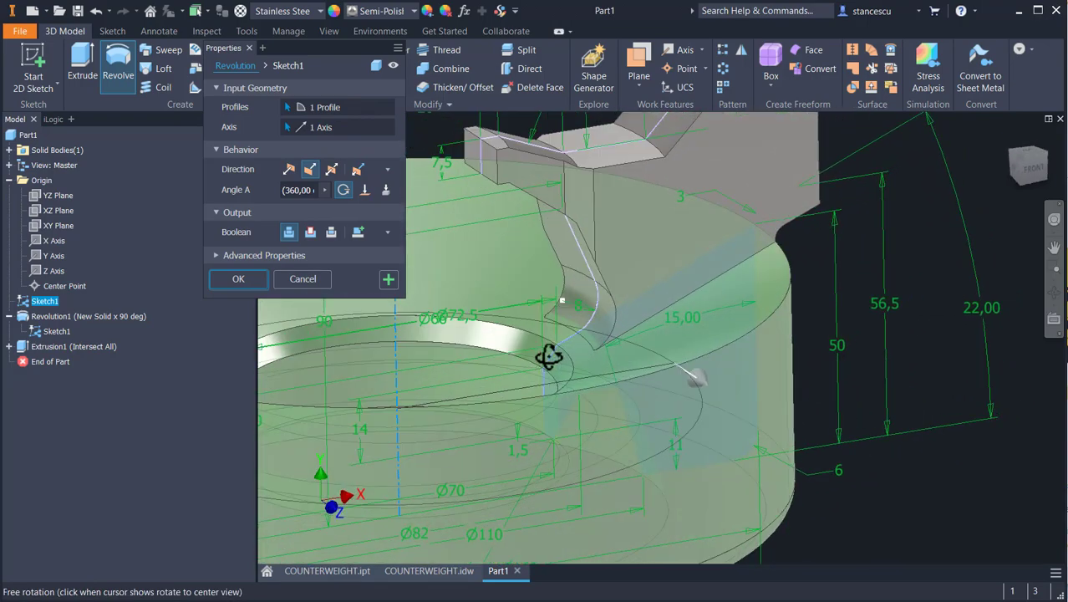
scroll(547, 351, up, 3)
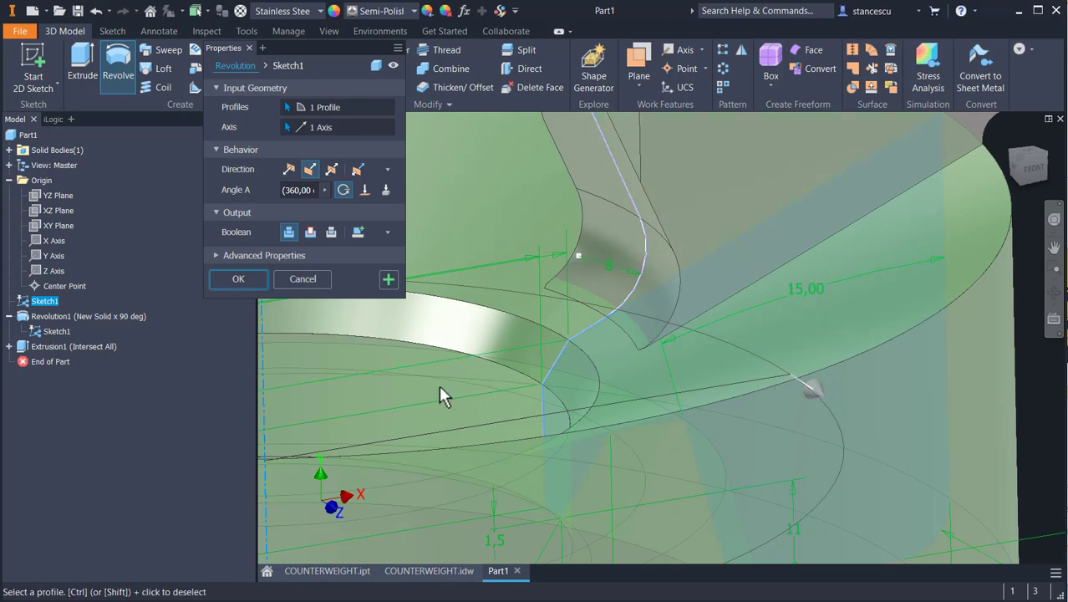
scroll(433, 380, down, 3)
middle_drag(432, 380, 538, 241)
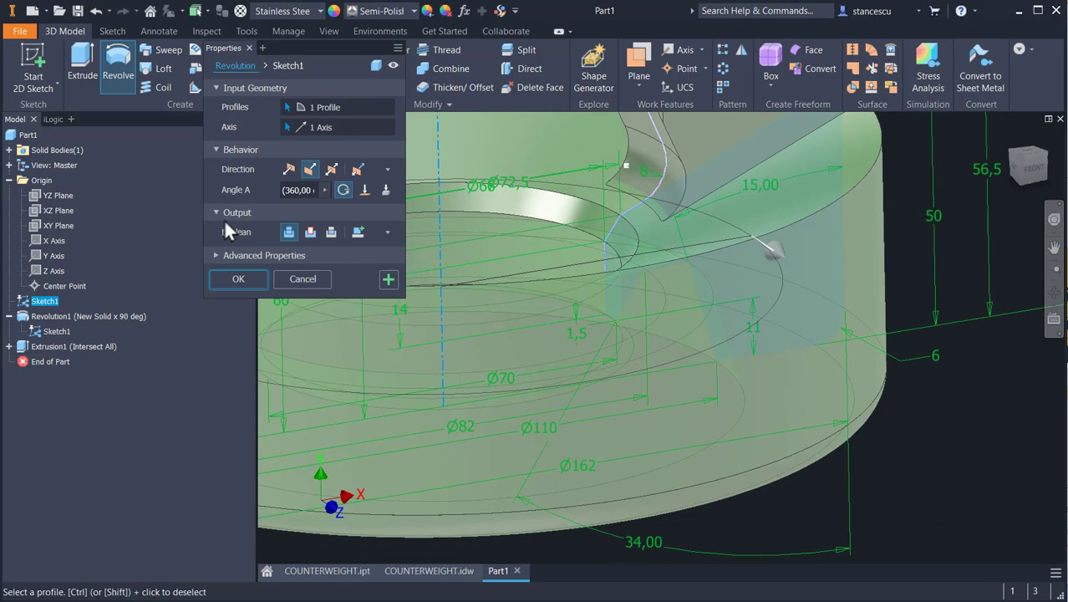
click(333, 169)
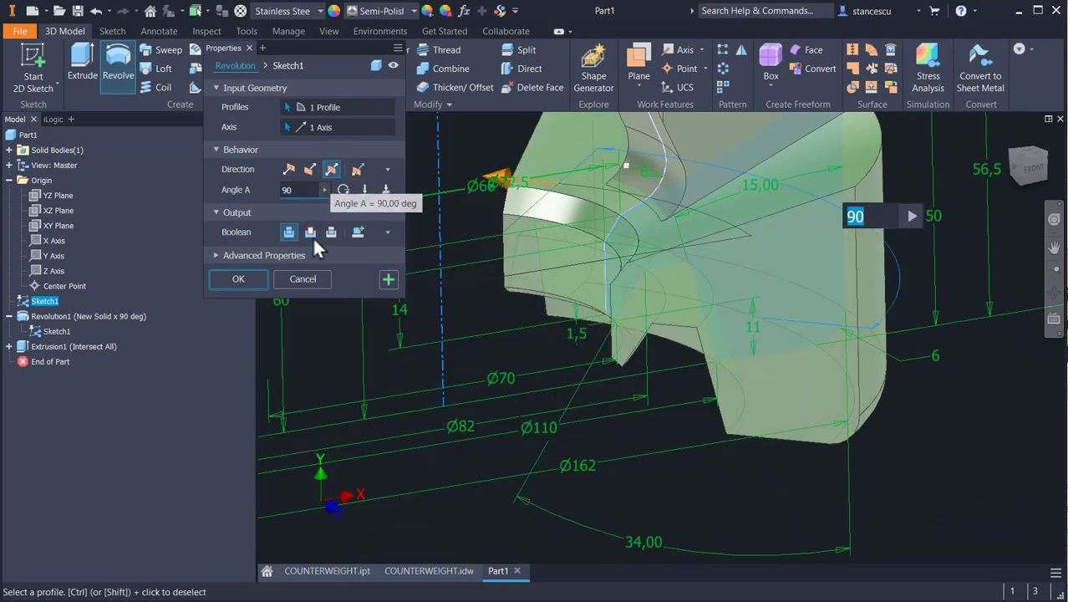
click(235, 278)
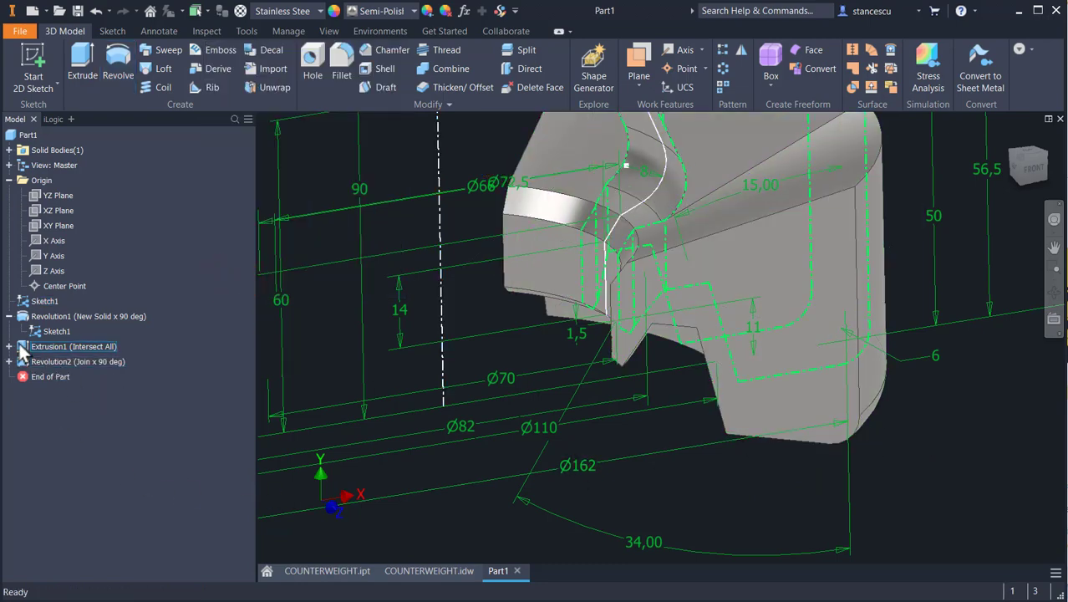
right_click(38, 303)
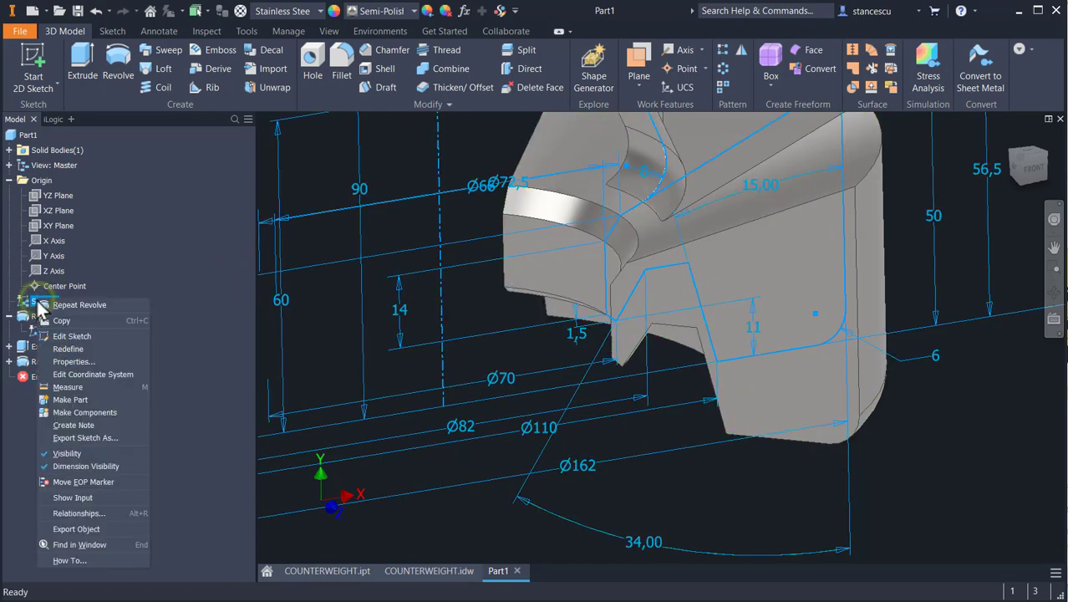
click(79, 450)
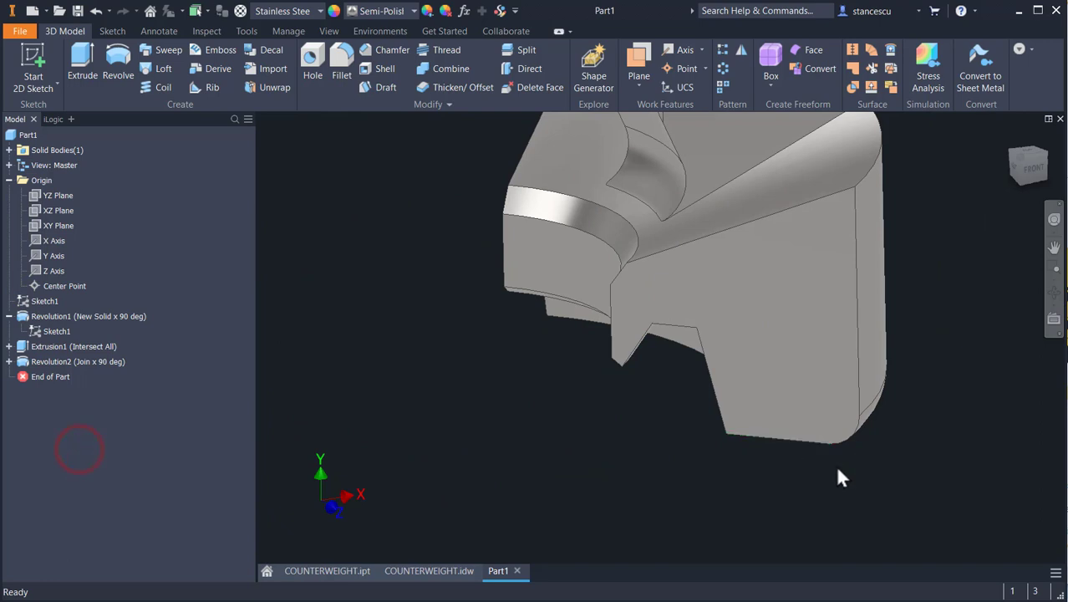
Examine the joined body from several angles and study the plan view's side offsets and angles in the COUNTERWEIGHT.idw drawing.
key(F6)
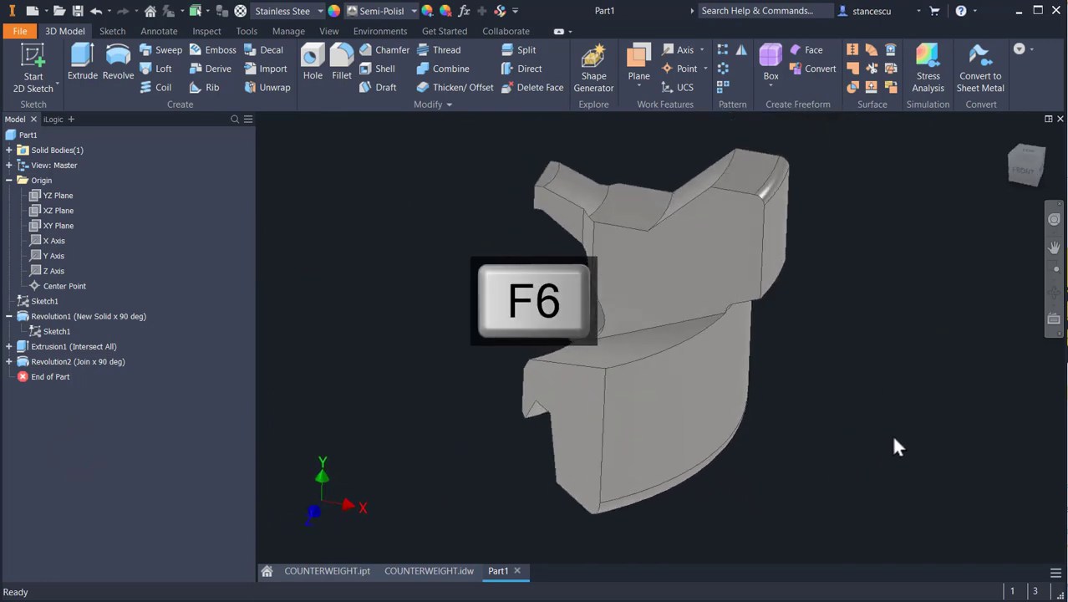
key(F2)
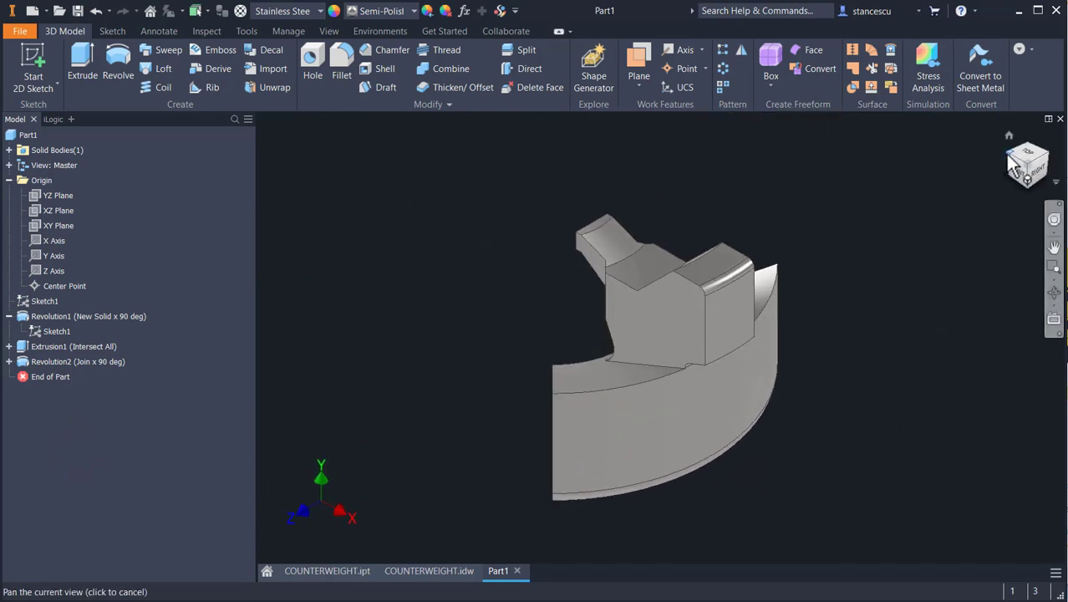
drag(1014, 166, 948, 234)
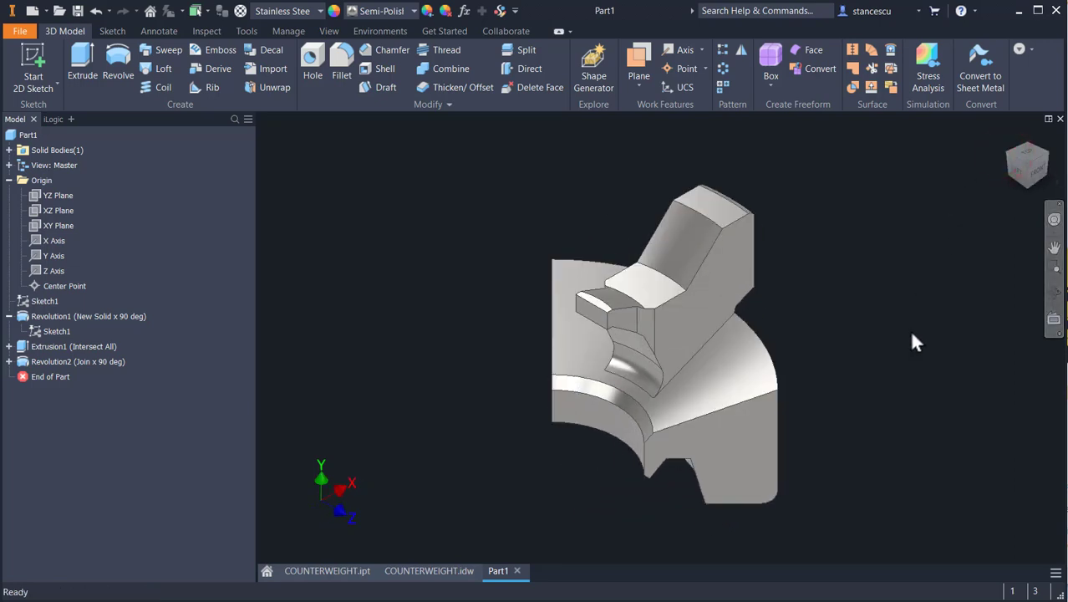
key(F4)
drag(862, 423, 805, 412)
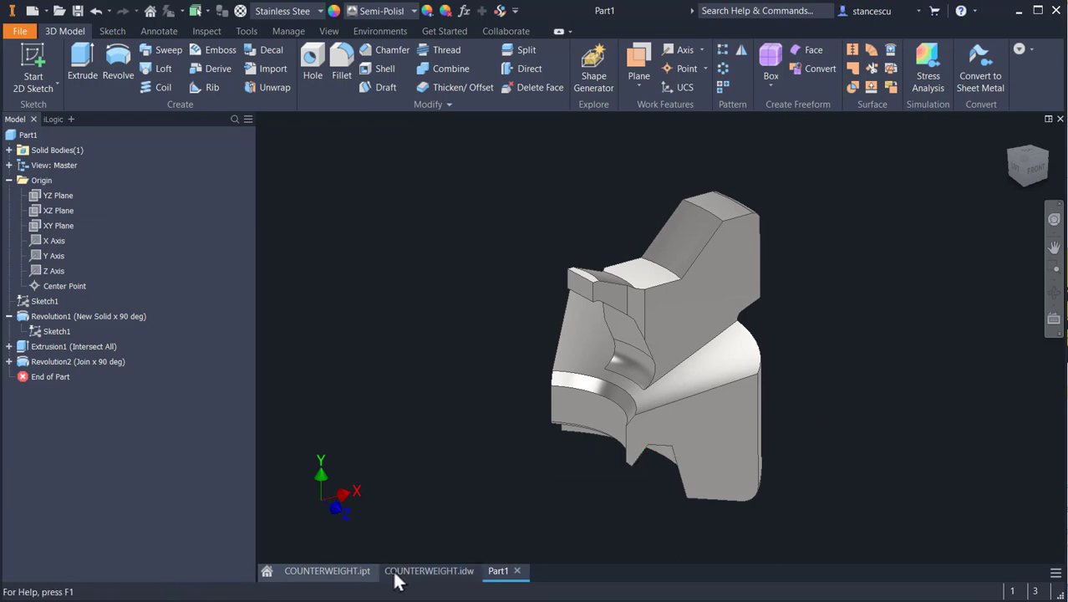
click(424, 572)
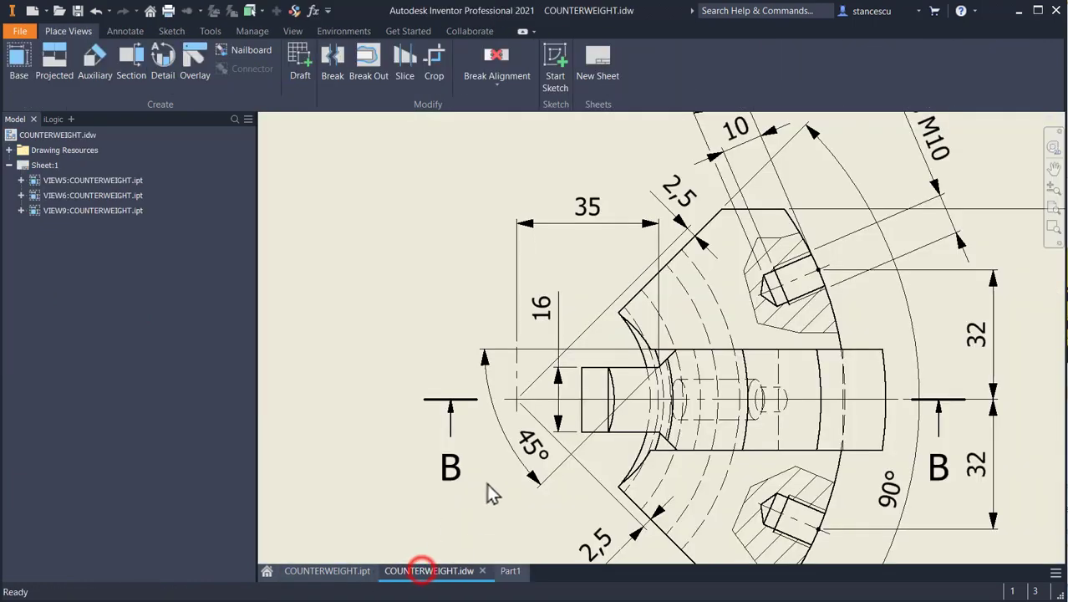
scroll(599, 264, up, 2)
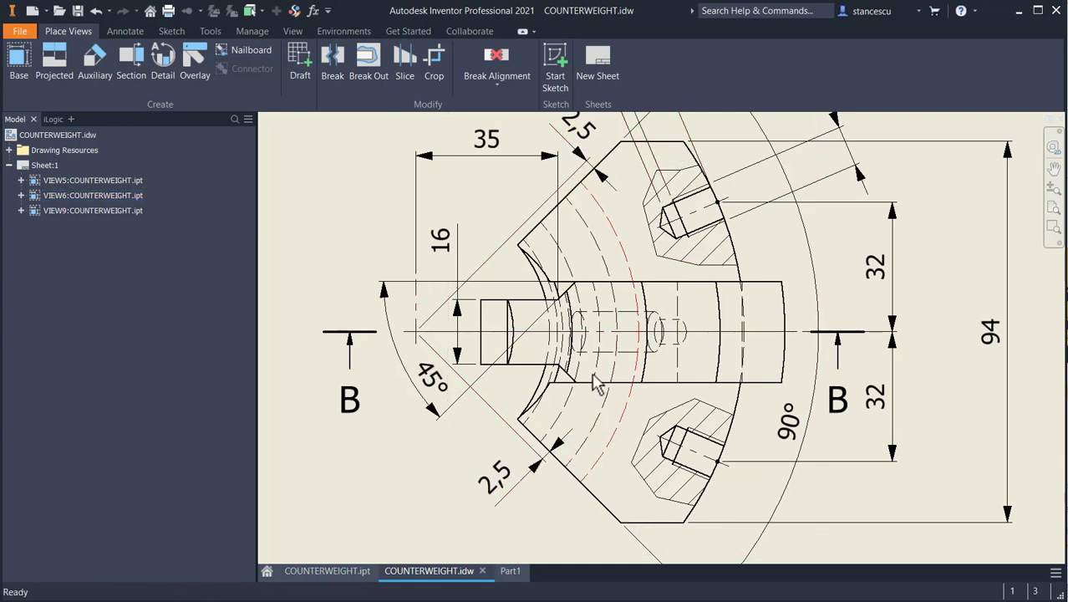
Switch back to Part1 and start a new sketch on the flat arc-shaped underside face.
click(512, 570)
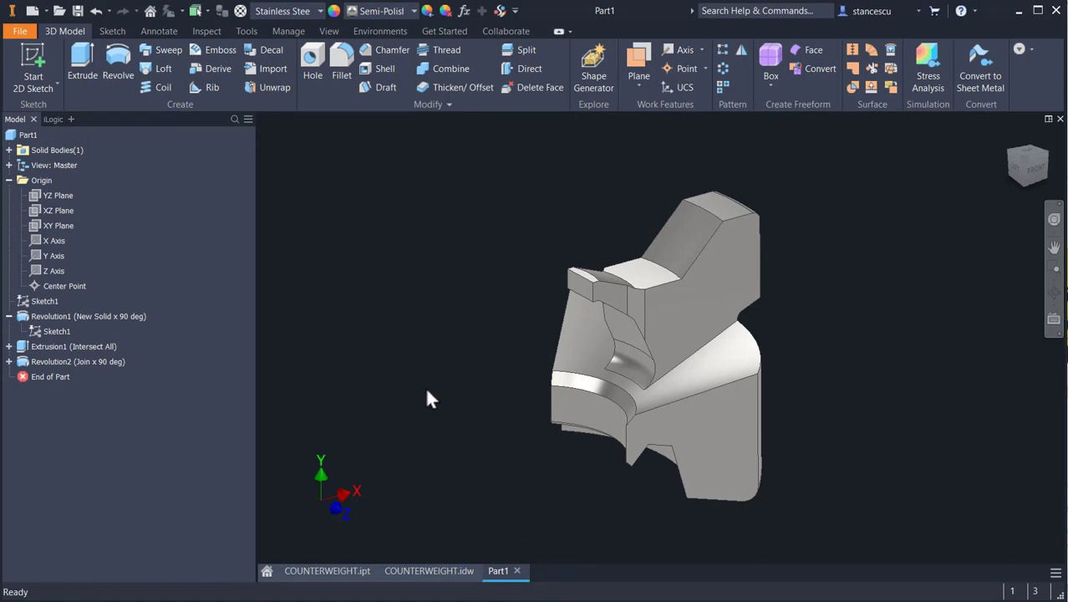
shift+middle_drag(495, 427, 493, 375)
click(673, 418)
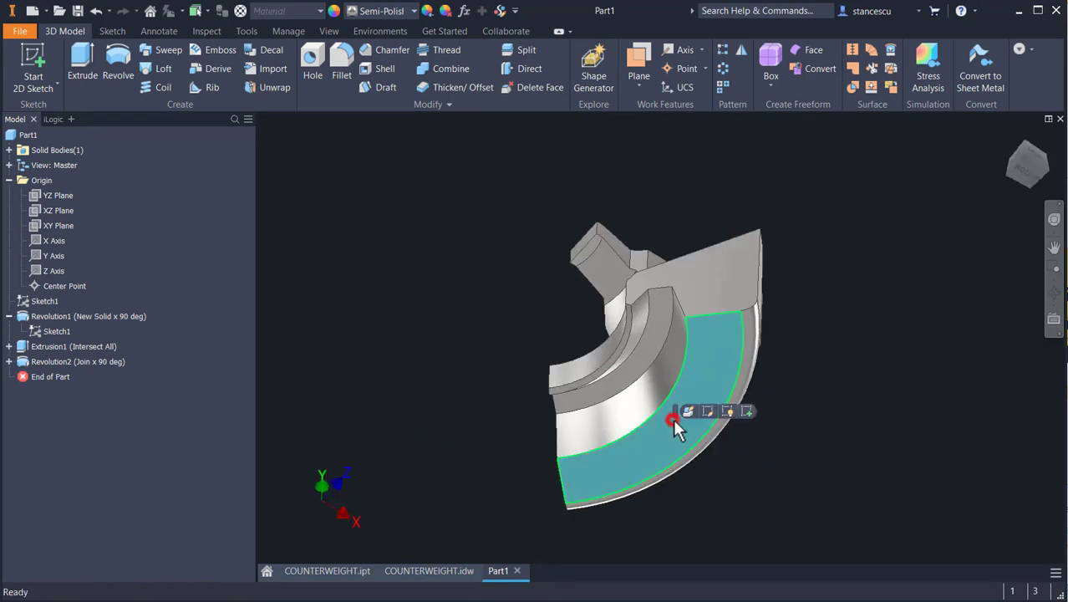
click(746, 411)
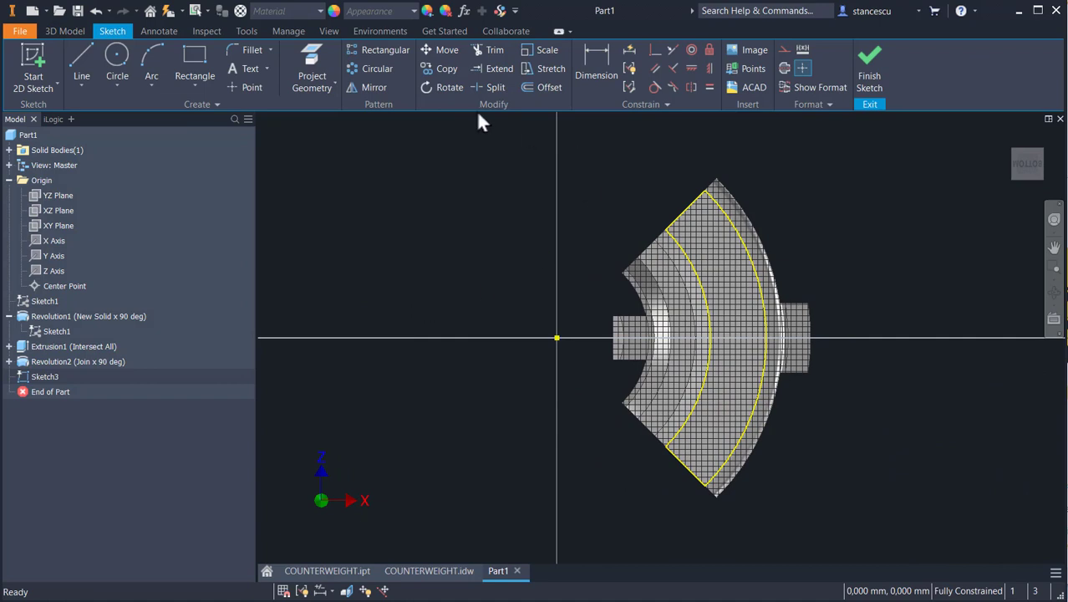
Convert the automatically projected edges of the underside face to construction geometry.
drag(596, 234, 825, 523)
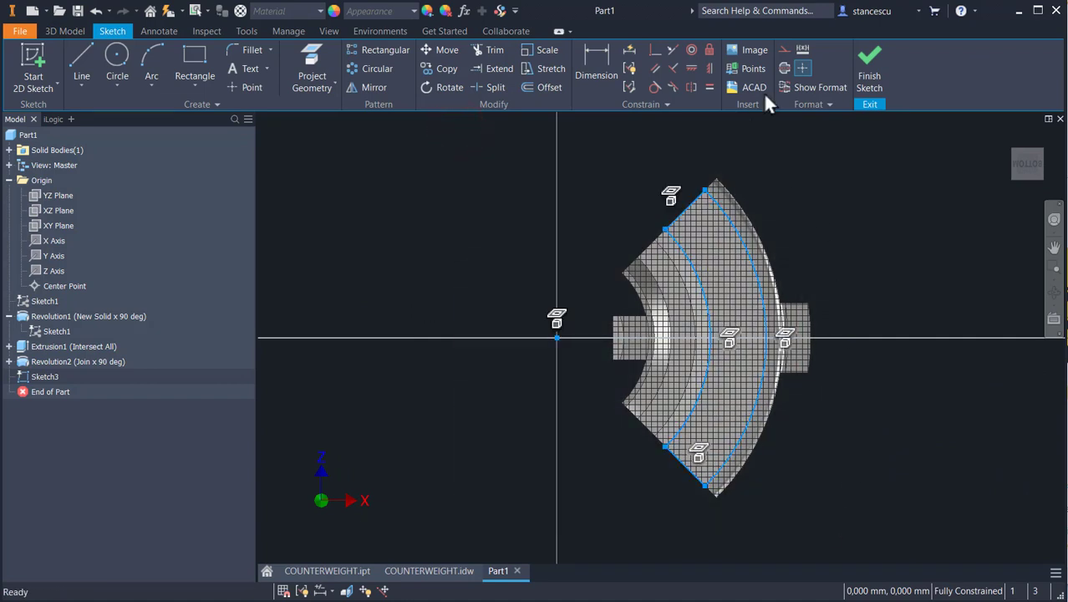
click(783, 52)
click(837, 182)
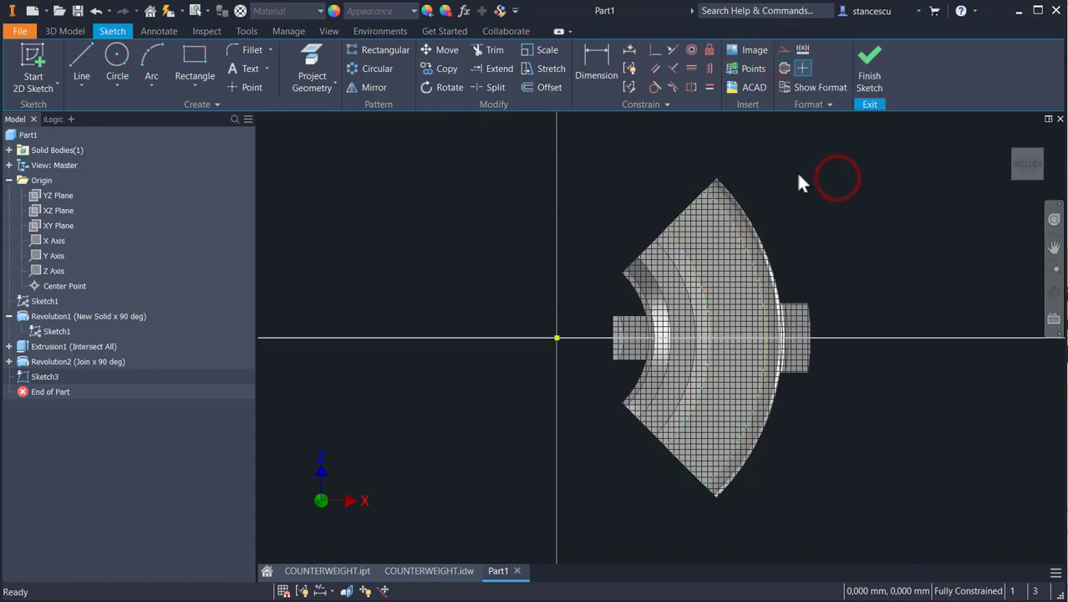
Project the body's outer arc and the inner end edge of the protruding lug as construction geometry.
click(311, 65)
click(781, 52)
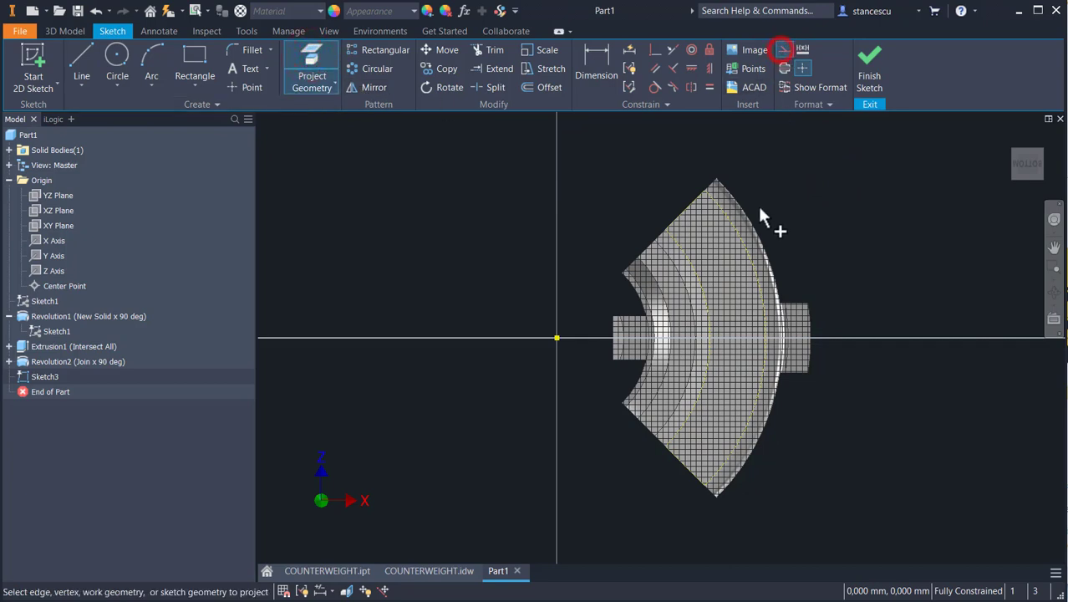
click(759, 226)
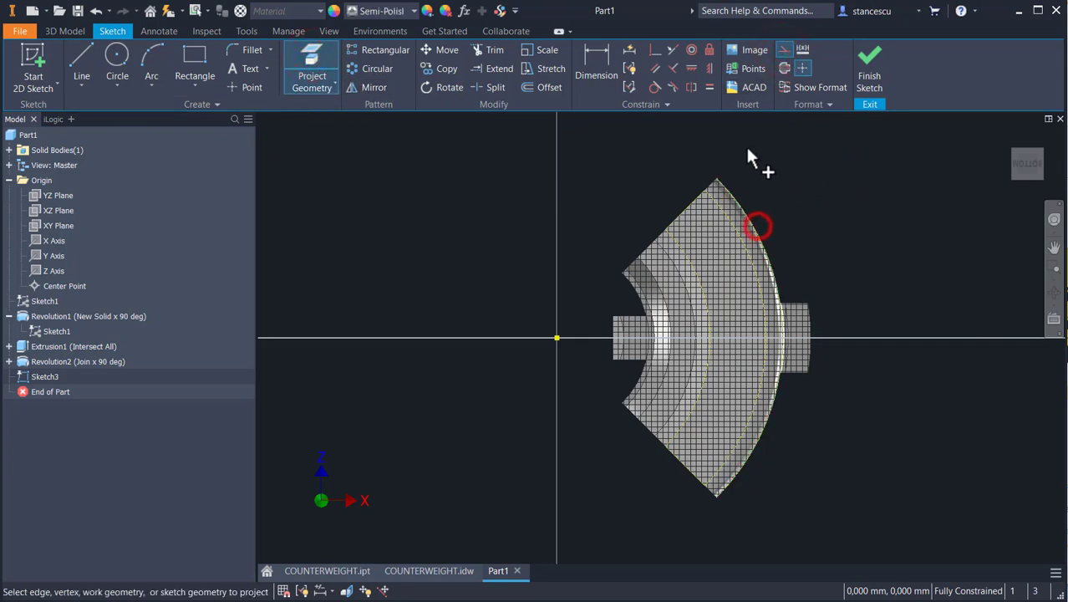
click(693, 207)
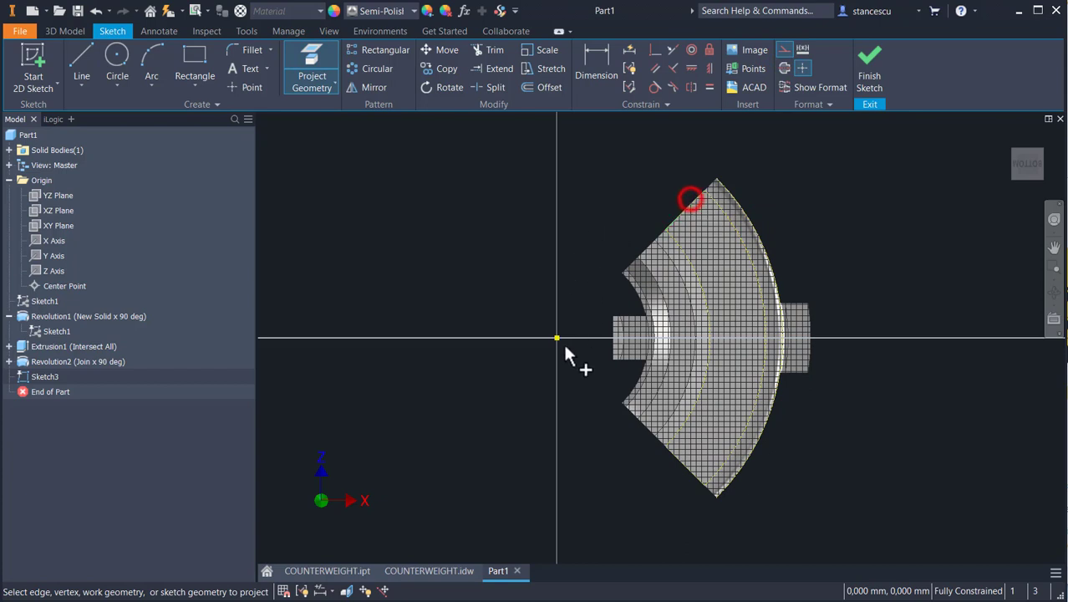
click(685, 470)
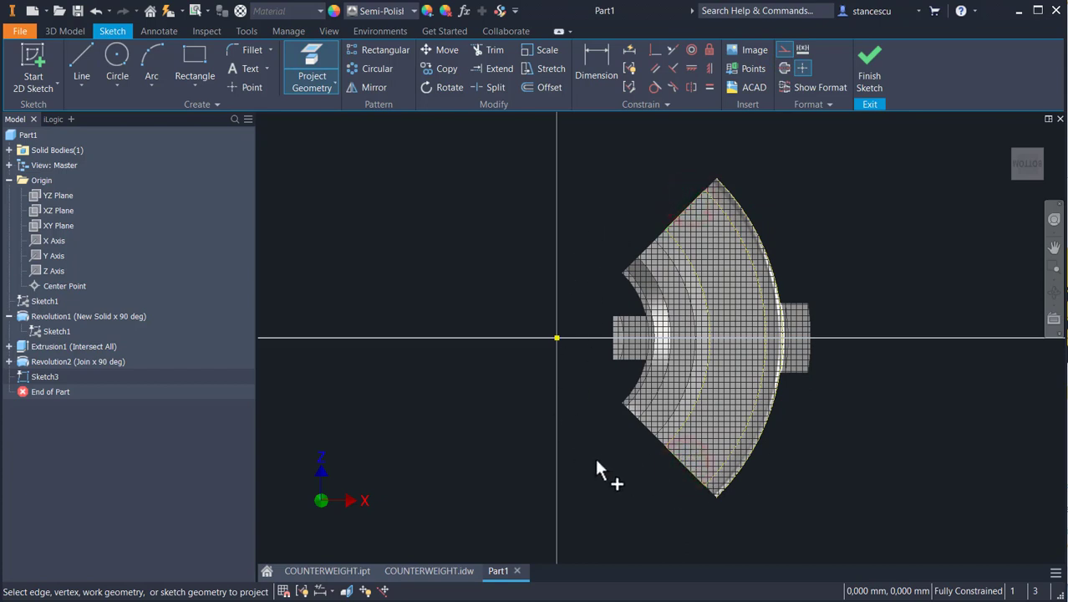
click(615, 328)
key(Escape)
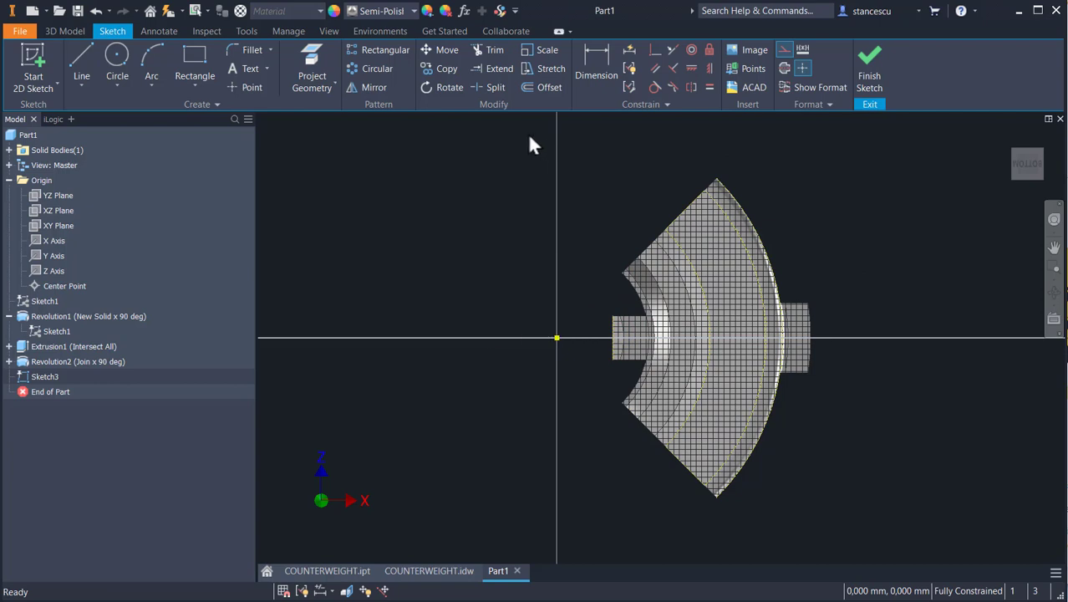
Switch all projected edges to normal geometry and back to construction geometry.
mouse_move(527, 133)
mouse_down()
mouse_move(676, 438)
mouse_move(824, 522)
mouse_up()
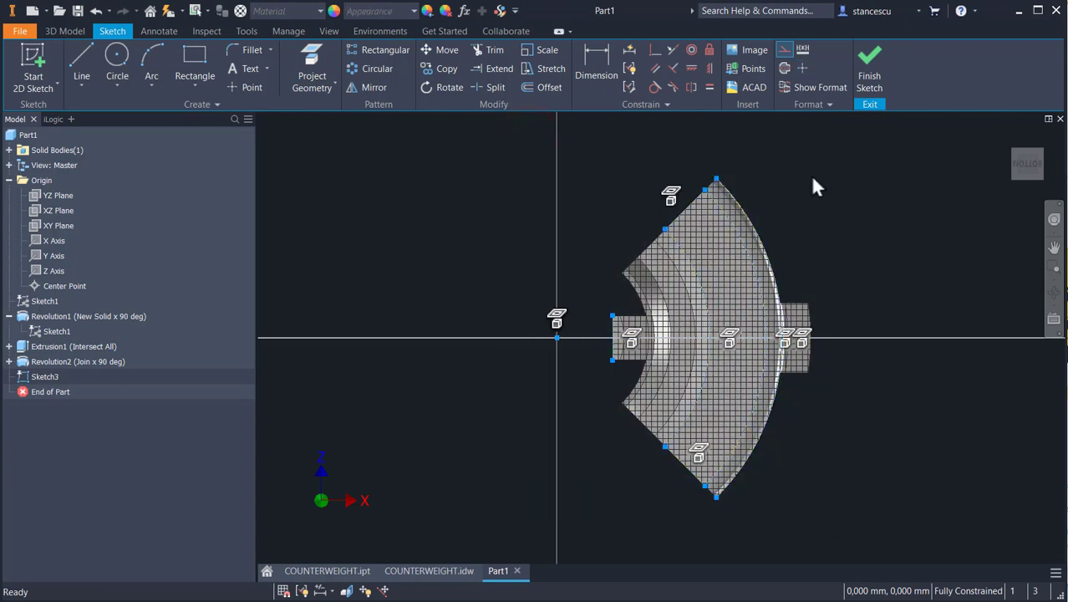
click(786, 48)
click(829, 184)
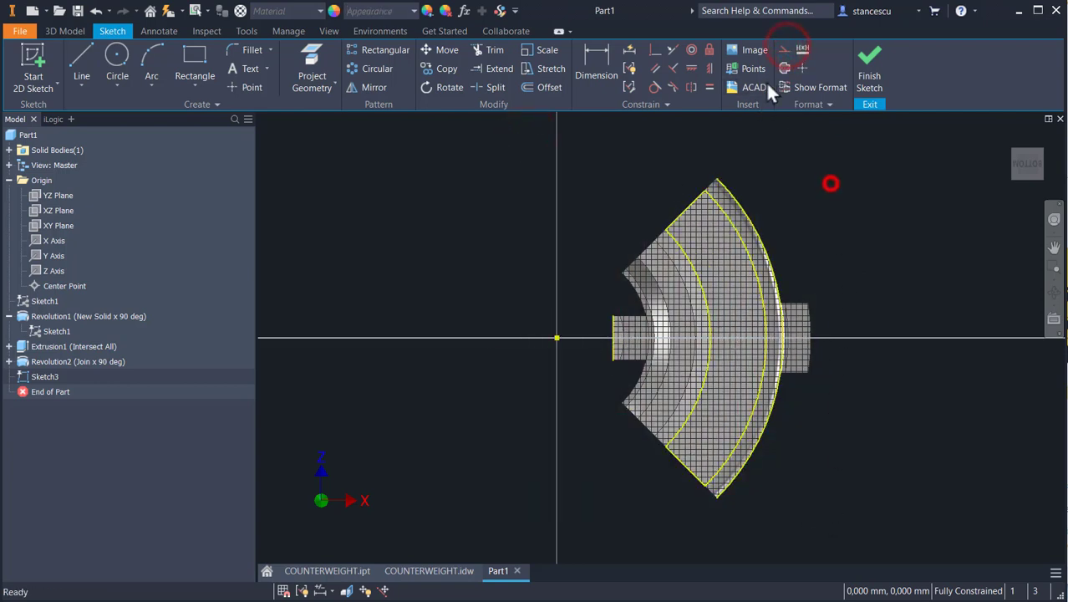
click(780, 48)
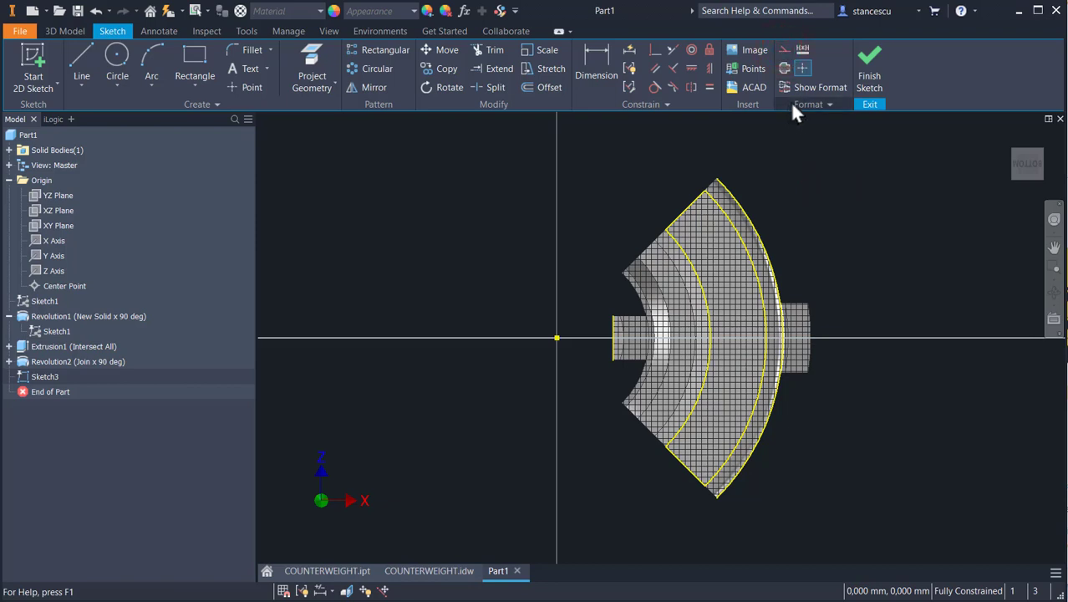
click(779, 48)
mouse_move(506, 153)
mouse_down()
mouse_move(804, 520)
mouse_move(840, 510)
mouse_up()
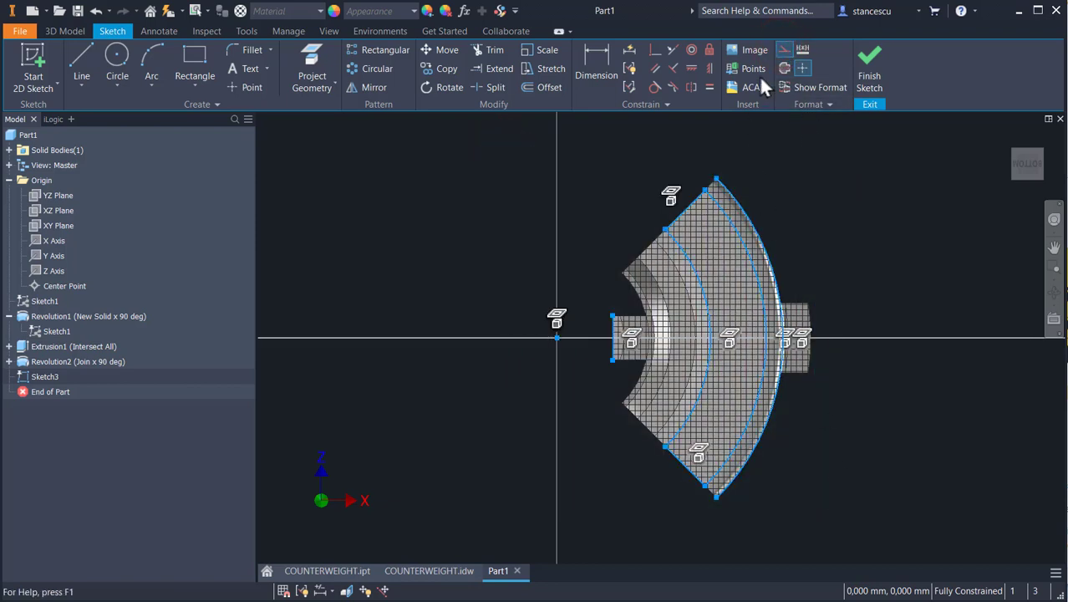
click(787, 46)
click(808, 169)
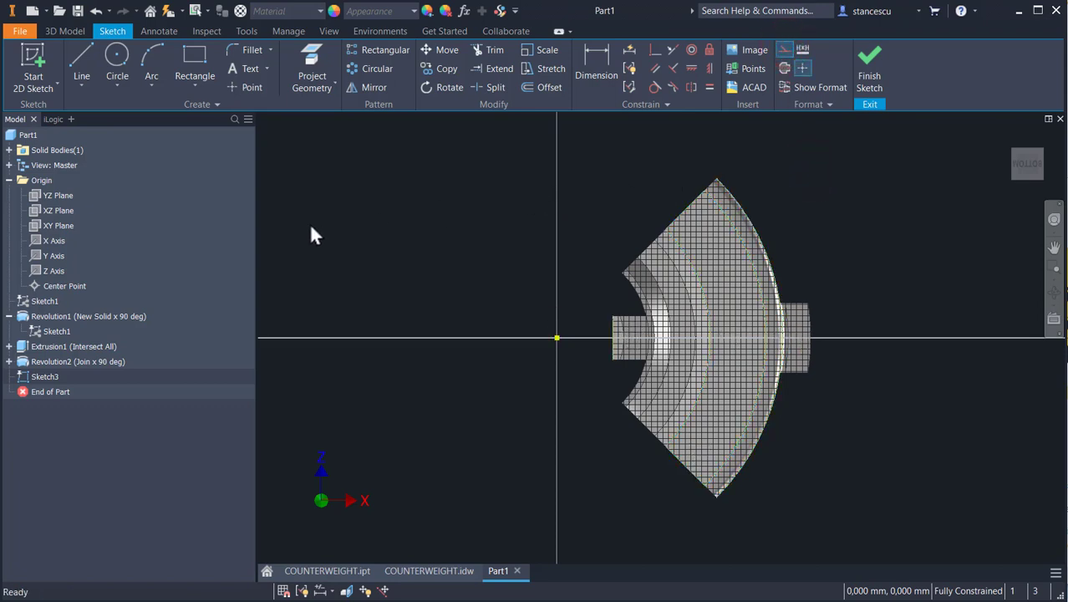
Draw two perpendicular lines parallel to the slanted sides, meeting on the horizontal axis about 7.7 mm from the origin and extending to the outer arc.
click(90, 72)
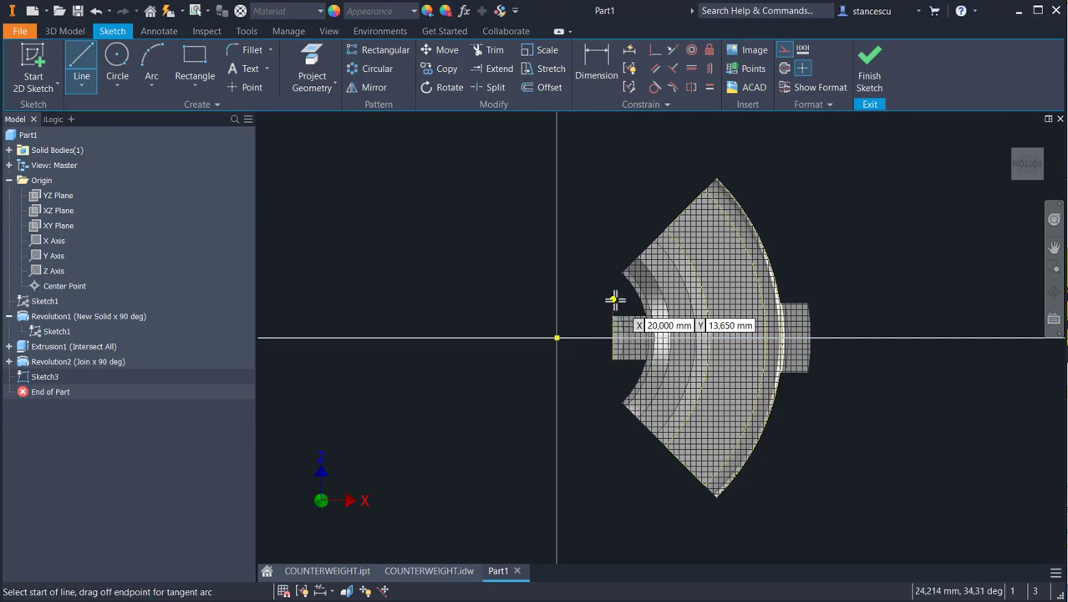
click(739, 179)
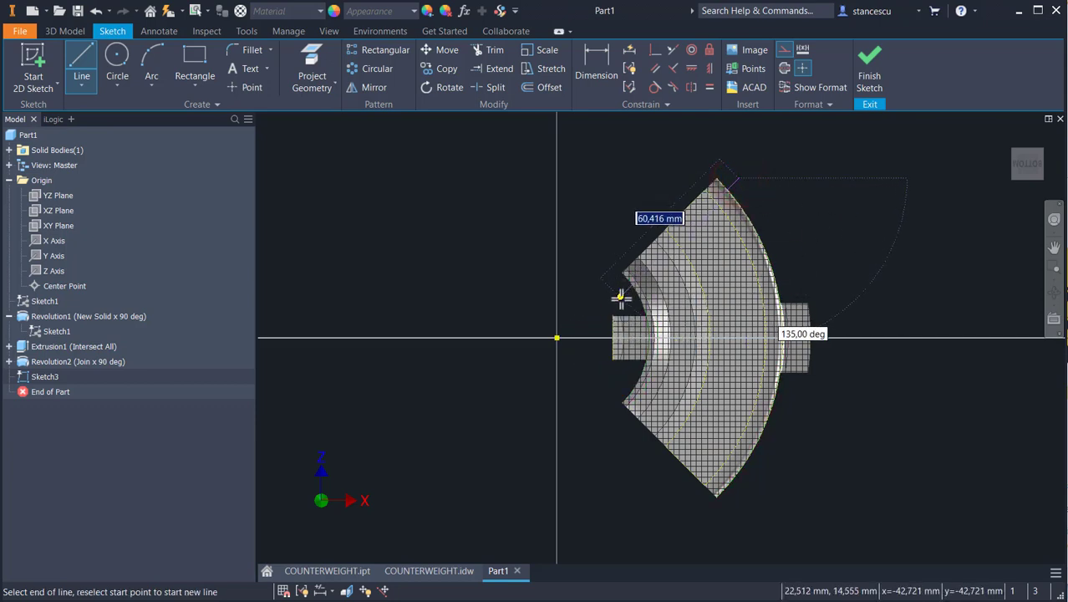
click(578, 337)
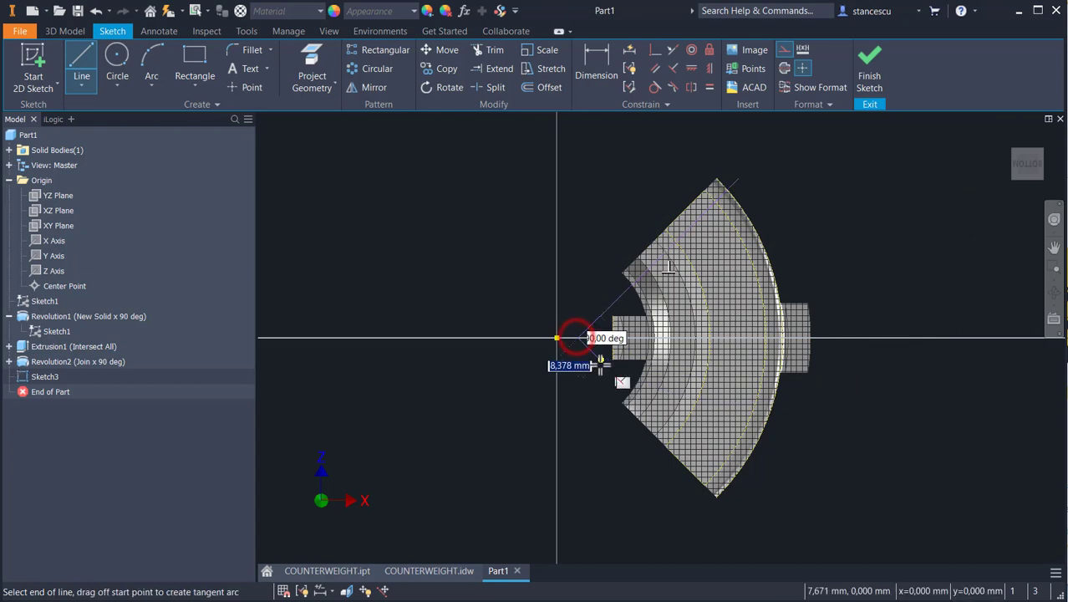
click(723, 491)
key(Escape)
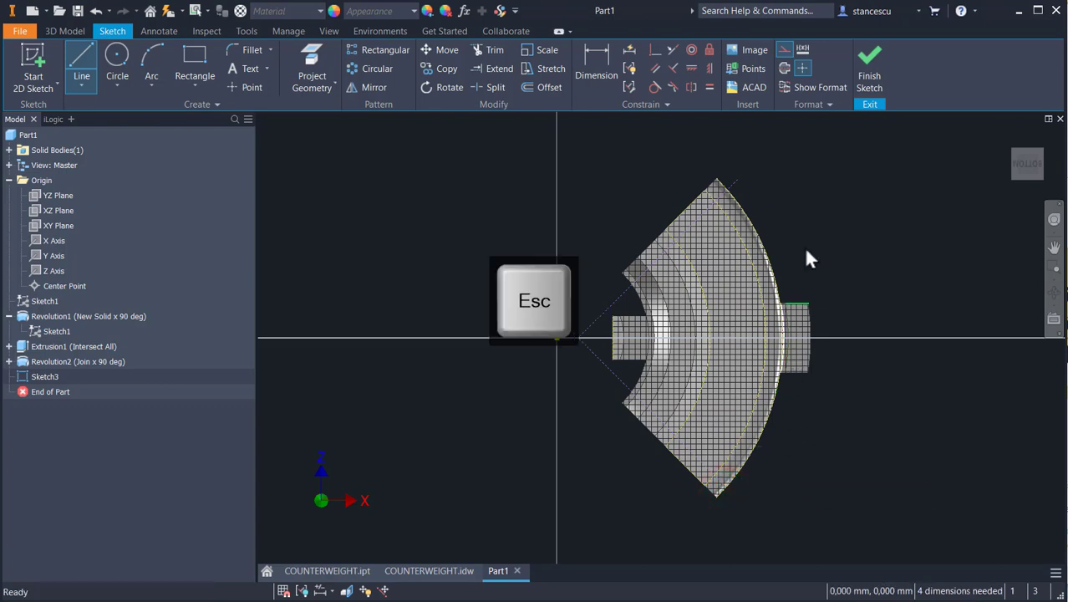
Turn off construction mode and convert the two V-shaped lines to normal sketch geometry.
click(783, 50)
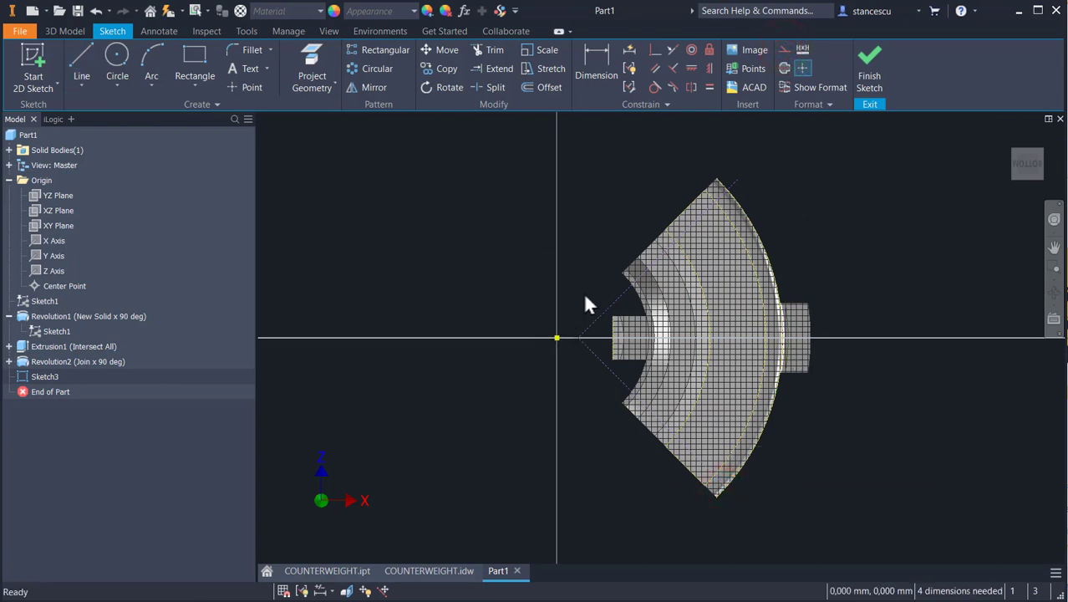
drag(586, 292, 579, 380)
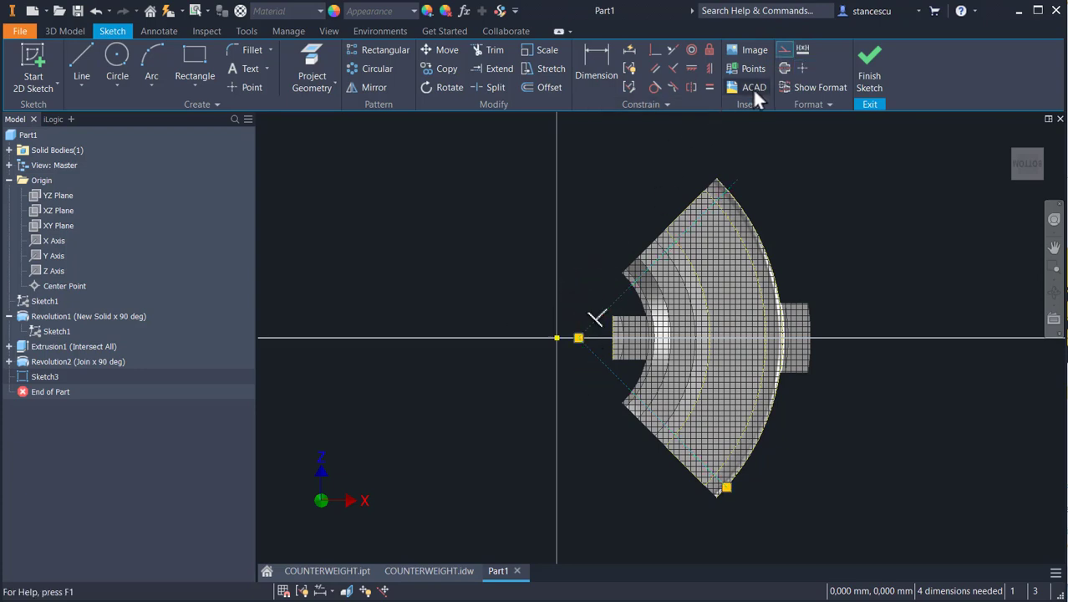
click(799, 167)
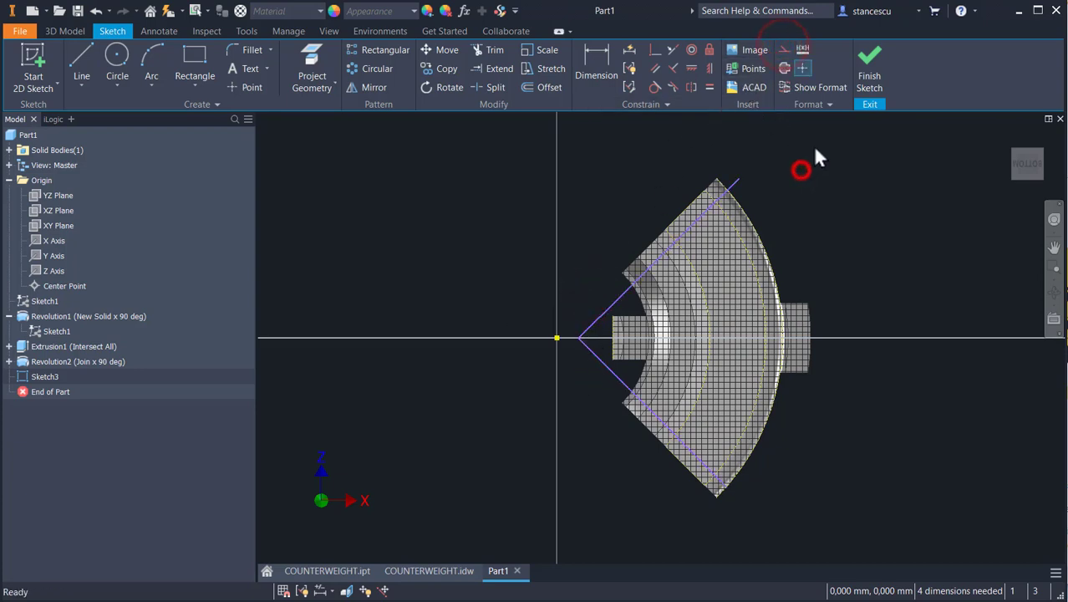
Constrain each of the two V-shaped lines parallel to its neighbouring slanted side edge of the body.
click(657, 70)
click(730, 192)
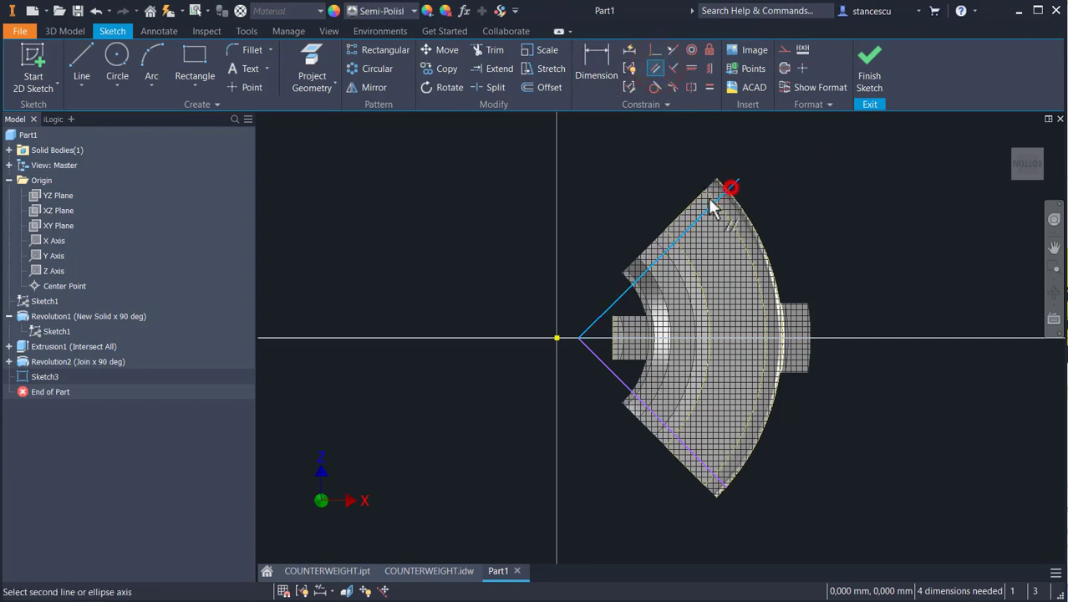
click(694, 209)
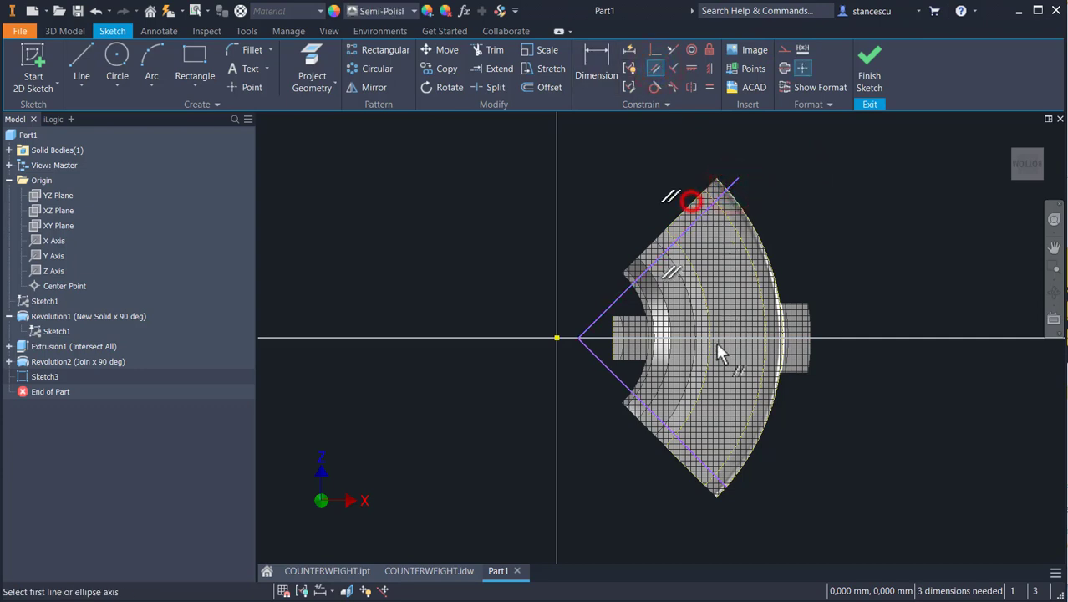
click(690, 453)
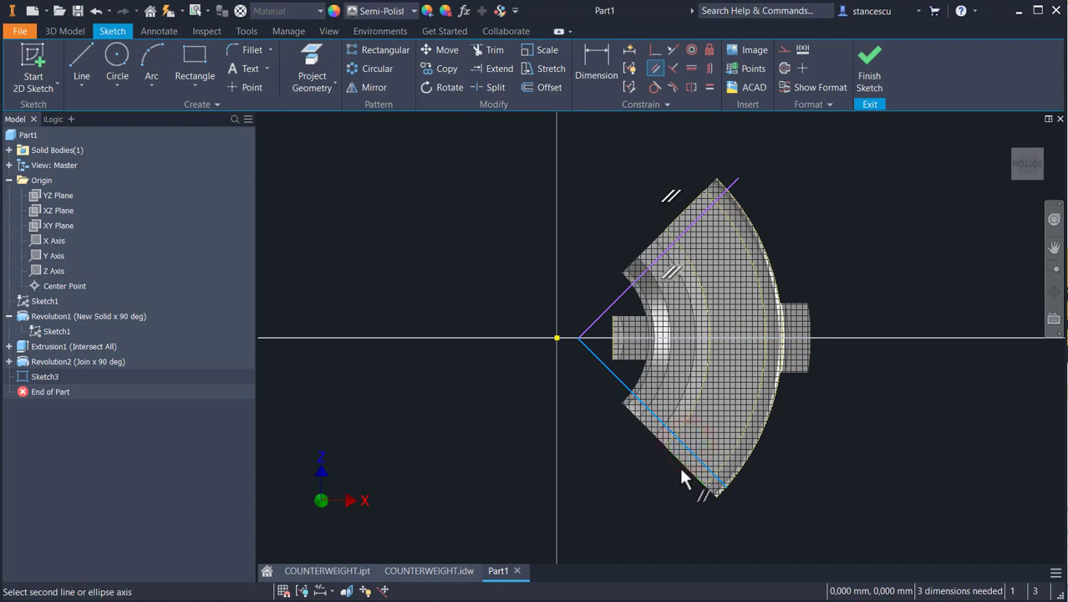
click(678, 462)
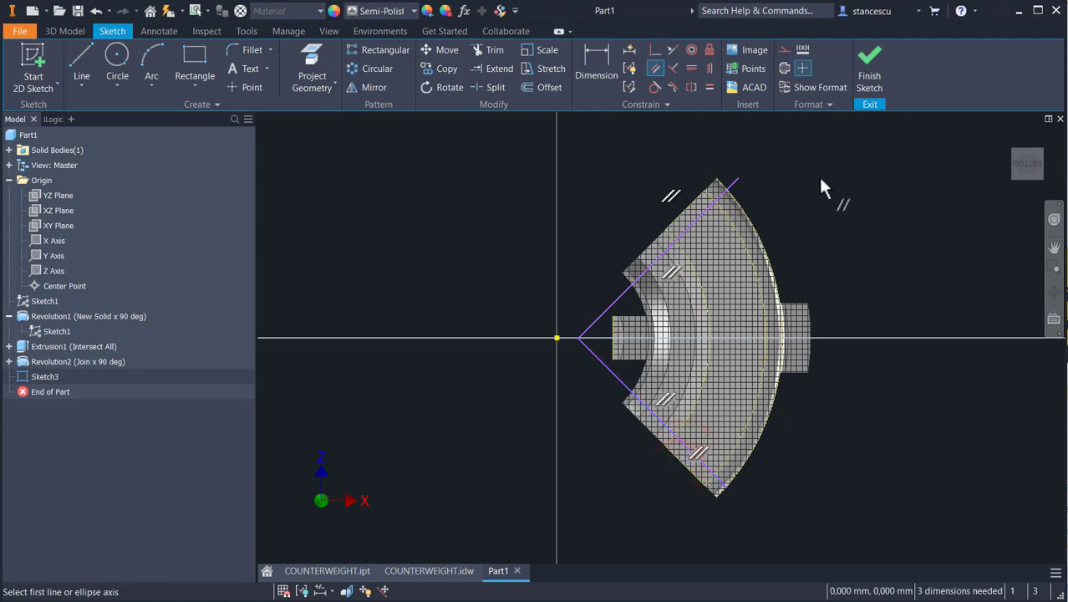
Trim the end of the upper V line that extends beyond the body's outer arc.
click(490, 54)
click(732, 186)
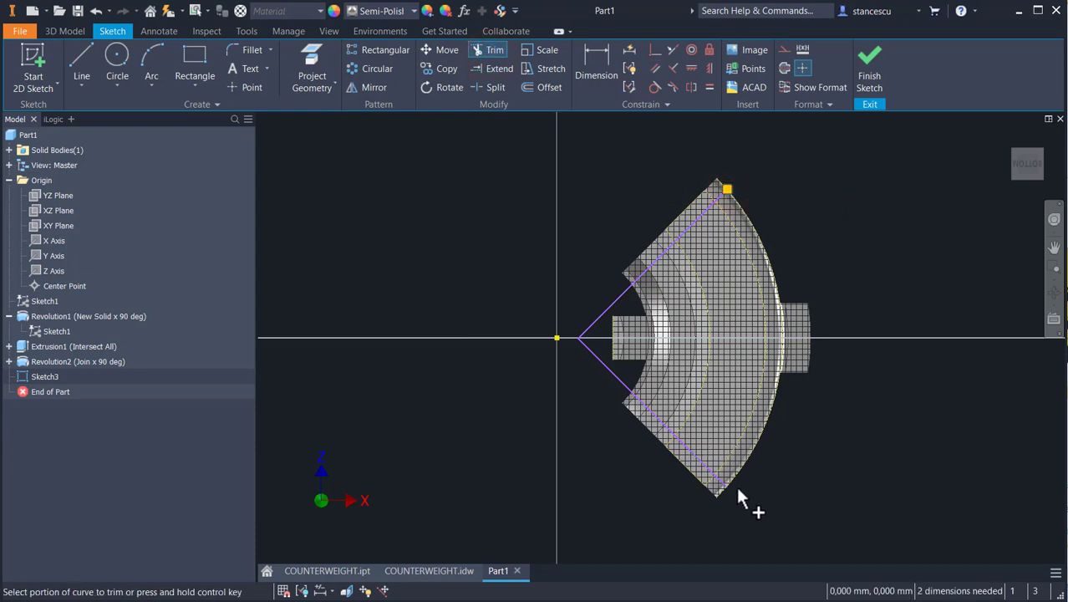
scroll(735, 486, up, 3)
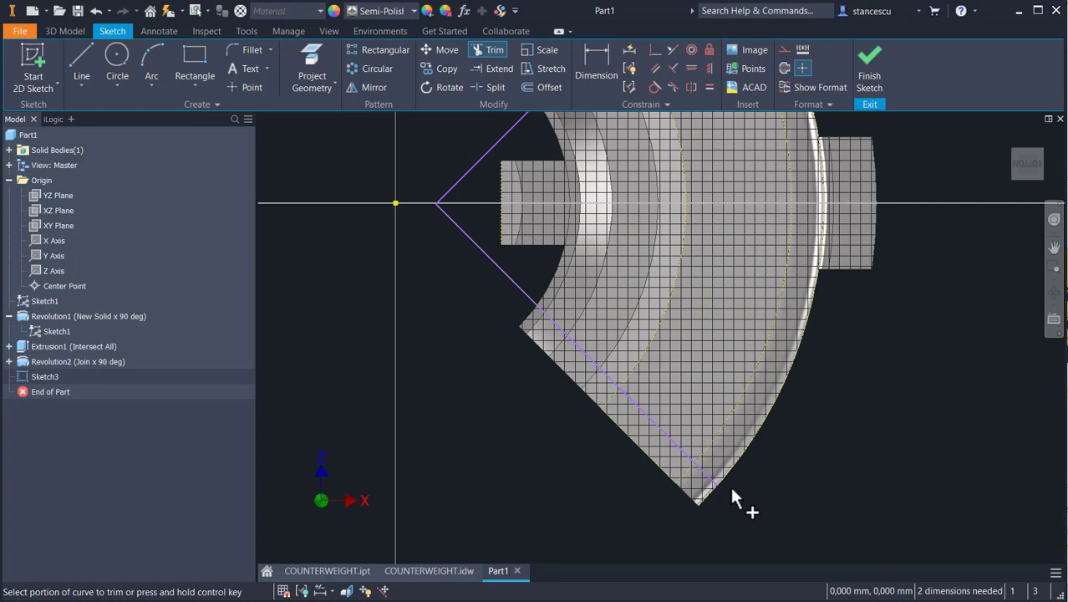
scroll(896, 399, down, 2)
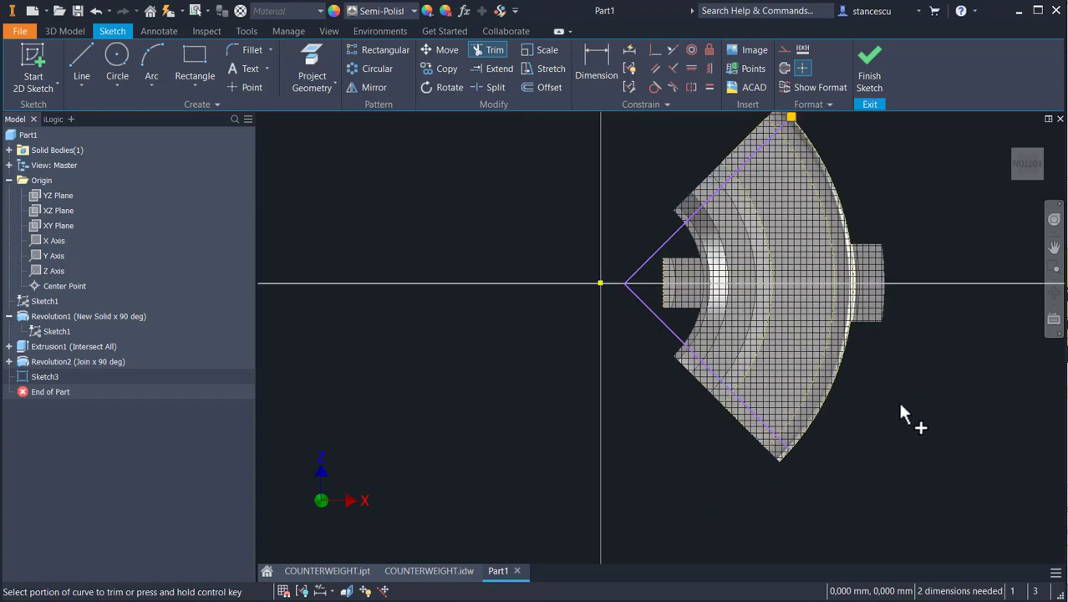
middle_drag(660, 435, 631, 475)
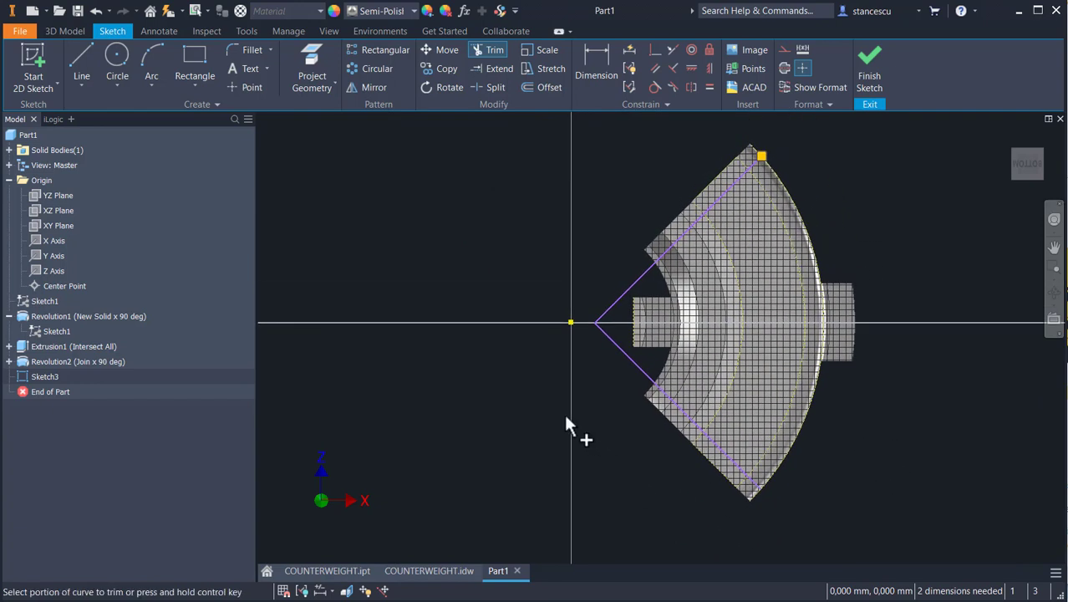
Dimension the distance between the upper V line and the upper slanted edge as 2.5 mm.
click(592, 61)
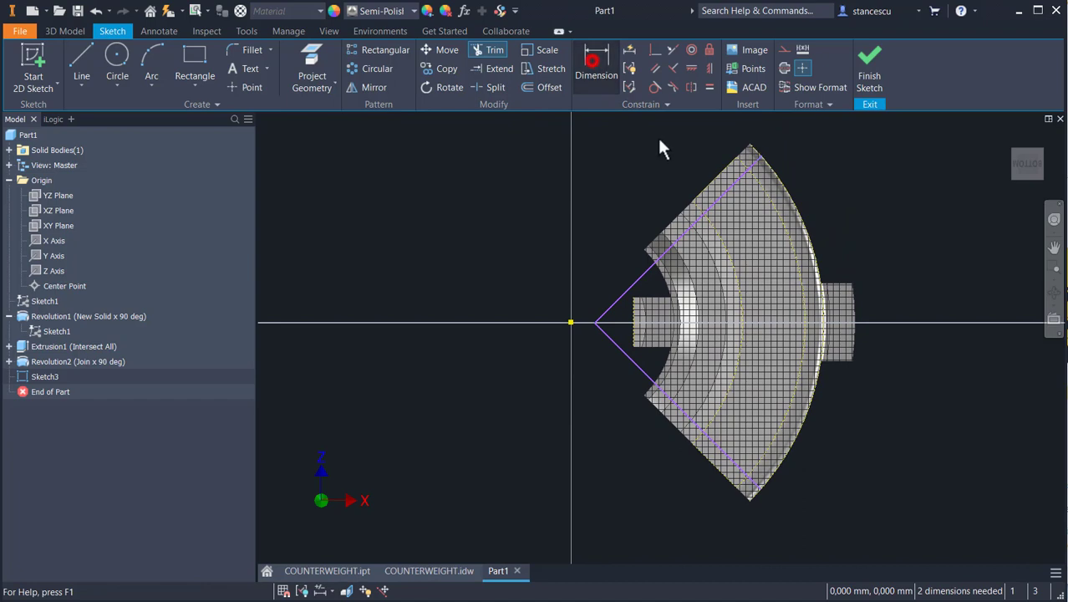
click(700, 200)
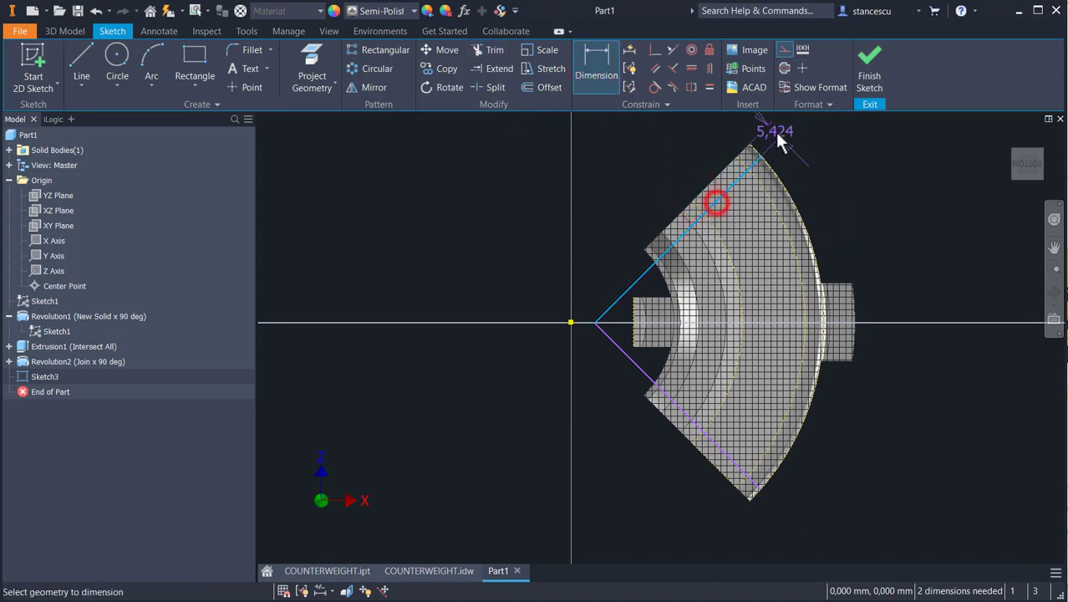
click(777, 142)
text(2.5)
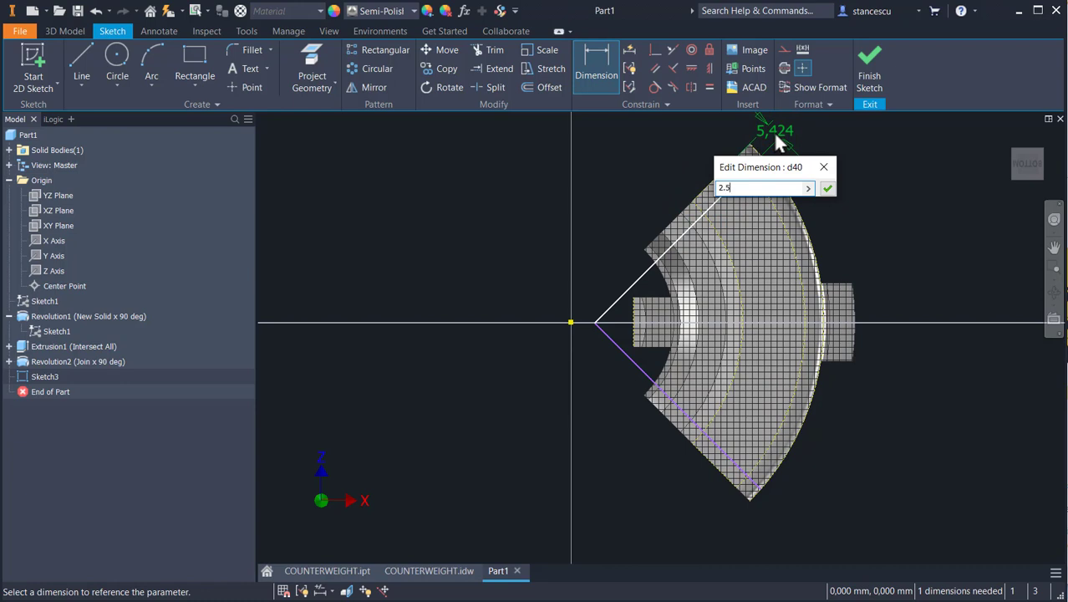
key(Return)
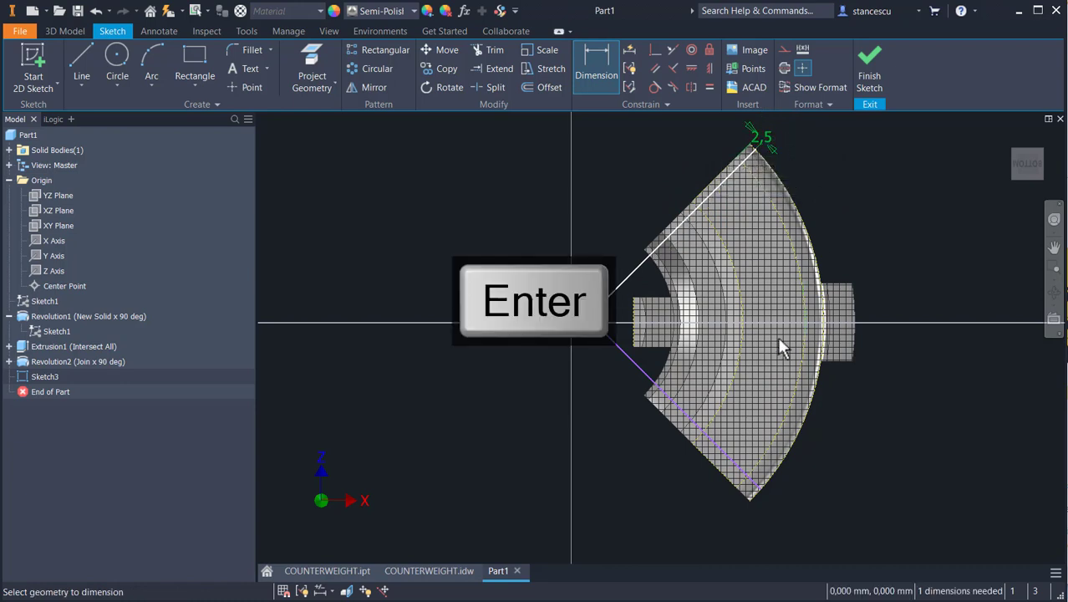
Dimension the distance between the lower V line and the lower slanted edge, linking it to the upper offset dimension d40.
click(696, 432)
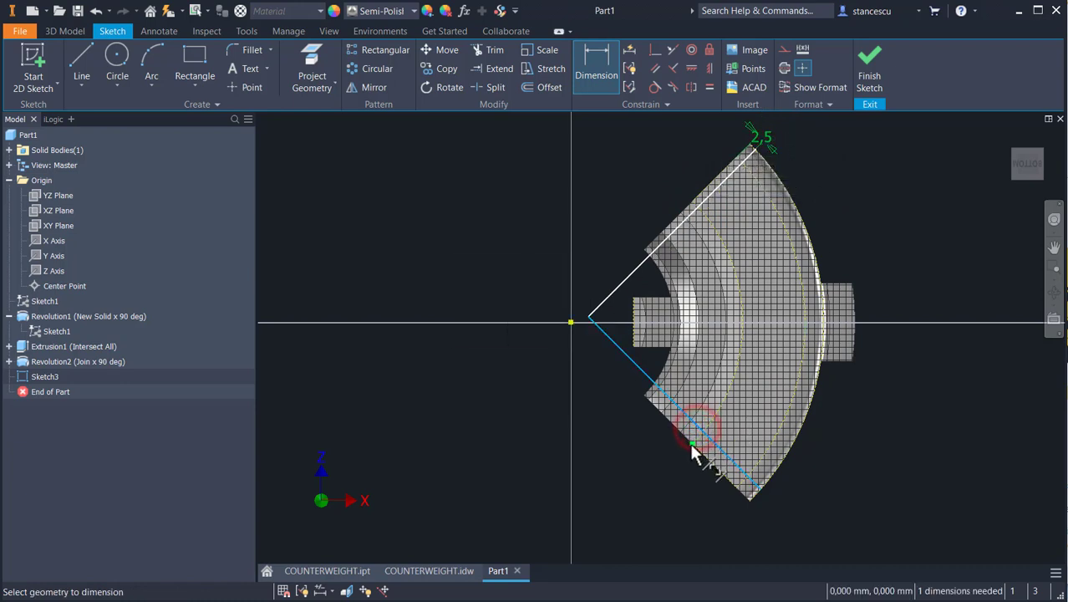
click(777, 529)
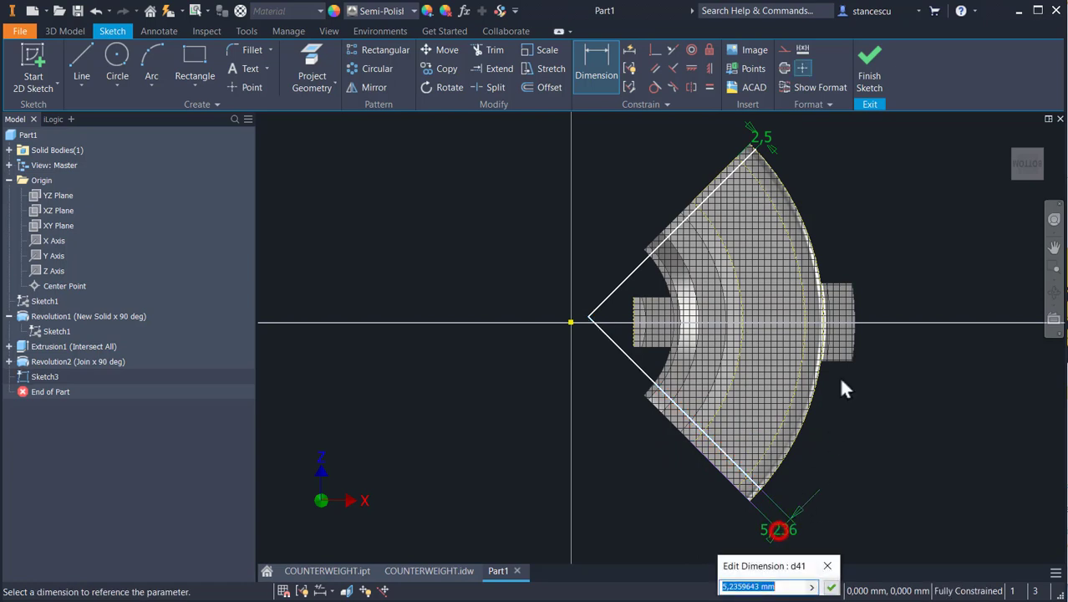
click(763, 138)
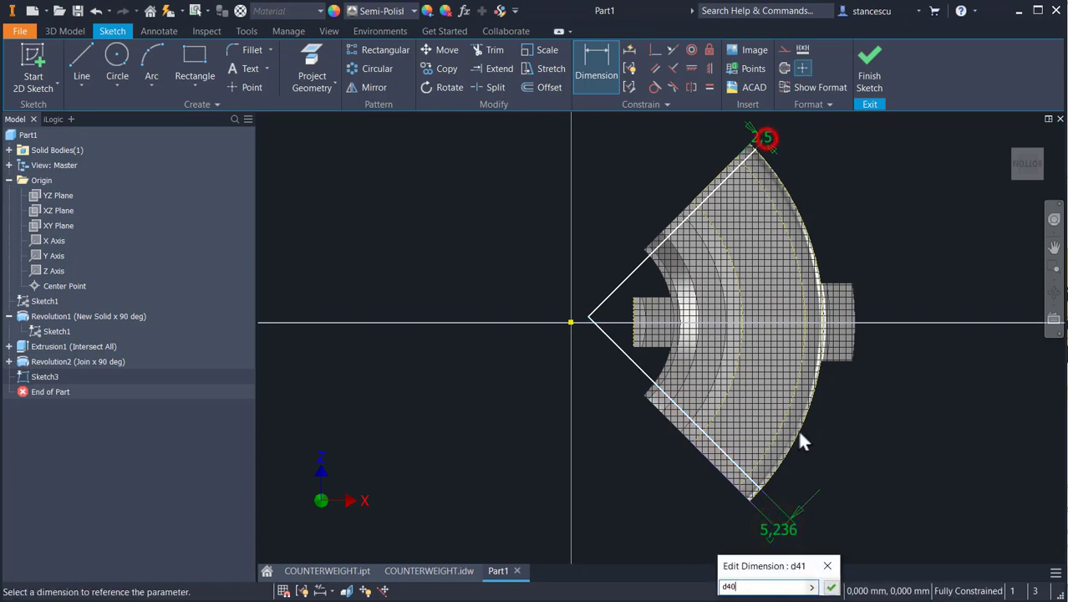
click(830, 587)
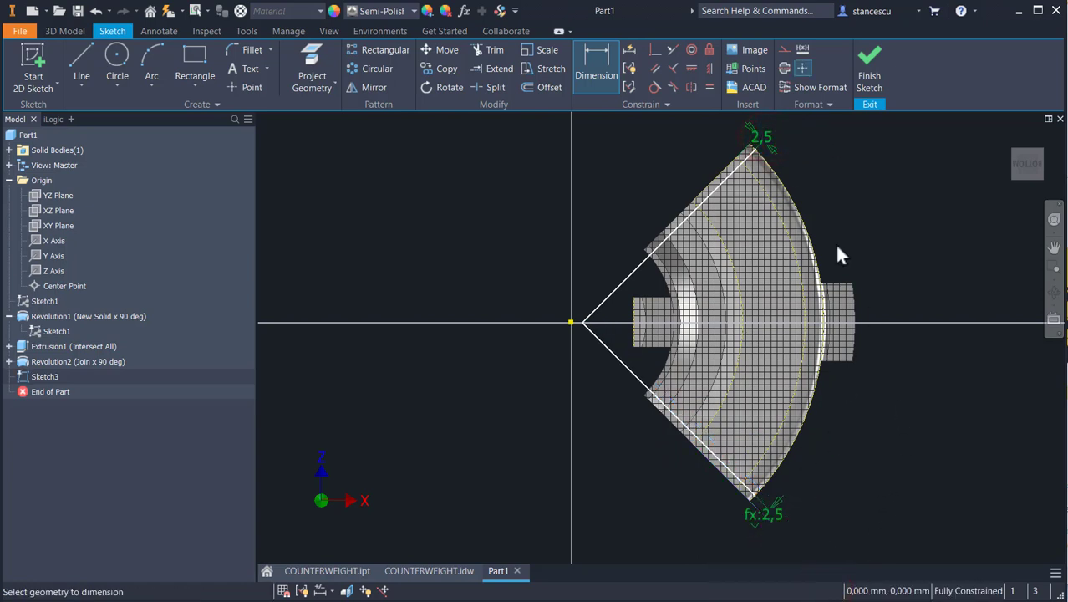
click(80, 52)
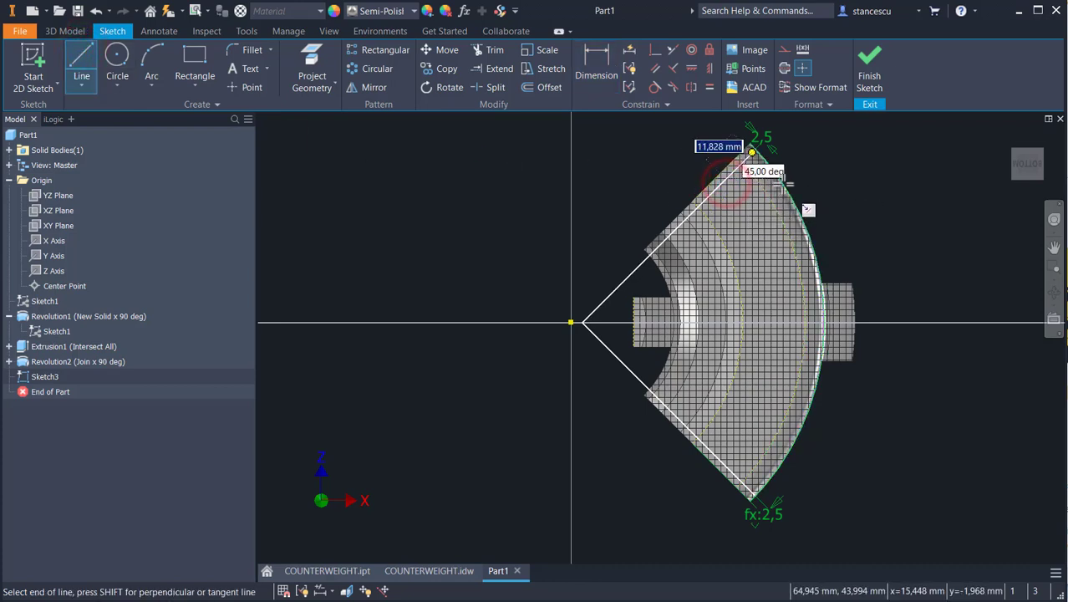
click(784, 183)
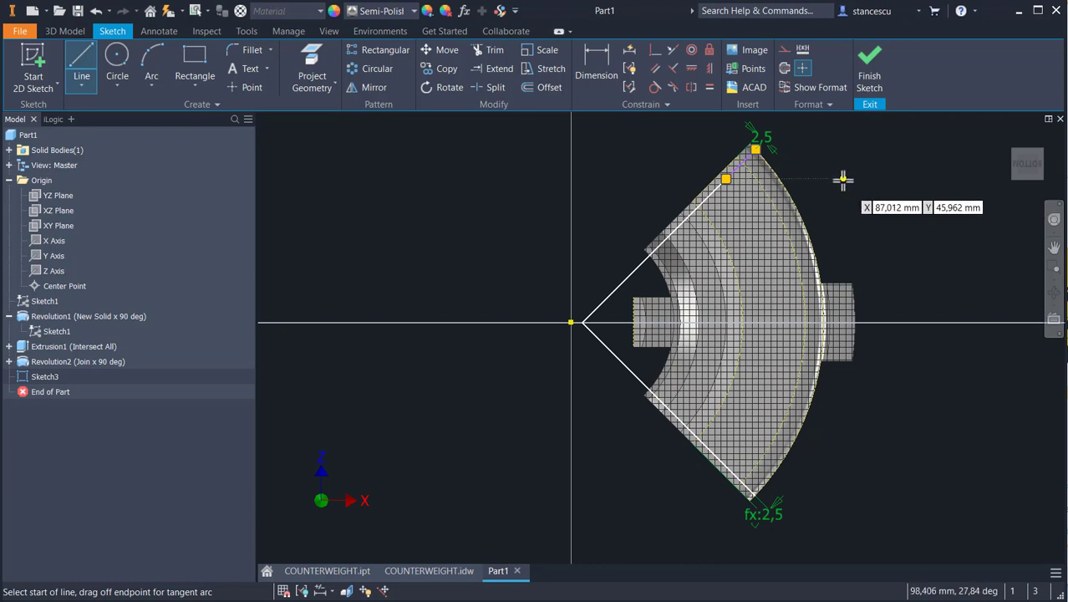
key(ctrl+z)
Draw a horizontal line about 25 mm long from the upper V line to the outer arc.
scroll(774, 177, up, 3)
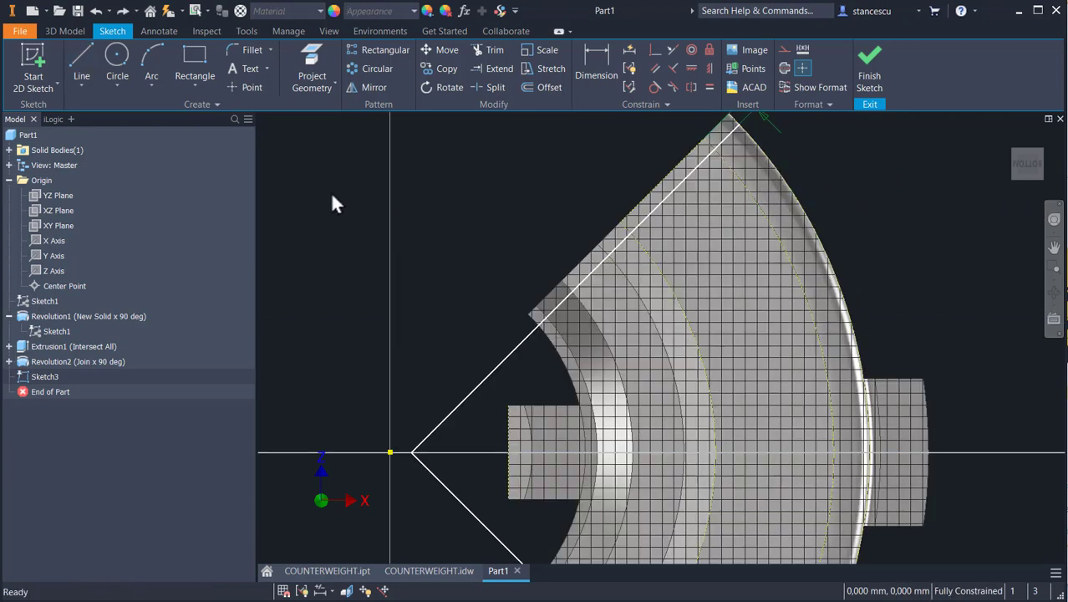
click(81, 67)
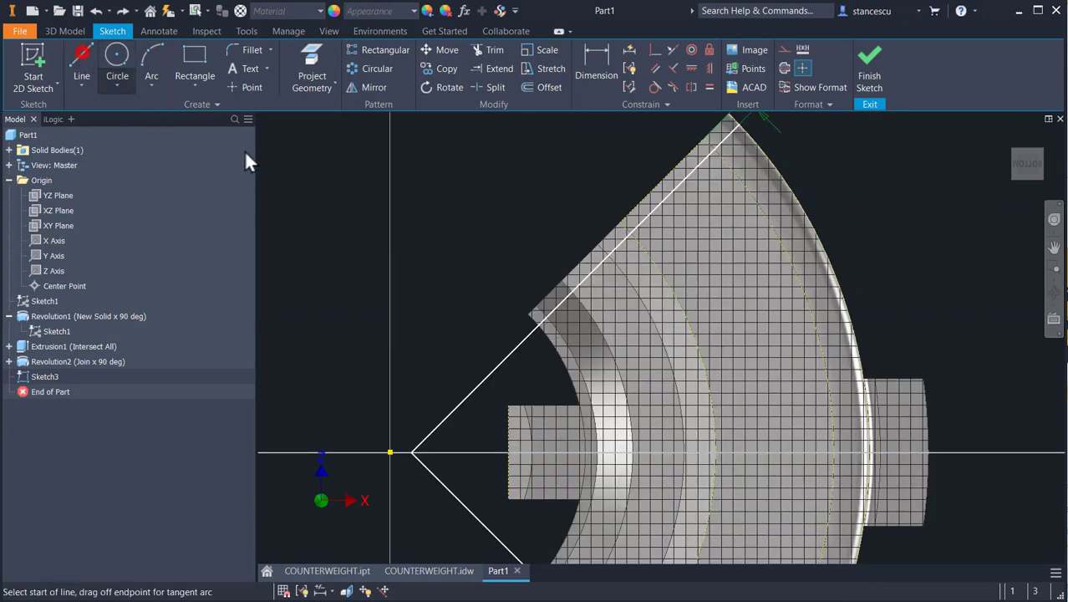
click(655, 208)
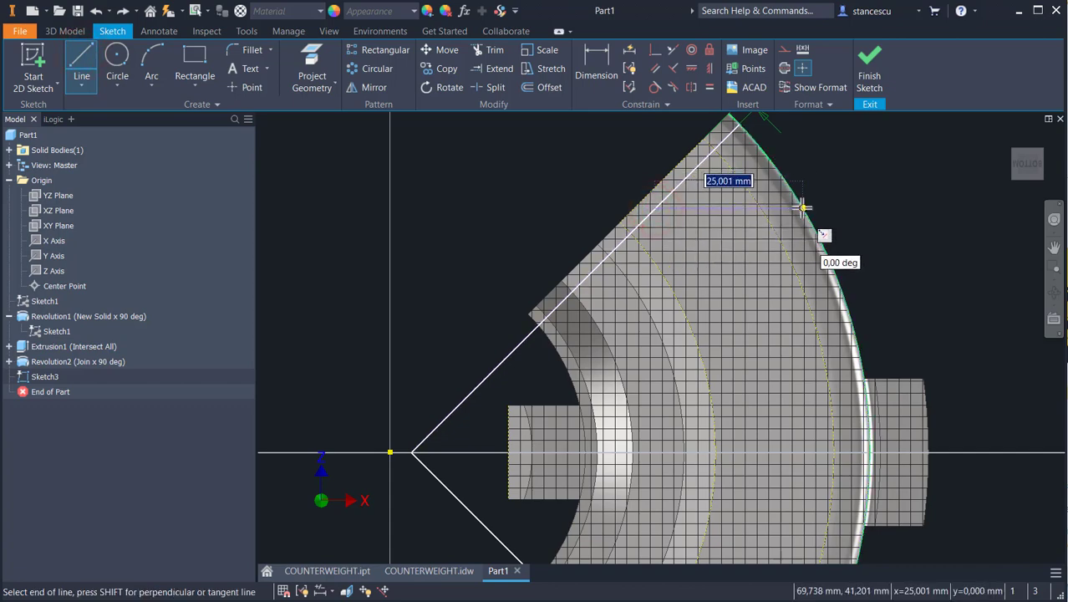
click(802, 207)
Draw a horizontal line about 23 mm long from the lower V line to the outer arc.
scroll(849, 286, down, 1)
middle_drag(849, 287, 852, 143)
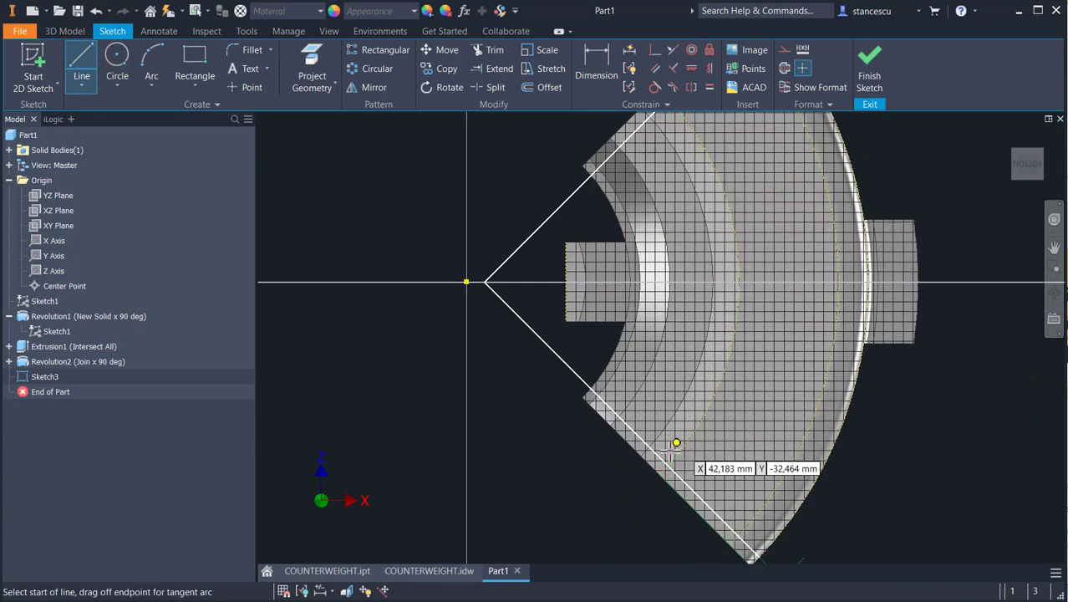
click(694, 492)
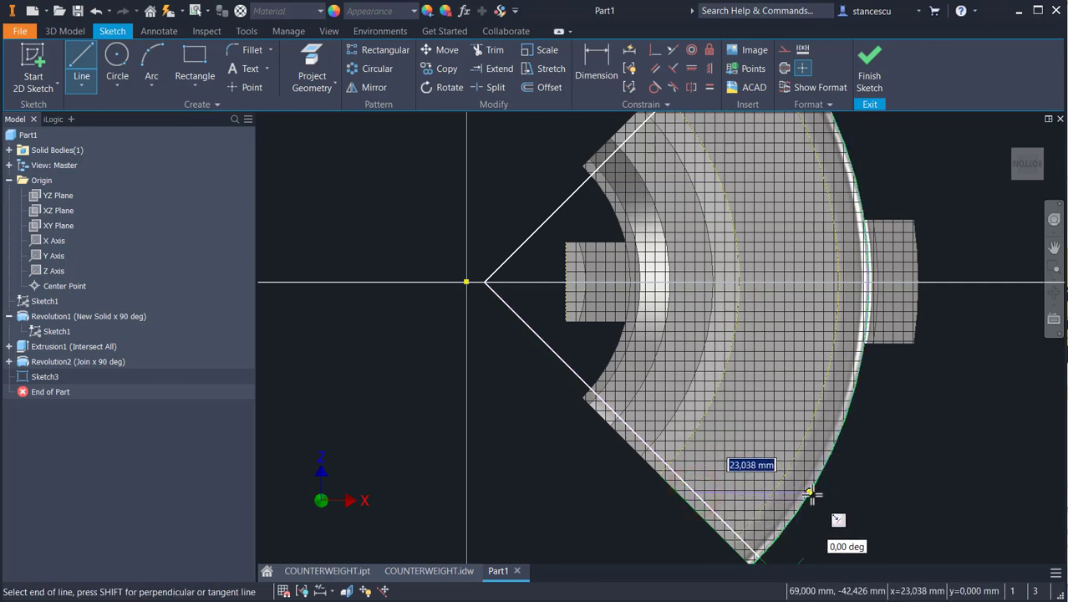
click(810, 493)
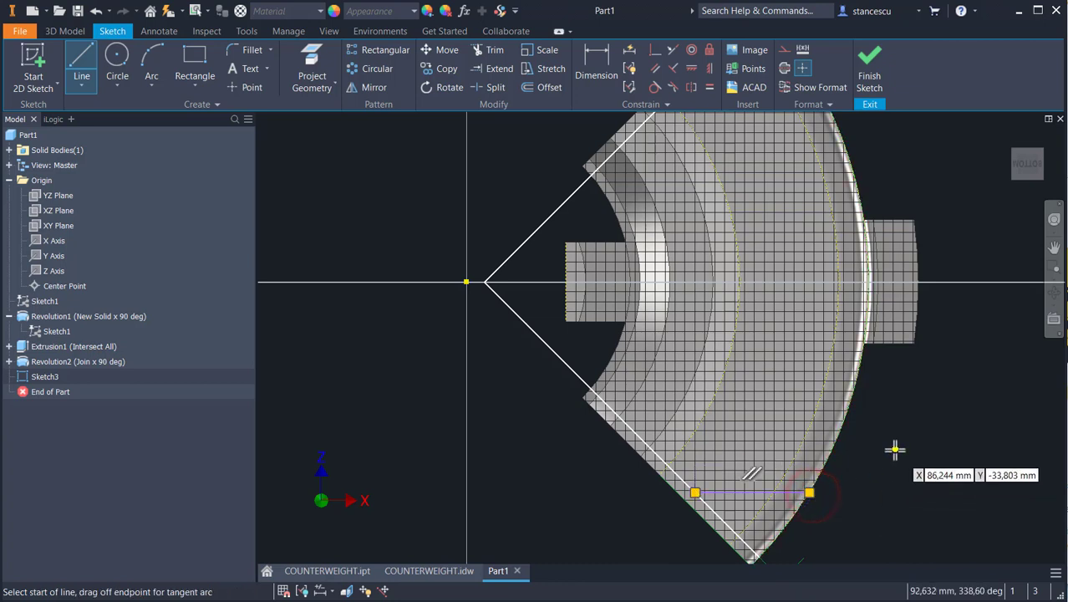
key(Escape)
Apply an equal constraint between the upper and lower horizontal lines.
scroll(876, 361, up, 3)
middle_drag(845, 373, 755, 413)
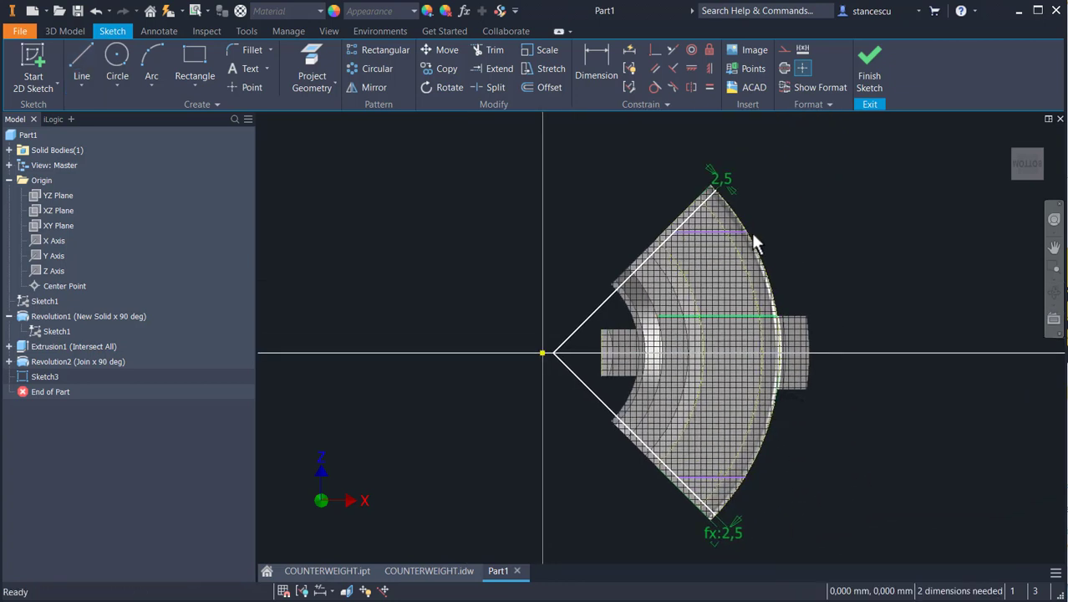
click(710, 86)
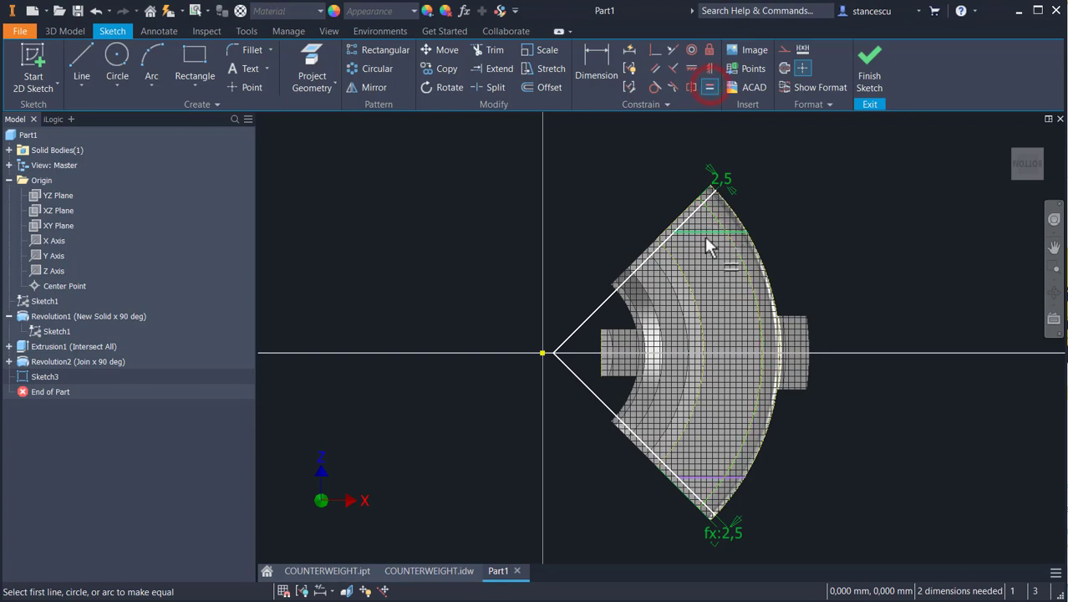
click(703, 234)
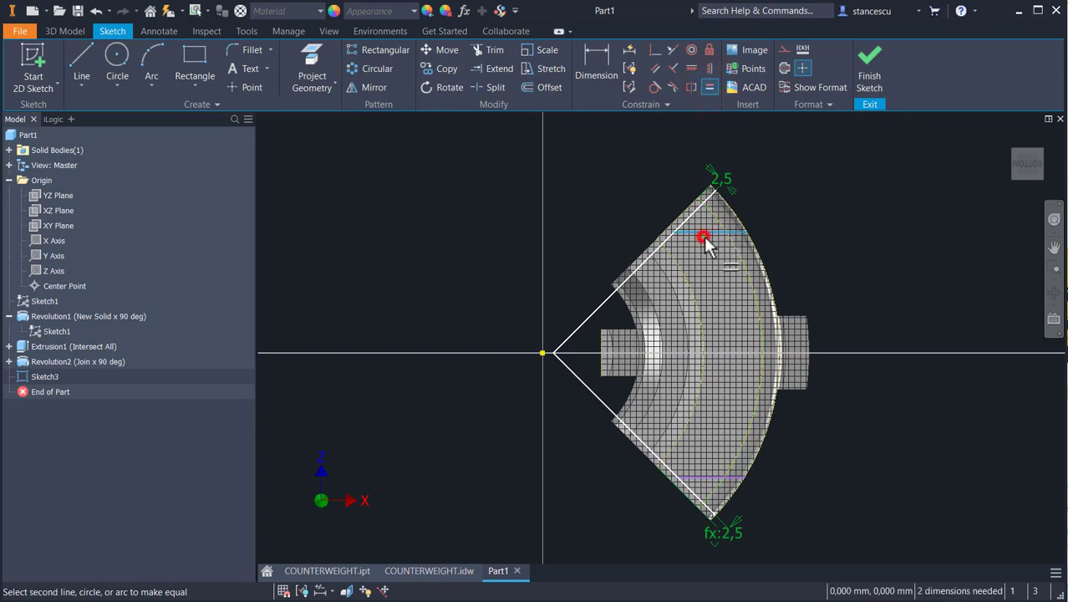
click(699, 480)
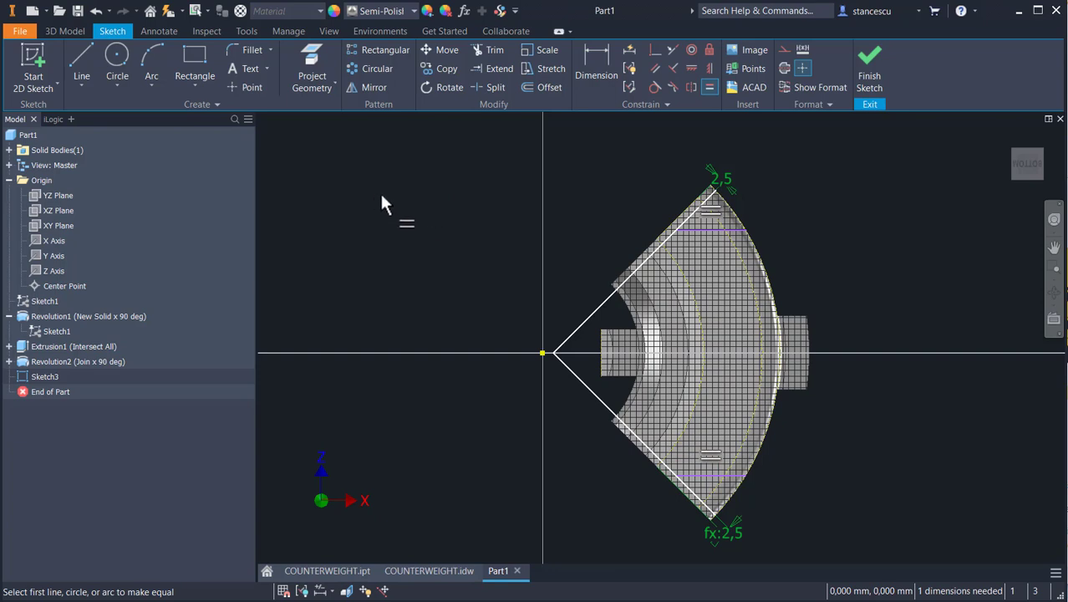
Dimension the vertical distance between the two horizontal lines as 94 mm.
click(601, 48)
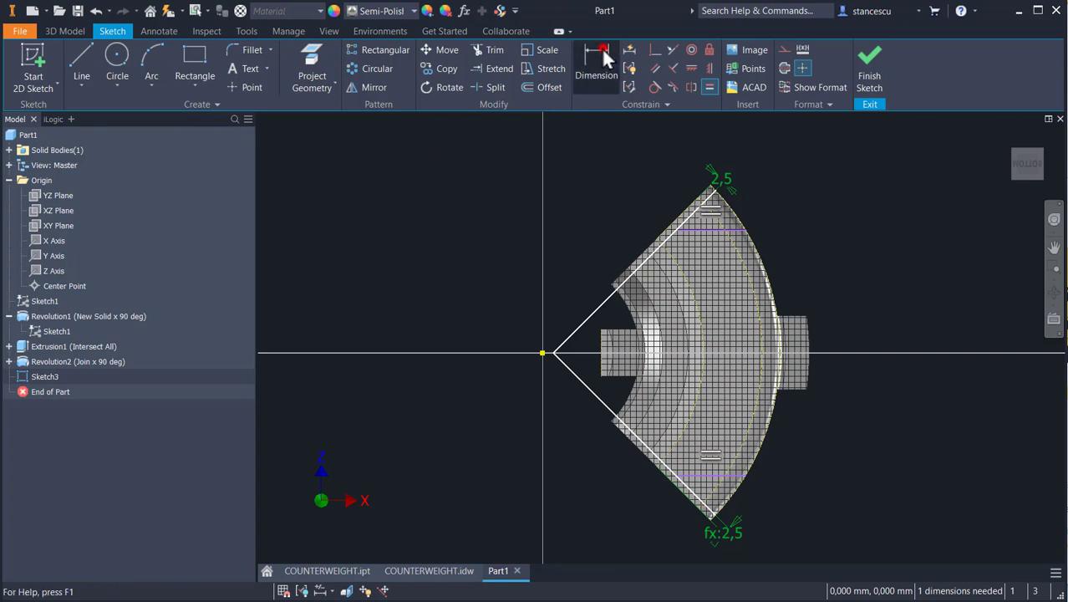
click(693, 231)
click(699, 474)
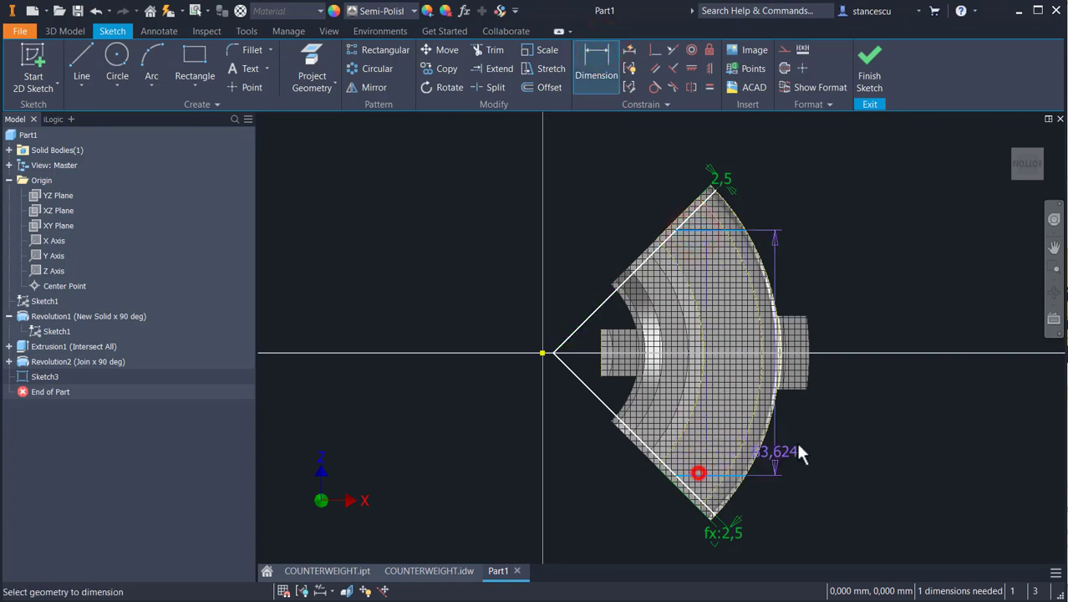
click(843, 408)
text(94)
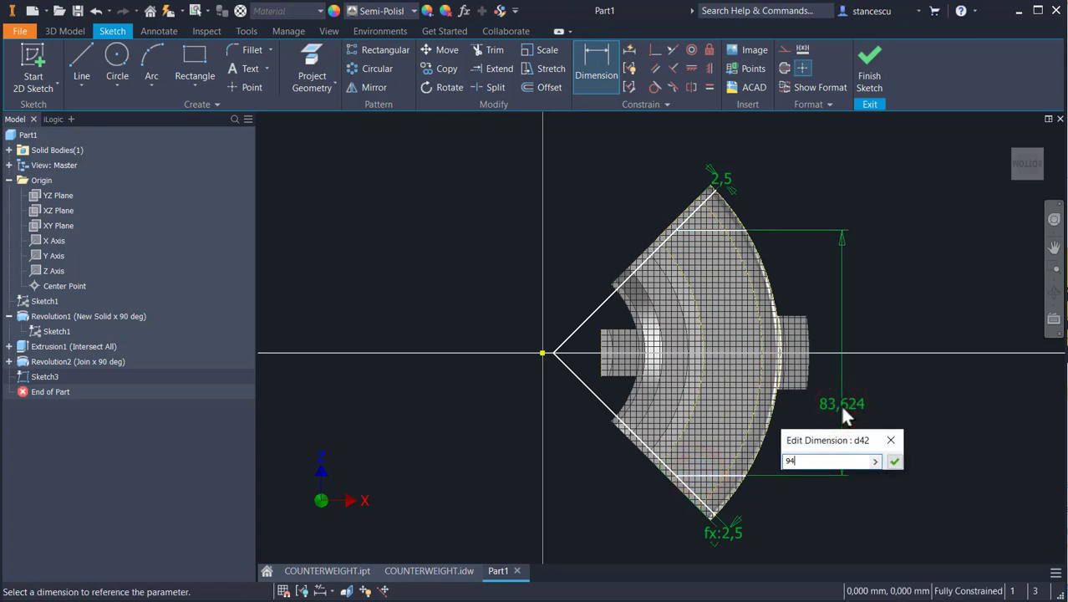
key(Return)
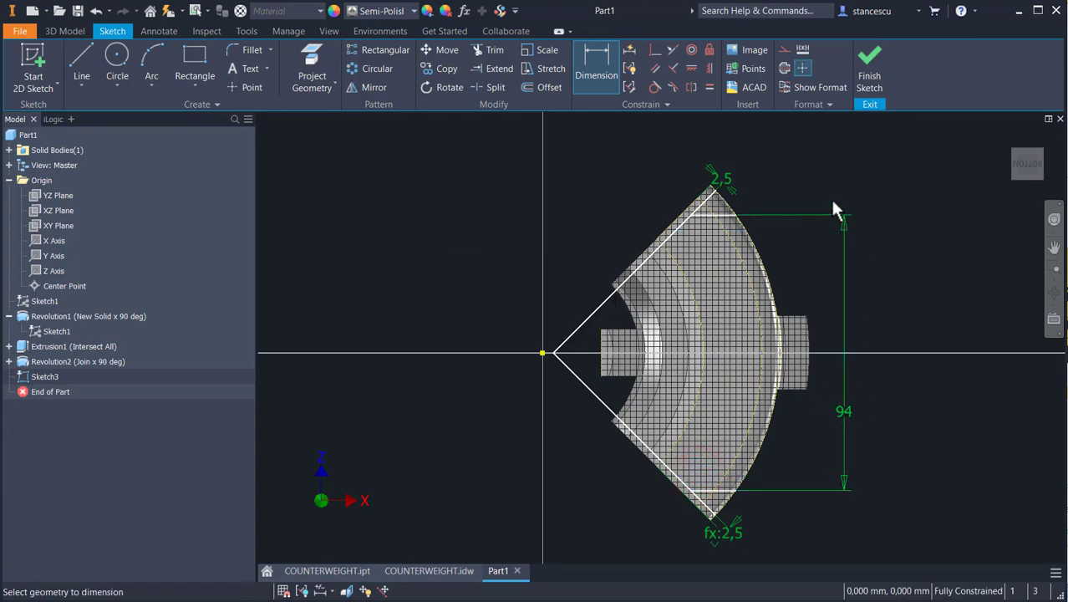
Trim the ends of both V lines beyond the two horizontal lines, including the leftover segment at the lower corner.
click(499, 51)
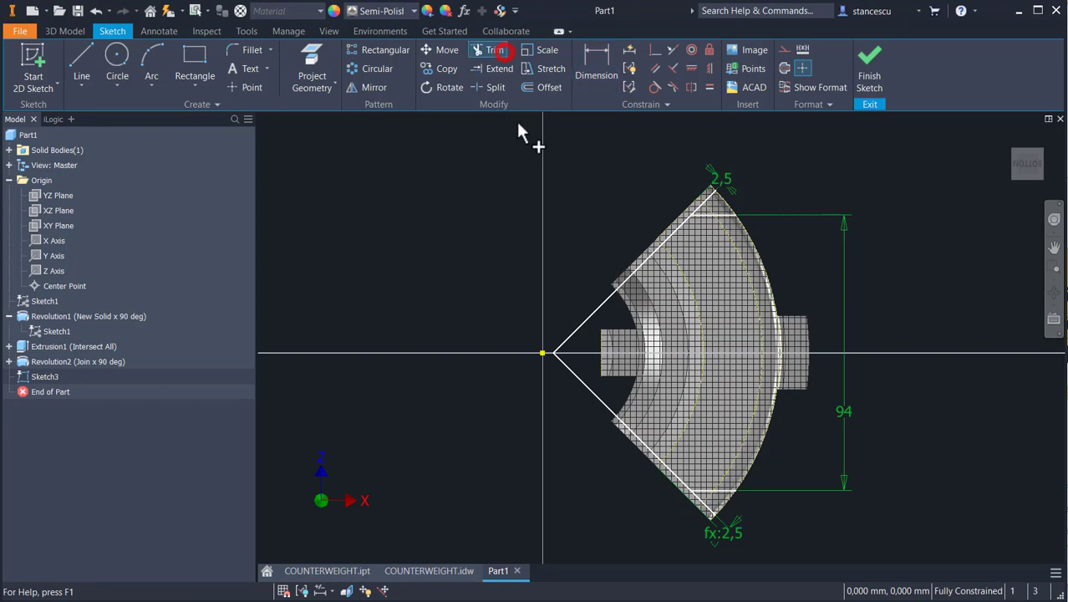
click(709, 194)
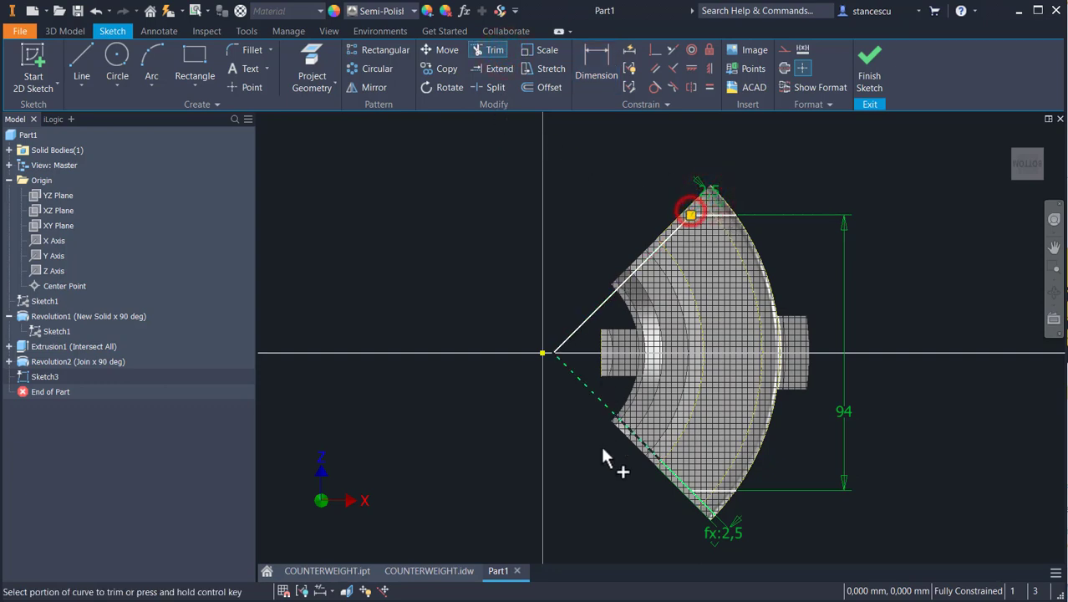
click(701, 501)
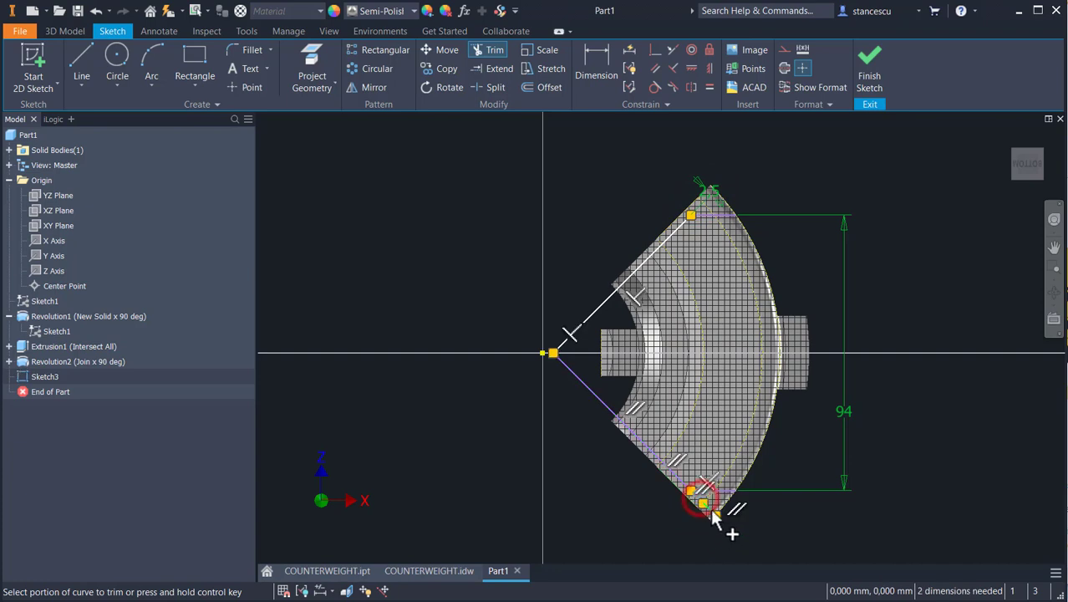
scroll(752, 525, up, 5)
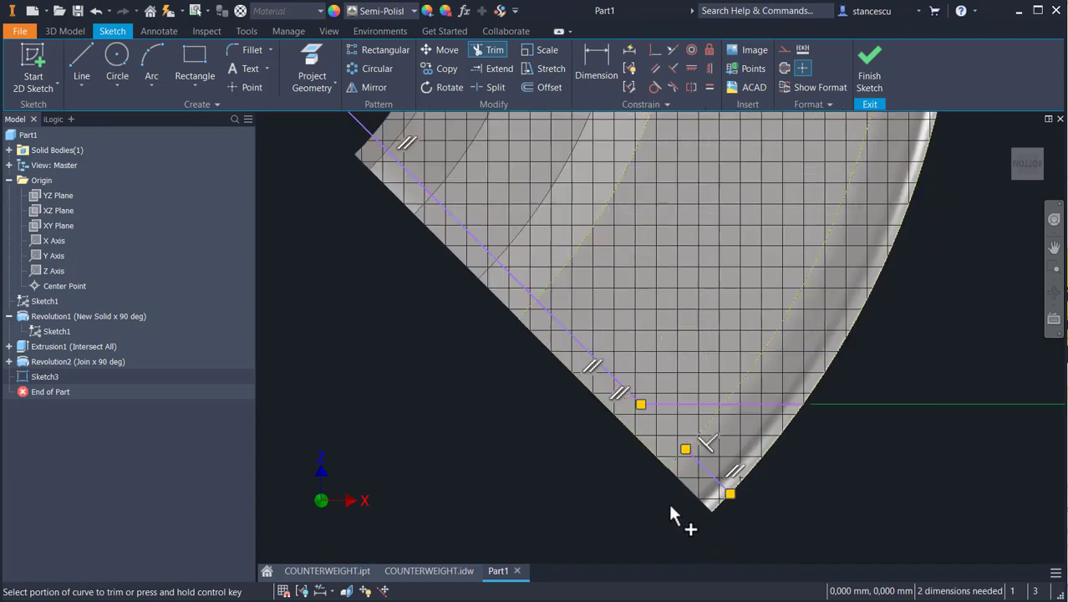
click(711, 481)
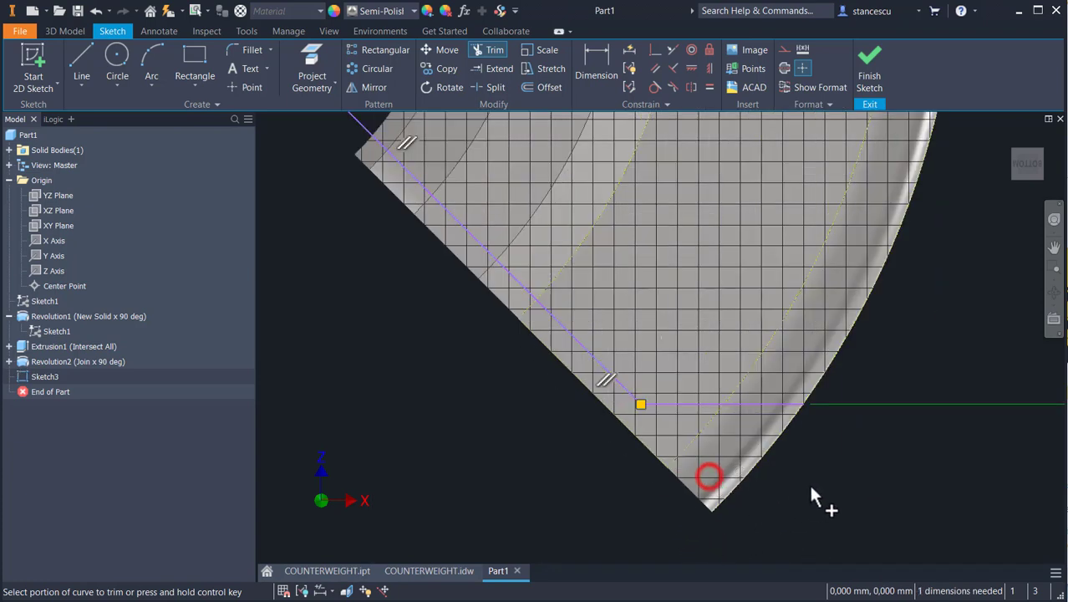
scroll(859, 495, down, 5)
middle_drag(858, 504, 762, 535)
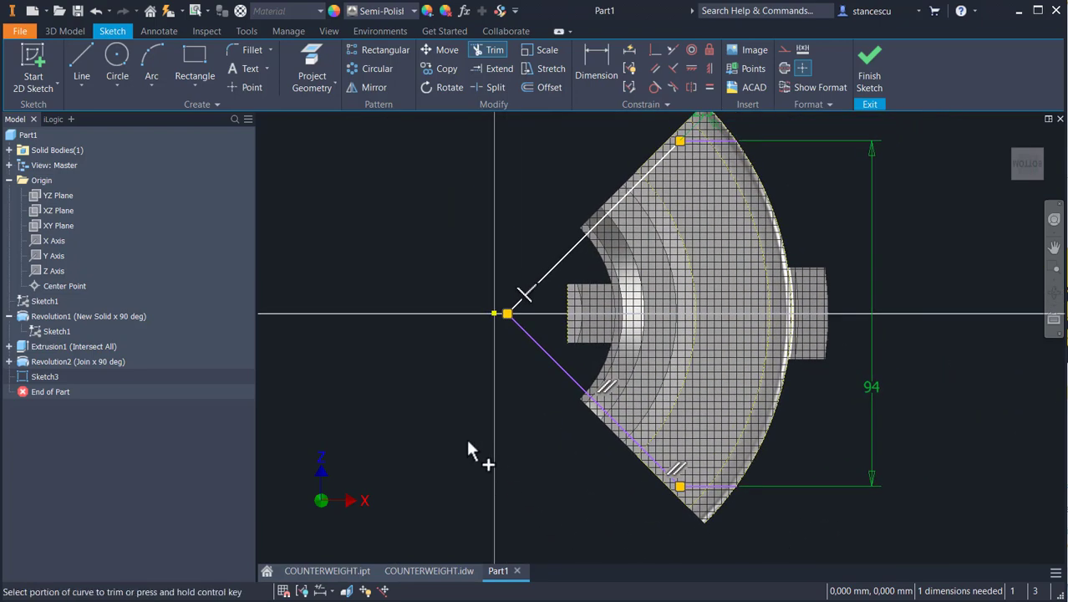
key(Escape)
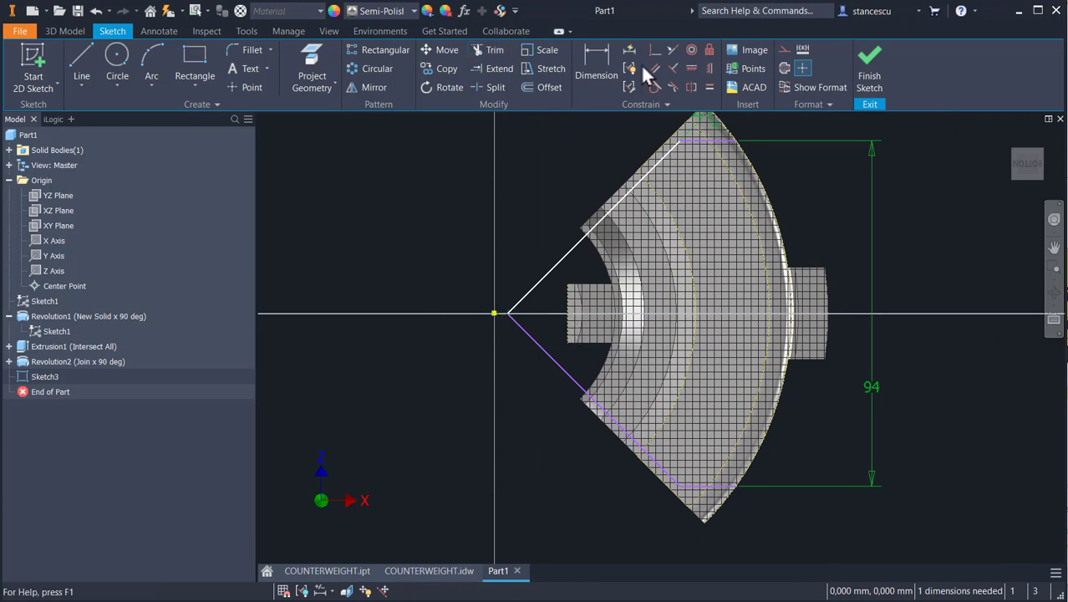
Apply a horizontal constraint between the vertex of the V lines and the sketch origin.
click(690, 67)
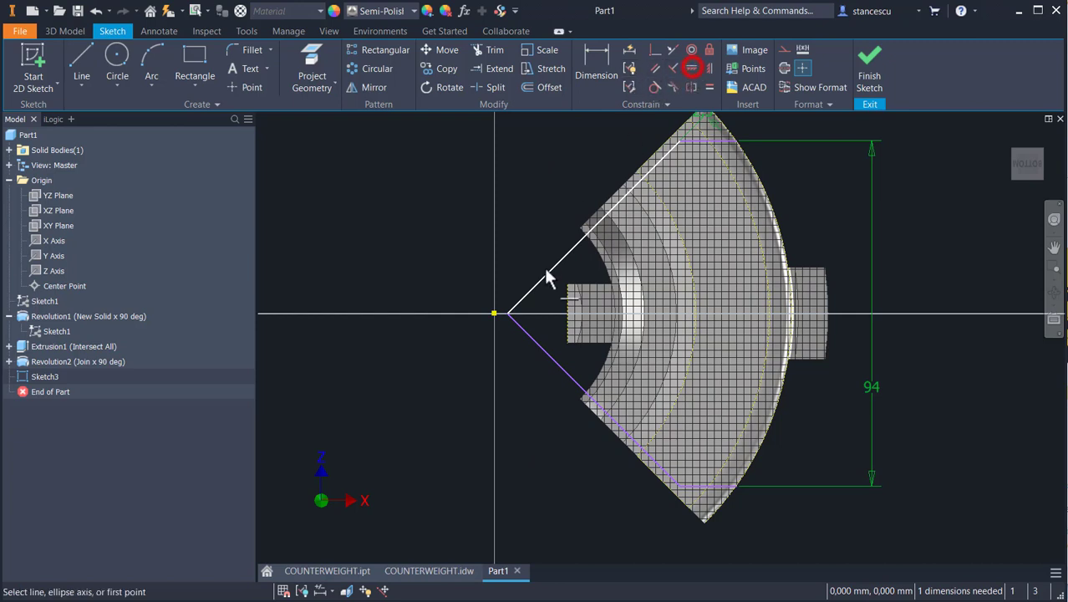
click(508, 313)
click(494, 313)
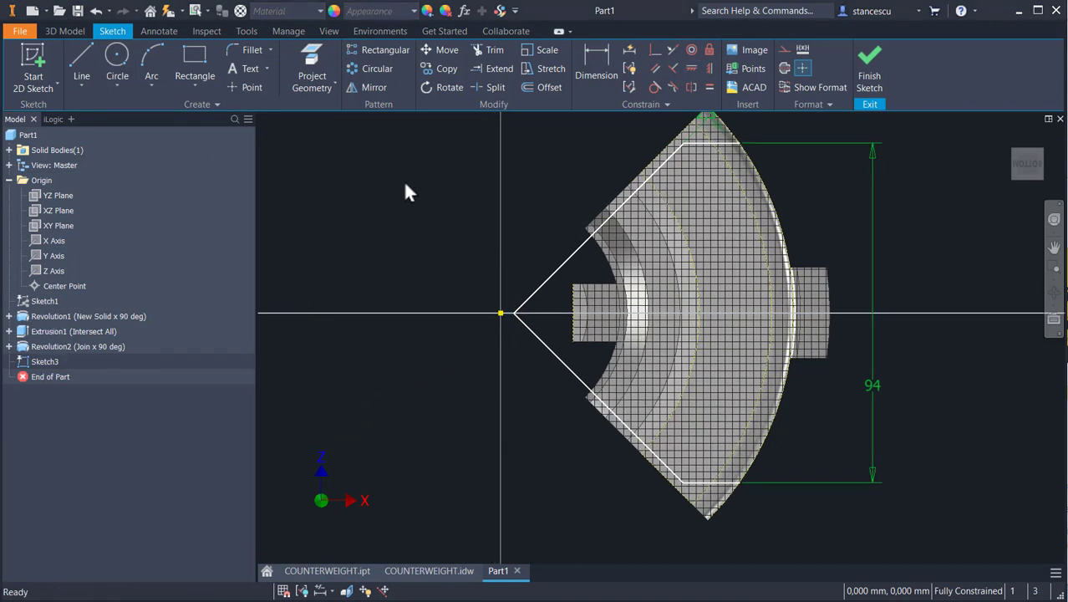
Draw a circle centred on the sketch origin through the upper outer corner of the projecting central block.
click(117, 56)
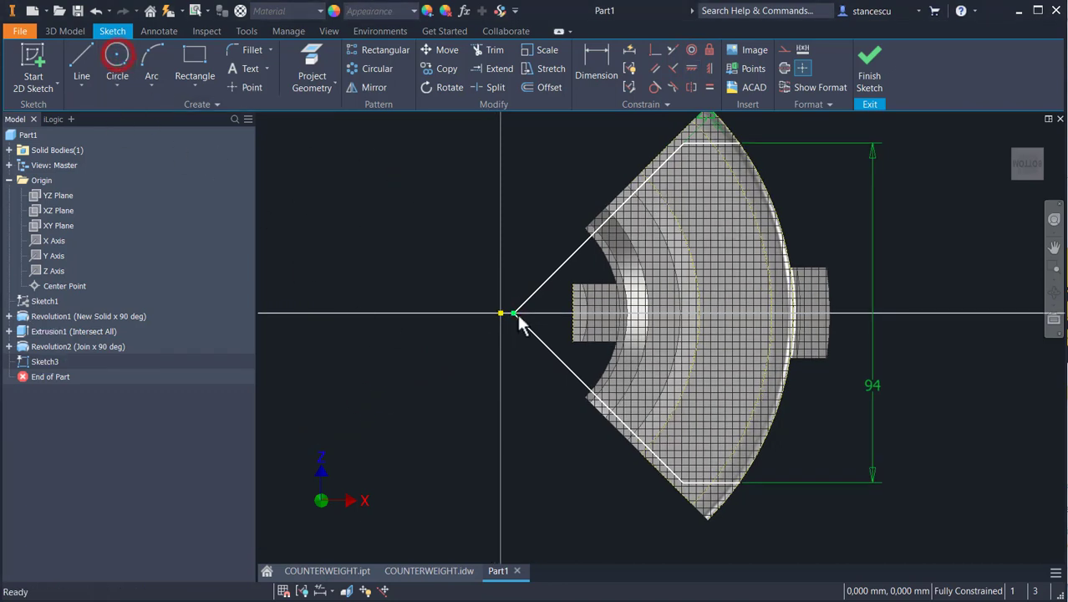
click(118, 57)
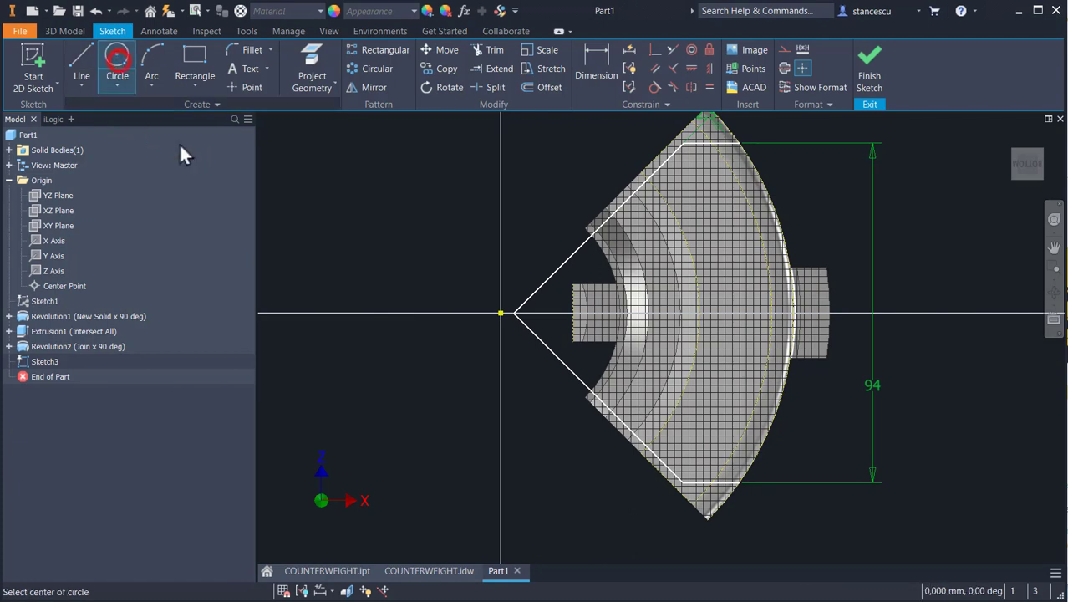
click(500, 313)
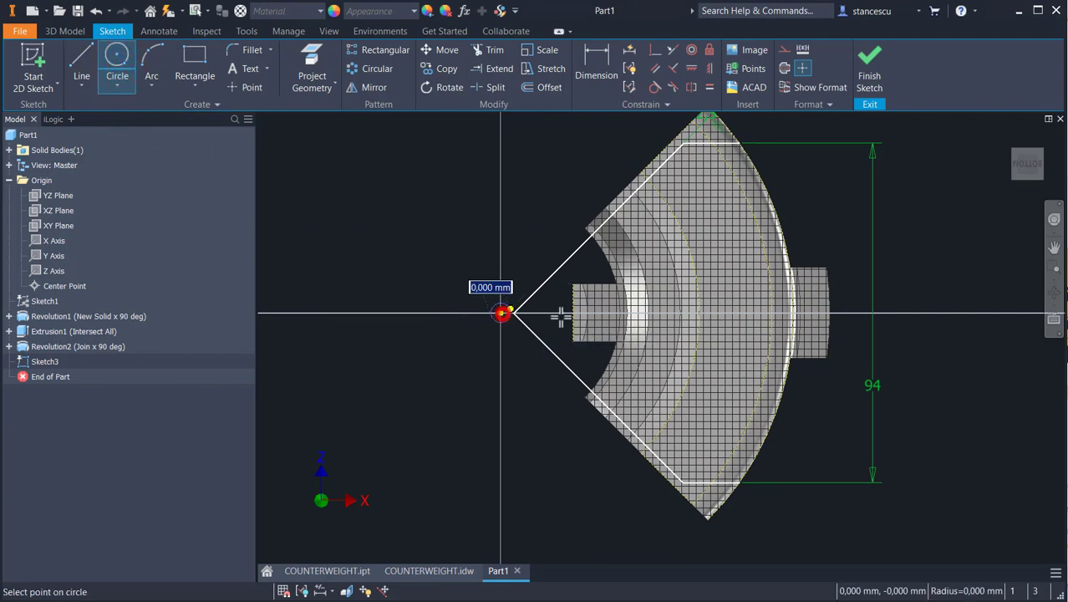
click(827, 268)
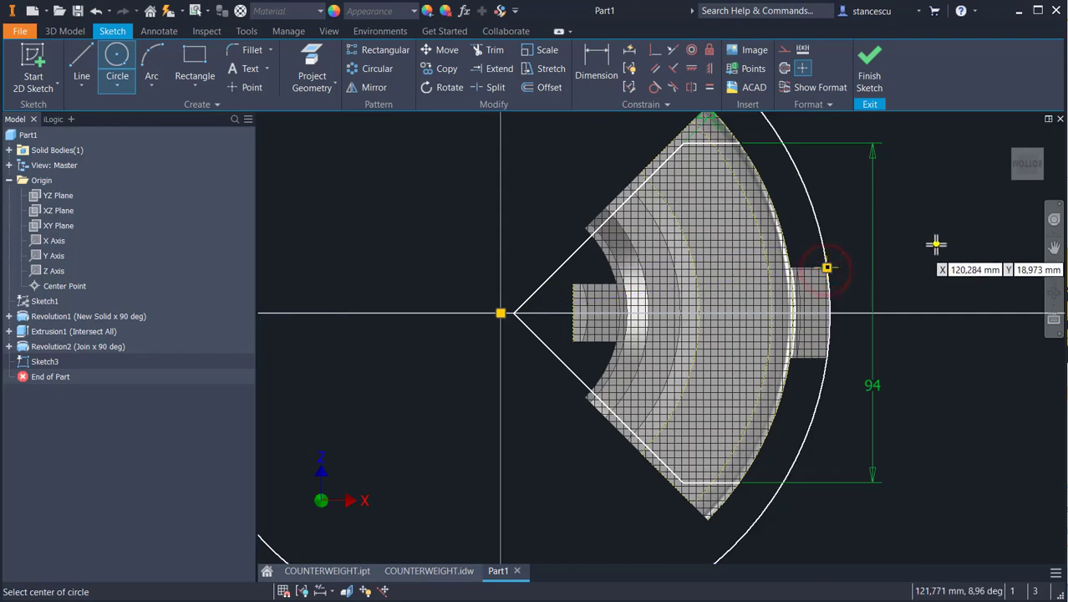
middle_drag(941, 232, 958, 280)
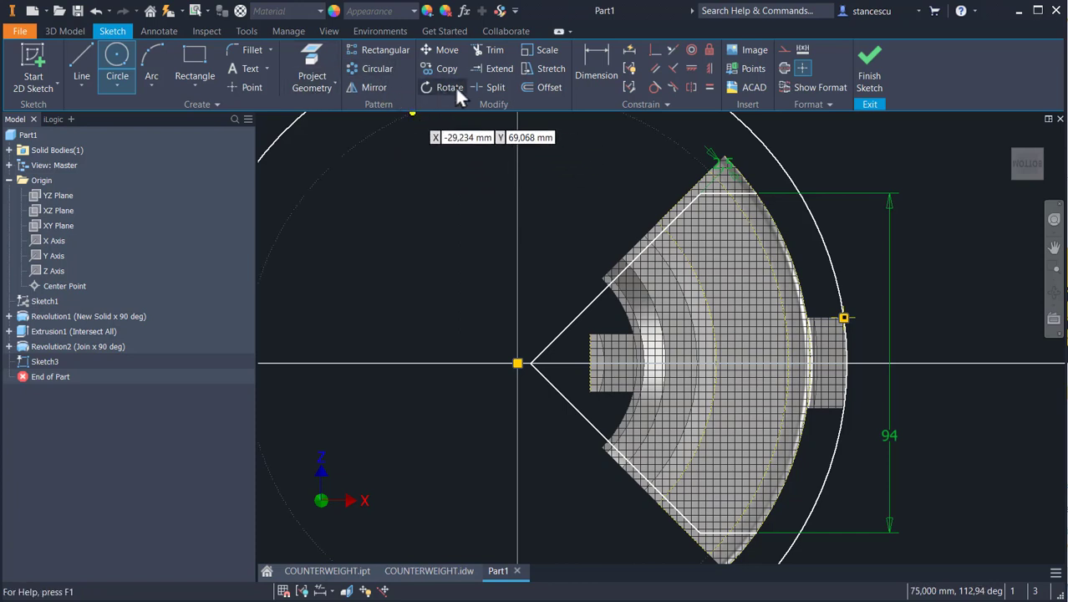
Extend both horizontal lines to the circle and trim away the part of the circle outside them.
click(497, 70)
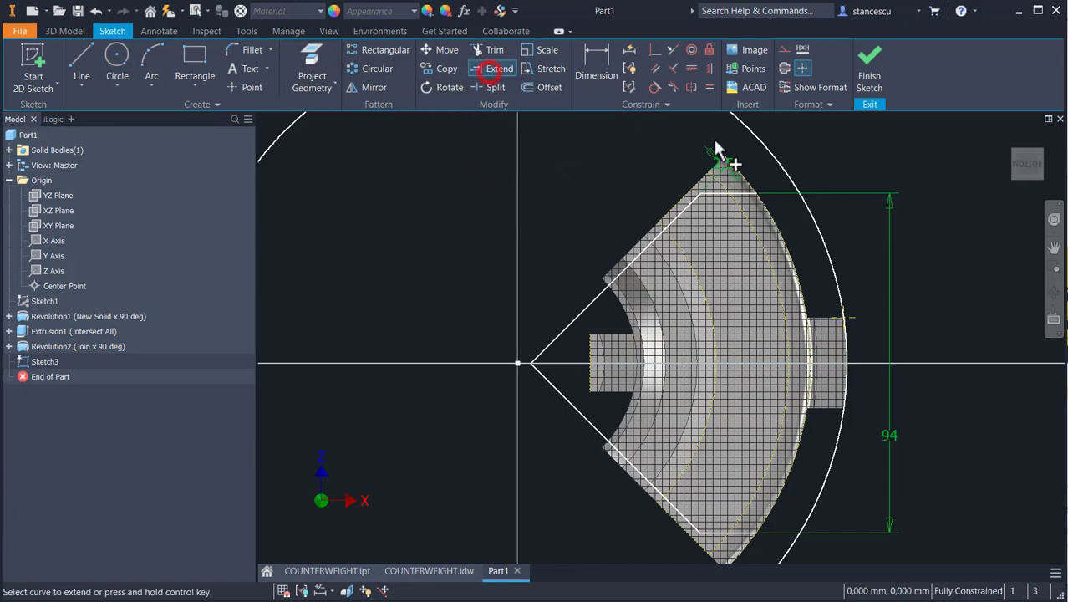
click(745, 197)
click(738, 533)
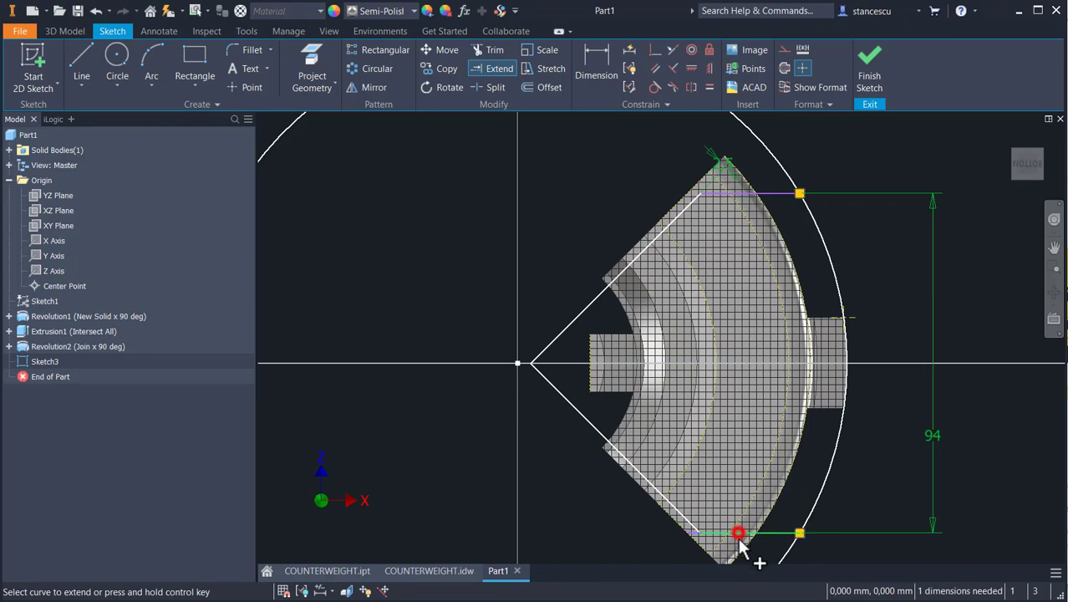
middle_drag(899, 497, 894, 462)
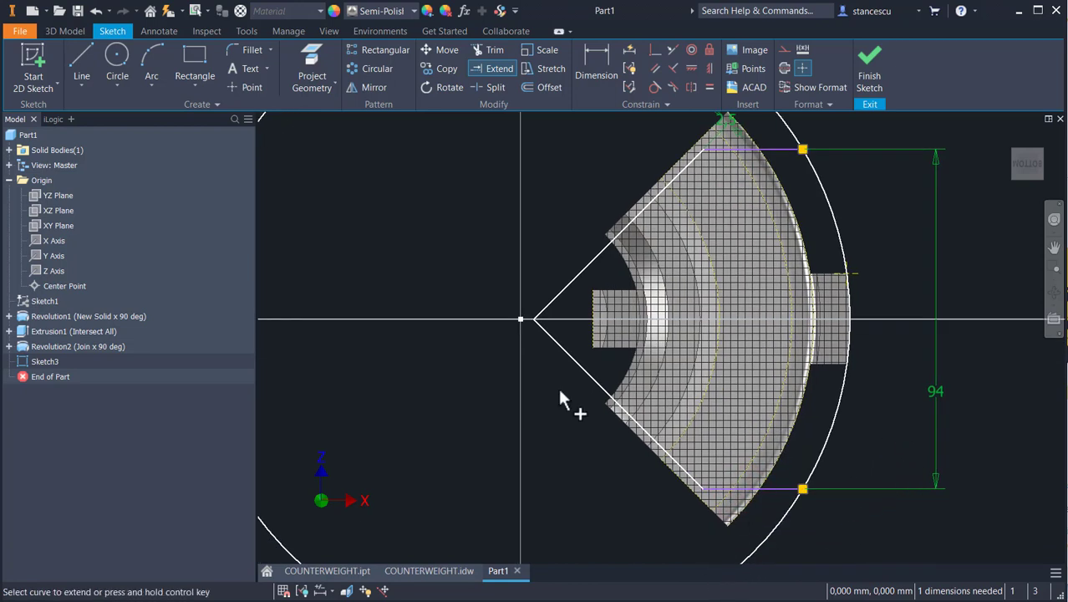
click(488, 50)
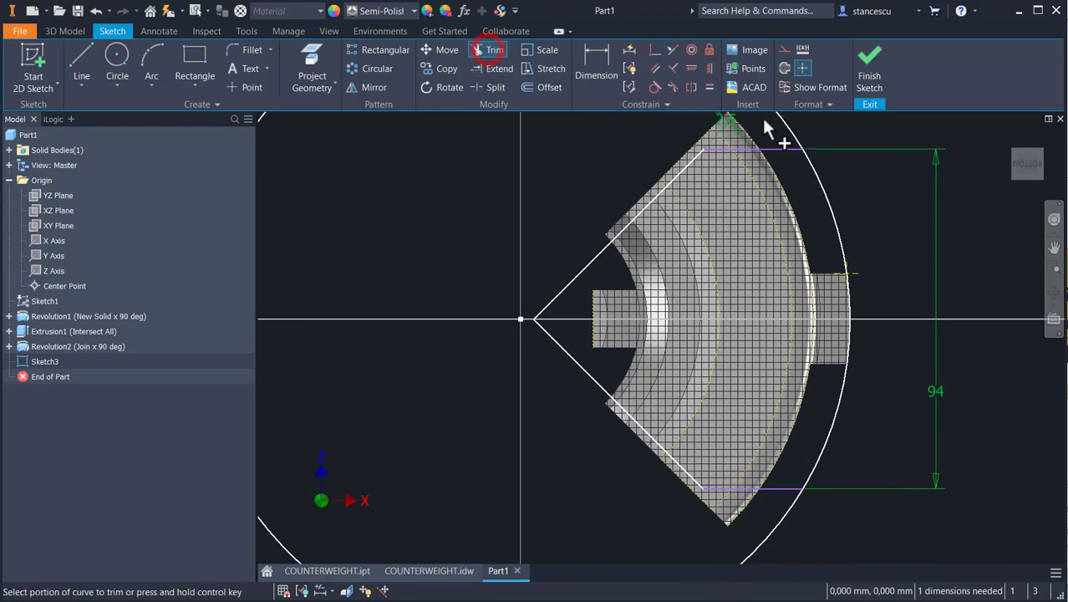
click(783, 124)
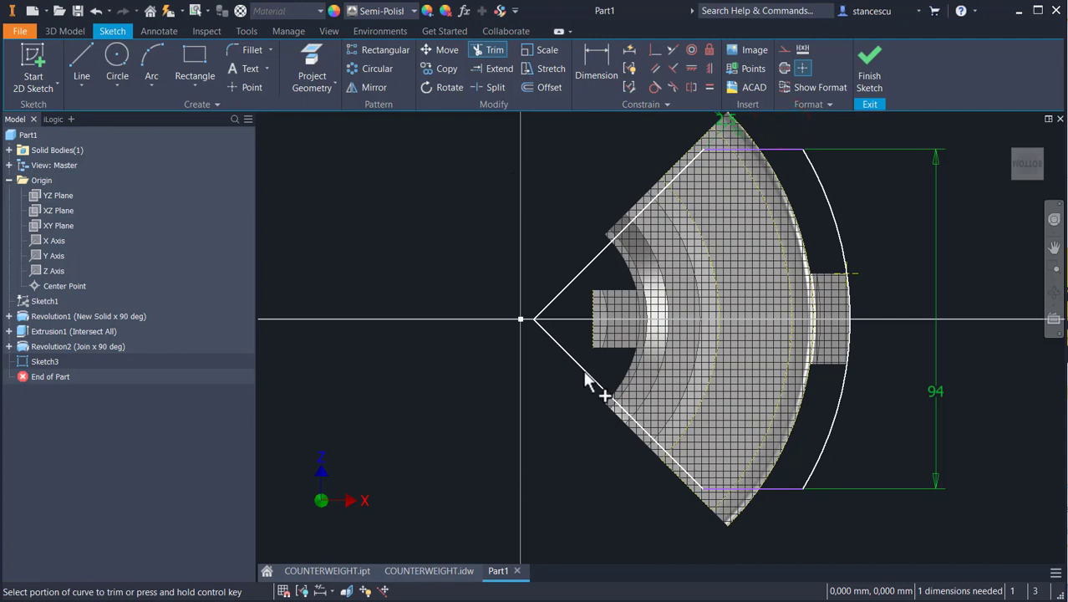
Apply an equal constraint between the extended upper and lower horizontal lines.
click(710, 87)
click(772, 150)
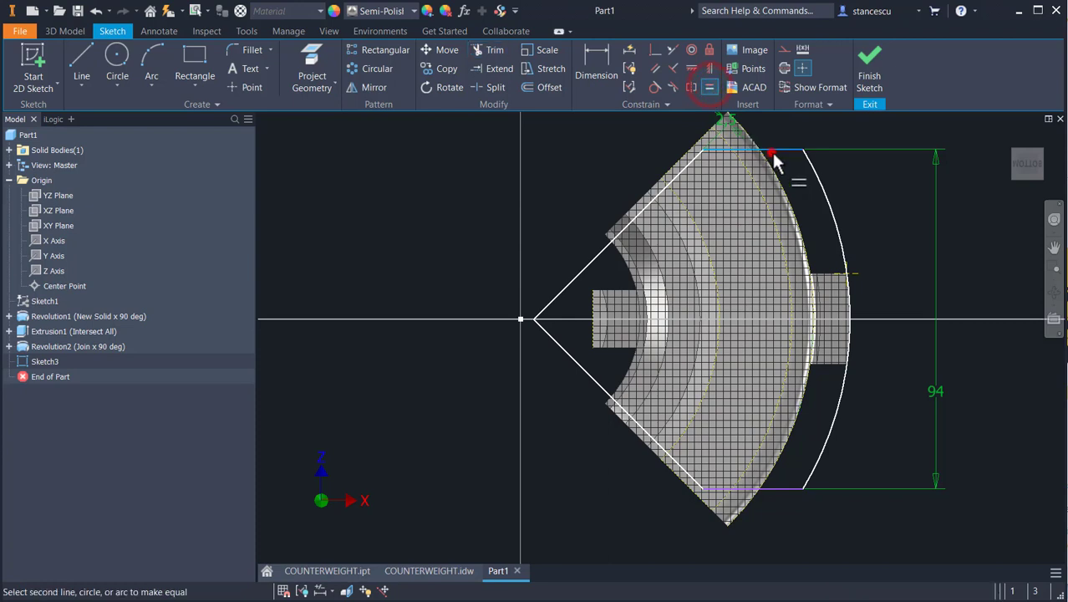
click(776, 489)
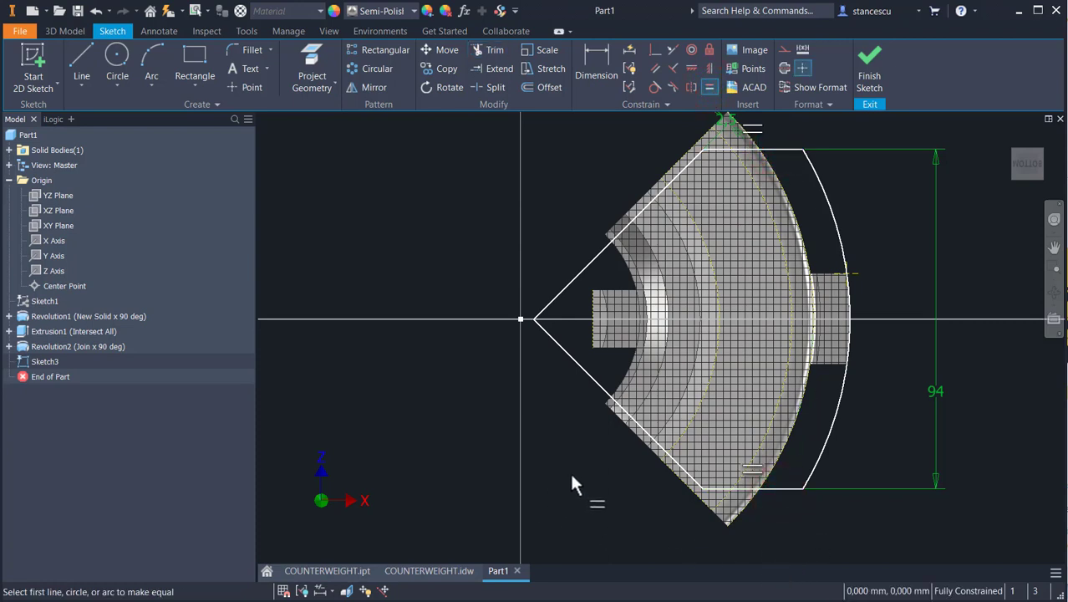
Finish the sketch and extrude its profile through all of the solid with the Intersect operation.
click(873, 57)
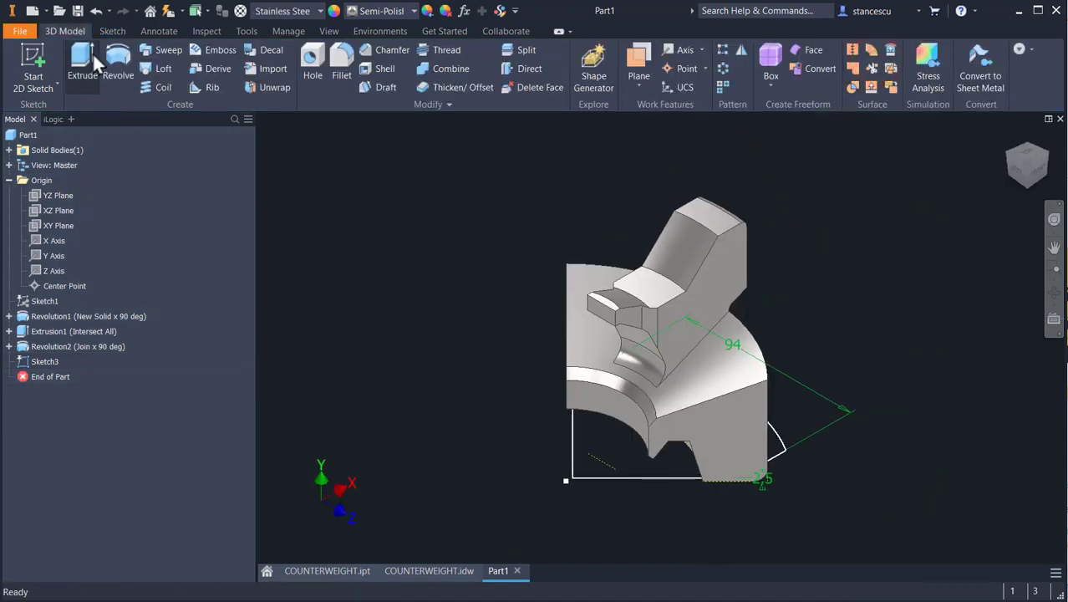
click(82, 58)
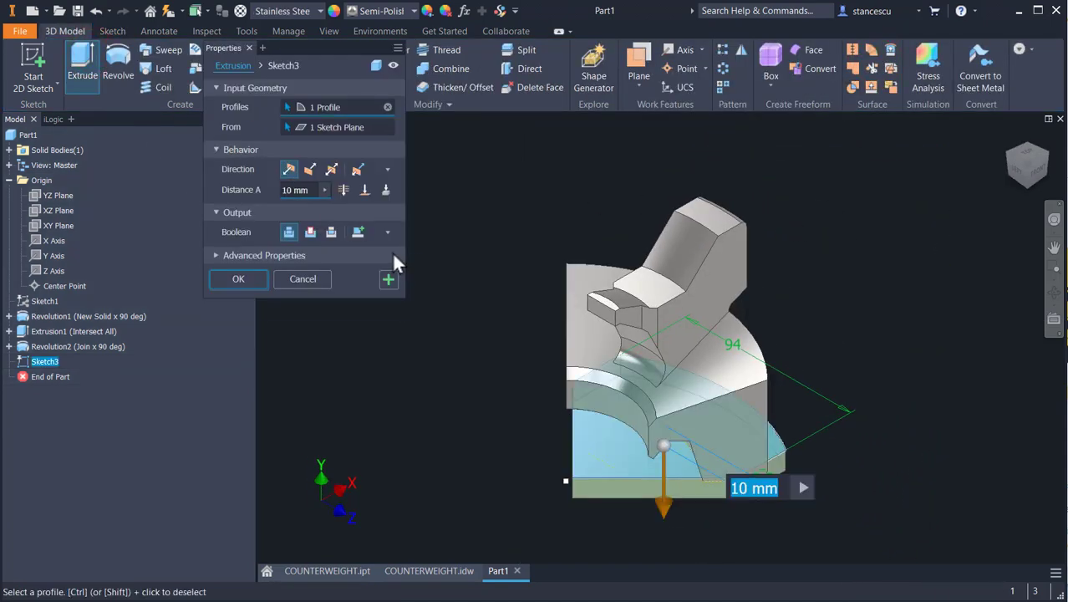
click(331, 233)
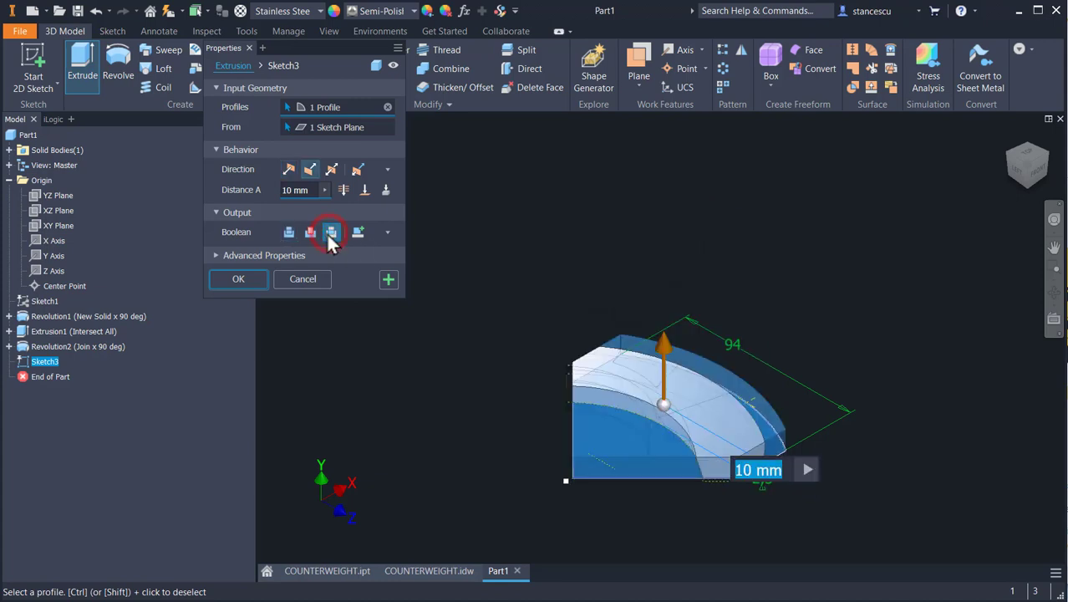
click(343, 192)
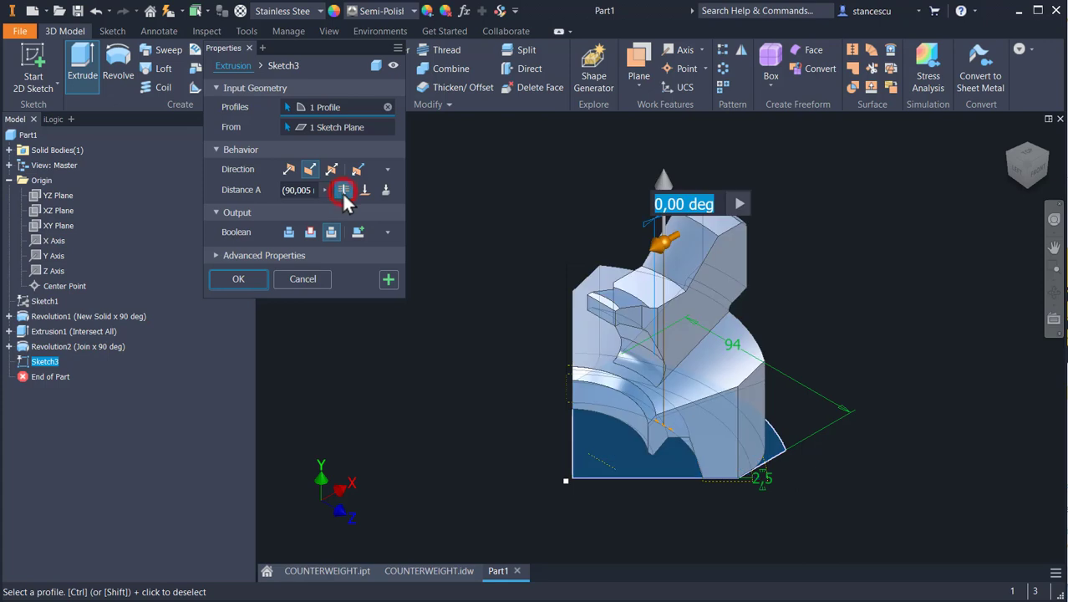
click(238, 279)
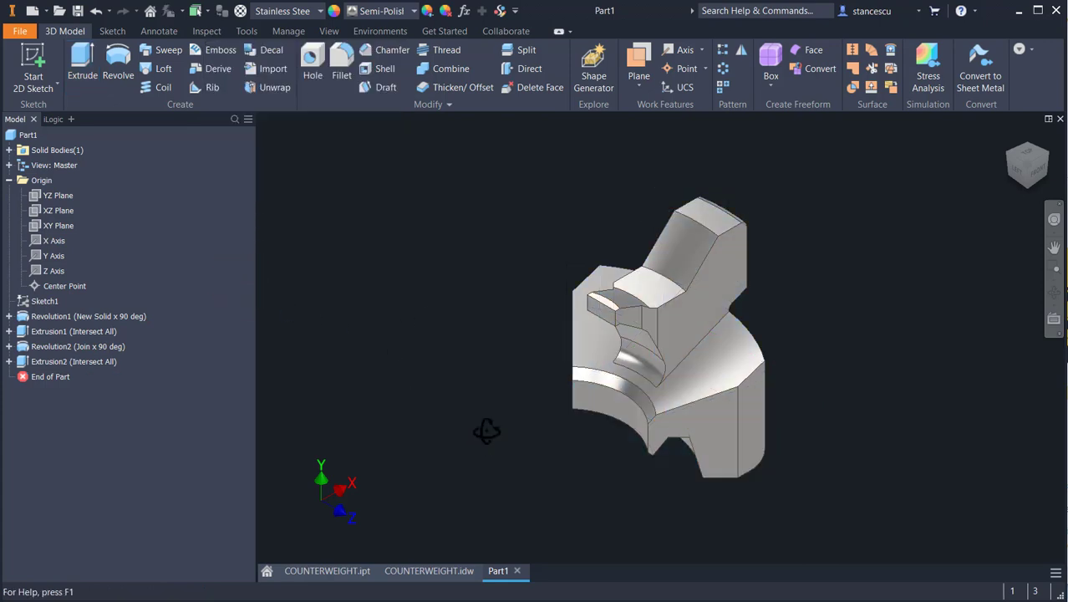
shift+middle_drag(486, 430, 475, 410)
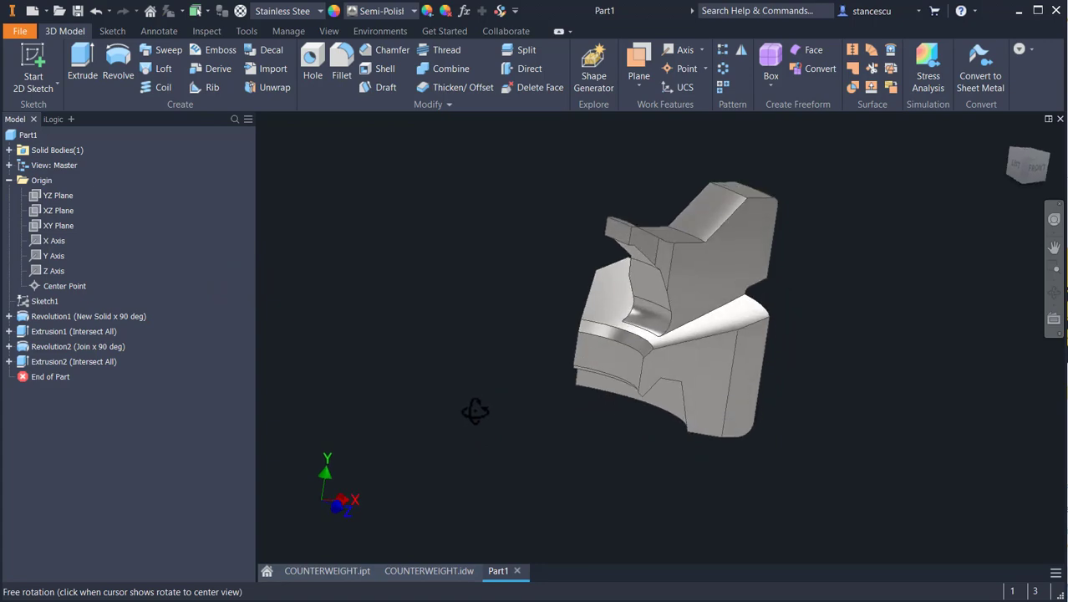
Examine detail D, section B-B and the plan view in COUNTERWEIGHT.idw for the shape and dimensions of the cylindrical nose.
click(441, 573)
scroll(490, 366, up, 2)
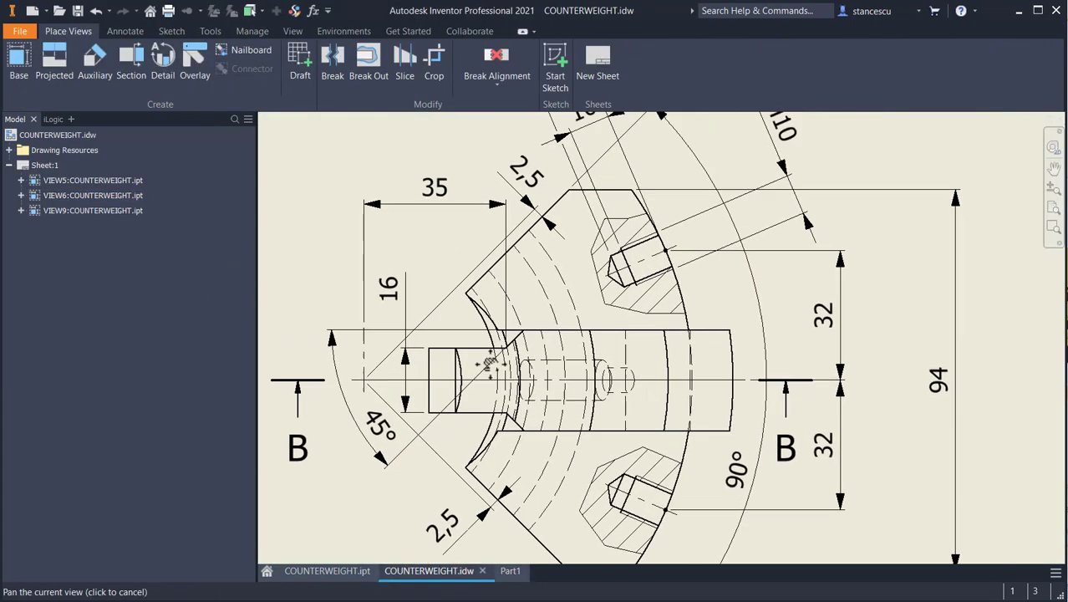
middle_drag(490, 365, 499, 571)
middle_drag(542, 257, 560, 579)
middle_drag(798, 292, 602, 579)
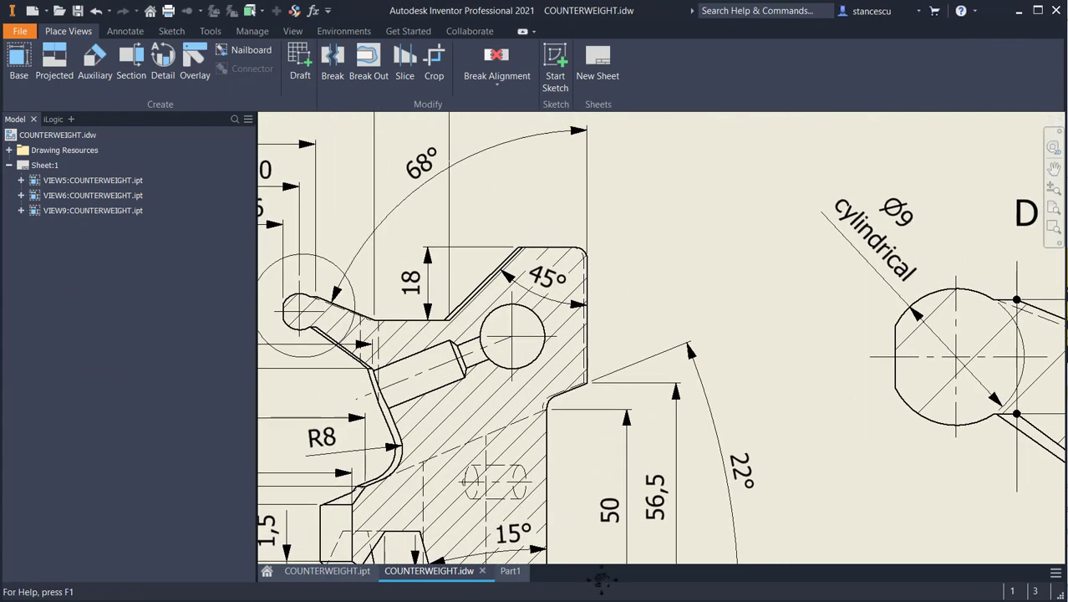
middle_drag(989, 388, 838, 297)
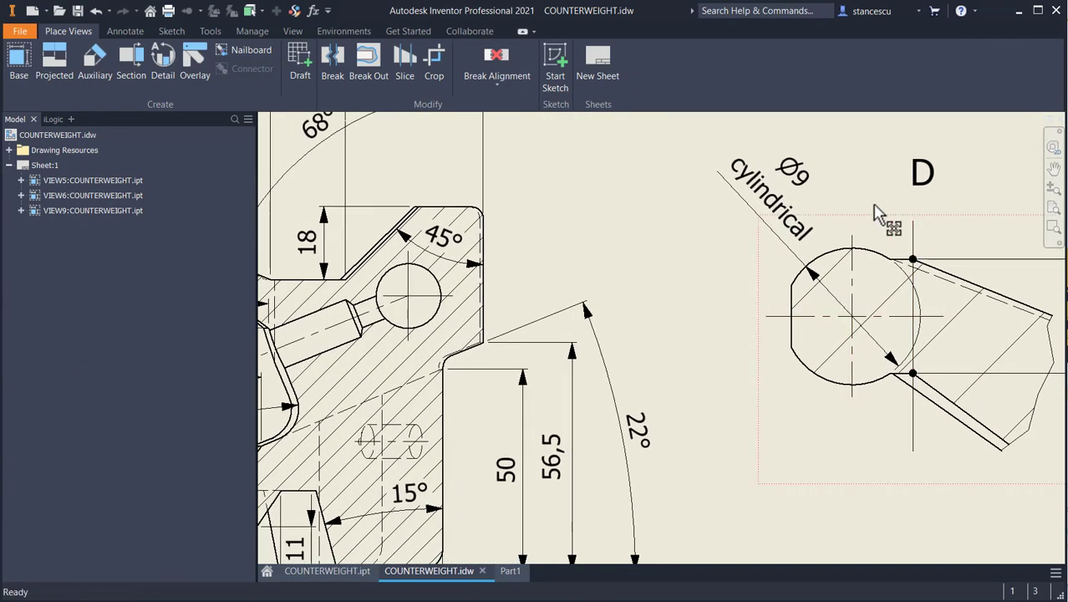
click(850, 391)
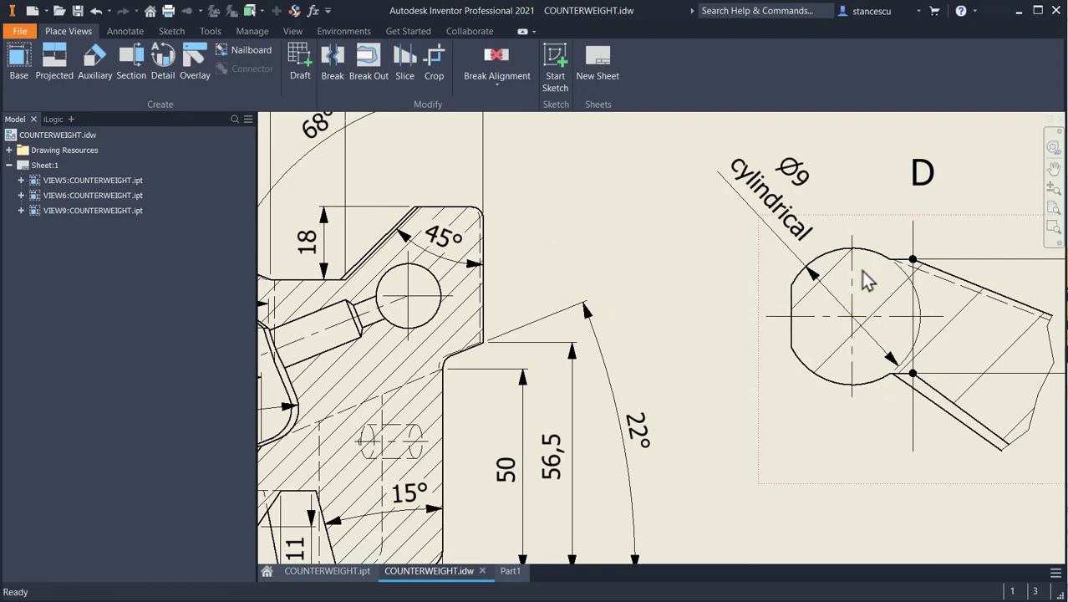
middle_drag(784, 383, 775, 381)
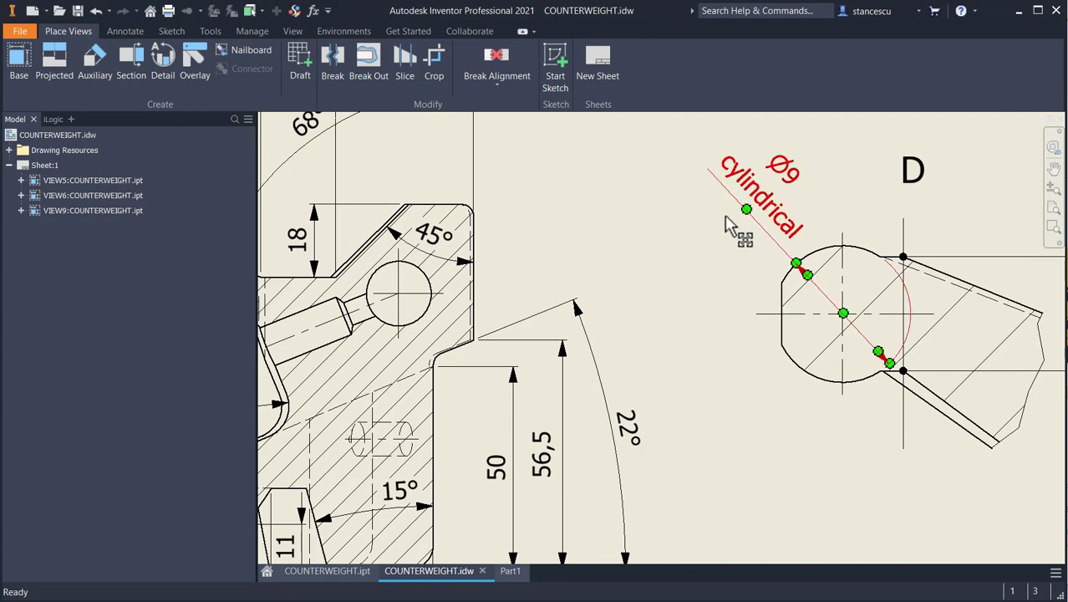
scroll(763, 281, down, 3)
scroll(730, 309, down, 3)
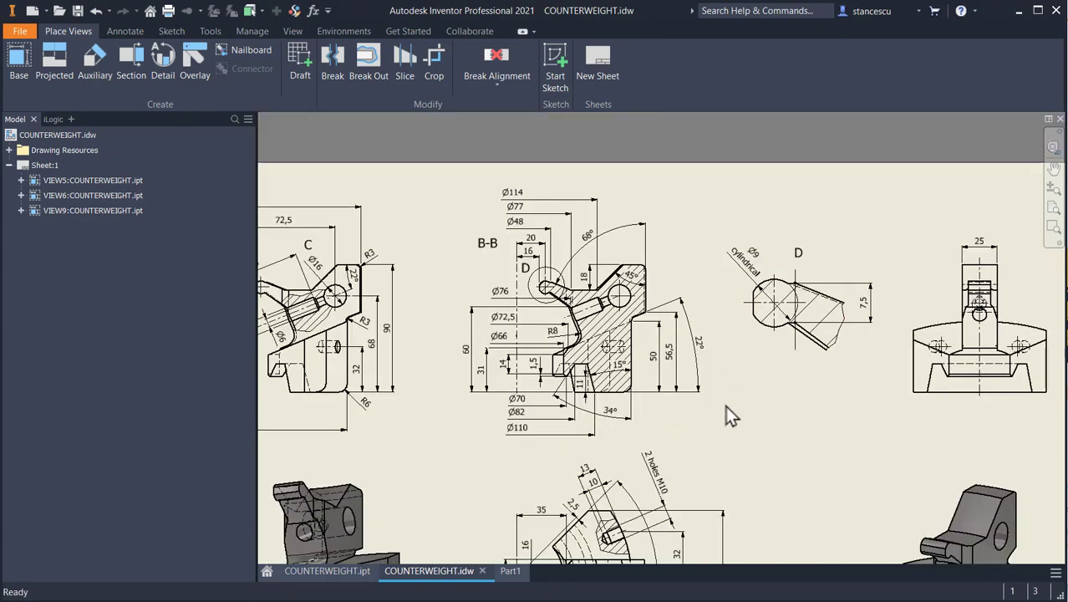
middle_drag(735, 356, 725, 206)
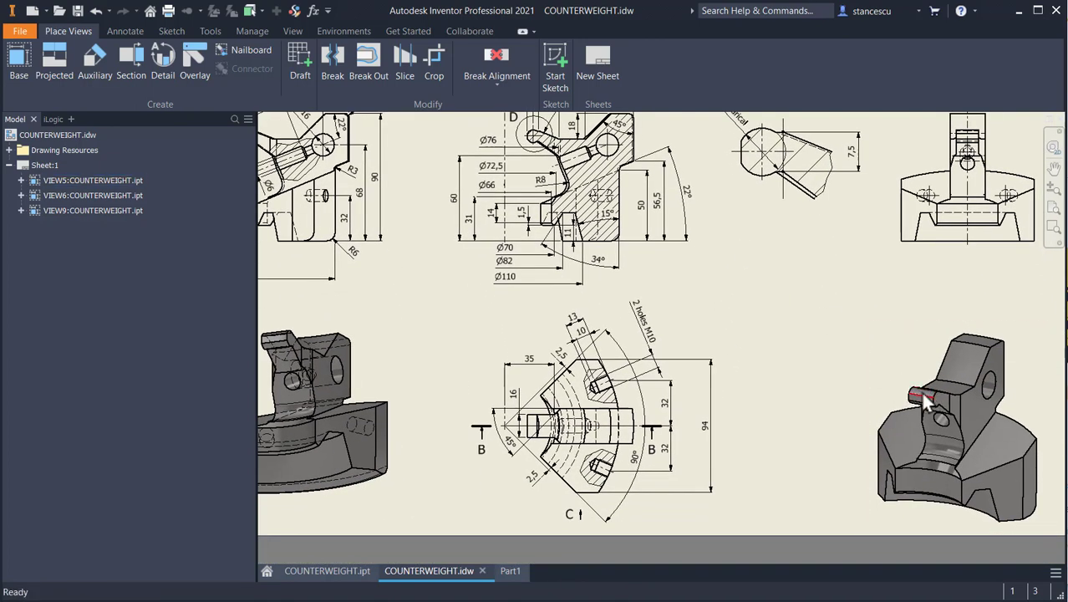
scroll(534, 428, up, 3)
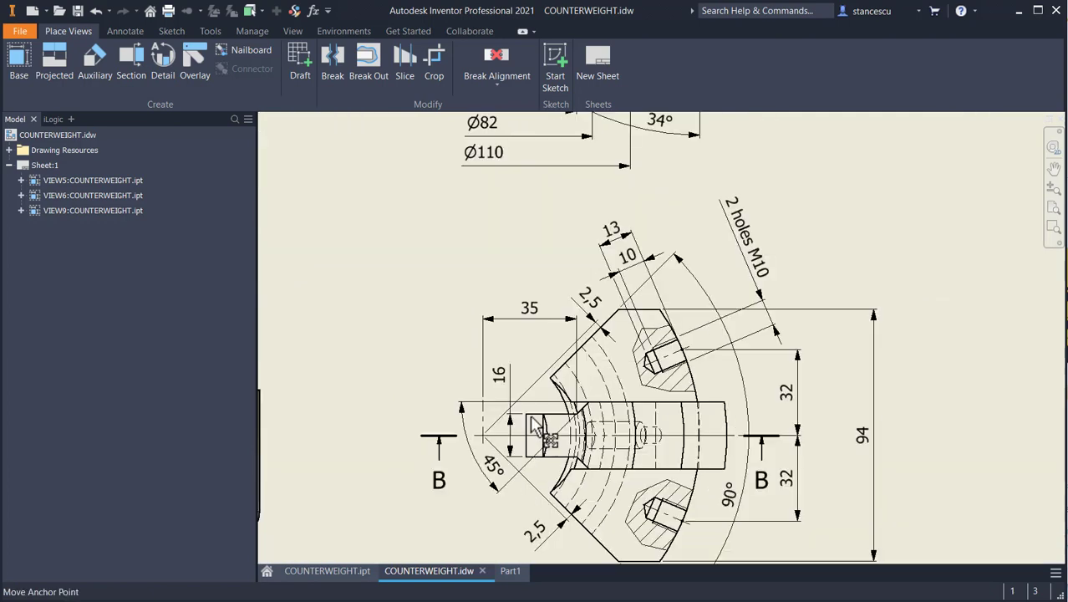
Start a sketch on the nose's flat side face in Part1 and convert the projected face edges to construction lines.
click(510, 571)
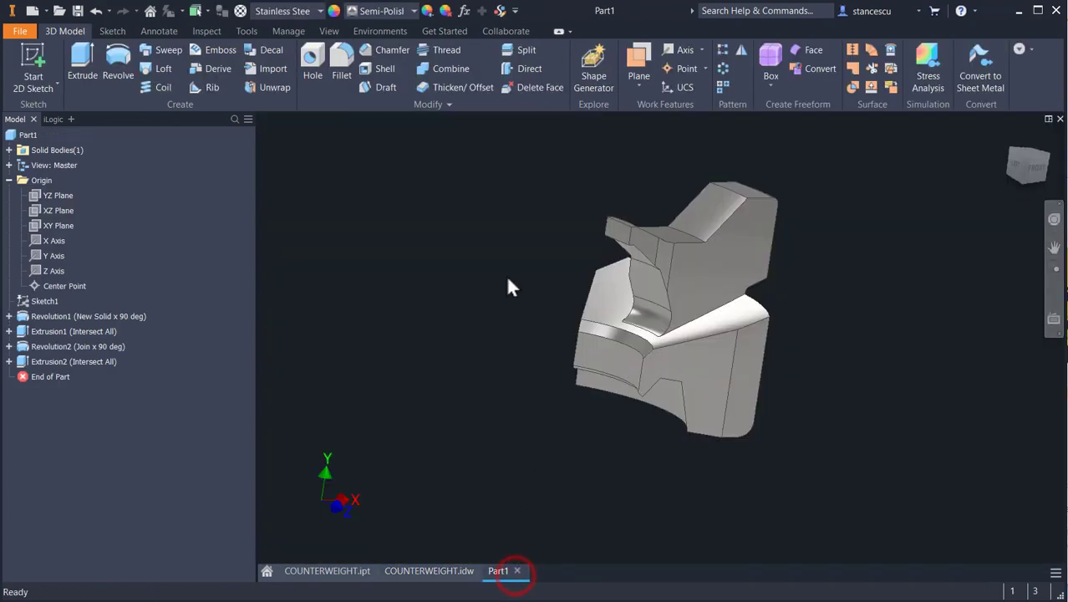
click(648, 241)
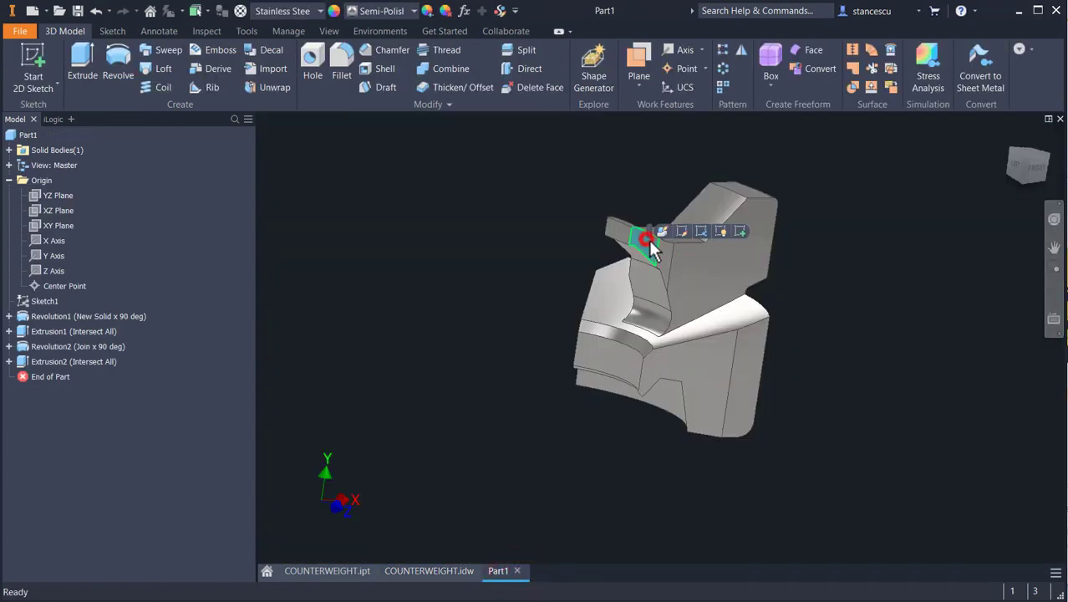
click(739, 231)
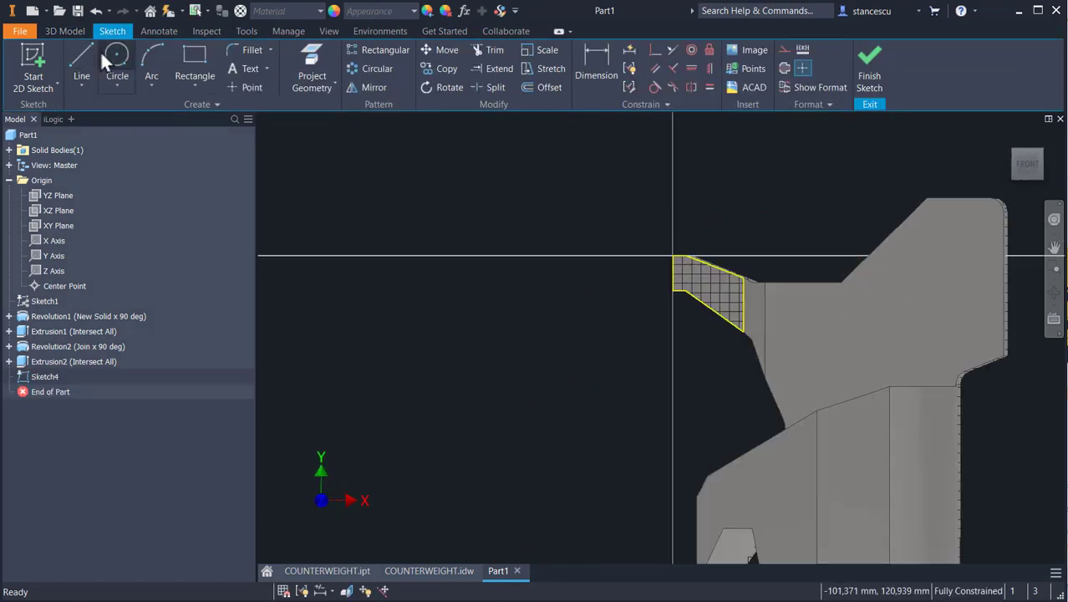
drag(558, 198, 765, 355)
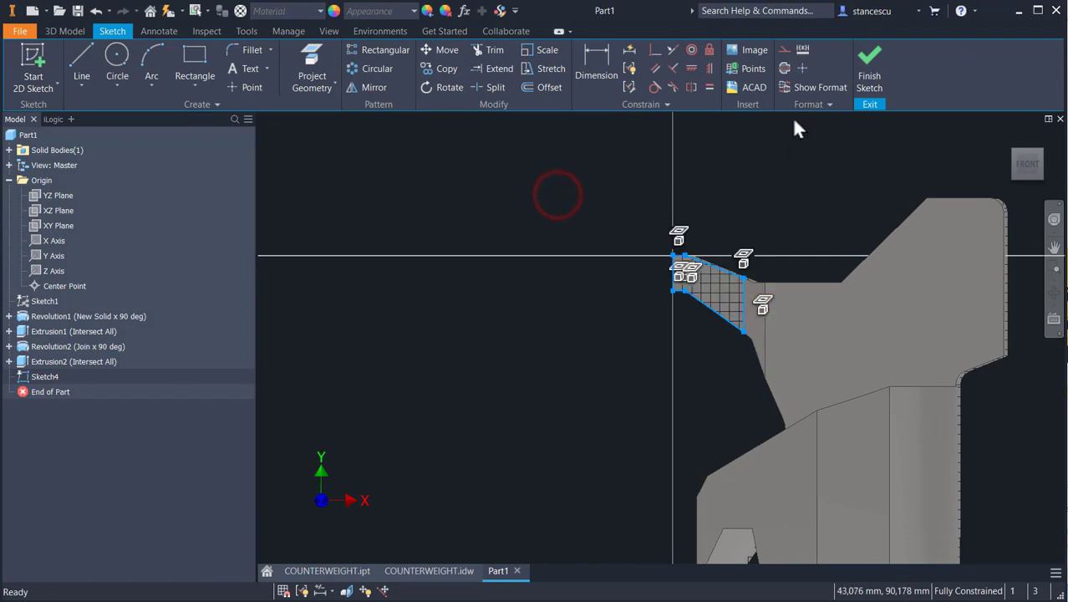
click(789, 50)
click(558, 182)
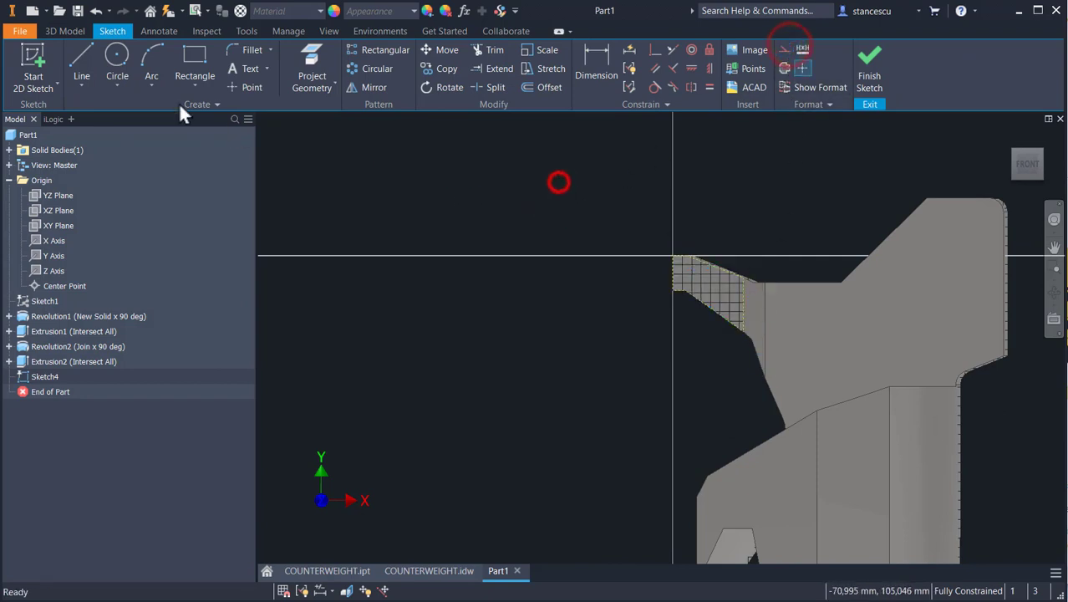
Draw a 9 mm diameter circle centred on the midpoint of the nose's vertical end edge.
click(117, 57)
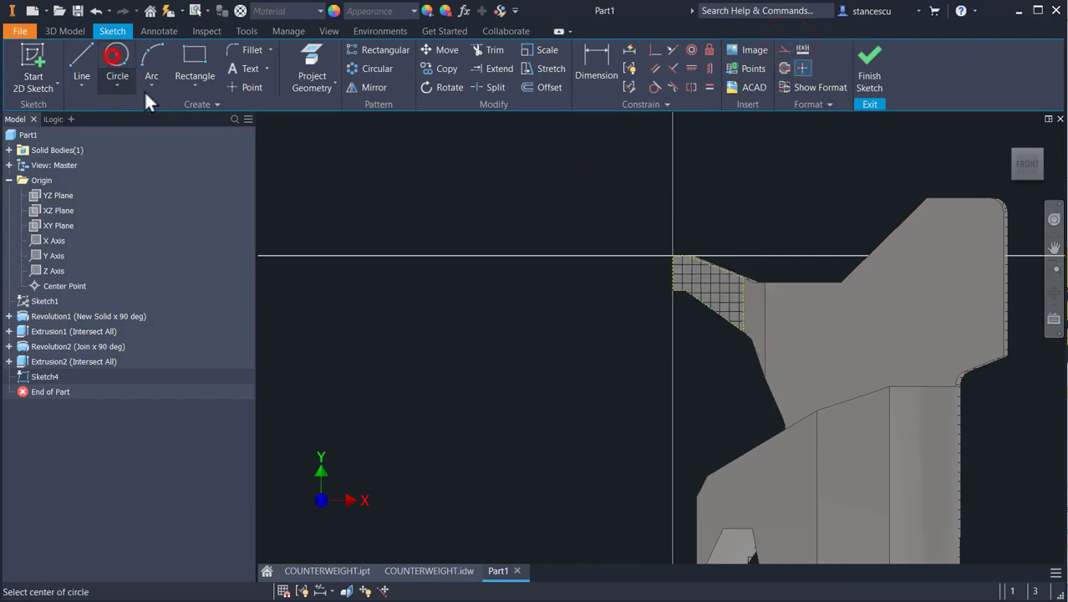
click(674, 272)
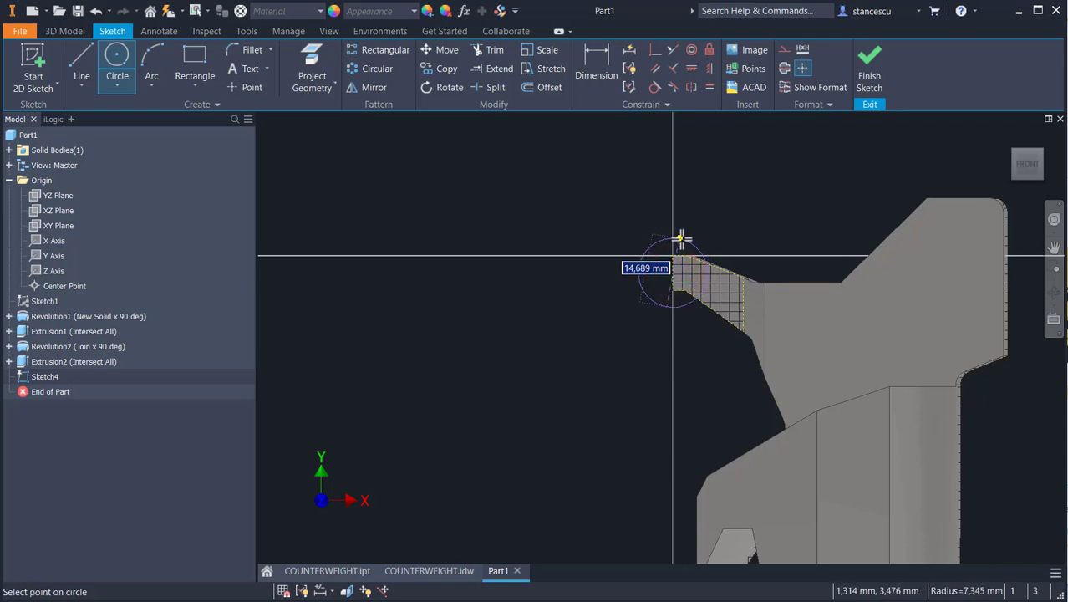
text(9)
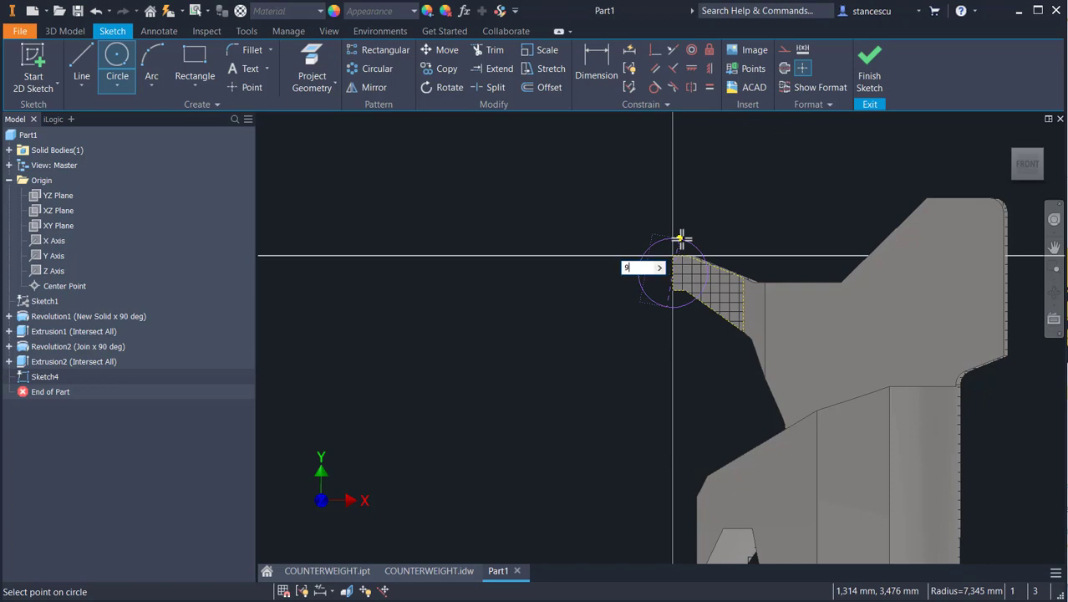
key(Return)
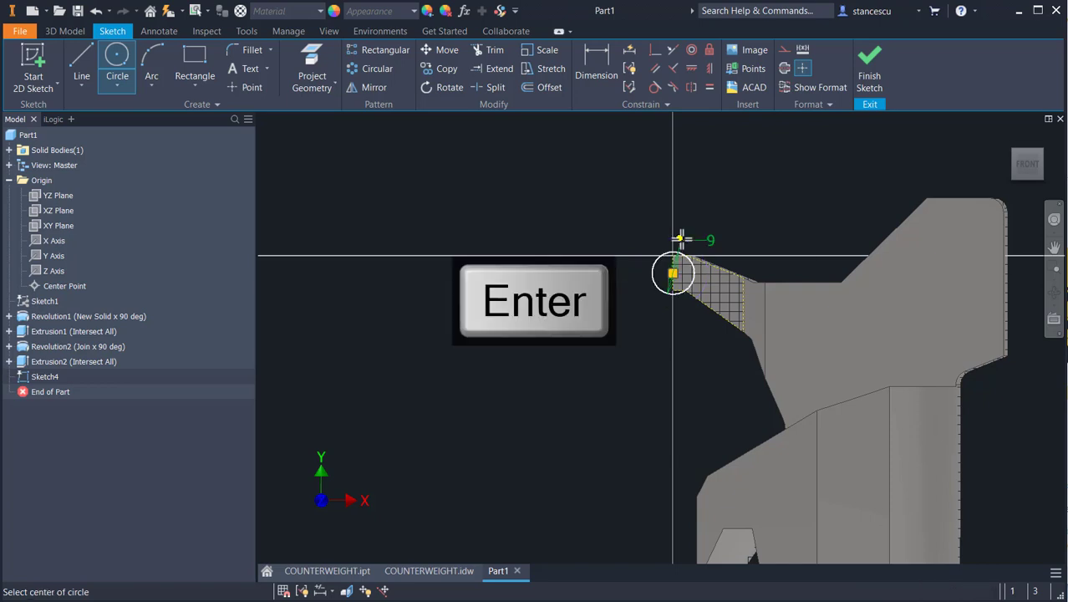
Finish the sketch and extrude the circle up to the nose's opposite side face with the Join operation.
click(870, 65)
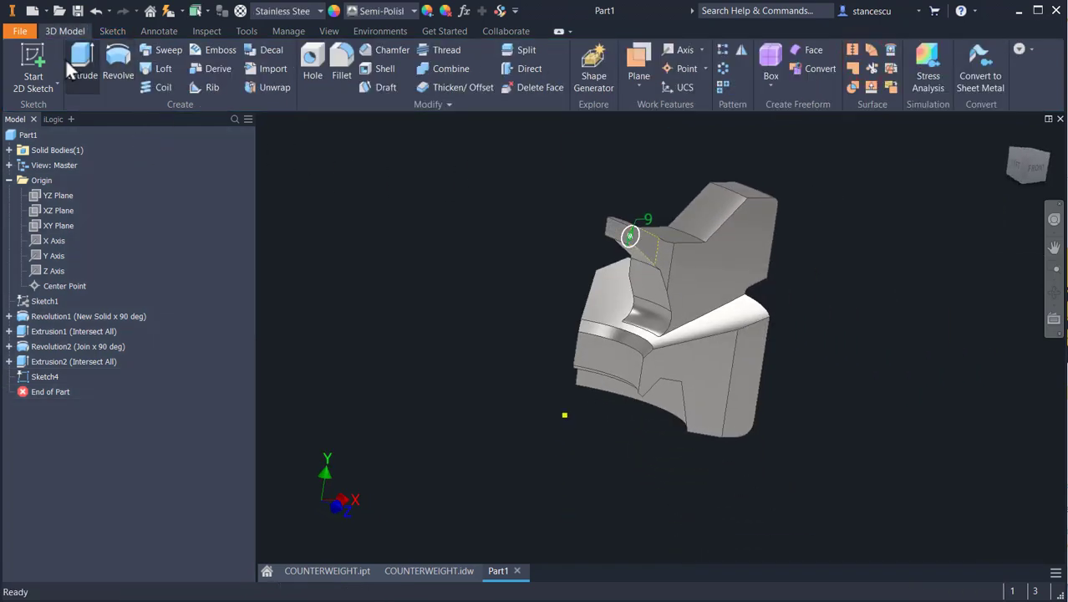
click(71, 60)
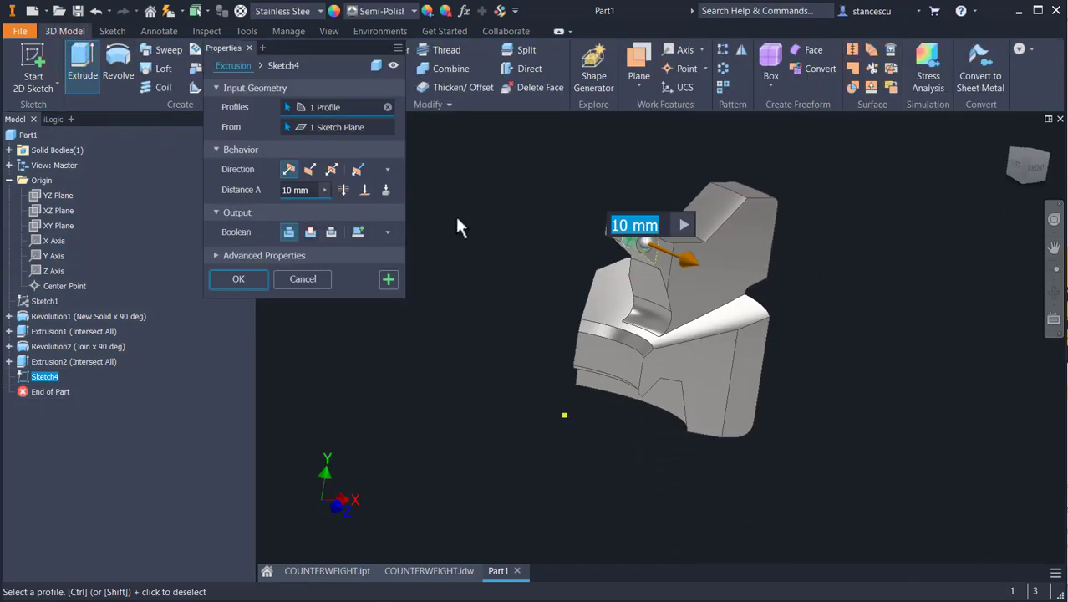
click(360, 191)
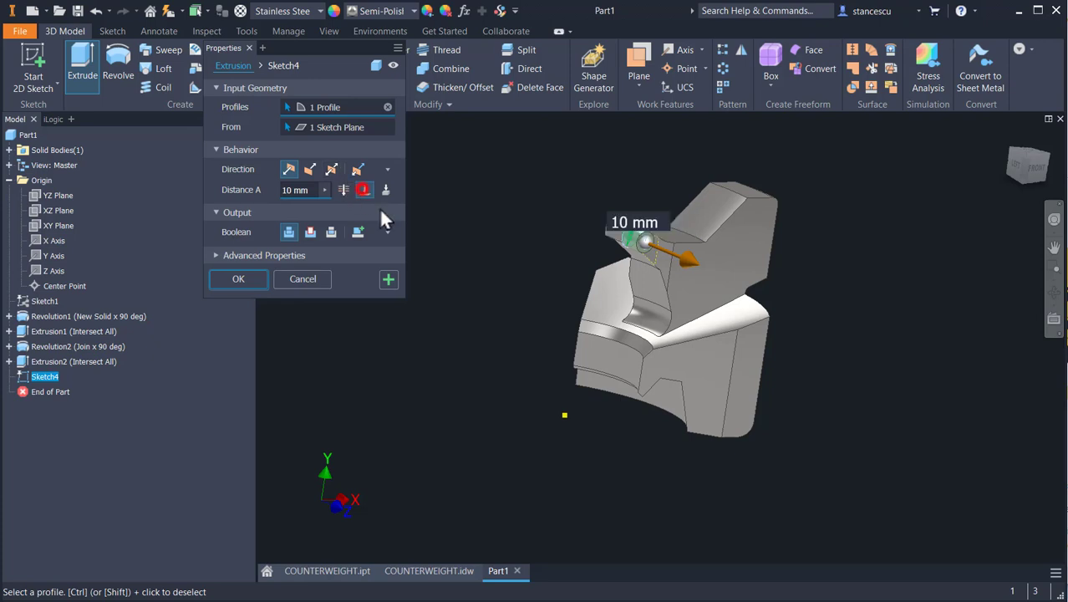
shift+middle_drag(545, 244, 613, 324)
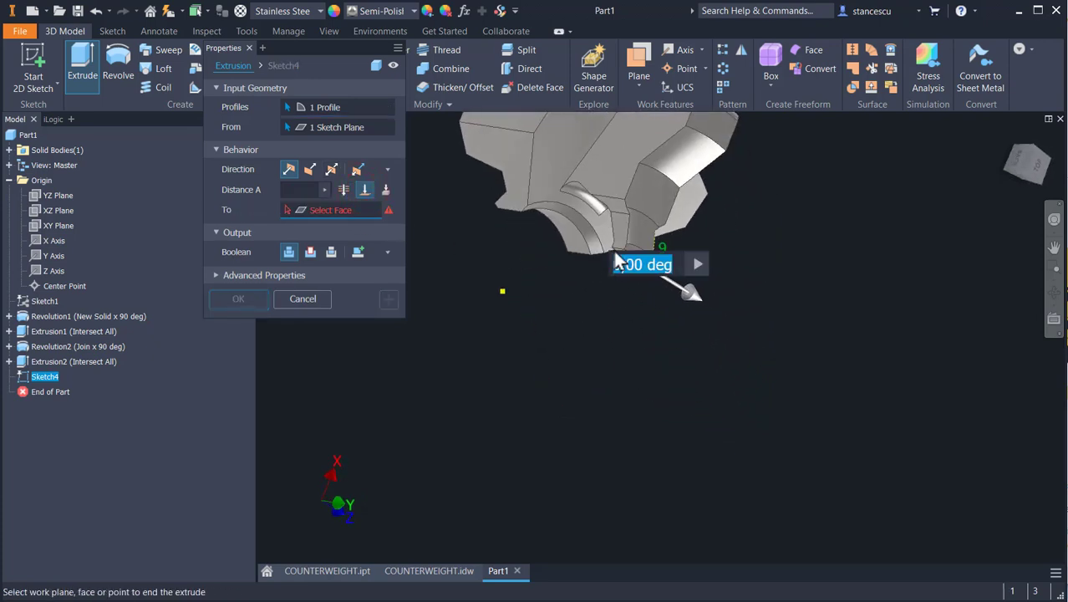
click(619, 226)
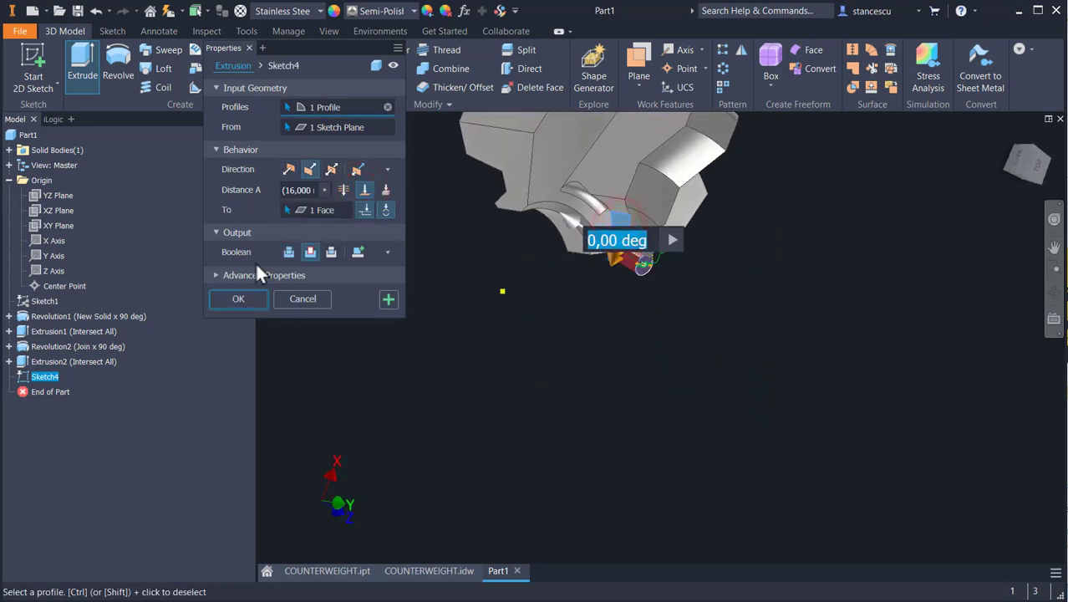
click(287, 253)
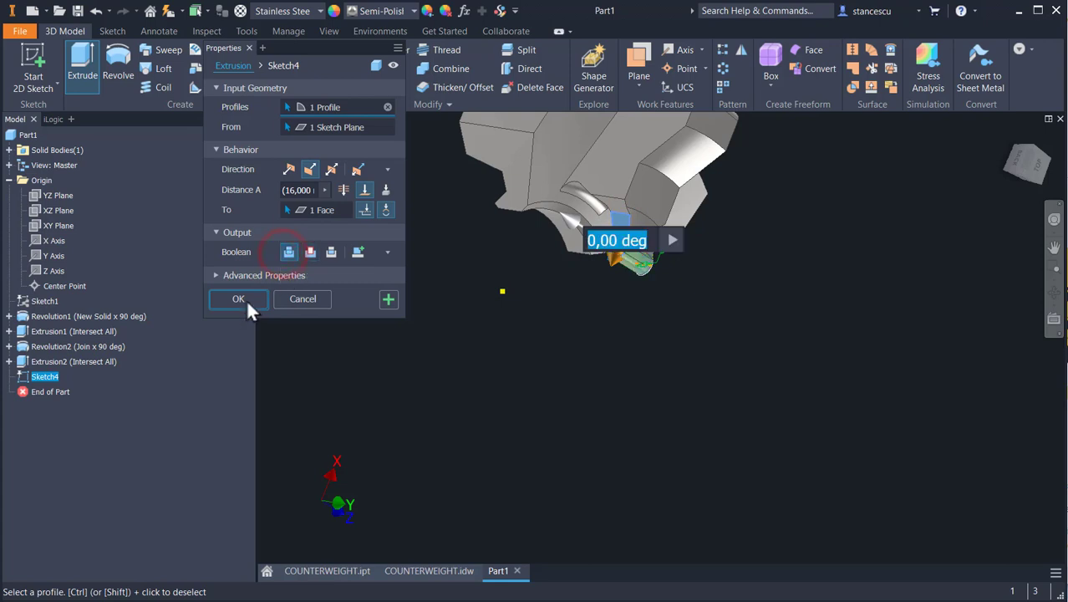
click(240, 298)
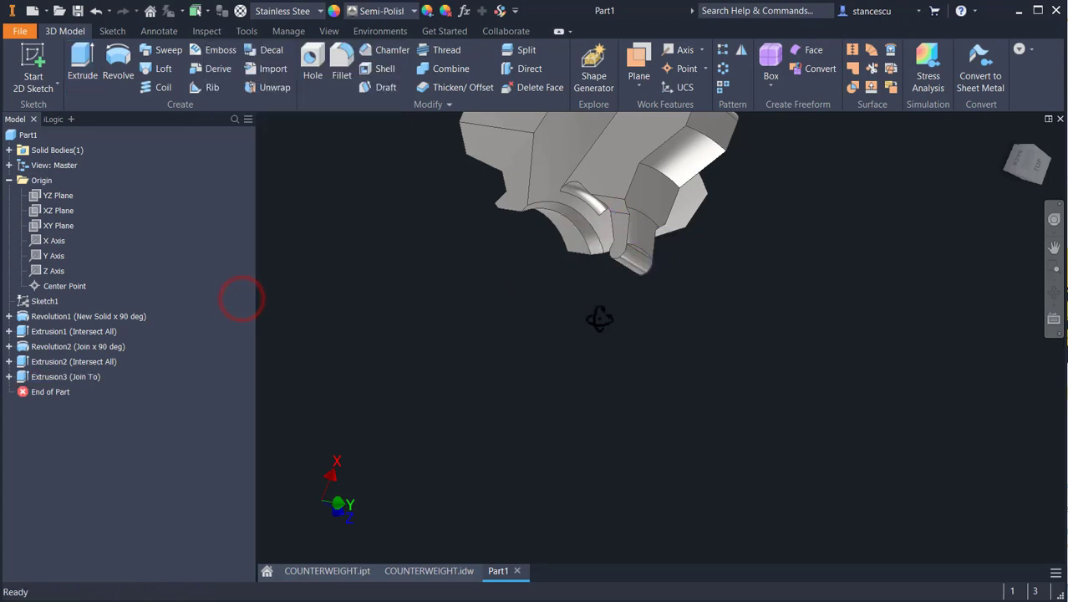
Inspect the cylindrical nose, and examine section B-B and view C in COUNTERWEIGHT.idw for the position of the Ø16 hole.
shift+middle_drag(601, 317, 538, 283)
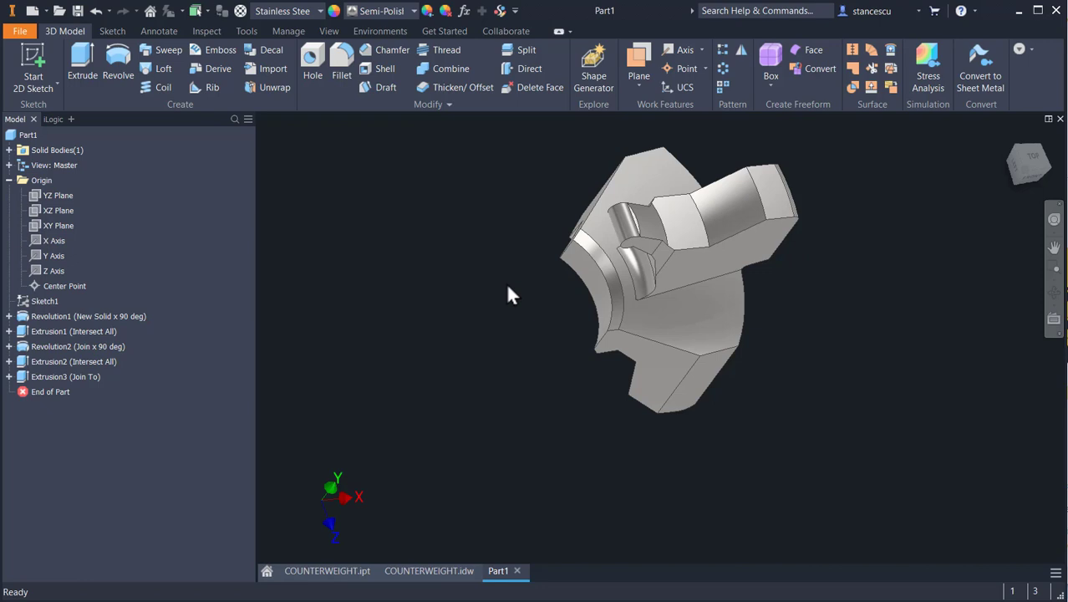
key(F6)
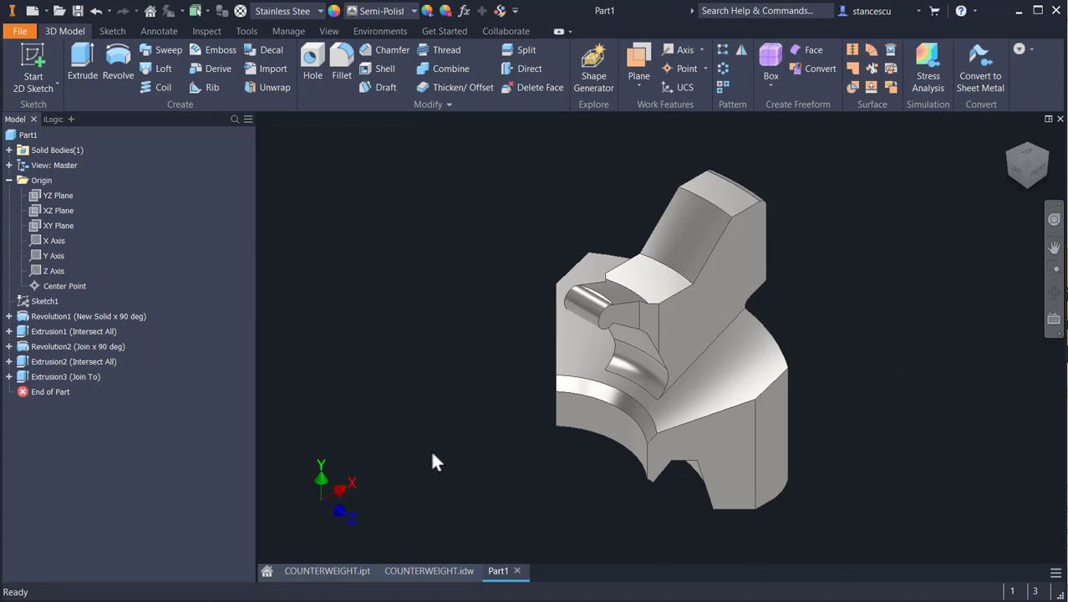
click(422, 570)
middle_drag(400, 202, 604, 571)
middle_drag(594, 335, 502, 431)
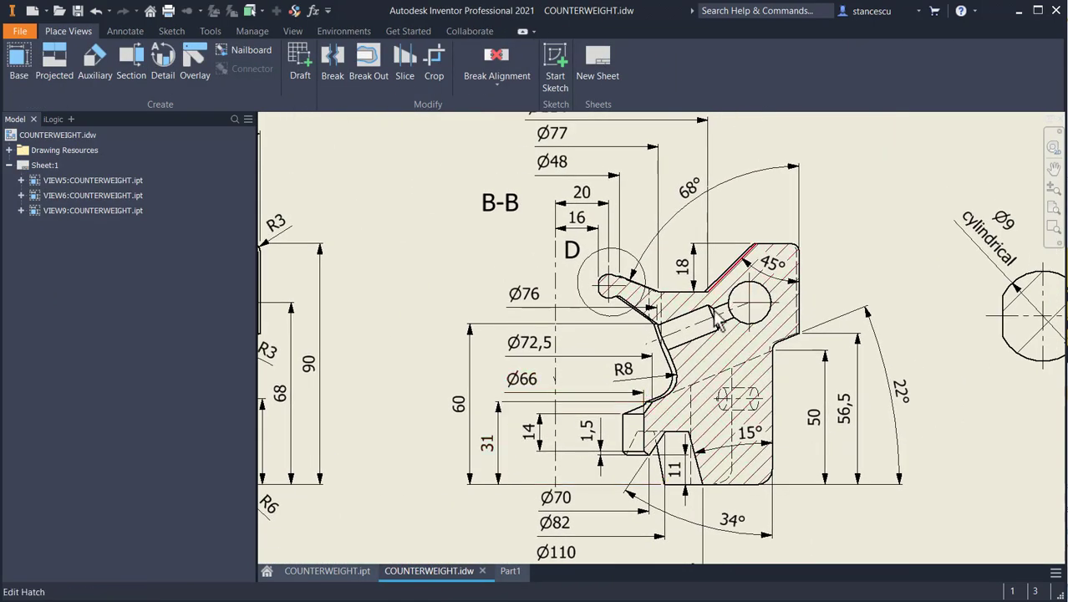
middle_drag(555, 400, 793, 383)
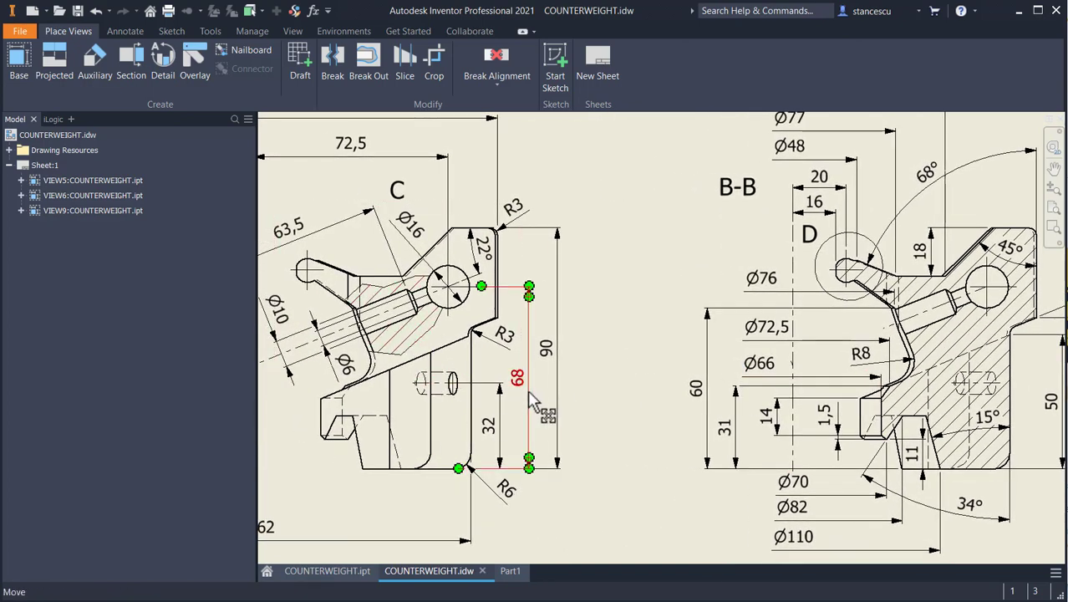
mouse_move(643, 324)
middle_down()
mouse_move(839, 441)
mouse_move(844, 390)
middle_up()
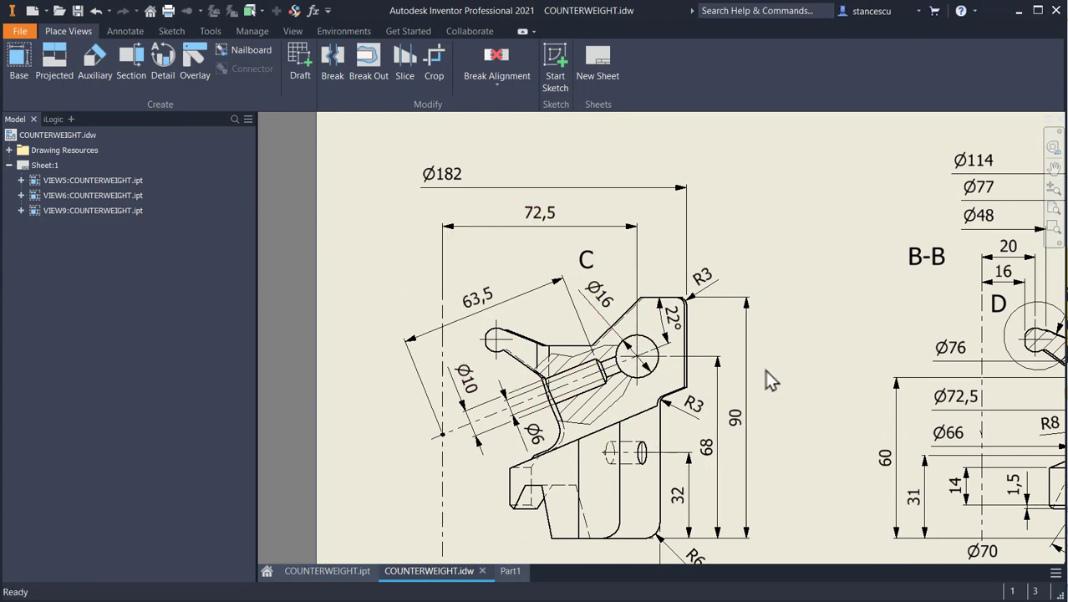
Start a sketch on the upper arm's flat side face in Part1 and place a point about 76 mm across and 64 mm above the origin.
click(512, 576)
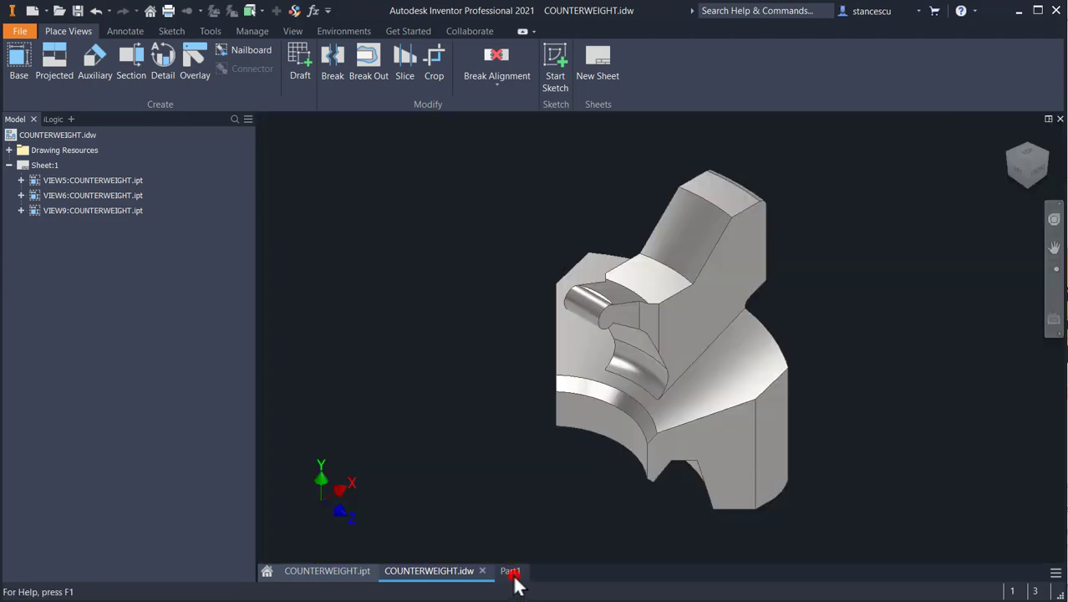
click(746, 260)
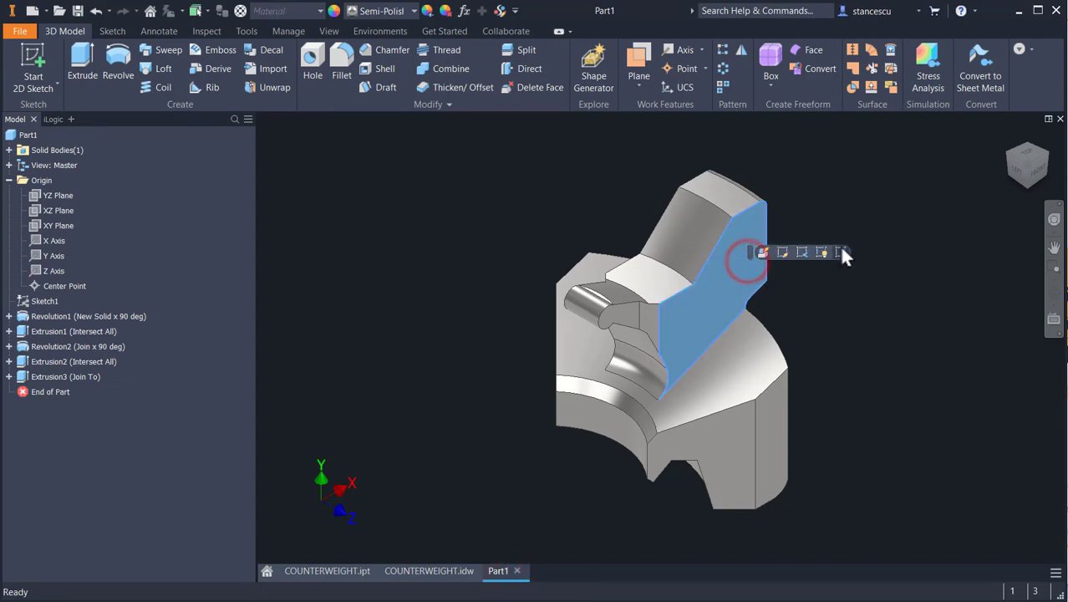
click(841, 253)
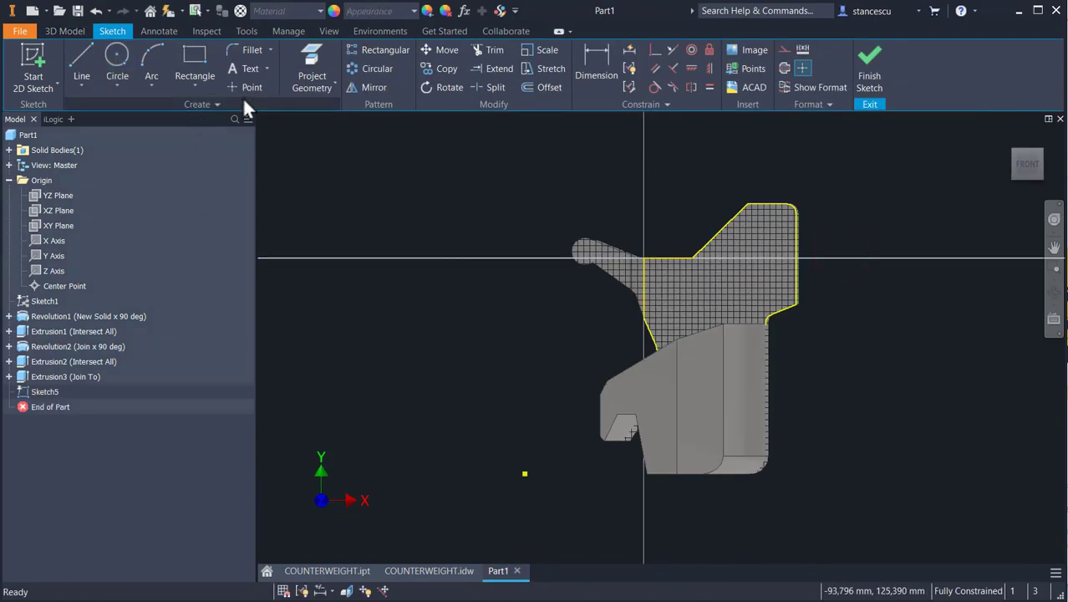
click(246, 88)
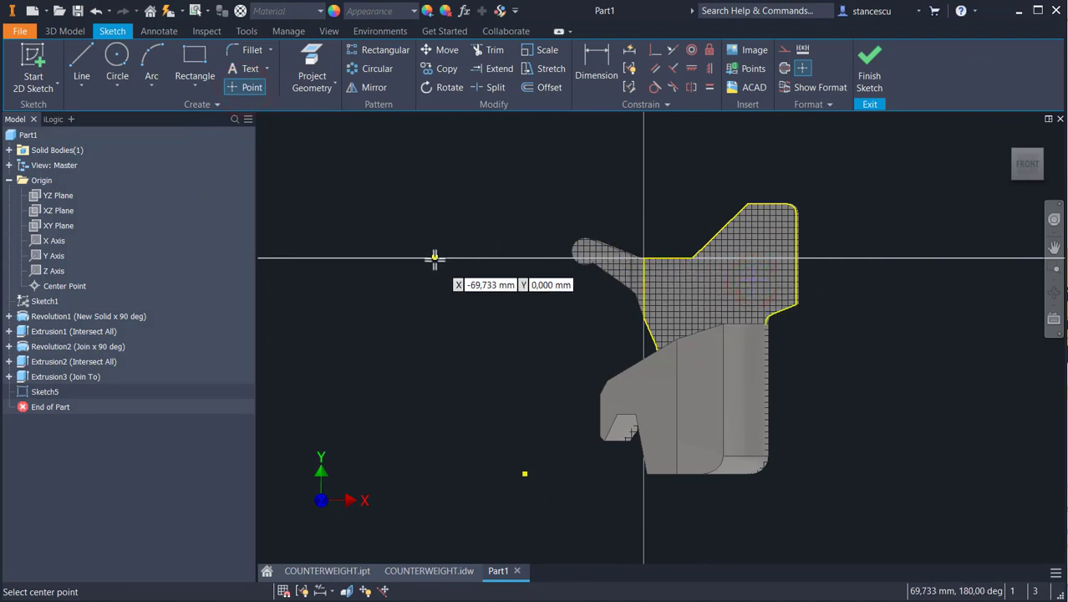
key(F7)
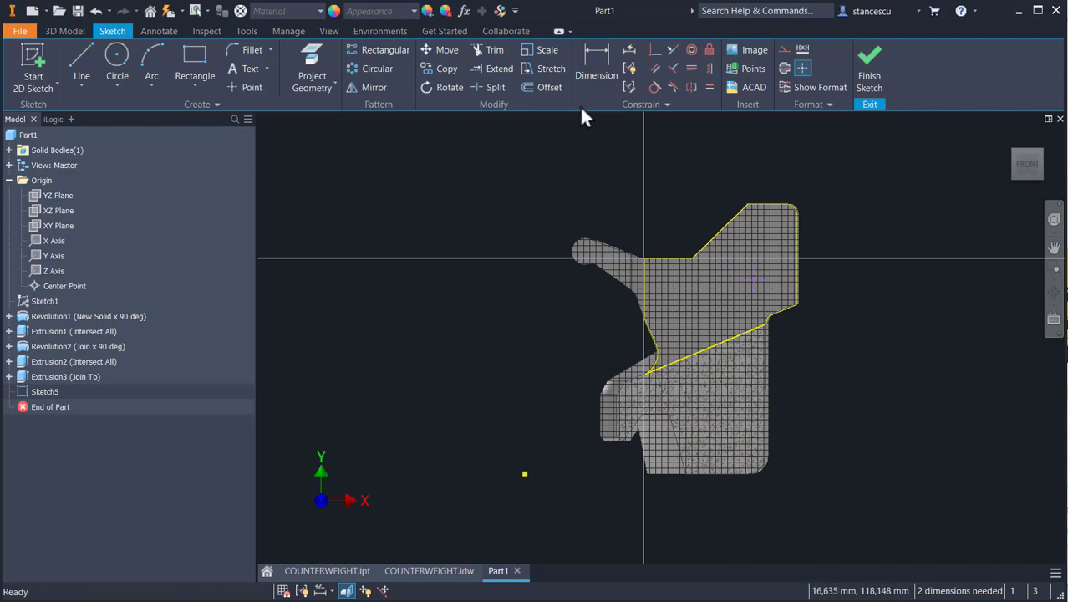
Dimension the sketch point's vertical distance from the body's bottom edge as 68 mm.
click(591, 75)
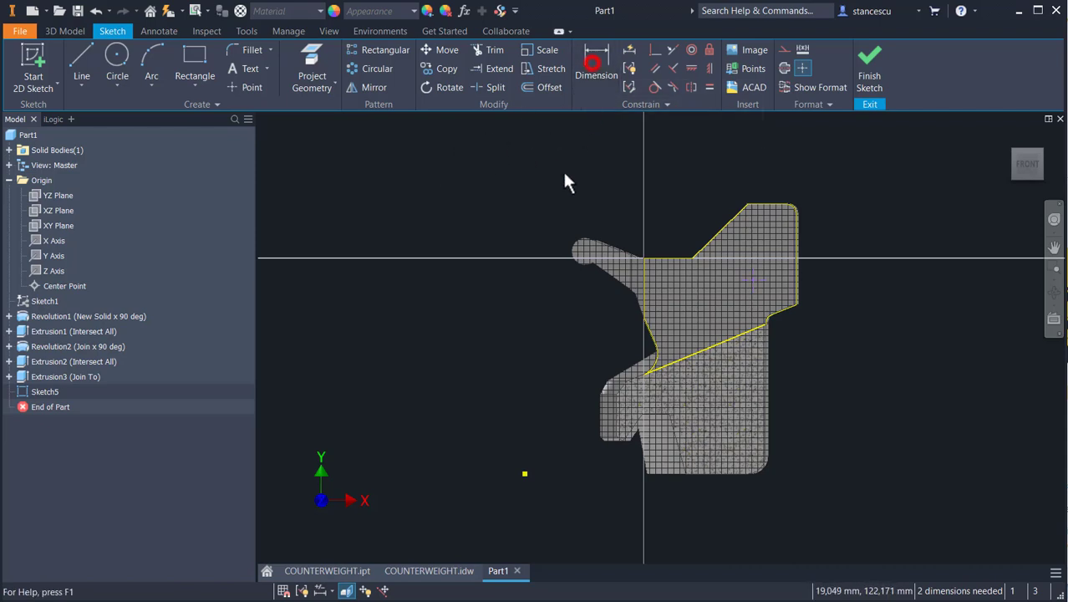
click(716, 472)
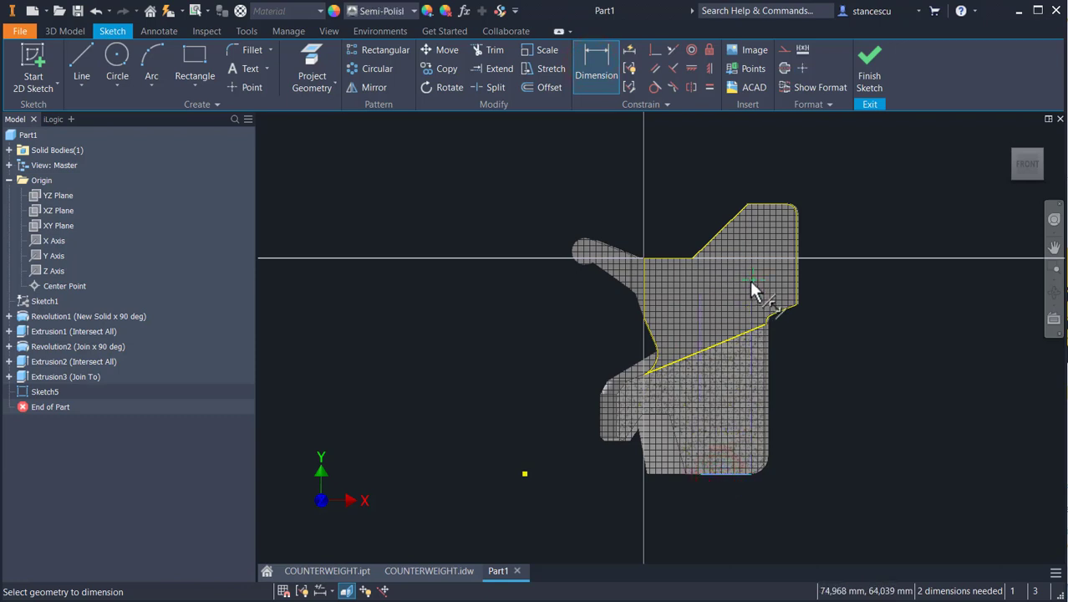
click(750, 281)
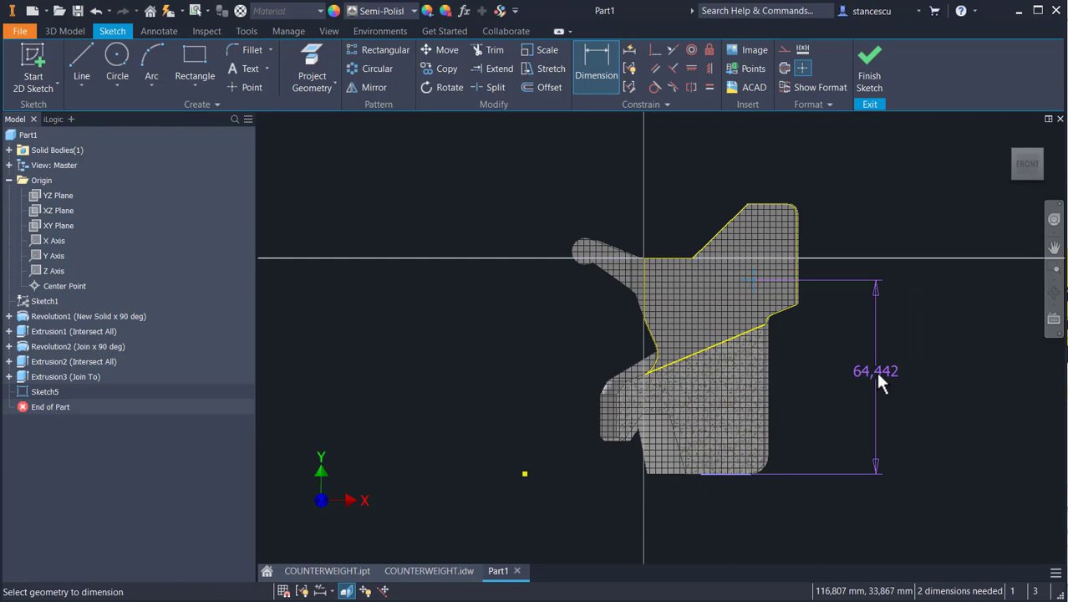
click(875, 370)
text(6)
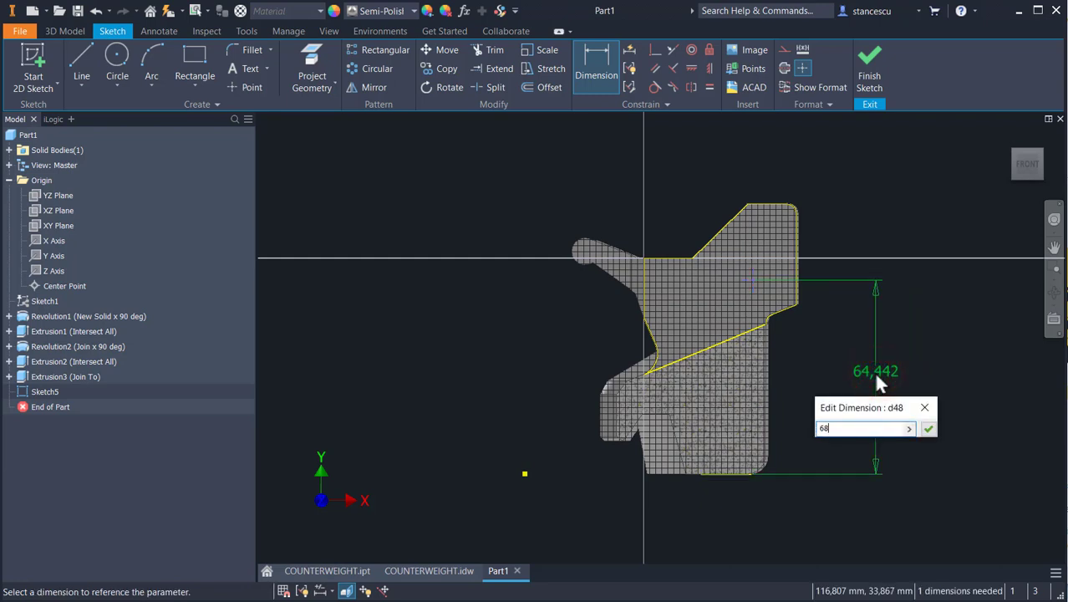
text(8)
key(Return)
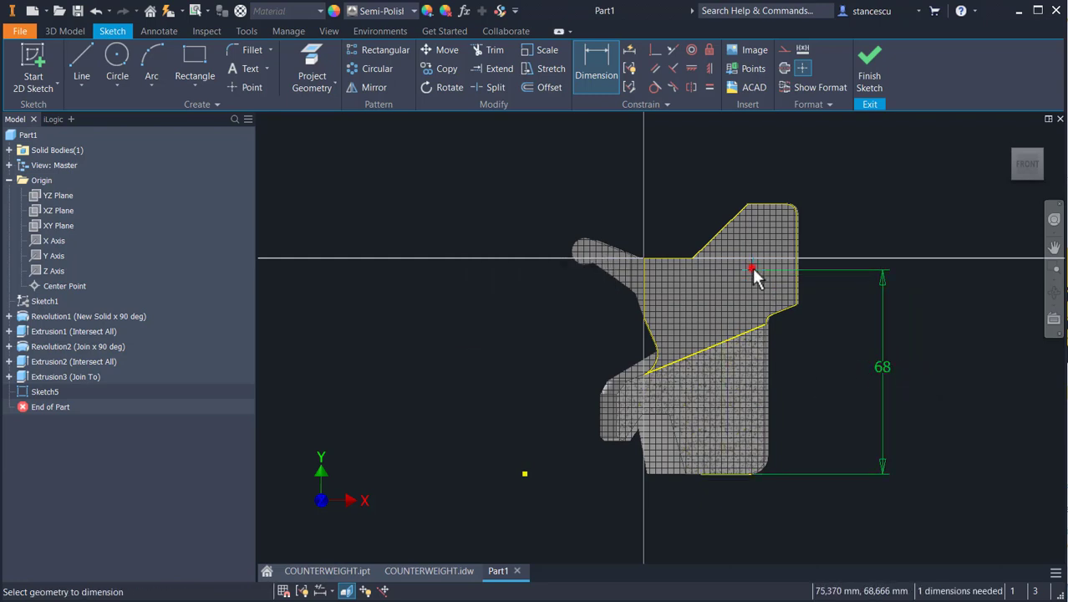
Dimension the sketch point's horizontal distance from the origin point as 72.5 mm.
click(752, 270)
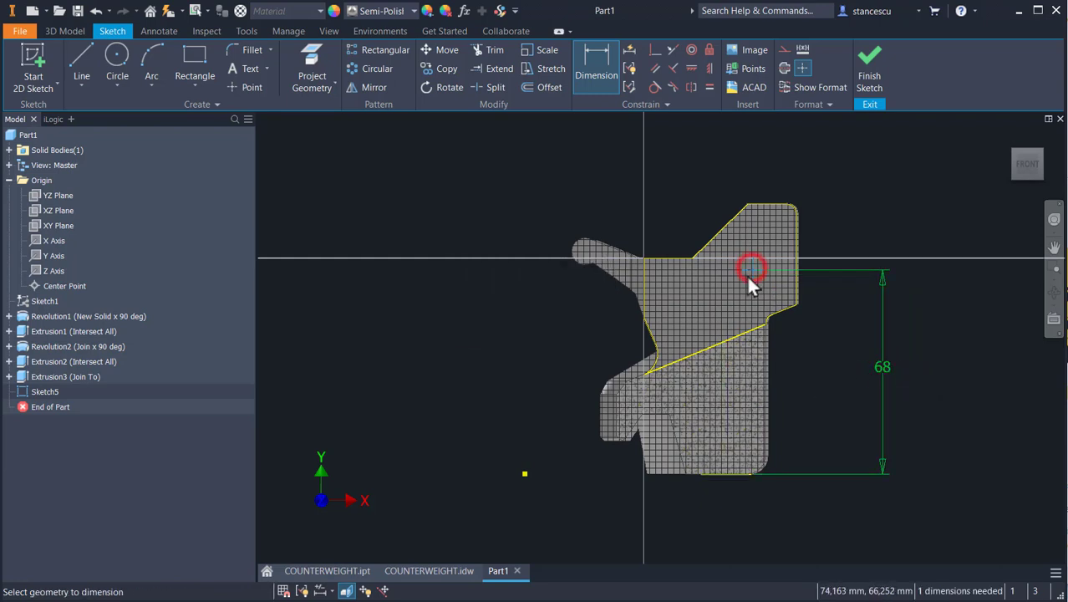
click(524, 474)
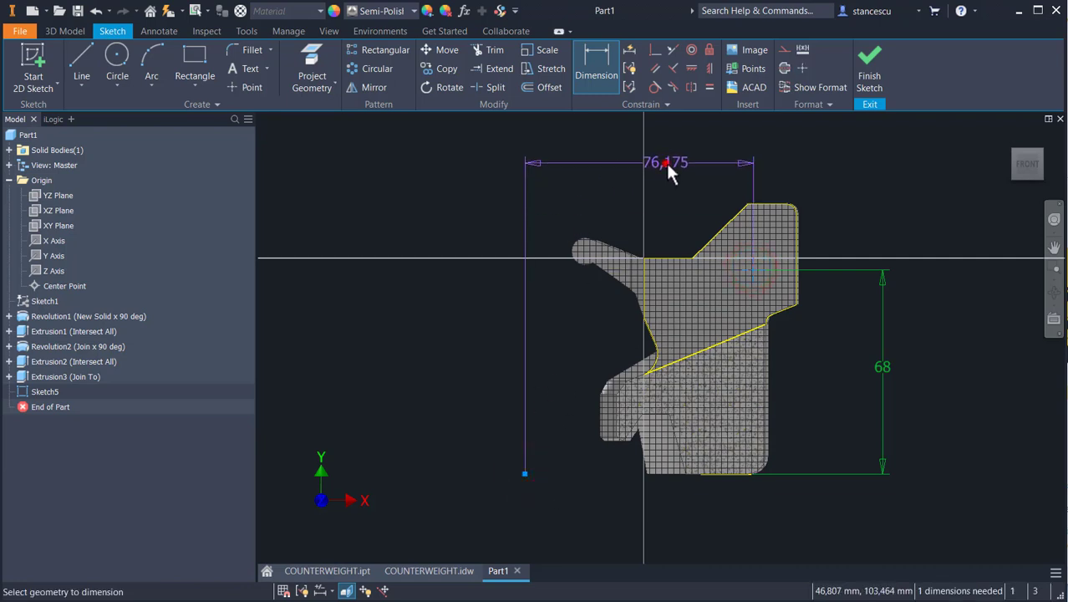
click(665, 160)
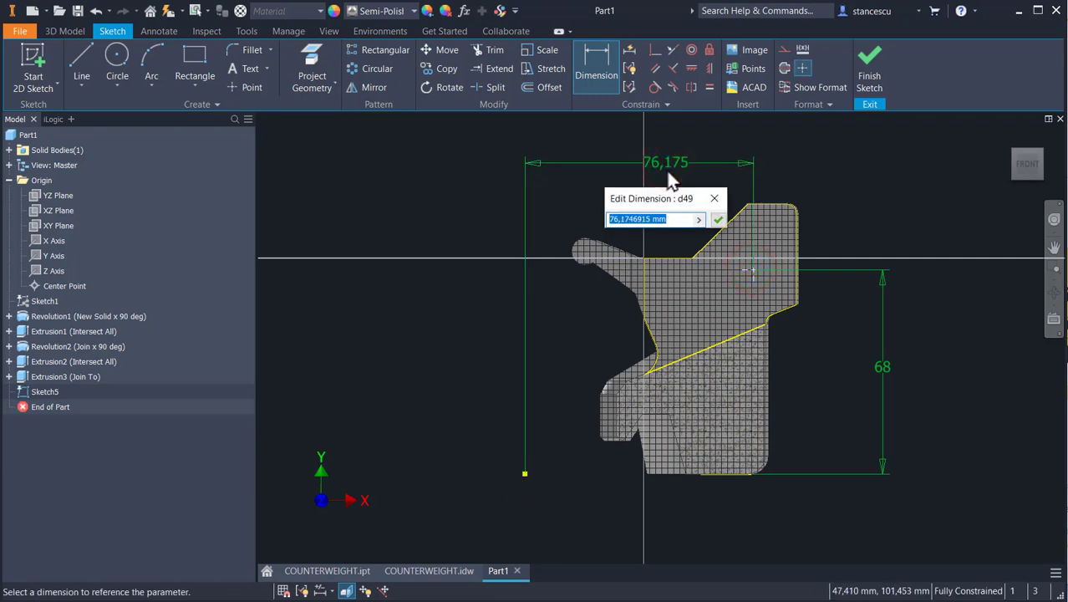
text(72.5)
key(Return)
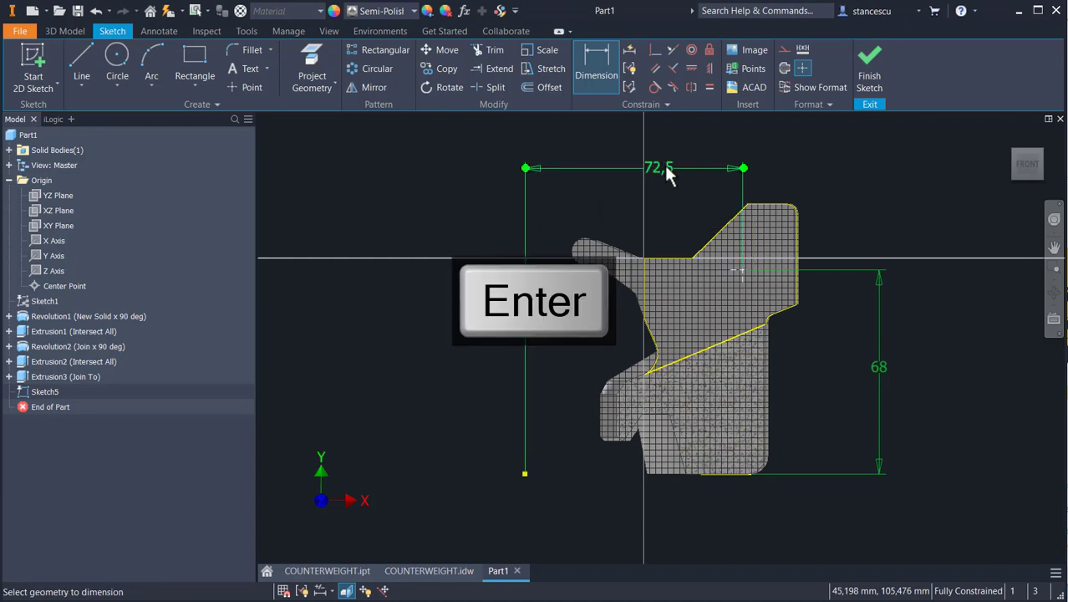
Finish the sketch and start a simple hole without a seat at the sketch point, with Through All termination.
click(871, 74)
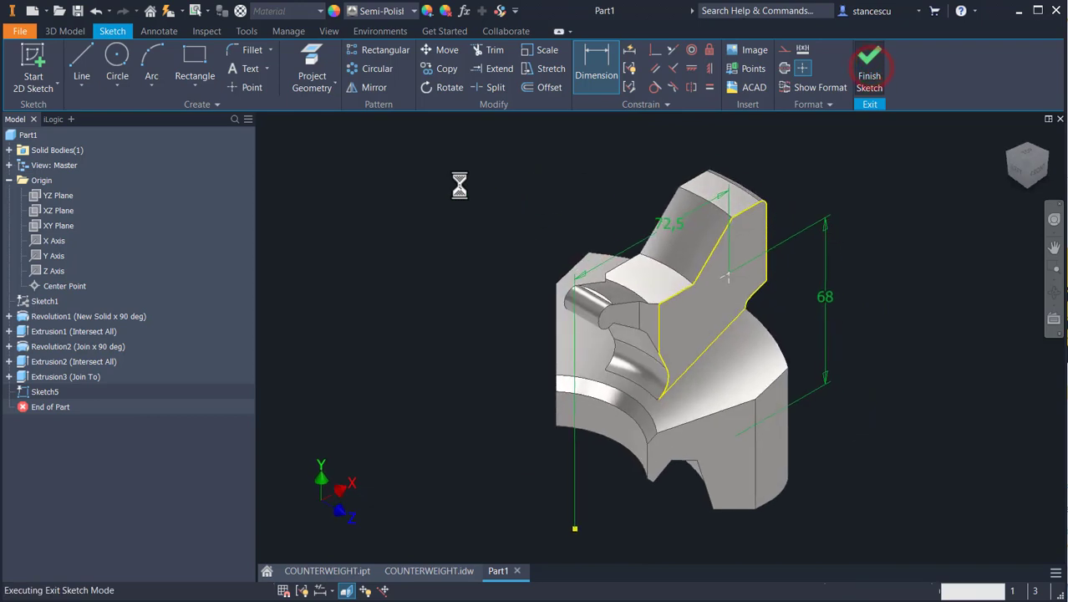
click(312, 76)
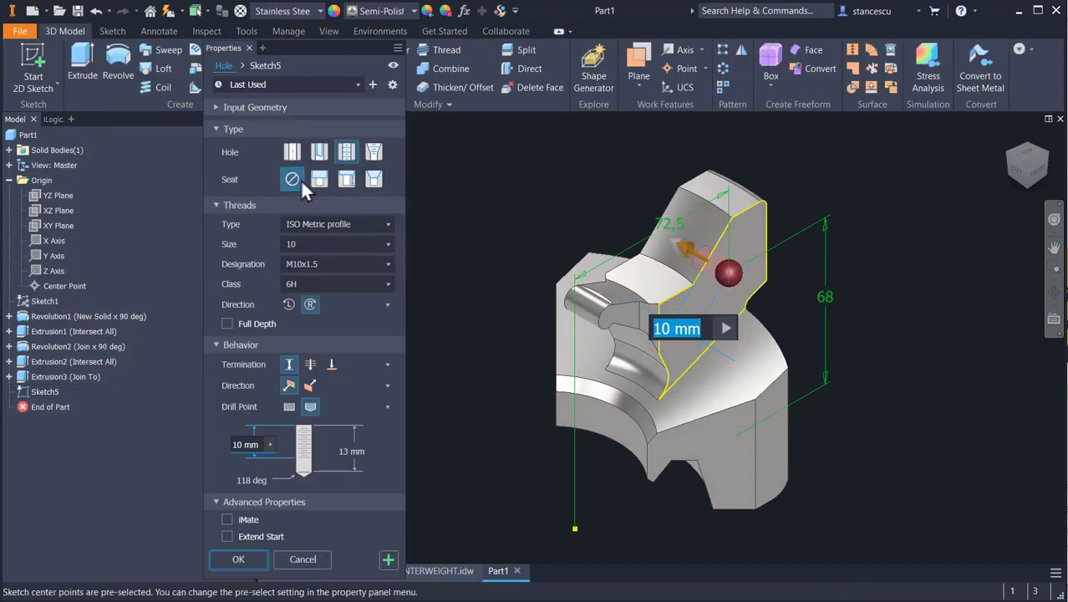
click(287, 152)
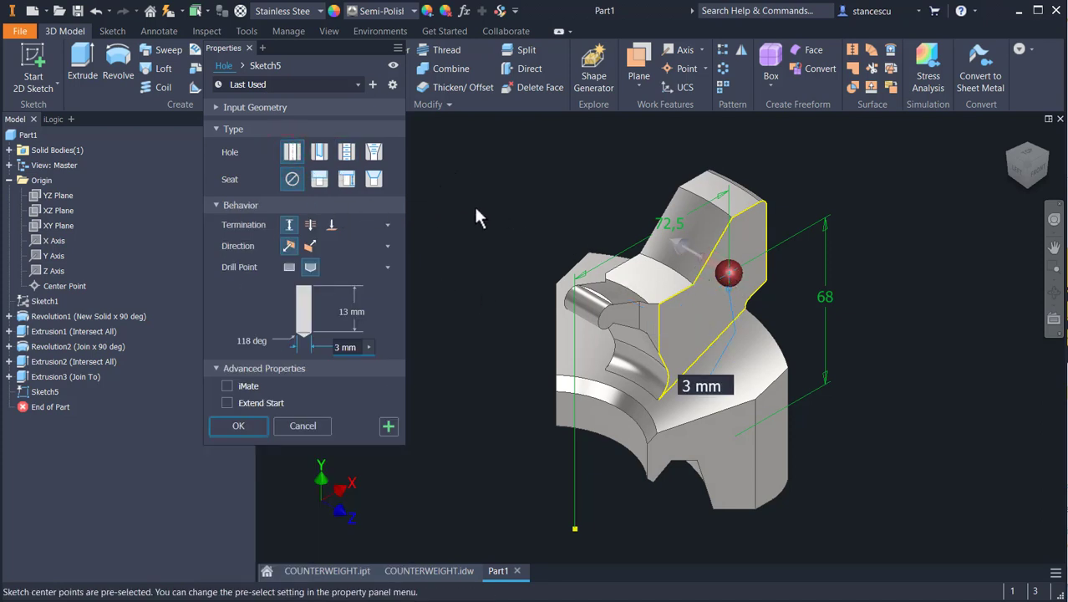
click(310, 225)
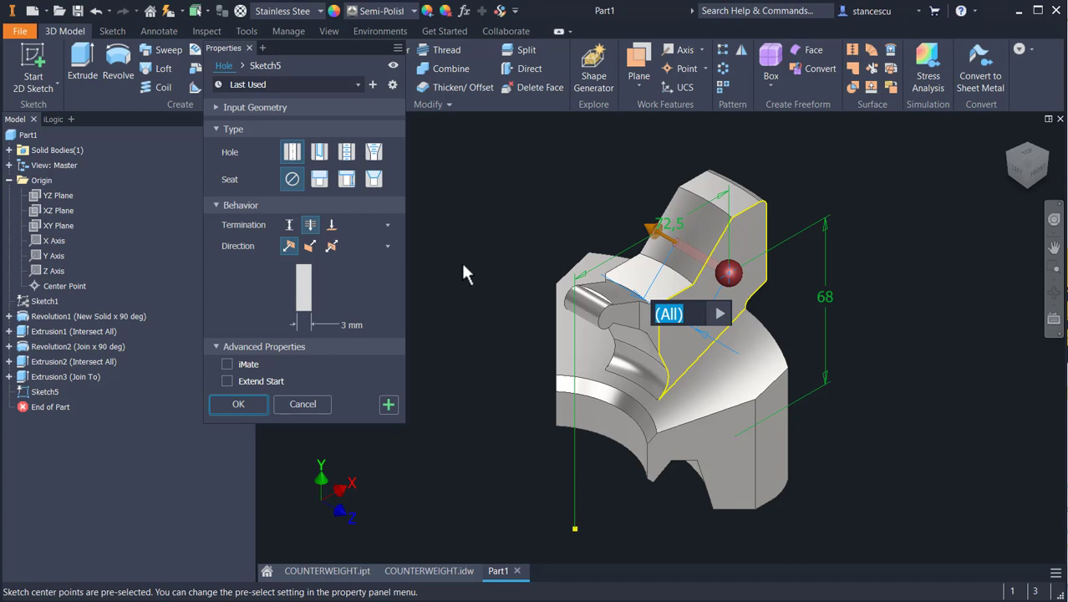
Set the through hole's diameter to 16 mm and create it in the upper arm.
key(Tab)
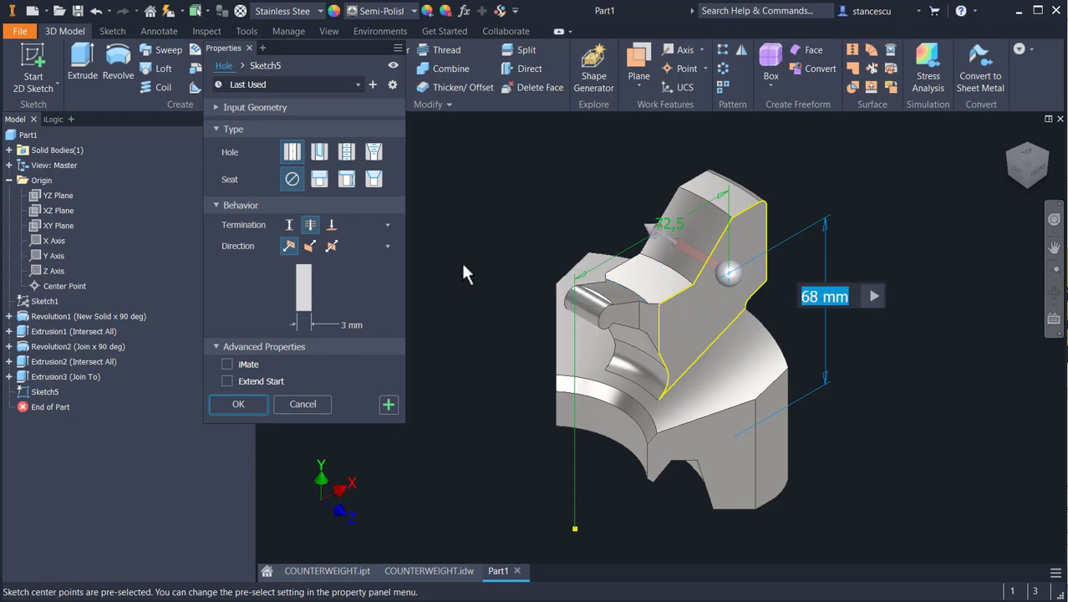
key(Tab)
key(Tab)
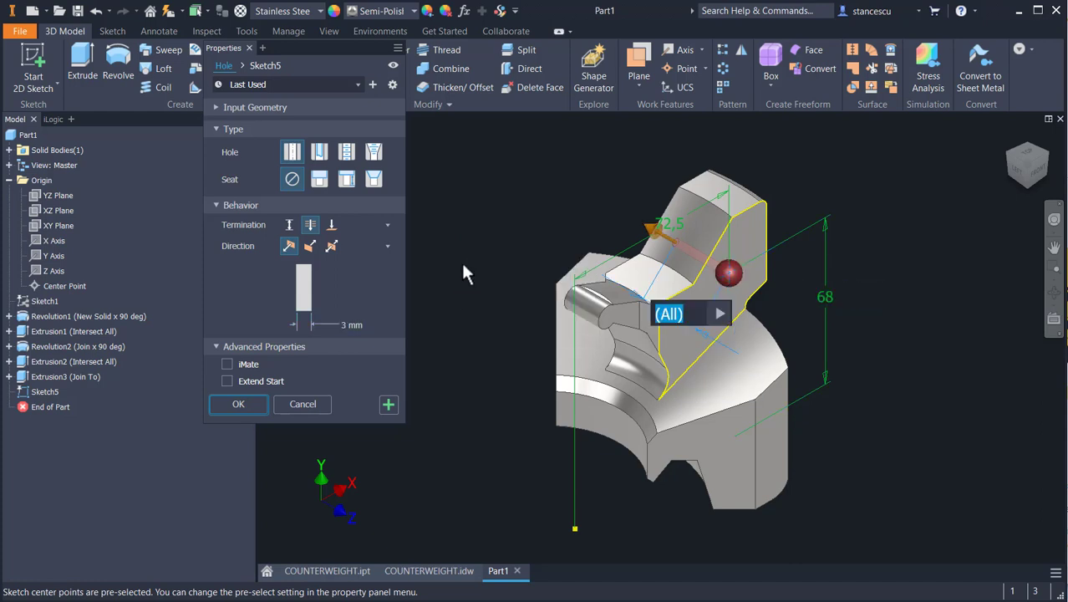
key(Tab)
key(Tab)
key(Tab)
key(Tab)
key(Tab)
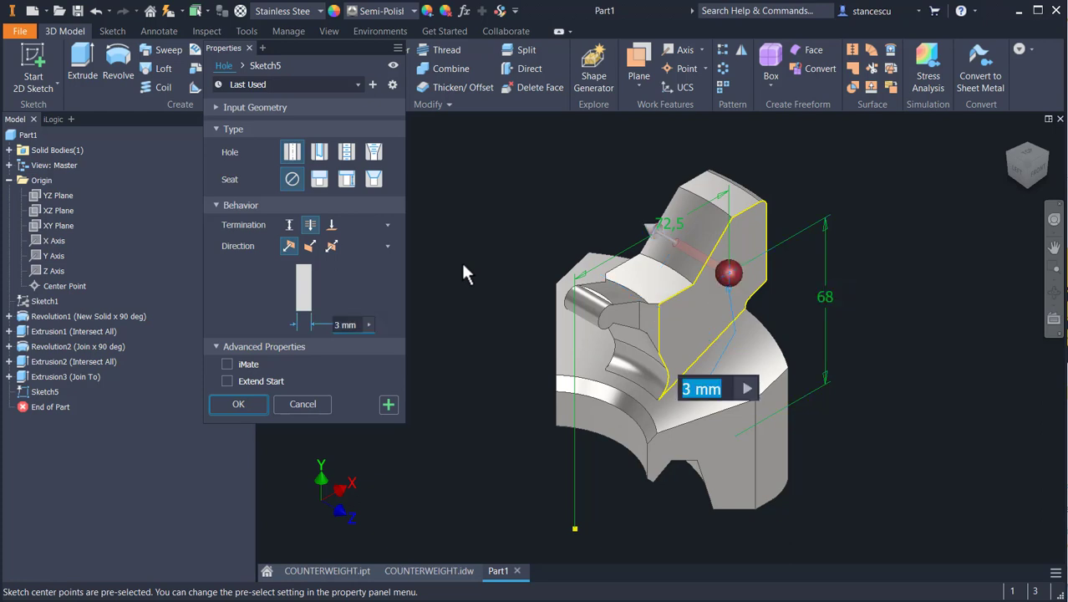
text(16)
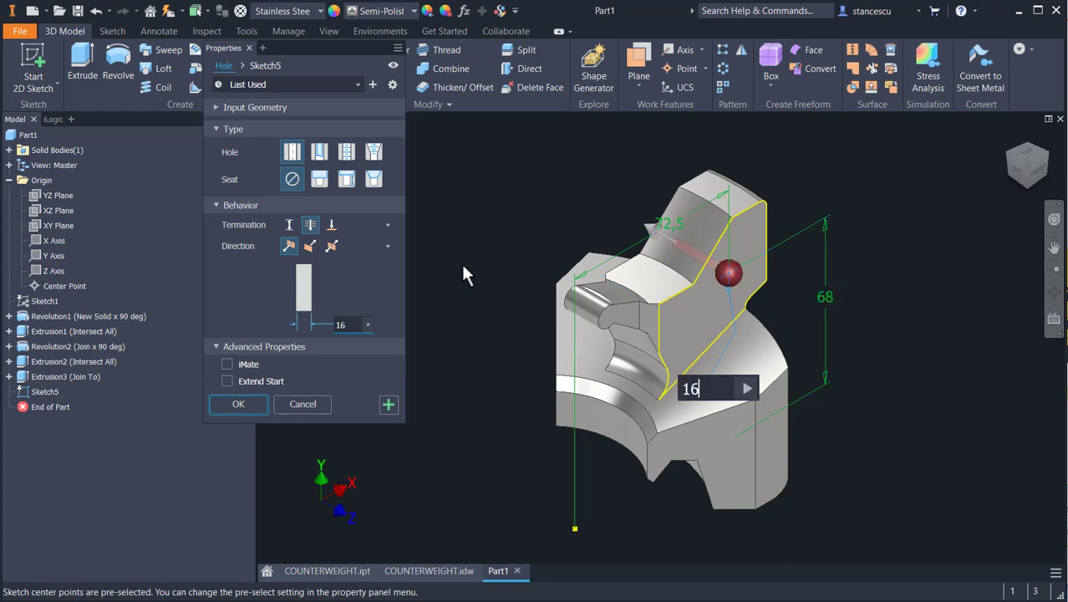
key(Return)
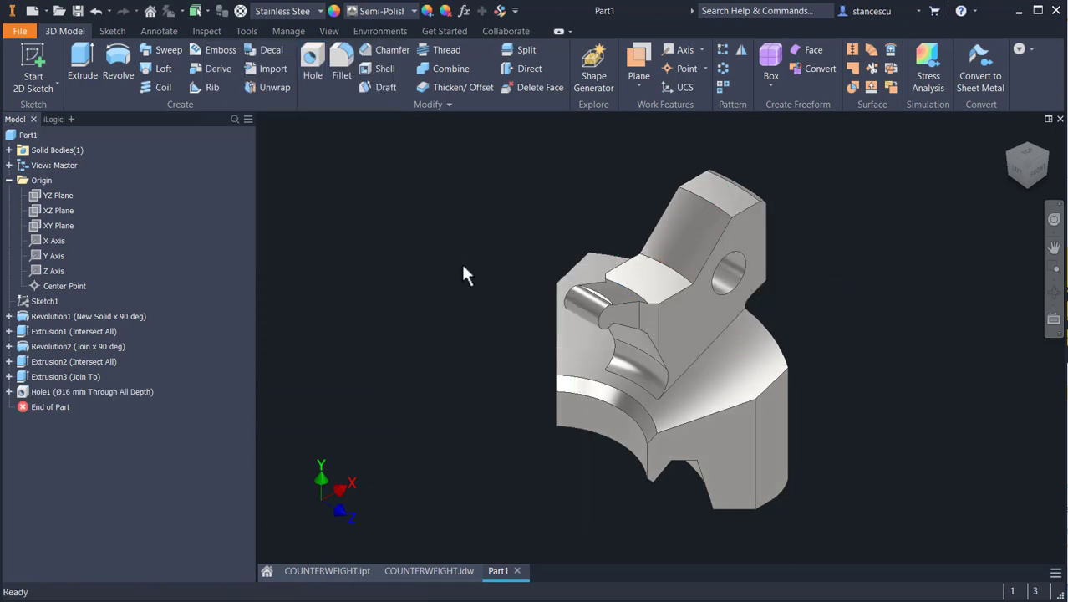
Examine view C in COUNTERWEIGHT.idw for the angle and start point of the inclined Ø10/Ø6 hole's centerline.
click(429, 572)
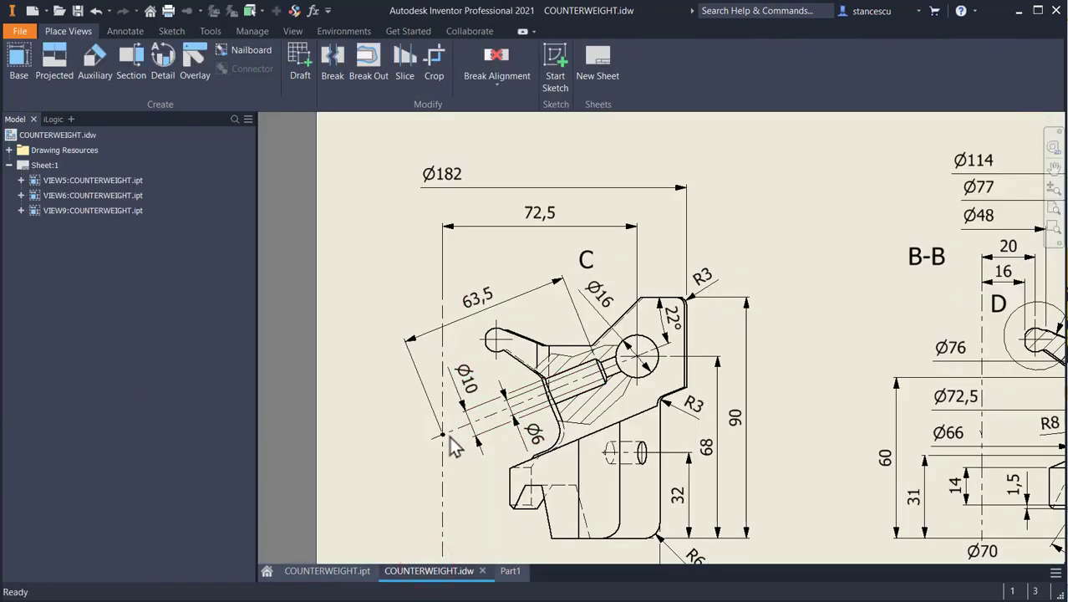
middle_drag(457, 445, 503, 378)
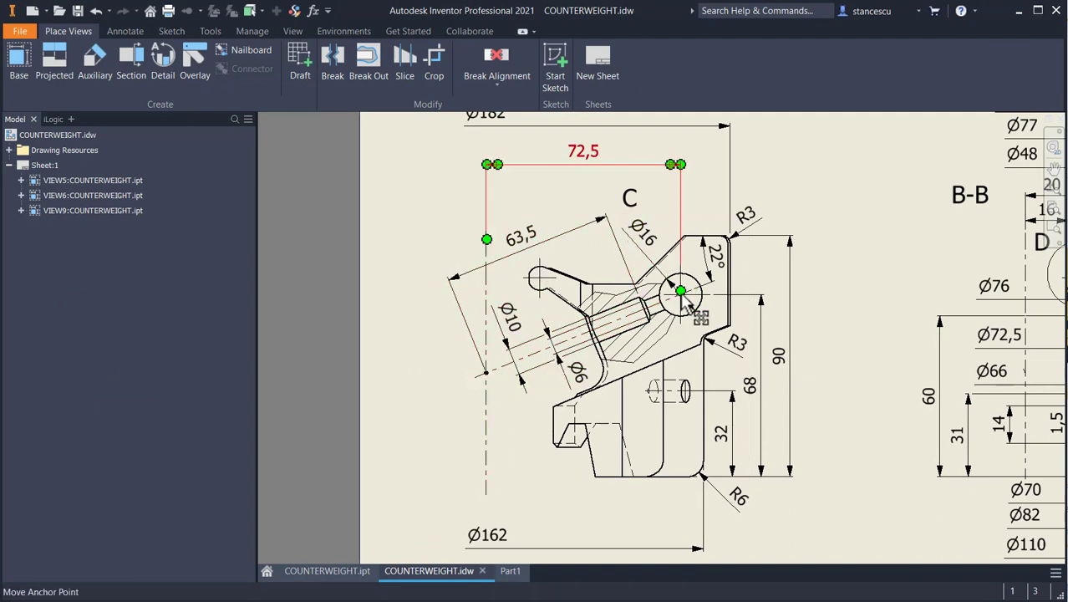
scroll(680, 299, up, 3)
click(697, 315)
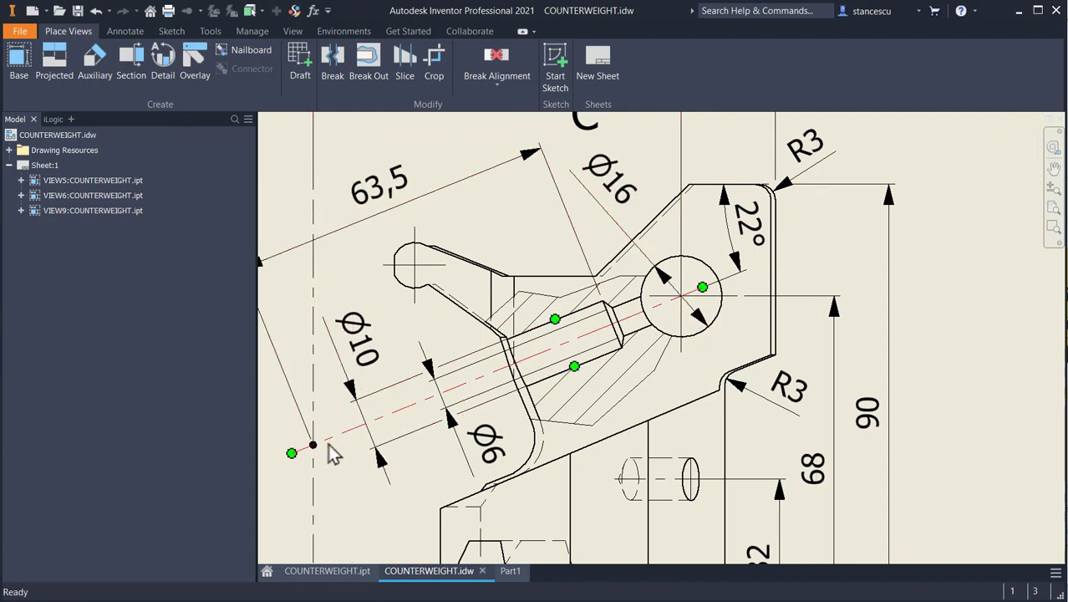
scroll(388, 417, up, 4)
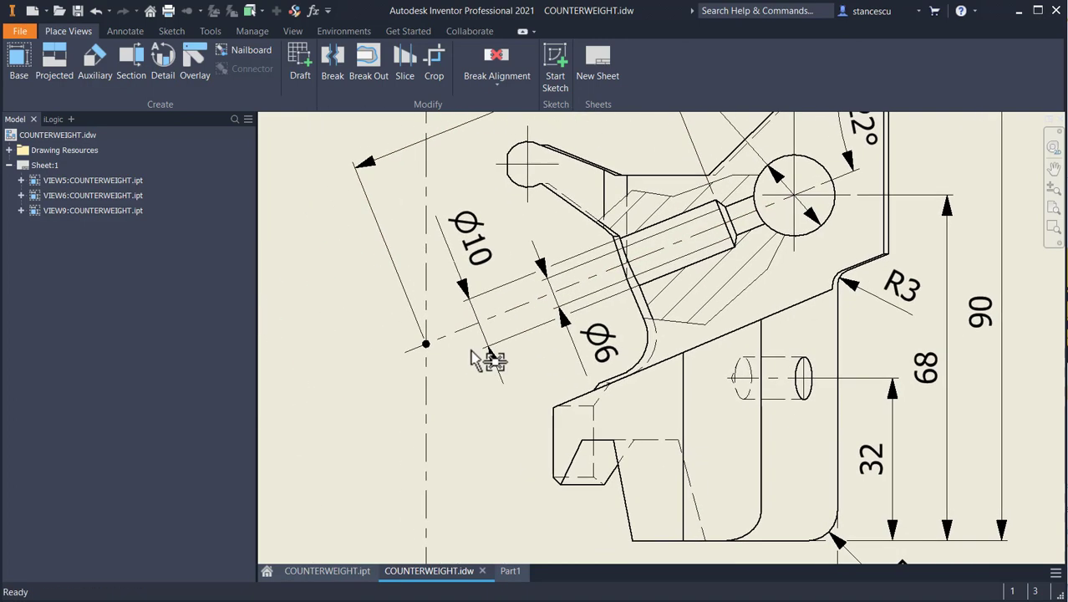
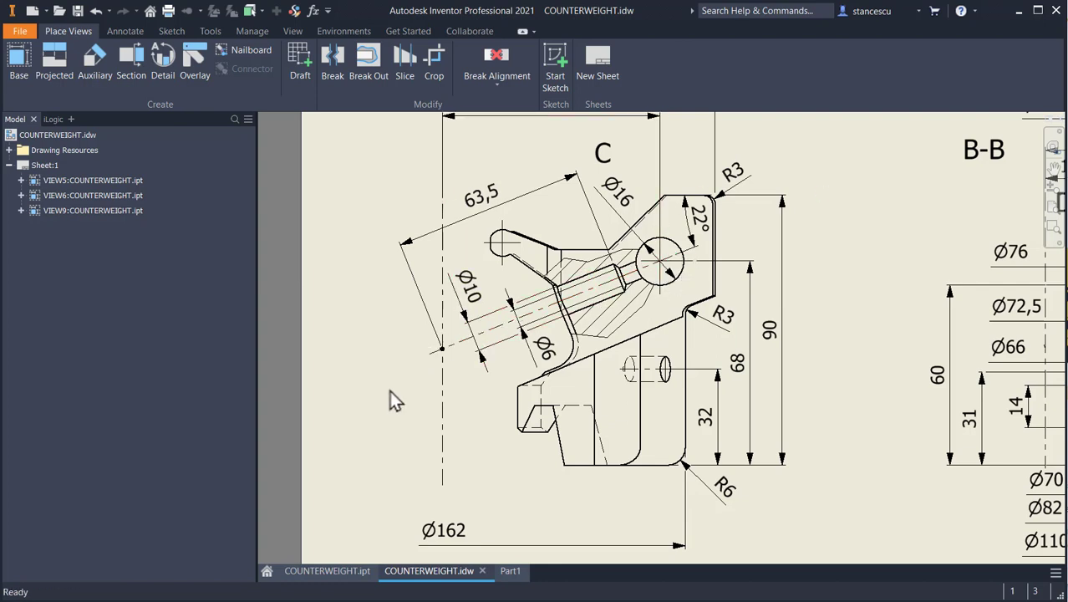
Switch to Part1 and start a work plane through the Ø16 hole's axis, angled from the XZ plane.
click(508, 572)
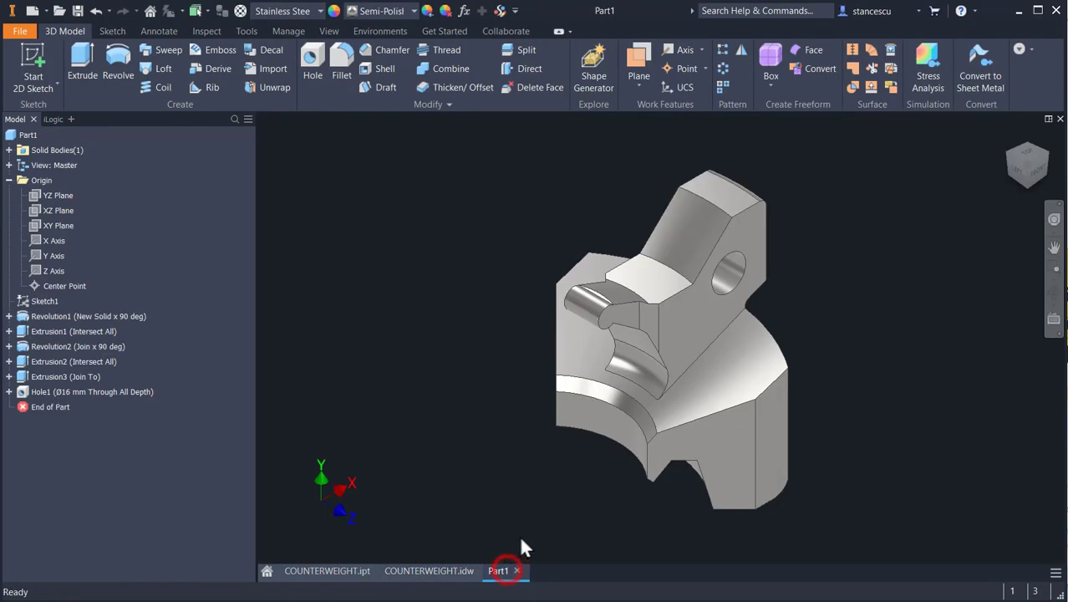
click(638, 60)
right_click(846, 189)
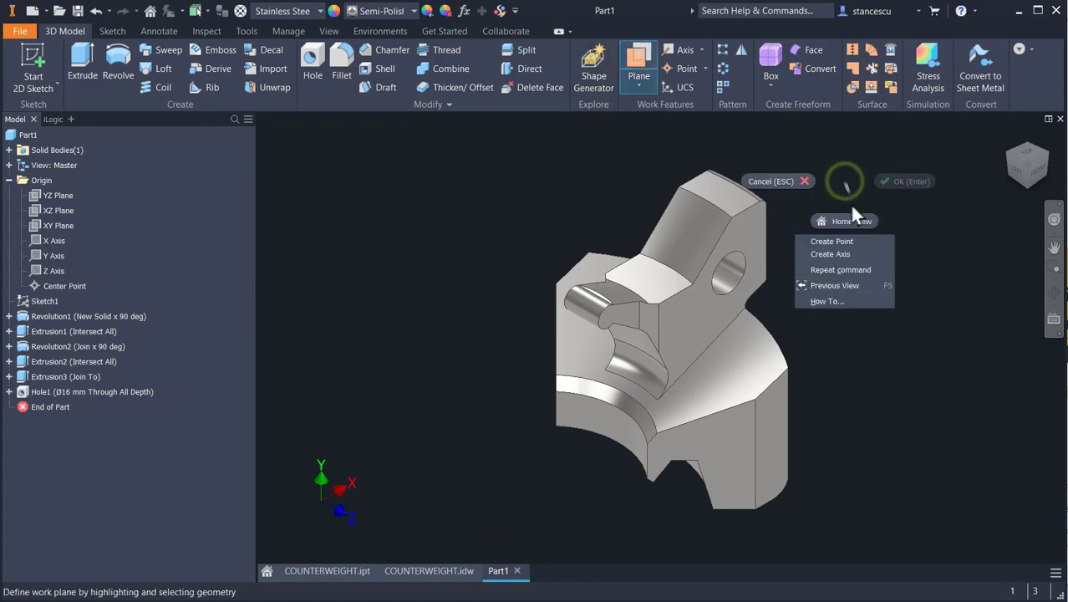
click(839, 255)
click(741, 270)
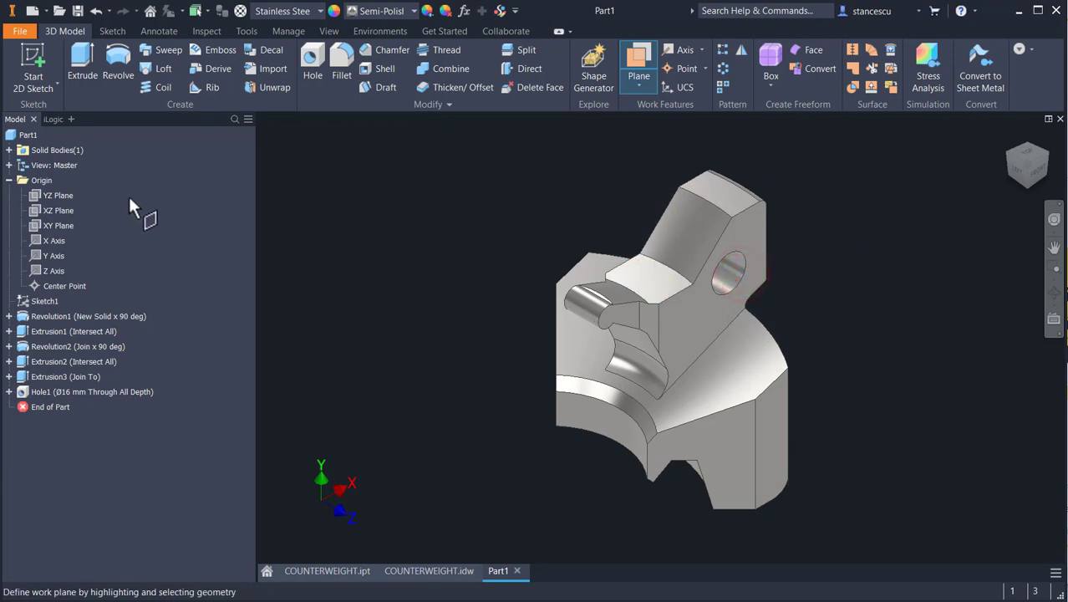
click(38, 209)
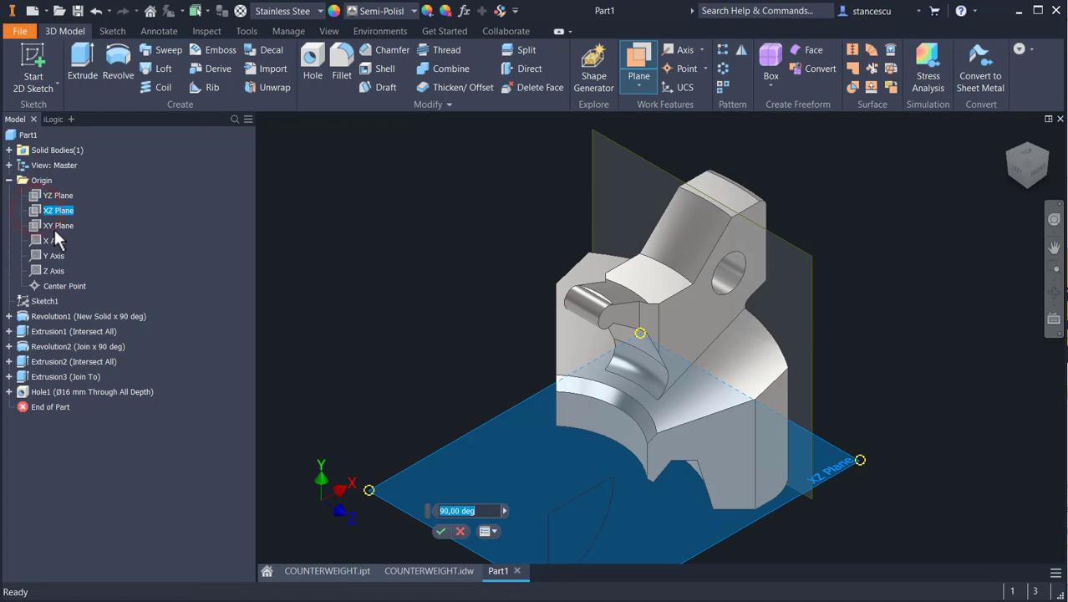
Set the work plane's angle to the XZ plane to -22° and create the plane.
middle_drag(433, 389, 420, 291)
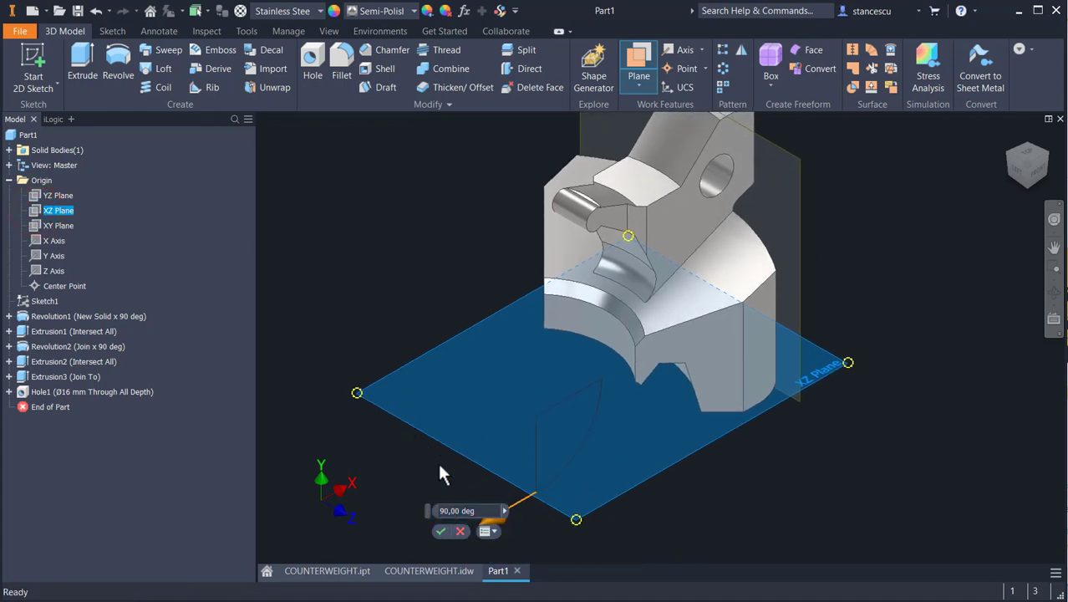
click(499, 518)
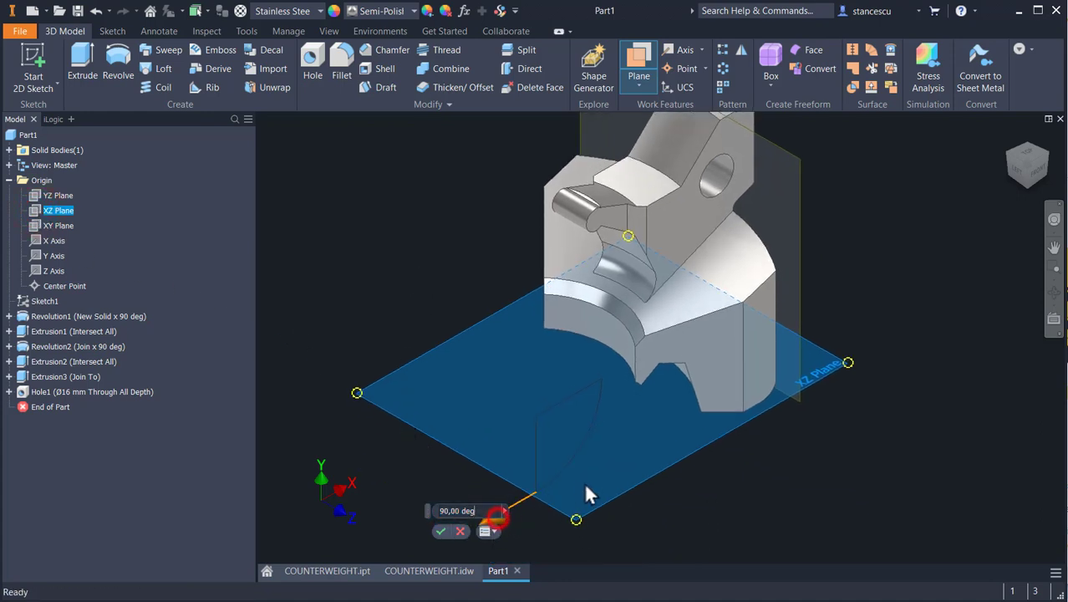
middle_drag(530, 539, 546, 485)
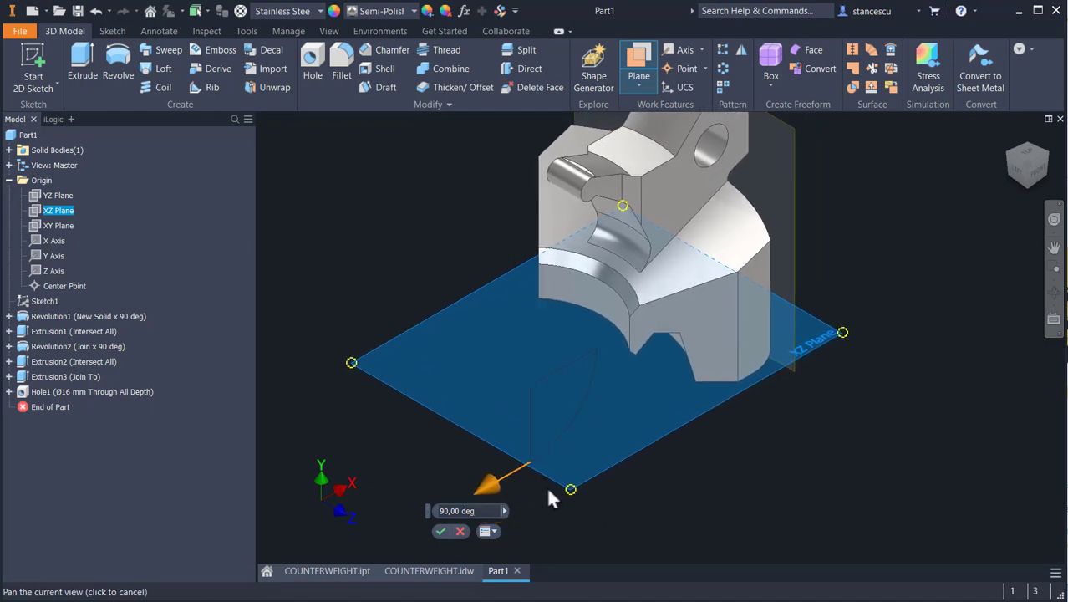
drag(502, 481, 758, 310)
middle_drag(821, 450, 783, 469)
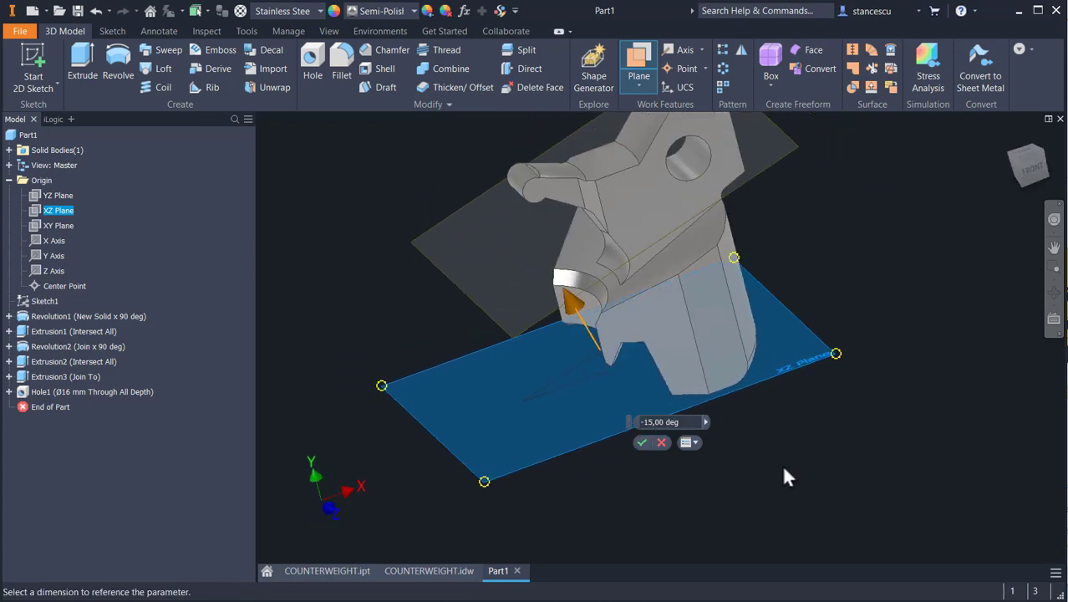
click(690, 422)
text(-22)
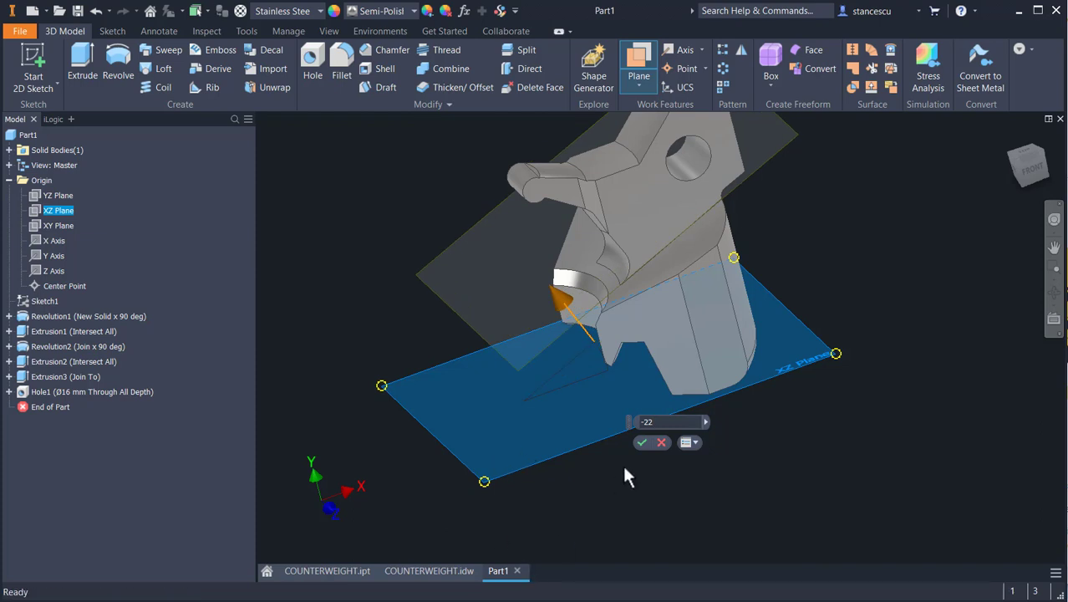
click(639, 443)
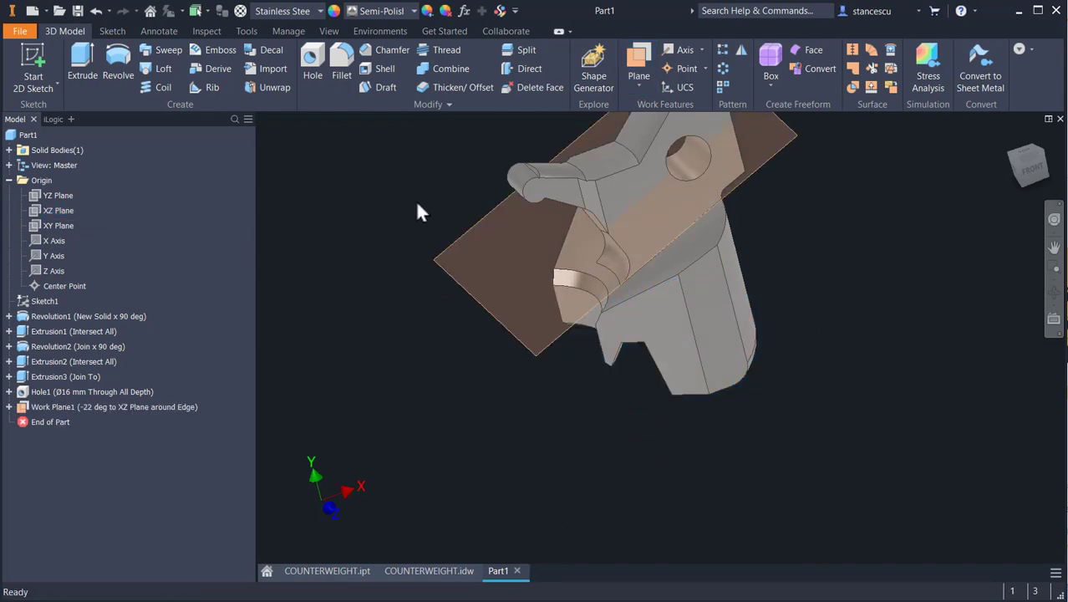
Create a work axis where the inclined work plane intersects the XY plane.
middle_drag(592, 402, 636, 515)
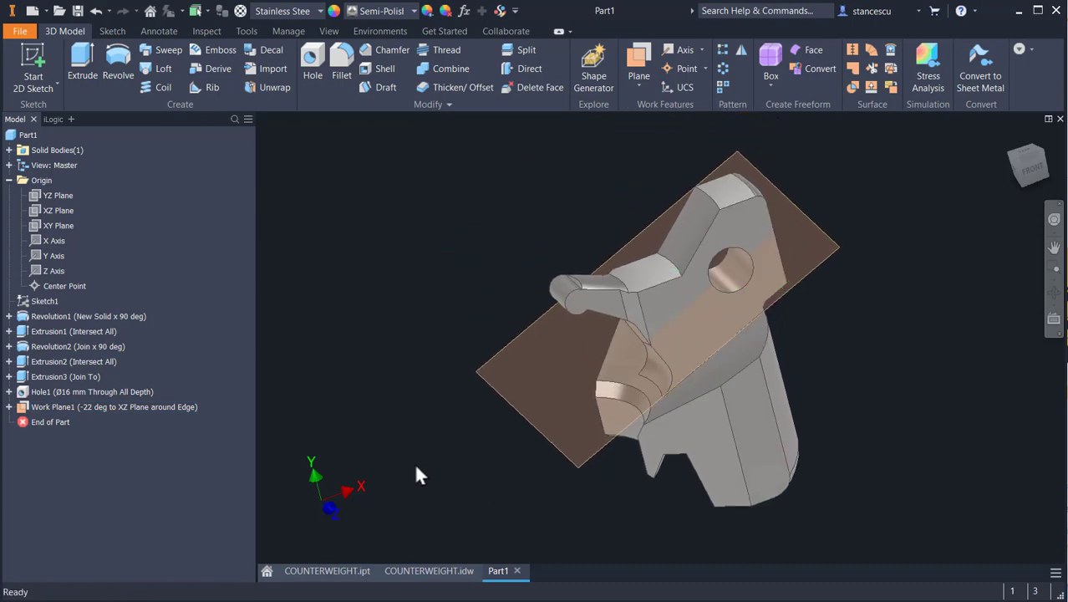
shift+middle_drag(418, 475, 467, 424)
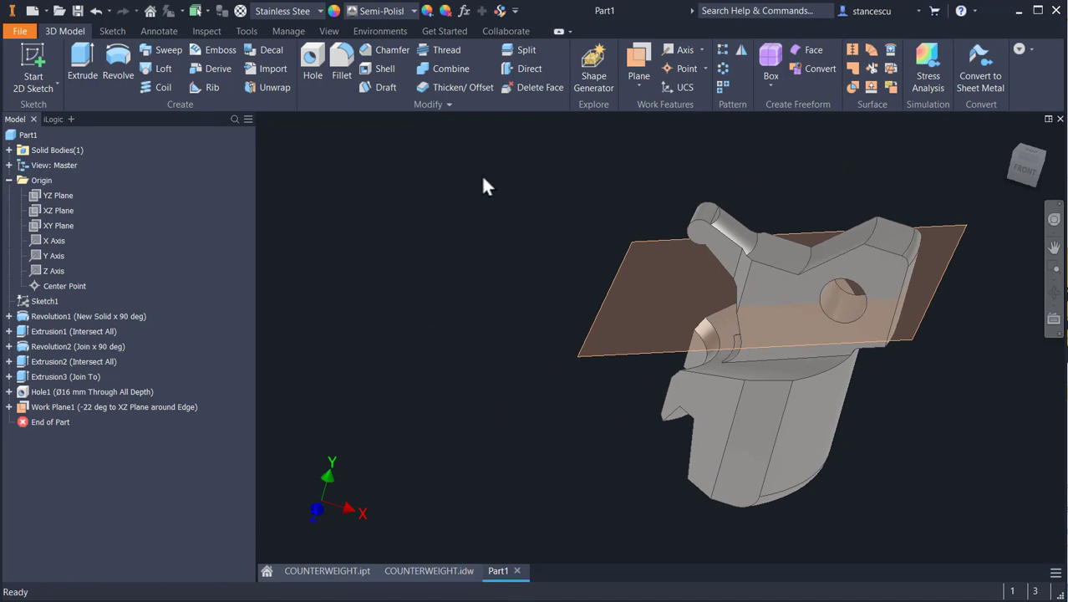
click(681, 50)
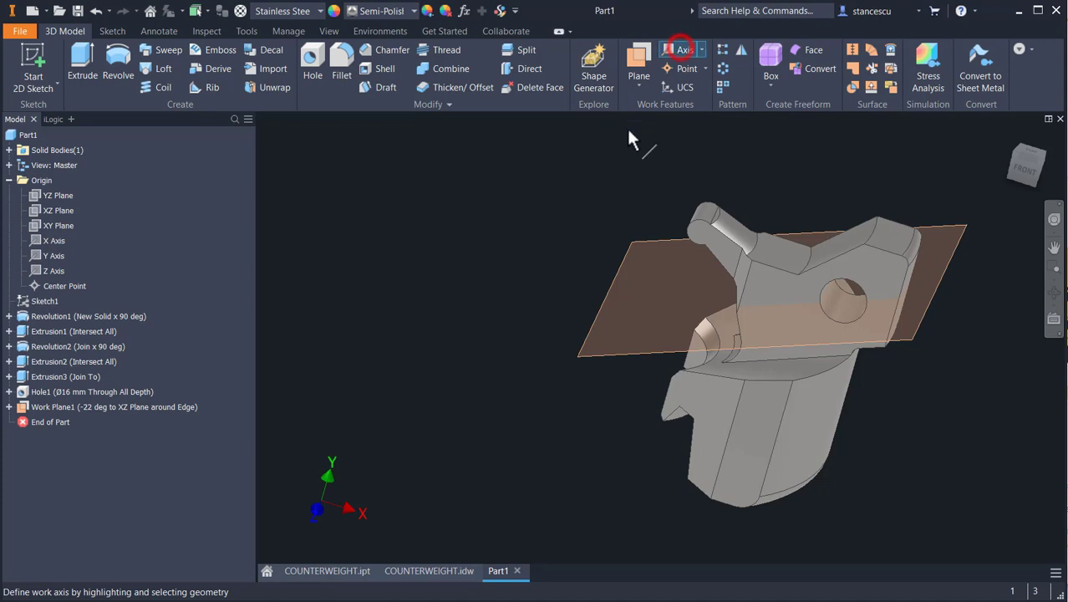
click(654, 242)
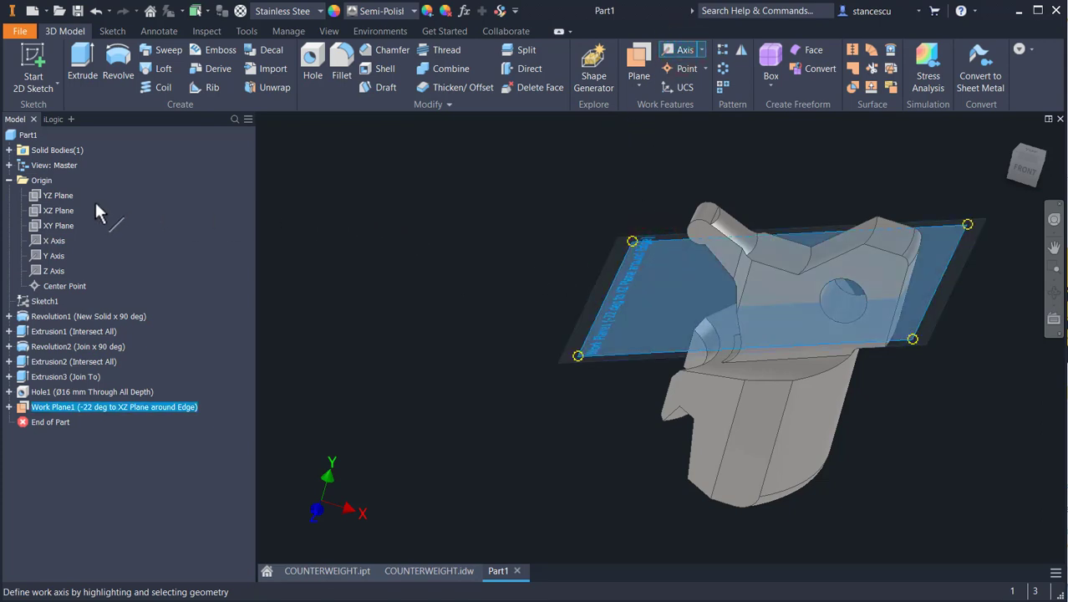
click(50, 225)
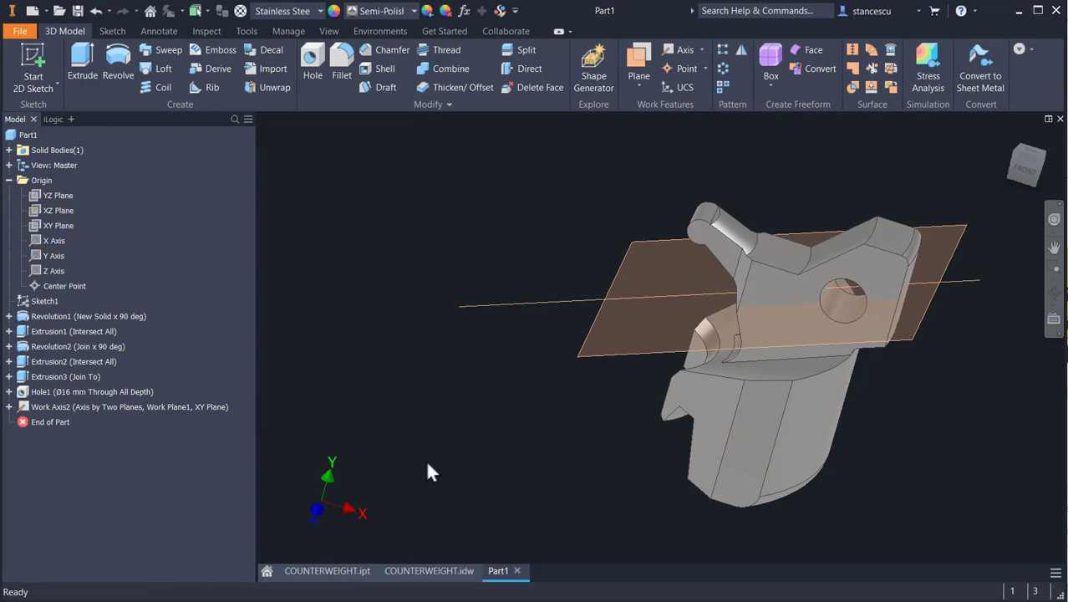
Create a work point at the intersection of the inclined work axis and the Y axis.
shift+middle_drag(427, 465, 468, 441)
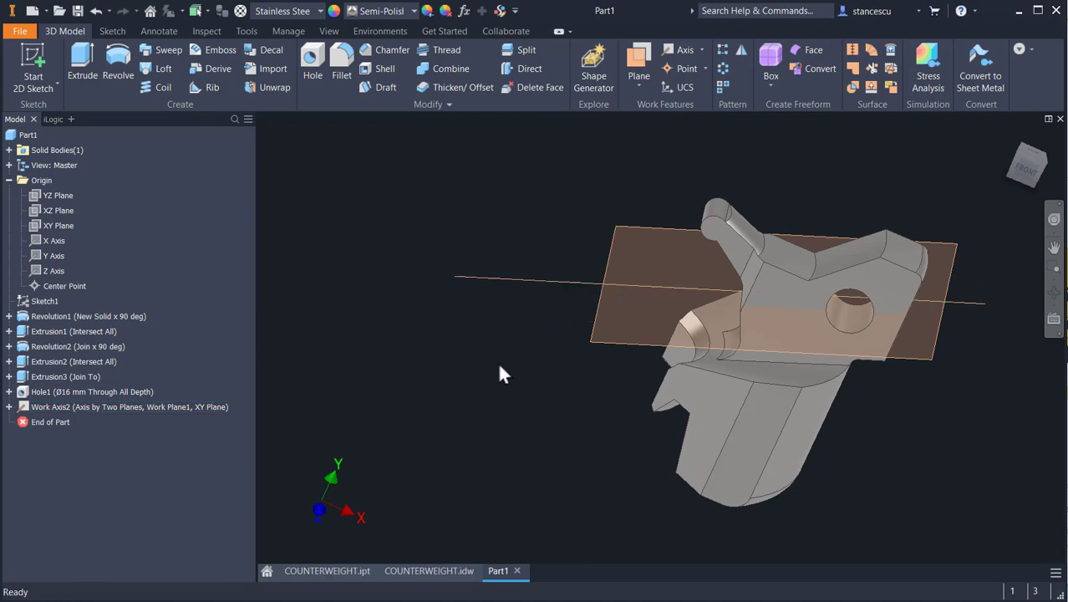
click(683, 69)
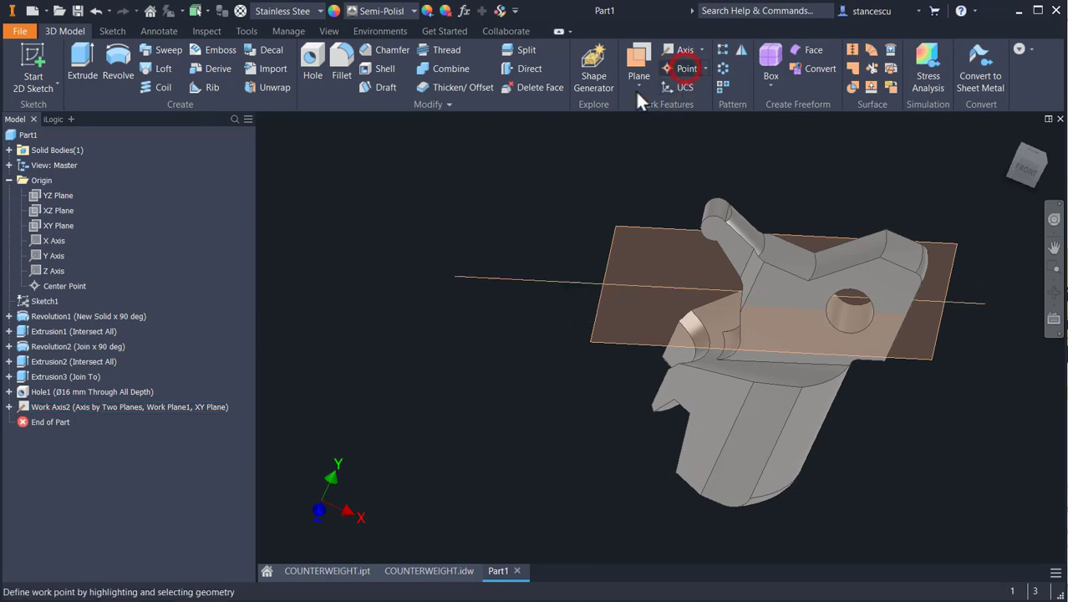
click(559, 284)
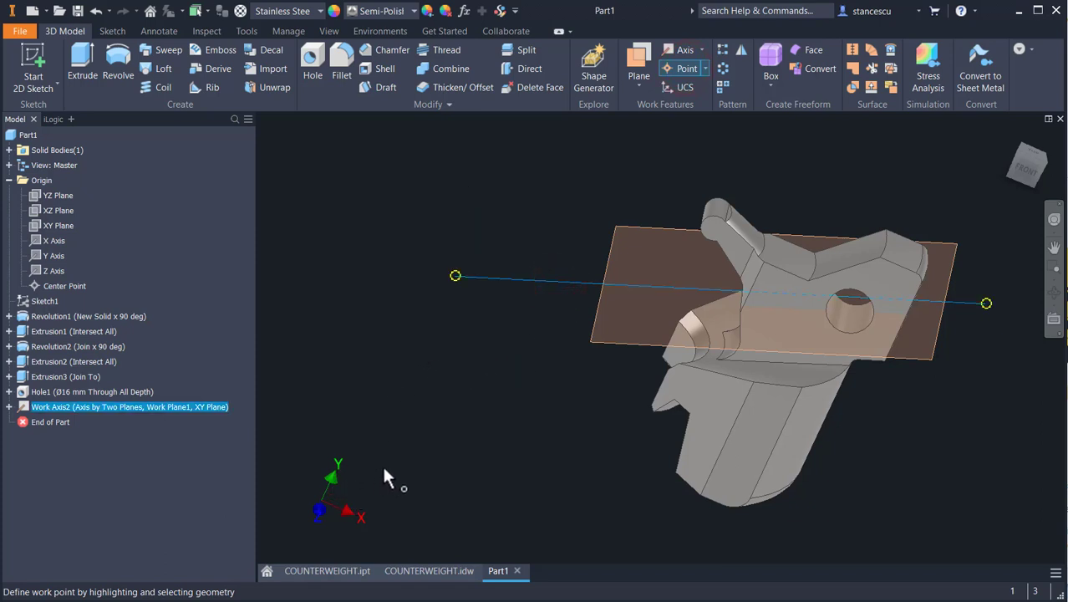
shift+middle_drag(384, 476, 336, 455)
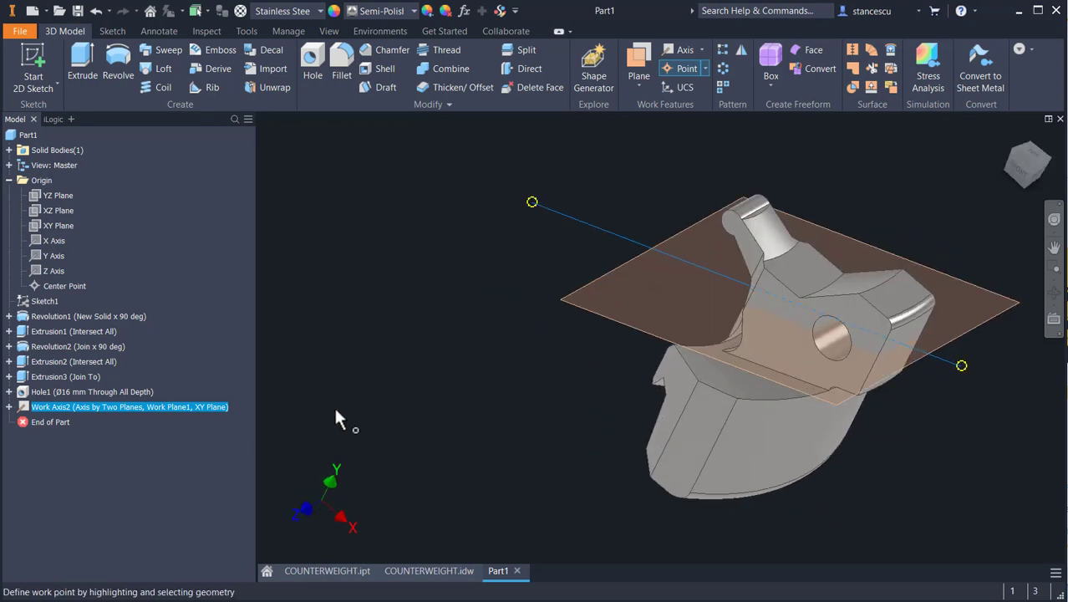
click(47, 255)
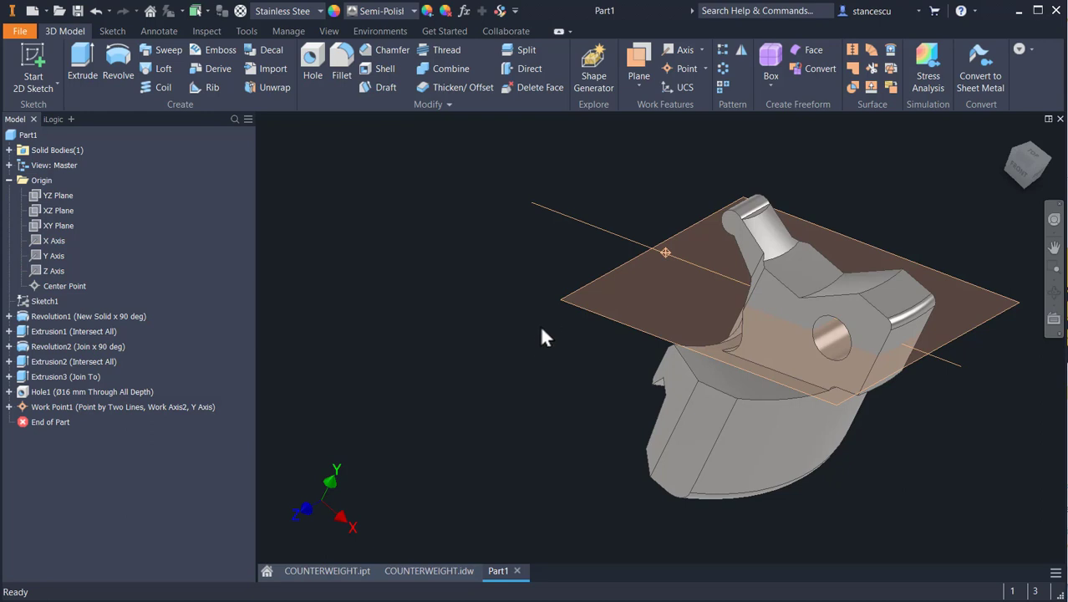
key(Escape)
Hide the inclined work plane in the part model.
right_click(582, 308)
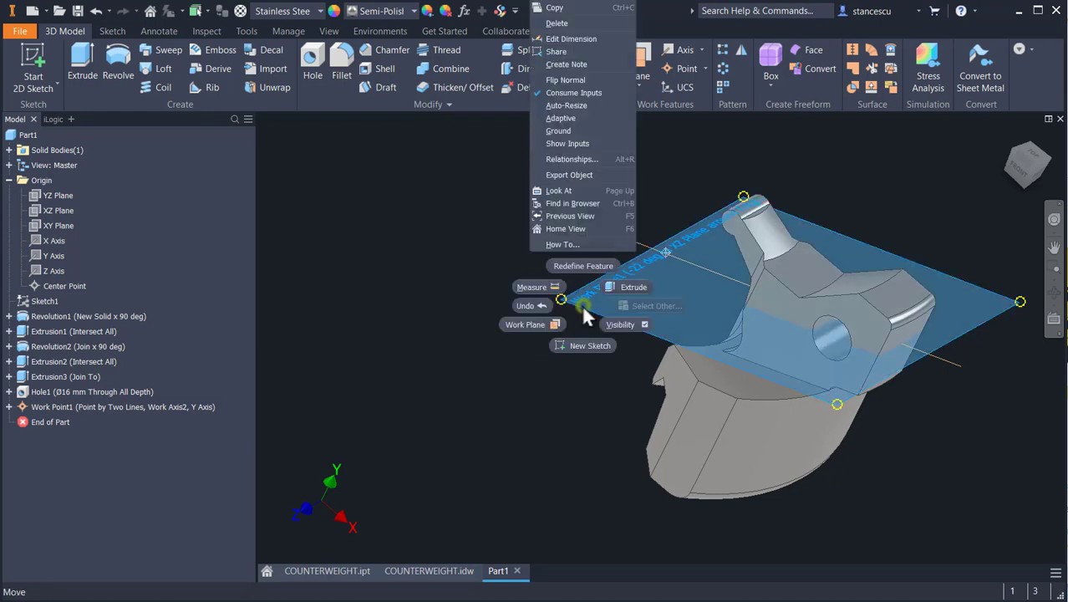
click(615, 323)
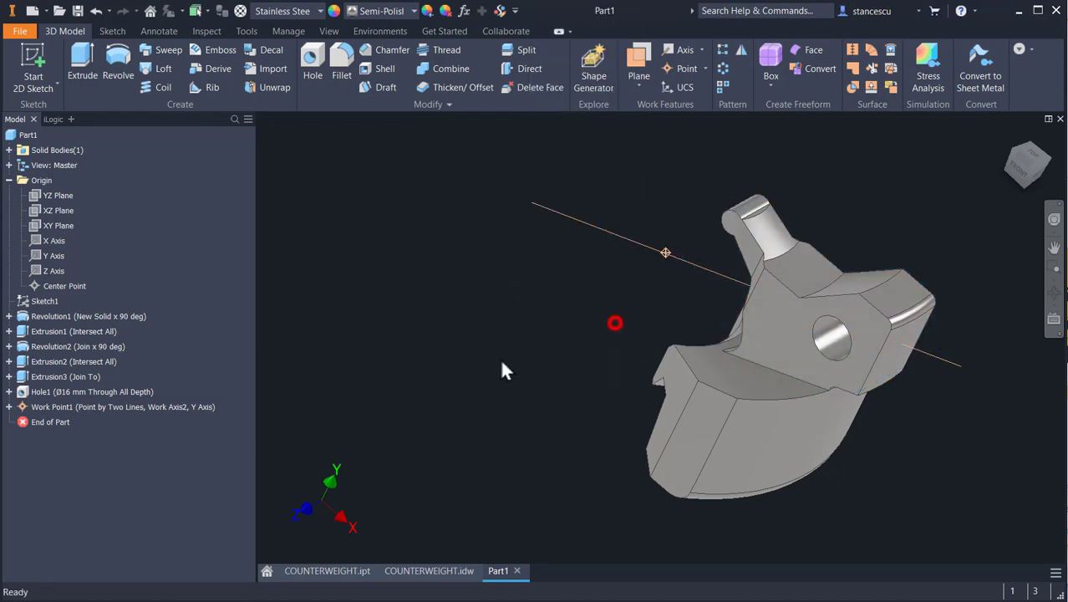
shift+middle_drag(491, 362, 548, 367)
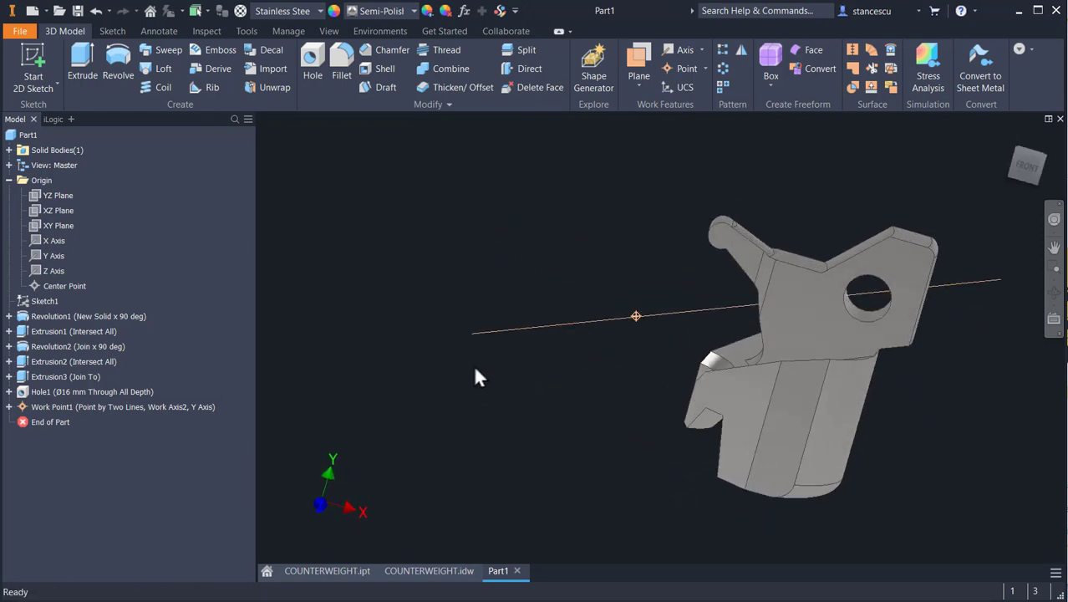
Check the inclined hole in the COUNTERWEIGHT drawing, and in Part1 place a hole on the work point directed along the inclined work axis.
click(432, 570)
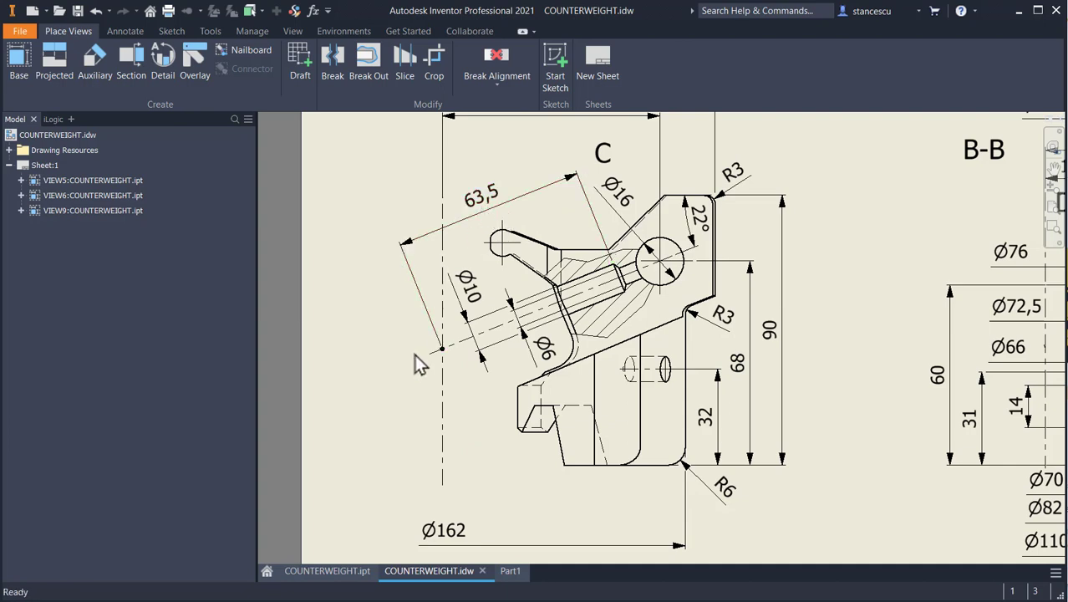
click(505, 571)
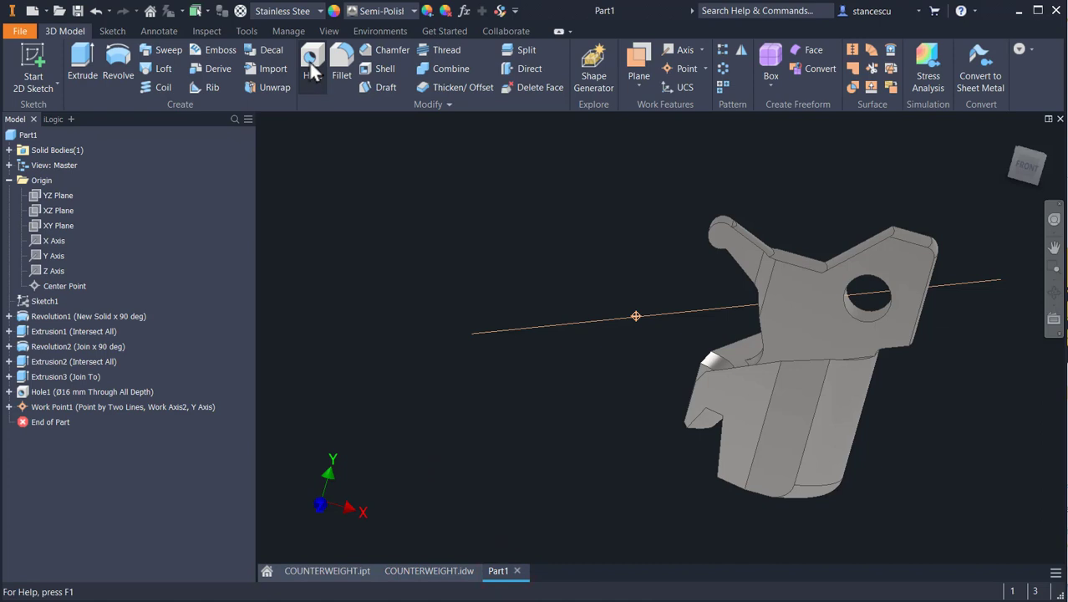
click(310, 62)
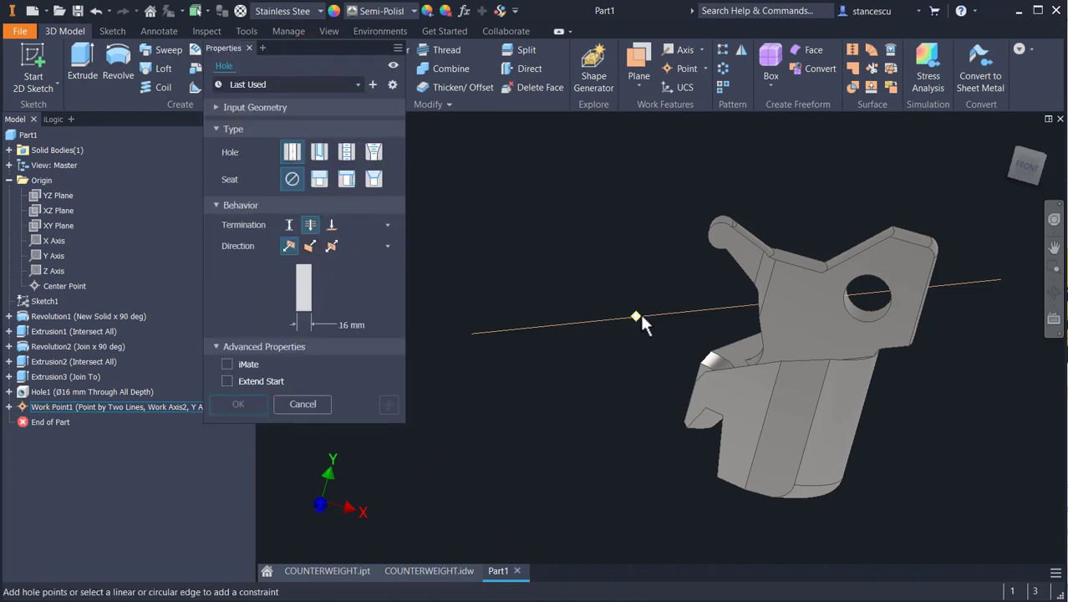
click(637, 316)
click(665, 316)
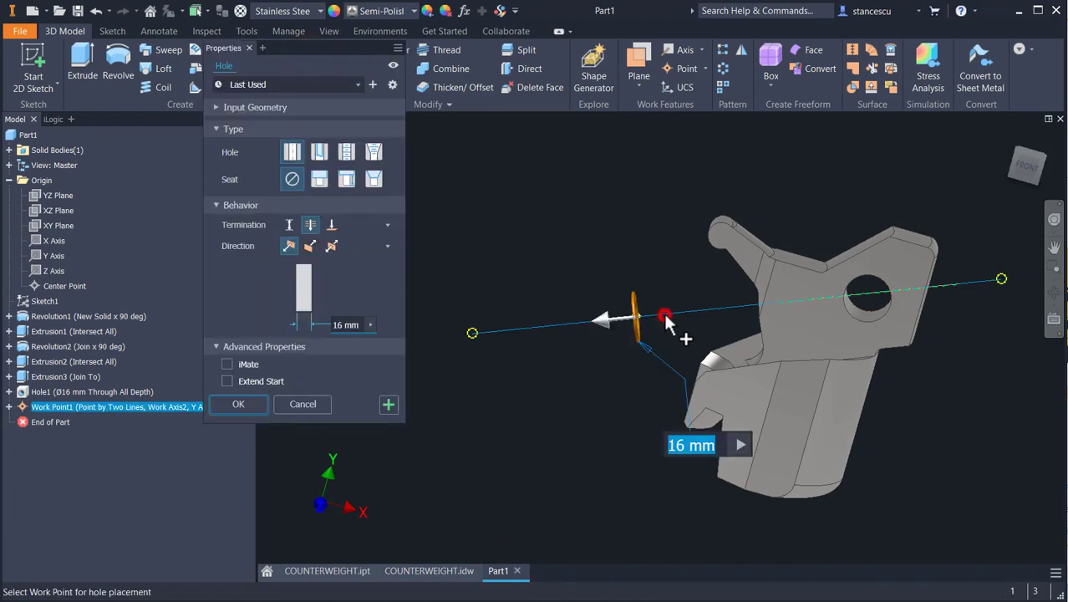
shift+middle_drag(587, 406, 620, 400)
Terminate the inclined hole at the Ø16 hole's cylindrical face, set its diameter to 6 mm and create it.
click(331, 224)
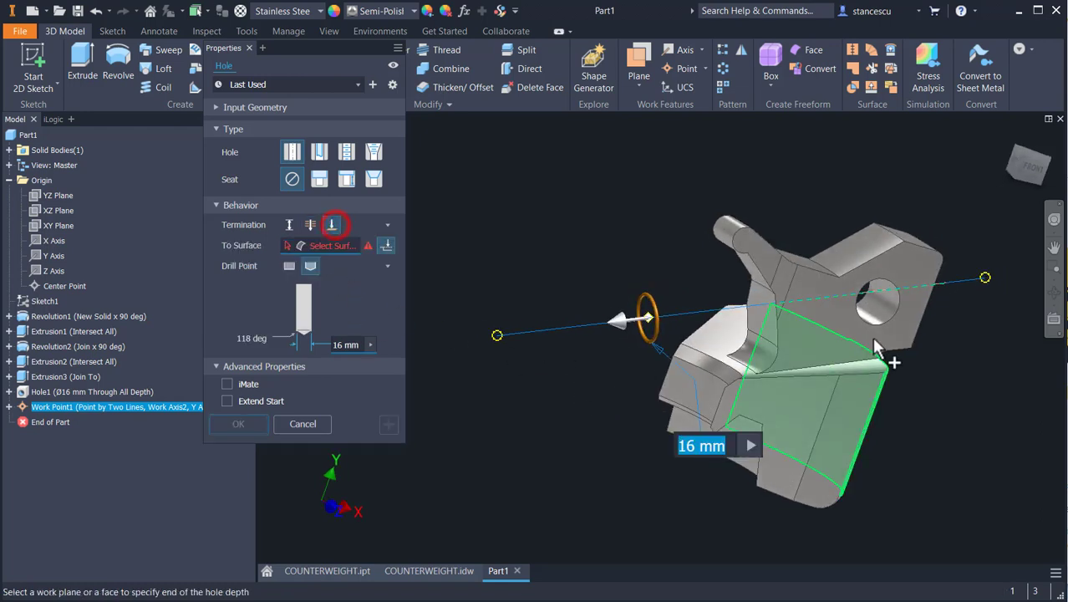
click(886, 303)
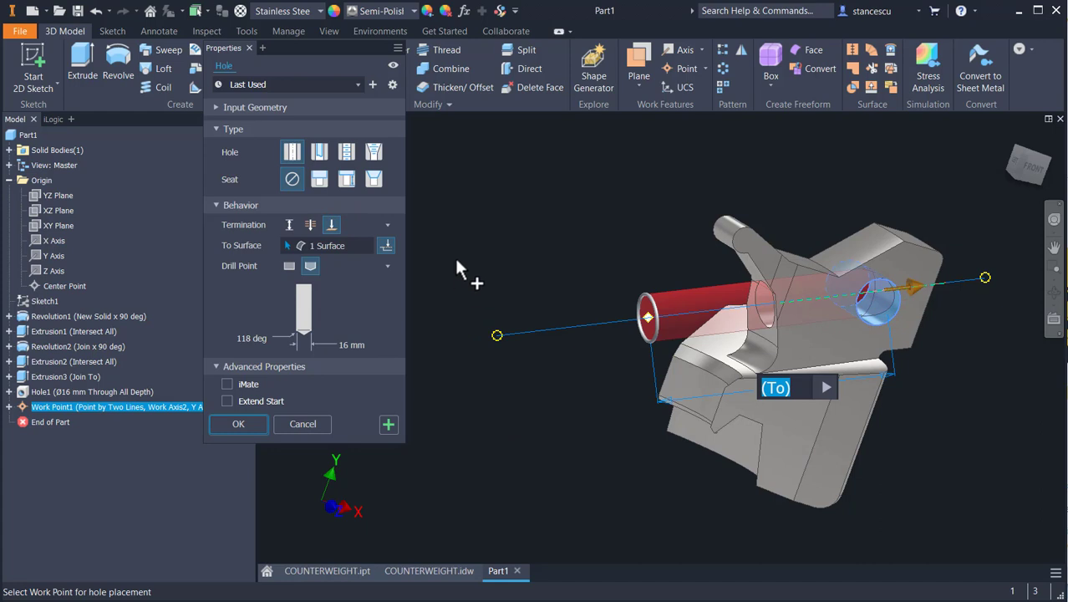
key(Tab)
key(Tab)
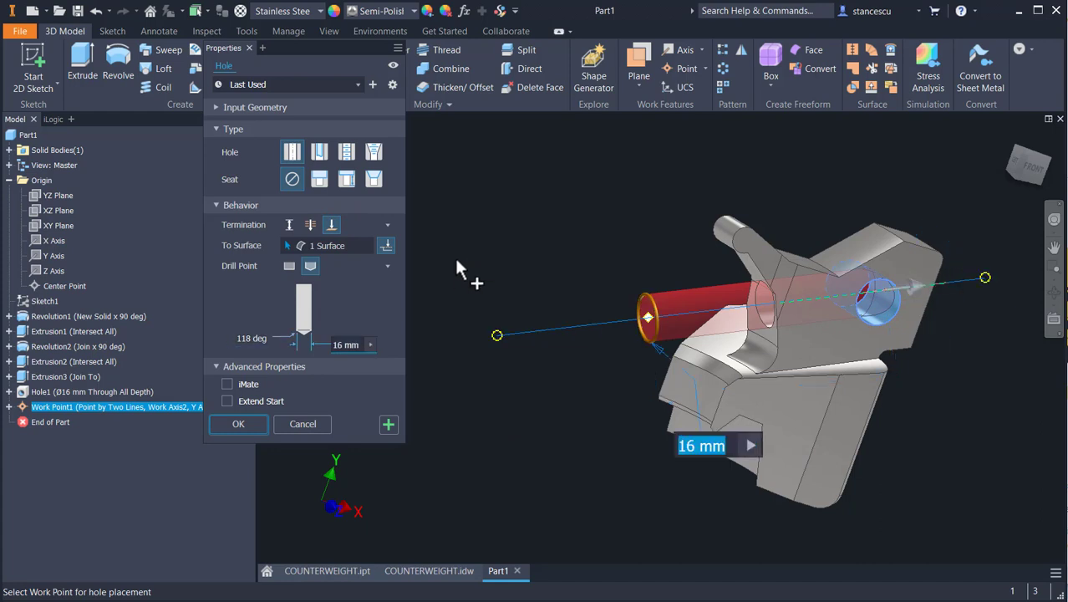
text(6)
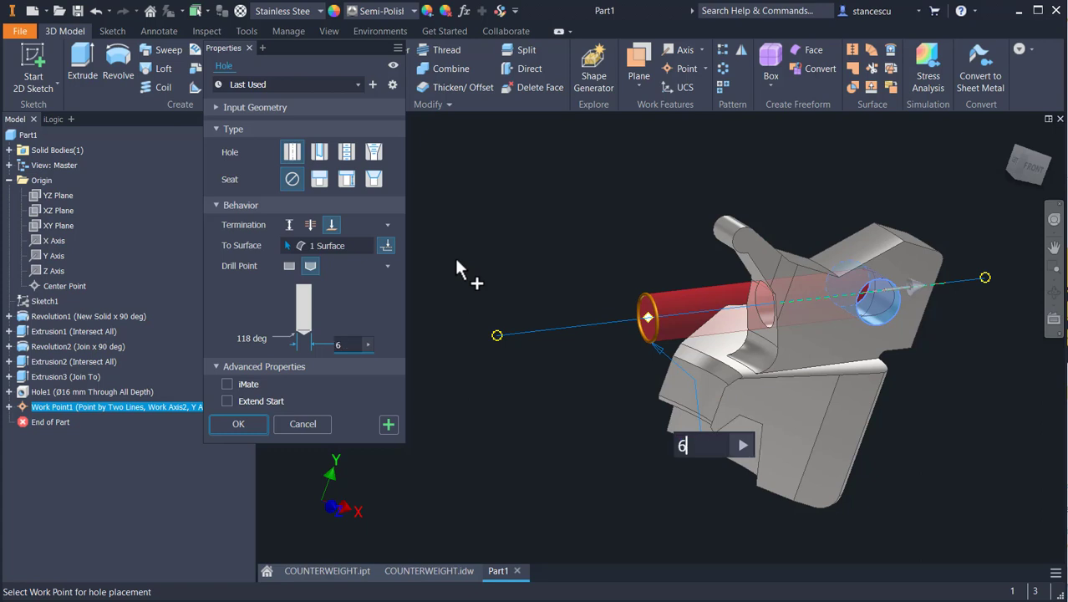
click(239, 424)
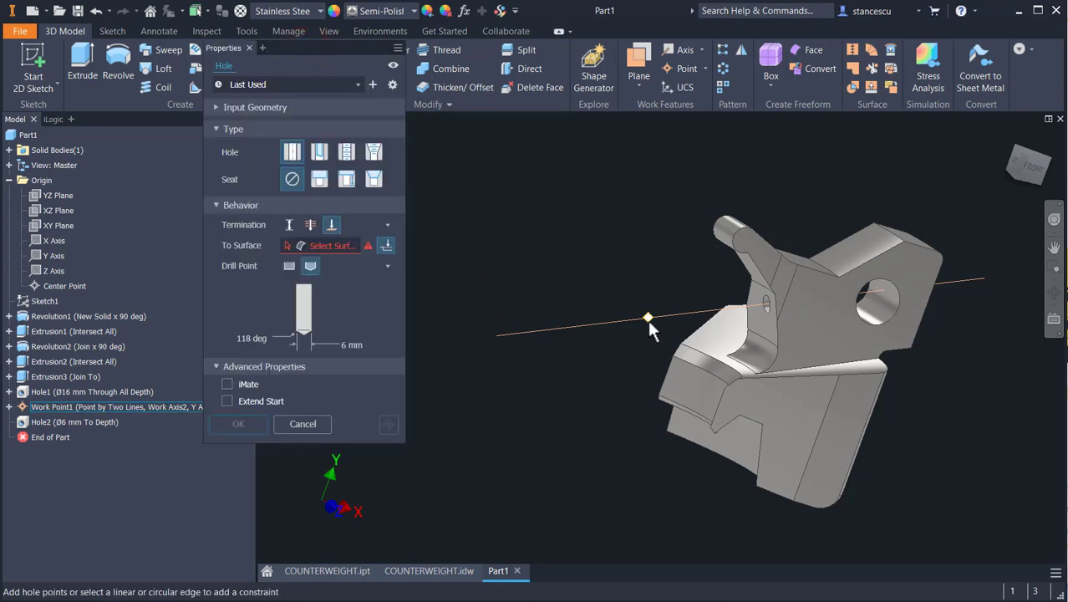
Create a second hole from the same work point along the inclined axis, flipped toward the part, 10 mm in diameter and 63.5 mm deep.
click(647, 318)
click(676, 320)
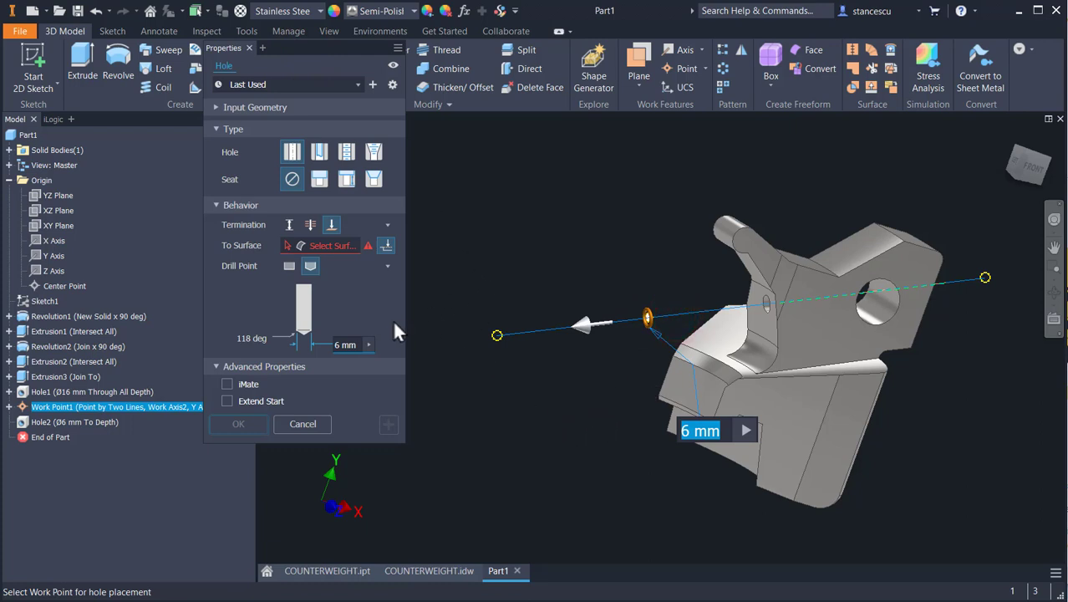
click(288, 225)
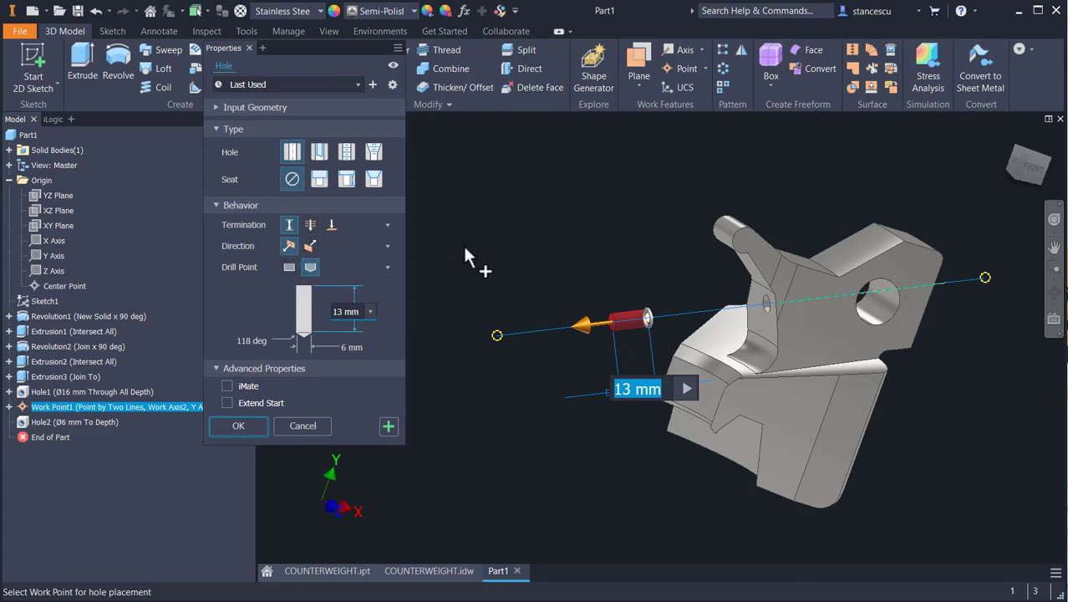
click(310, 245)
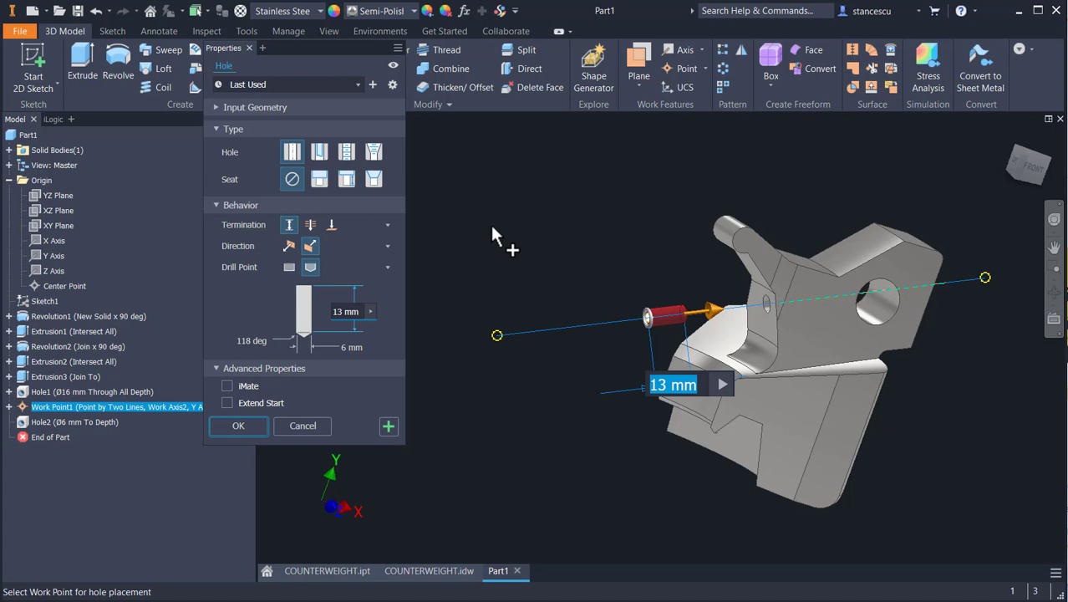
text(63.5)
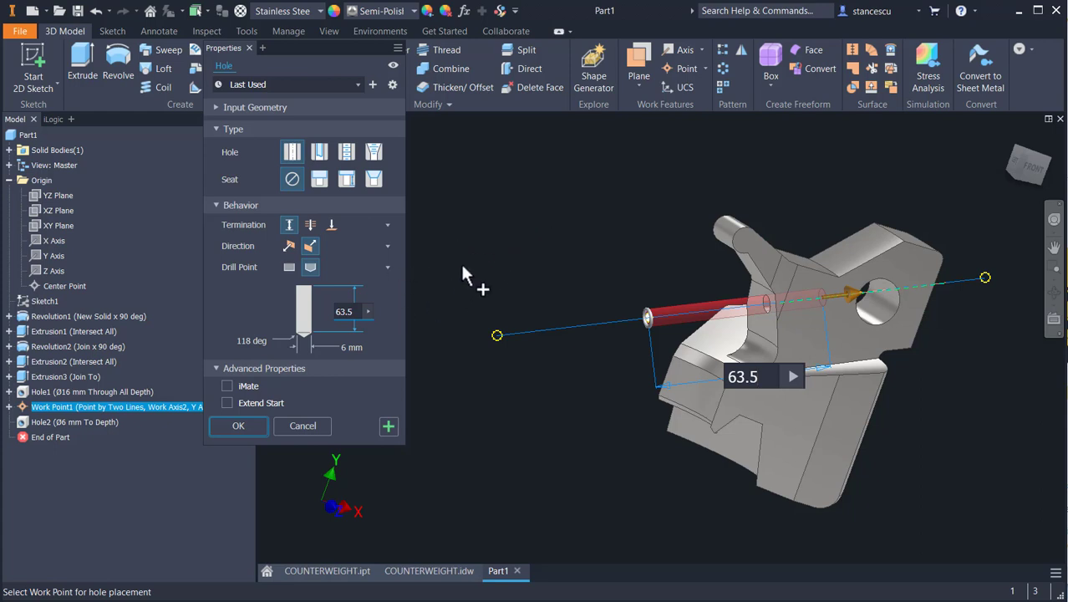
key(Tab)
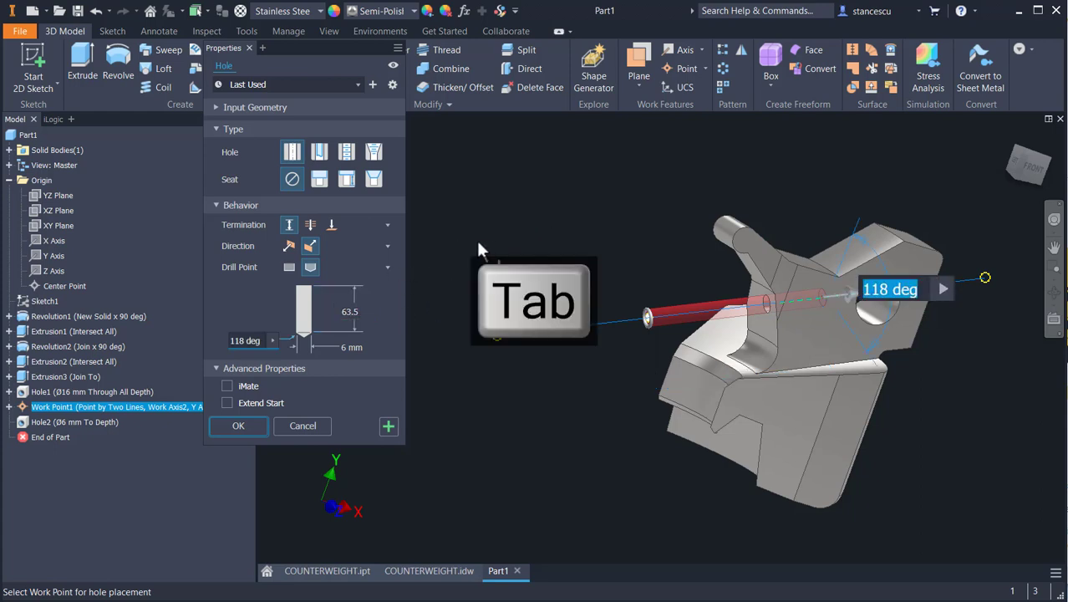
key(Tab)
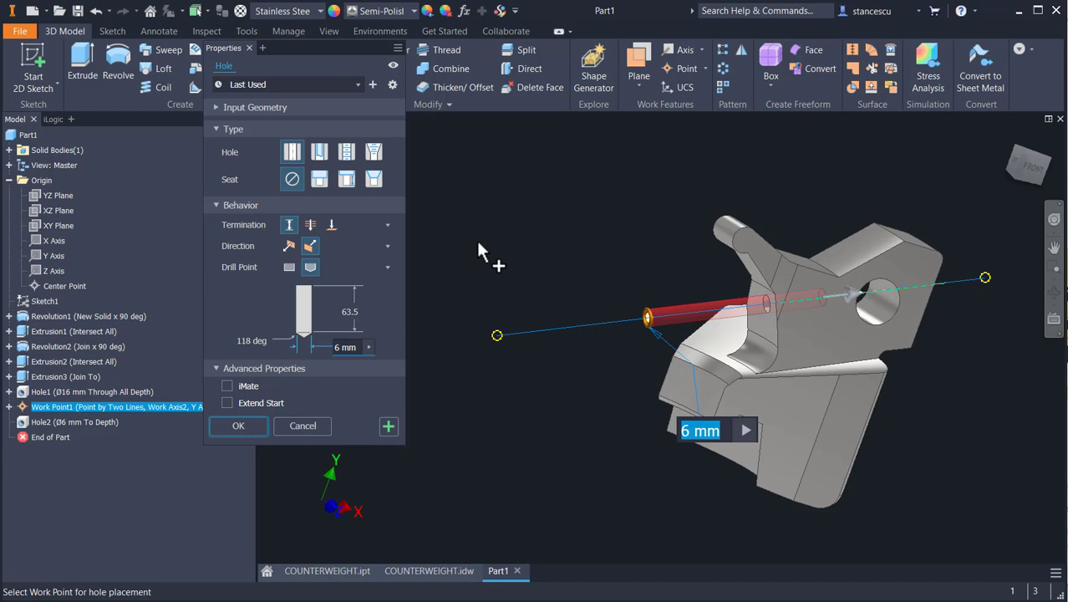
text(10)
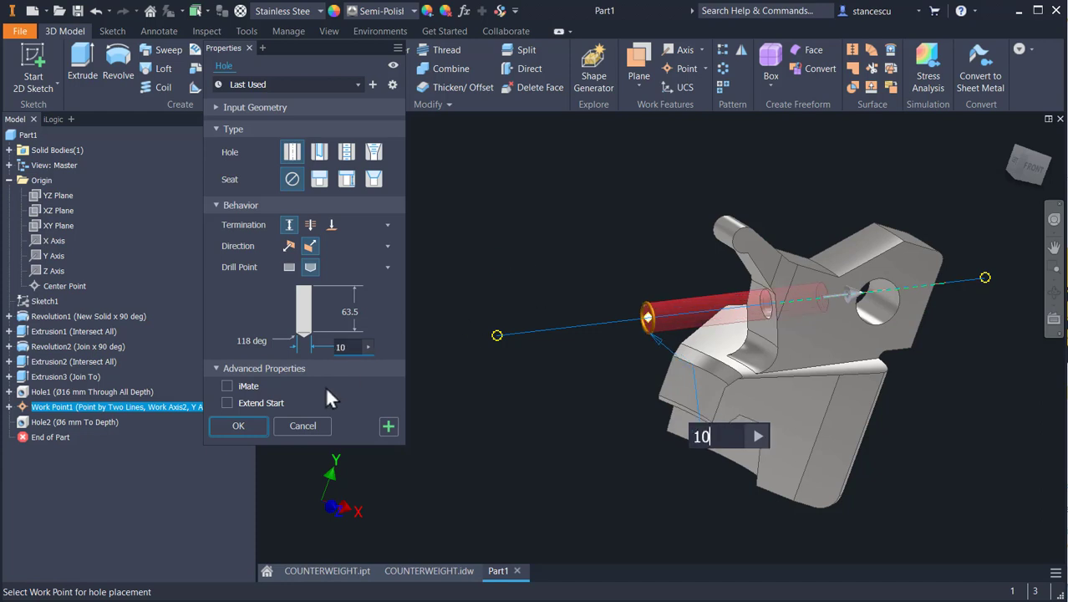
click(262, 427)
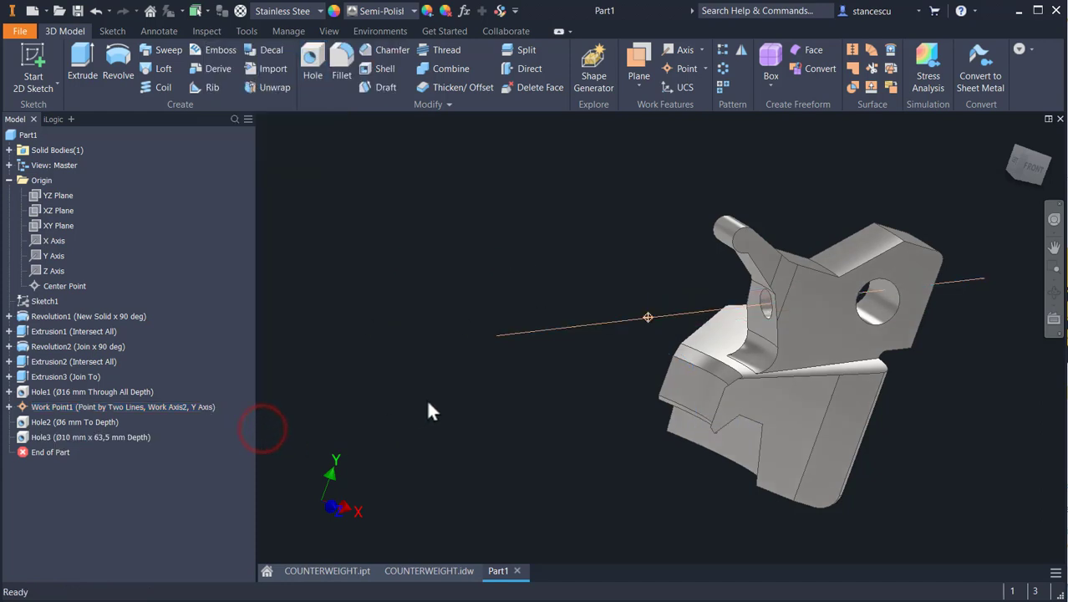
Hide the inclined work axis and the work point.
right_click(595, 324)
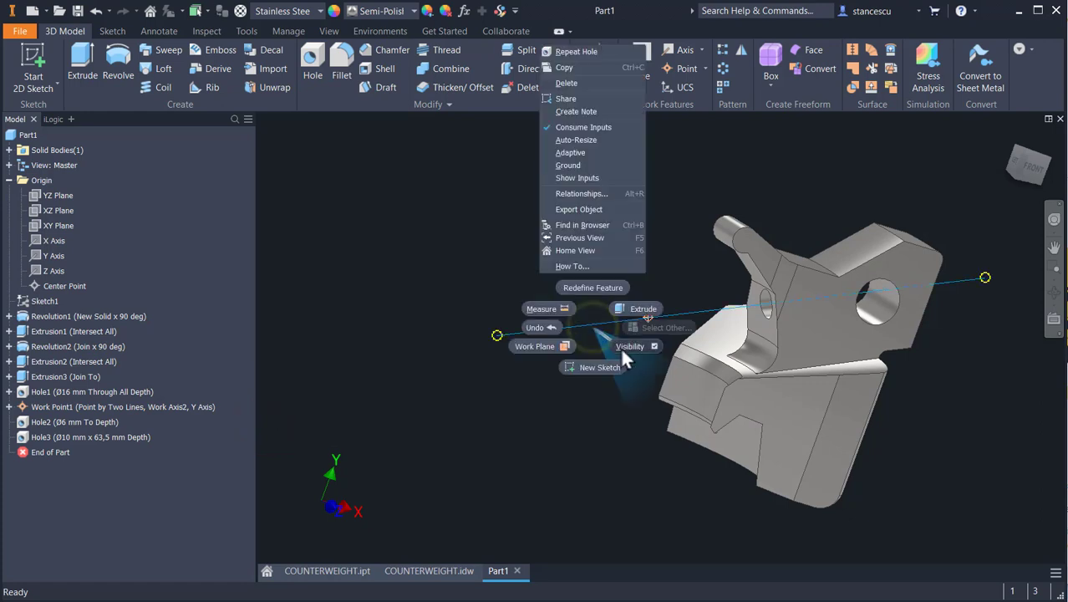
click(622, 347)
click(647, 317)
right_click(646, 319)
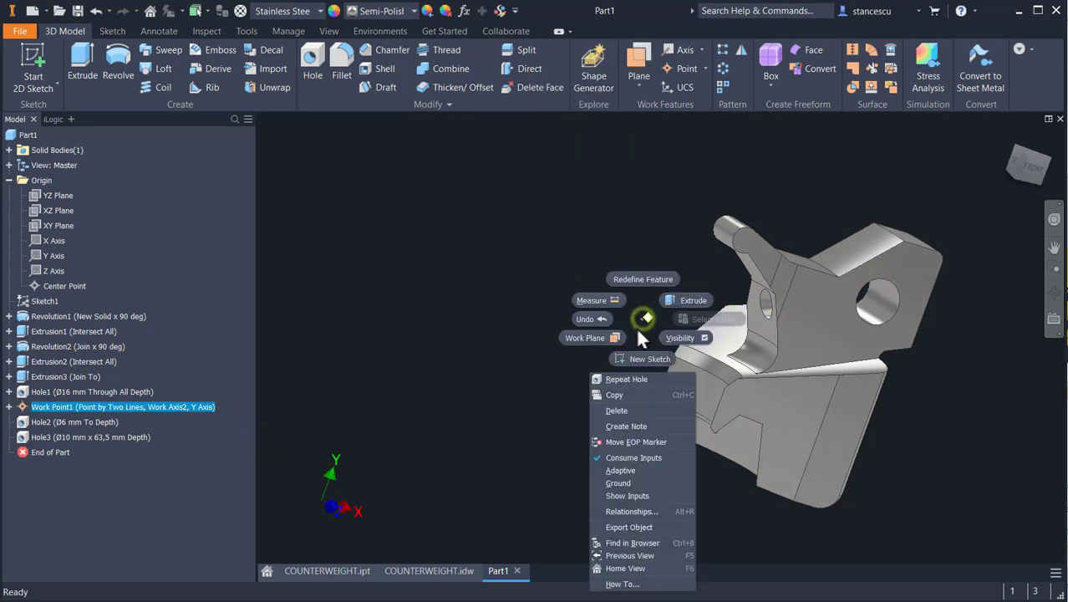
click(669, 336)
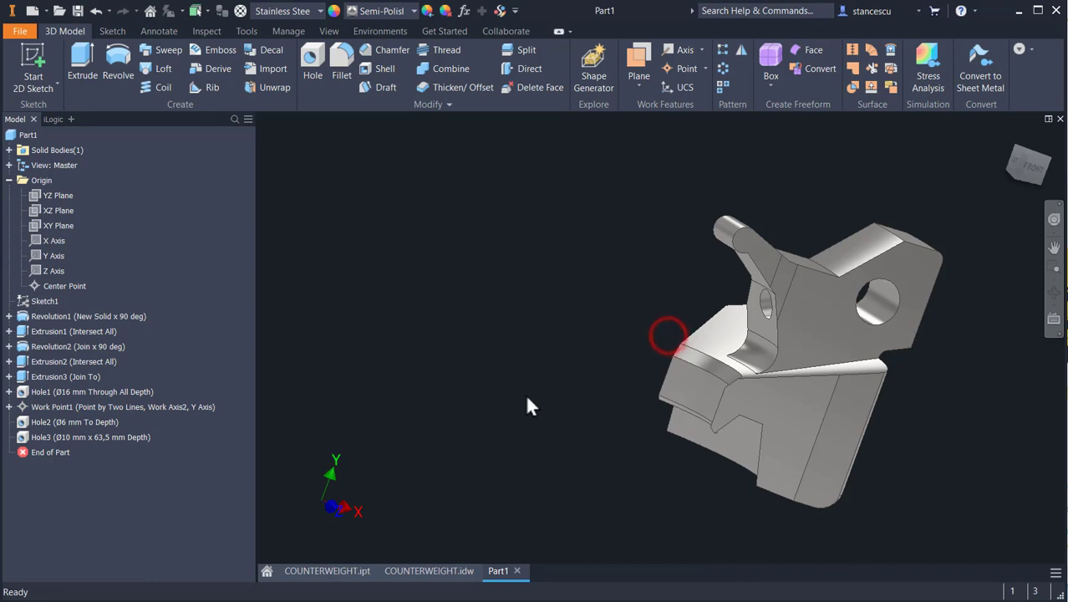
Examine the stepped inclined hole and the surrounding arm faces from several sides.
key(F6)
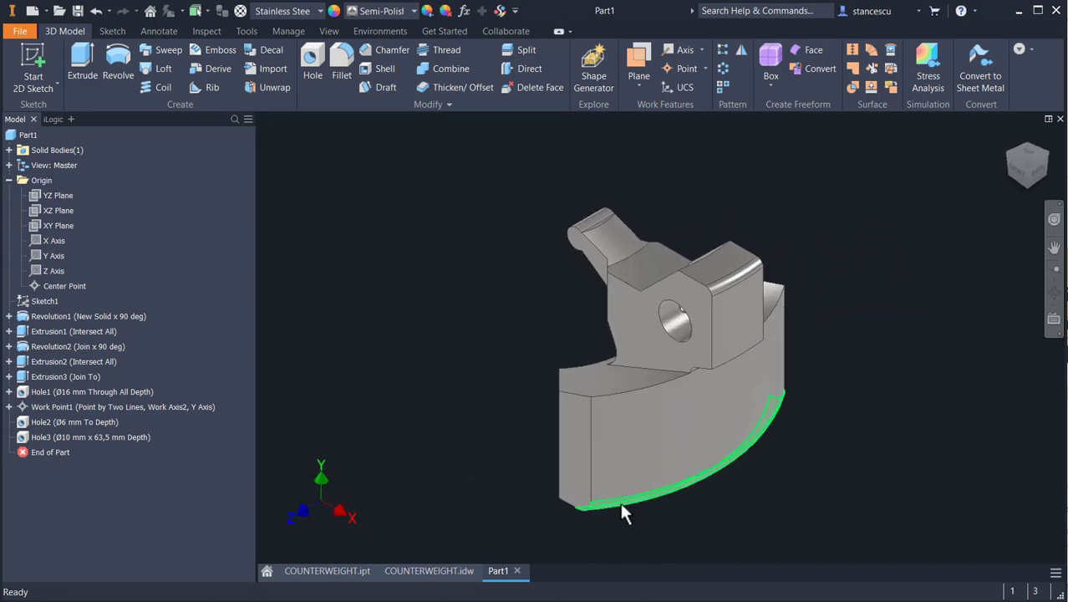
shift+middle_drag(491, 493, 693, 436)
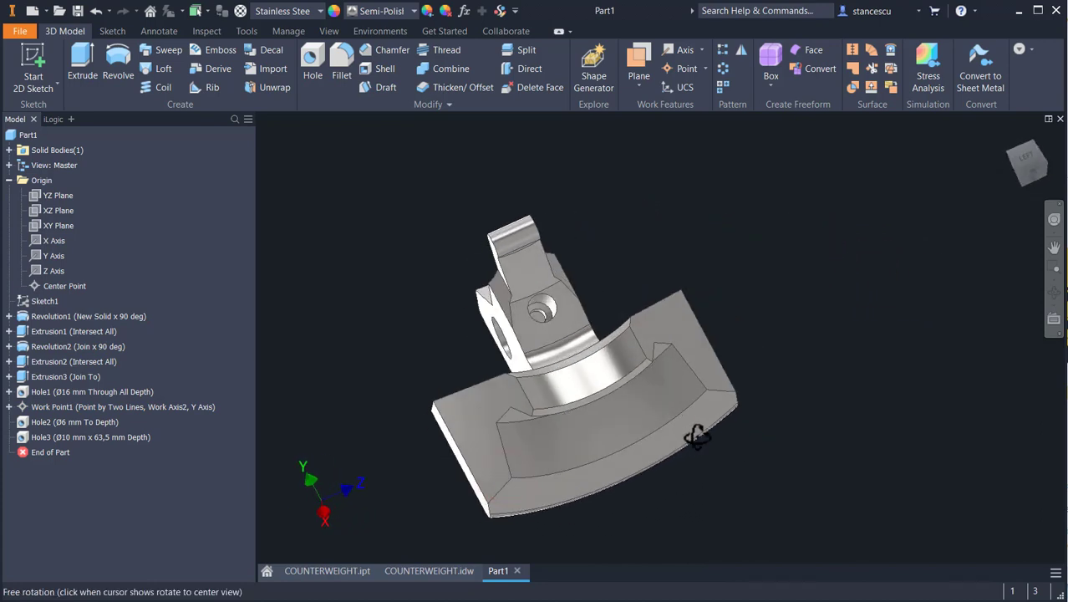
scroll(566, 318, up, 6)
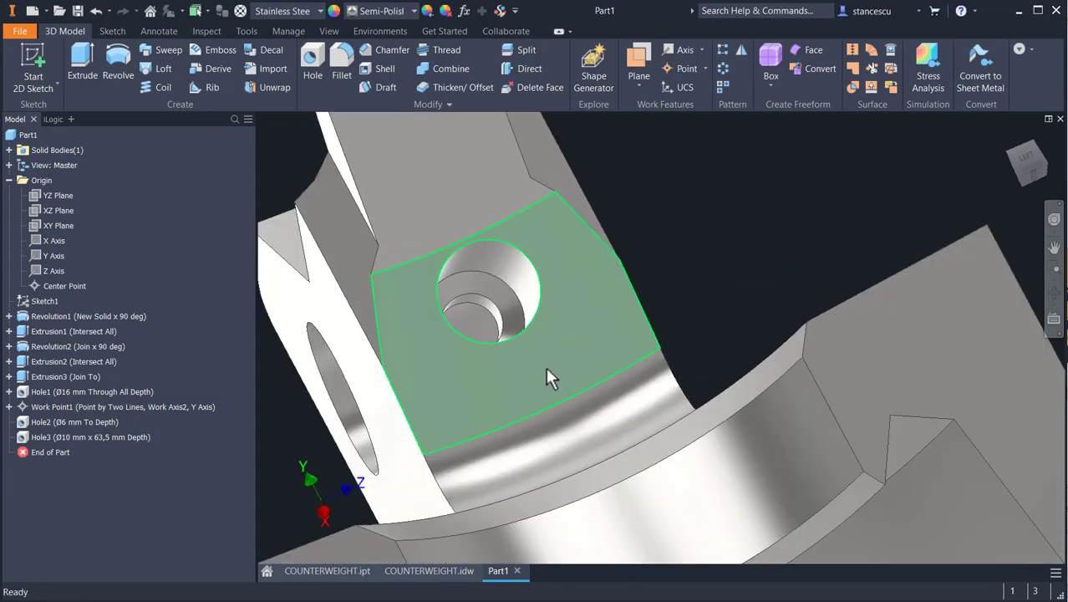
shift+middle_drag(546, 369, 551, 515)
middle_drag(817, 375, 605, 514)
scroll(673, 449, down, 3)
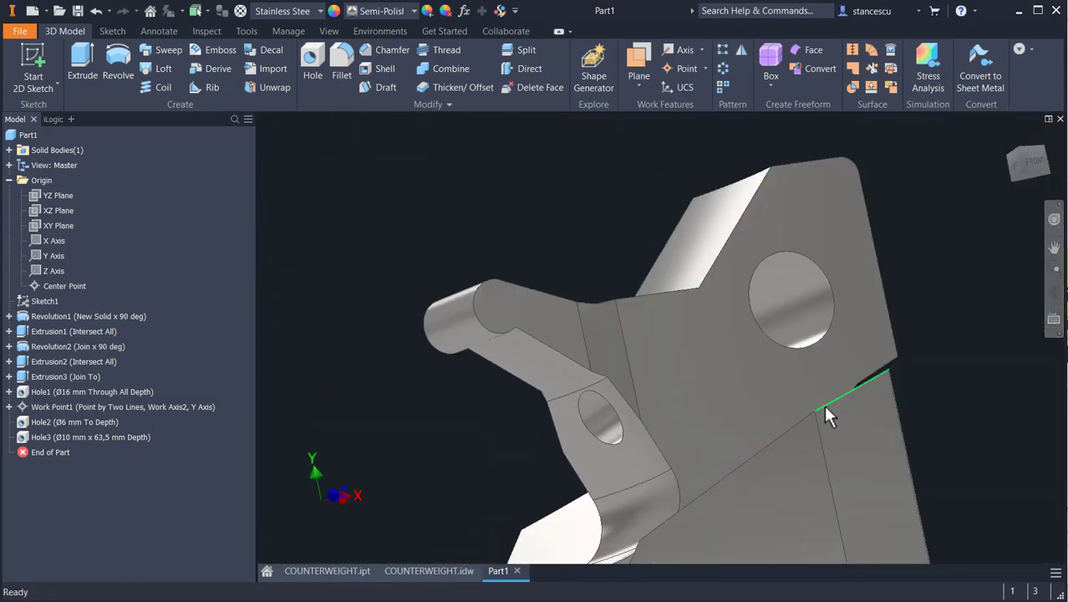
shift+middle_drag(825, 410, 777, 414)
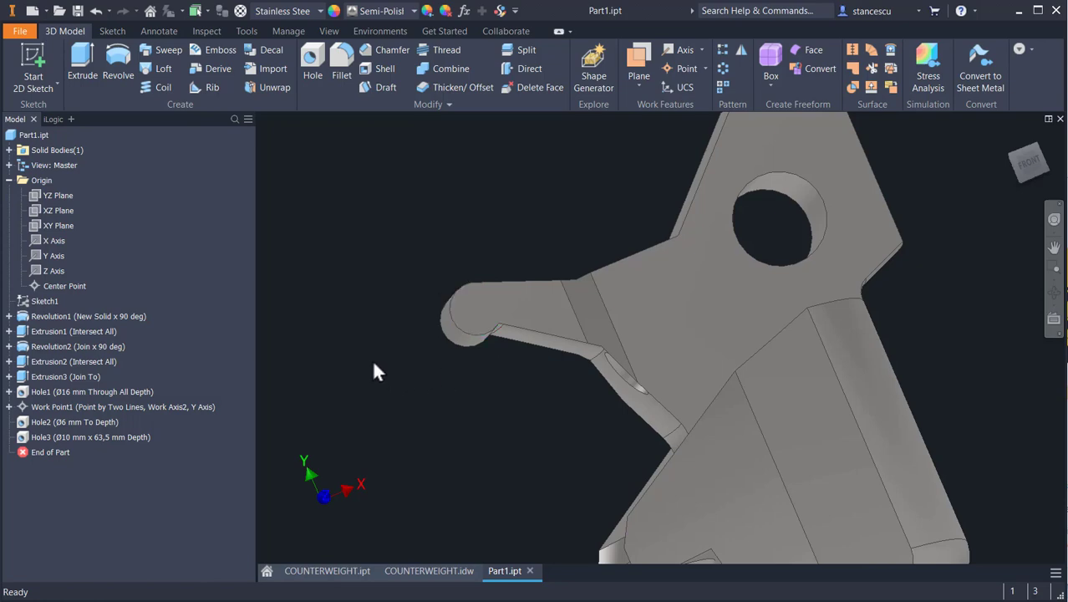
Check the arm tip at detail D in the drawing's section B-B, and open Sketch4 of Extrusion3 in Part1.ipt for editing.
click(432, 573)
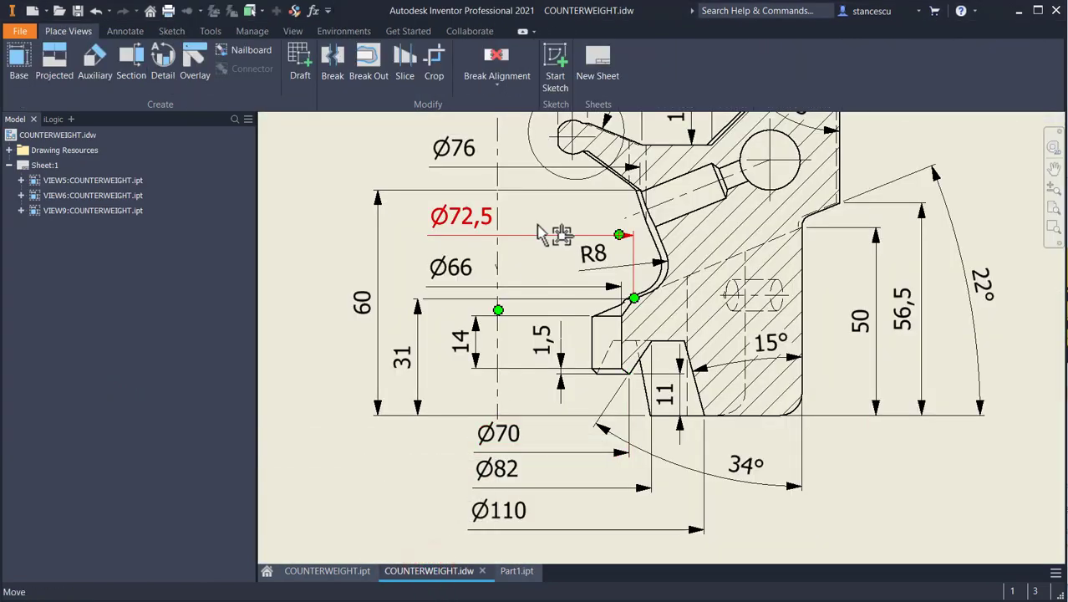
middle_drag(544, 213, 562, 341)
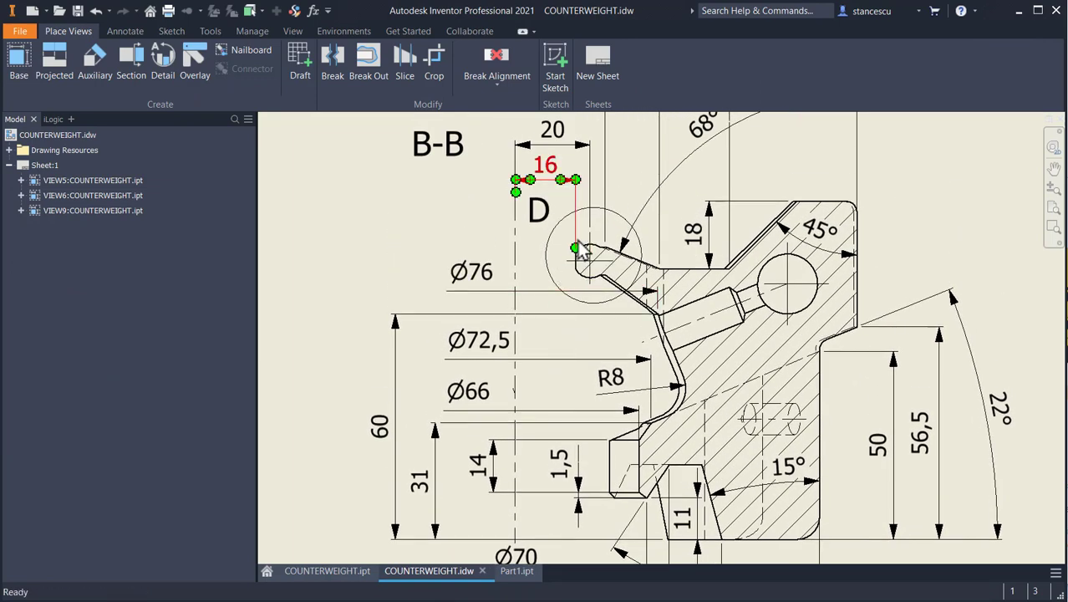
scroll(582, 278, up, 2)
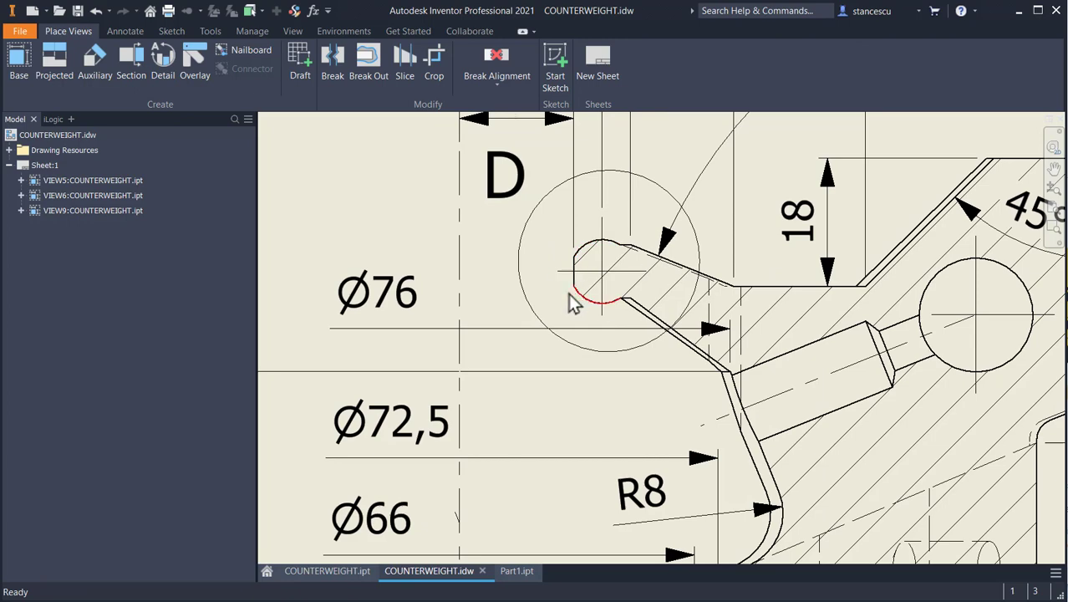
scroll(572, 303, down, 2)
middle_drag(556, 357, 553, 266)
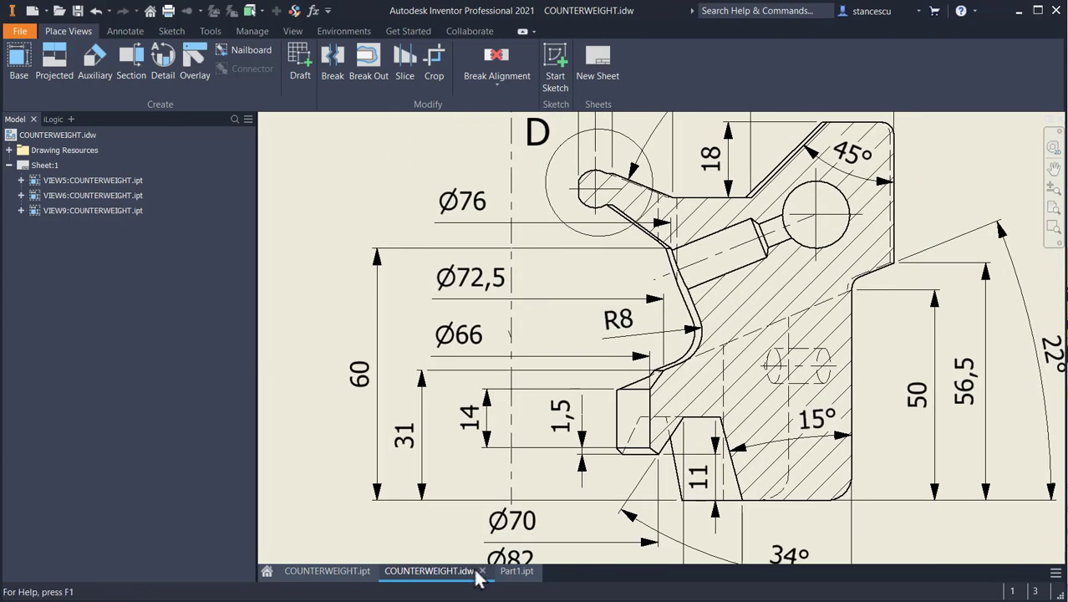
click(516, 572)
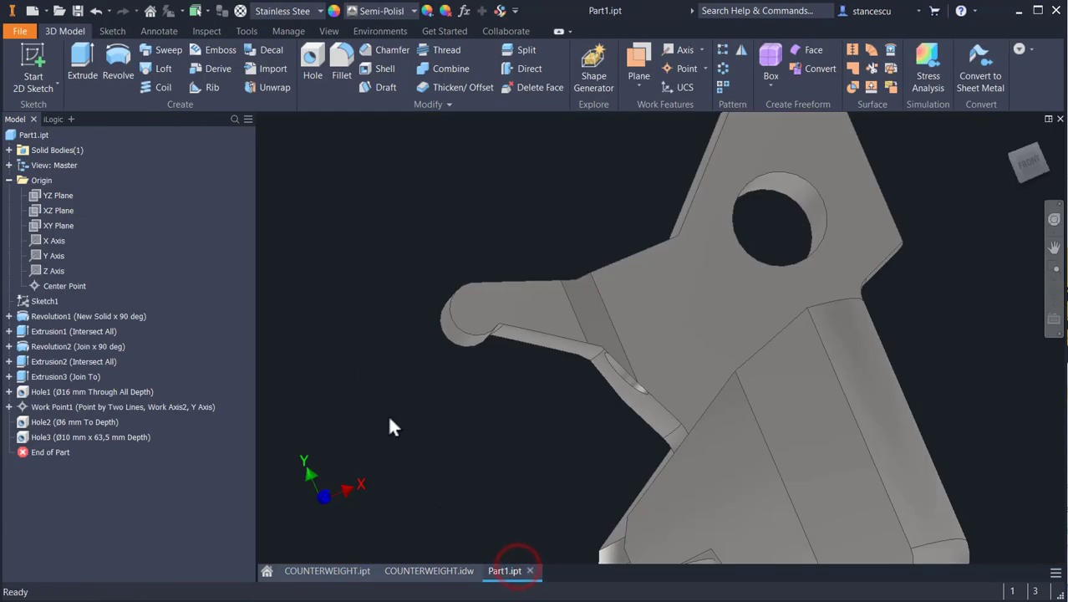
click(9, 376)
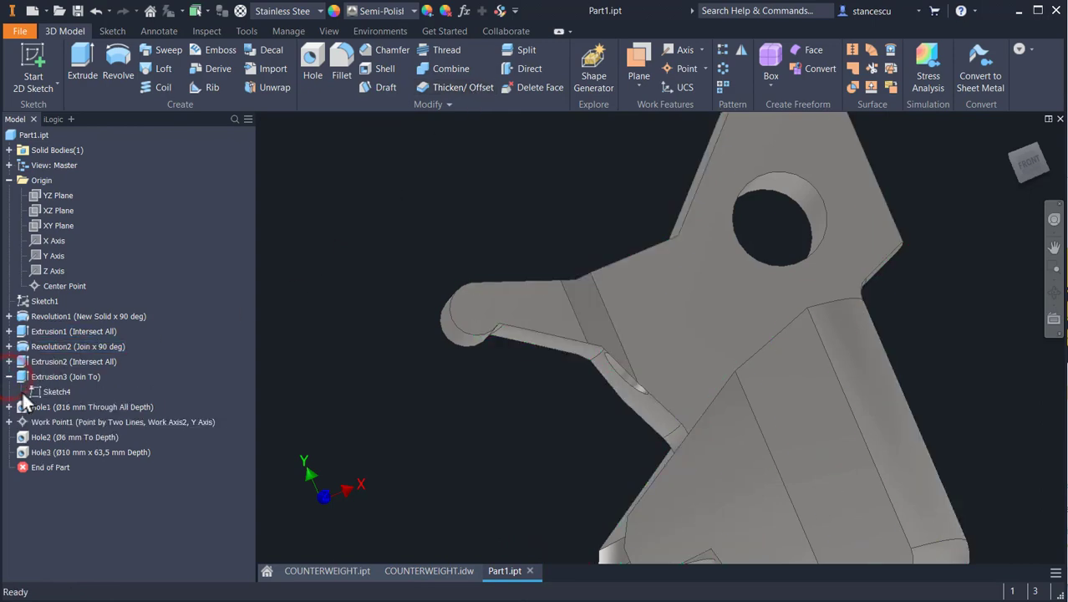
double_click(38, 395)
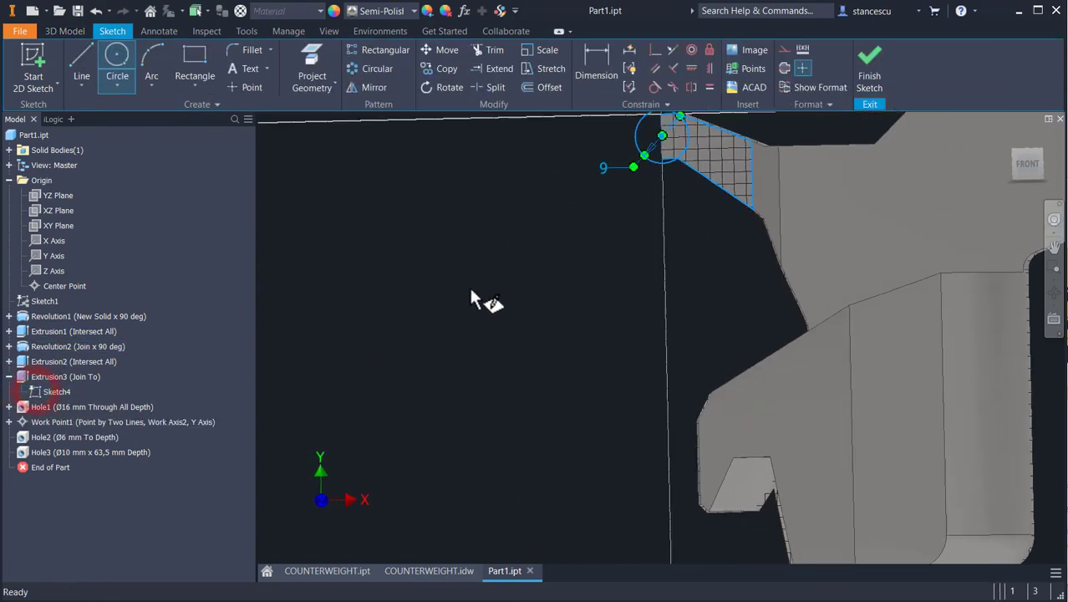
Draw a vertical line about 5 mm long across the outer side of the arm tip's 9 mm circle, and dimension it 16 mm from the vertical axis.
click(84, 69)
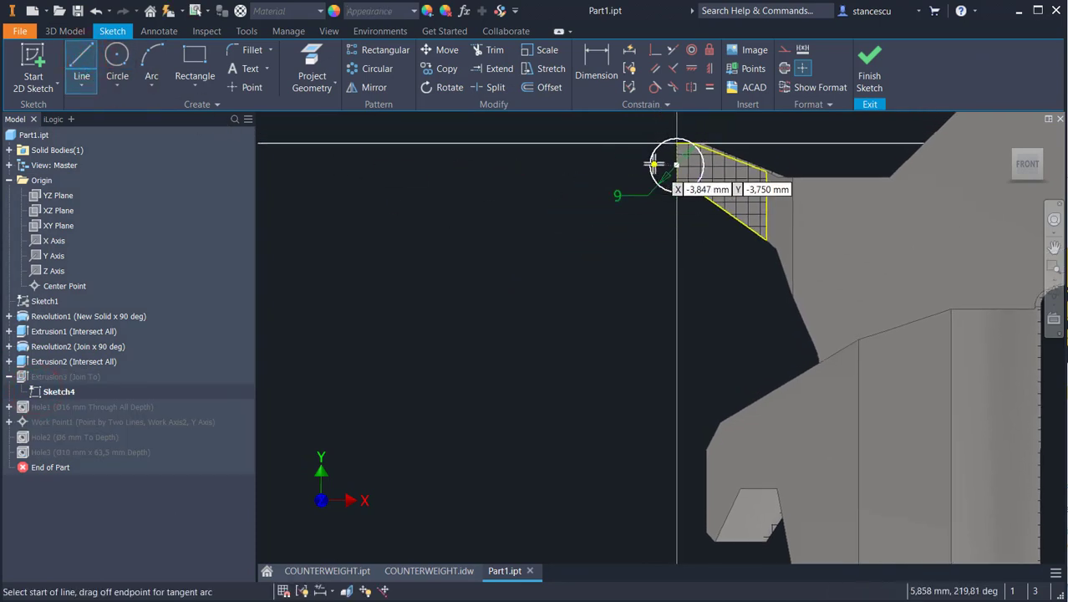
click(654, 148)
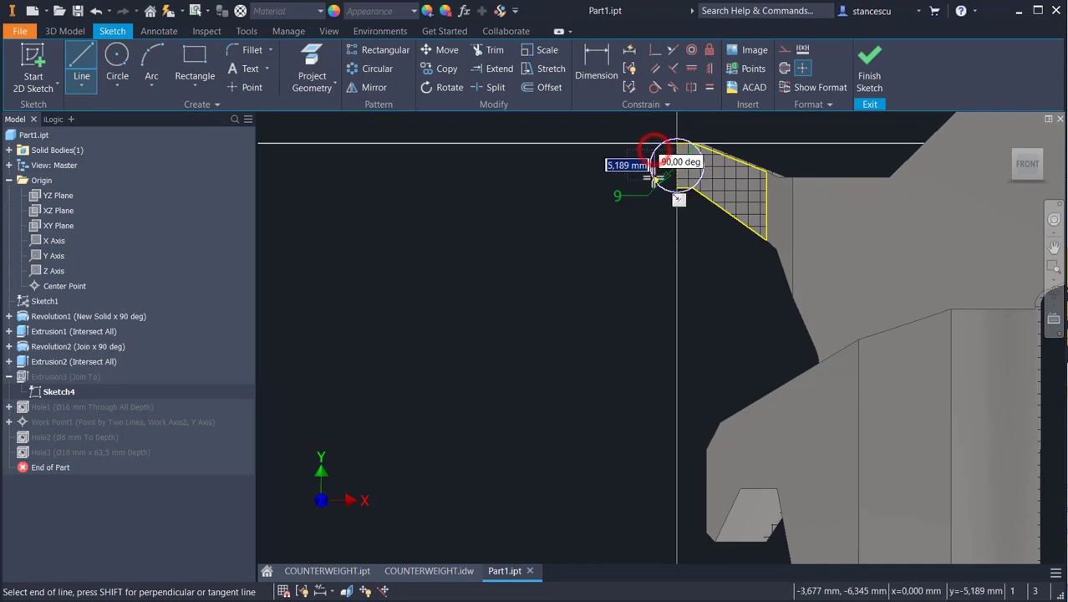
click(655, 180)
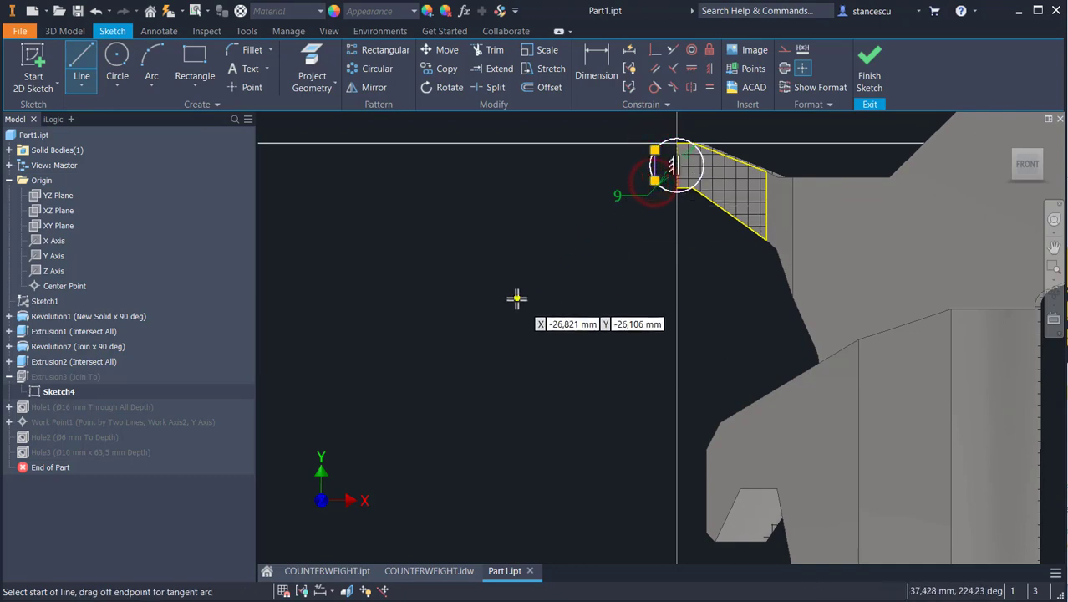
click(593, 73)
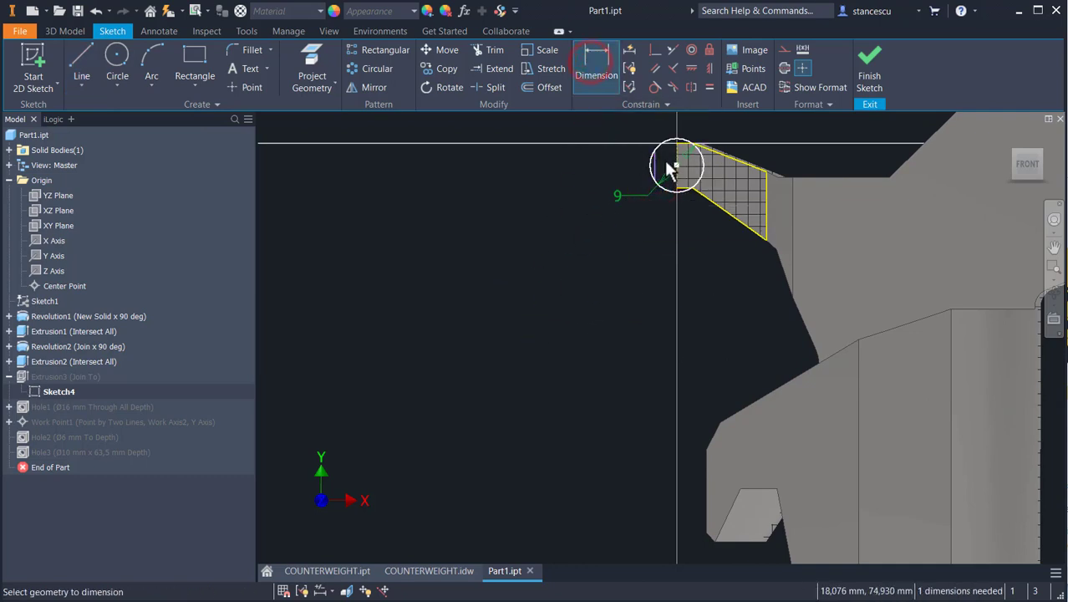
click(655, 164)
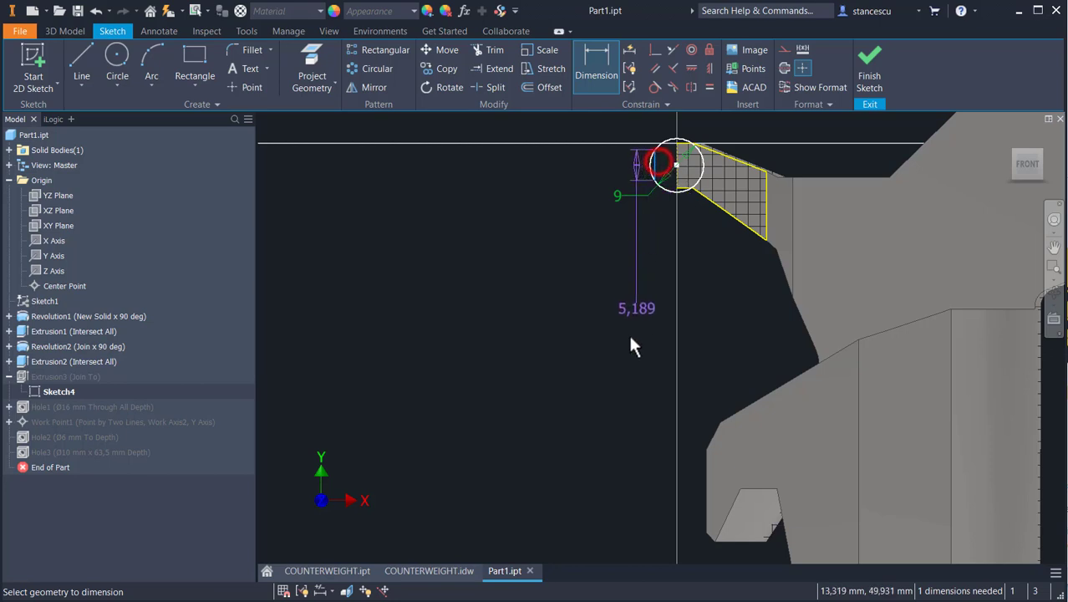
middle_drag(631, 335, 611, 364)
click(562, 492)
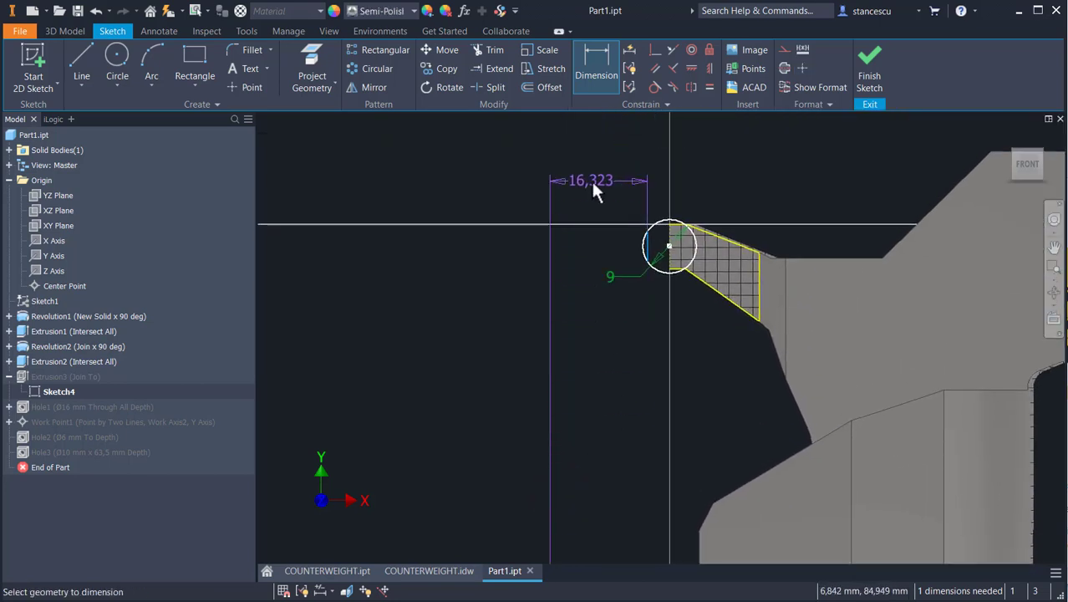
click(591, 179)
text(16)
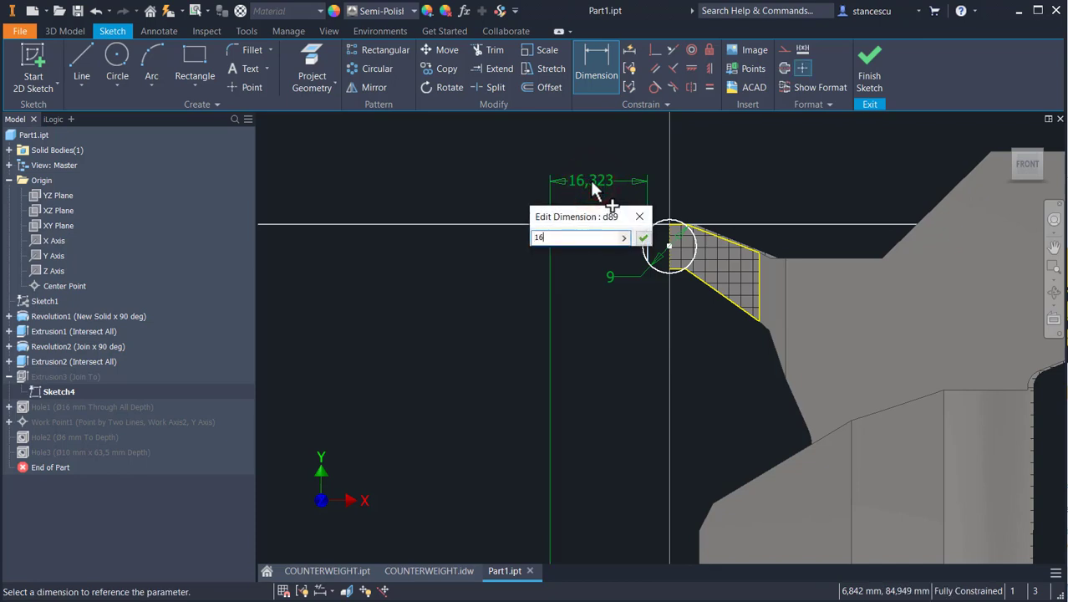
key(Return)
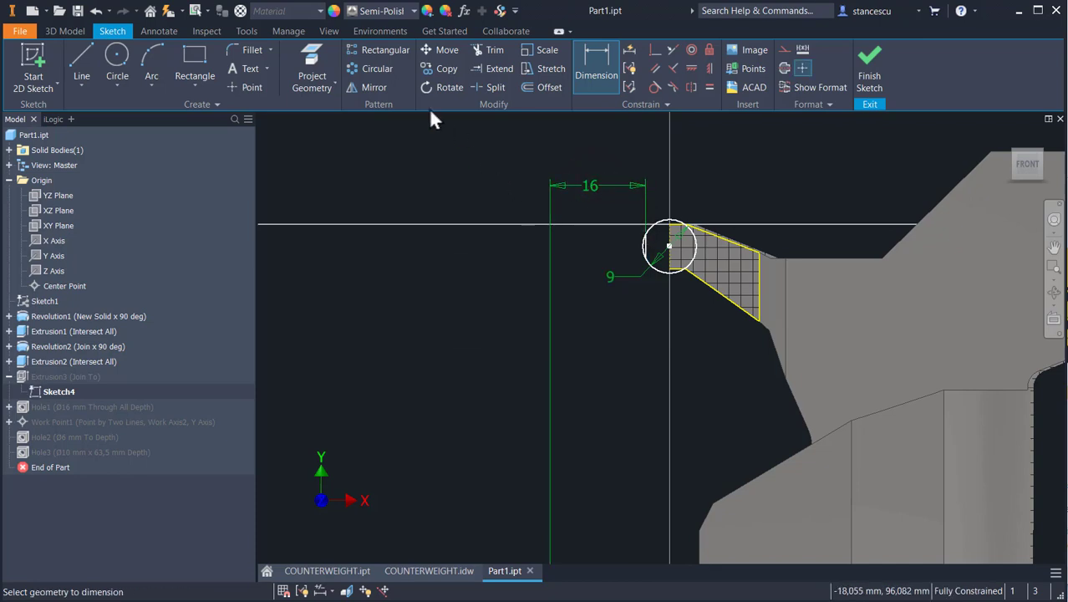
Trim the circle's arc outside the vertical line and finish the sketch to flatten the arm tip.
click(494, 49)
click(641, 245)
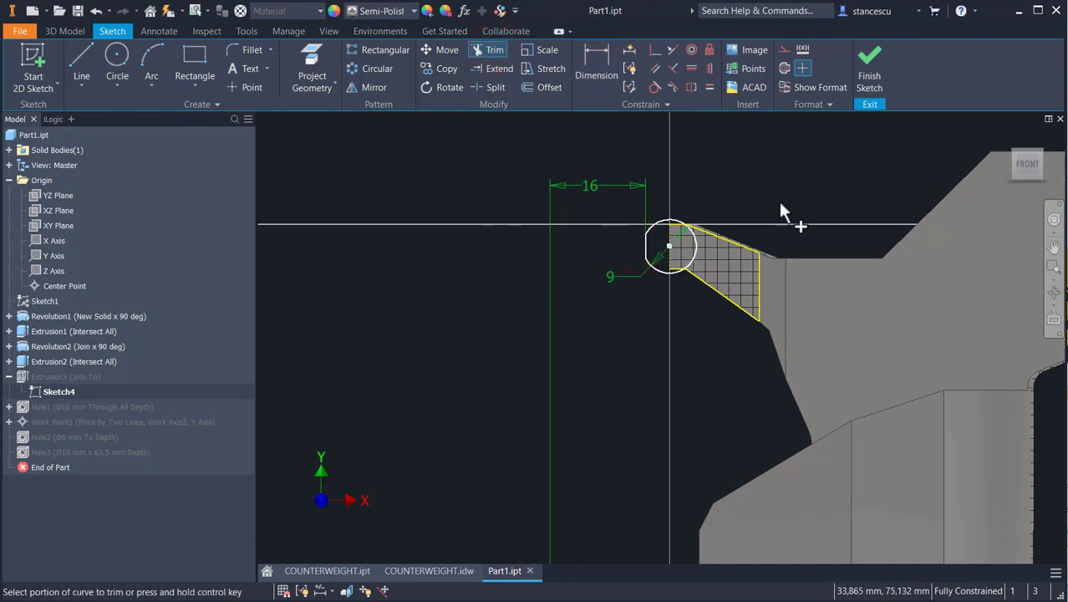
click(874, 55)
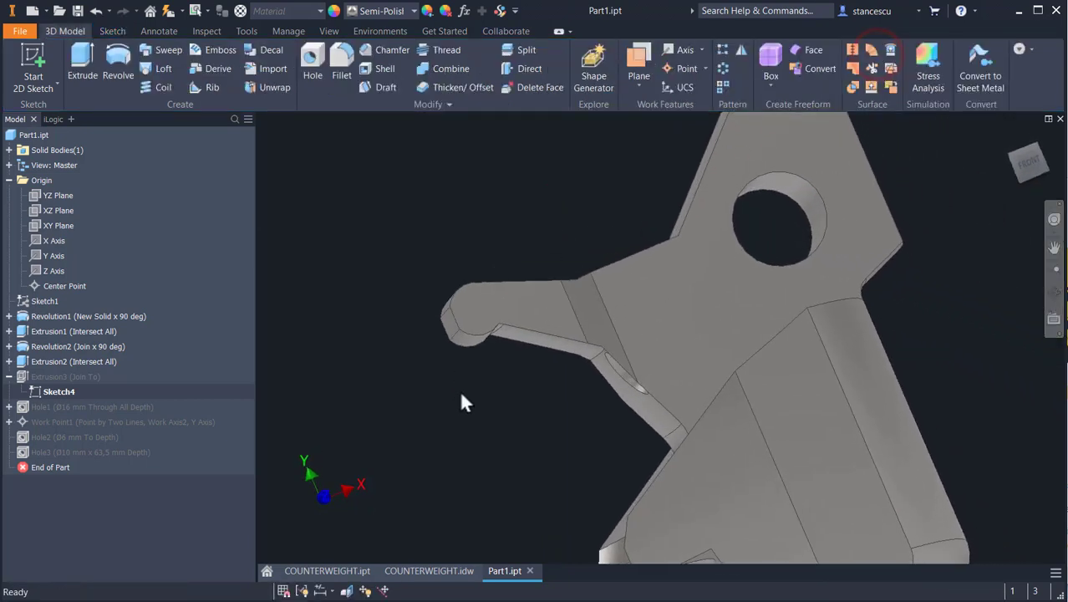
Examine the flattened arm tip and the inclined hole, and compare the part with the section view in COUNTERWEIGHT.idw.
scroll(435, 311, down, 3)
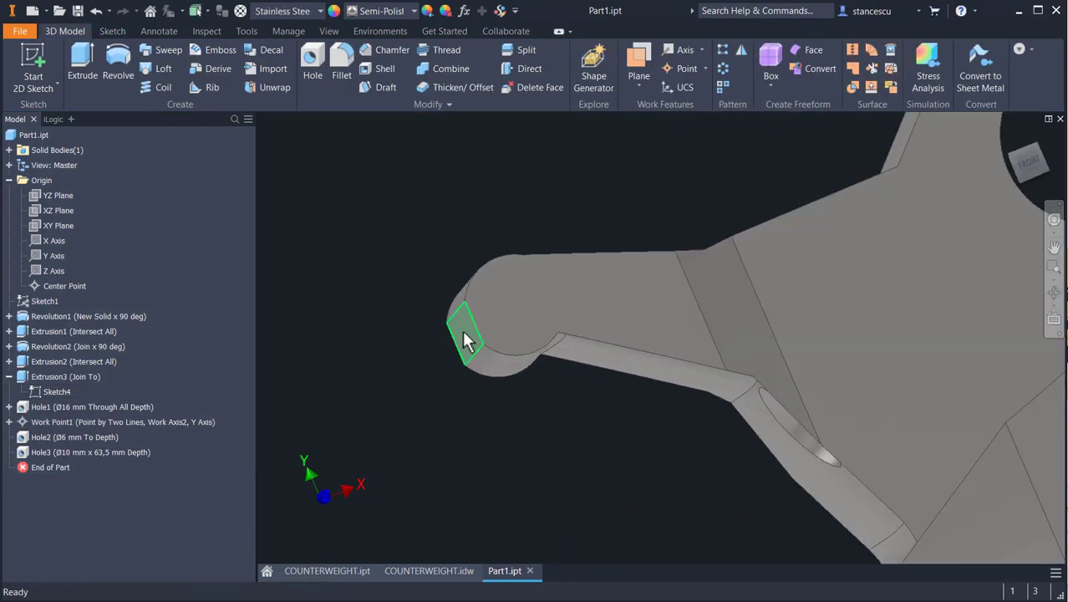
shift+middle_drag(464, 340, 460, 310)
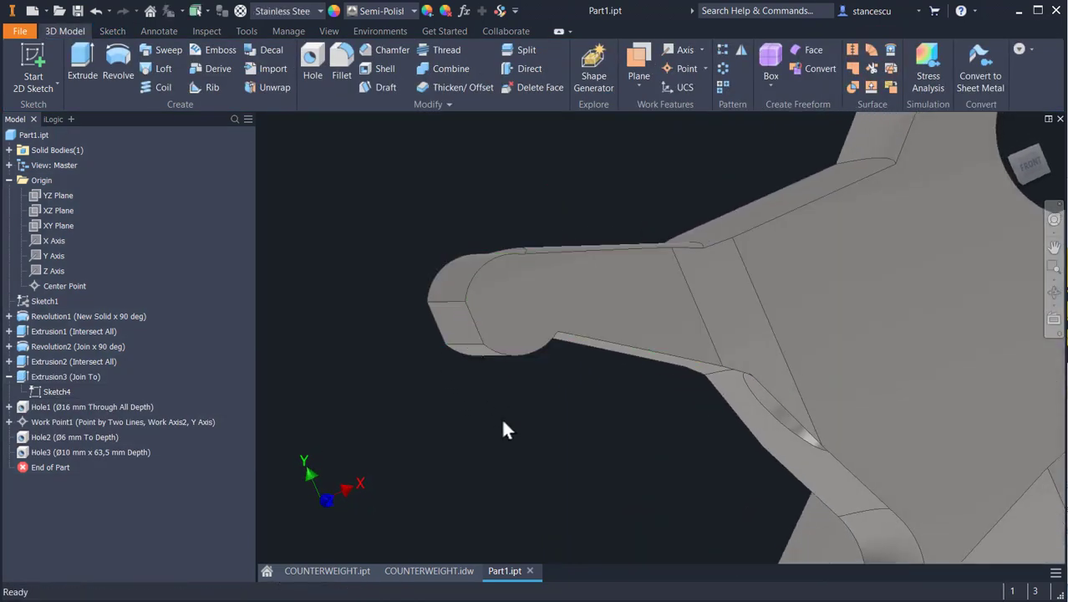
shift+middle_drag(589, 406, 639, 359)
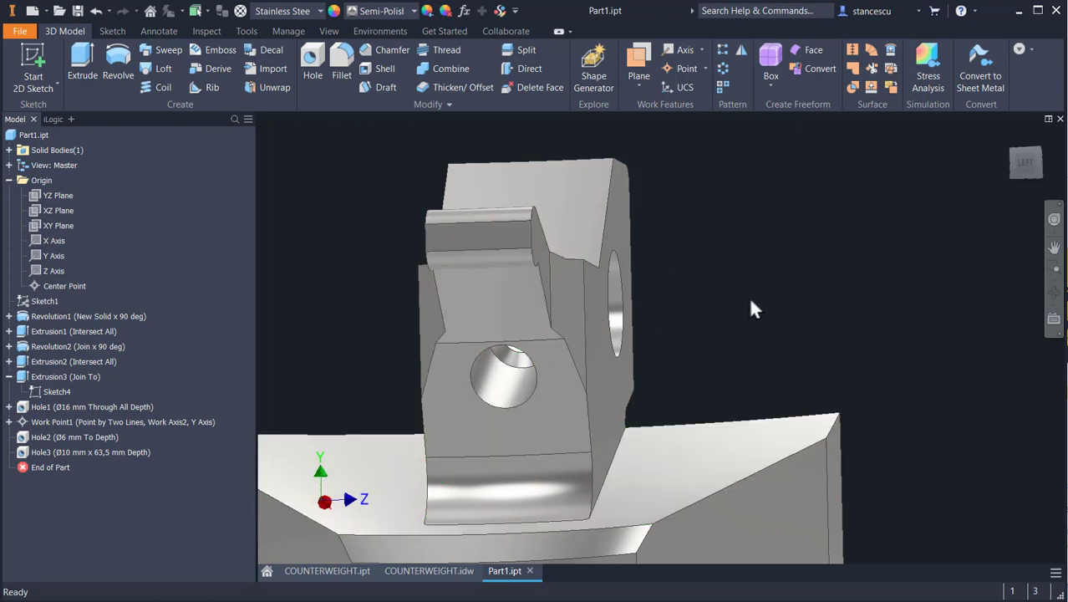
middle_drag(751, 300, 753, 233)
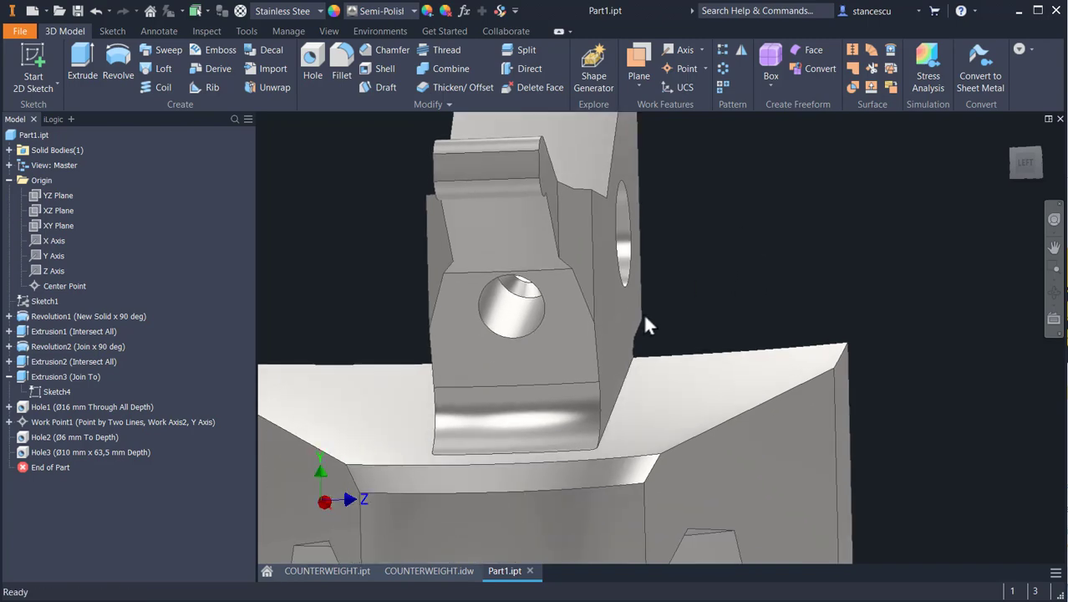
click(427, 570)
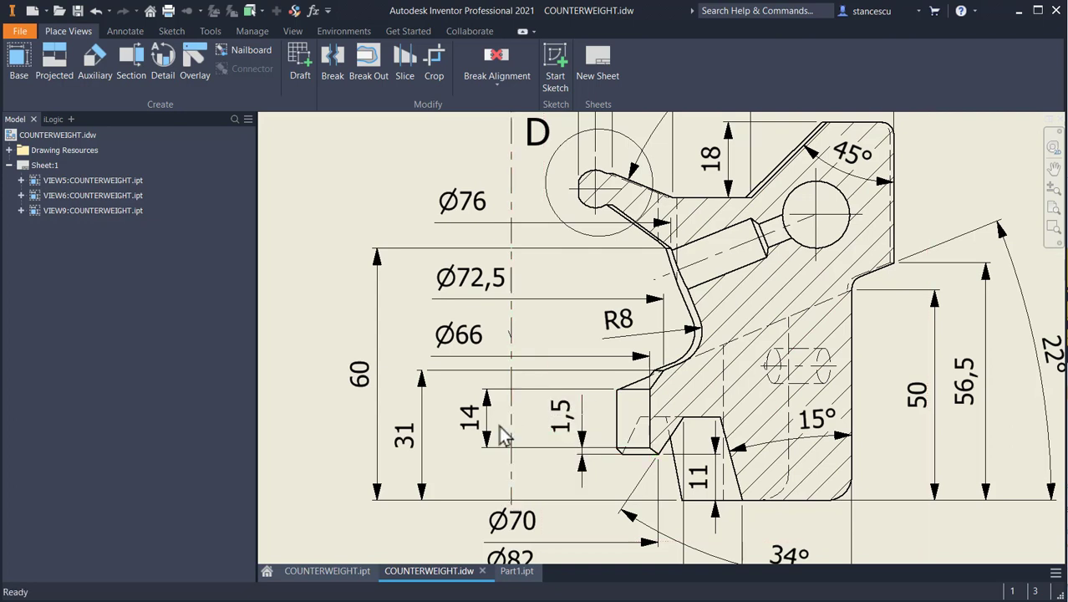
click(513, 578)
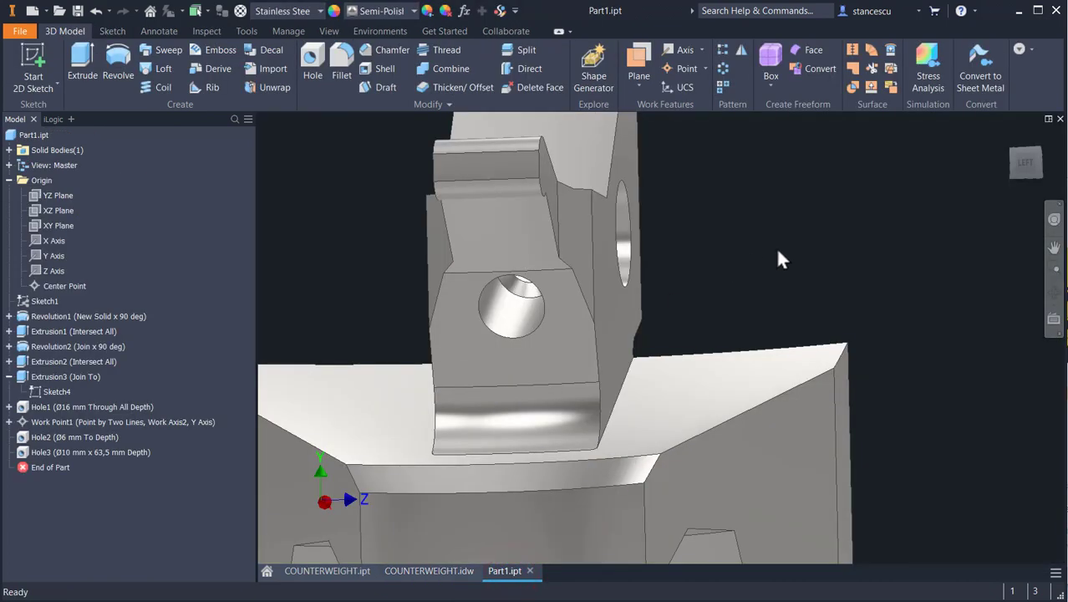
Create a work axis along Sketch1's inclined profile line beside the R8 arc, showing the sketch for the selection and hiding it again.
key(F6)
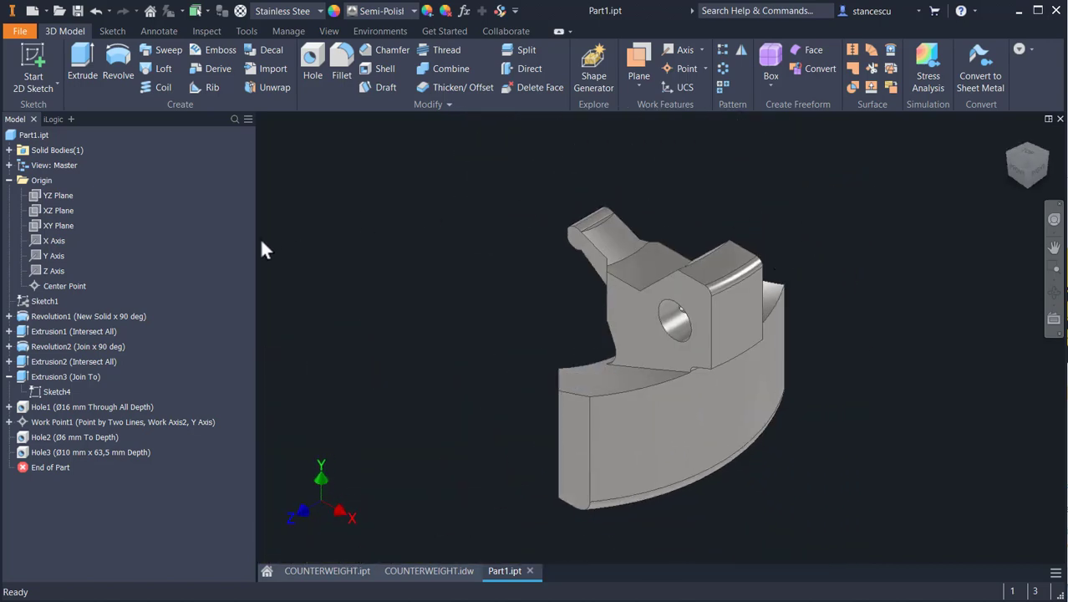
right_click(32, 311)
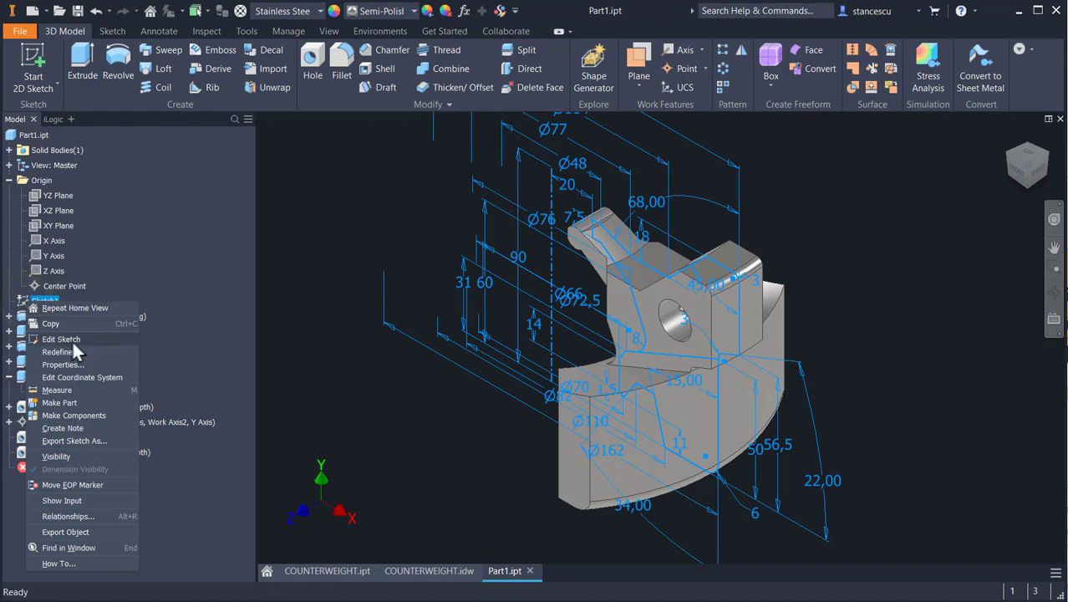
click(65, 454)
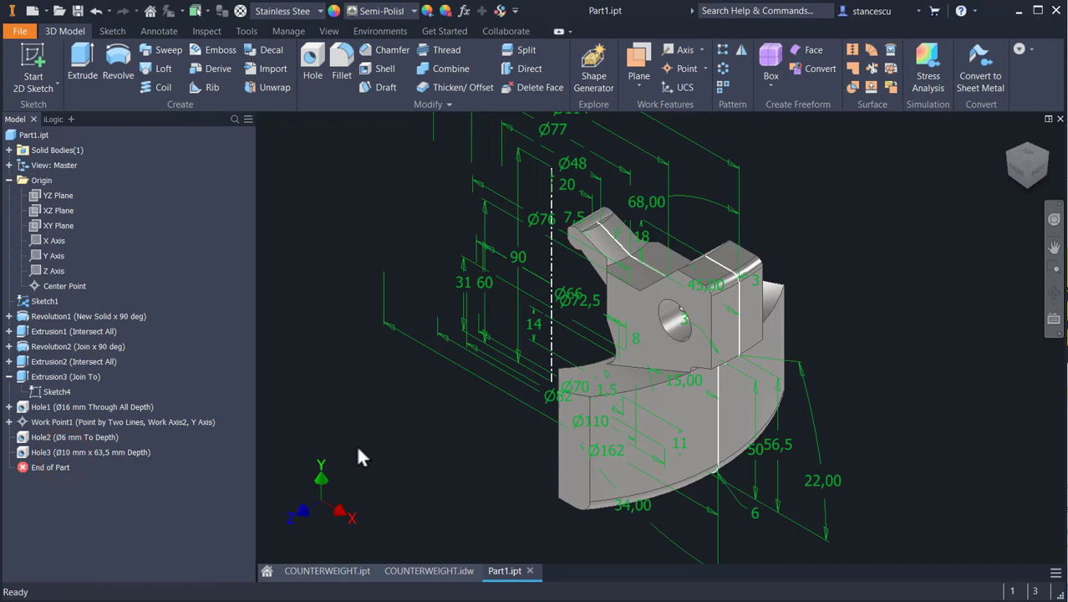
shift+middle_drag(357, 468, 441, 472)
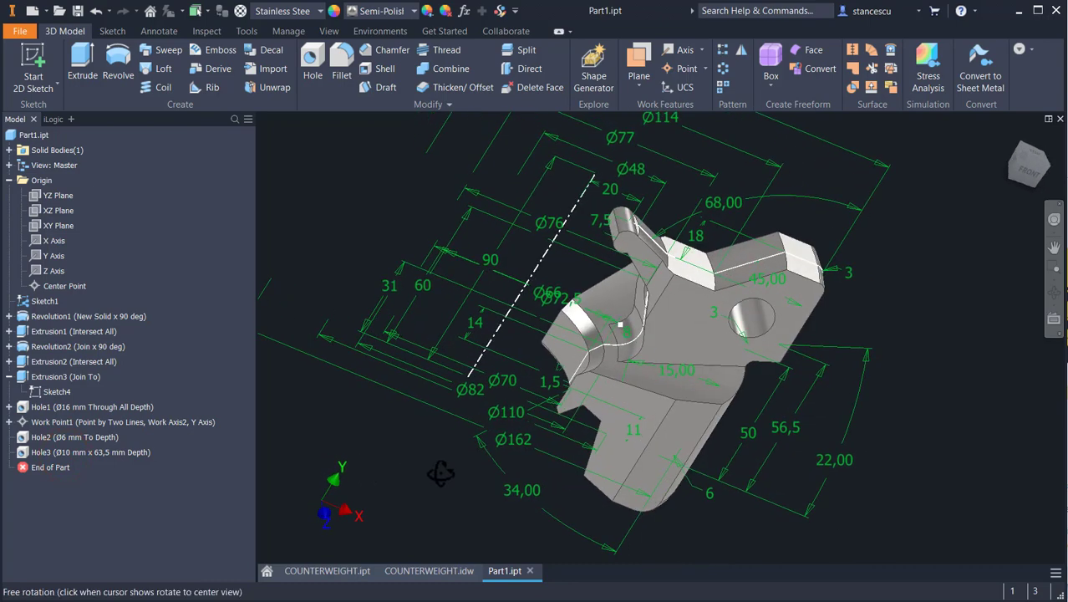
scroll(595, 371, up, 3)
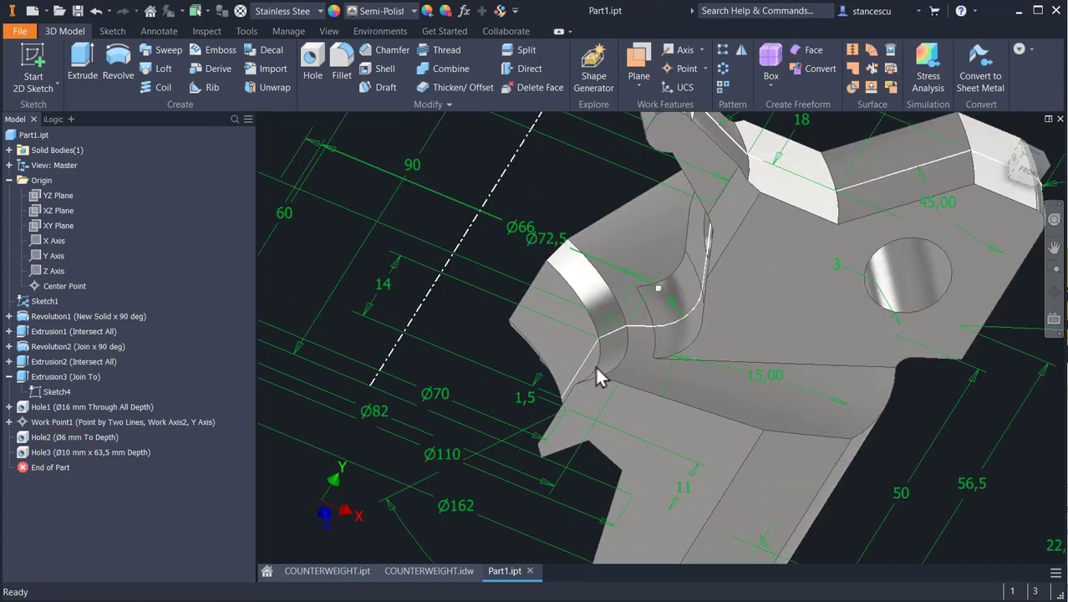
click(678, 50)
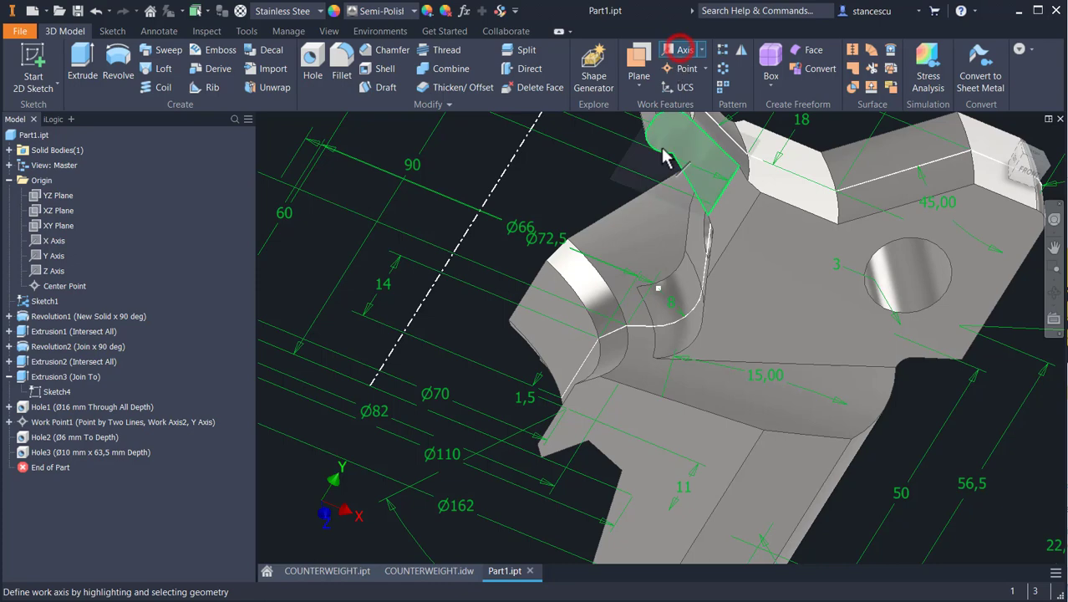
click(646, 333)
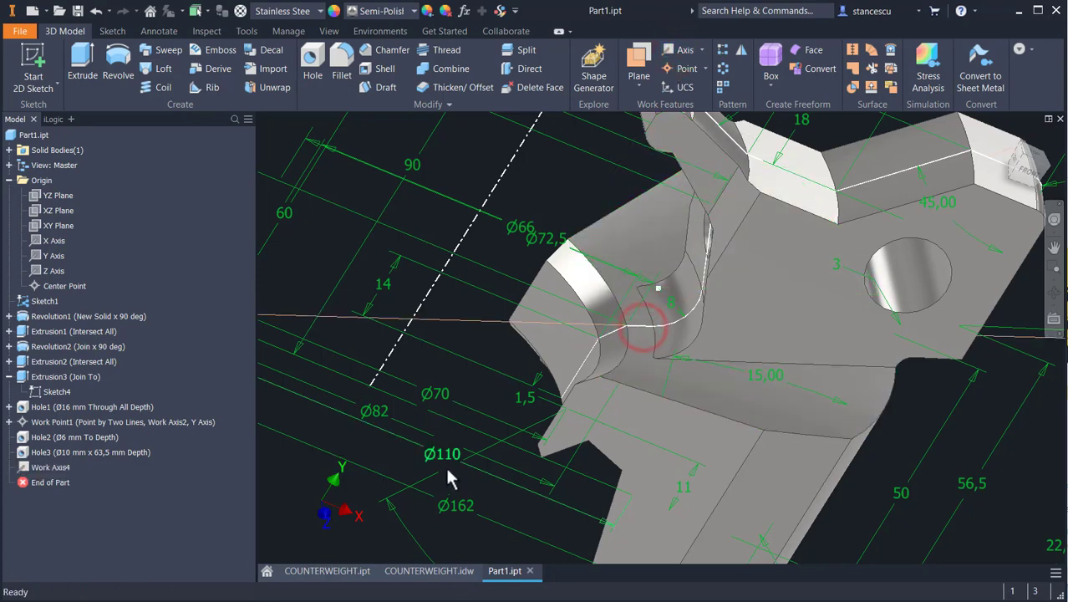
right_click(35, 308)
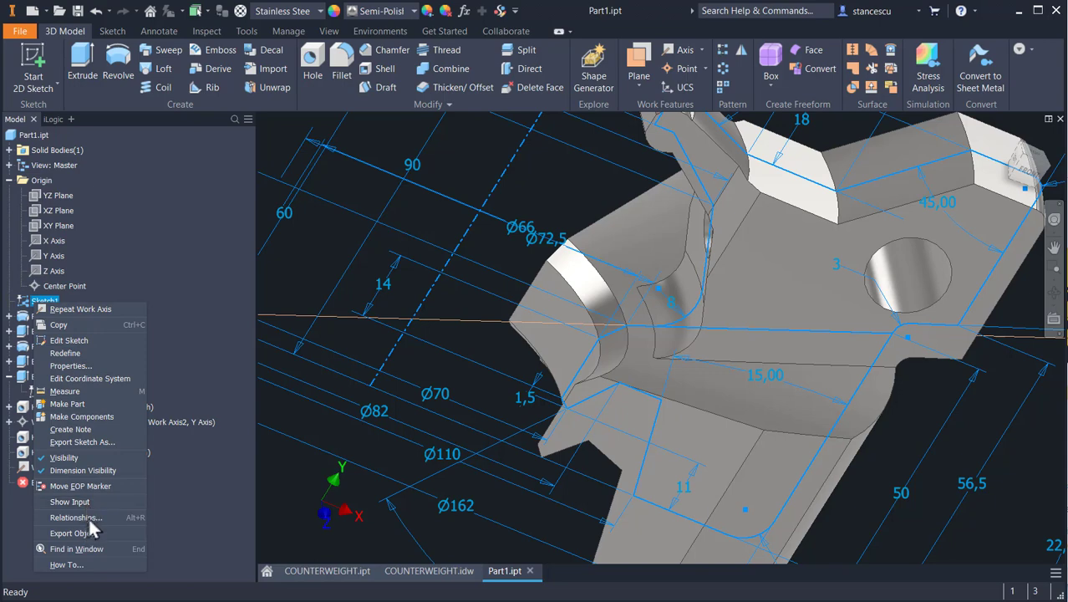
click(78, 459)
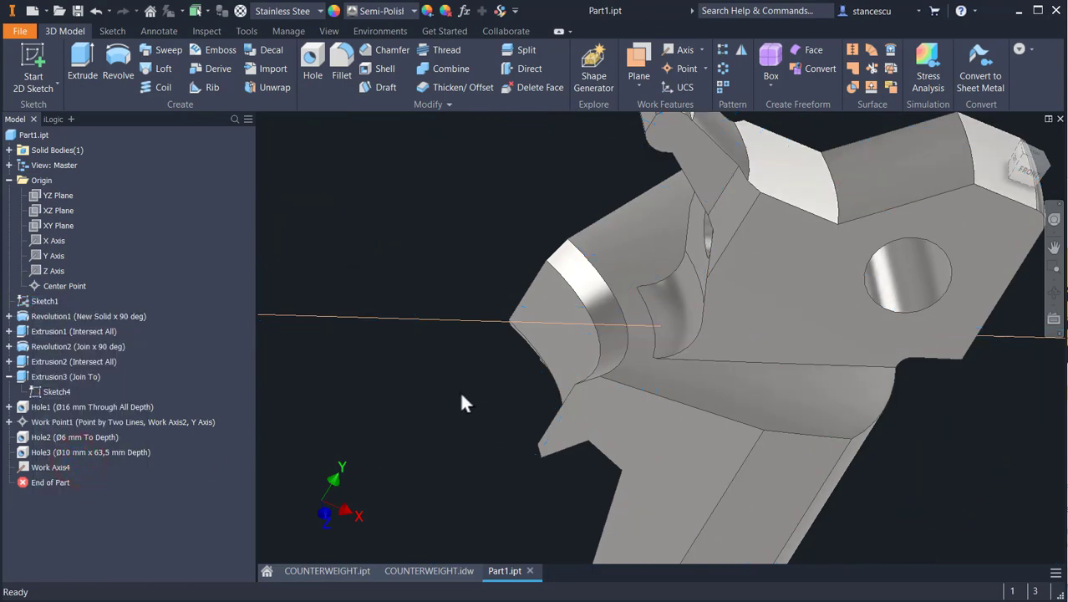
Create a work point where the new inclined work axis meets the origin's Y axis.
scroll(923, 488, down, 3)
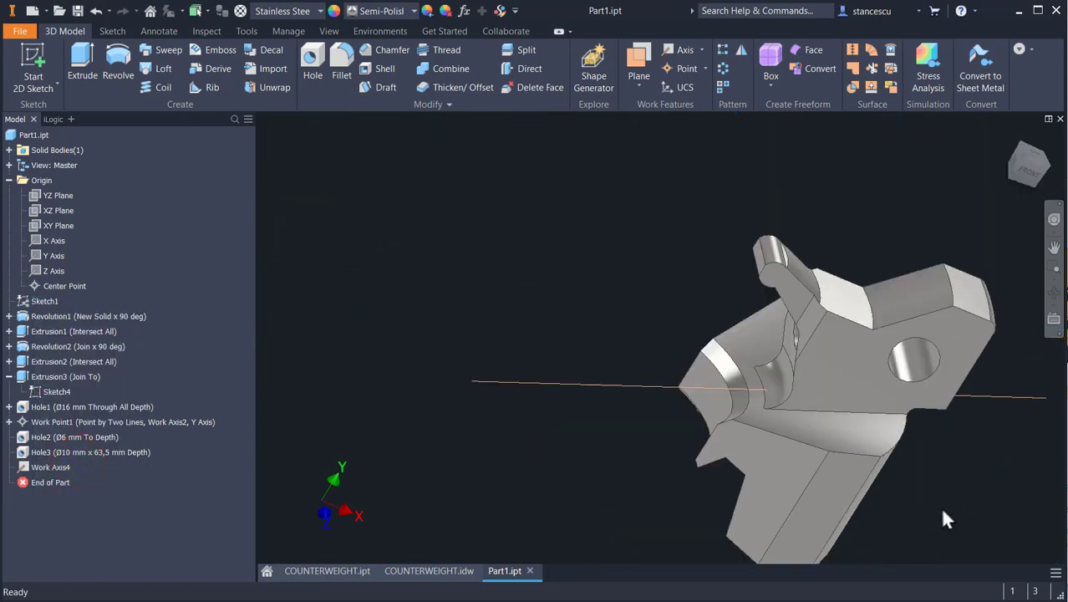
mouse_move(940, 506)
shift+middle_down()
mouse_move(927, 490)
mouse_move(934, 495)
shift+middle_up()
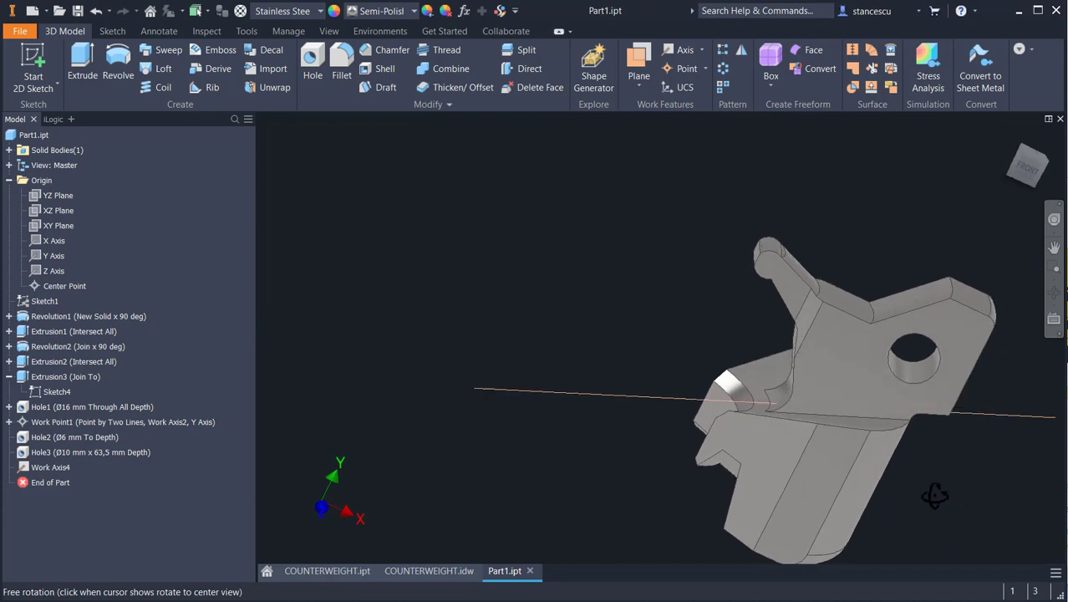
shift+middle_drag(934, 496, 915, 514)
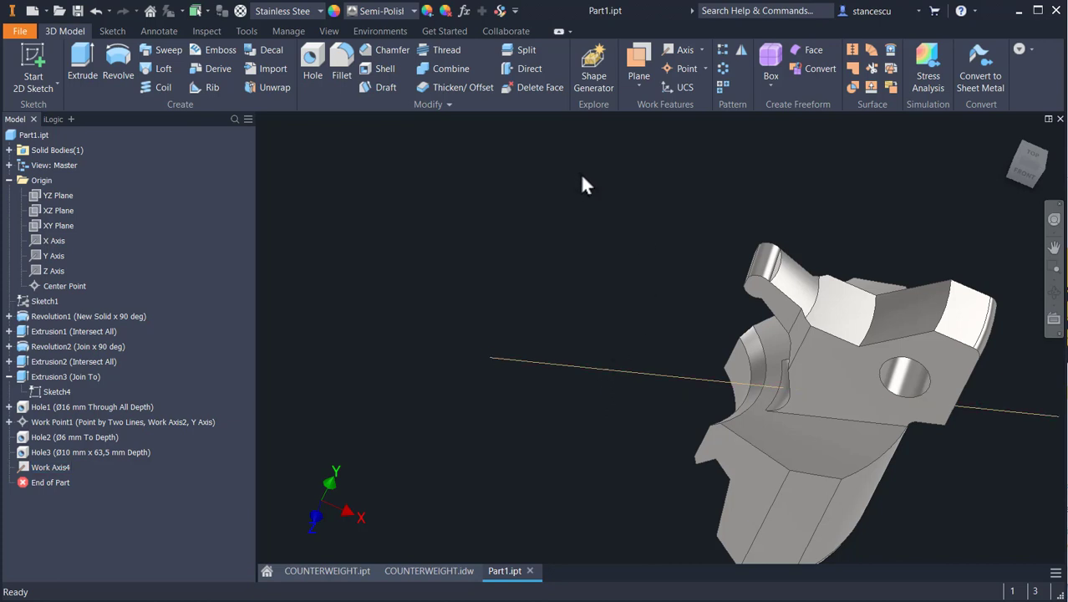
click(666, 70)
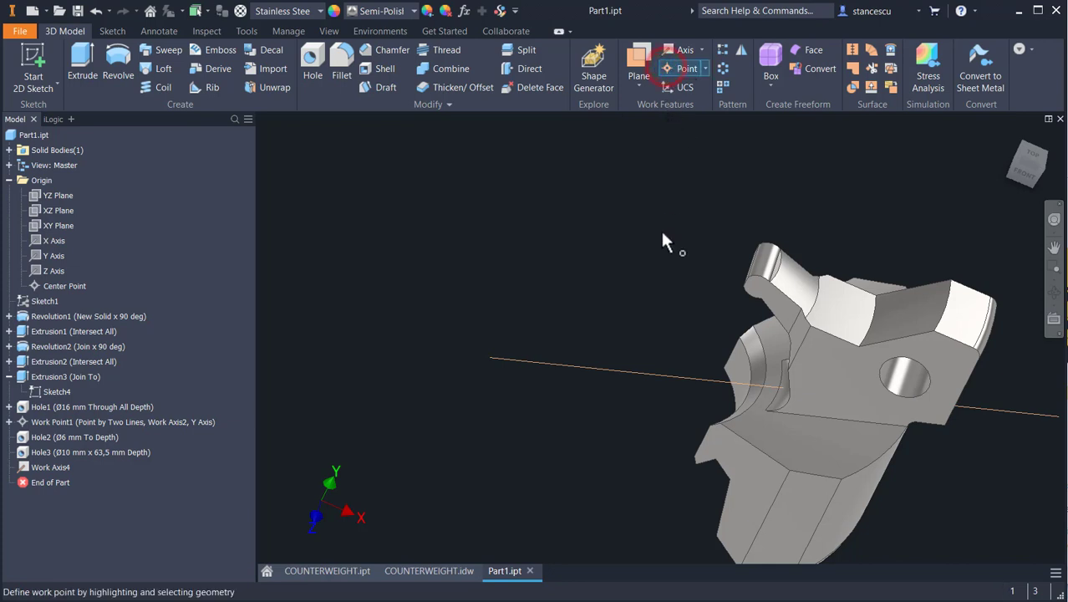
click(668, 380)
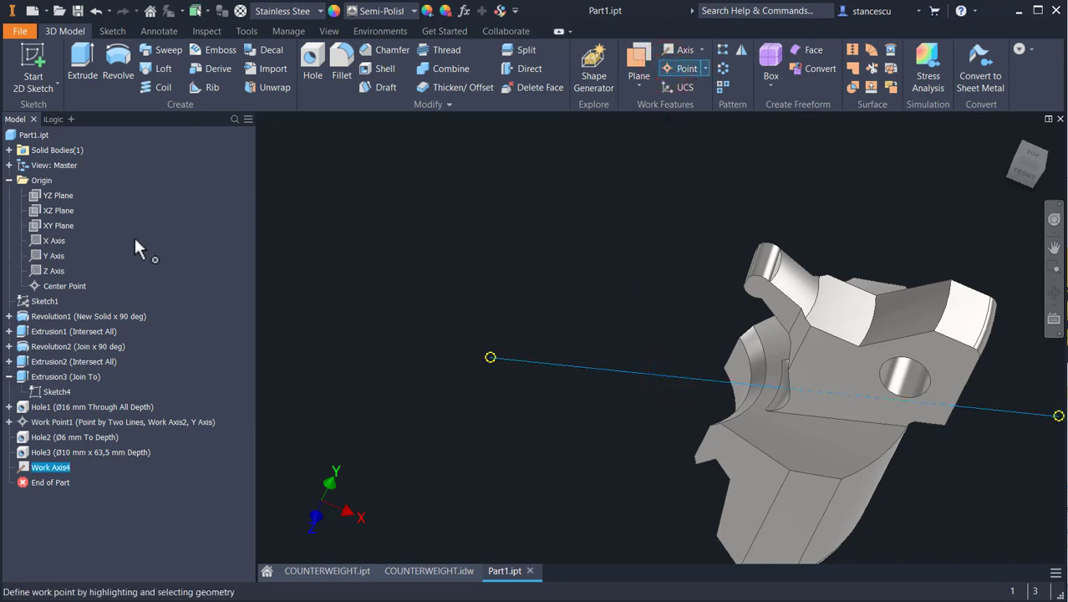
click(39, 254)
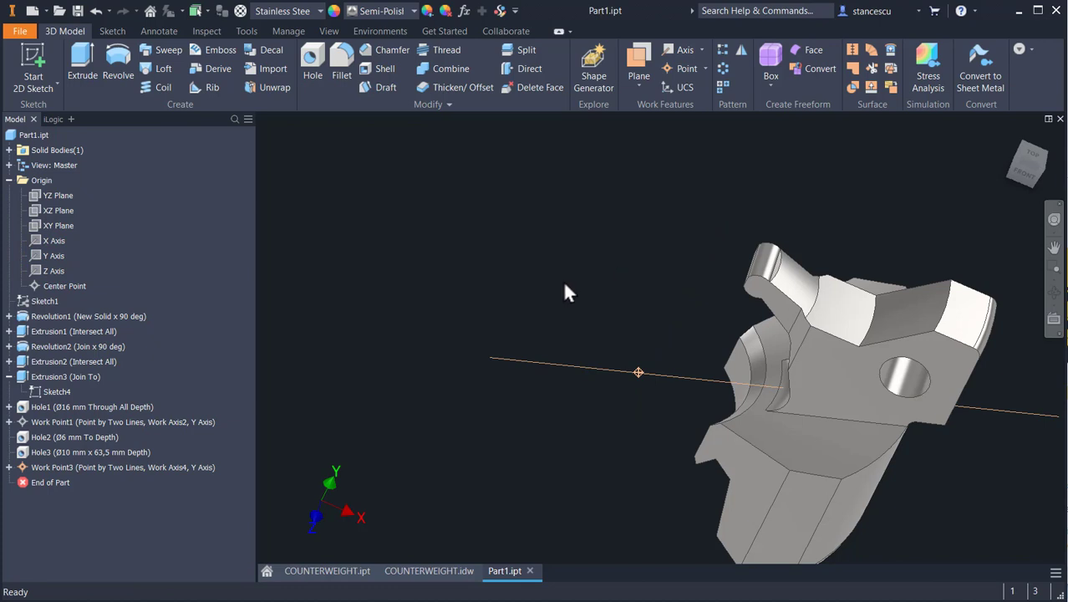
Create a work plane normal to the inclined work axis through the new work point.
click(636, 52)
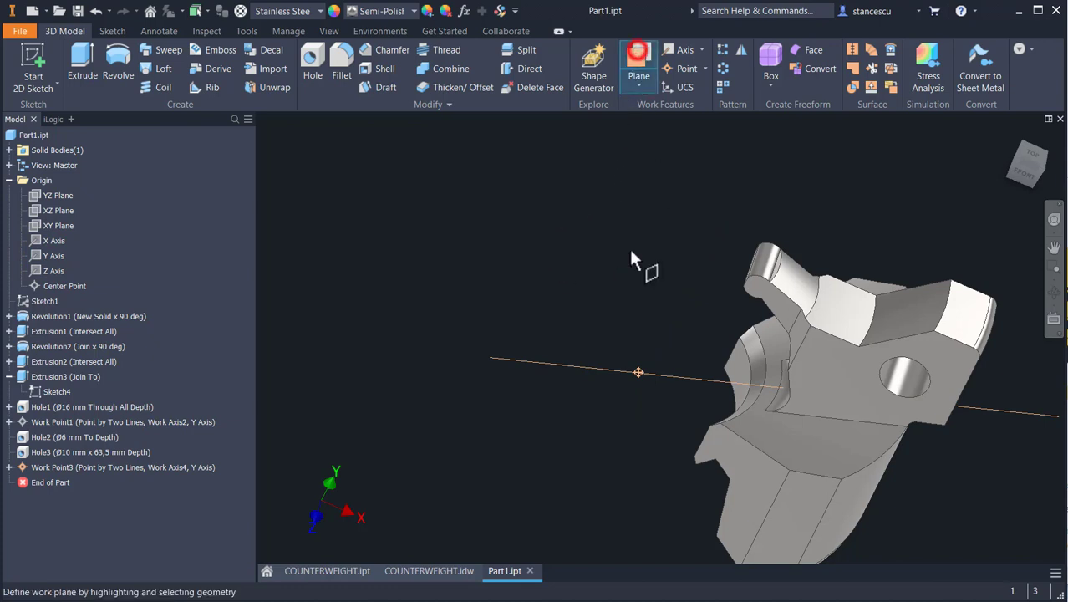
click(680, 377)
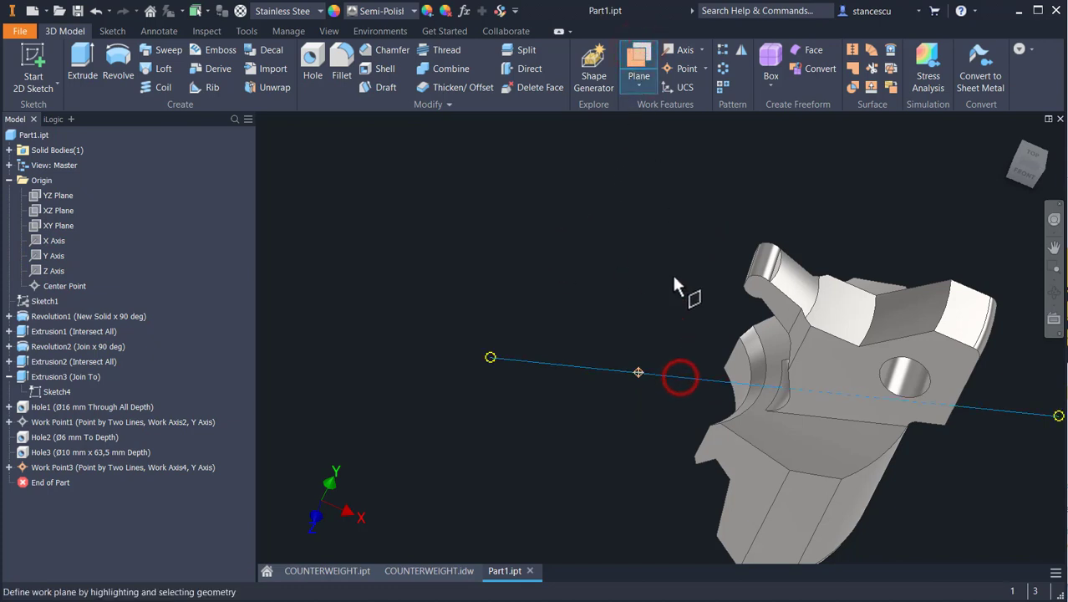
click(638, 373)
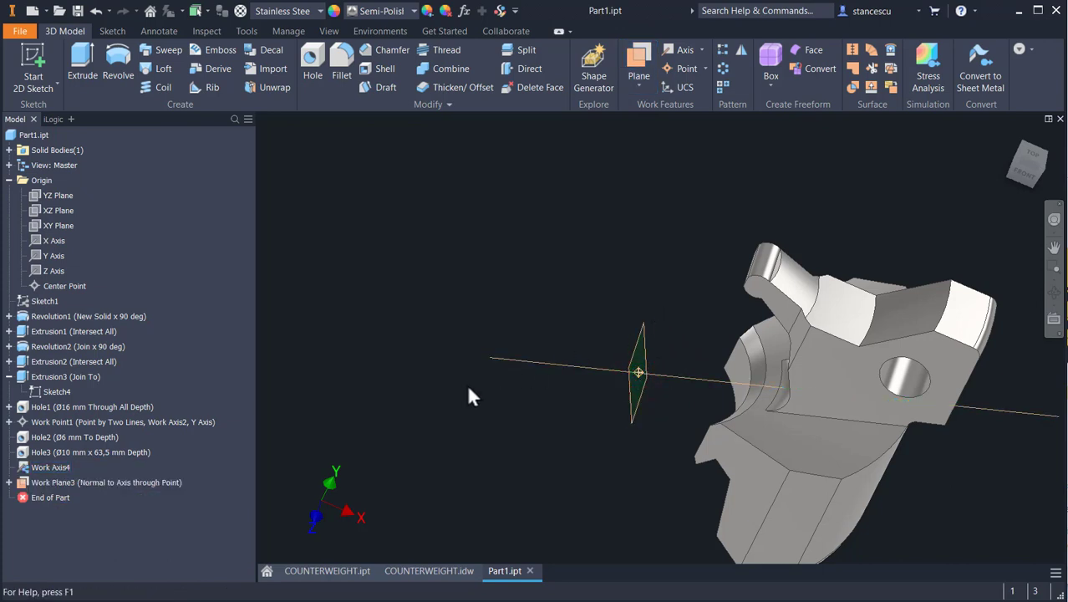
shift+middle_drag(466, 383, 575, 386)
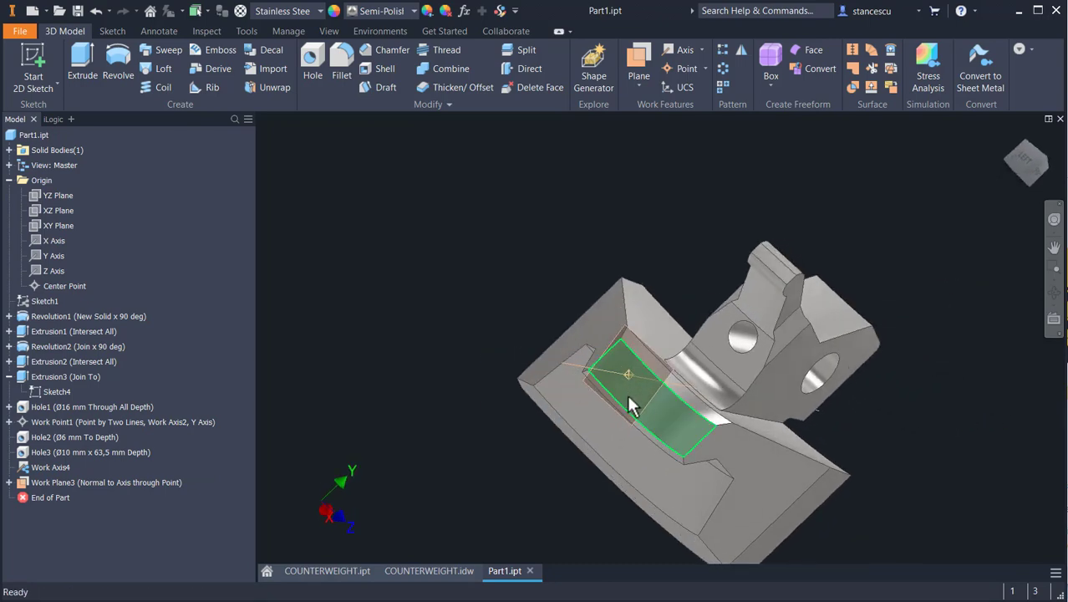
Start a sketch on the inclined work plane and project the arm's side edge, the counterweight's outer side edge and the arm tip's end edge.
click(648, 402)
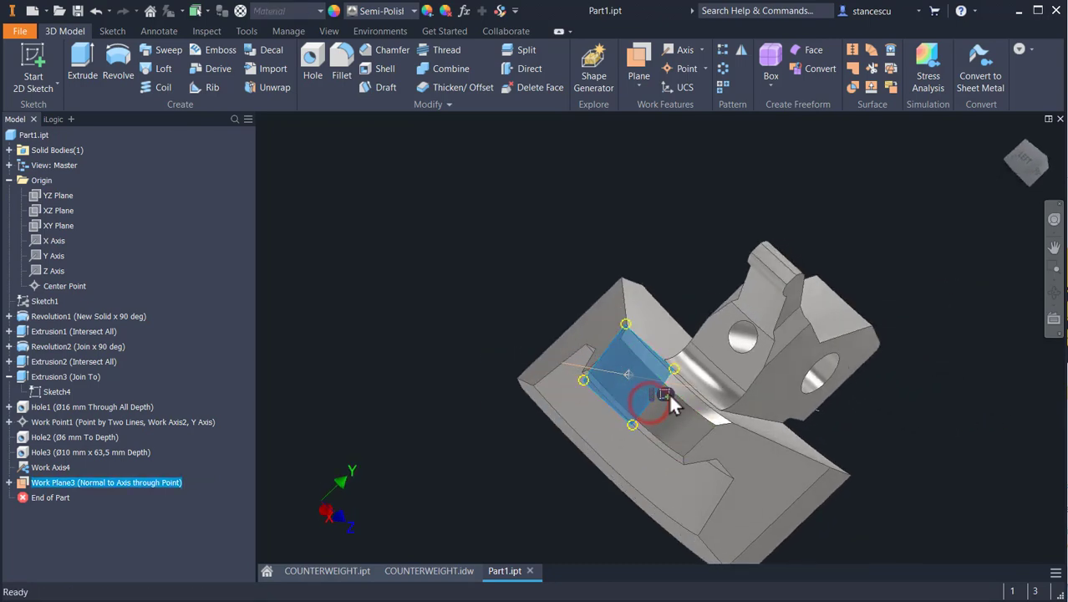
key(s)
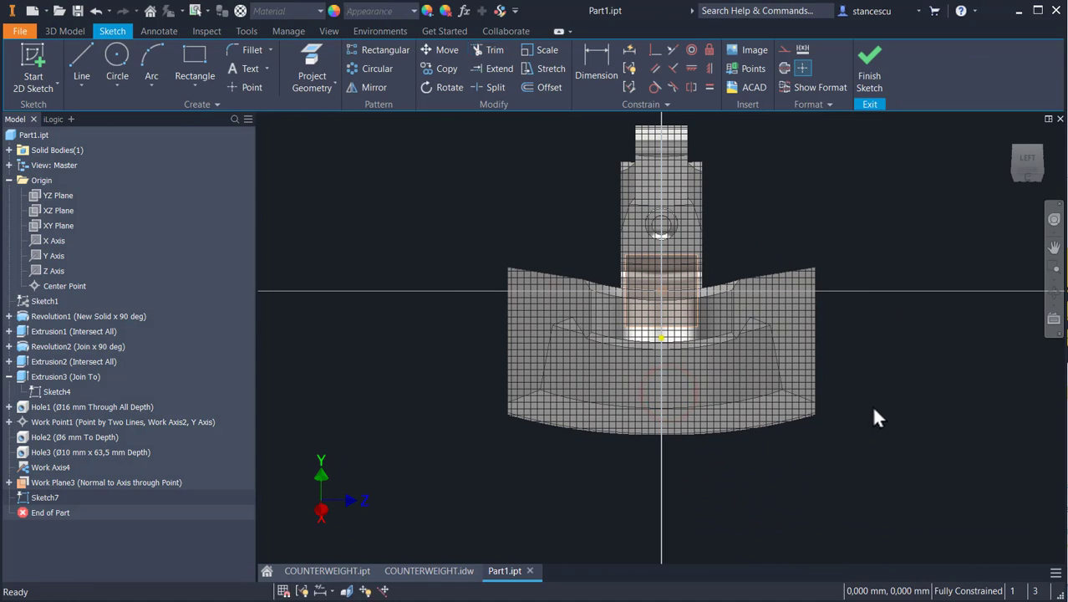
middle_drag(886, 409, 891, 447)
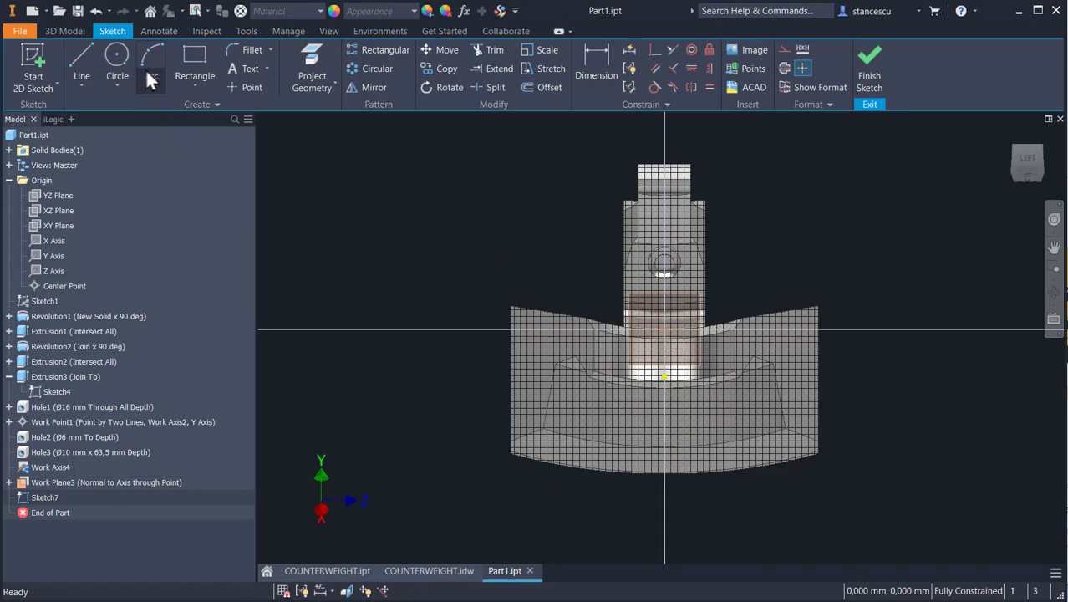
click(82, 65)
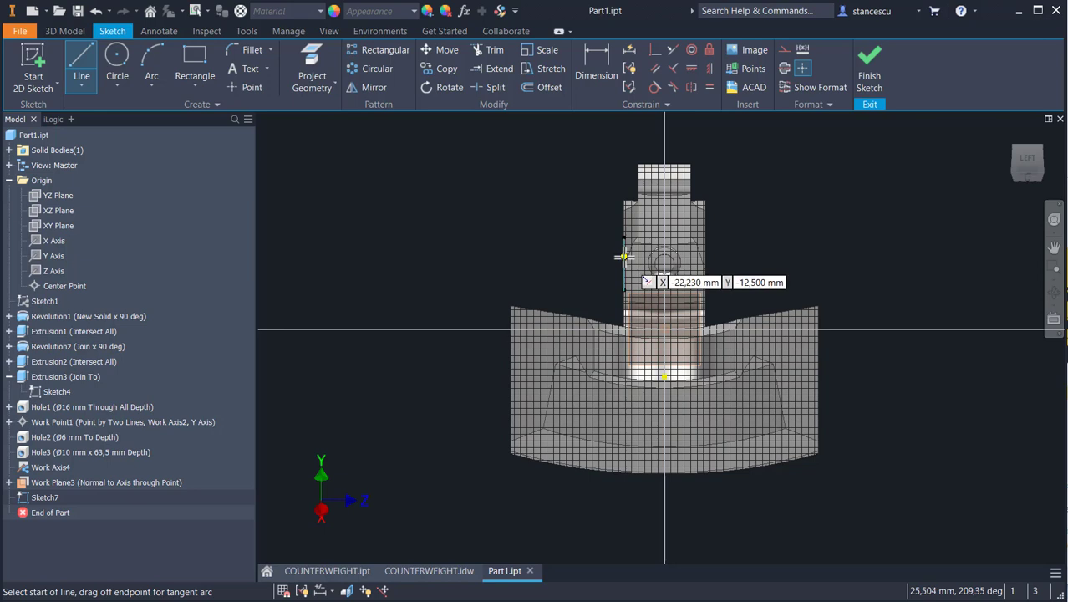
click(311, 60)
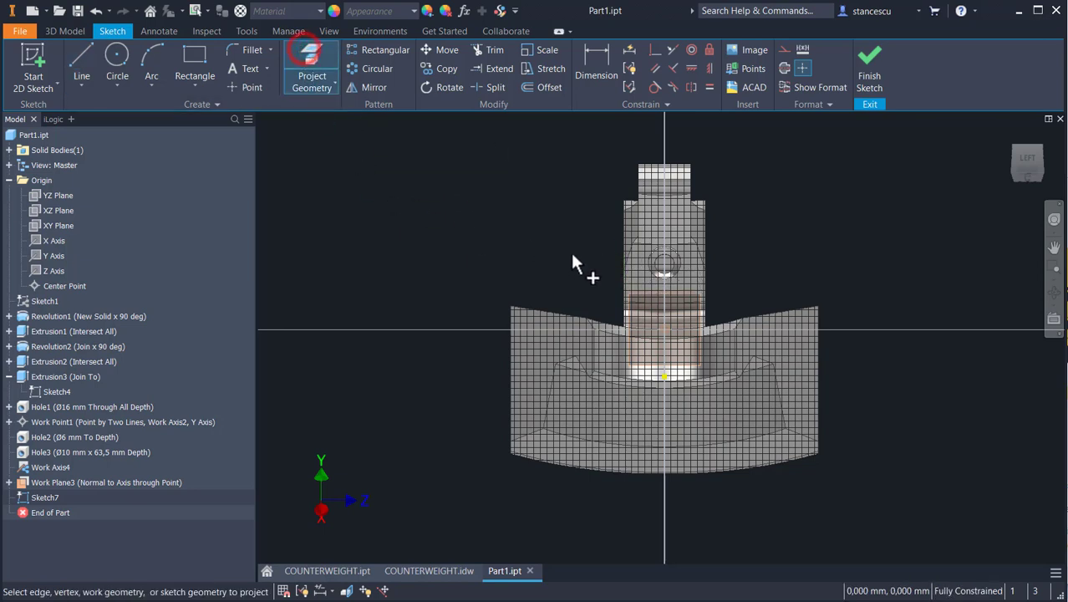
click(623, 285)
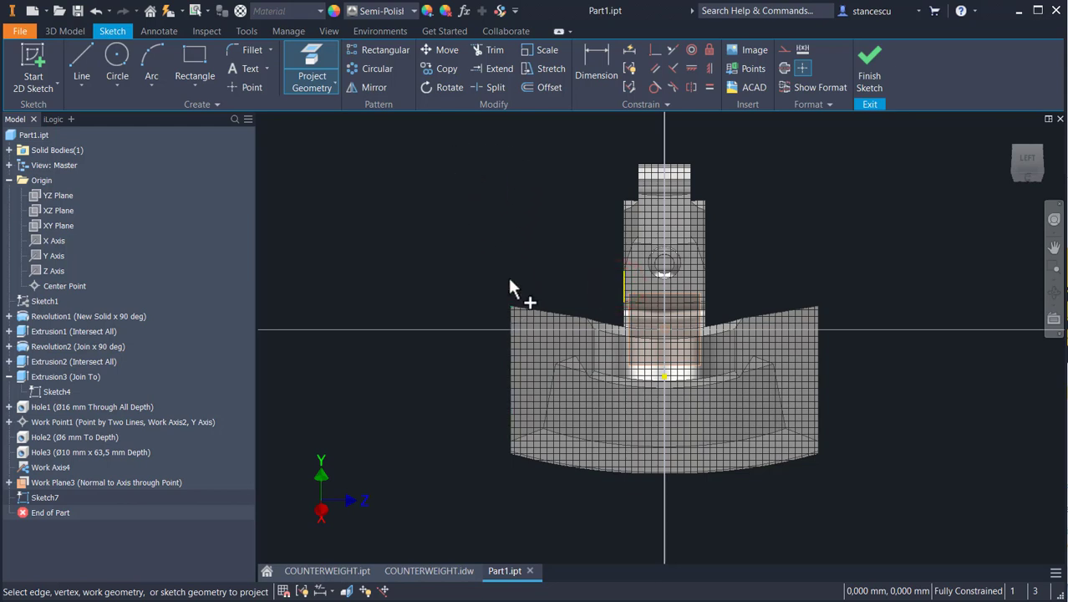
click(508, 341)
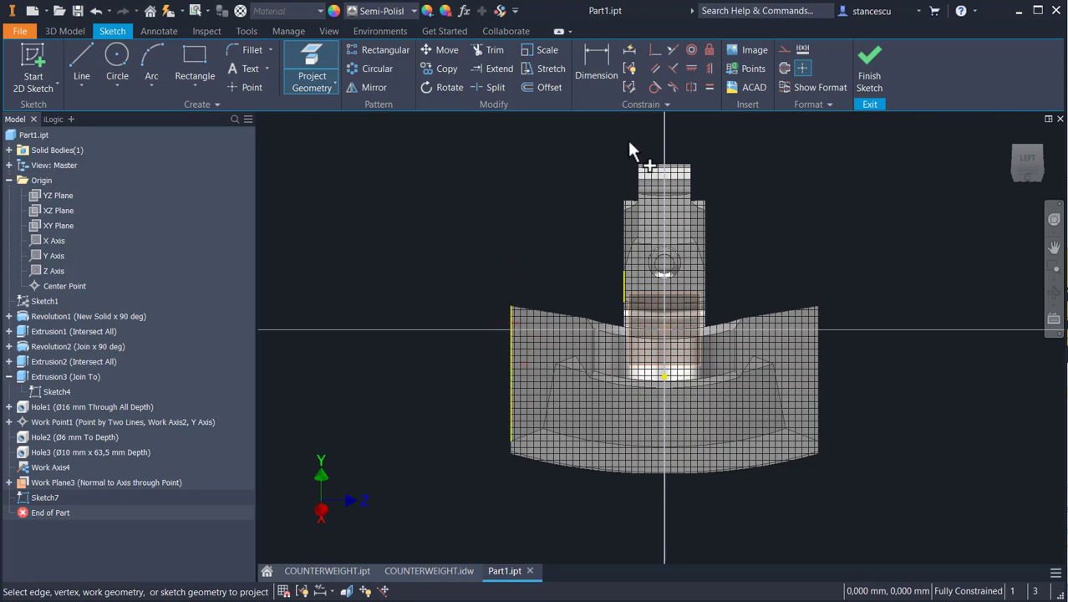
click(658, 165)
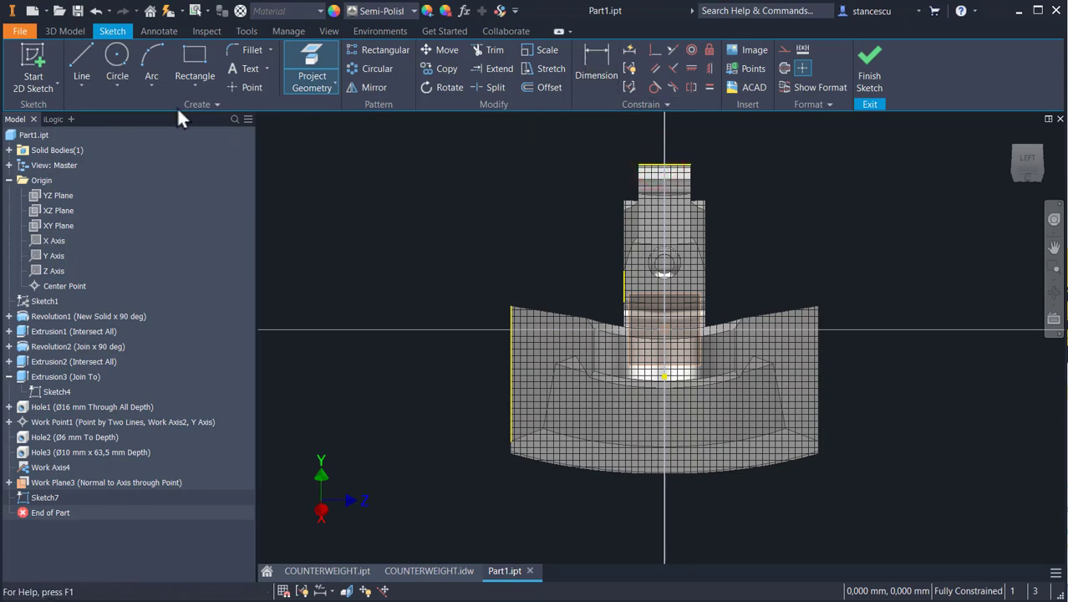
Draw a rectangle beside the arm and make its upper line coincident with the projected arm-tip edge.
click(194, 57)
click(482, 151)
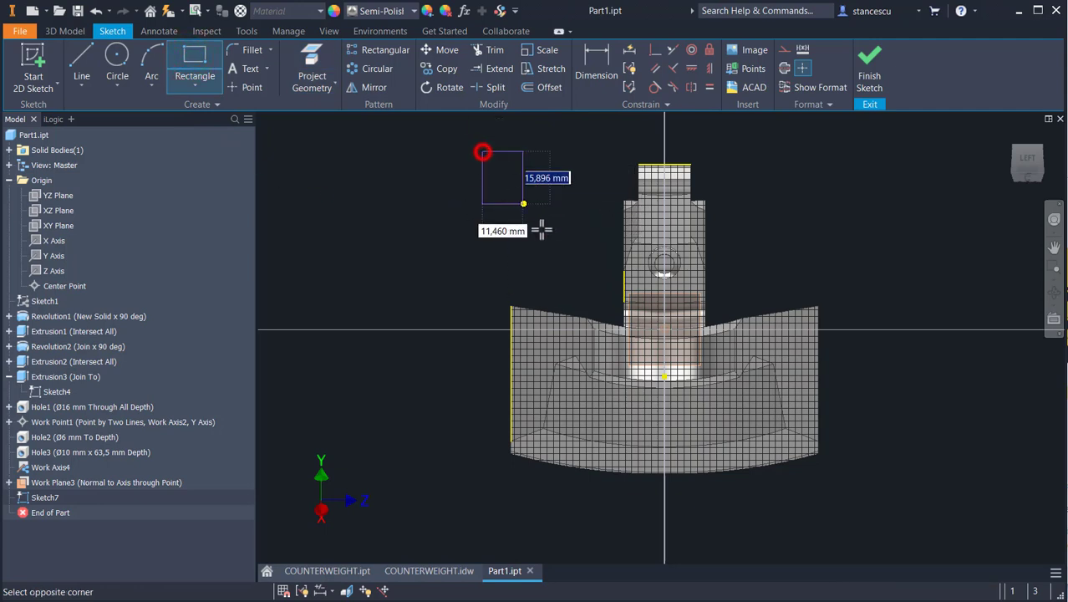
click(600, 276)
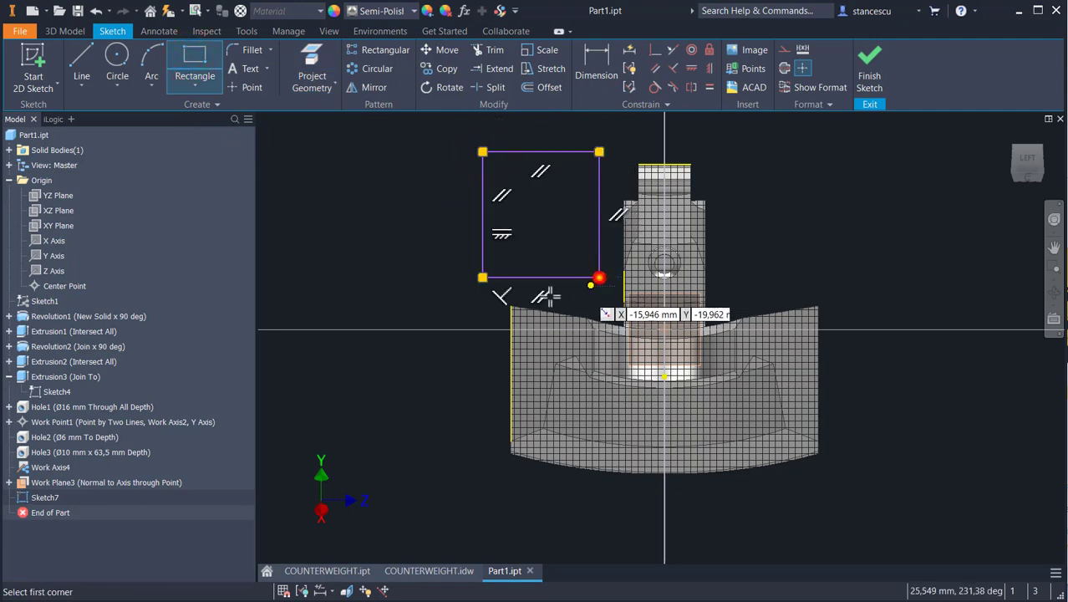
click(656, 50)
click(560, 151)
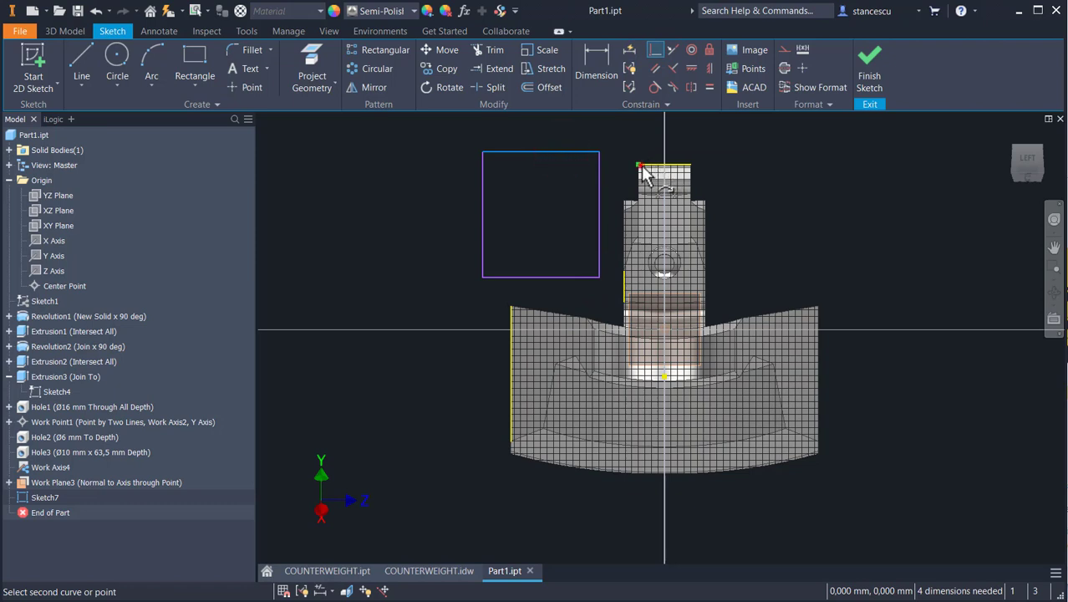
click(638, 165)
key(Escape)
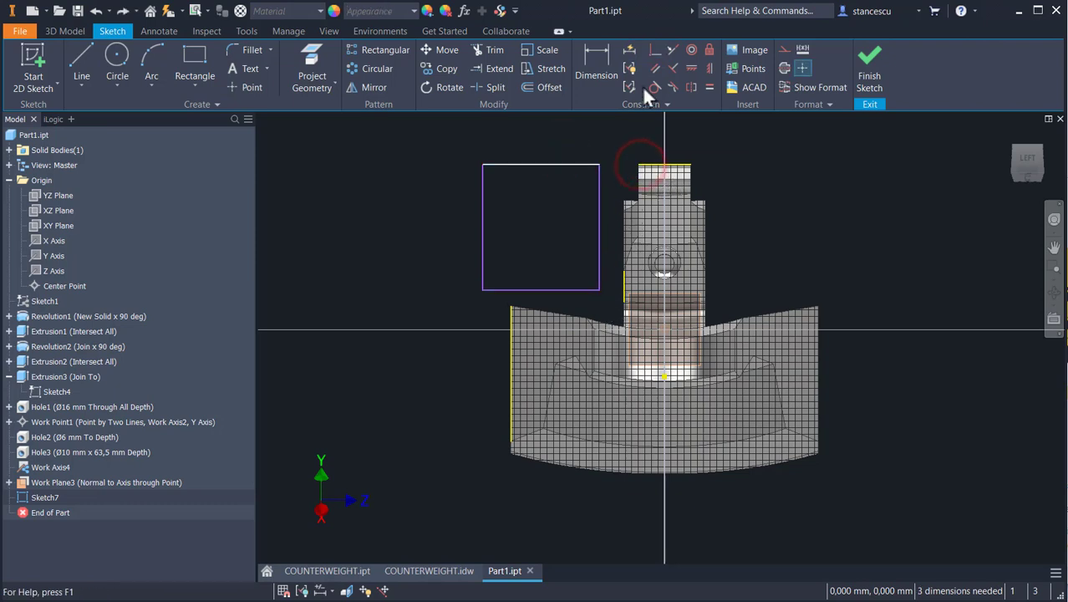
Make the rectangle's upper corner nearest the arm coincident with the arm's projected side edge.
click(656, 50)
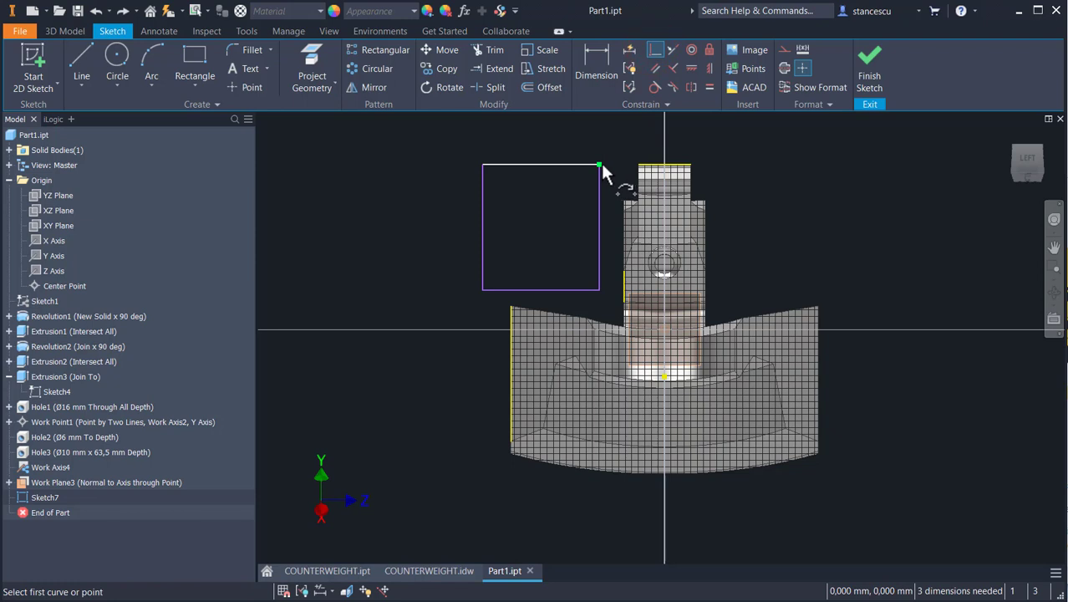
click(599, 165)
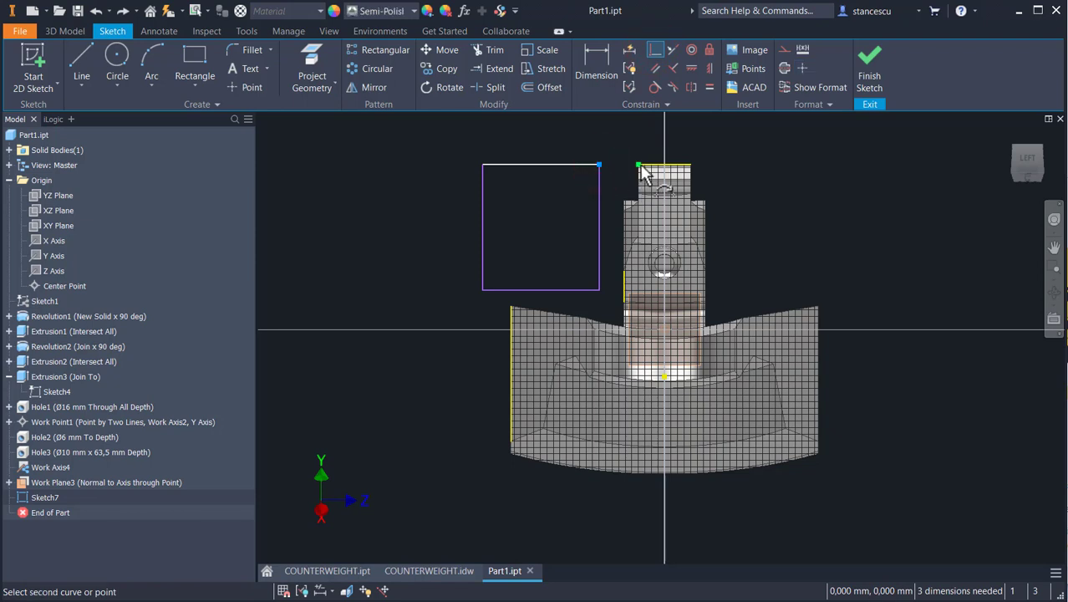
scroll(626, 286, up, 2)
click(626, 285)
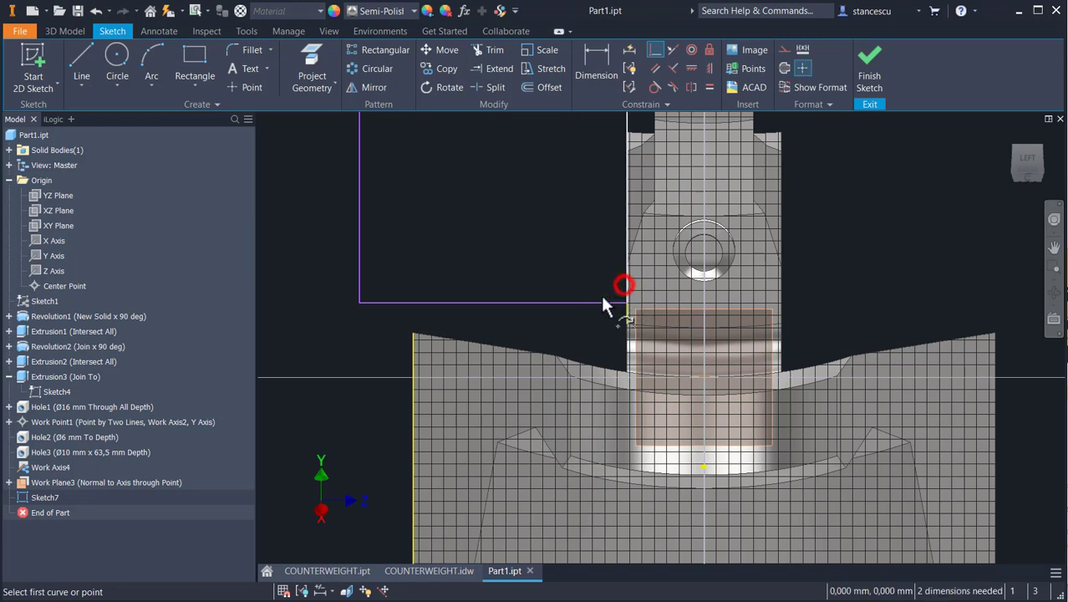
Make the rectangle's lower line coincident with the sketch's center point and its outer lower corner coincident with the counterweight's projected outer edge.
click(573, 302)
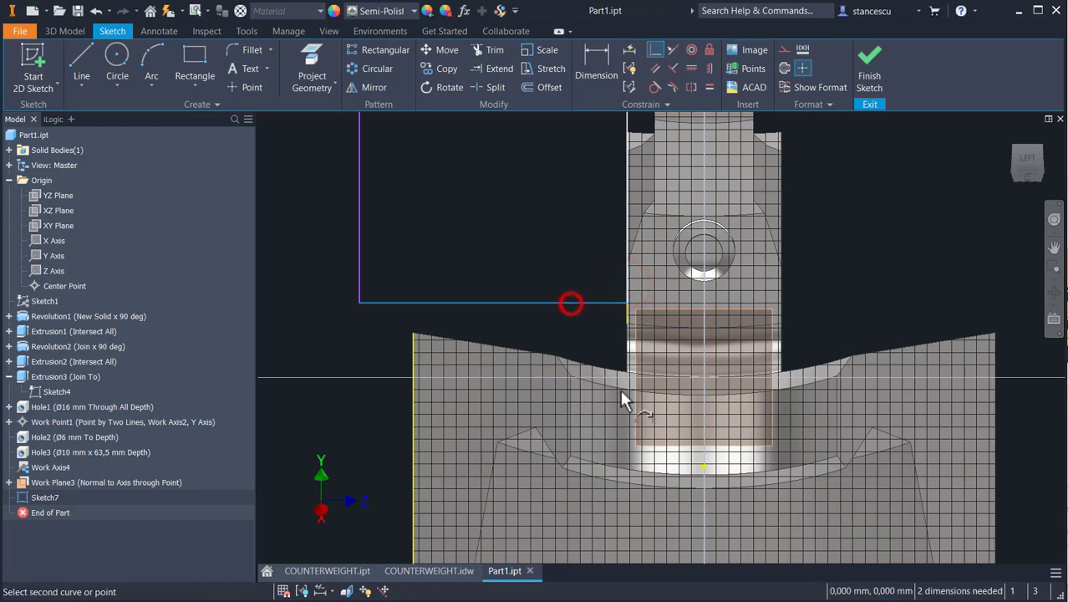
click(705, 379)
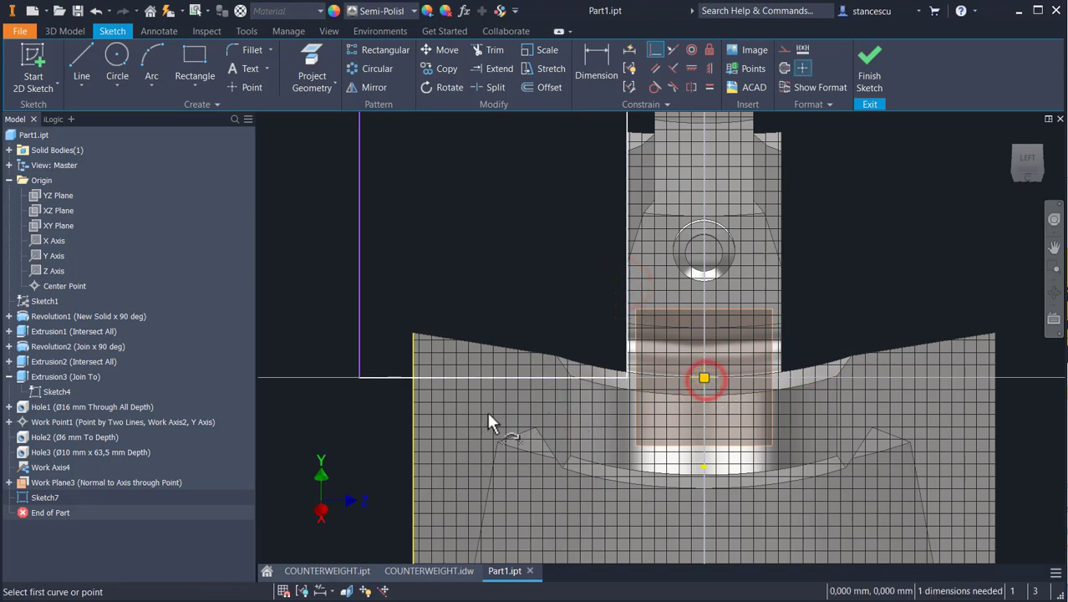
click(358, 377)
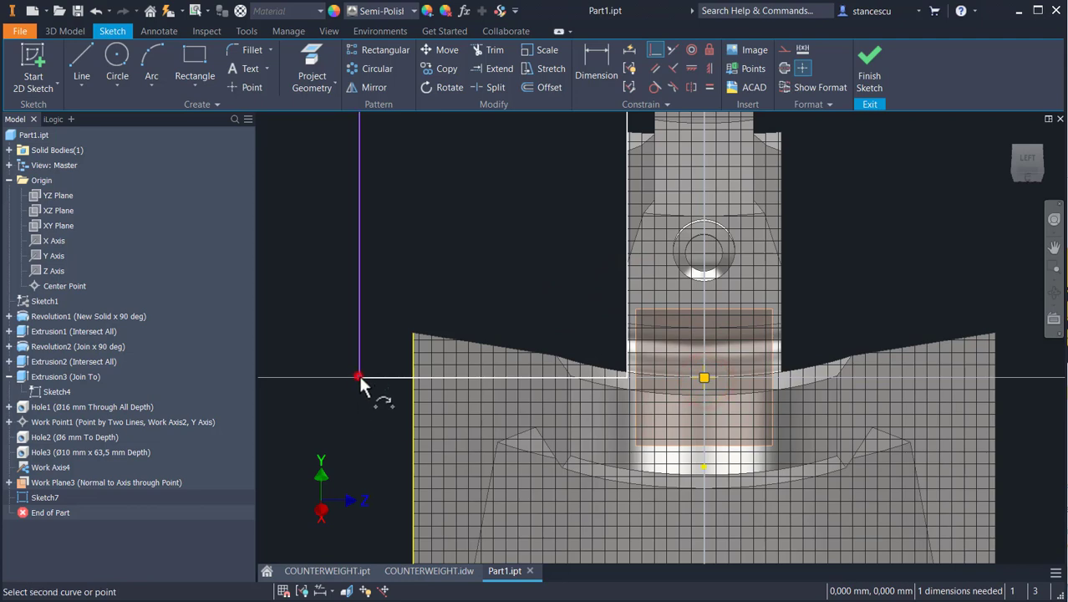
click(412, 422)
scroll(382, 255, down, 3)
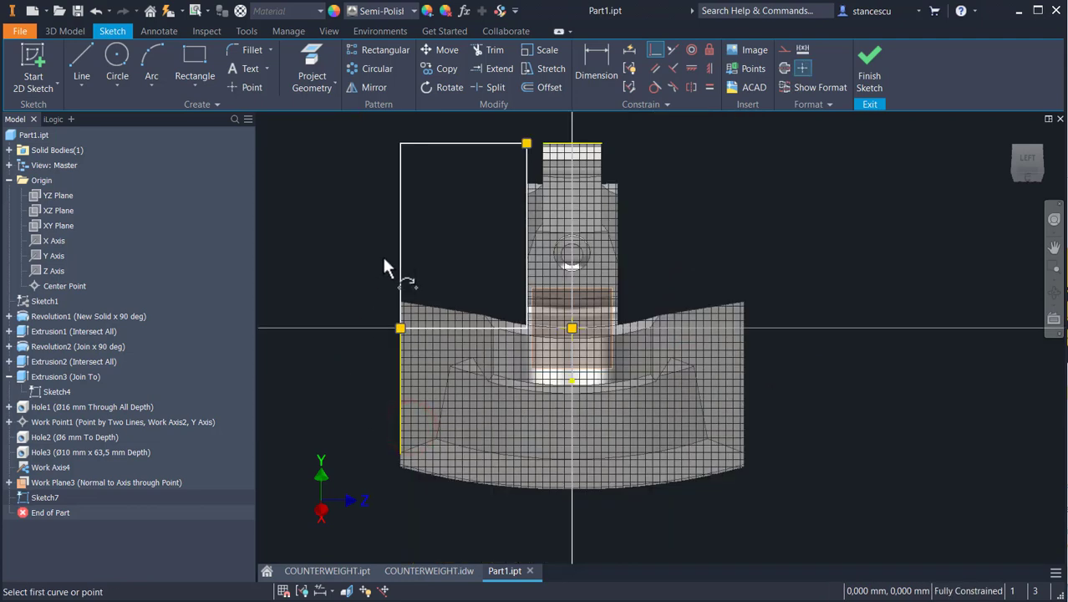
middle_drag(383, 266, 479, 317)
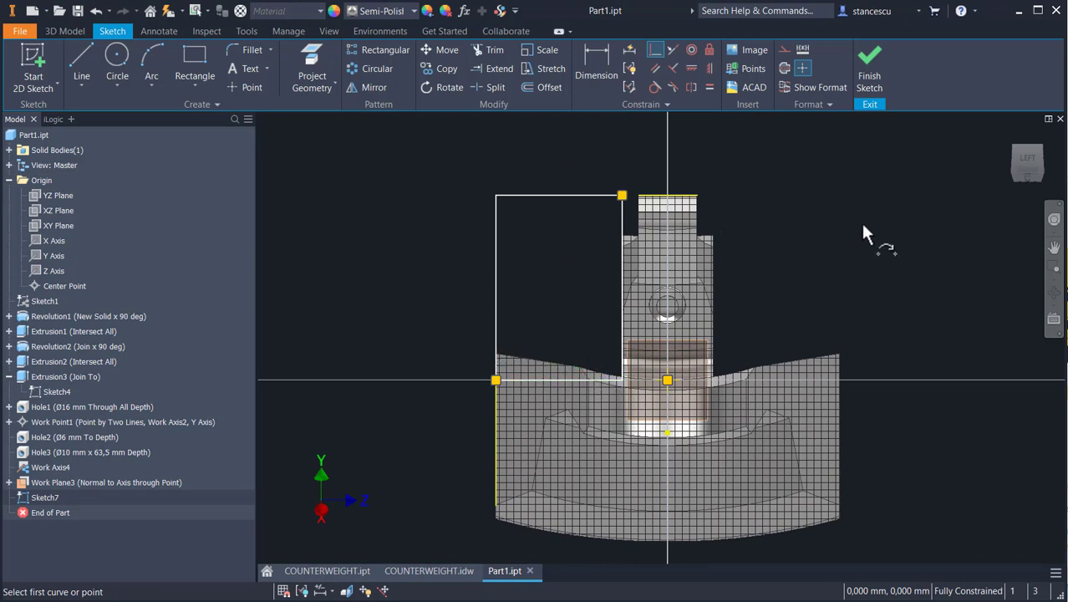
key(Escape)
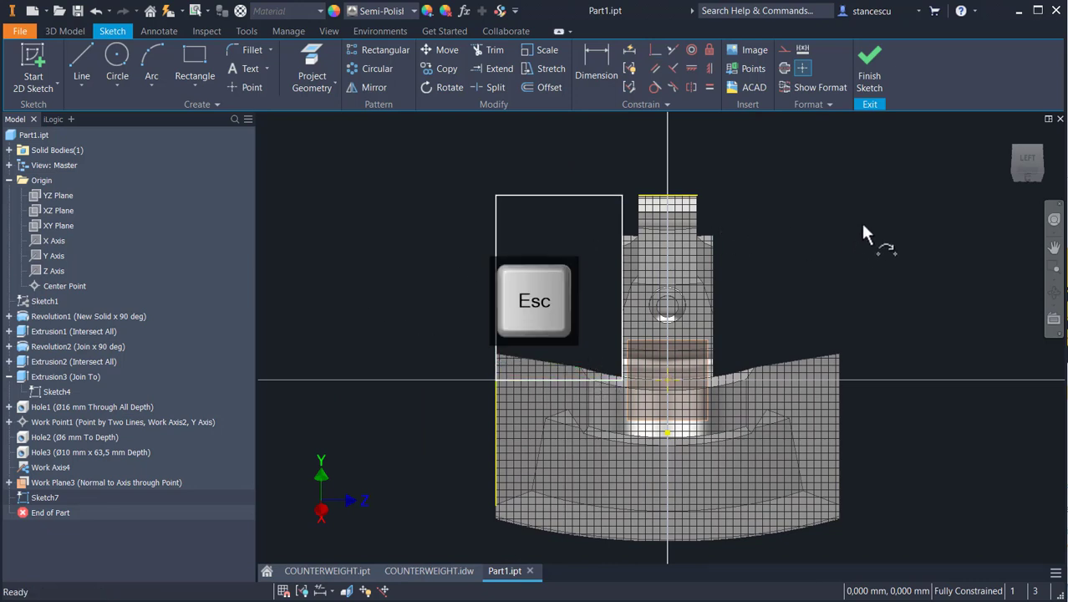
Finish the sketch and extrude the rectangle as a cut through all of the part.
click(870, 74)
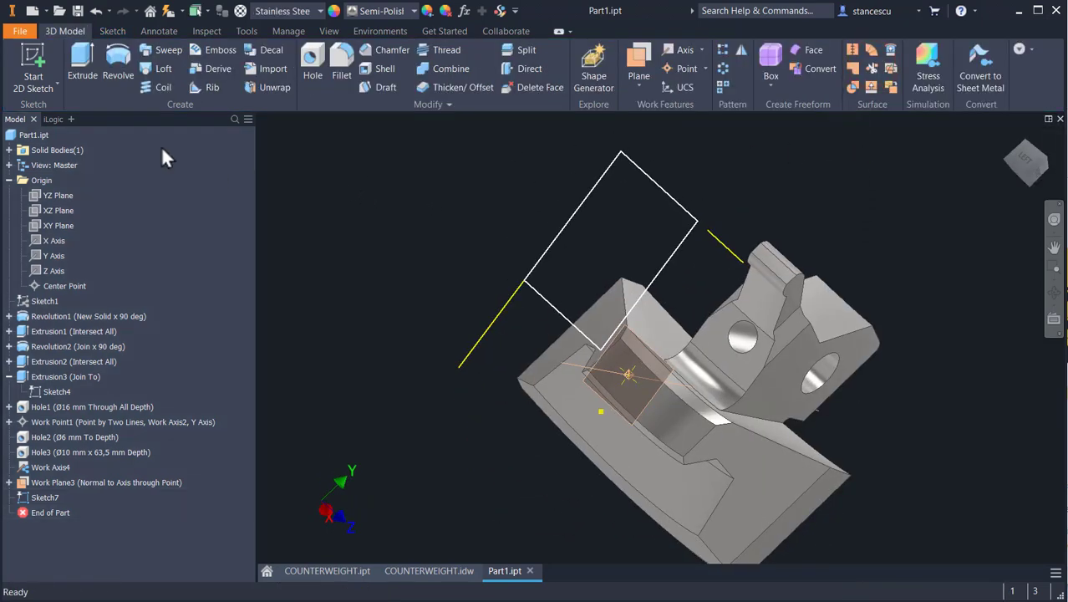
click(82, 65)
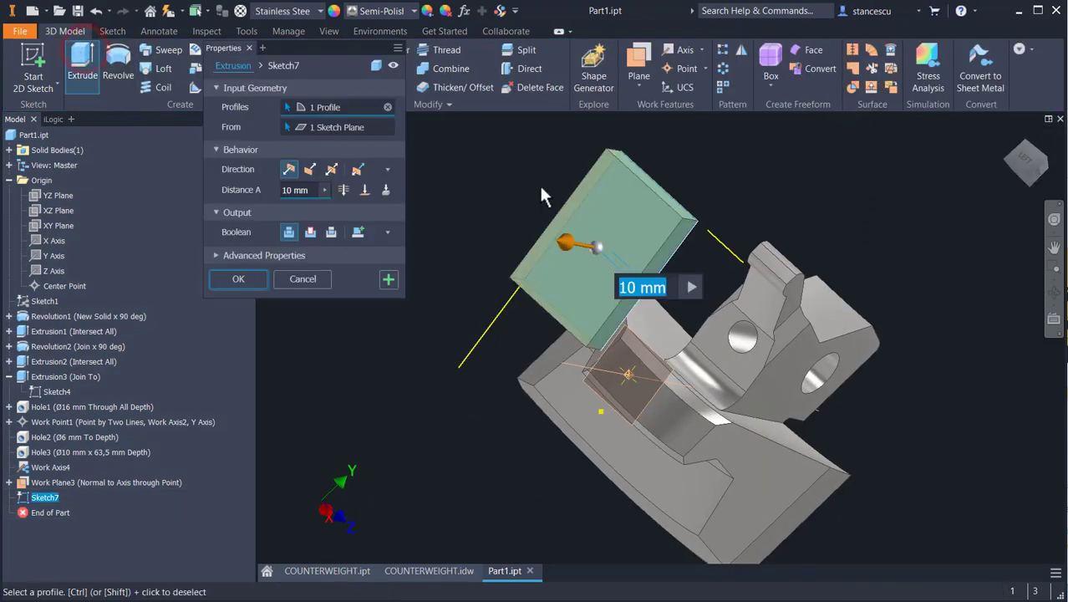
click(310, 232)
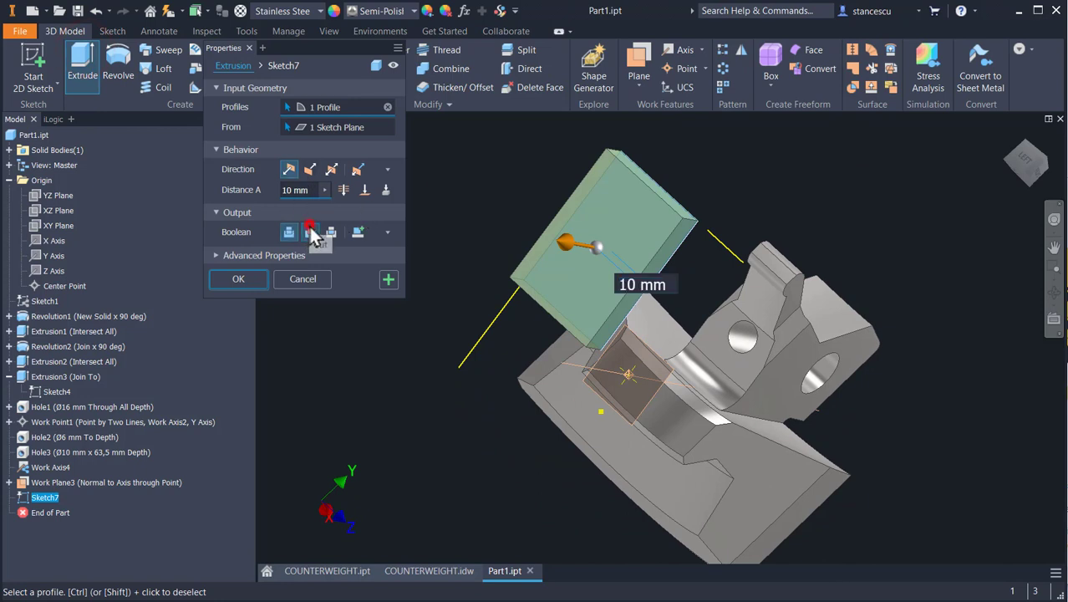
click(343, 190)
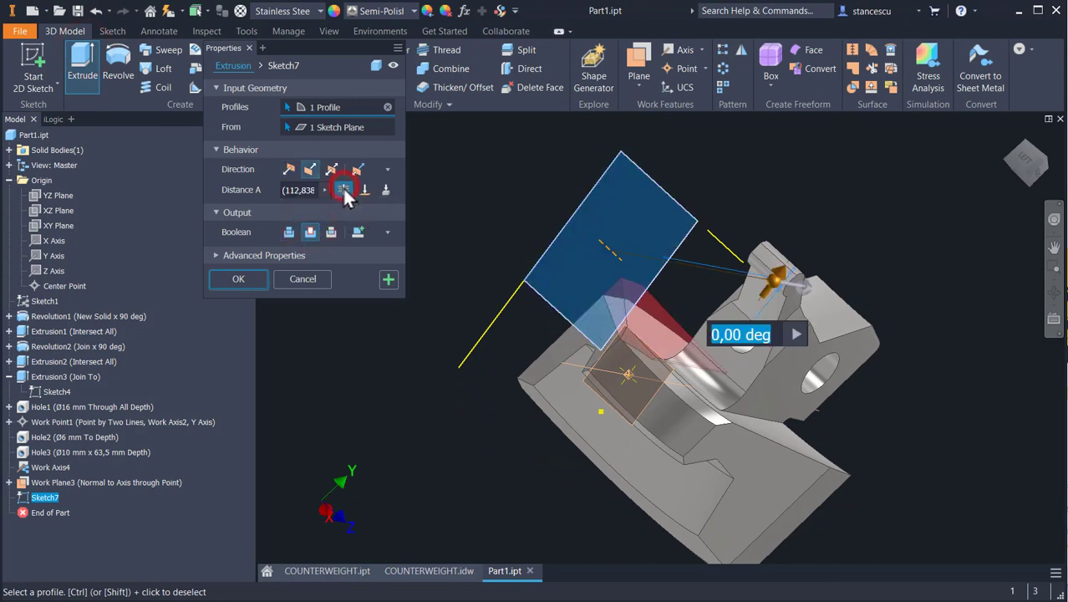
click(240, 278)
Hide the inclined work plane, its work point and the inclined work axis.
shift+middle_drag(405, 391, 439, 411)
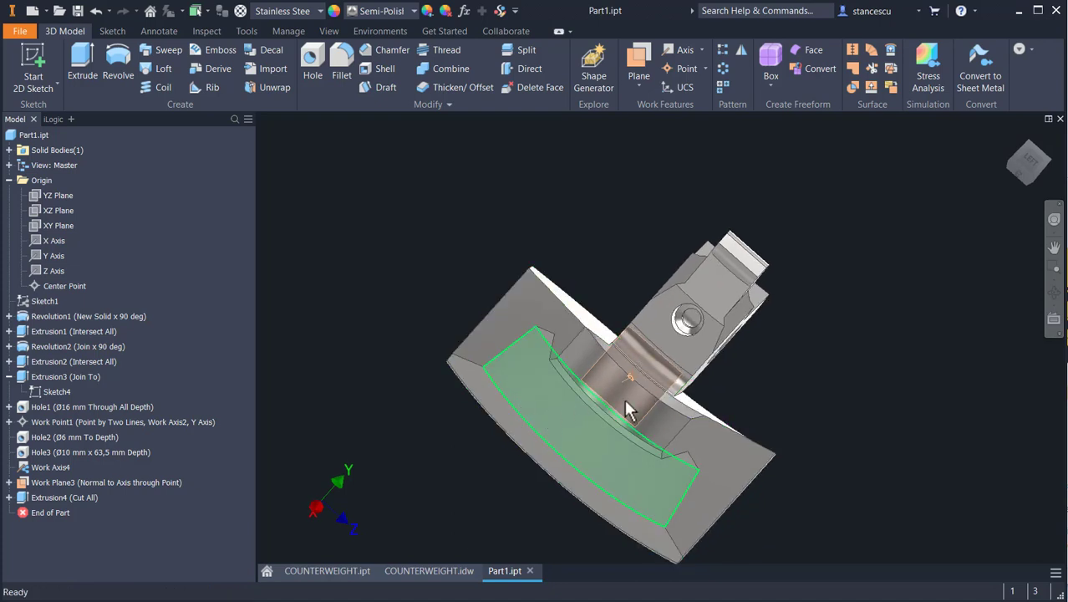
shift+middle_drag(722, 431, 624, 425)
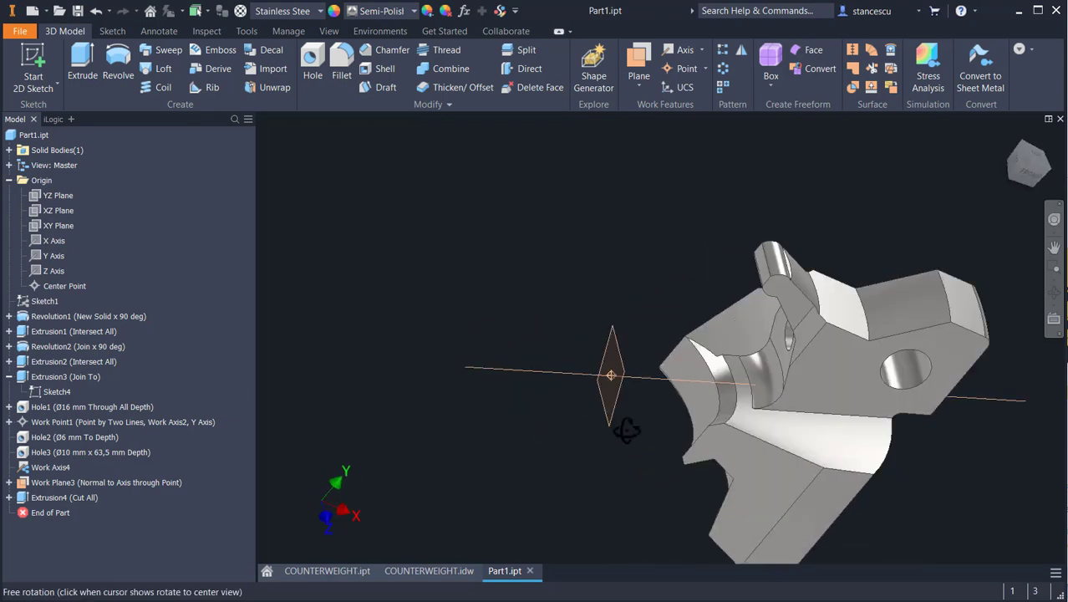
click(620, 376)
right_click(611, 349)
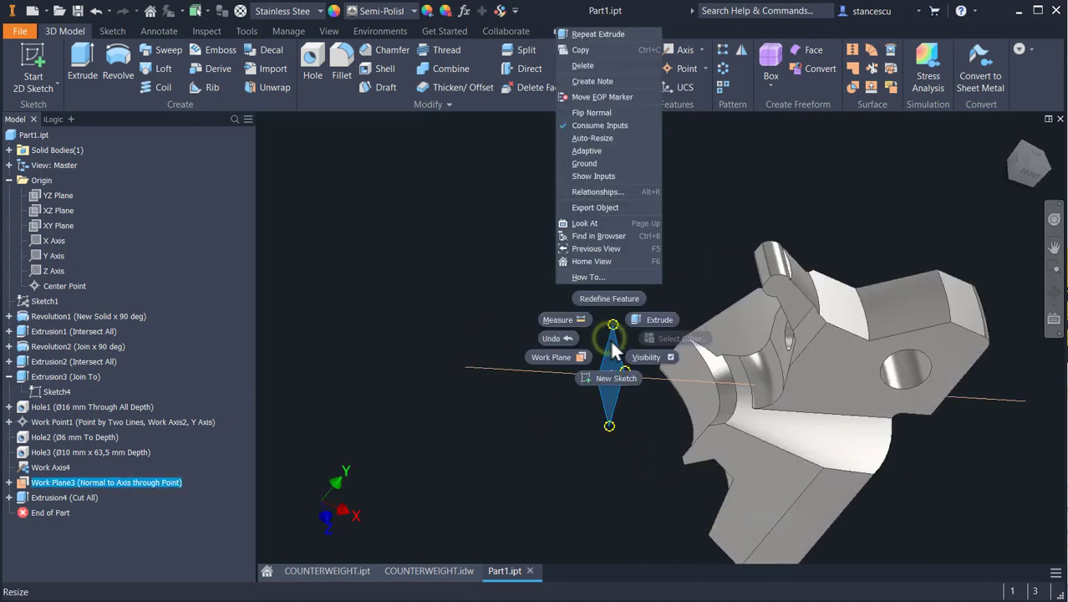
click(645, 356)
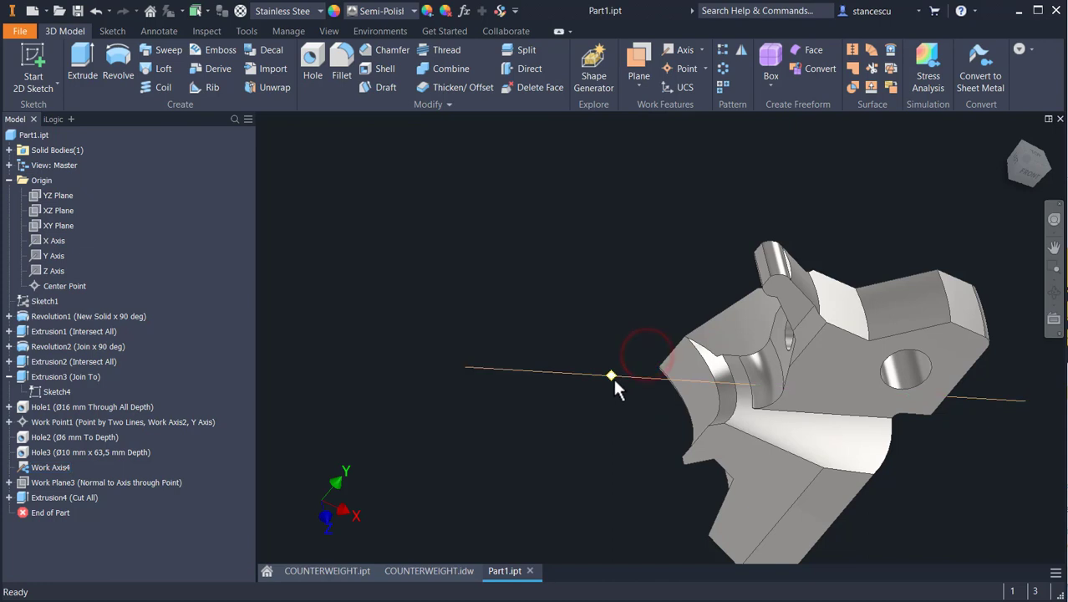
right_click(610, 378)
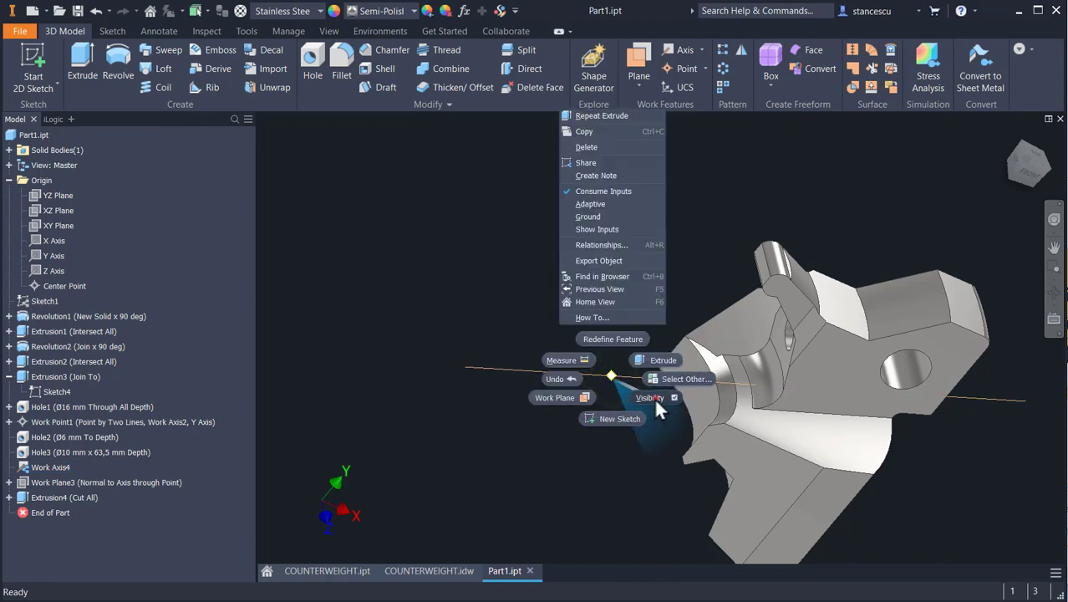
click(654, 397)
right_click(644, 381)
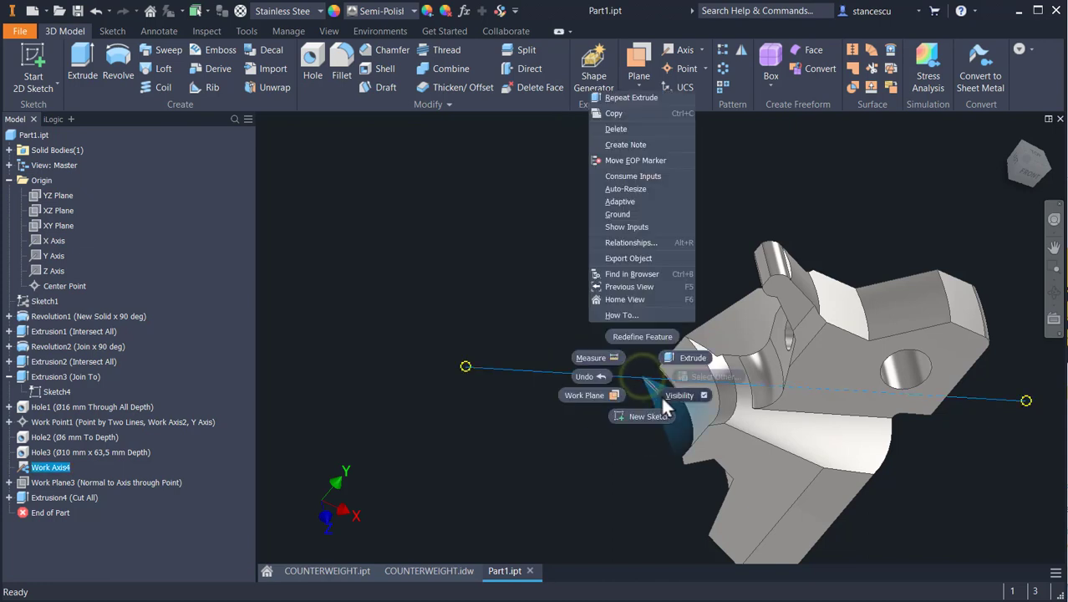
click(667, 396)
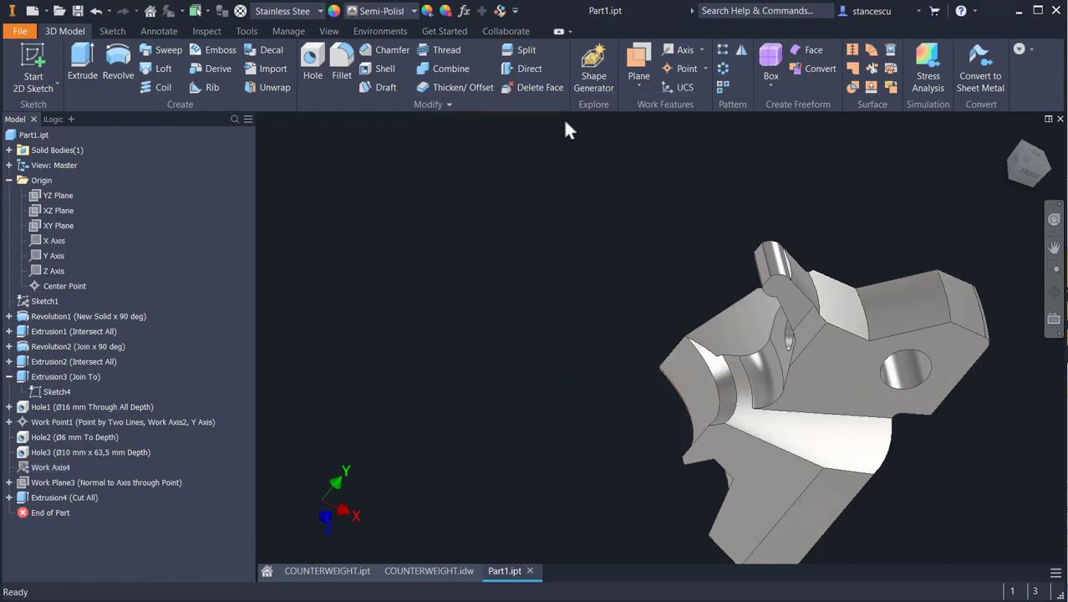
Mirror the inclined extruded cut beside the arm about the XY plane.
click(739, 52)
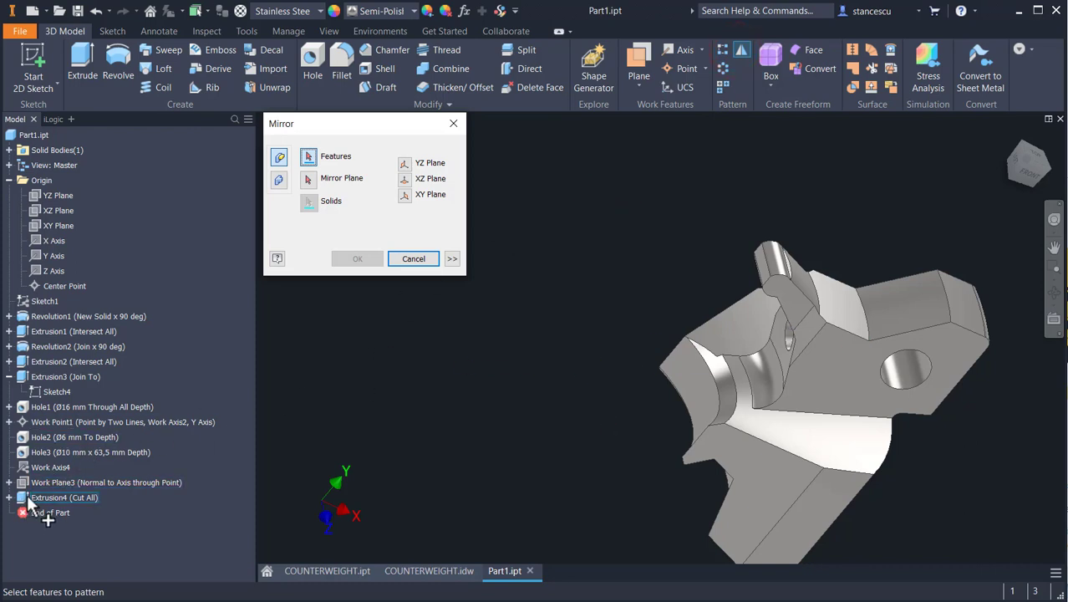
click(32, 498)
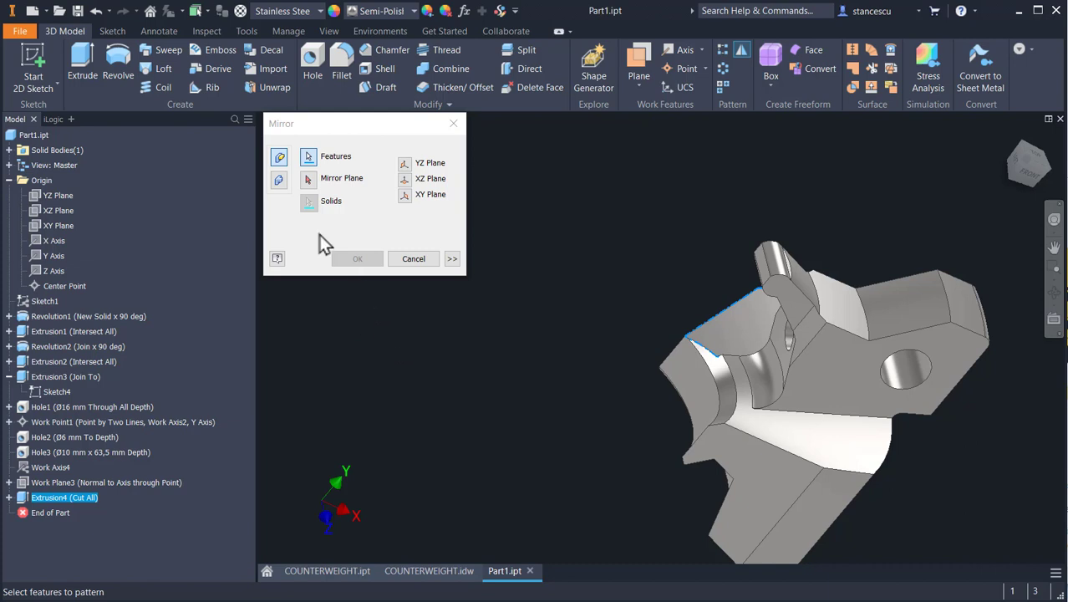
click(309, 179)
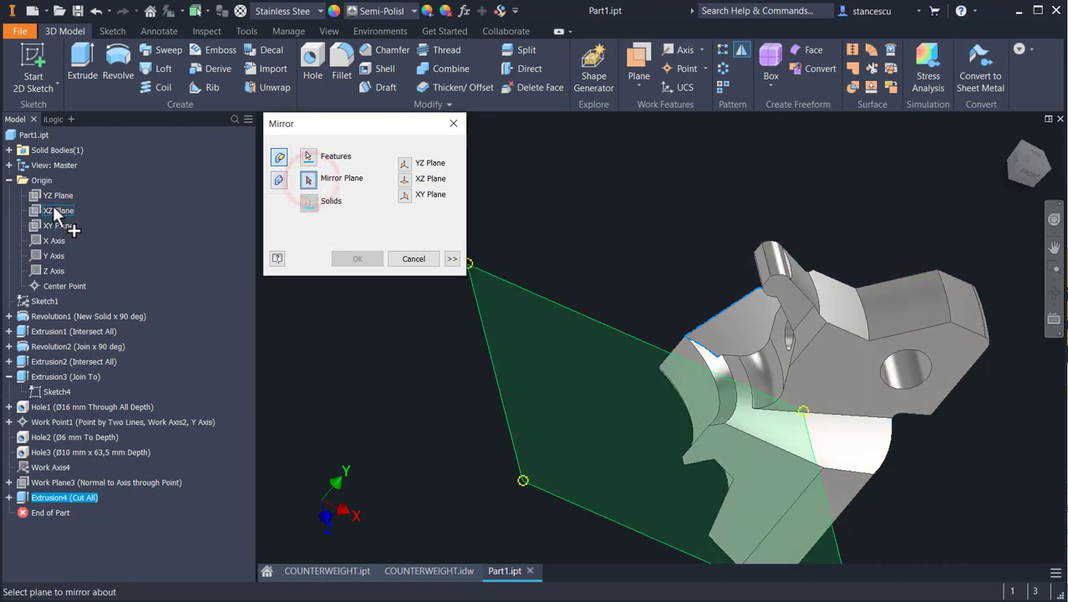
click(52, 226)
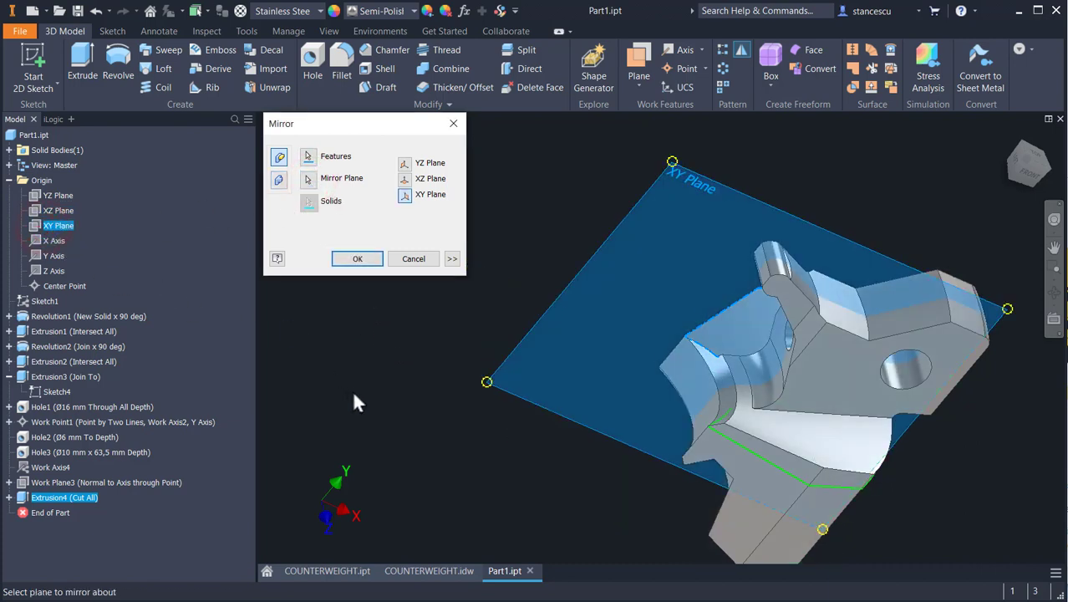
shift+middle_drag(351, 390, 457, 396)
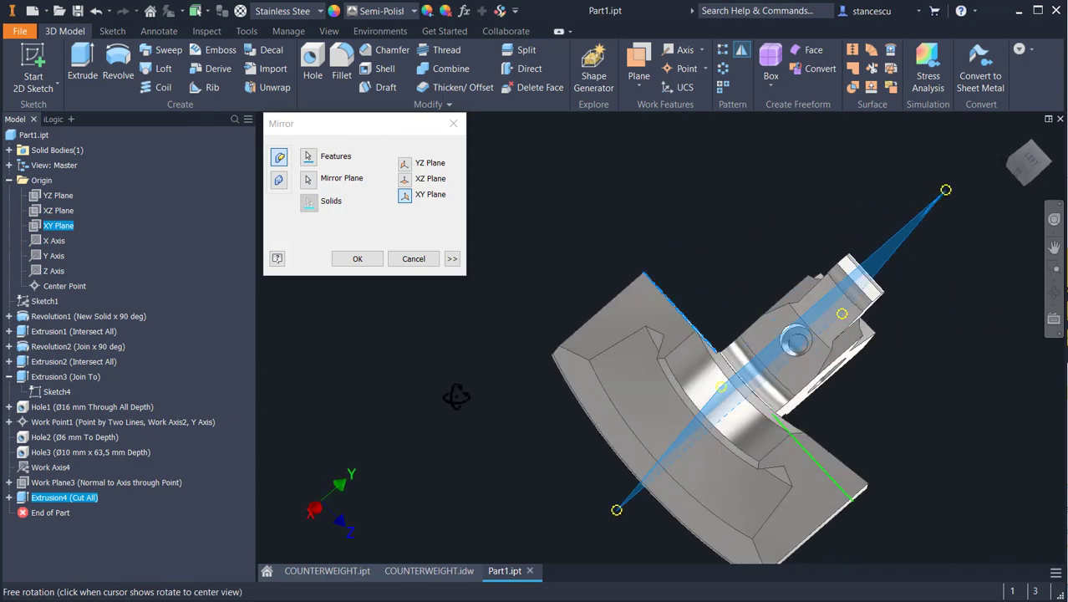
click(370, 261)
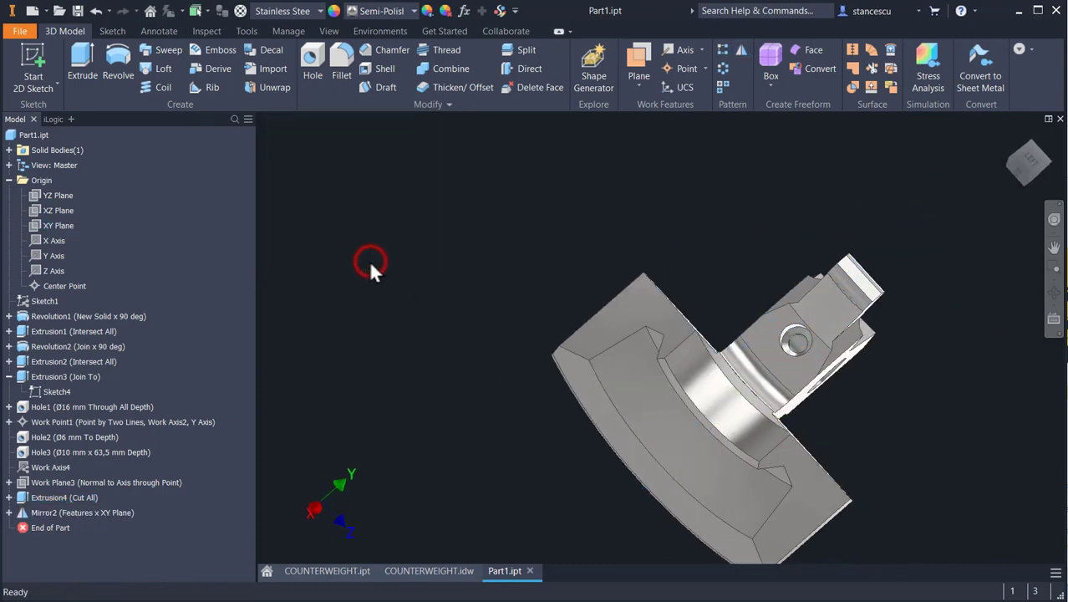
Inspect the mirrored cut from several sides, then examine the position and depth dimensions of the two M10 holes in the COUNTERWEIGHT.idw drawing.
click(1027, 180)
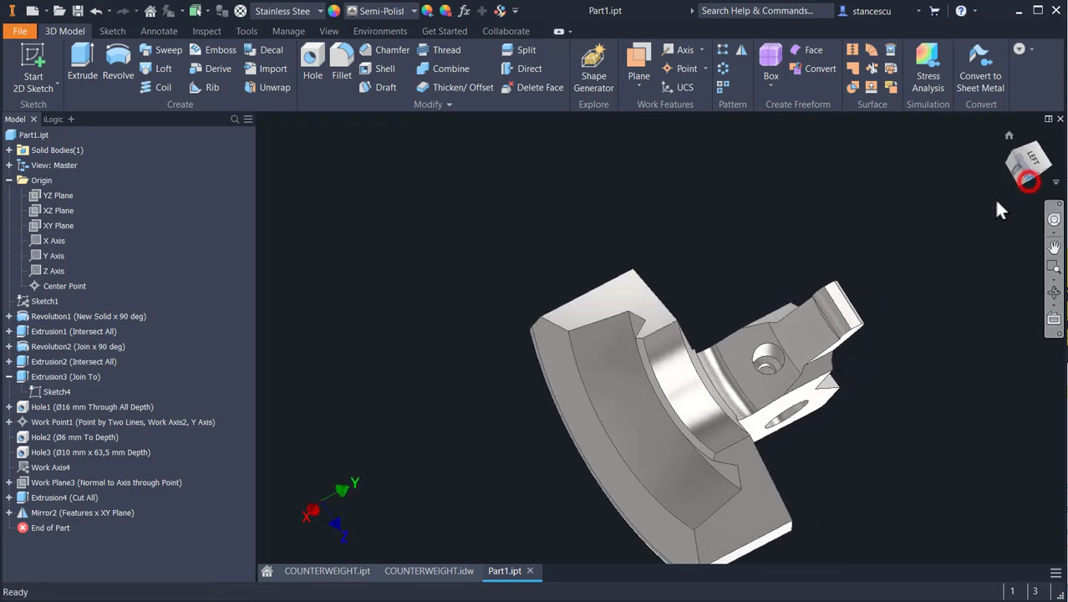
shift+middle_drag(845, 353, 752, 154)
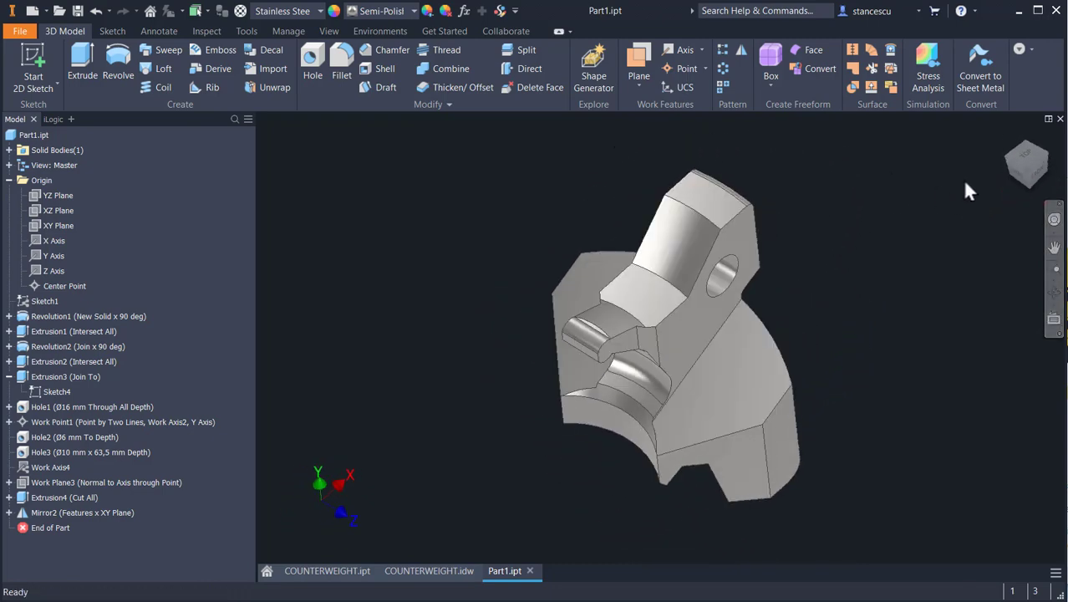
click(1028, 174)
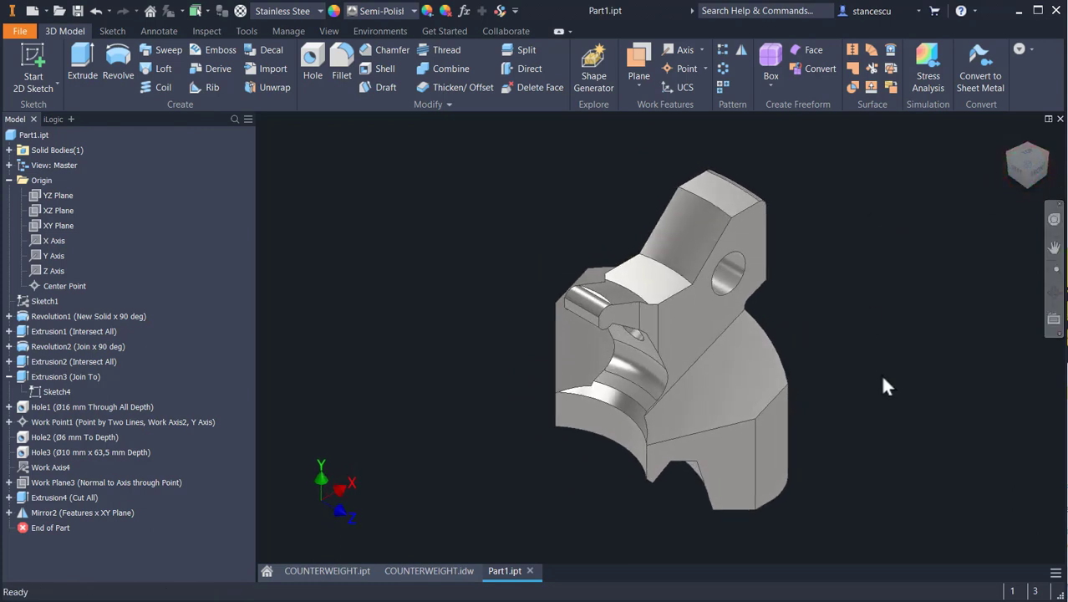
click(1010, 147)
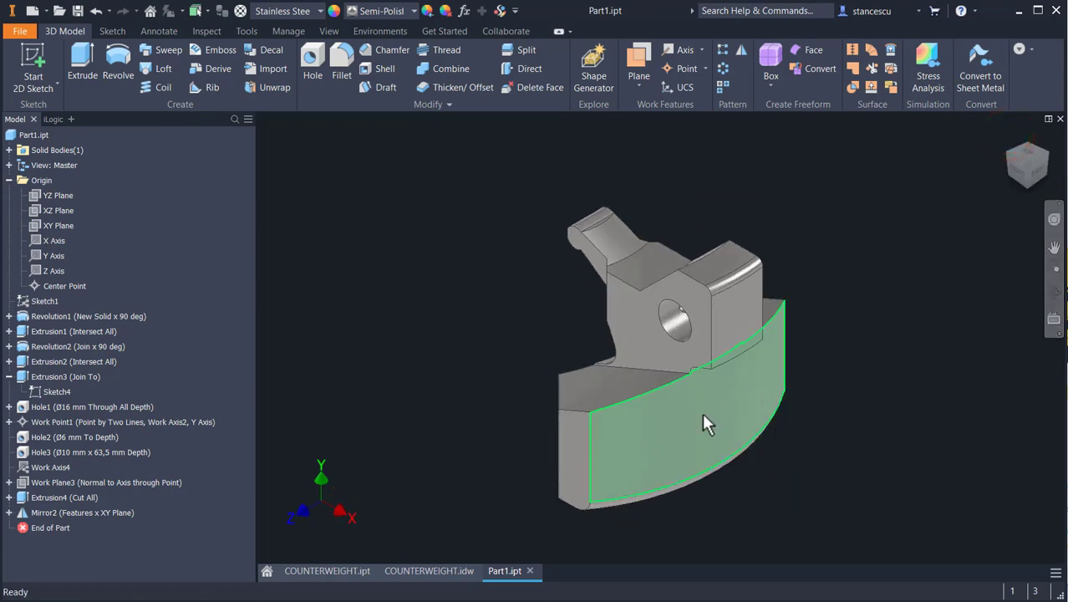
click(413, 575)
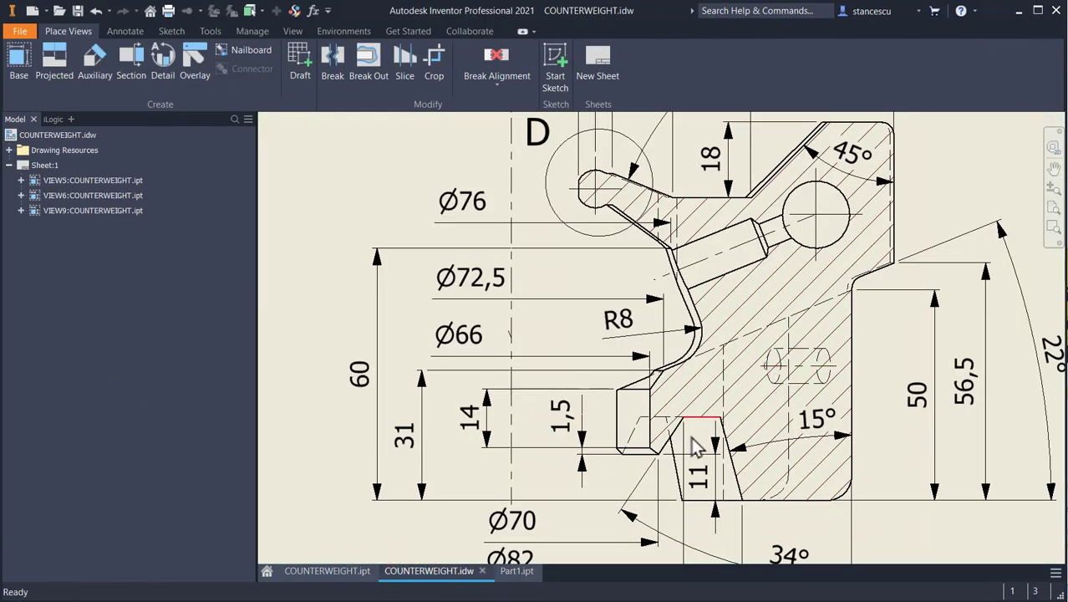
middle_drag(714, 408, 850, 299)
scroll(723, 358, up, 3)
mouse_move(527, 388)
middle_down()
mouse_move(644, 372)
mouse_move(657, 353)
middle_up()
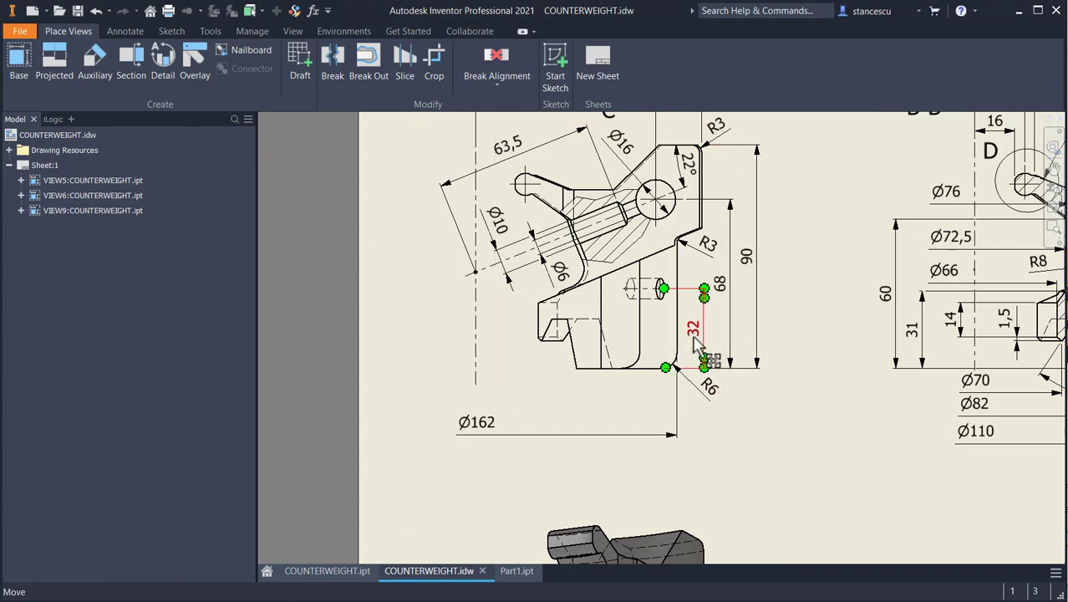
middle_drag(828, 454, 528, 270)
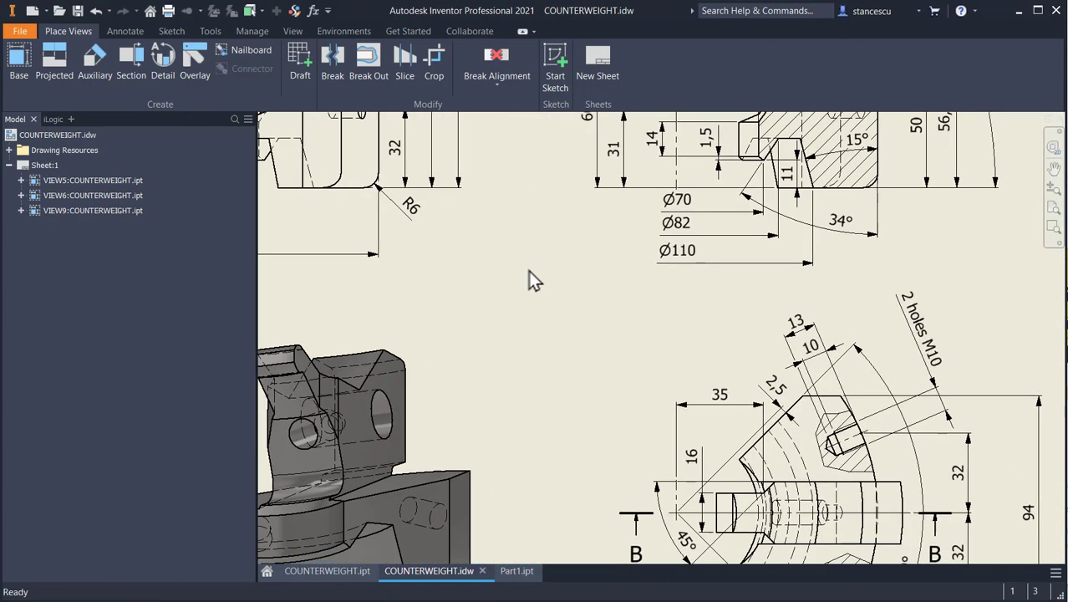
middle_drag(635, 449, 567, 312)
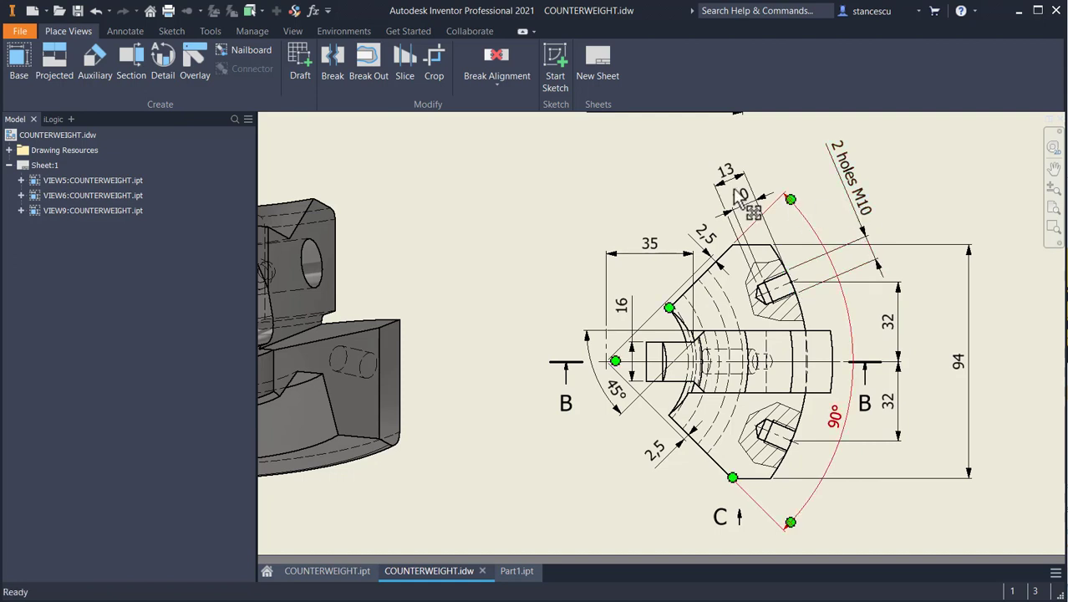
drag(732, 187, 747, 216)
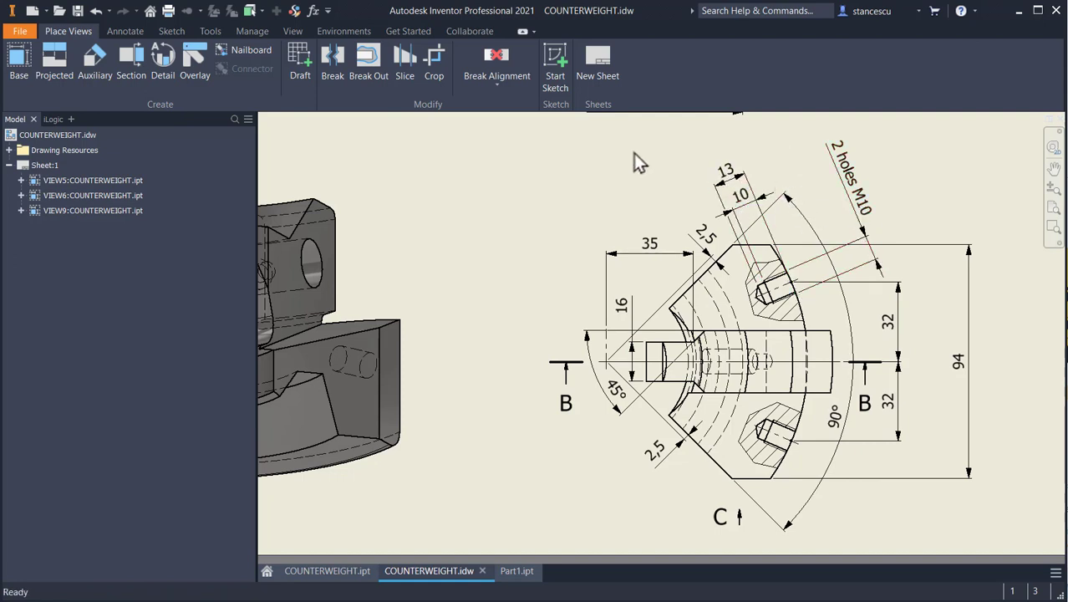
Return to Part1.ipt and create a work plane offset -32 mm from the counterweight's flat underside.
click(514, 572)
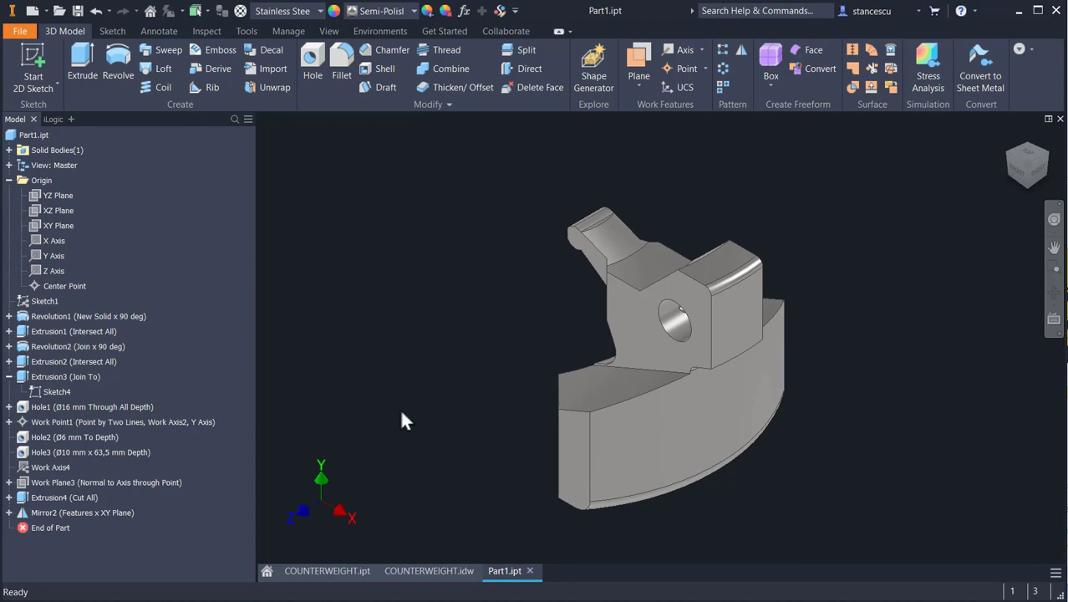
shift+middle_drag(408, 433, 425, 374)
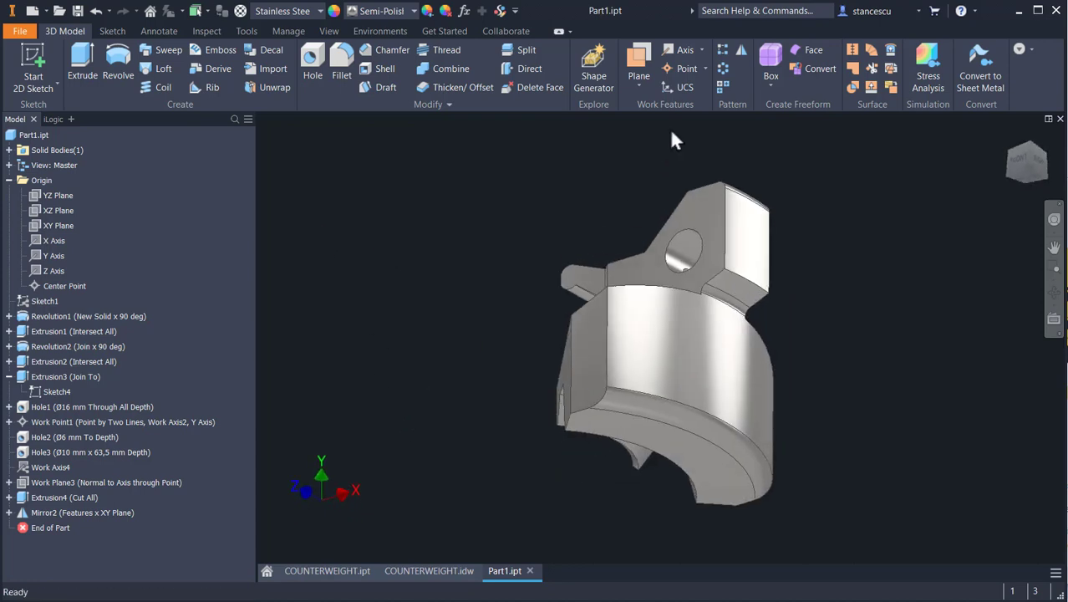
click(643, 57)
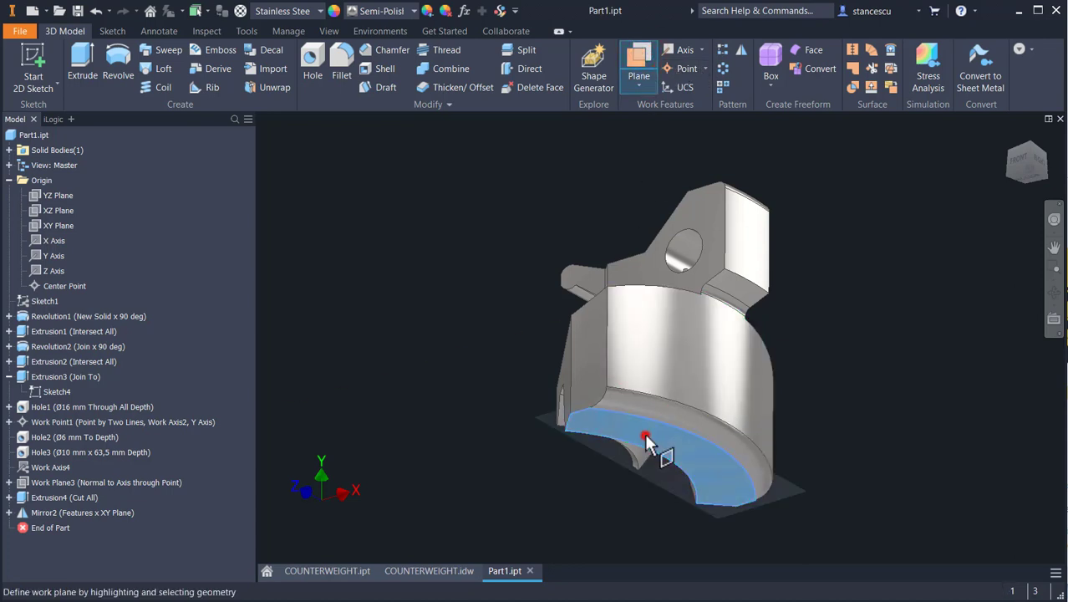
drag(646, 443, 641, 384)
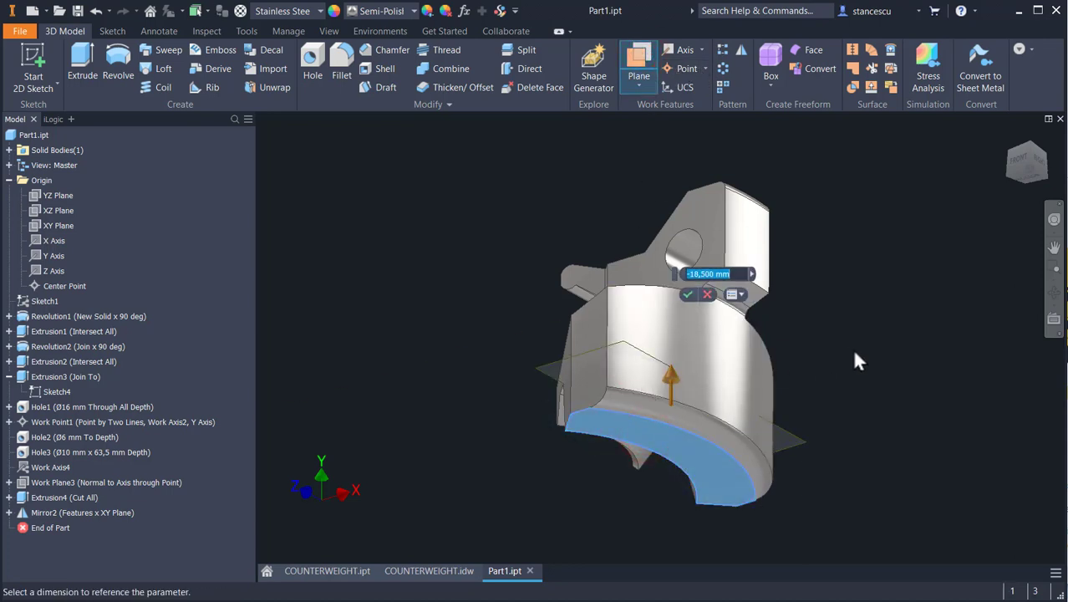
text(-32)
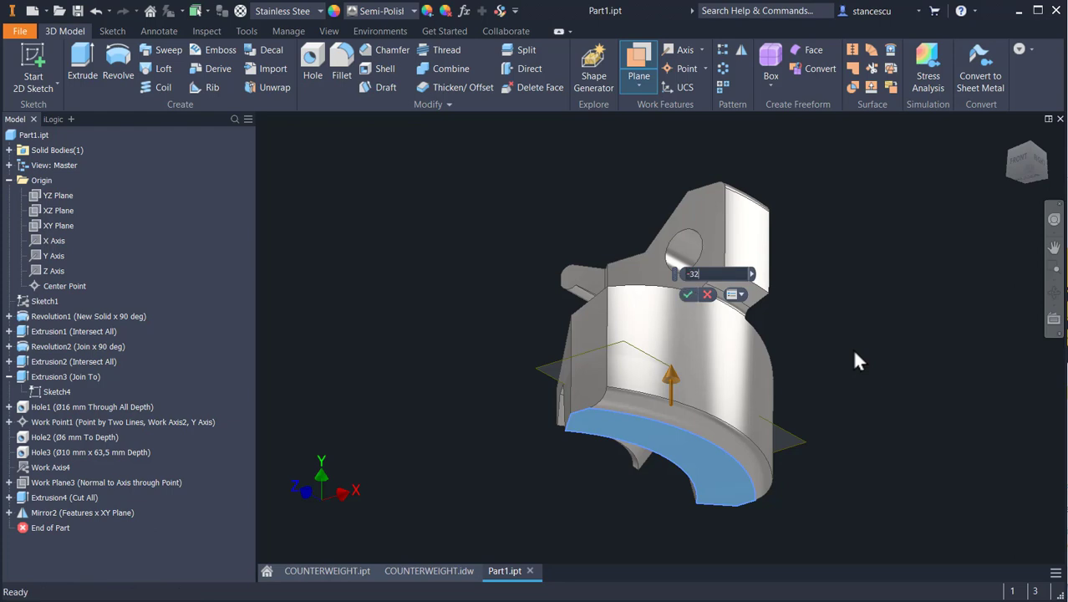
key(Return)
Start a sketch on the offset work plane, slice the graphics, and draw an inclined line from the center point to the outer arc.
shift+middle_drag(865, 332, 859, 387)
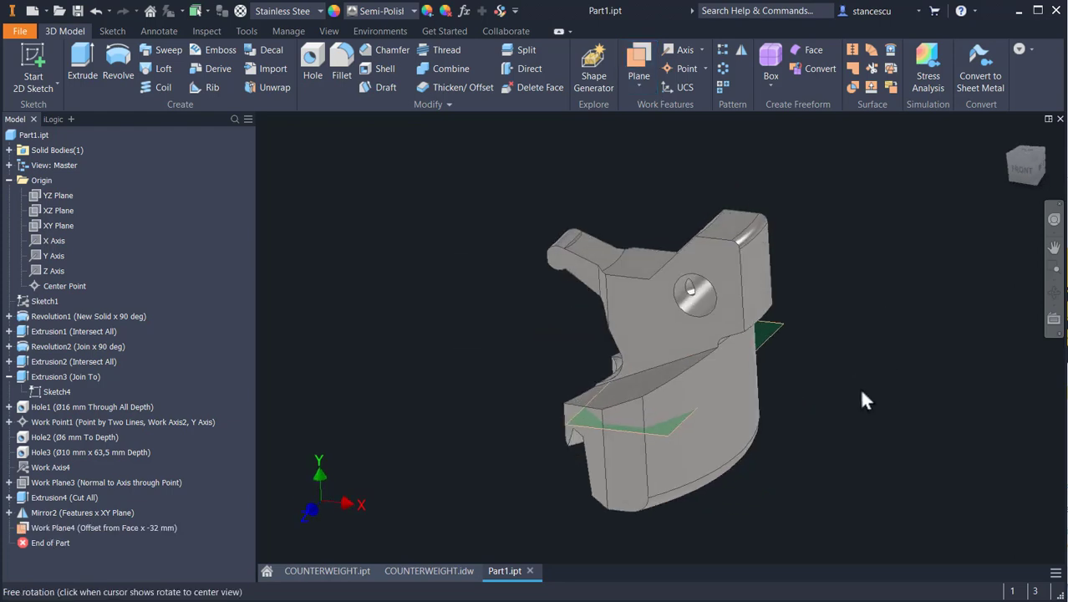
click(674, 439)
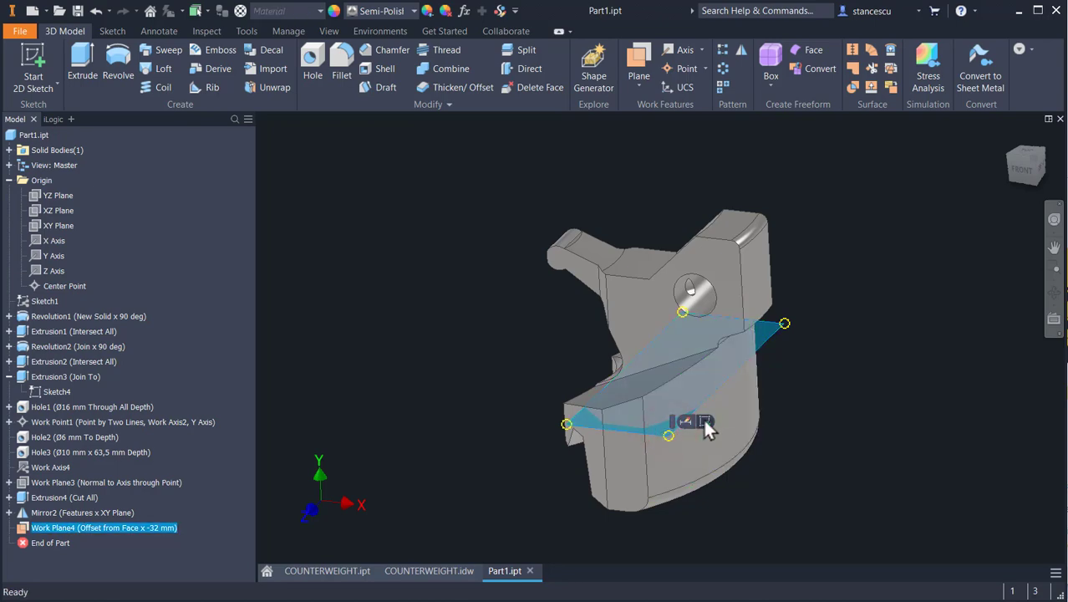
click(705, 418)
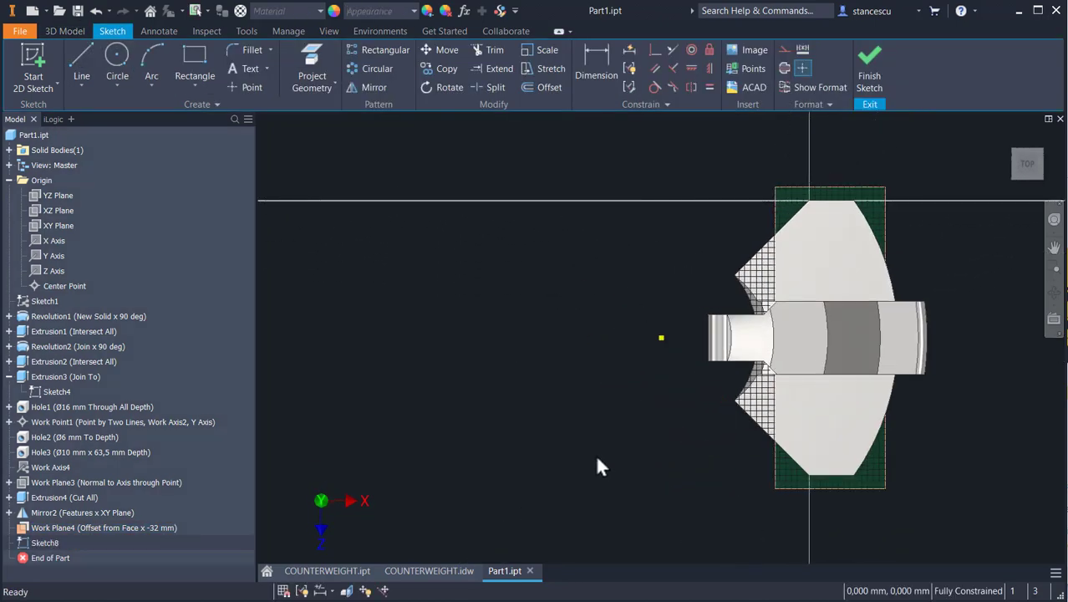
key(F7)
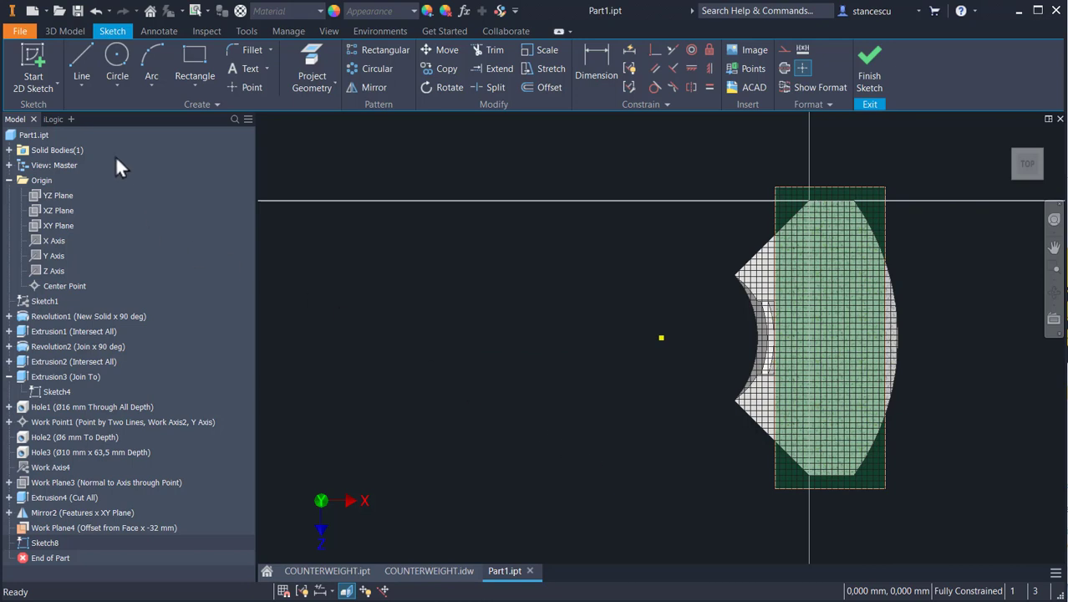
click(87, 60)
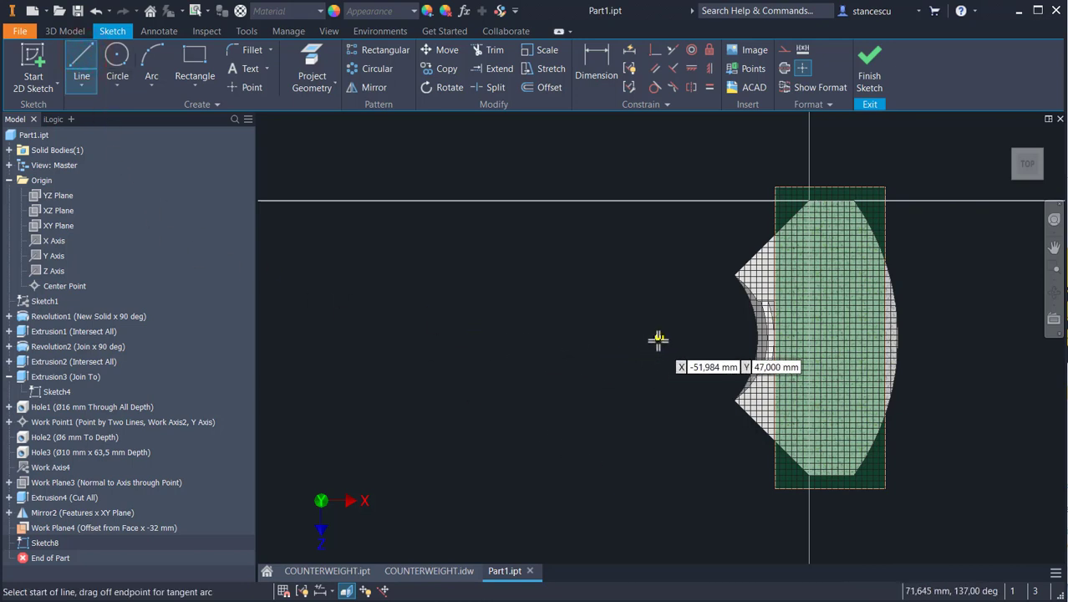
click(660, 338)
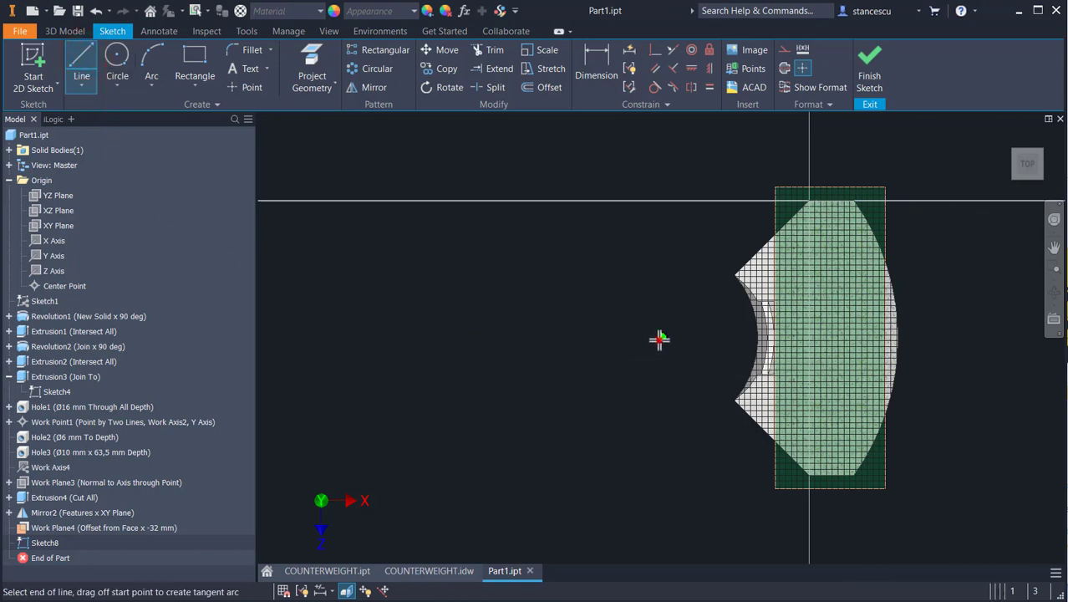
click(869, 451)
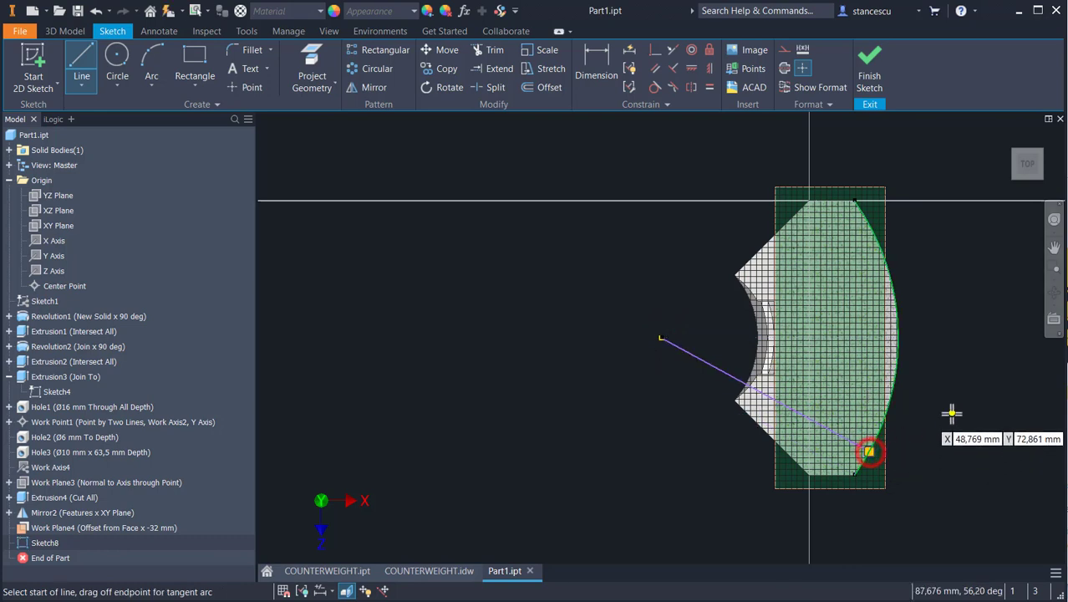
key(Escape)
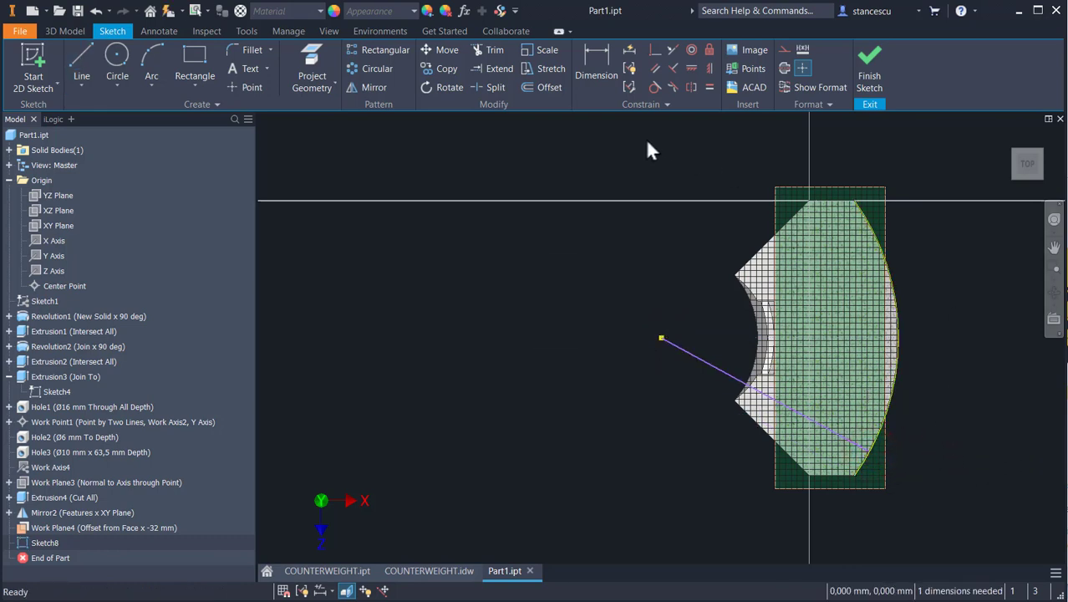
Dimension the vertical distance between the line's endpoints as 32 mm and finish the sketch.
click(590, 56)
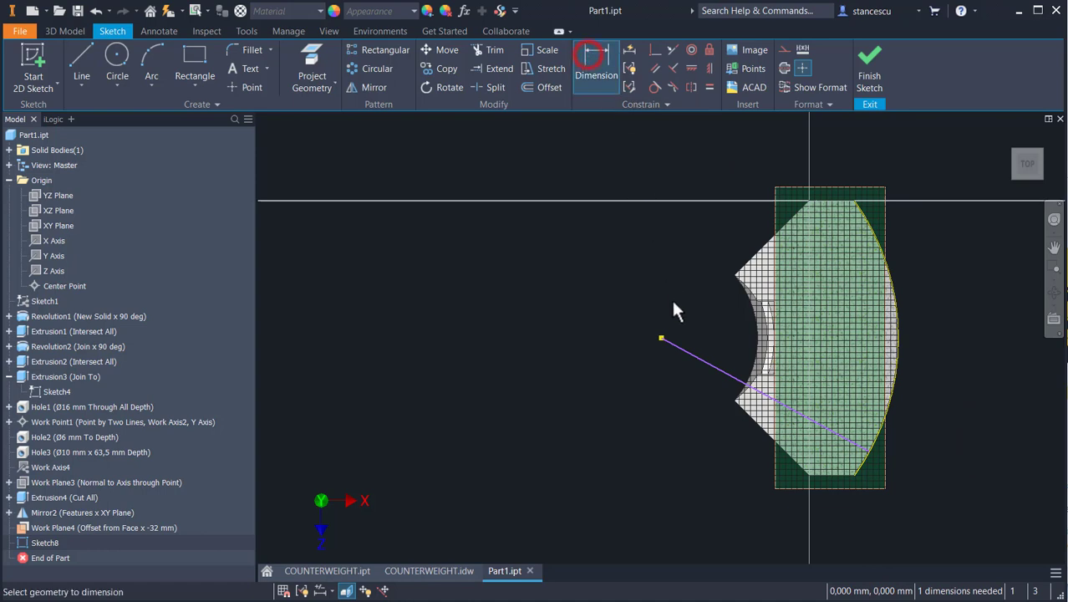
click(695, 355)
click(946, 387)
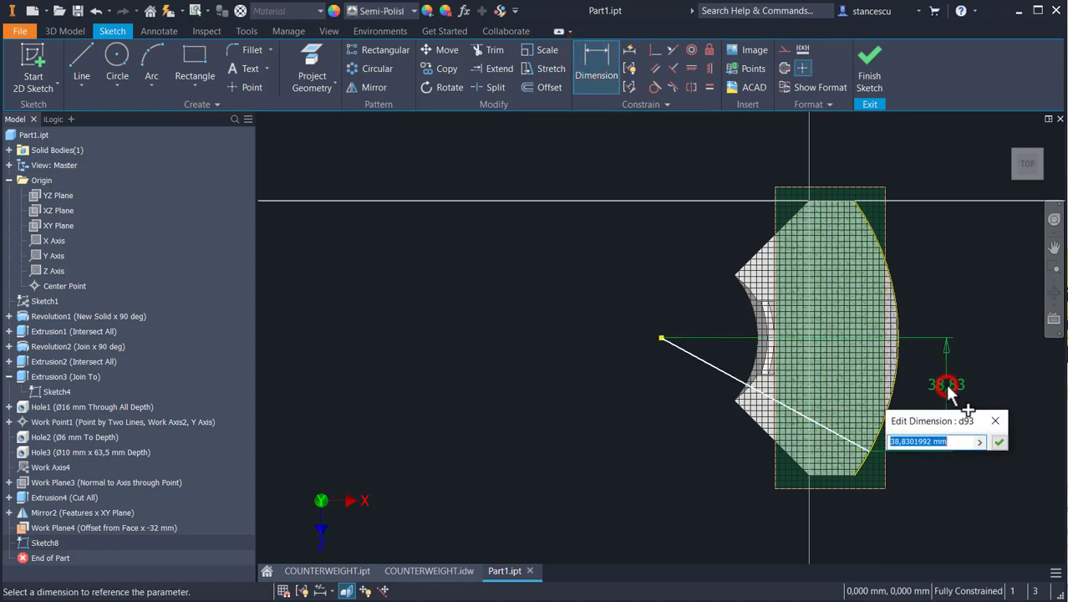
text(32)
key(Return)
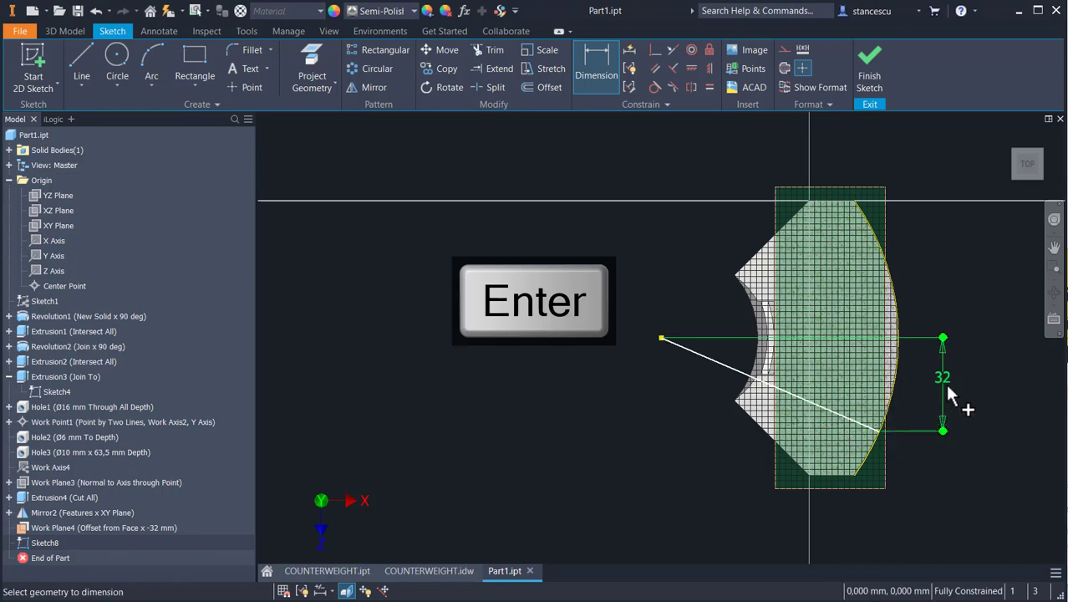
click(872, 58)
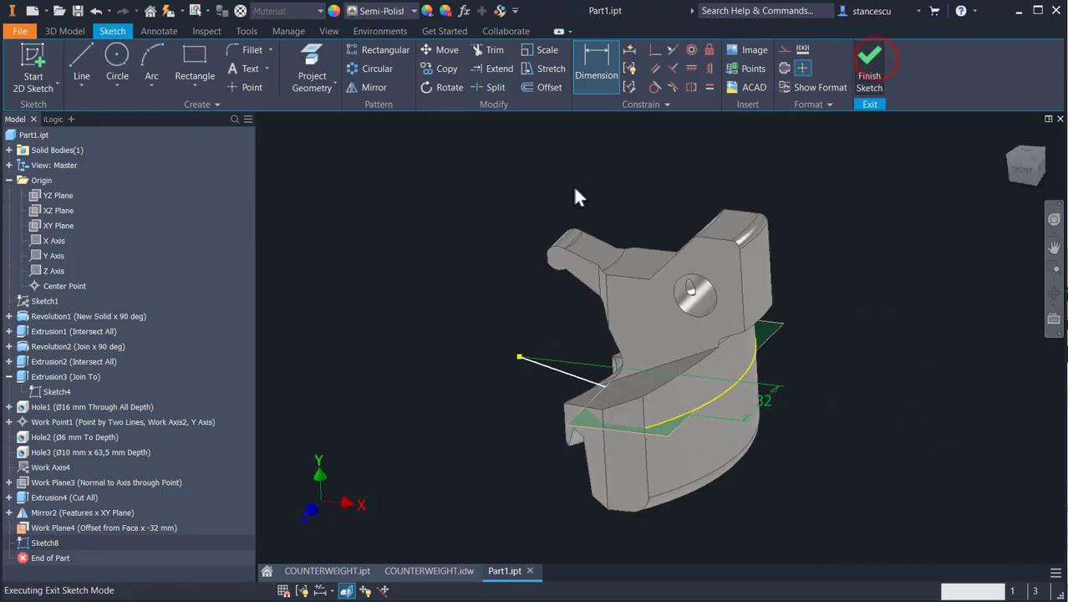
Create a work axis along the inclined 32 mm line of the latest sketch.
click(684, 52)
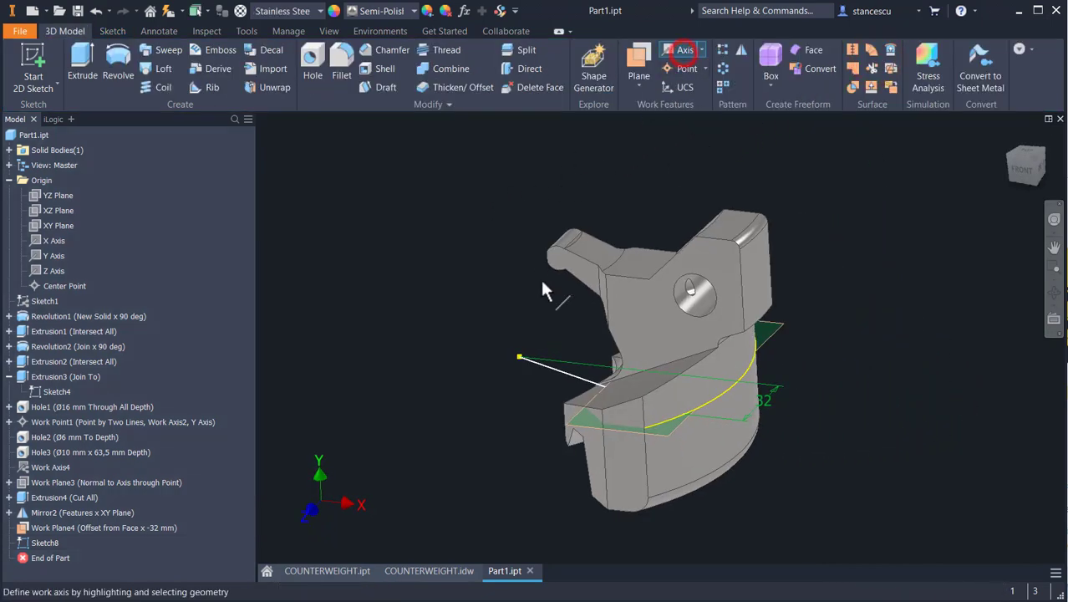
click(572, 379)
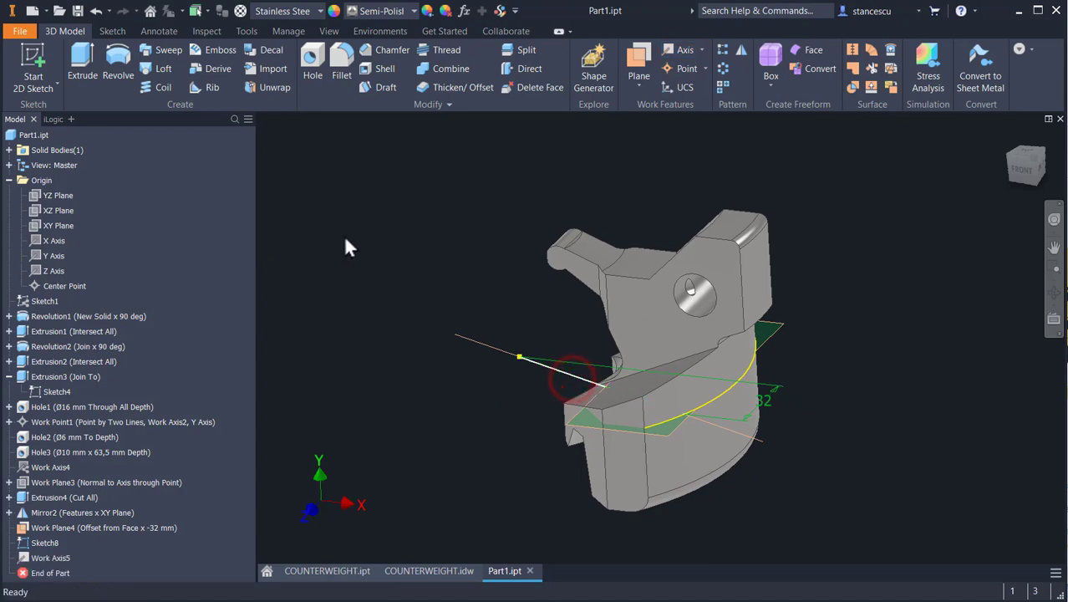
key(Escape)
Hide the sketch with the inclined line and the work plane offset -32 mm from the flat underside.
right_click(25, 543)
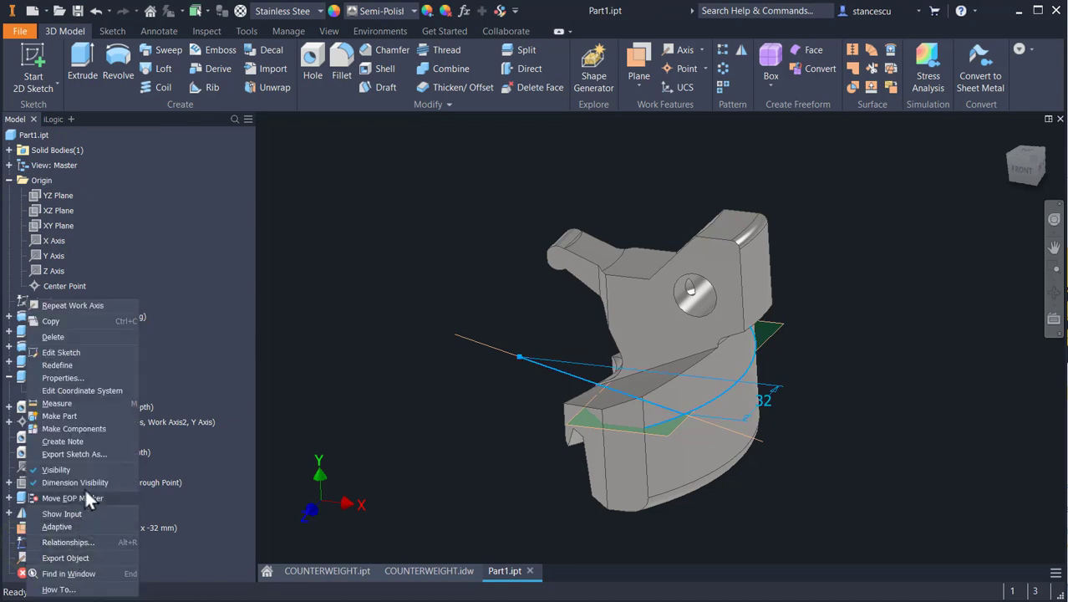
click(58, 469)
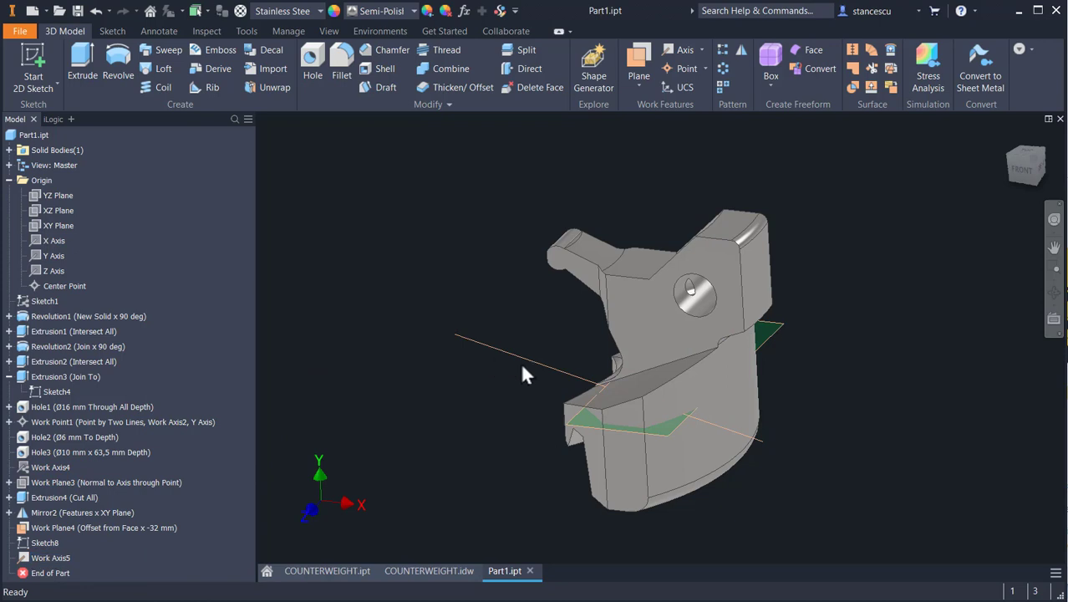
right_click(784, 326)
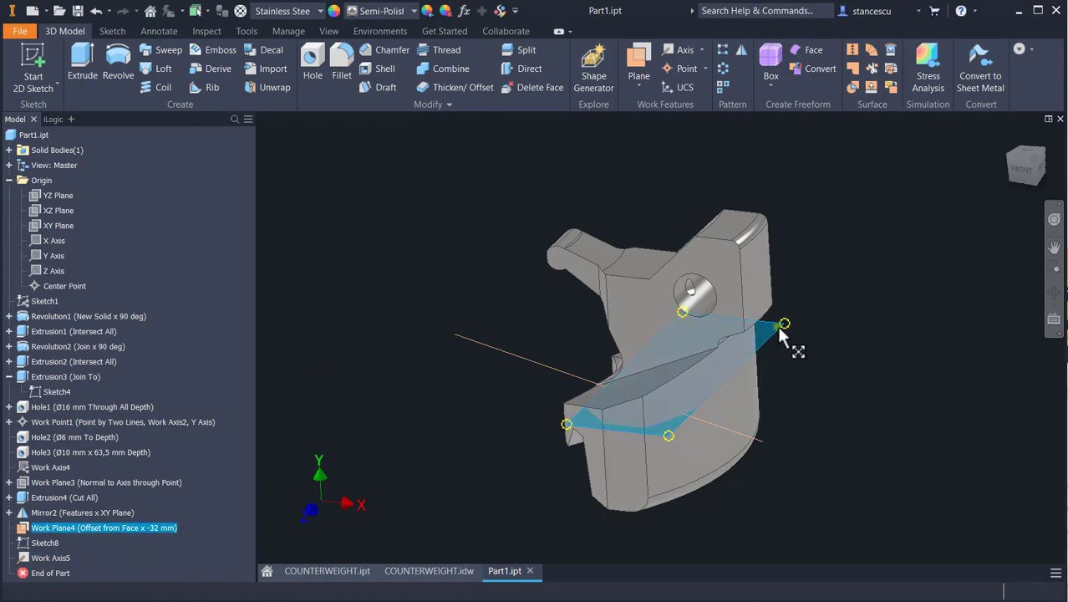
click(802, 343)
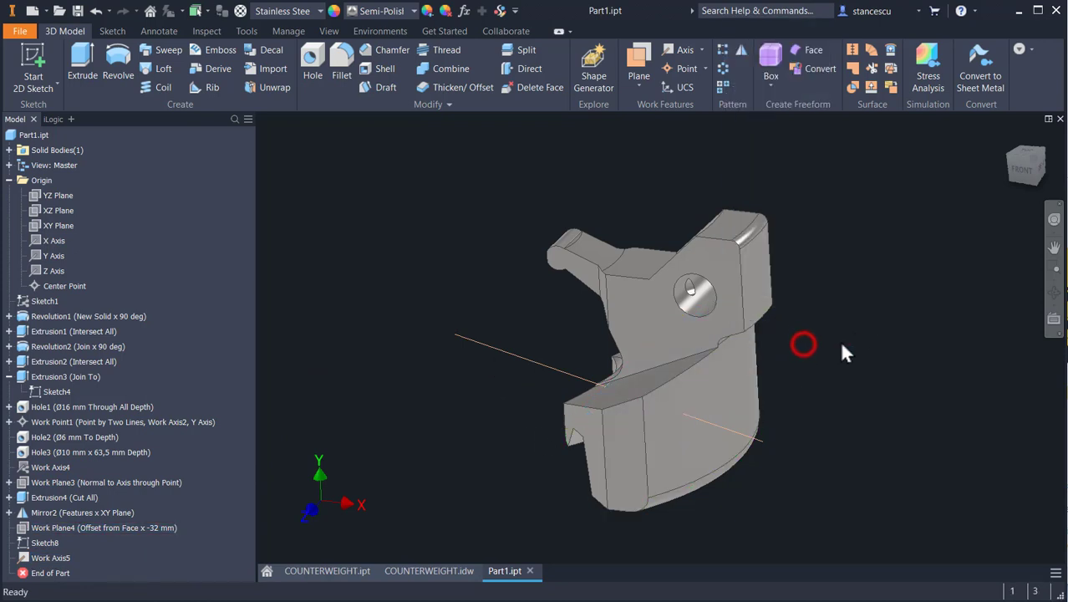
Create a work point where the inclined work axis meets the counterweight's outer curved face.
click(669, 69)
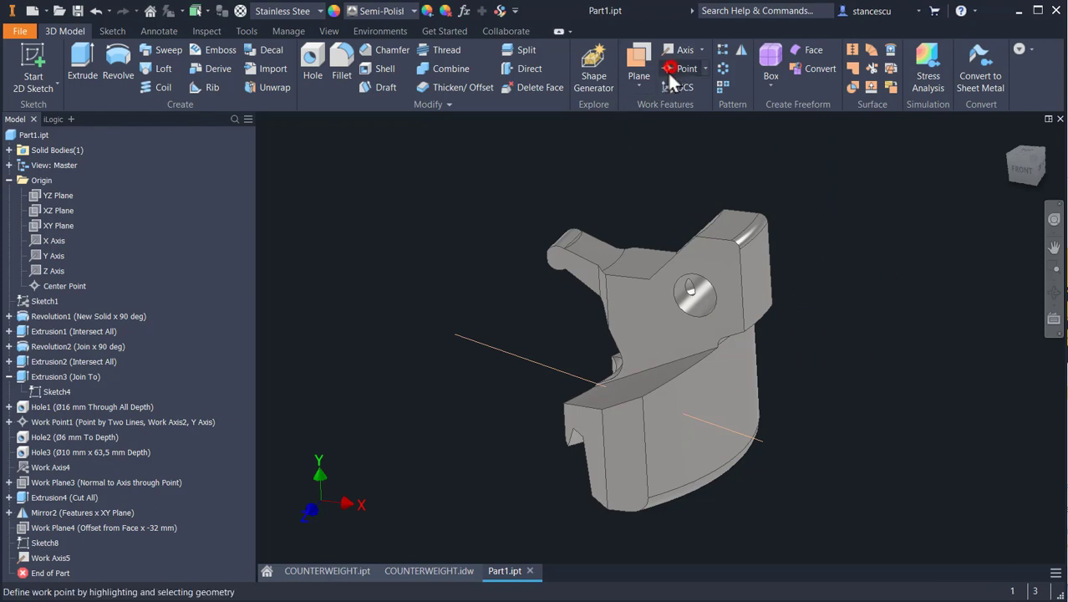
click(561, 374)
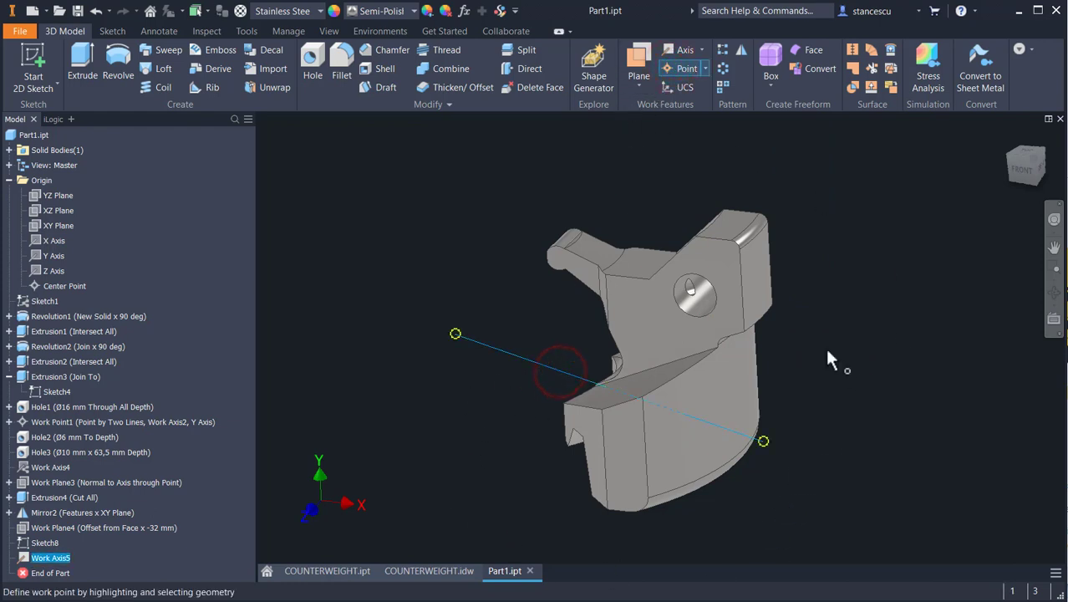
click(739, 378)
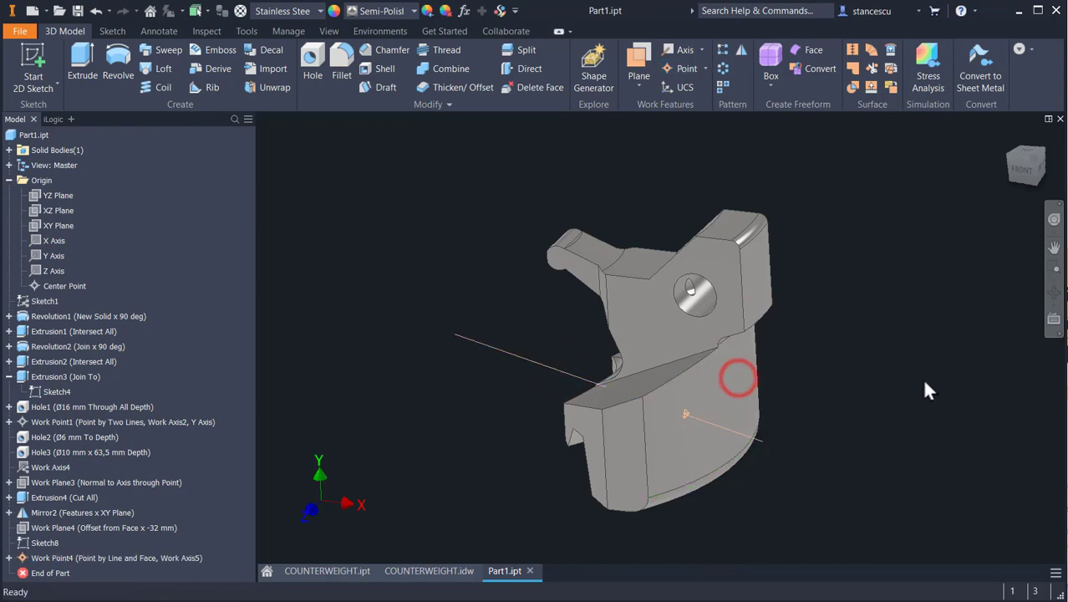
Create a tapped M10x1.5 hole at the work point along the work axis, with 10 mm thread depth and 13 mm drill depth.
click(310, 60)
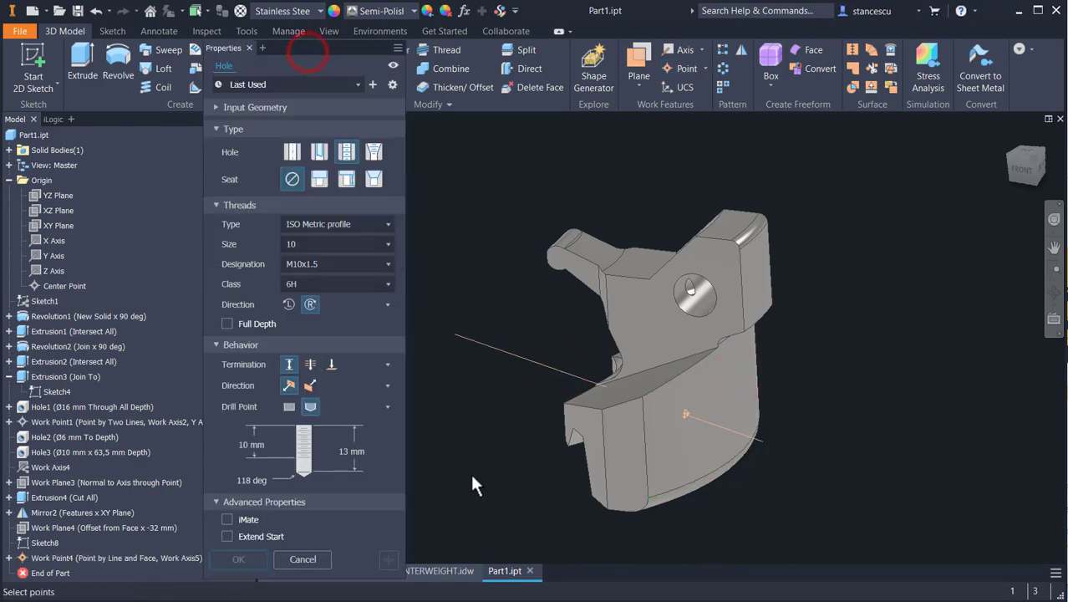
click(684, 416)
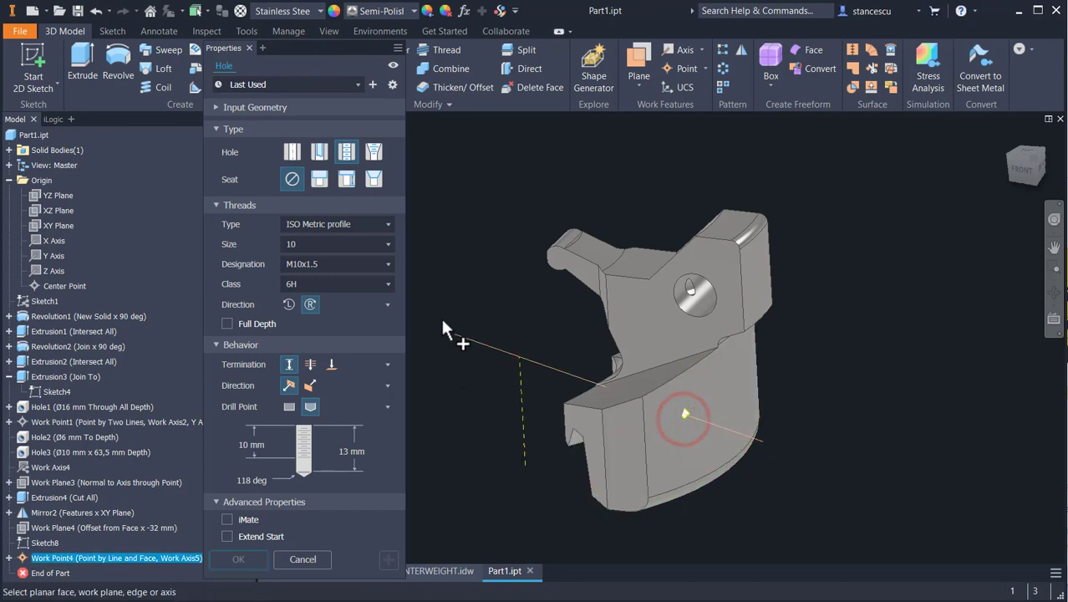
click(549, 369)
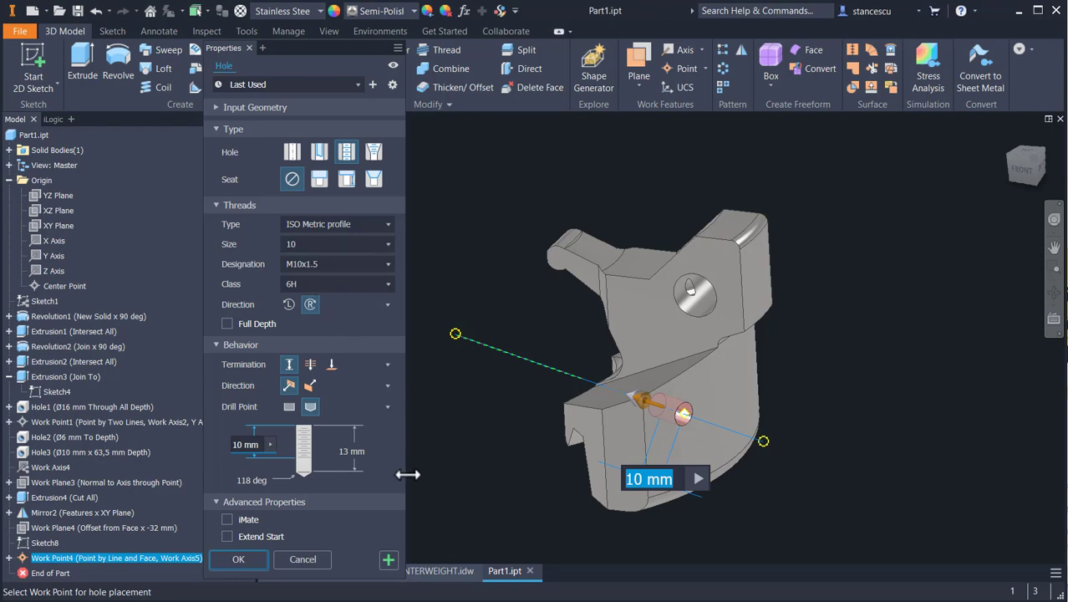
click(236, 561)
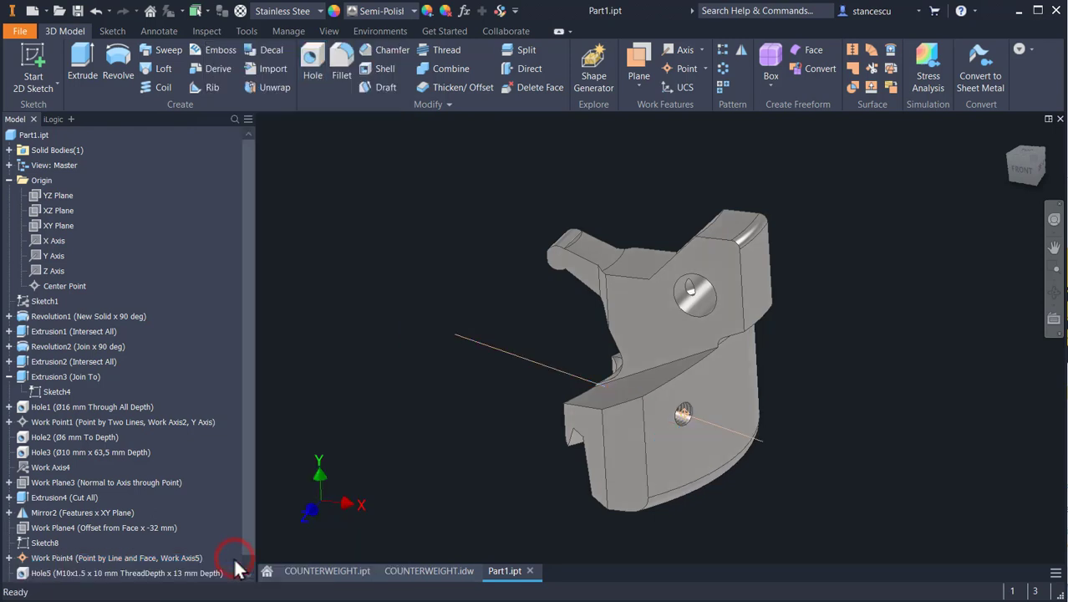
Hide the work axis and work point used for the M10 hole.
right_click(519, 355)
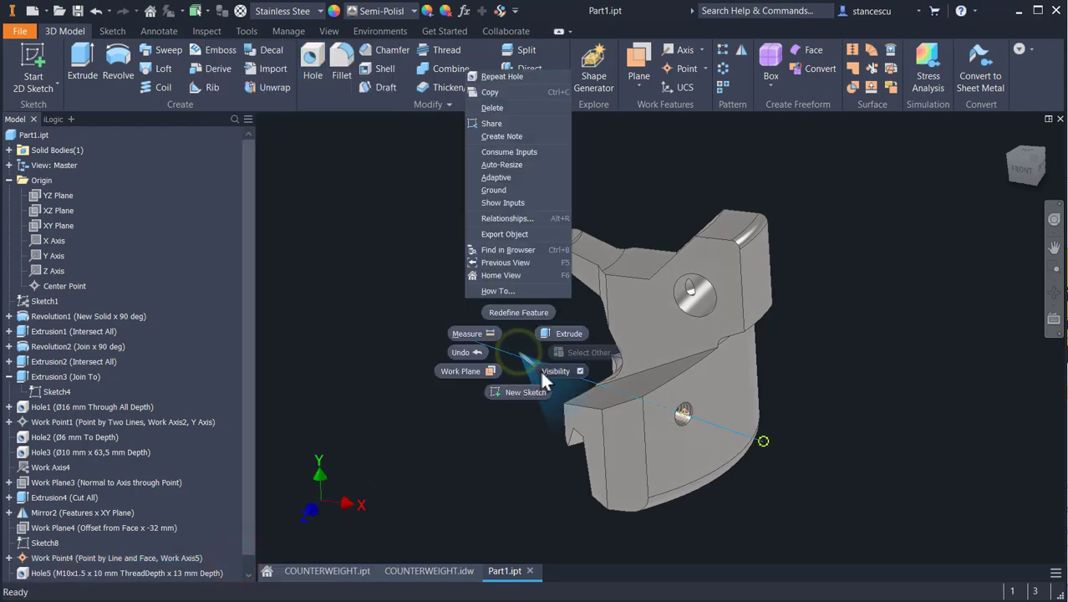
click(545, 370)
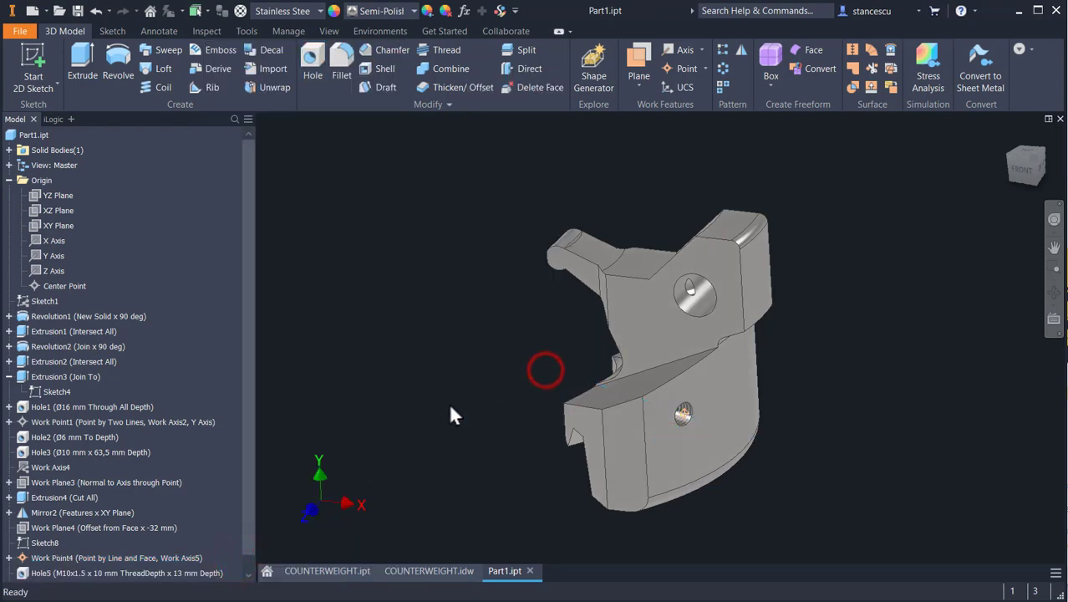
right_click(683, 416)
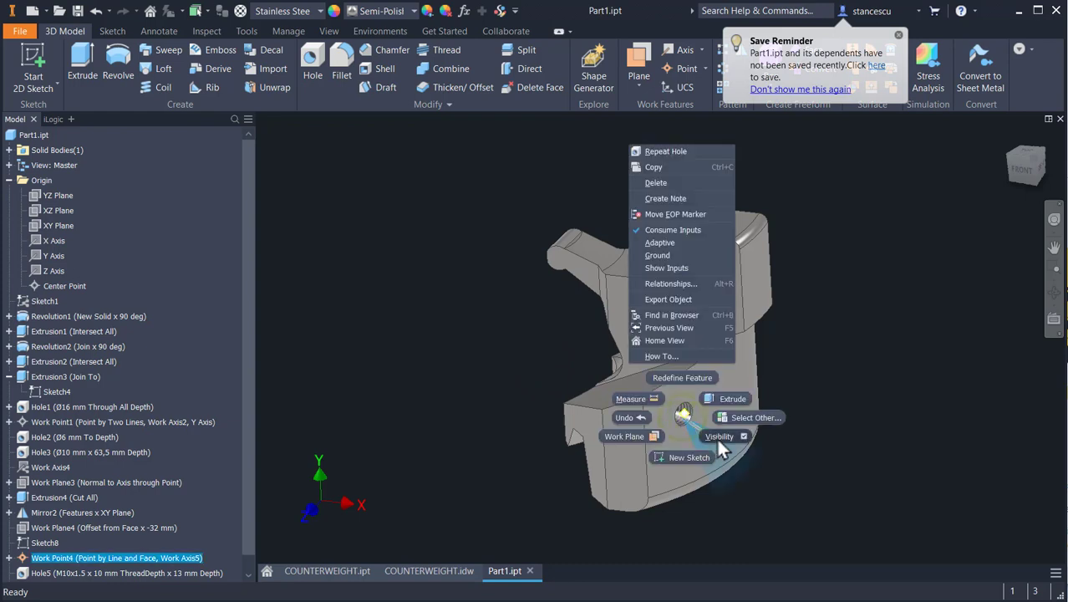
click(716, 437)
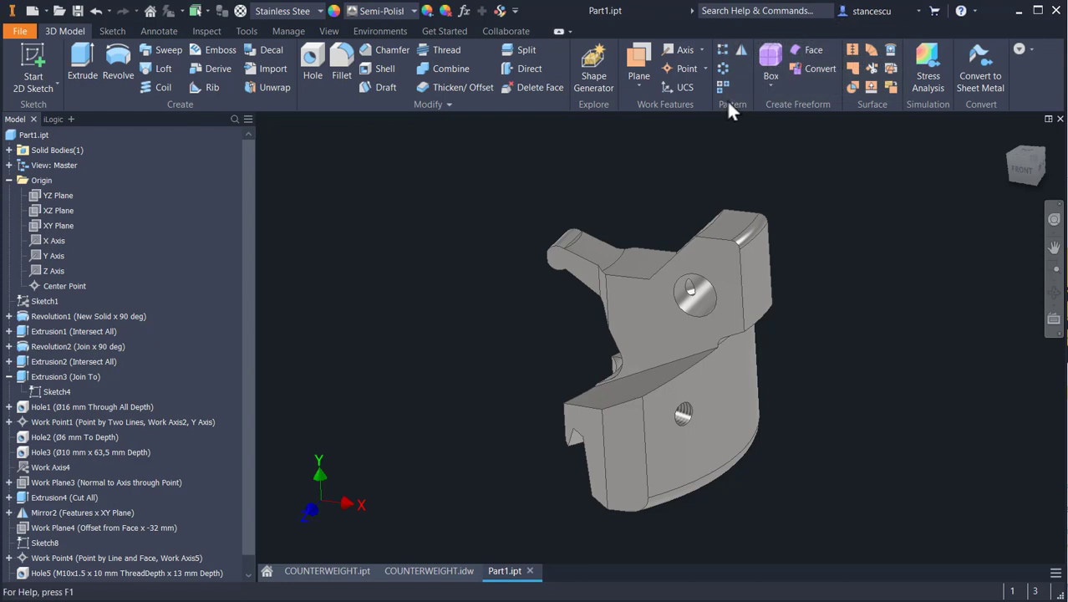
Mirror the M10 threaded hole about the XY plane and return to the home view.
click(739, 49)
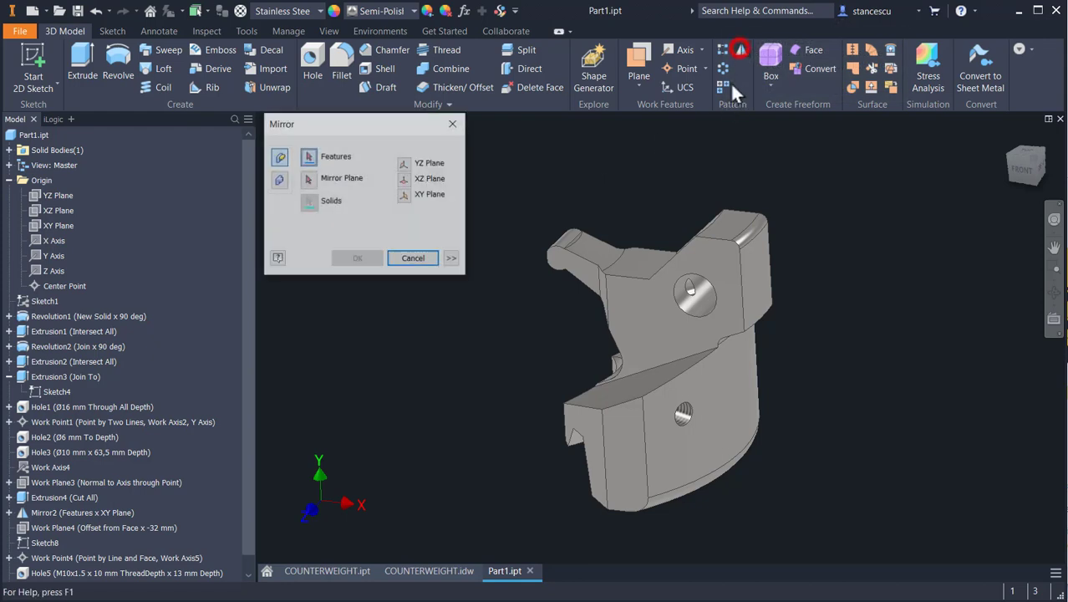
click(677, 415)
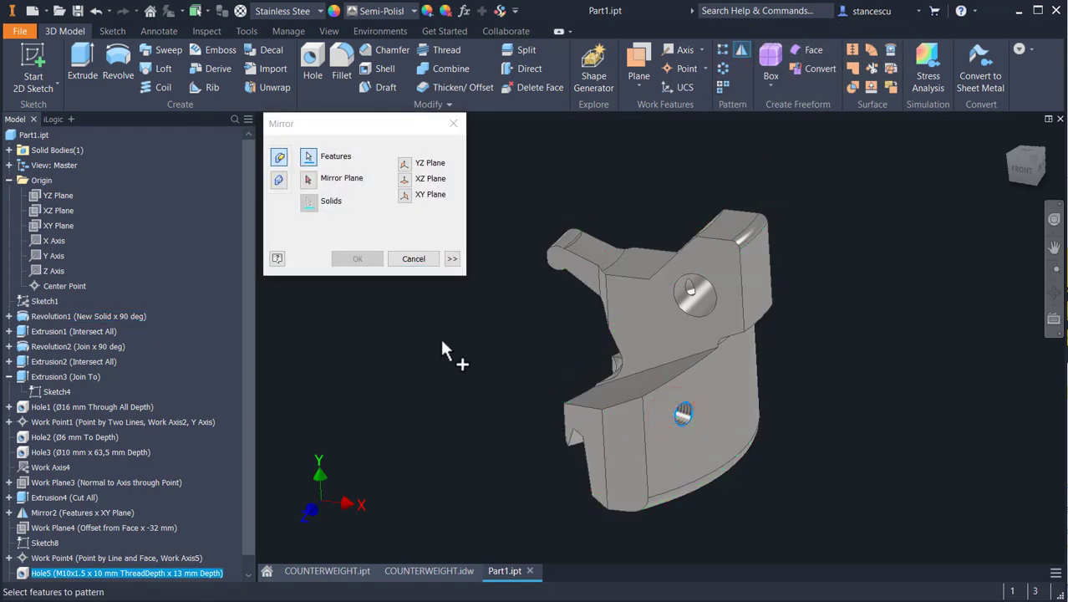
click(308, 179)
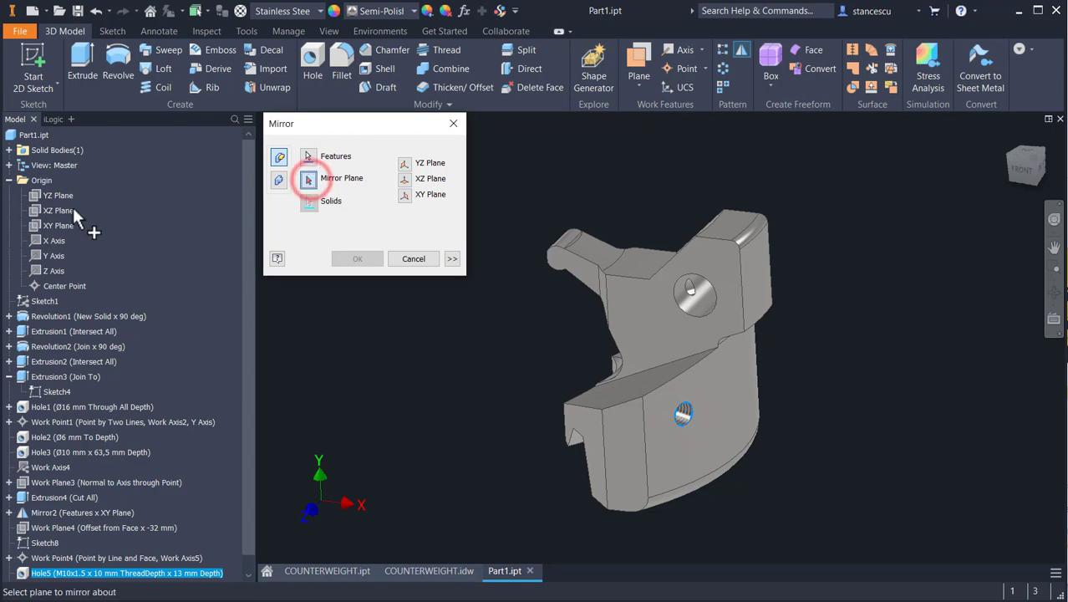
click(59, 225)
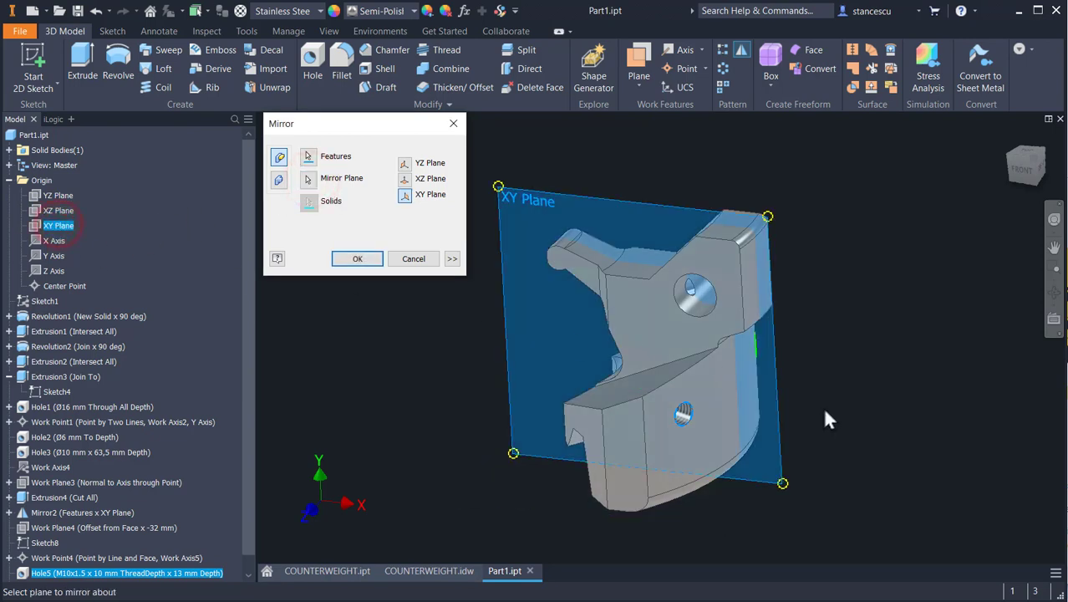
shift+middle_drag(822, 407, 755, 436)
click(350, 259)
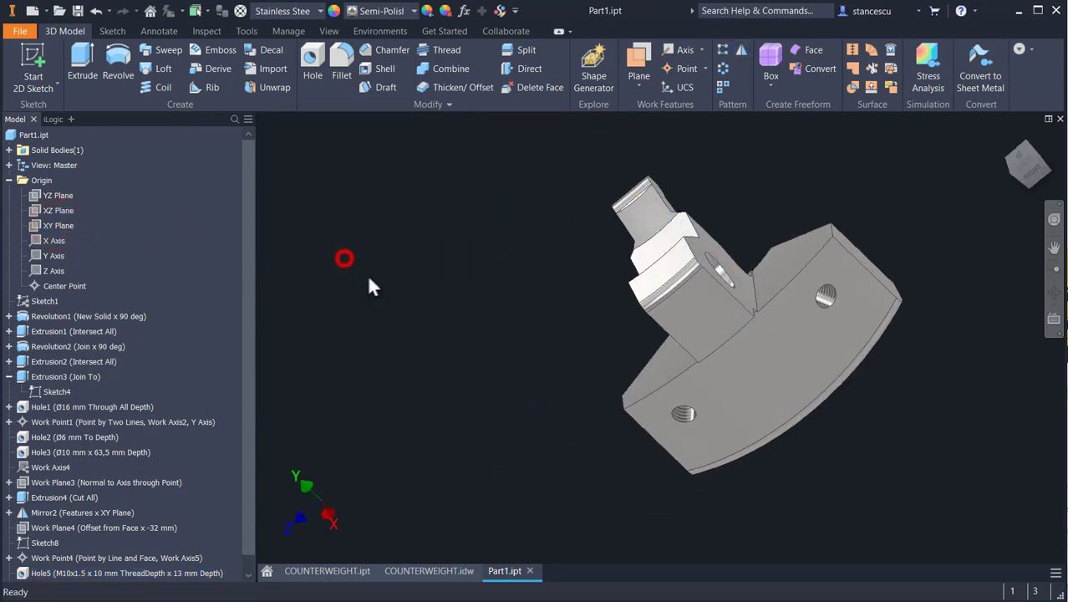
key(F6)
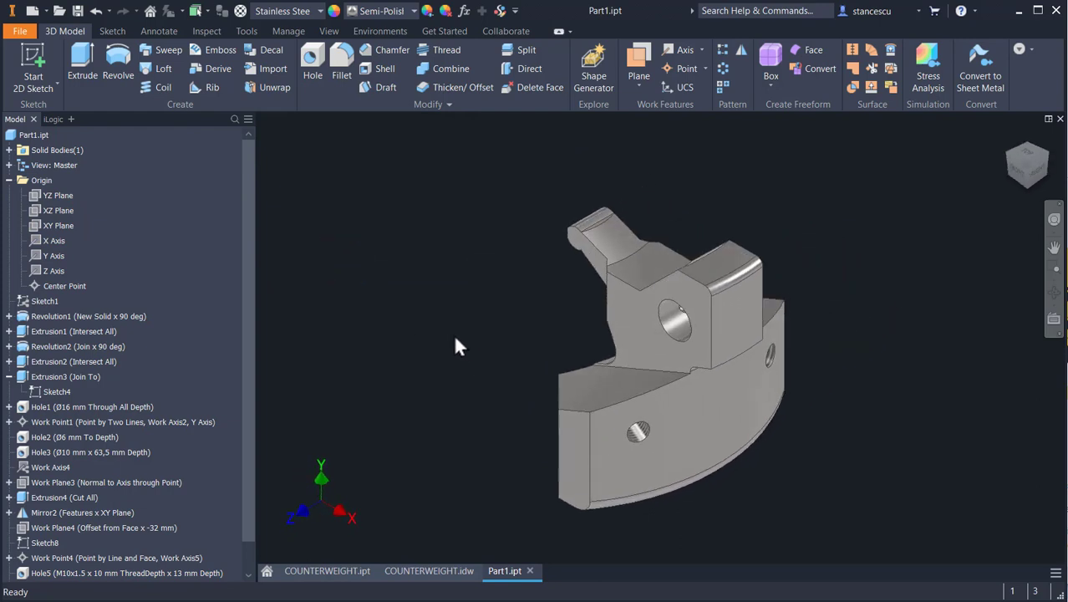
Calculate the part's physical properties in its iProperties, examine the mass, area, volume and center of gravity, and close them.
right_click(28, 136)
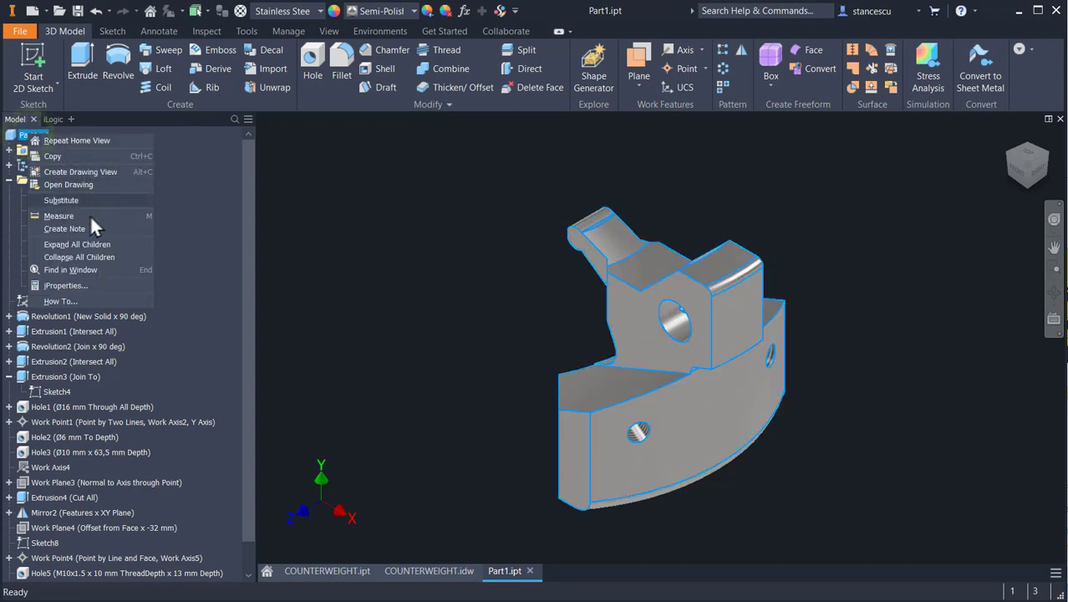
click(67, 285)
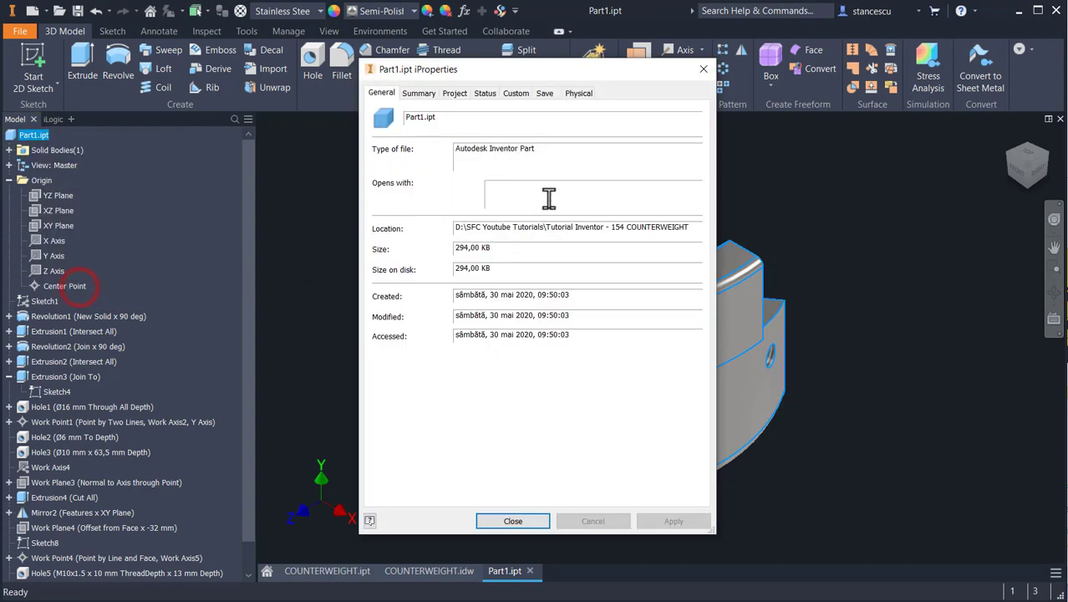
click(578, 94)
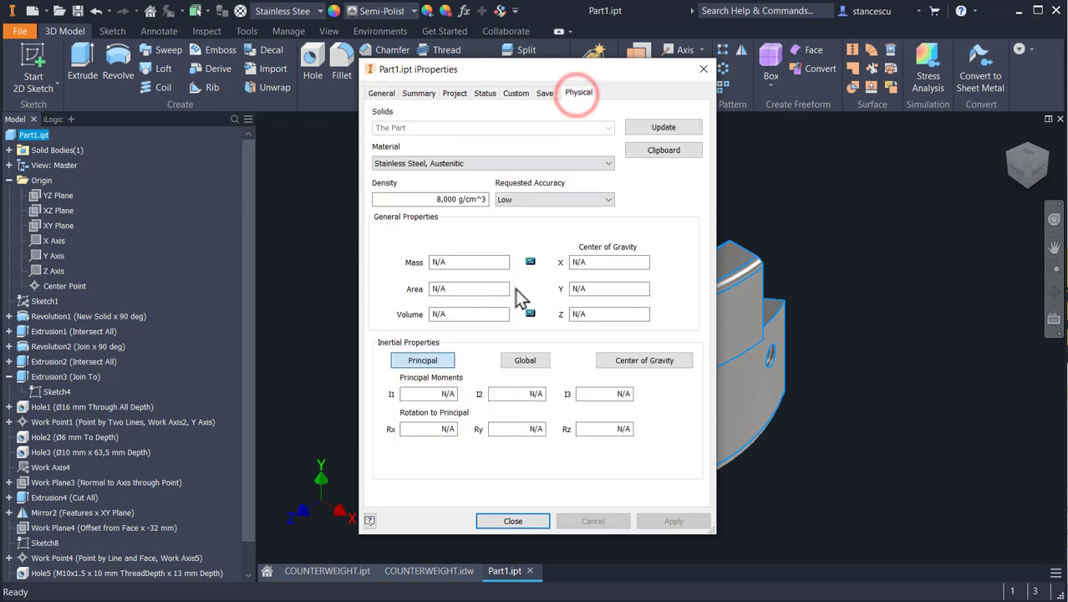
click(668, 125)
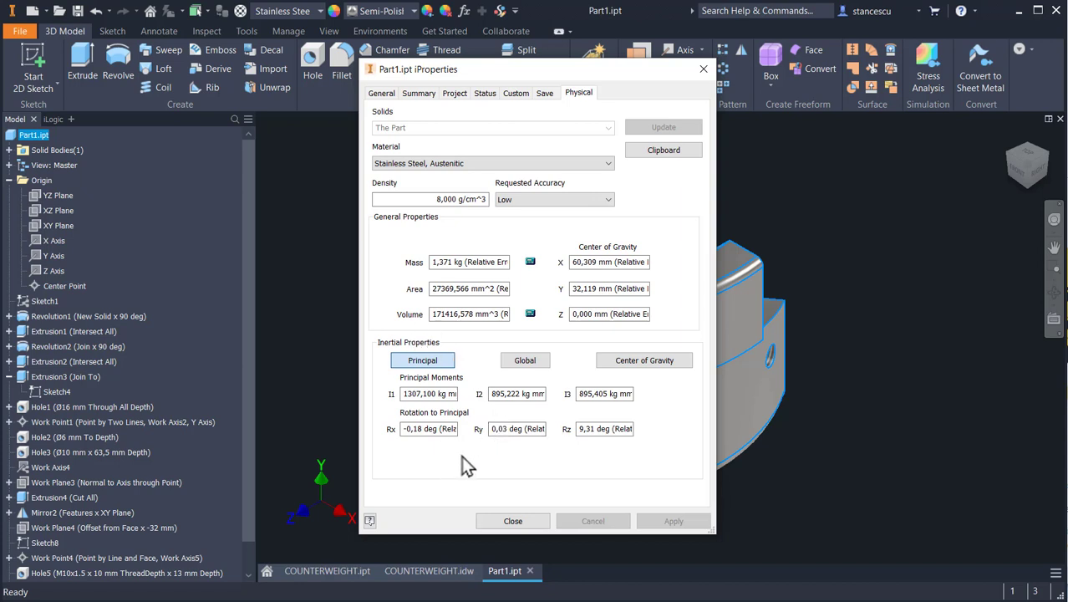
click(511, 521)
click(777, 175)
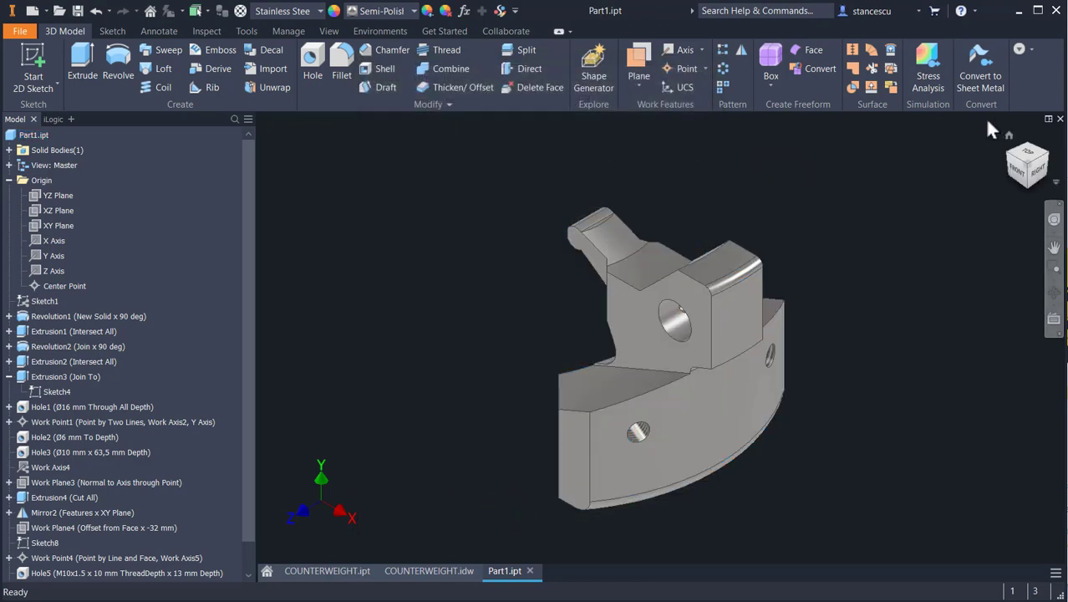
click(1011, 157)
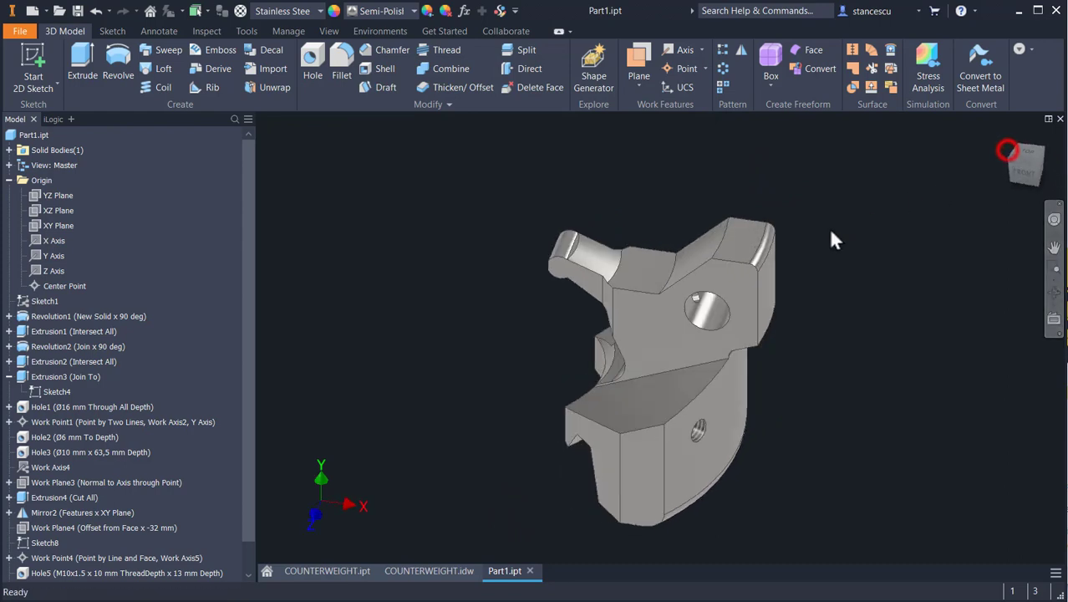